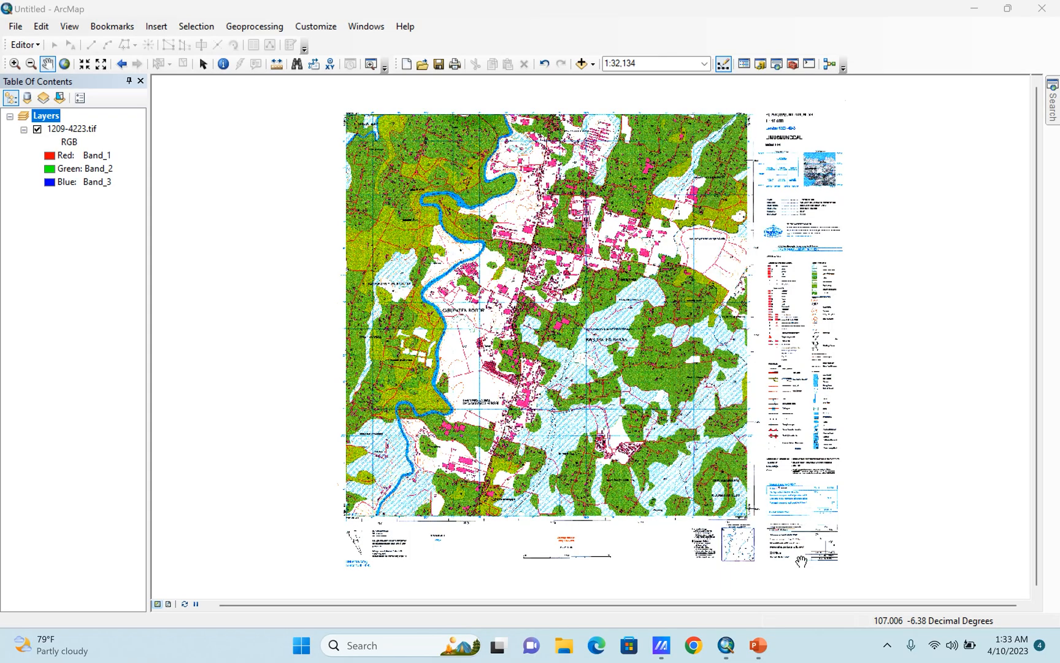
# Open the Catalog and connect to the Data (D:) drive as a folder connection.
pyautogui.click(759, 64)
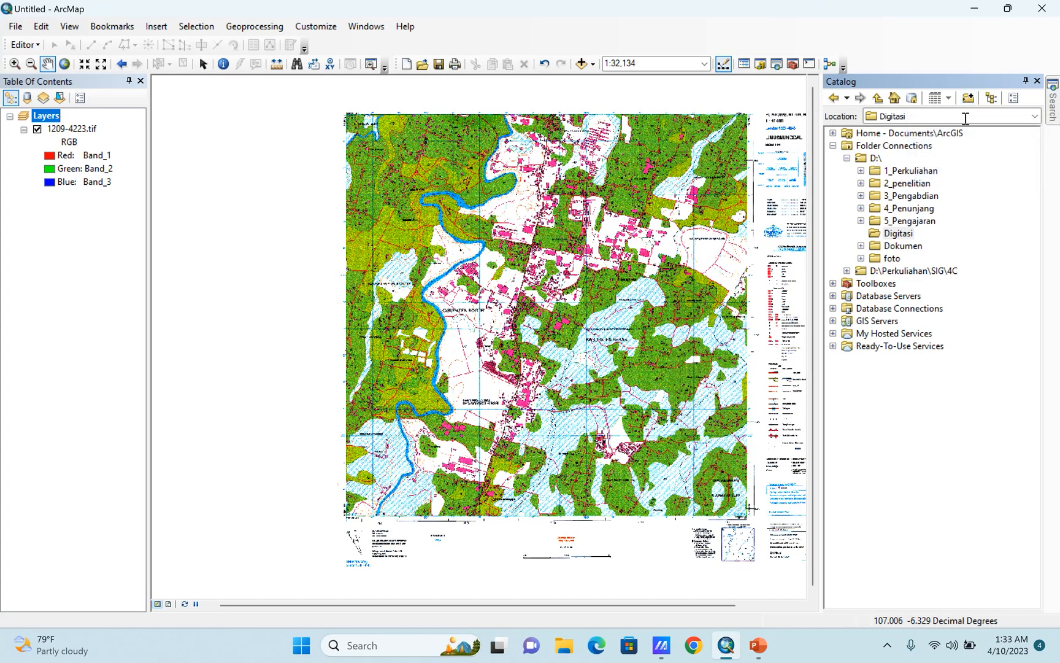
pyautogui.click(969, 98)
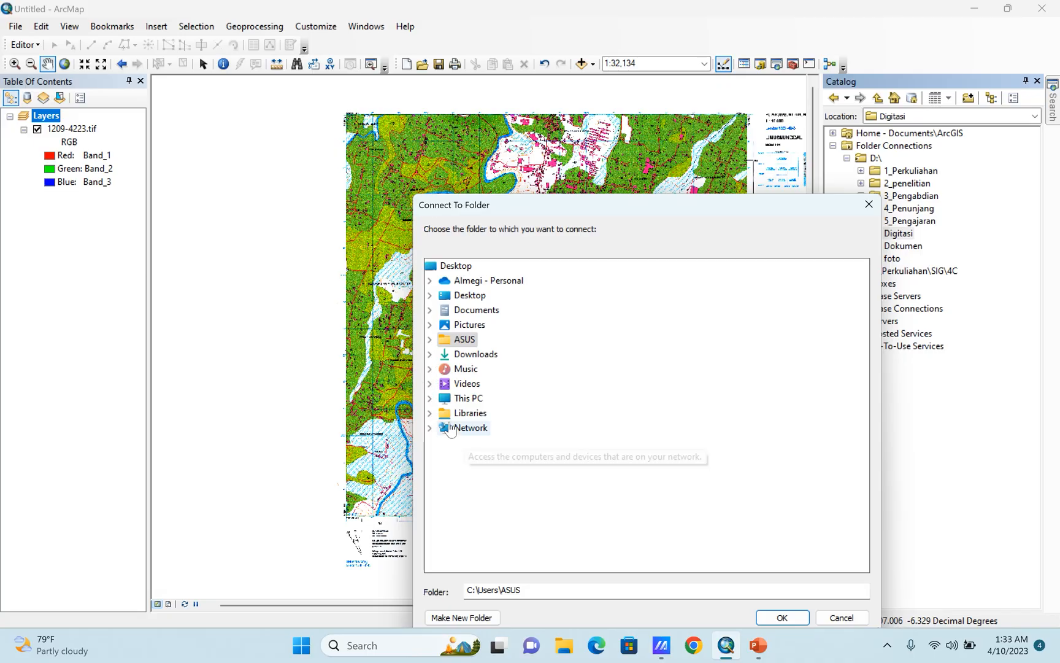
pyautogui.click(430, 398)
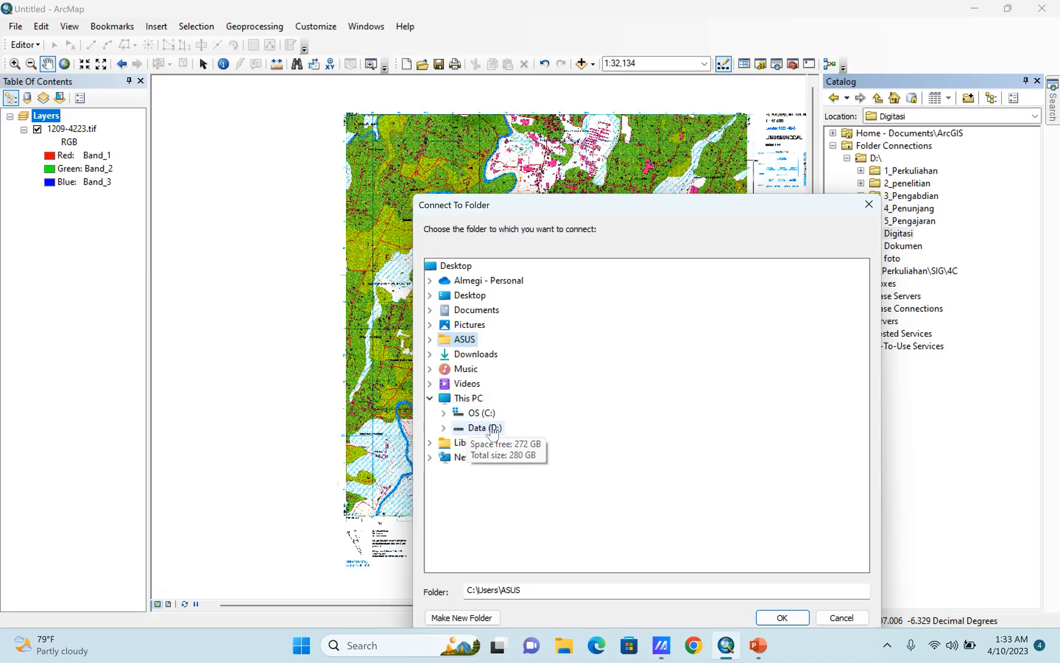
pyautogui.doubleClick(494, 428)
pyautogui.moveTo(583, 200); pyautogui.dragTo(576, 103)
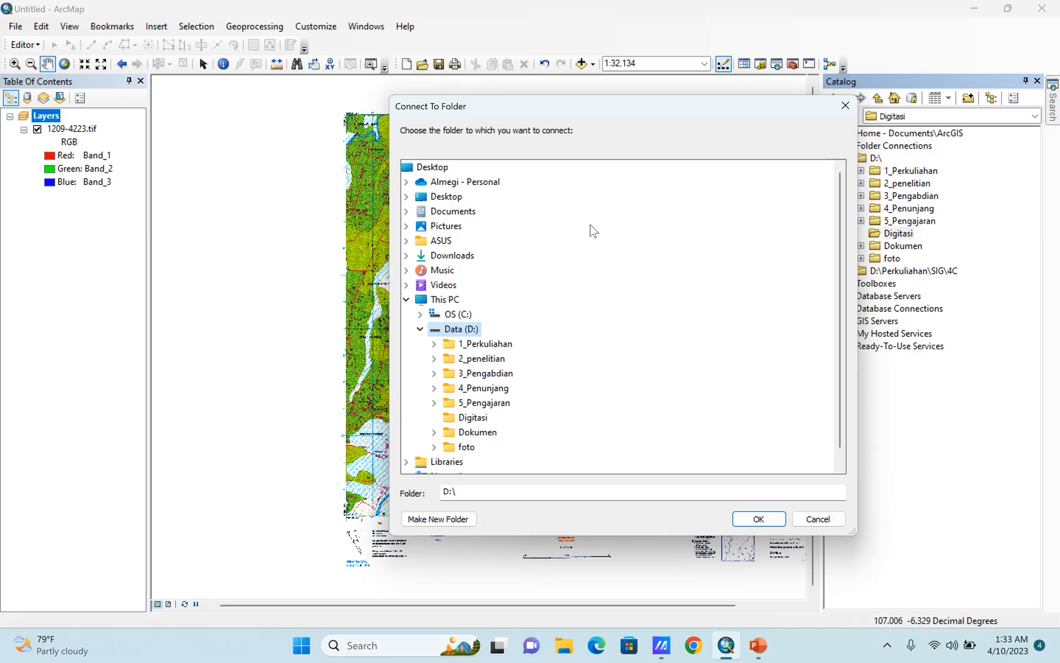
pyautogui.click(751, 516)
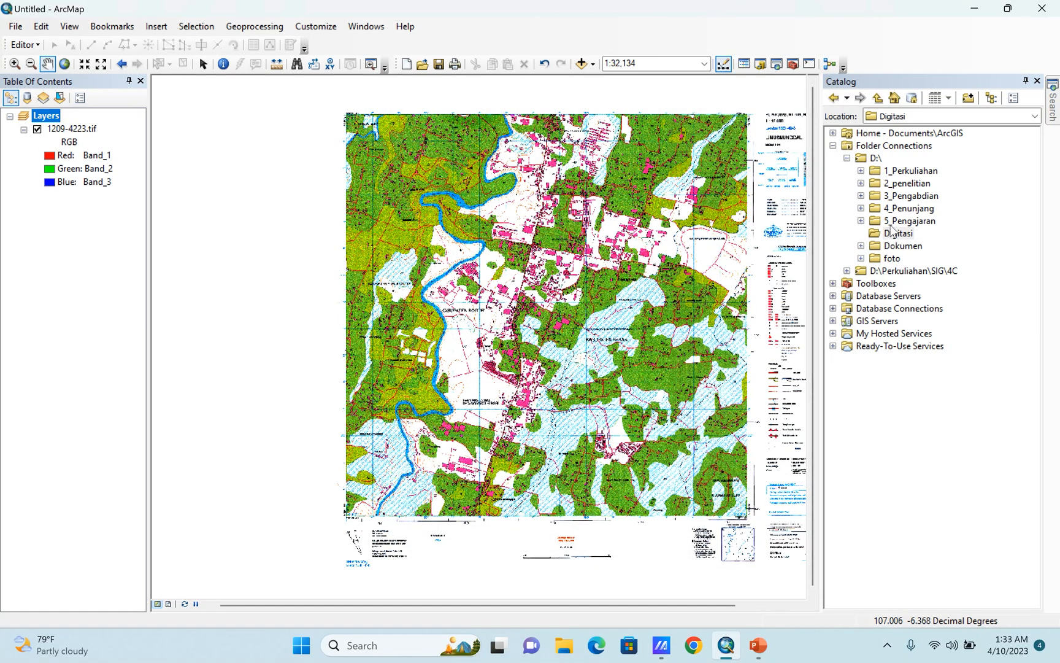
# Create a new folder inside the D:\ folder connection.
pyautogui.rightClick(864, 160)
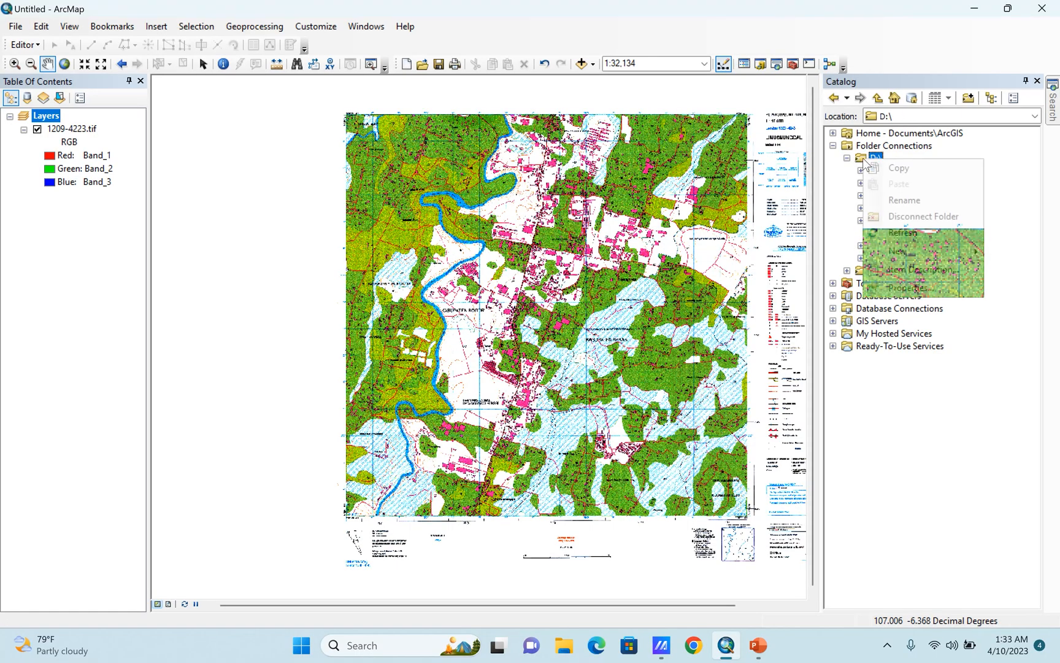
pyautogui.moveTo(918, 256)
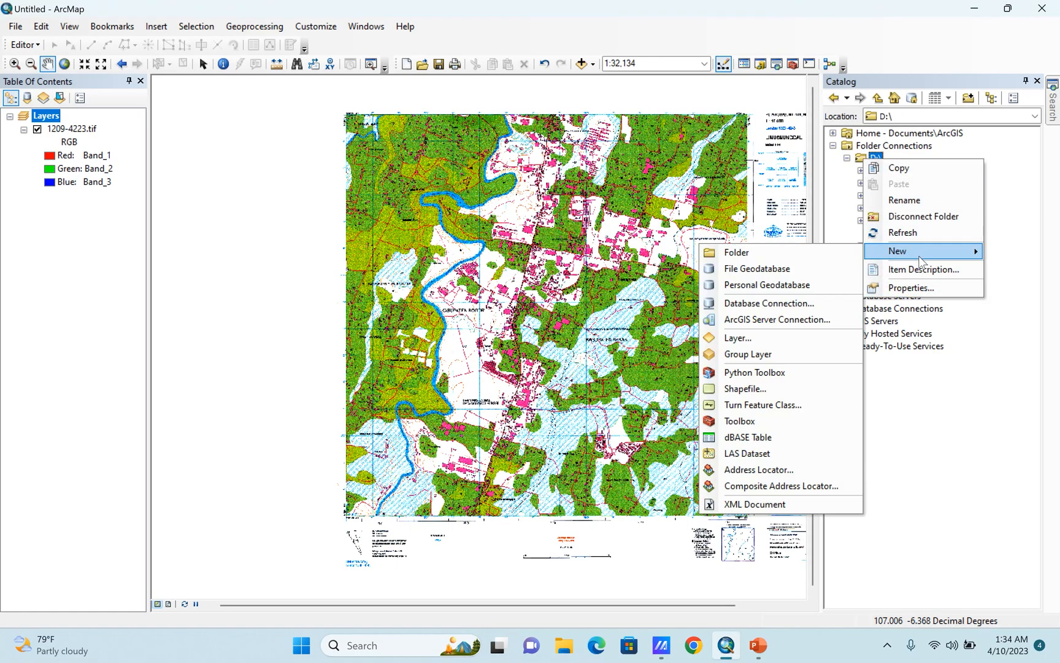
pyautogui.click(746, 253)
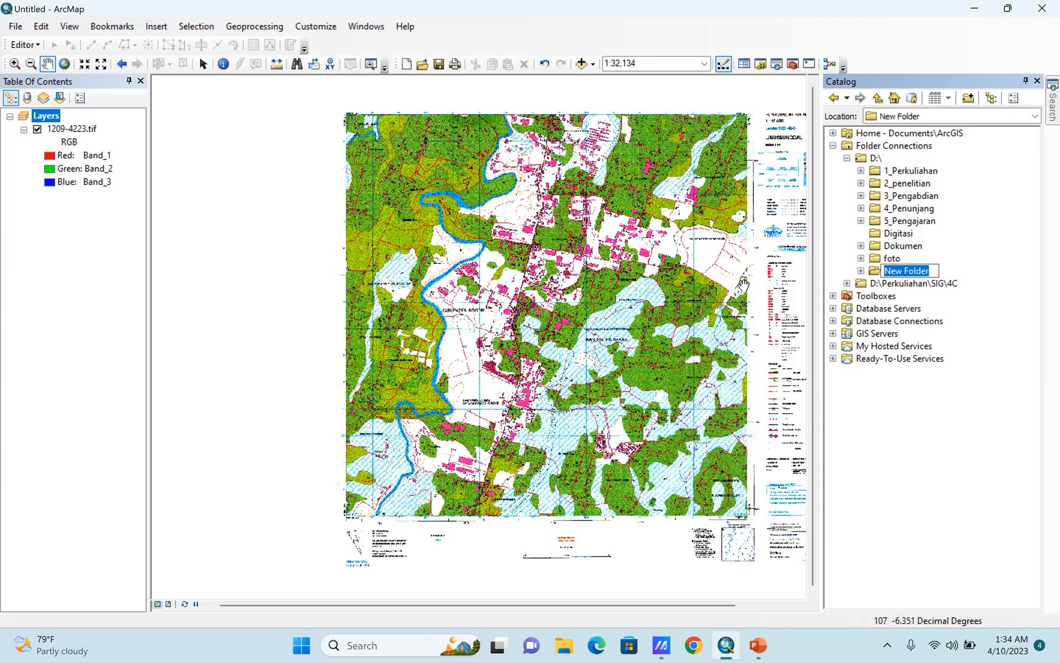
# Check the map sheet's title and rename the new folder on D:\ as Limusnunggal.
pyautogui.scroll(2, 779, 131)
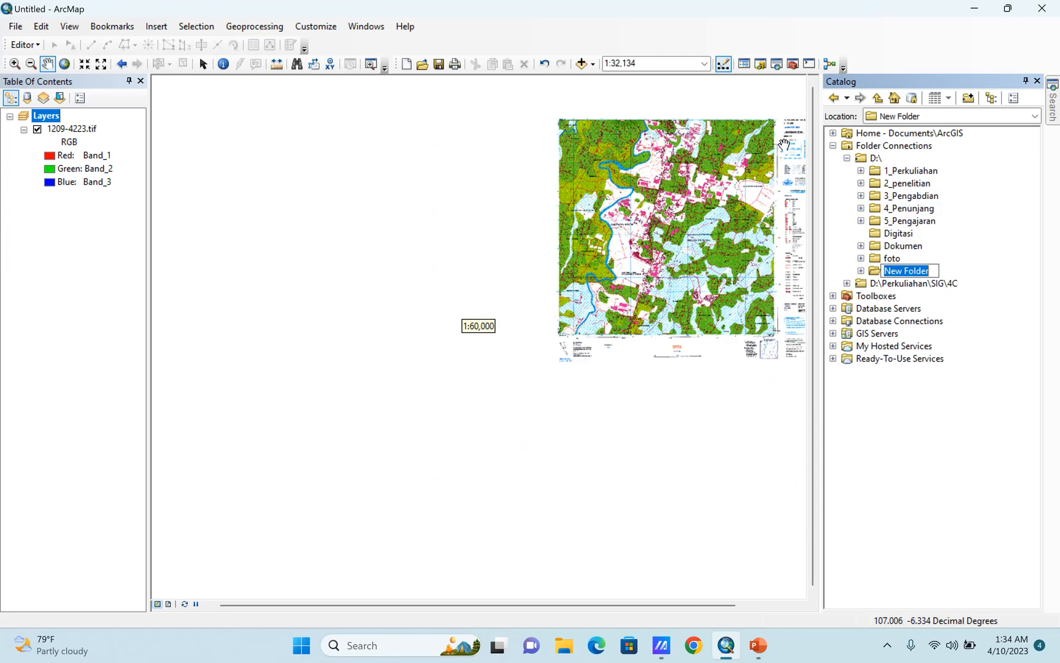
pyautogui.scroll(-5, 777, 125)
pyautogui.scroll(-1, 777, 126)
pyautogui.moveTo(762, 169); pyautogui.dragTo(533, 216)
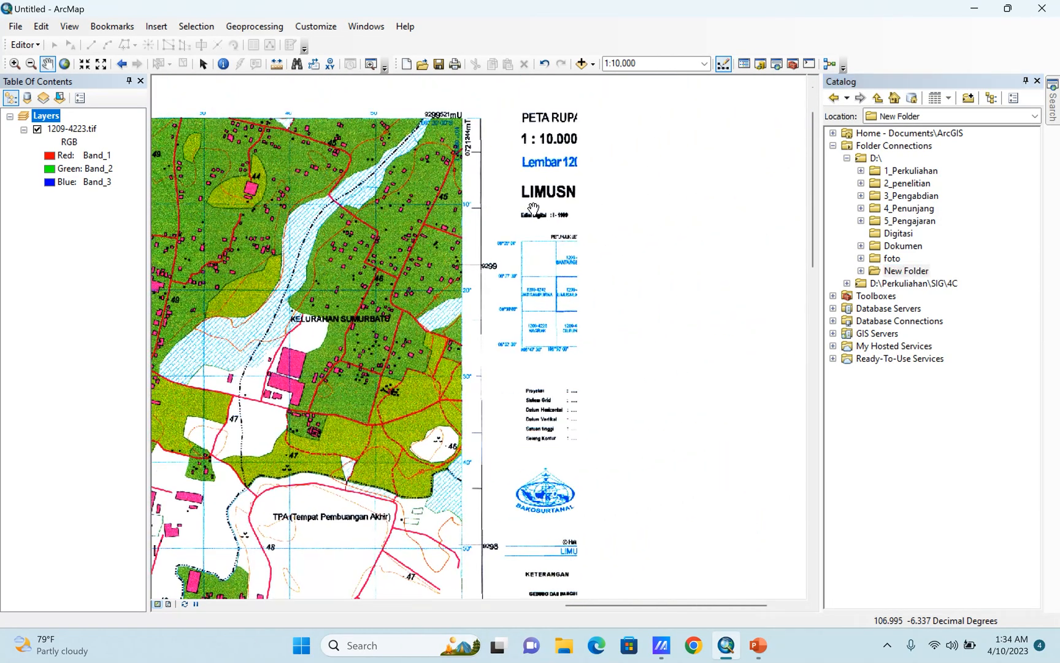
pyautogui.scroll(-3, 573, 196)
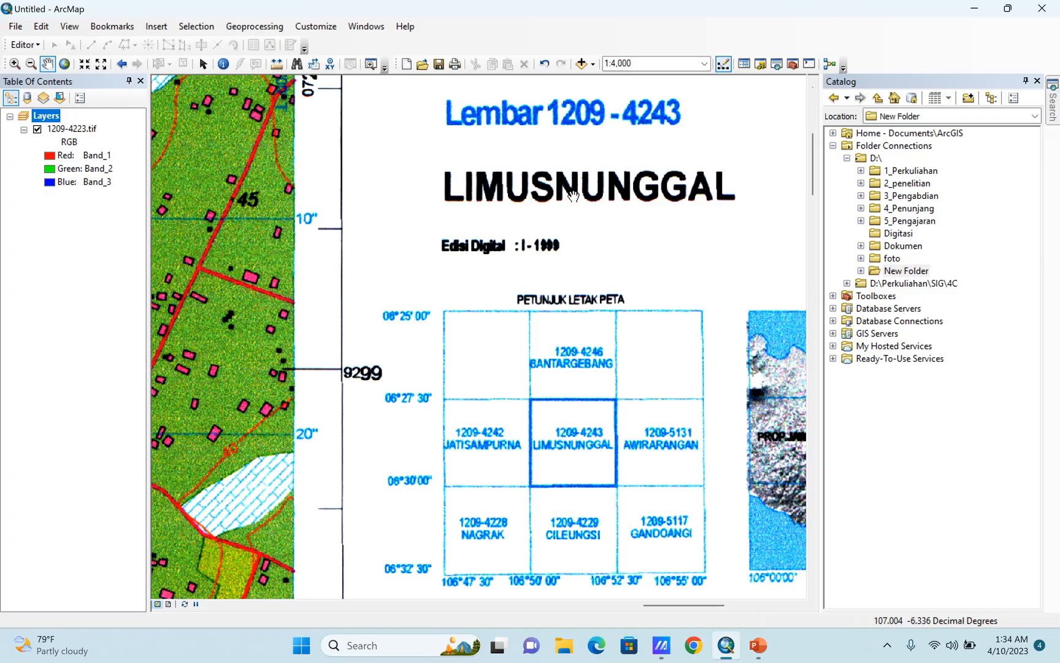
pyautogui.rightClick(908, 283)
pyautogui.rightClick(896, 273)
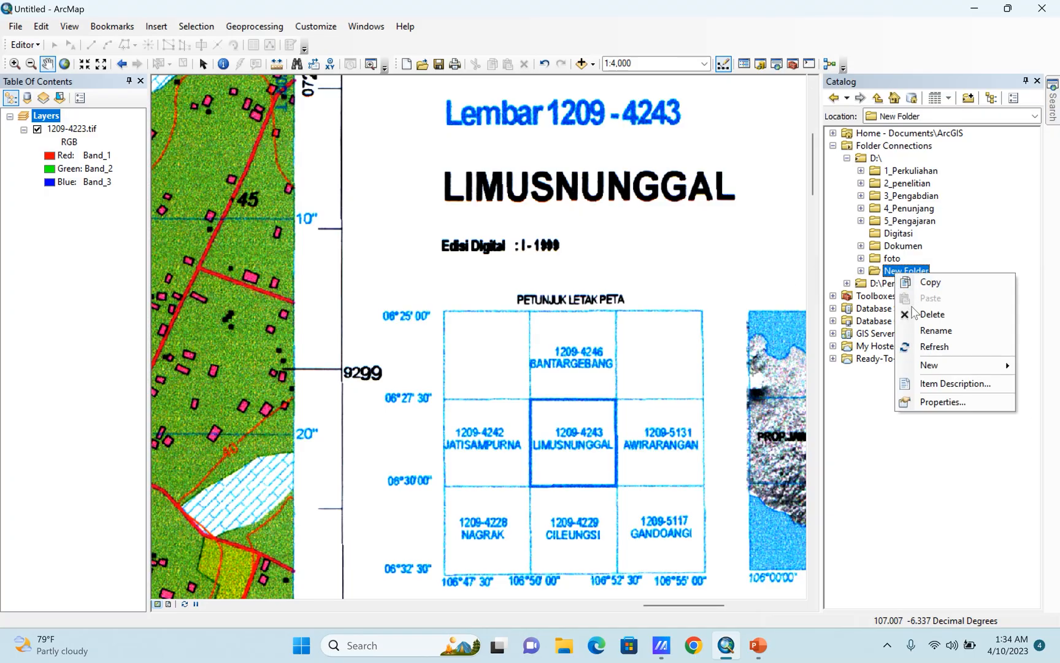
pyautogui.click(931, 331)
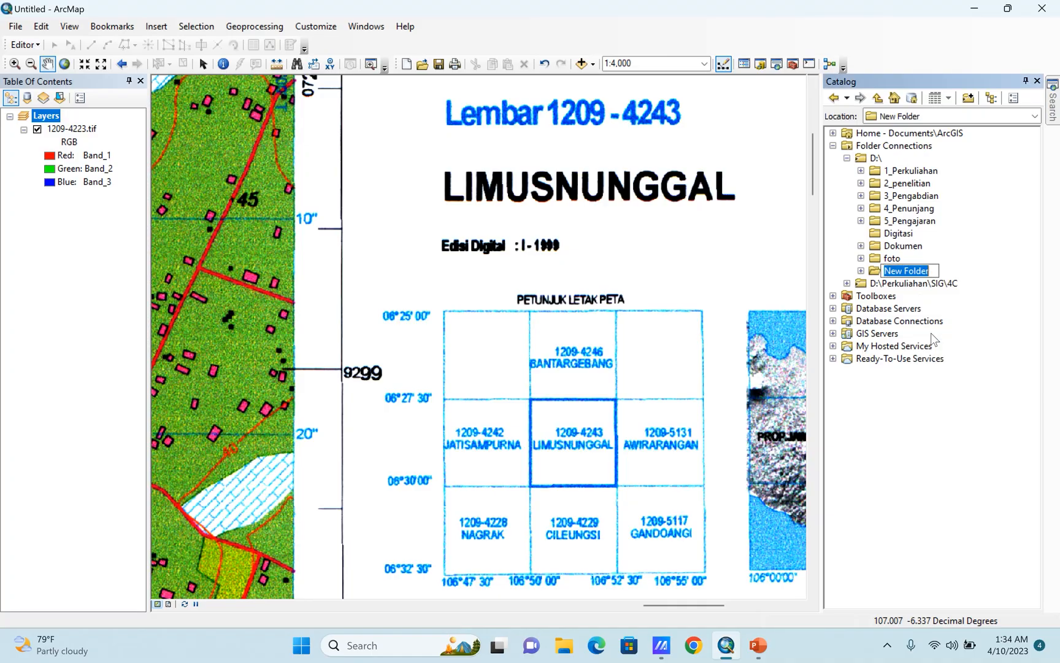
pyautogui.write('Limusnunggal')
pyautogui.press('Return')
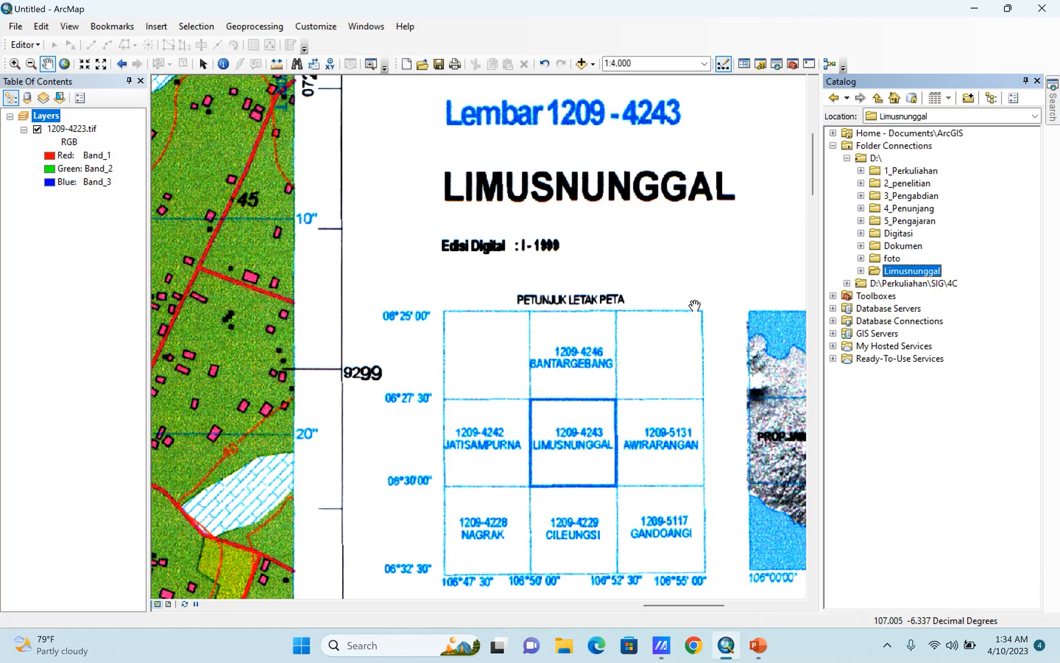
# Start a new shapefile in the Limusnunggal folder and name it Tutupan_Lahan.
pyautogui.scroll(1, 712, 300)
pyautogui.scroll(3, 713, 300)
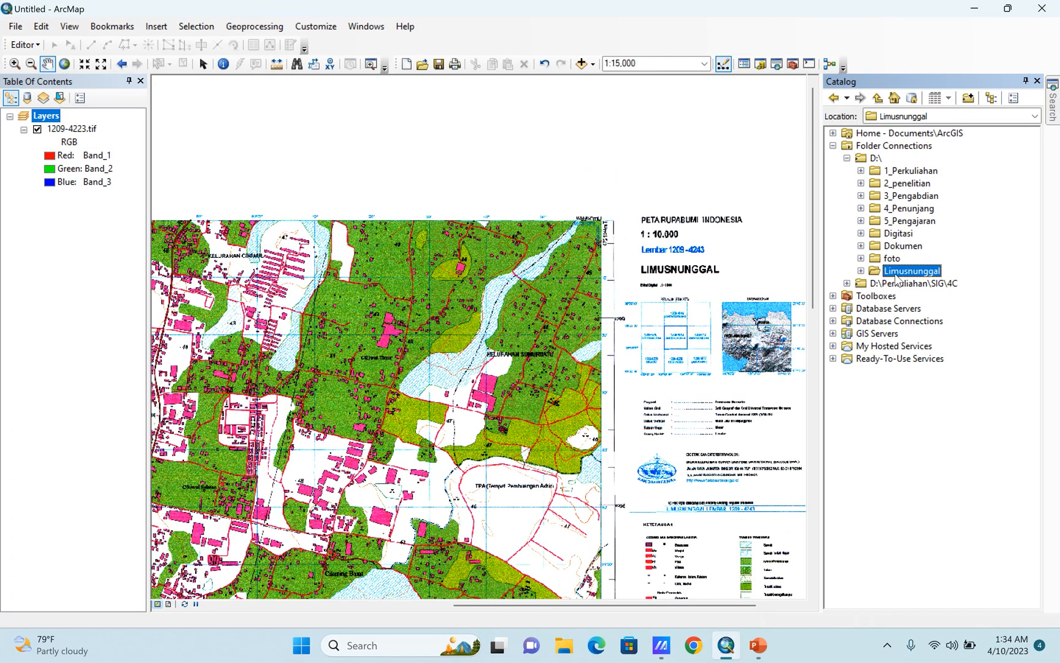
pyautogui.rightClick(899, 276)
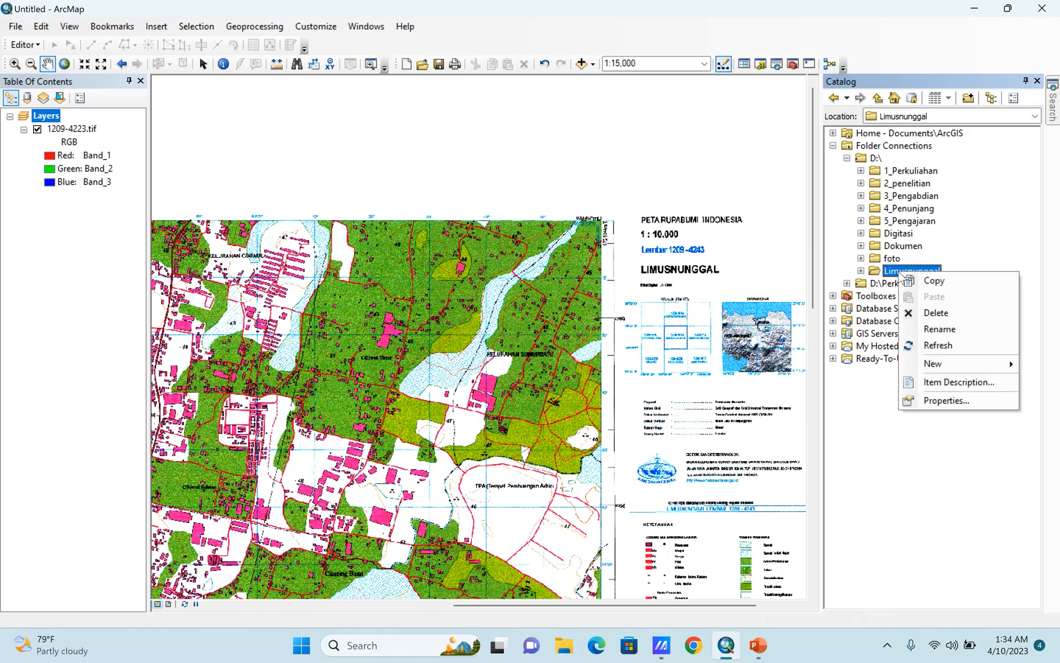
pyautogui.moveTo(968, 359)
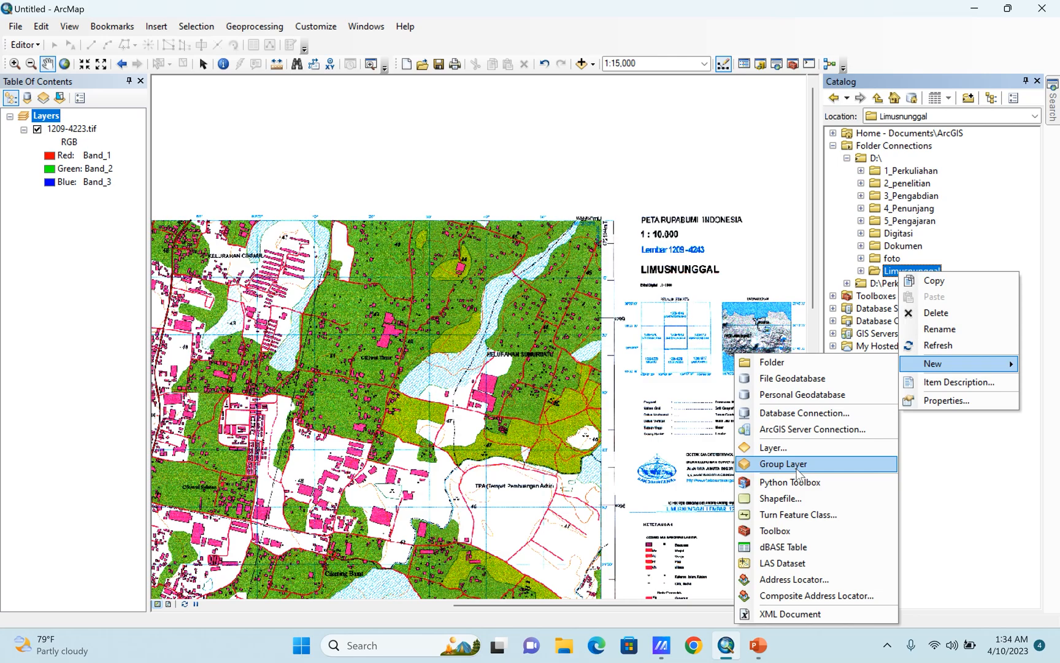
pyautogui.click(800, 500)
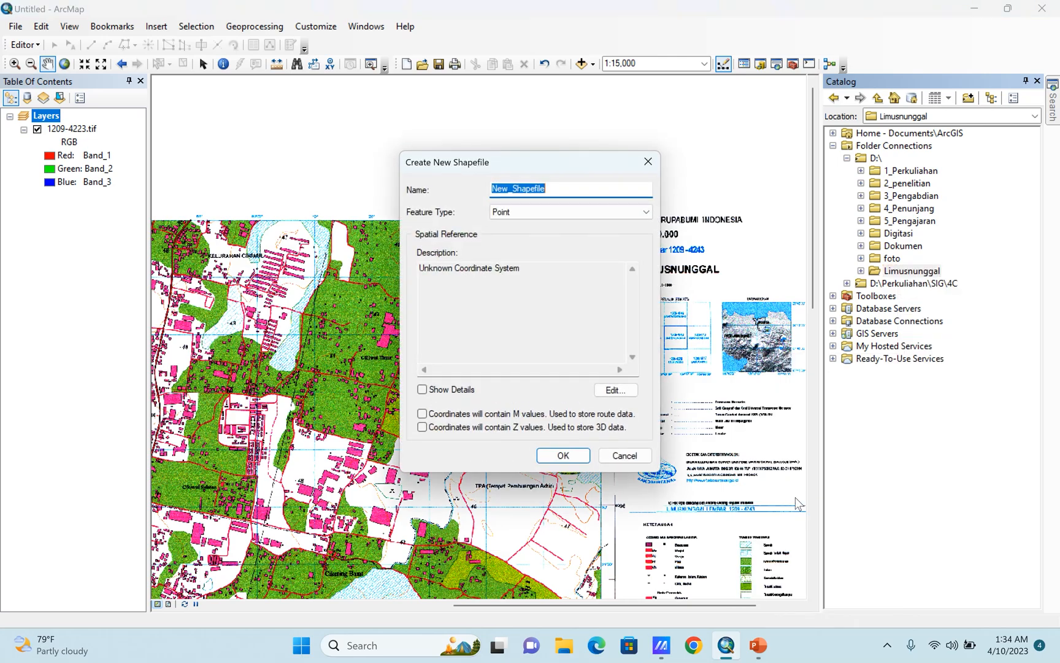
pyautogui.moveTo(545, 160); pyautogui.dragTo(550, 207)
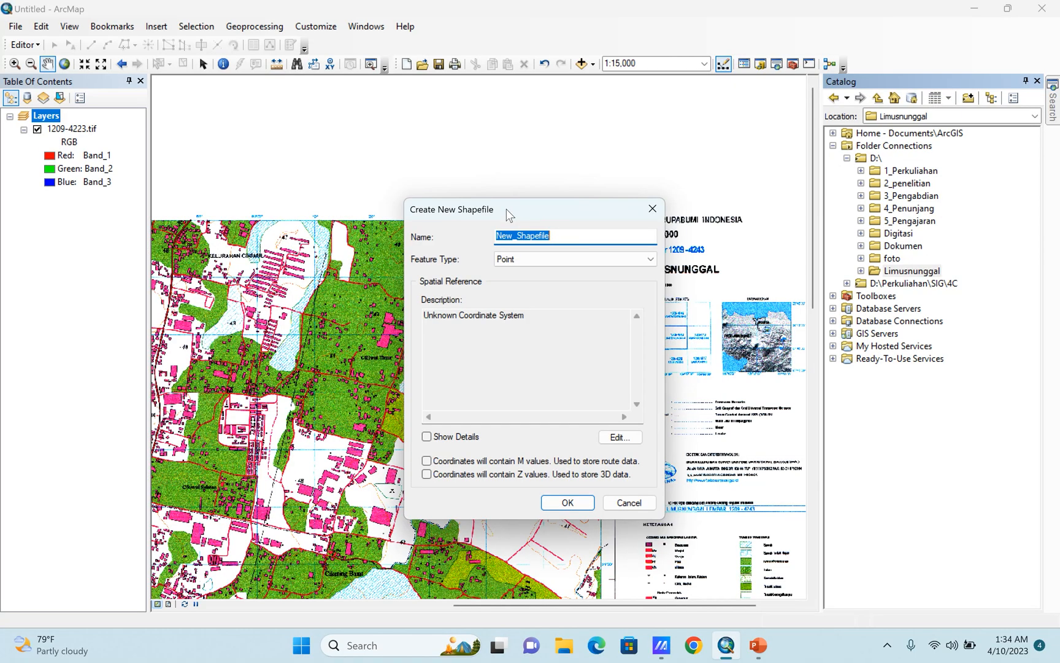
pyautogui.moveTo(564, 237); pyautogui.dragTo(496, 254)
pyautogui.moveTo(595, 7)
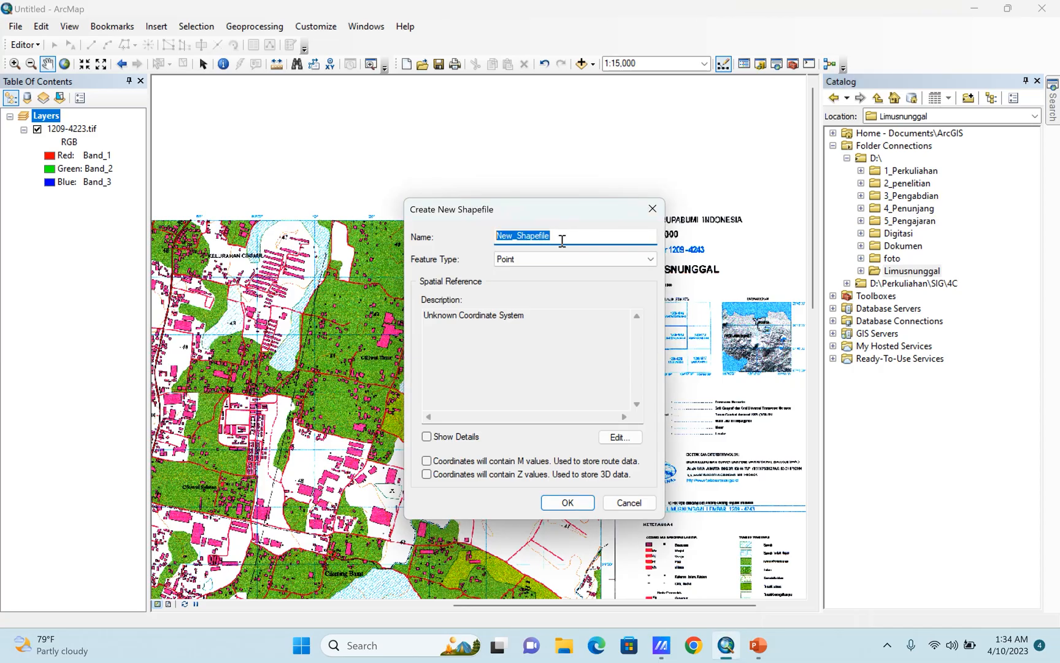
pyautogui.write('T')
pyautogui.write('utupan Lahan')
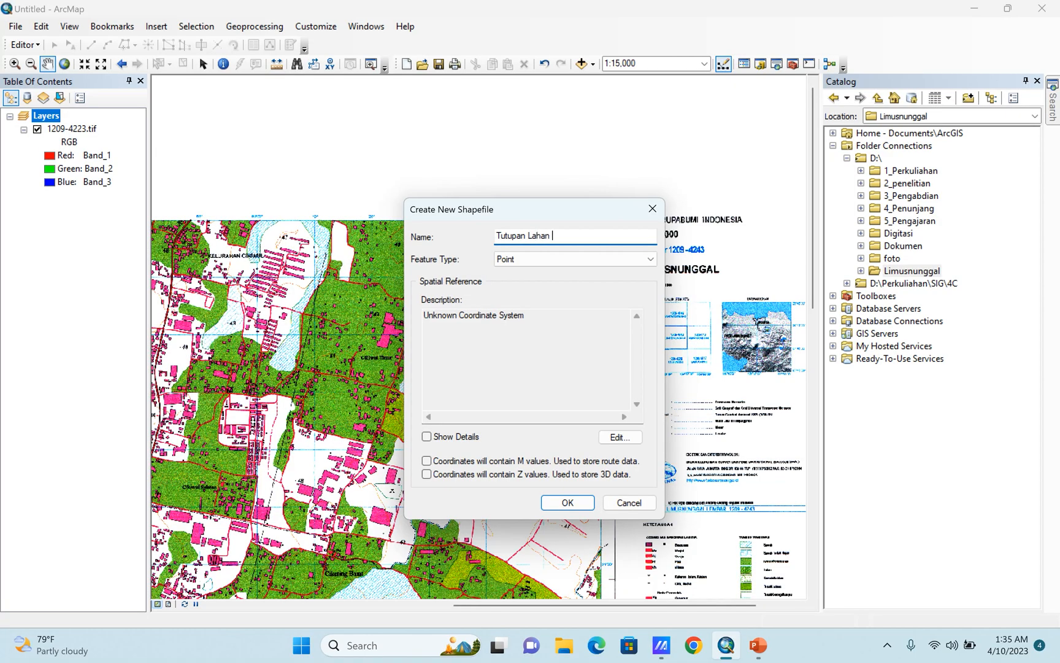
pyautogui.moveTo(529, 236); pyautogui.dragTo(534, 241)
pyautogui.press('BackSpace')
pyautogui.write('_')
# Set the Tutupan_Lahan shapefile's feature type to Polygon.
pyautogui.click(573, 259)
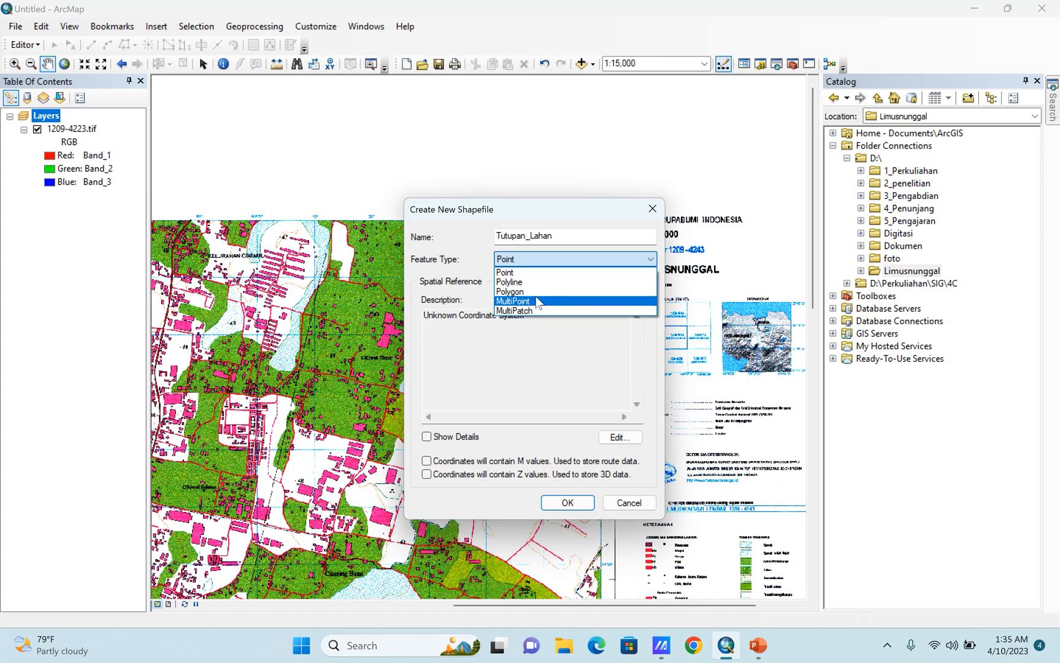
pyautogui.click(518, 293)
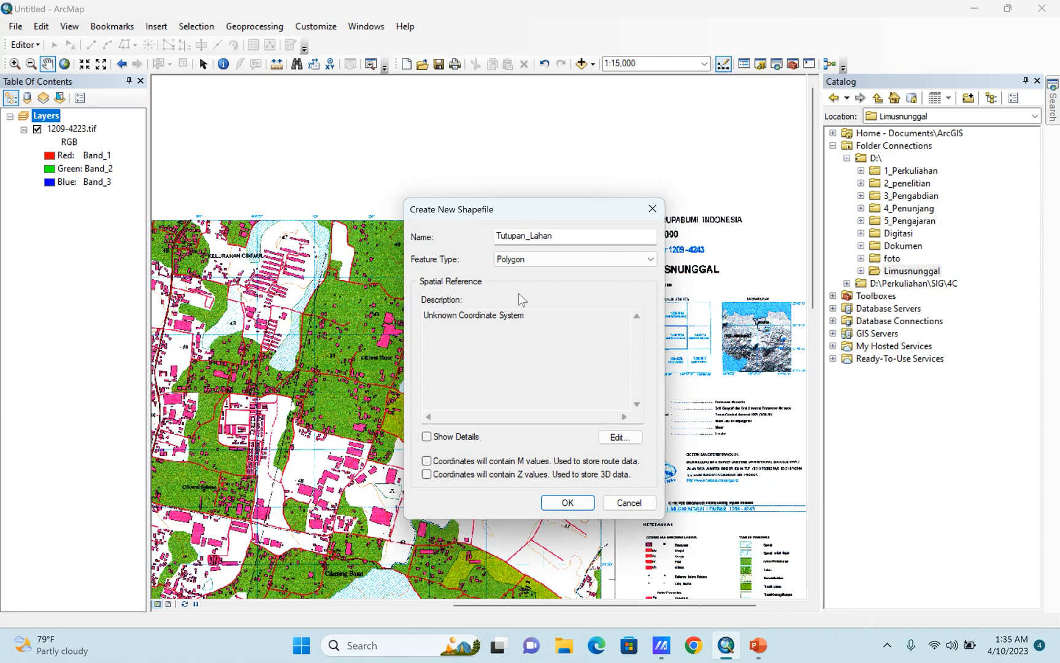
pyautogui.moveTo(534, 209); pyautogui.dragTo(549, 130)
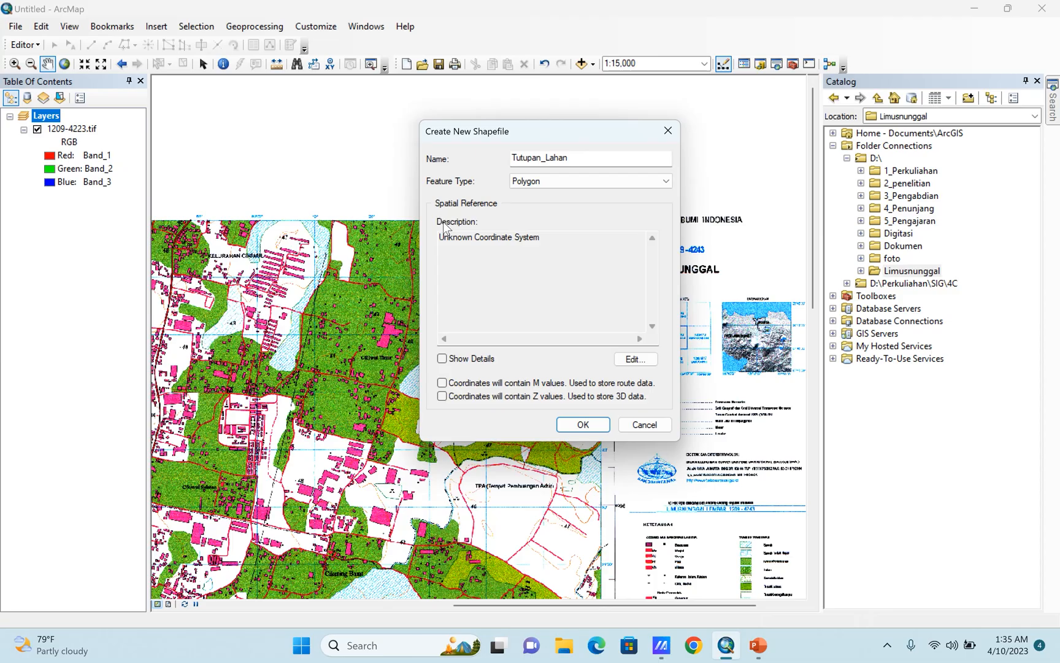
pyautogui.click(543, 239)
pyautogui.moveTo(543, 239); pyautogui.dragTo(428, 238)
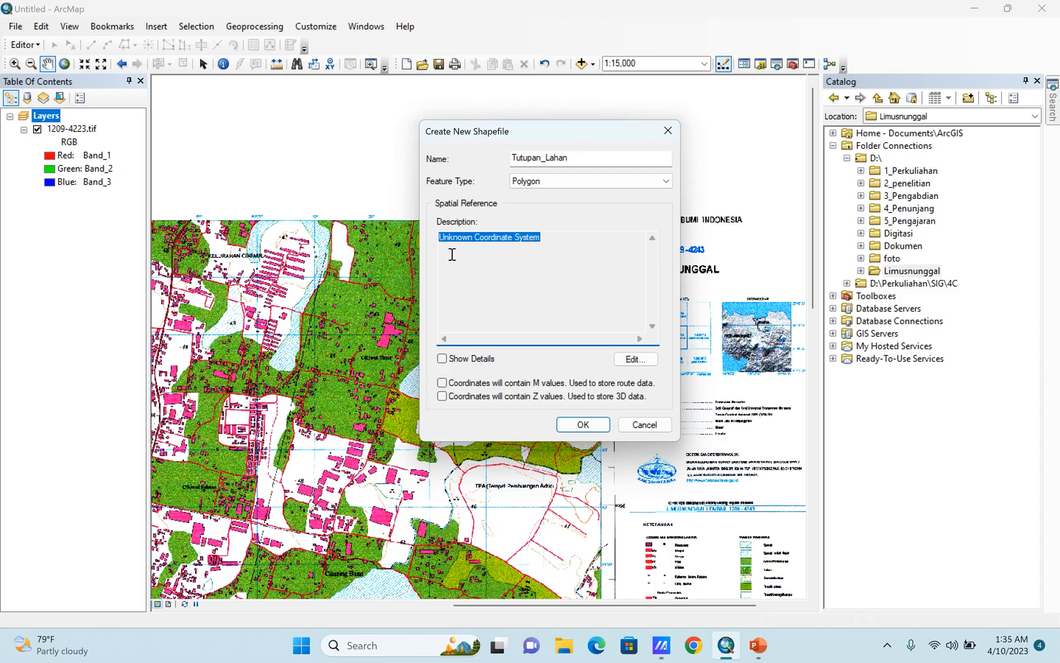
pyautogui.click(547, 253)
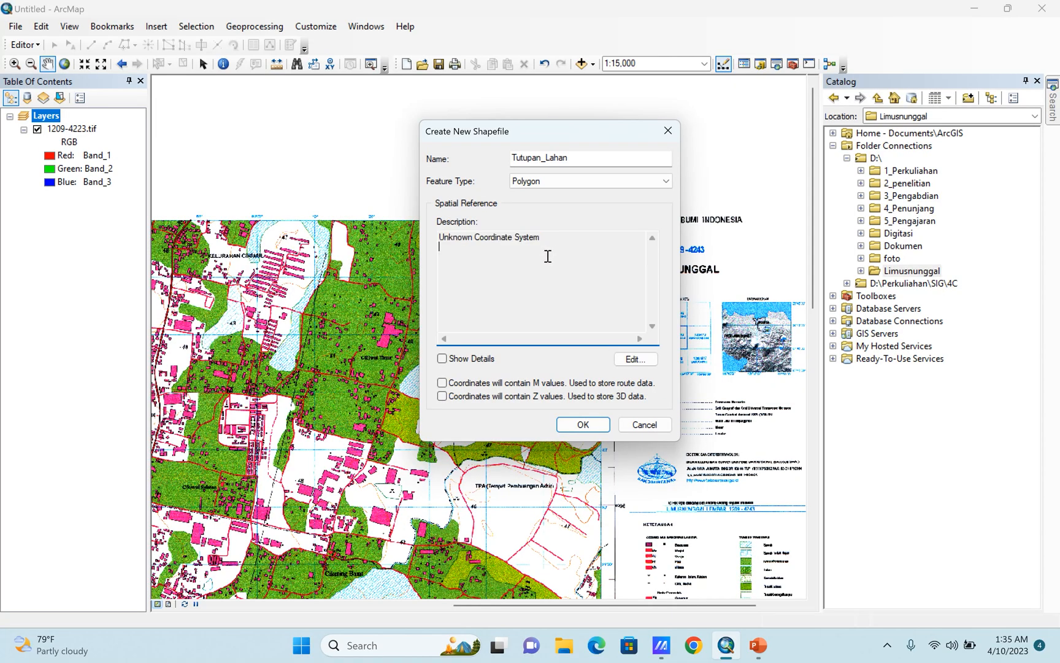
pyautogui.moveTo(483, 252); pyautogui.dragTo(436, 241)
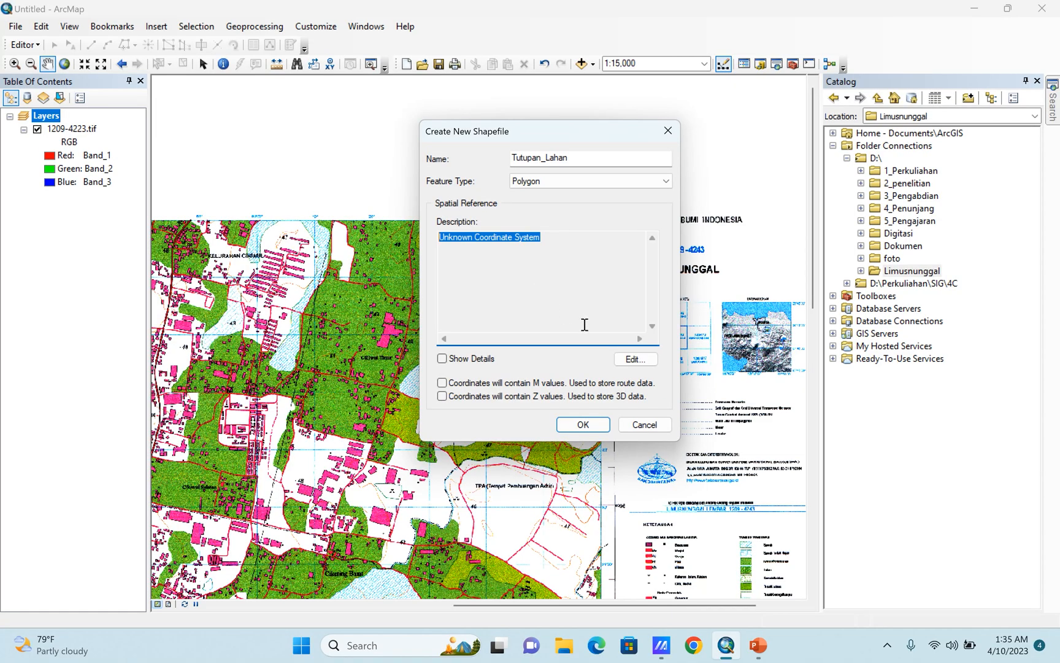
# Assign the World geographic coordinate system WGS 1984 to the Tutupan_Lahan shapefile and create it.
pyautogui.click(637, 359)
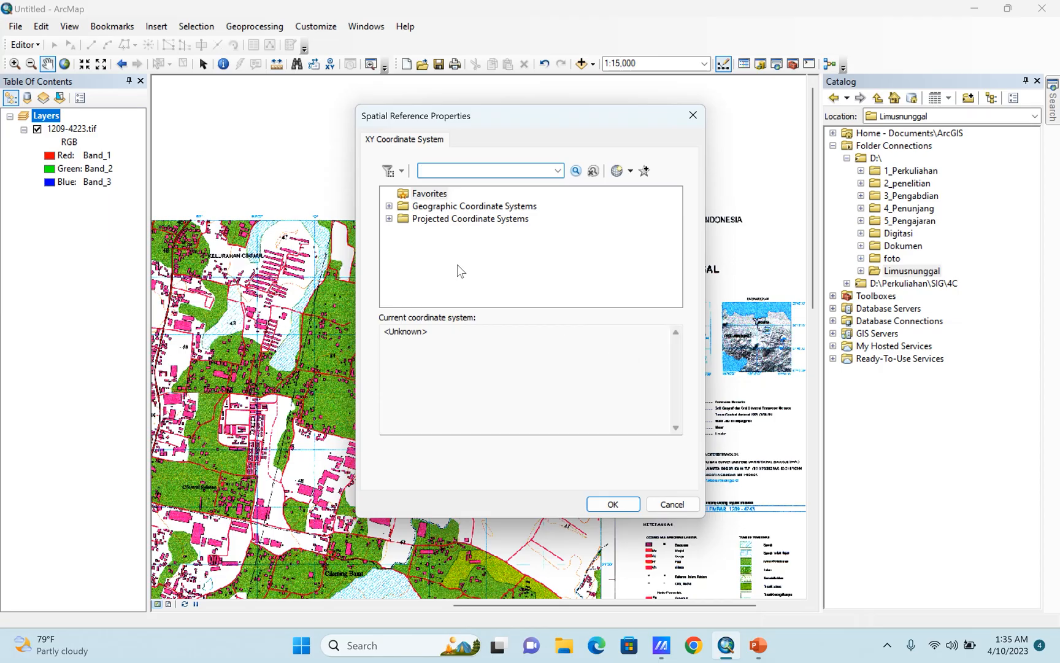
pyautogui.click(389, 207)
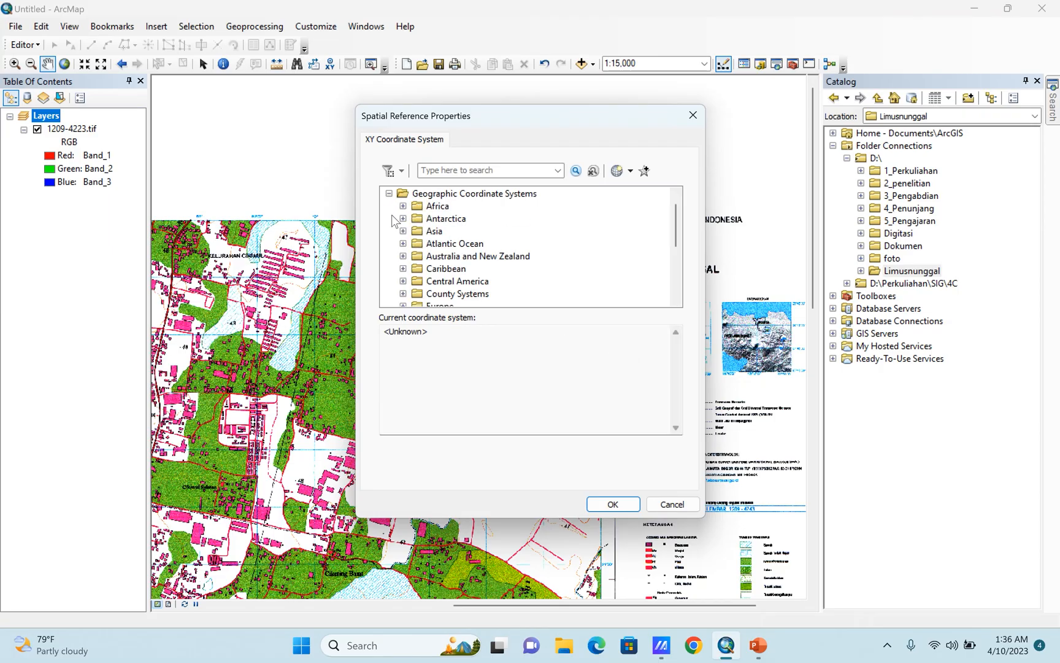
pyautogui.scroll(-2, 455, 236)
pyautogui.scroll(3, 455, 236)
pyautogui.scroll(-3, 461, 227)
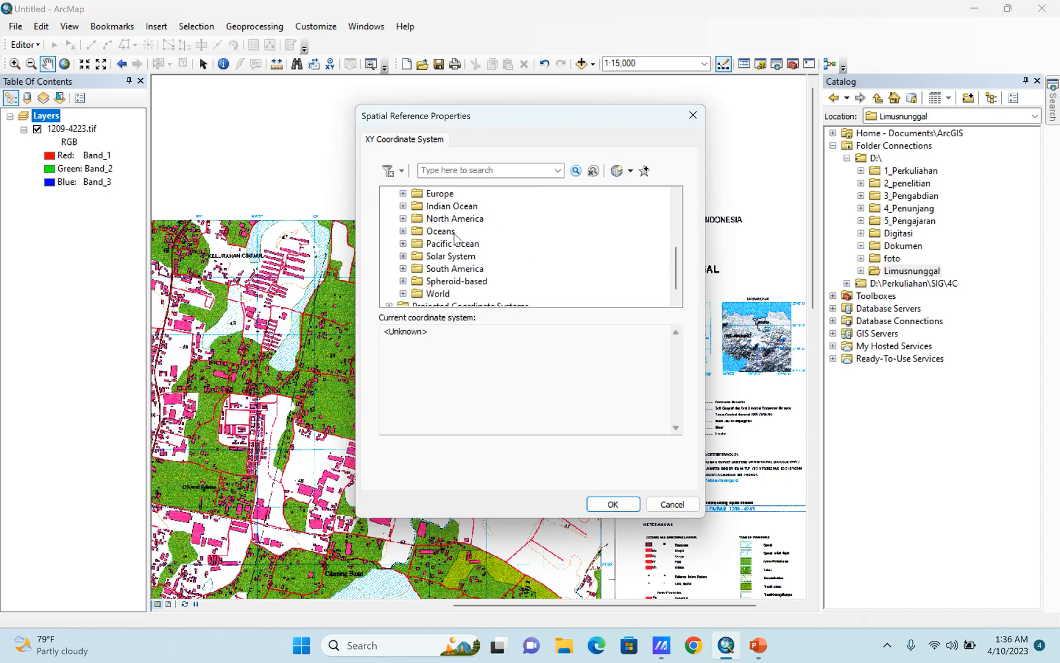
pyautogui.scroll(2, 464, 207)
pyautogui.scroll(1, 465, 209)
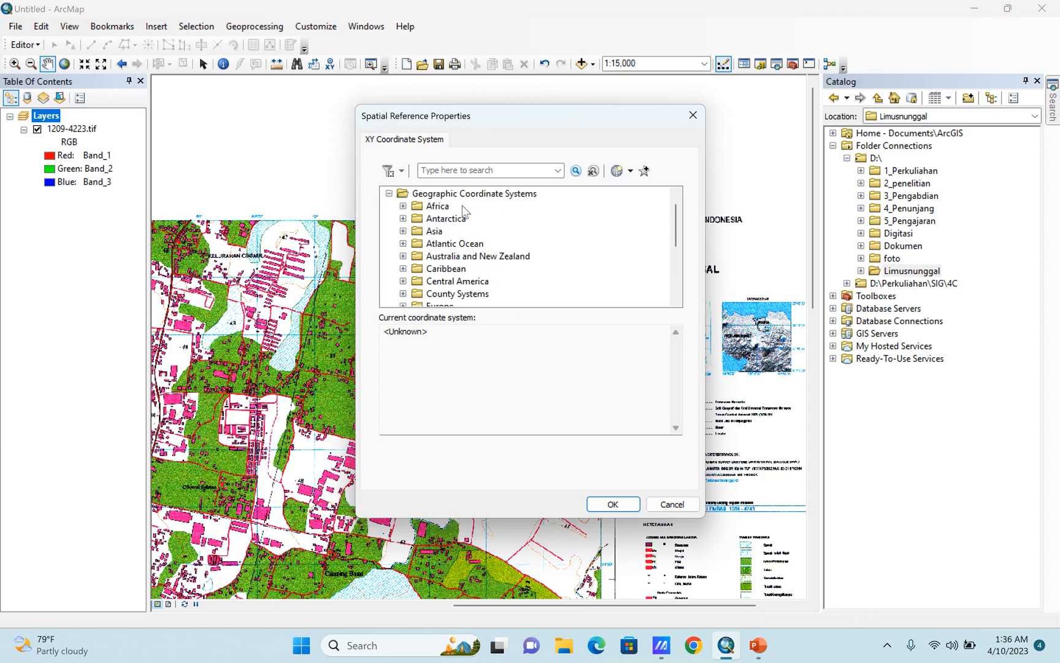
pyautogui.scroll(-4, 465, 210)
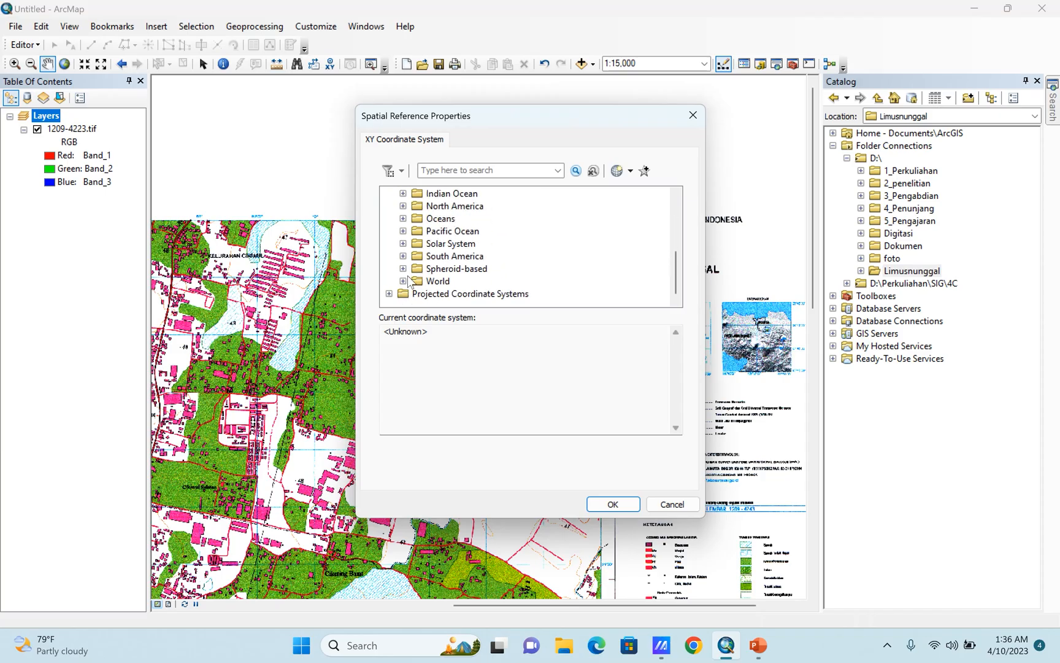
pyautogui.click(403, 281)
pyautogui.scroll(-4, 481, 236)
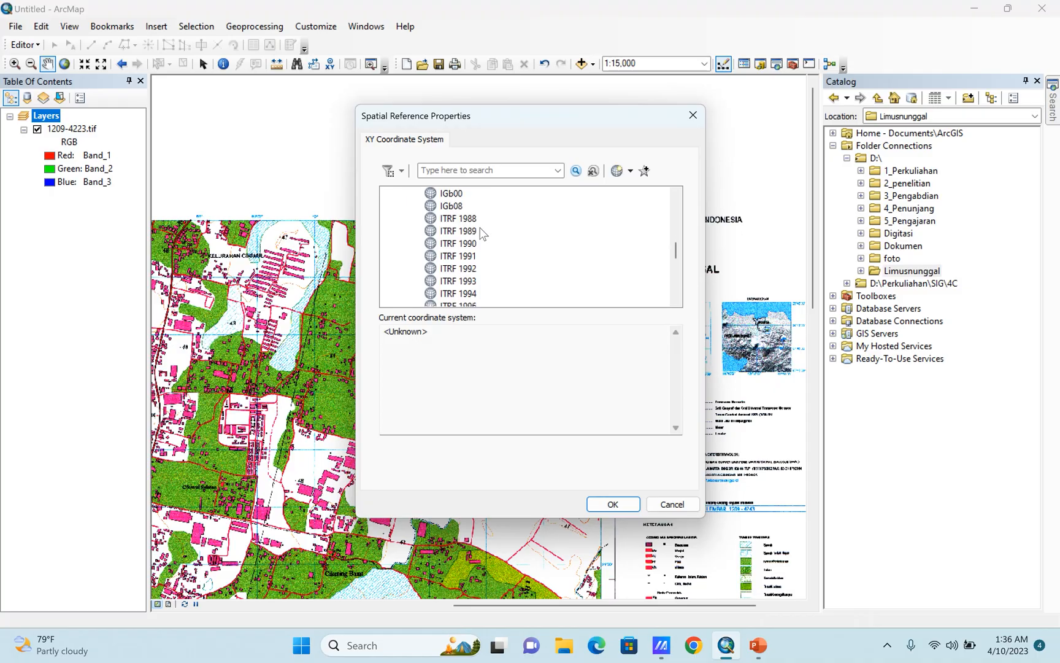
pyautogui.scroll(-2, 482, 245)
pyautogui.scroll(-1, 489, 241)
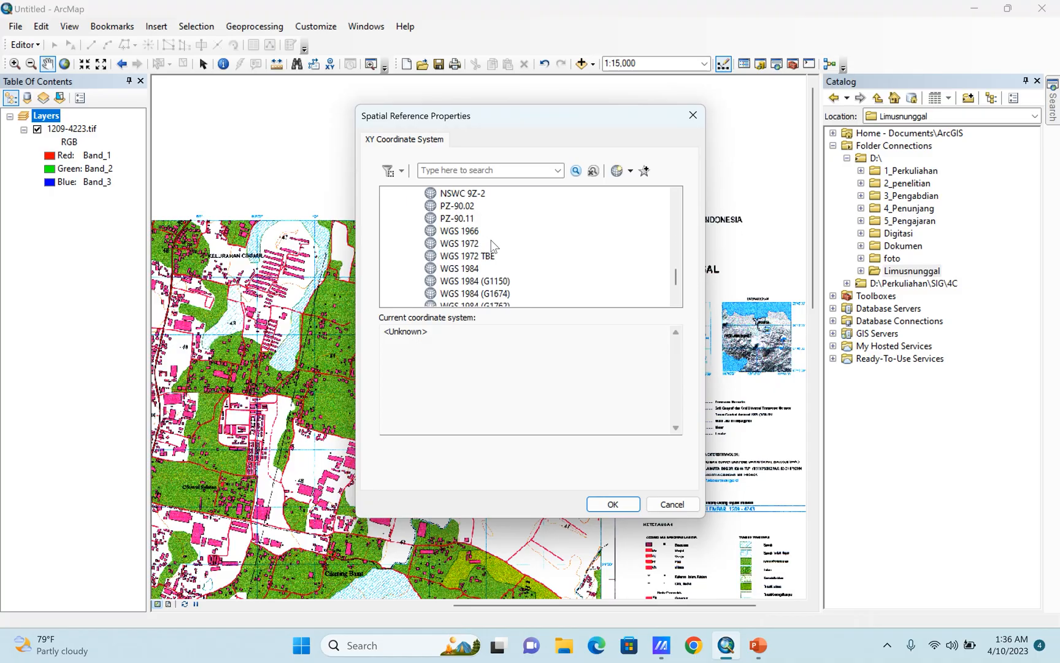
pyautogui.click(460, 271)
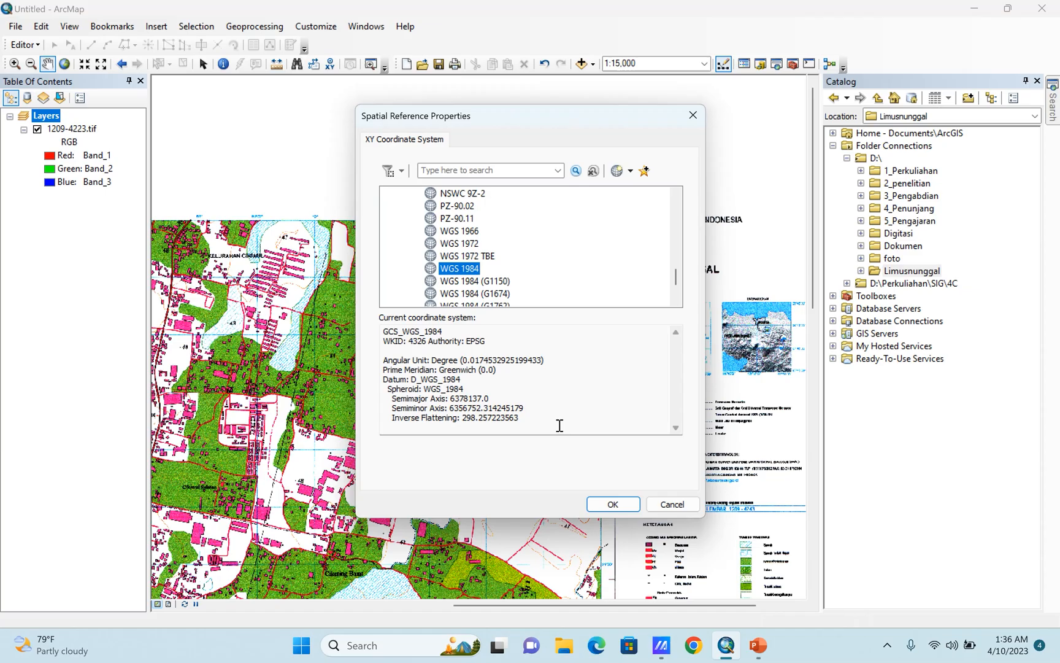
pyautogui.click(613, 504)
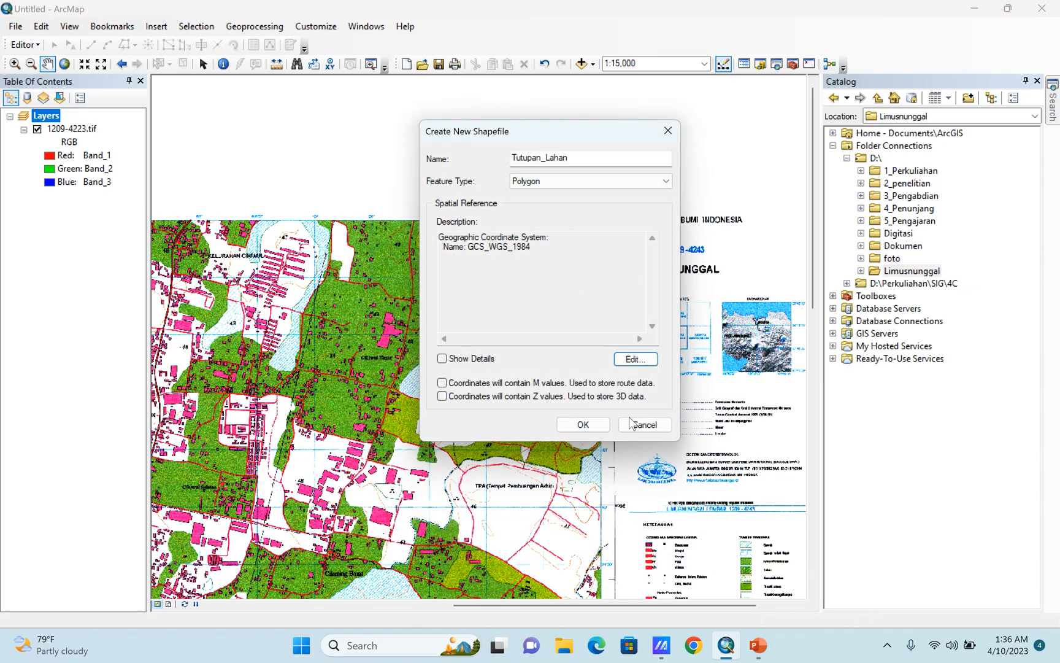
pyautogui.click(583, 429)
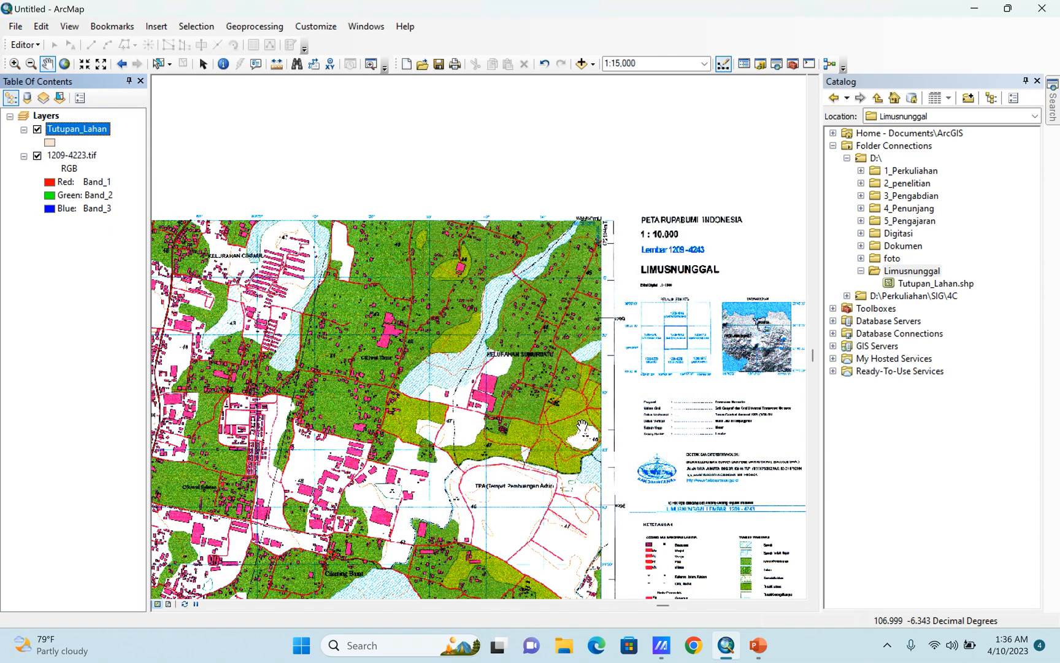
# Close the Catalog window and bring the whole scanned map sheet into view.
pyautogui.click(1036, 80)
pyautogui.moveTo(423, 363); pyautogui.dragTo(614, 323)
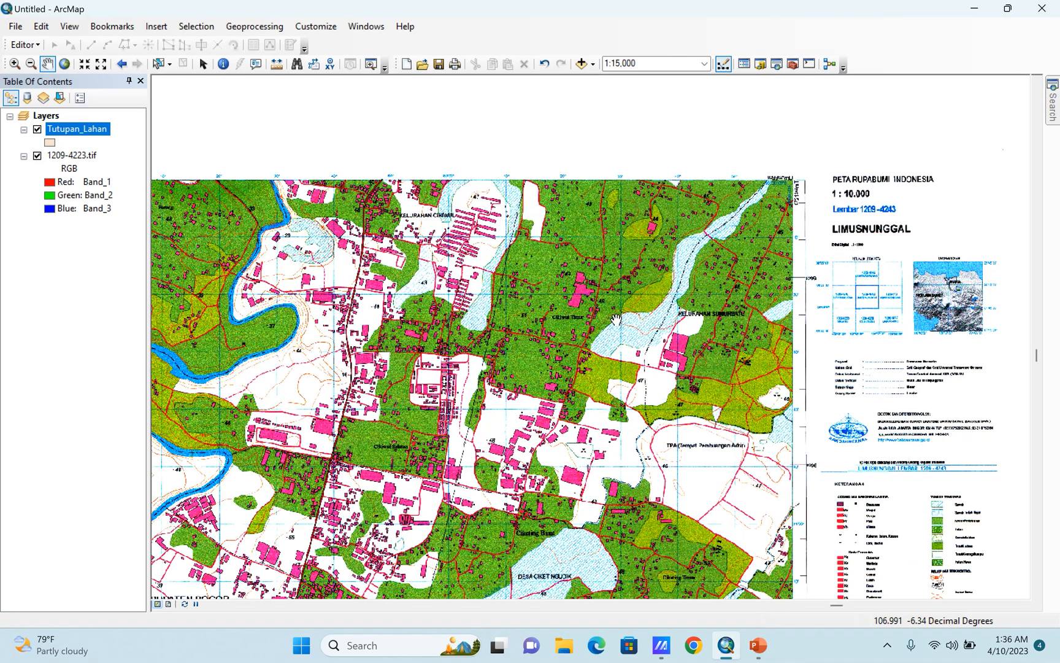
pyautogui.scroll(3, 373, 330)
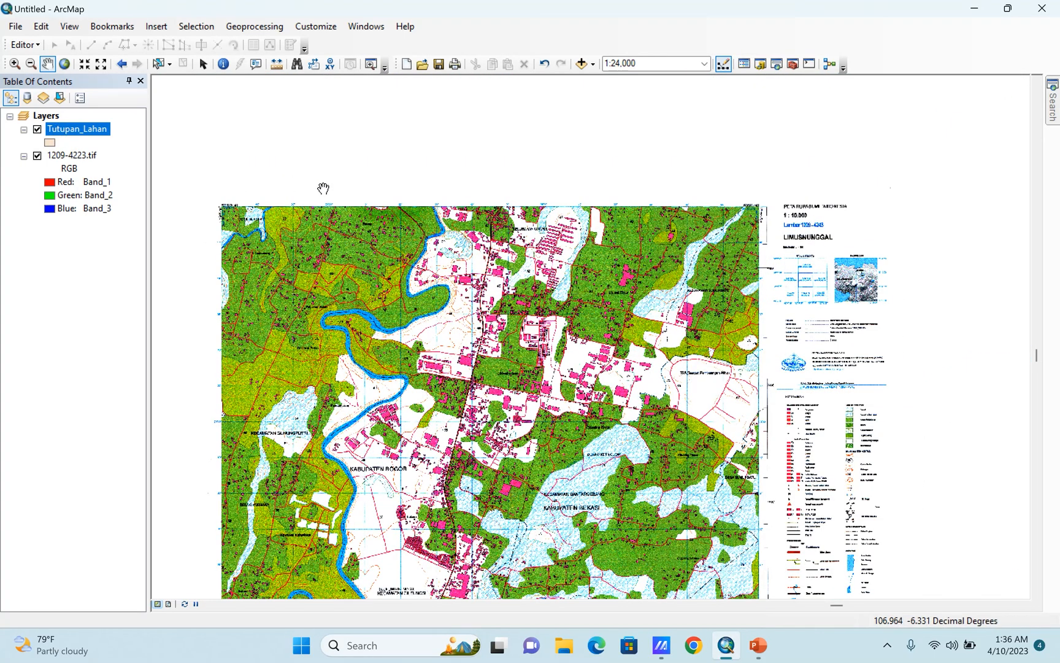
pyautogui.scroll(1, 380, 202)
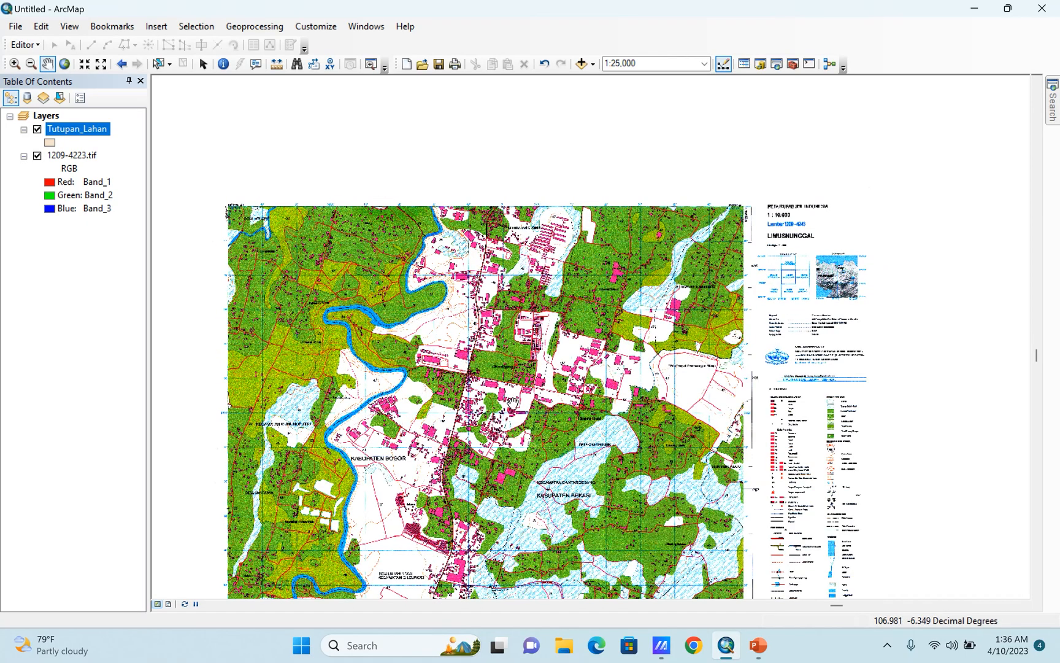
pyautogui.moveTo(497, 429); pyautogui.dragTo(507, 345)
pyautogui.scroll(2, 496, 399)
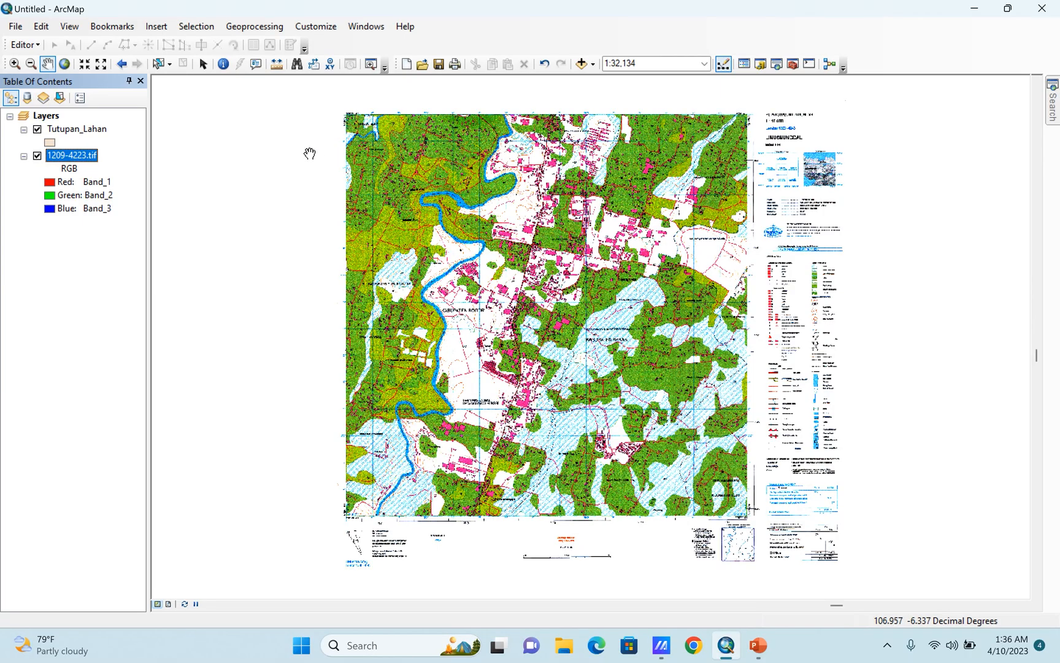
# Give the Tutupan_Lahan layer symbol no fill color and a black outline with a width of 2.
pyautogui.click(50, 143)
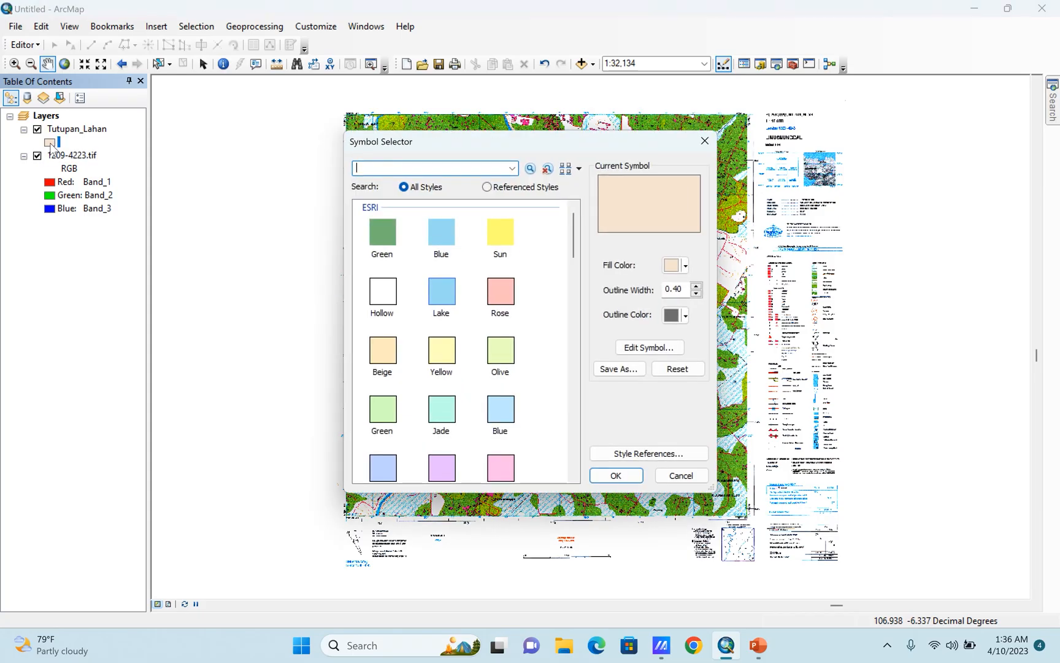
pyautogui.click(670, 268)
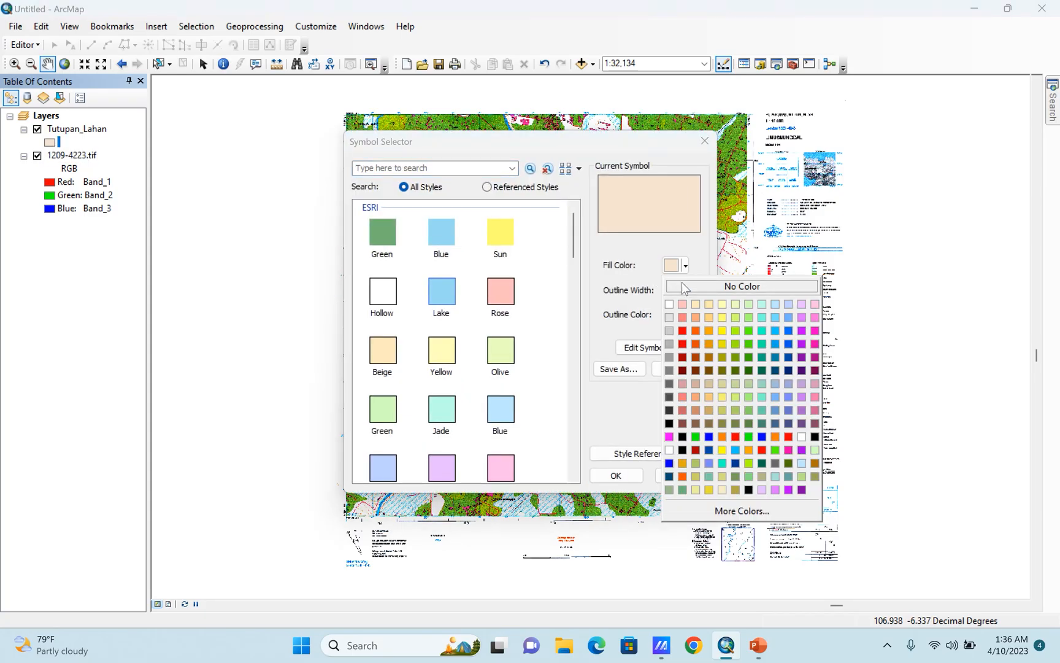
pyautogui.click(684, 288)
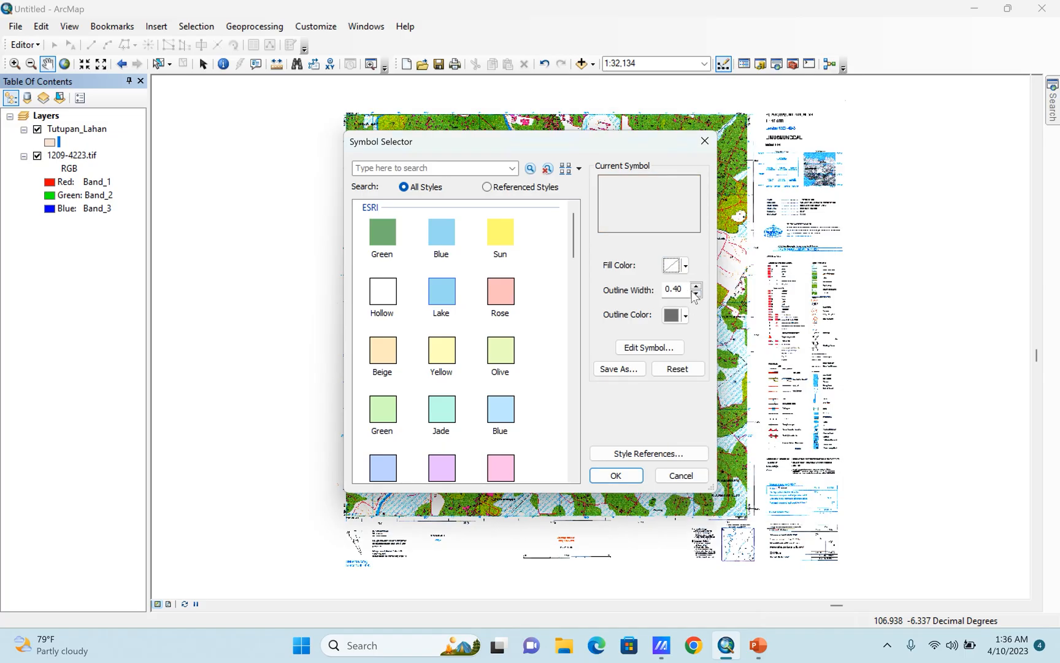
pyautogui.click(697, 287)
pyautogui.click(697, 286)
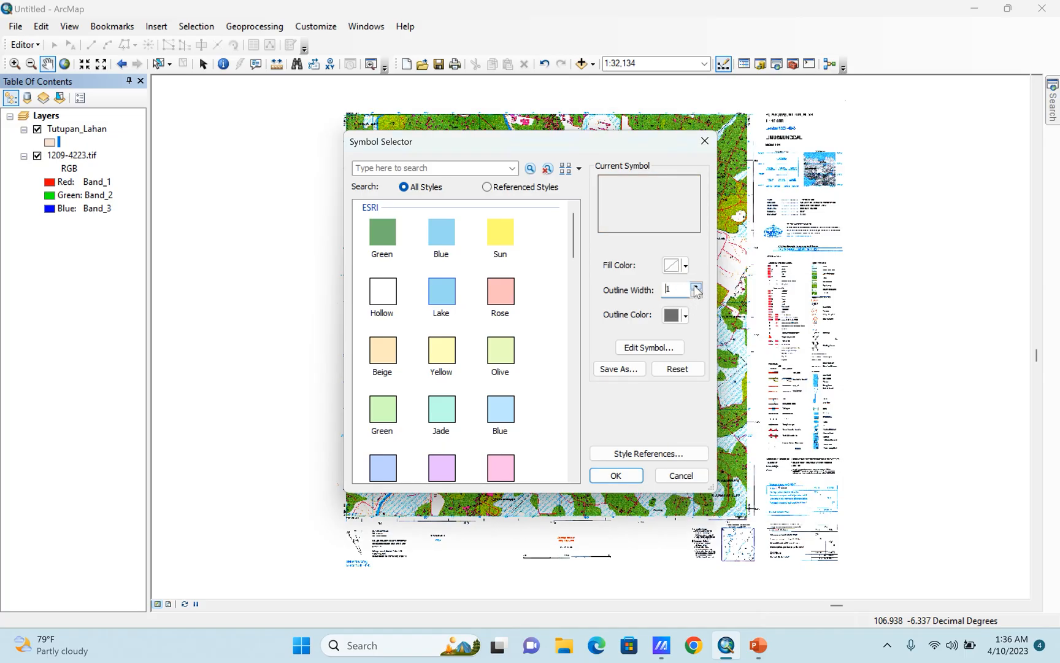
pyautogui.click(672, 315)
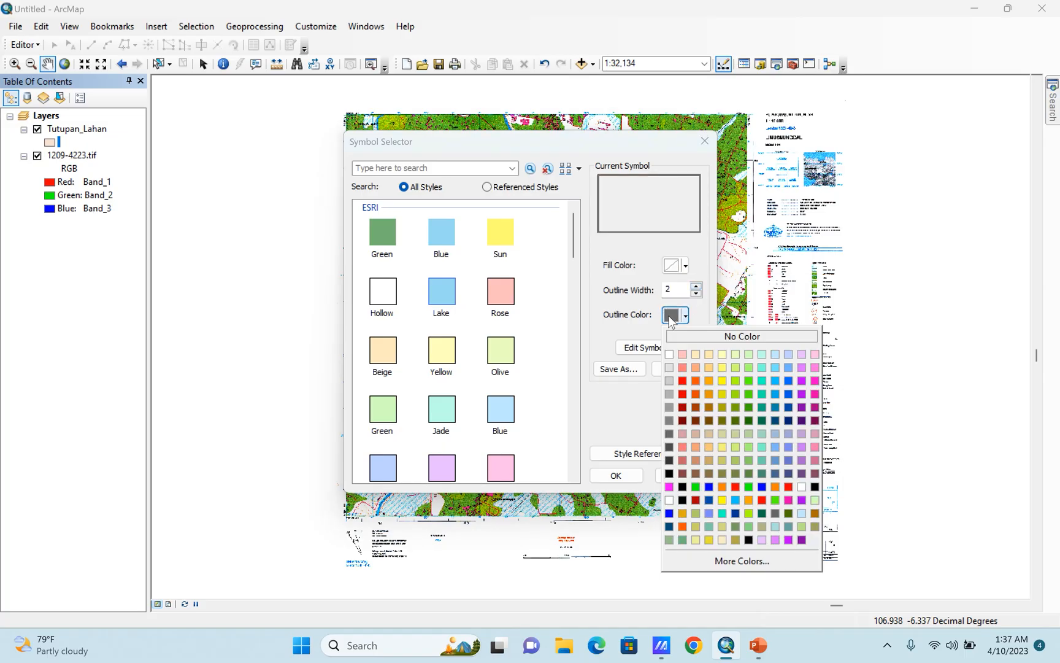
pyautogui.click(669, 474)
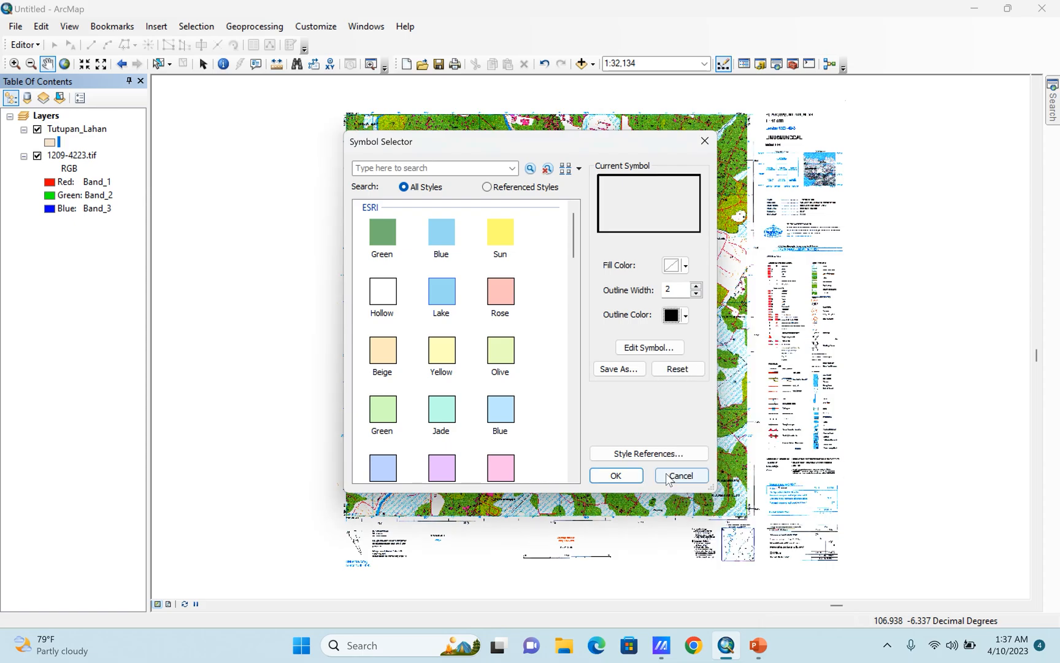
pyautogui.click(686, 267)
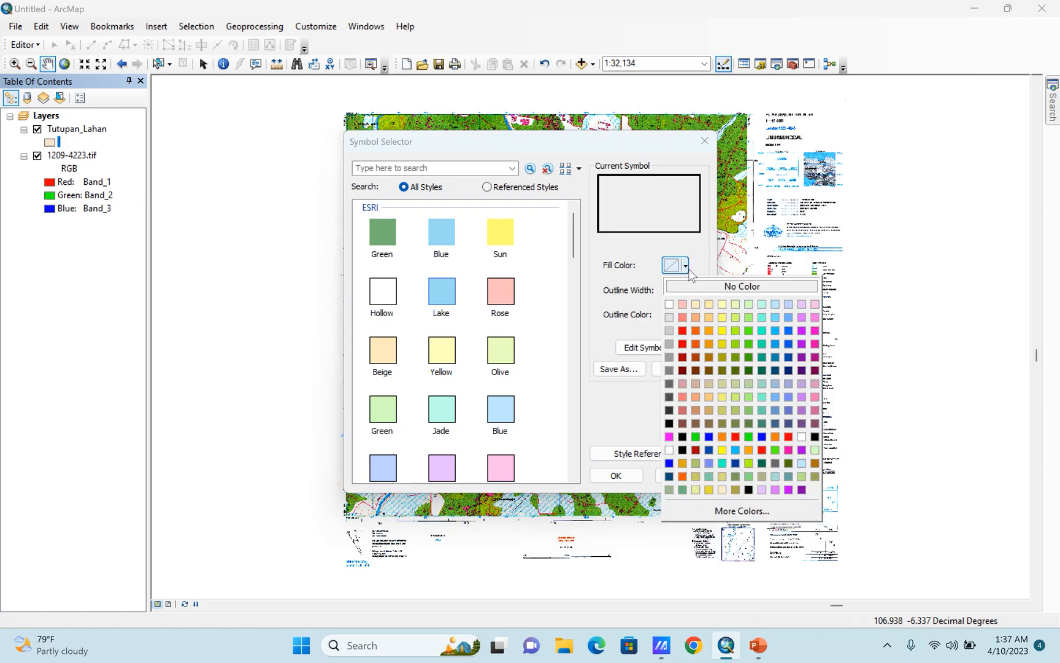
pyautogui.click(649, 245)
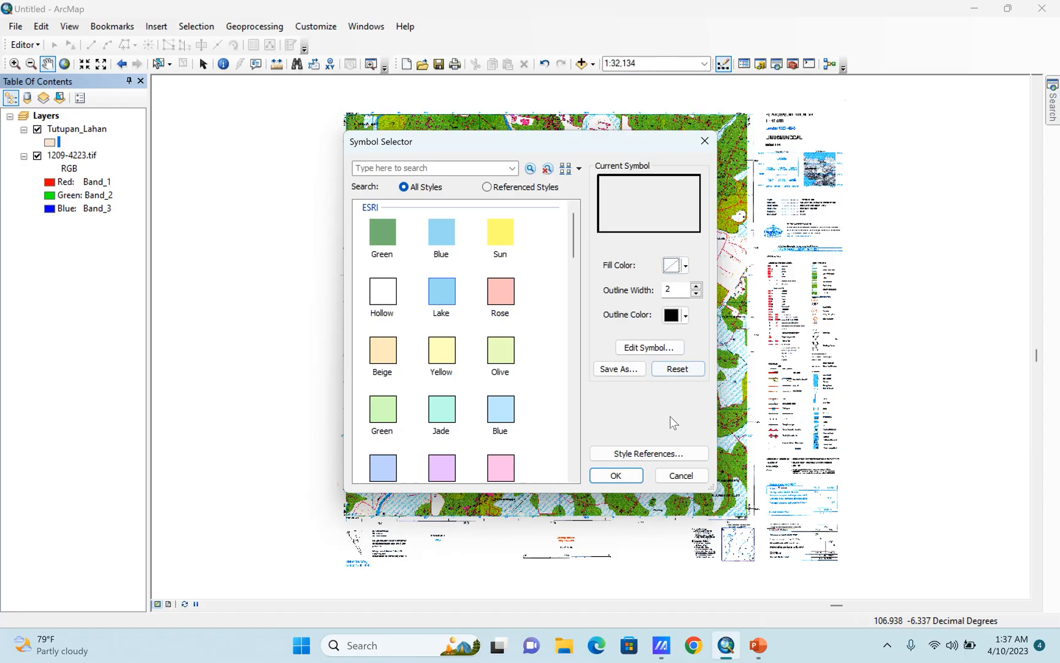
pyautogui.click(614, 474)
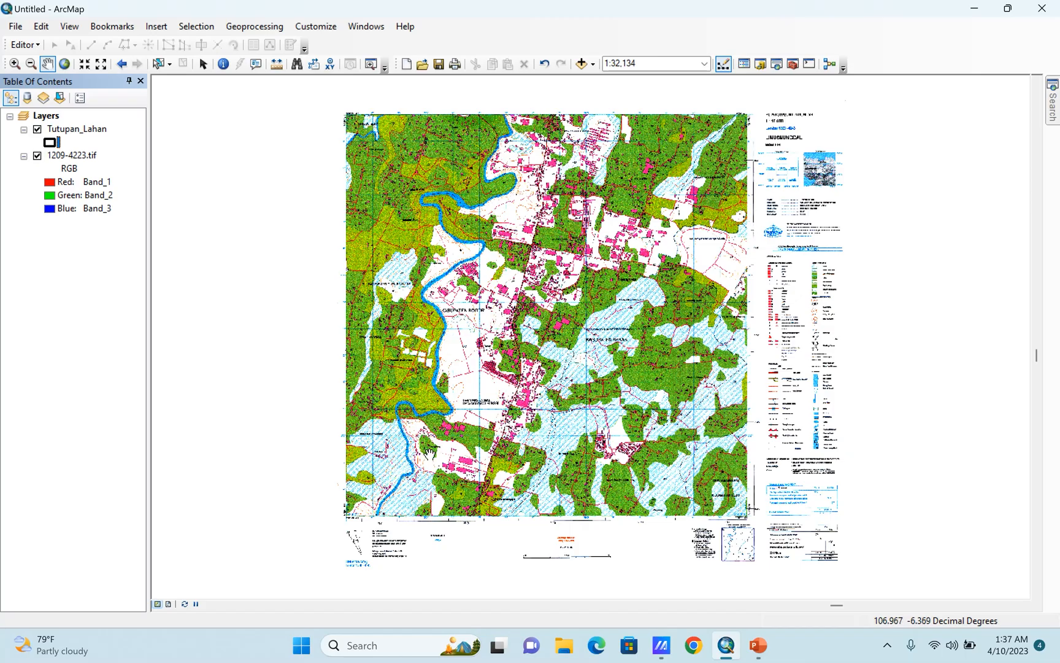
# Start an edit session with the Tutupan_Lahan layer selected.
pyautogui.click(73, 128)
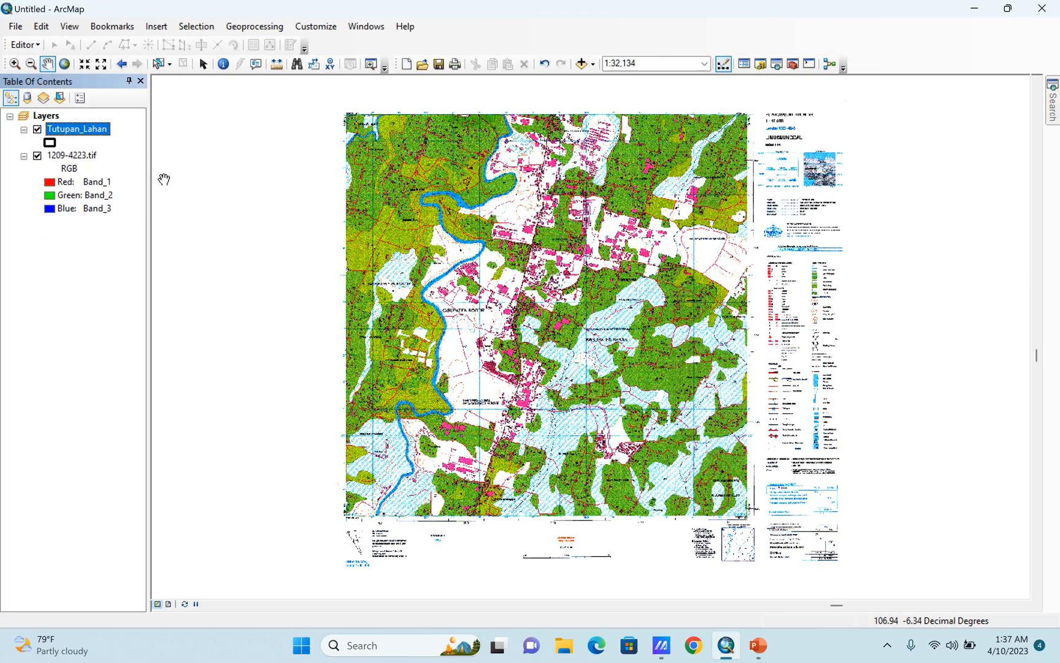
pyautogui.click(38, 47)
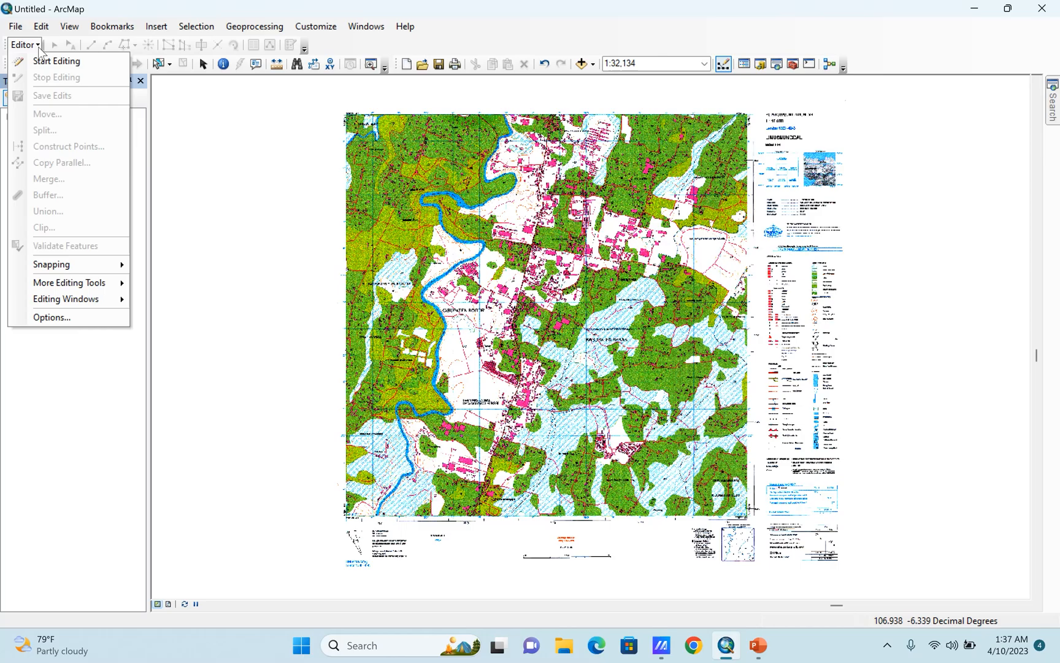
pyautogui.click(72, 62)
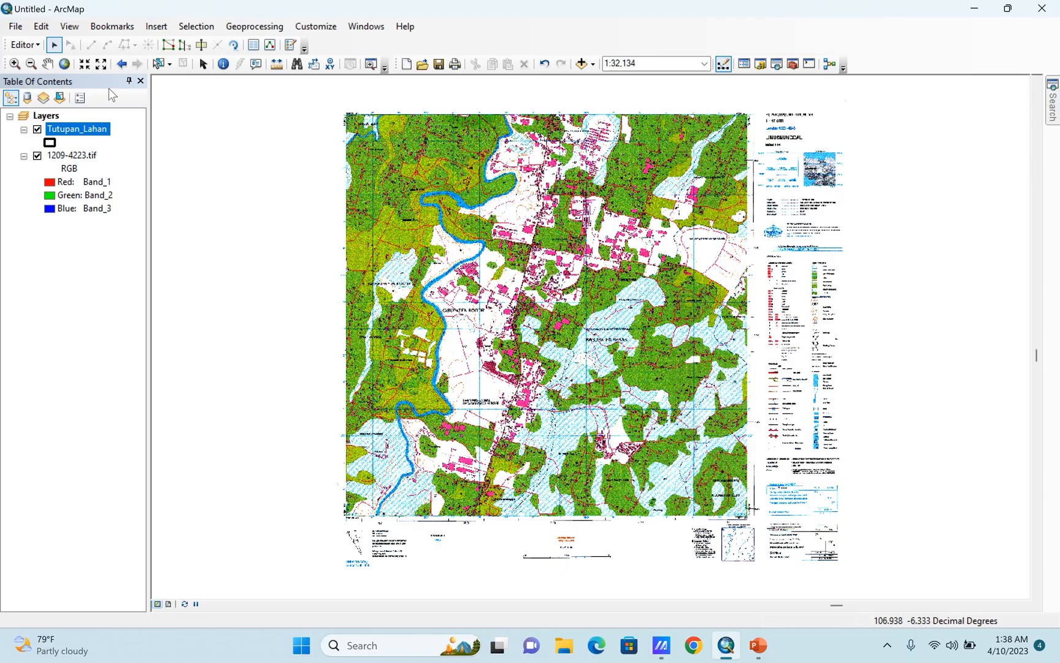
# Open the Create Features window and choose the Rectangle construction tool for the Tutupan_Lahan template.
pyautogui.click(291, 45)
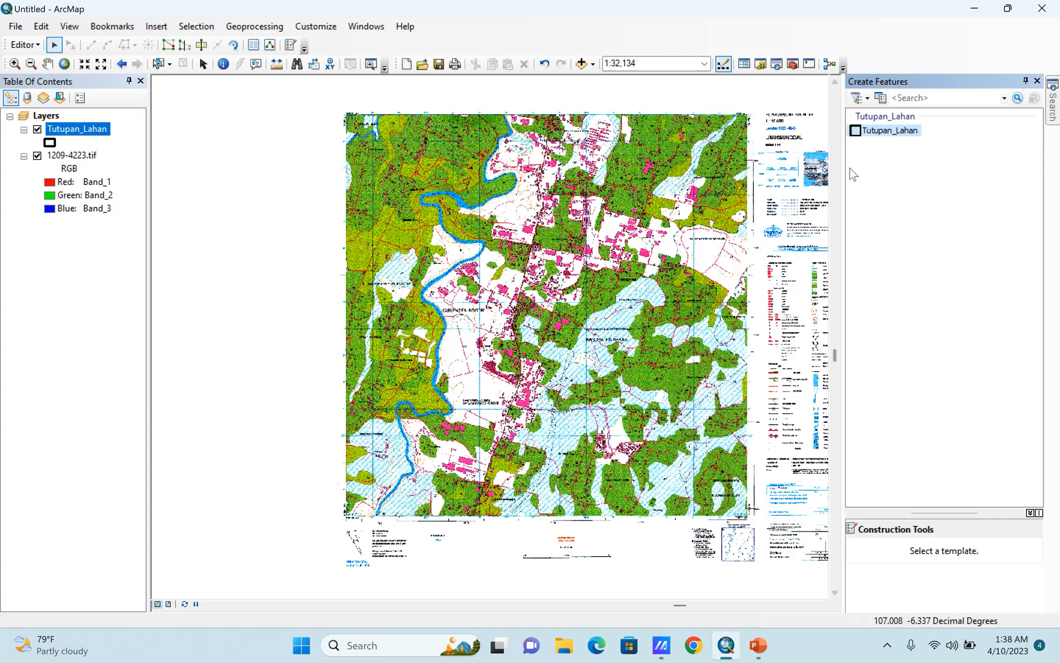
pyautogui.moveTo(948, 515); pyautogui.dragTo(948, 280)
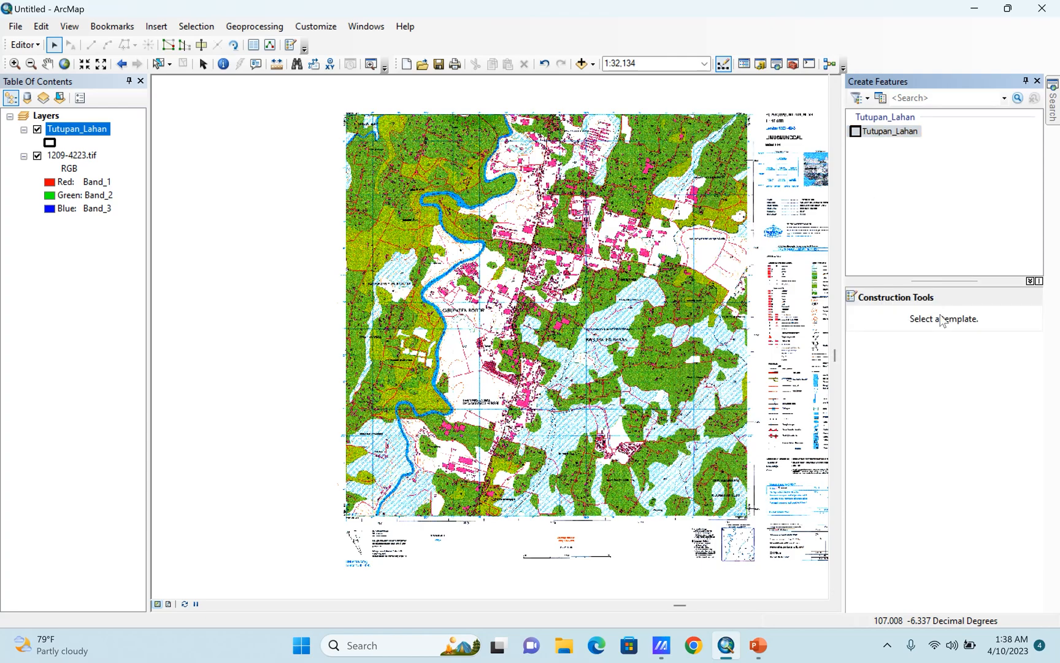
pyautogui.click(887, 133)
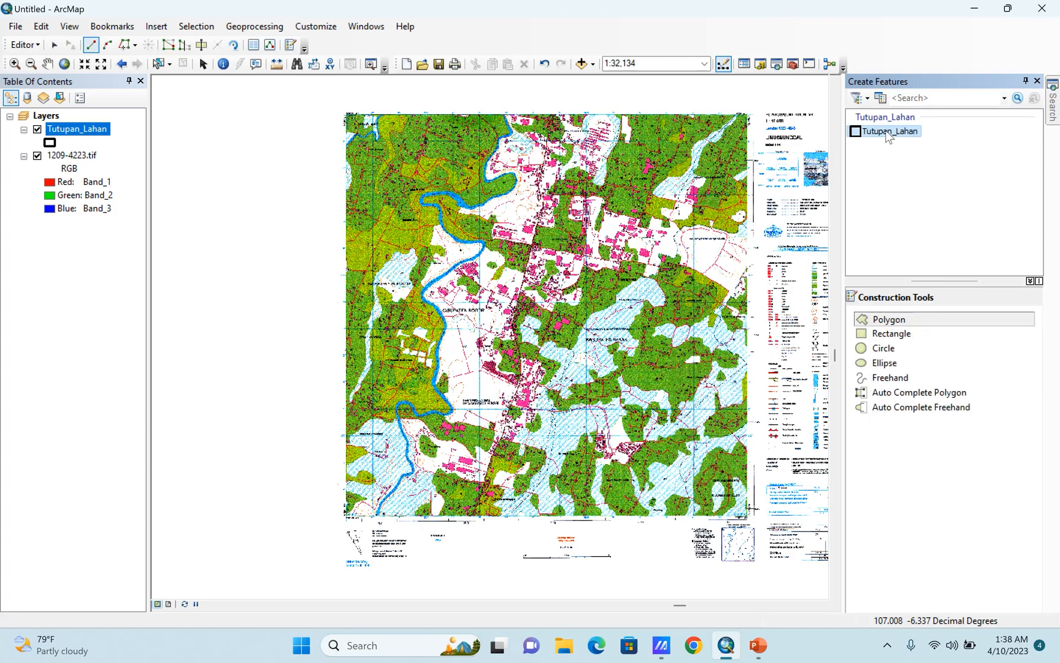
pyautogui.click(894, 334)
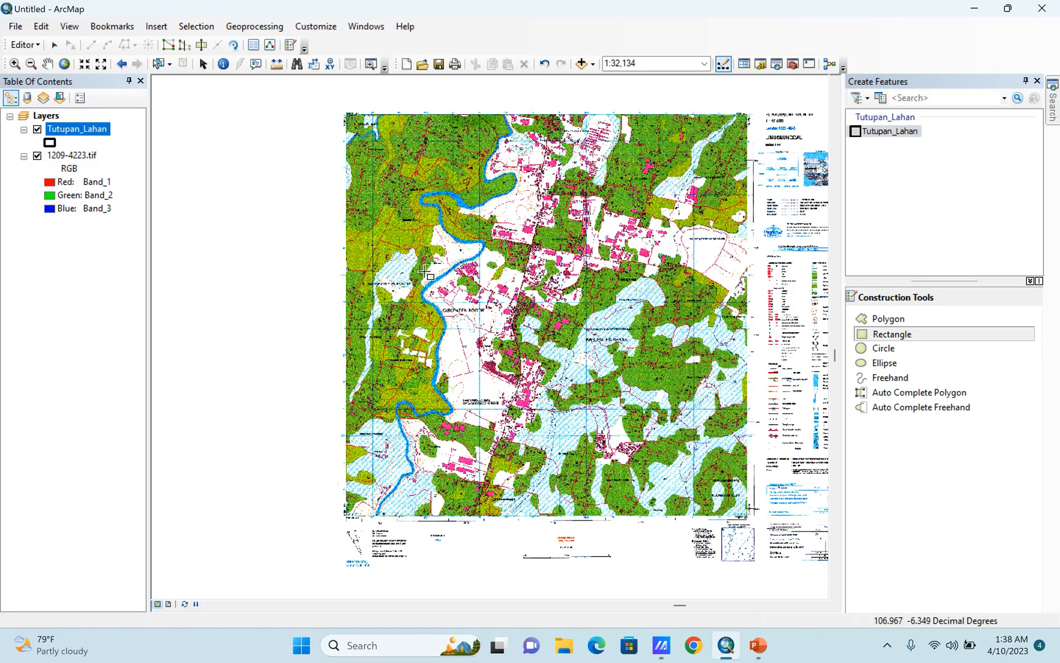
# Start the Tutupan_Lahan rectangle exactly at the upper-left corner of the scanned map's frame.
pyautogui.scroll(1, 293, 300)
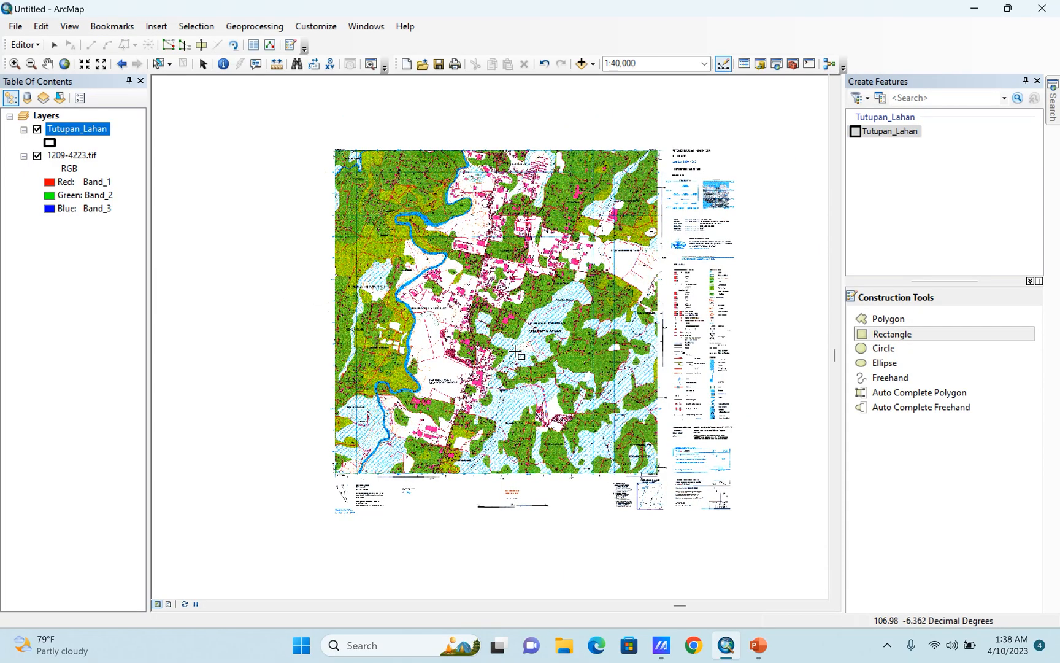
pyautogui.scroll(-1, 518, 352)
pyautogui.scroll(1, 491, 435)
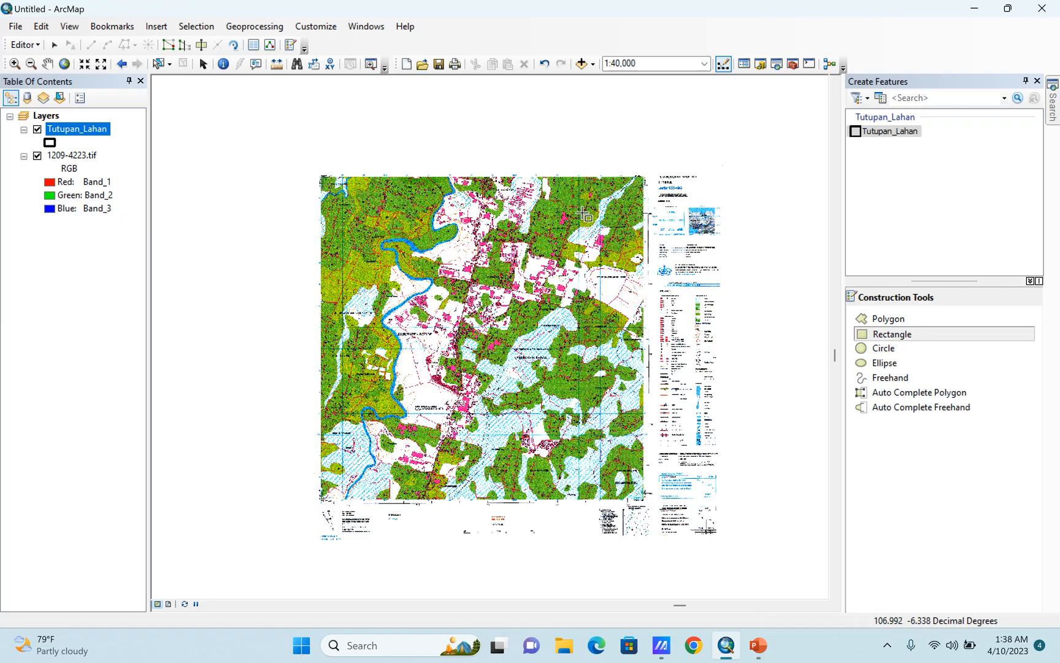
pyautogui.scroll(1, 598, 184)
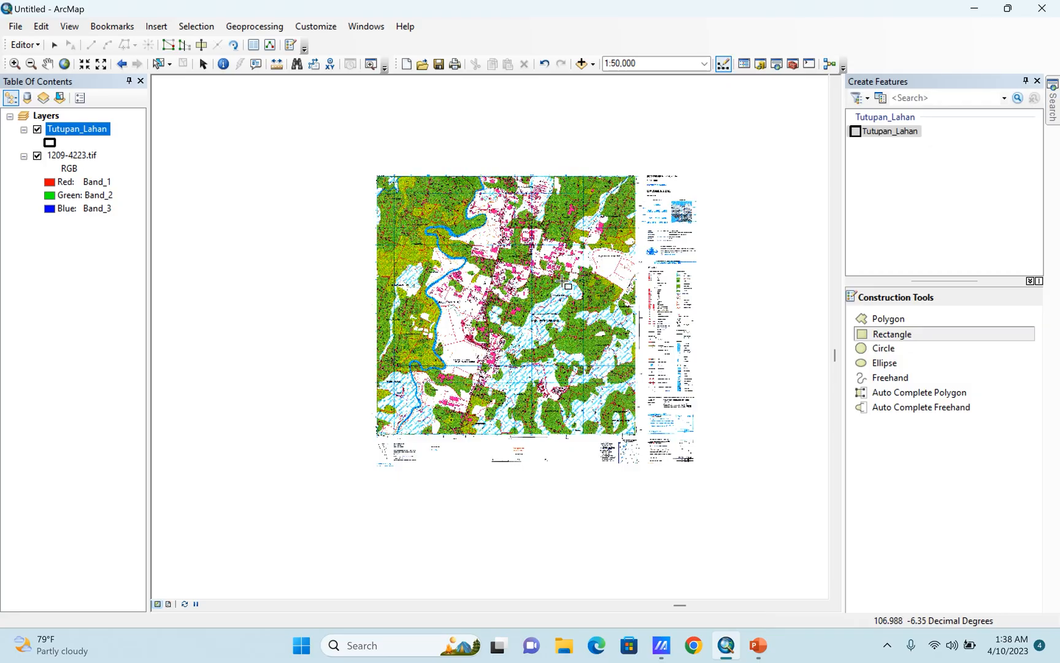
pyautogui.scroll(1, 520, 260)
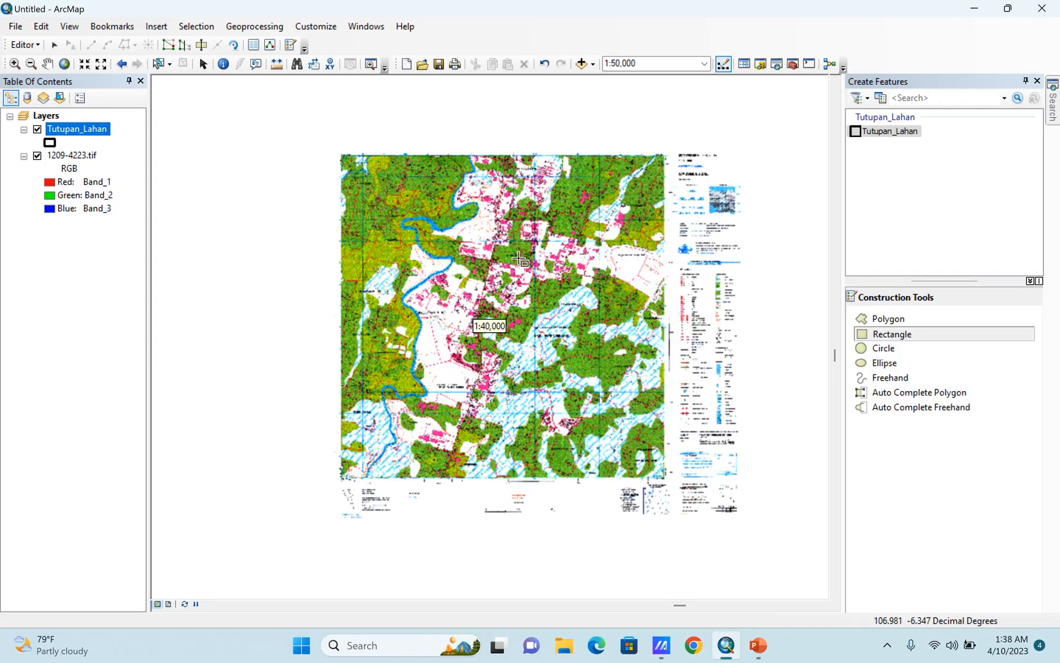
pyautogui.scroll(5, 346, 147)
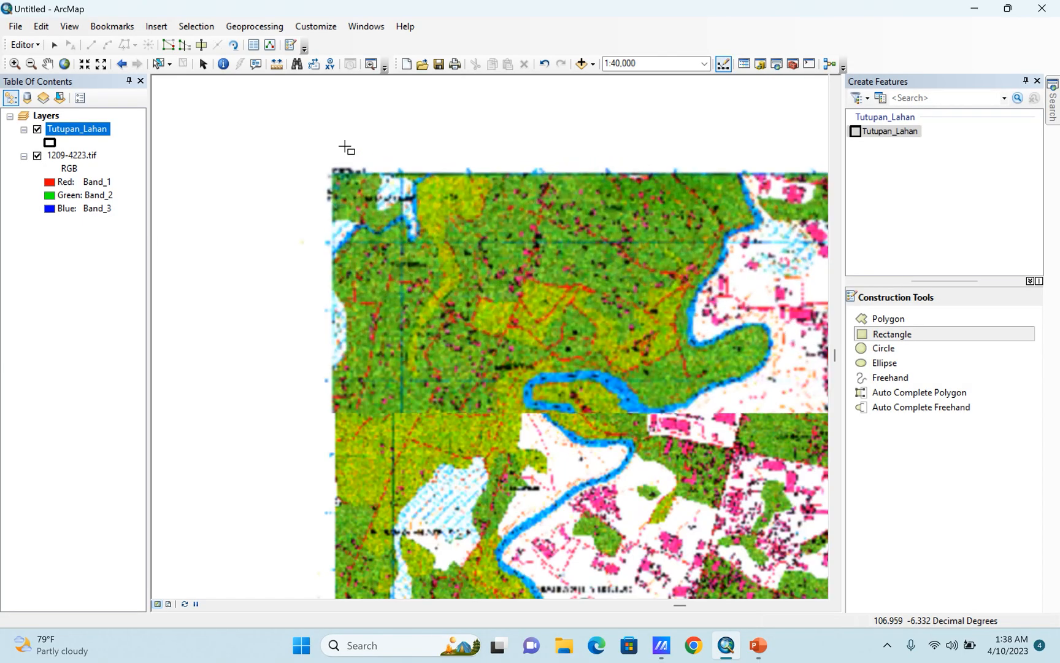
pyautogui.scroll(8, 344, 160)
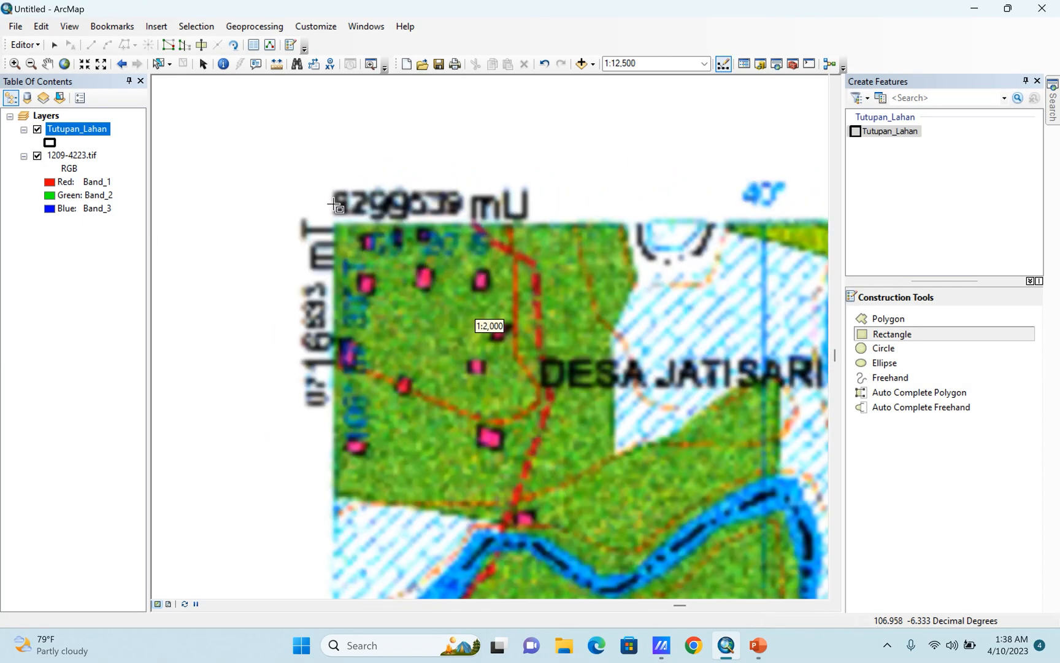
pyautogui.scroll(8, 338, 234)
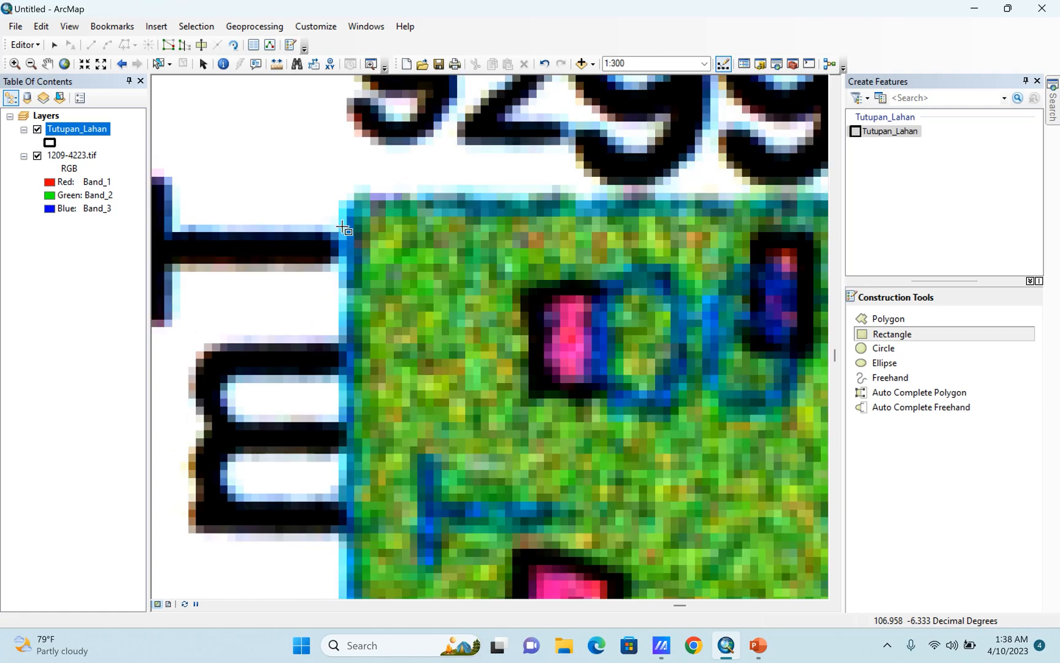
pyautogui.scroll(1, 351, 214)
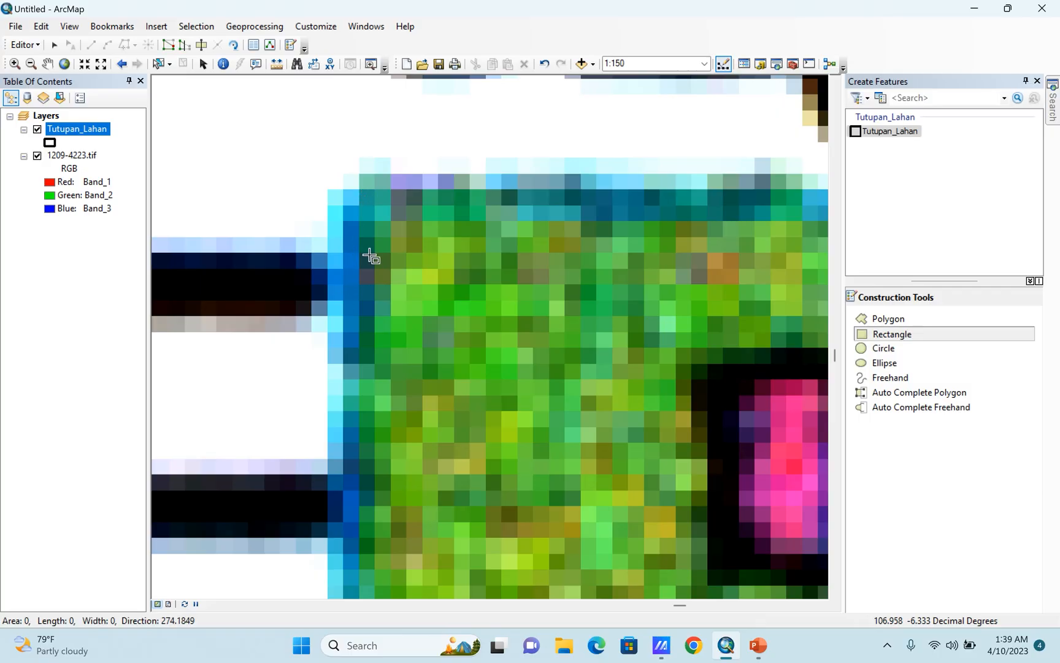
# Set the rectangle's left edge by placing its second point on the map frame's lower-left corner.
pyautogui.scroll(-10, 392, 146)
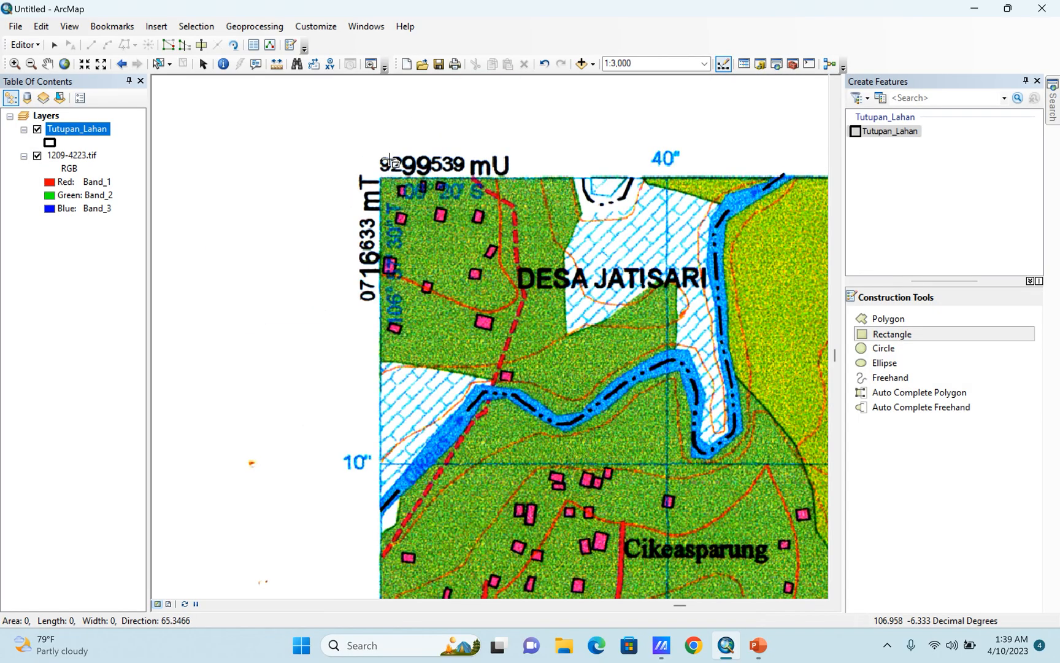
pyautogui.scroll(-5, 392, 153)
pyautogui.scroll(-4, 405, 141)
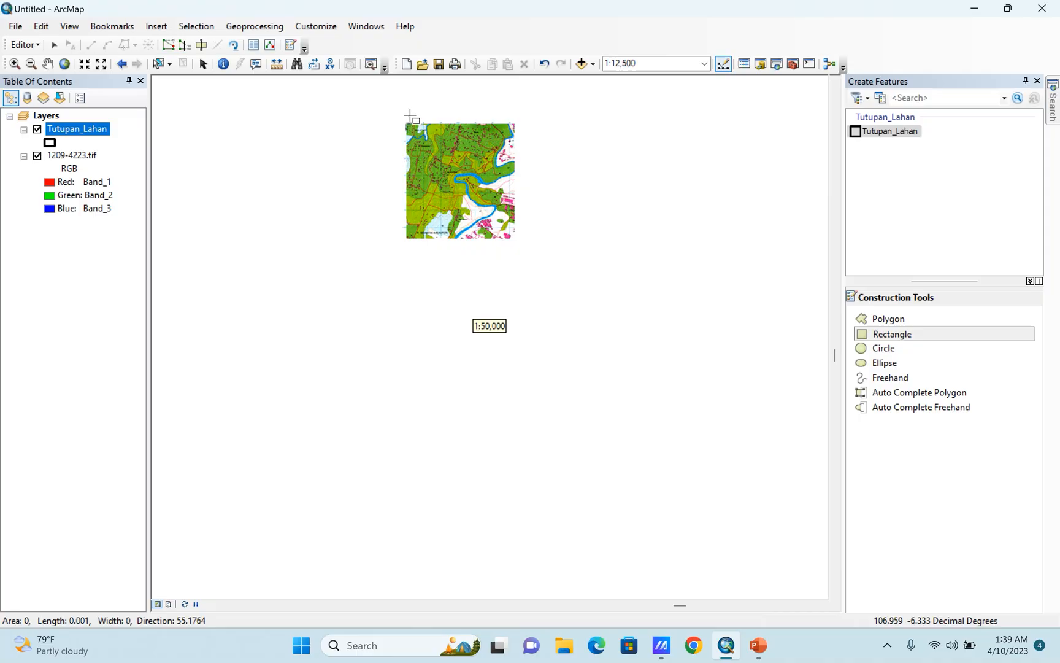
pyautogui.scroll(3, 393, 368)
pyautogui.scroll(3, 399, 387)
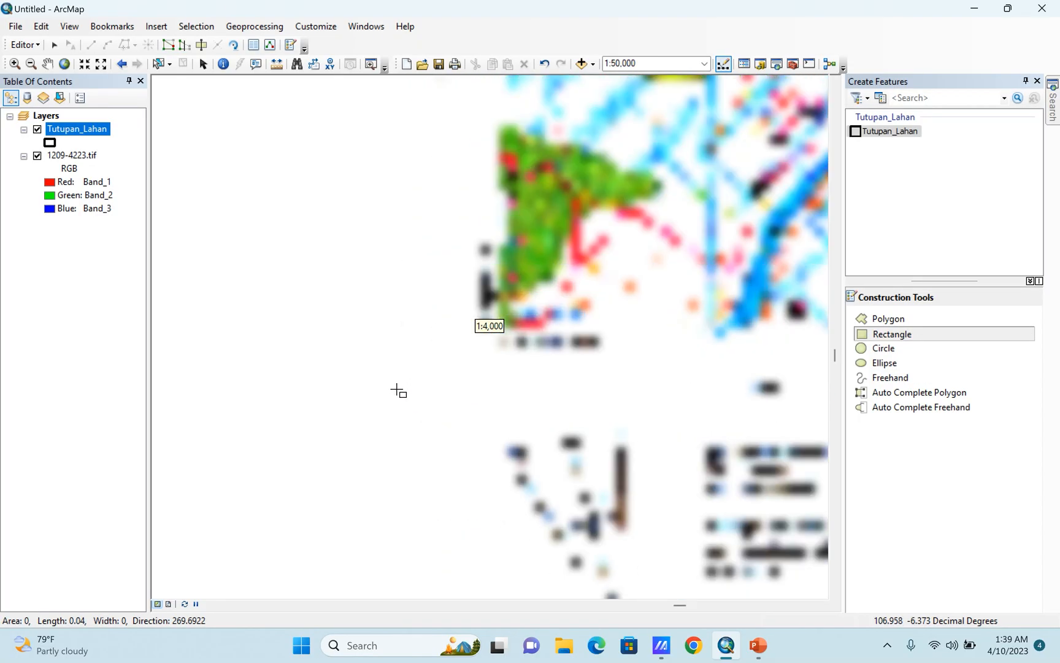
pyautogui.scroll(5, 488, 367)
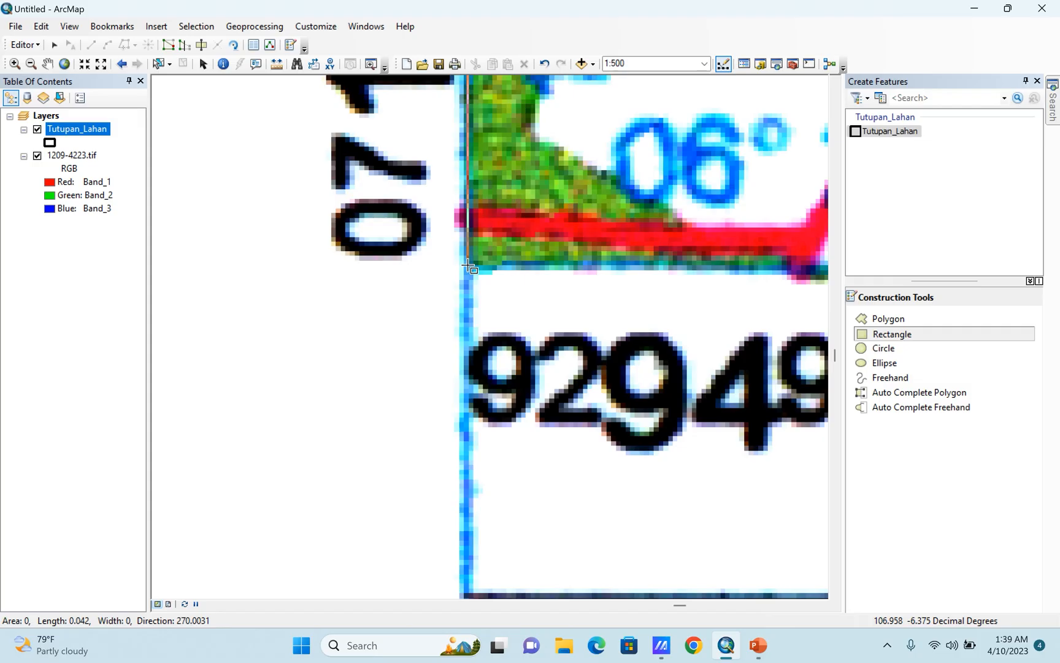
# Finish the rectangle on the lower-right corner of the map frame so it encloses the whole mapped area.
pyautogui.scroll(-5, 332, 306)
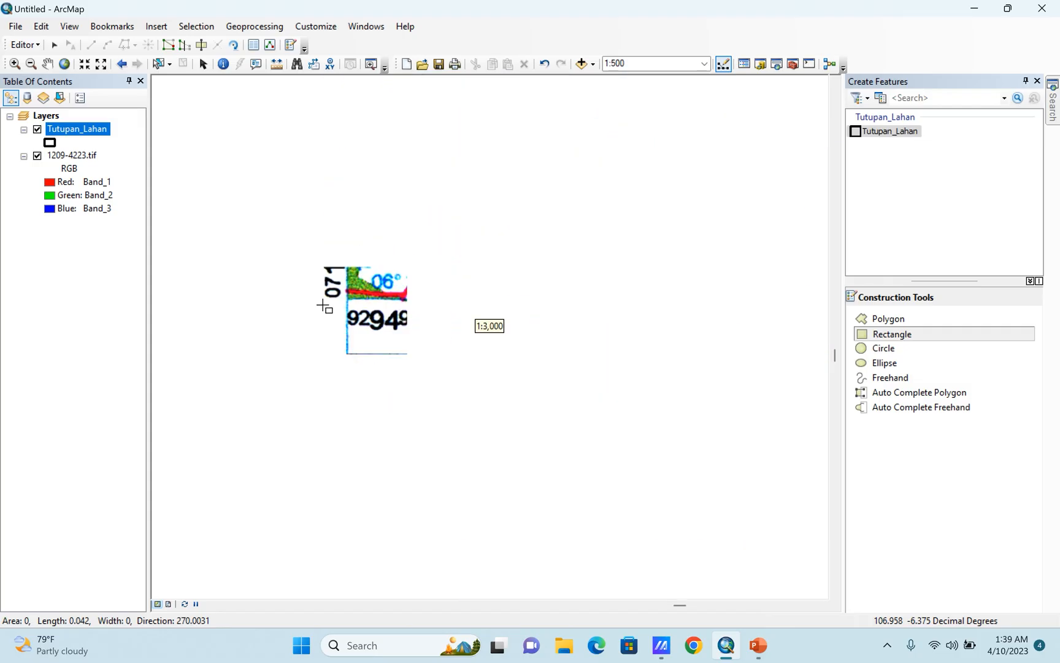
pyautogui.scroll(-2, 313, 305)
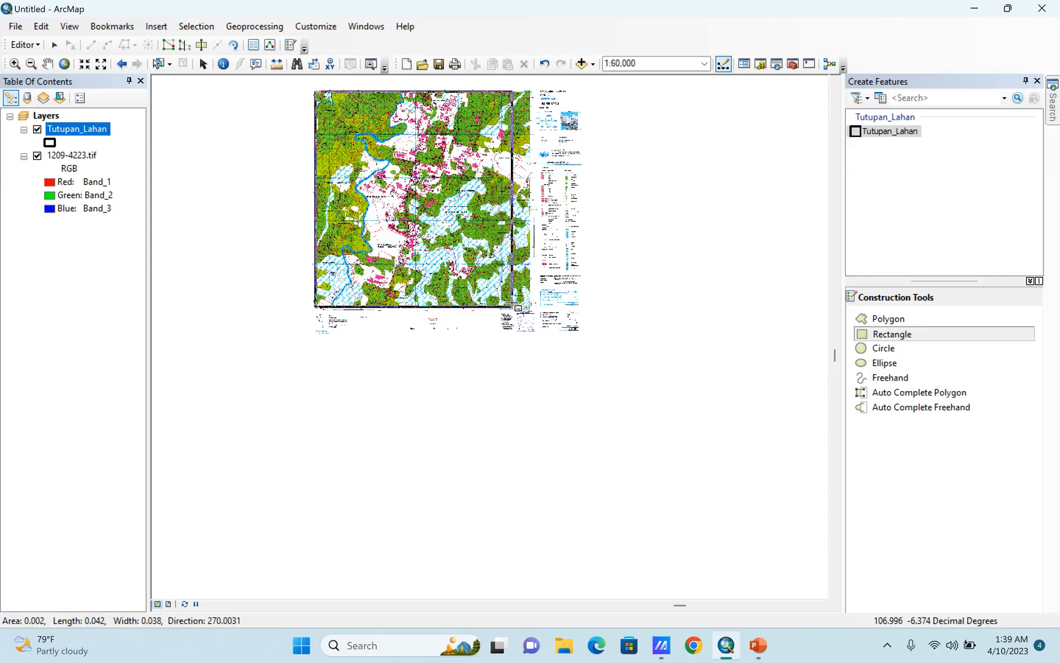
pyautogui.scroll(3, 521, 306)
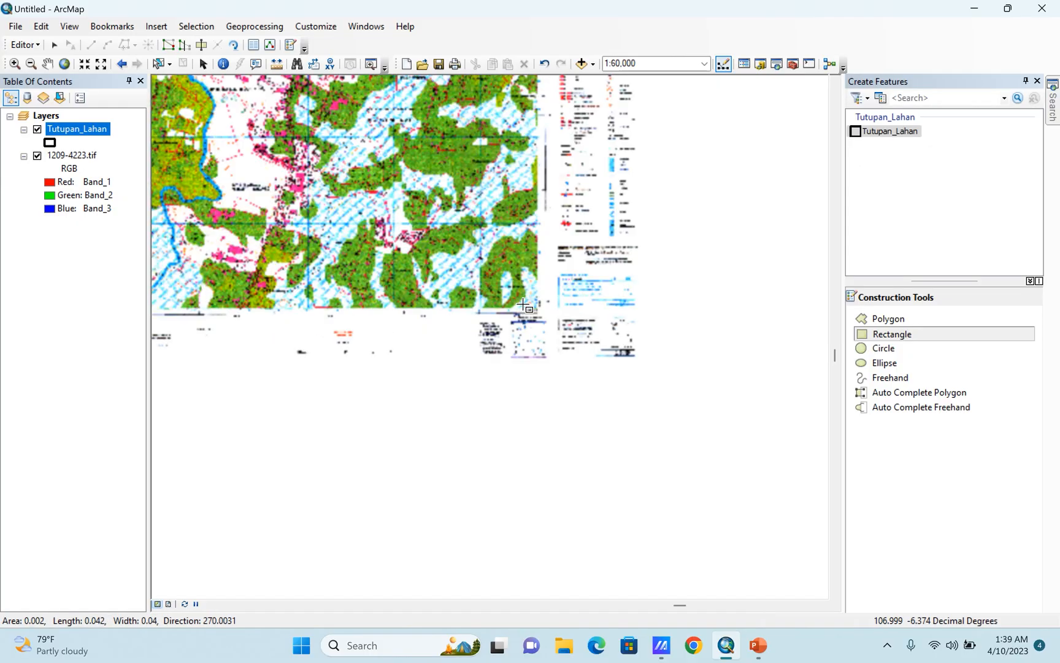
pyautogui.scroll(3, 524, 307)
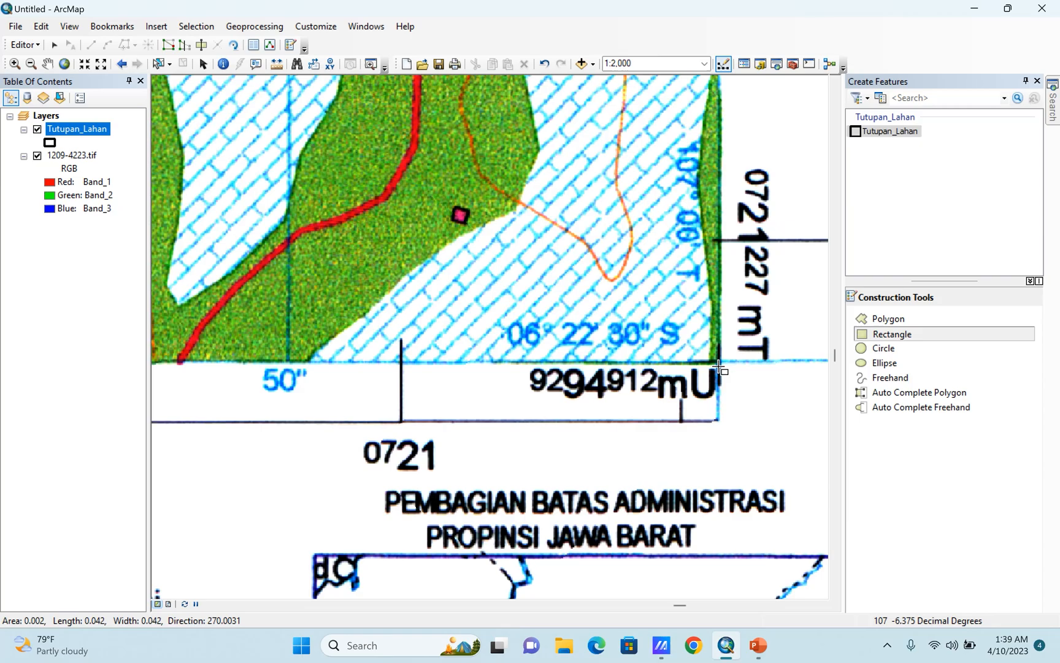
pyautogui.scroll(3, 719, 367)
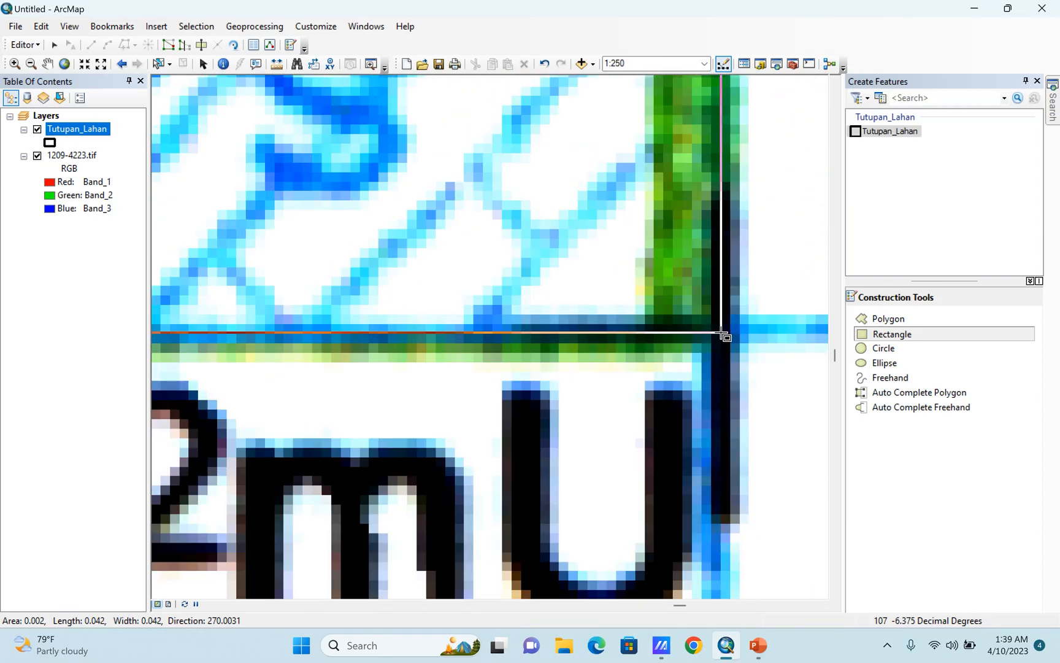
pyautogui.click(723, 335)
# Temporarily hide the 1209-4223.tif scan to check the drawn rectangle by itself, and show the scan again.
pyautogui.scroll(-2, 679, 331)
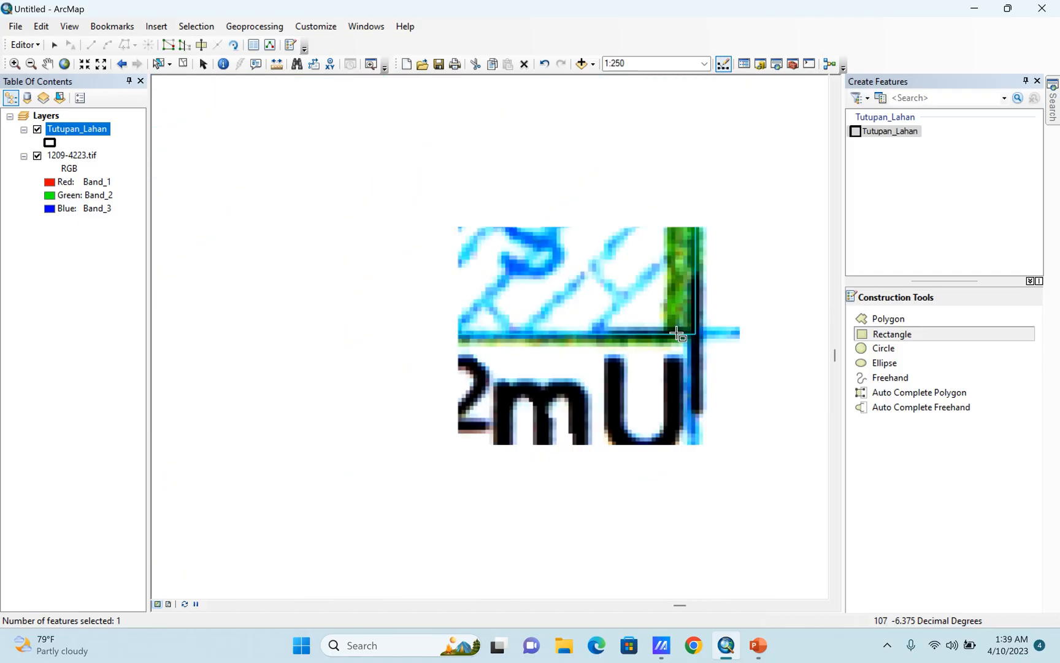
pyautogui.scroll(-2, 613, 421)
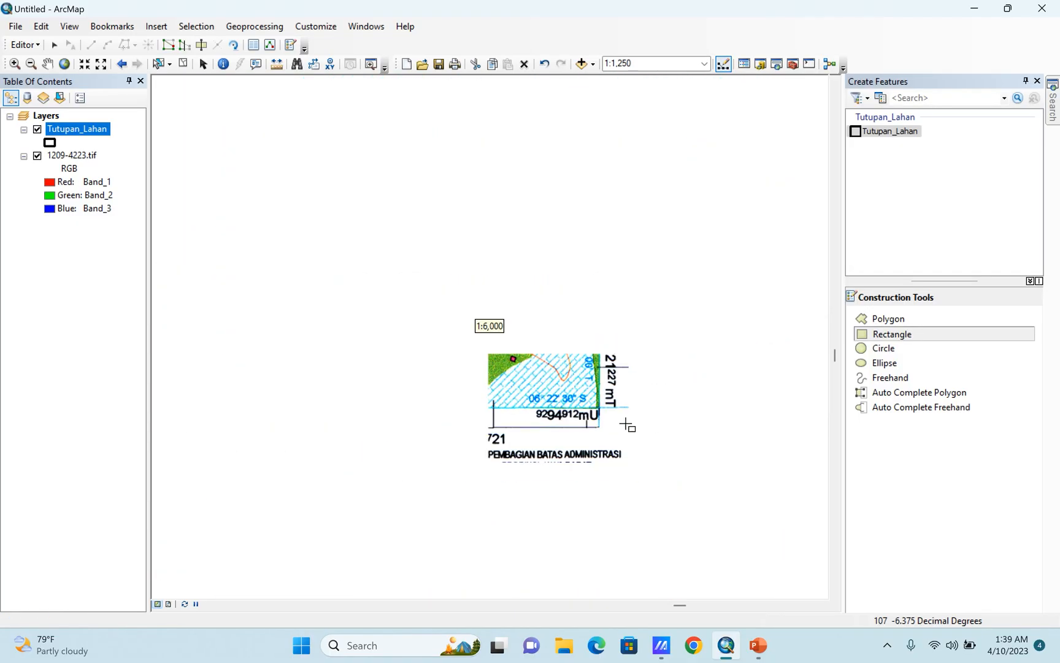
pyautogui.scroll(-2, 668, 403)
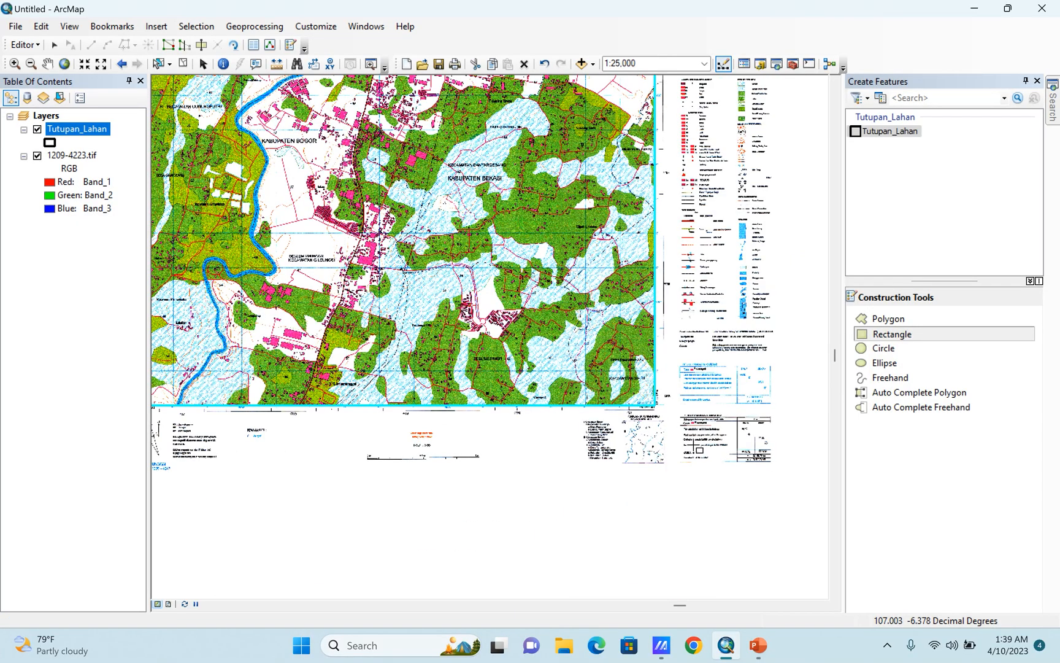
pyautogui.scroll(-1, 700, 442)
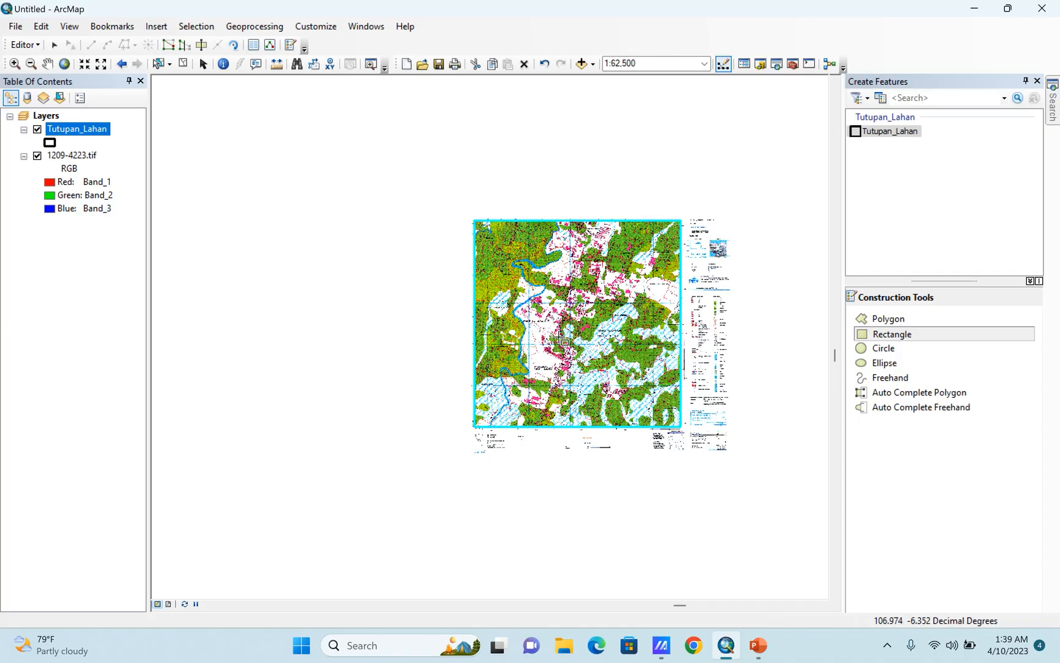
pyautogui.scroll(1, 660, 383)
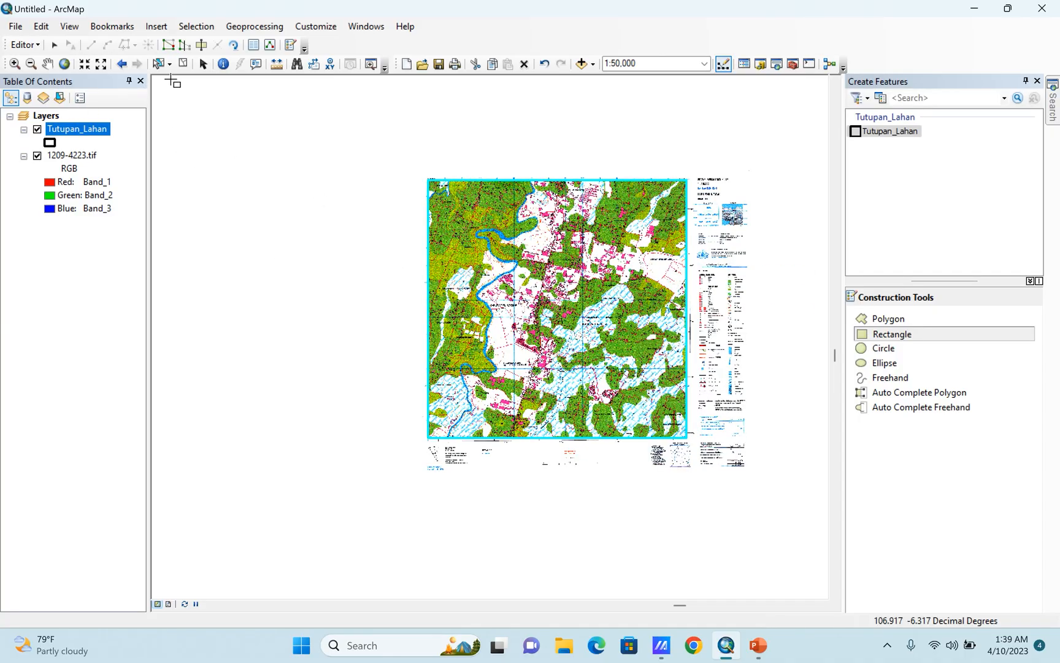
pyautogui.click(37, 157)
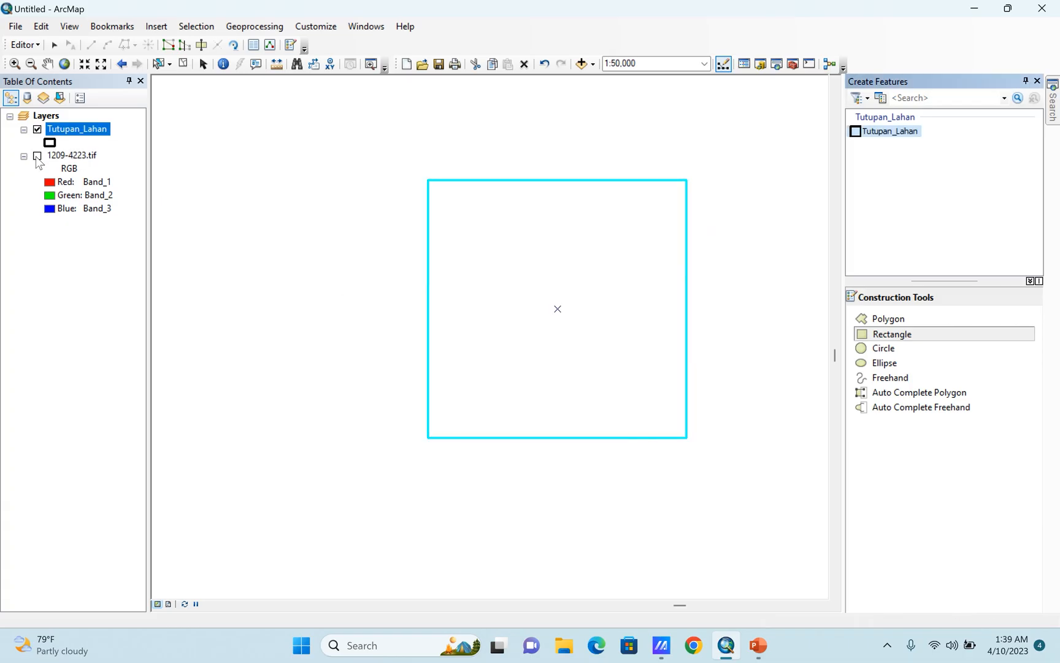
pyautogui.click(37, 157)
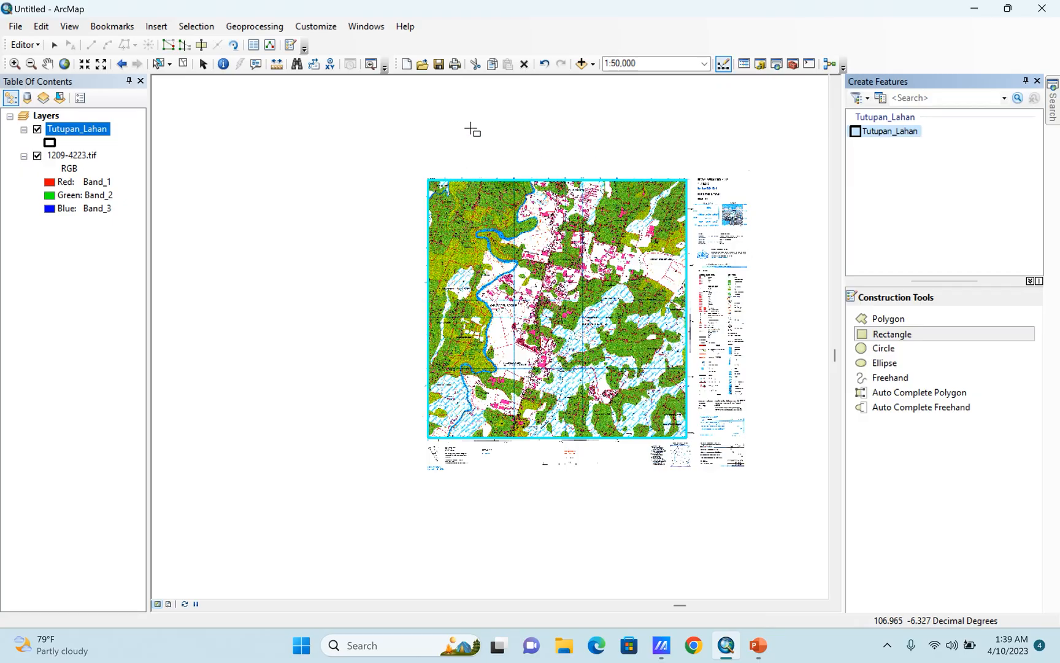
pyautogui.scroll(1, 472, 127)
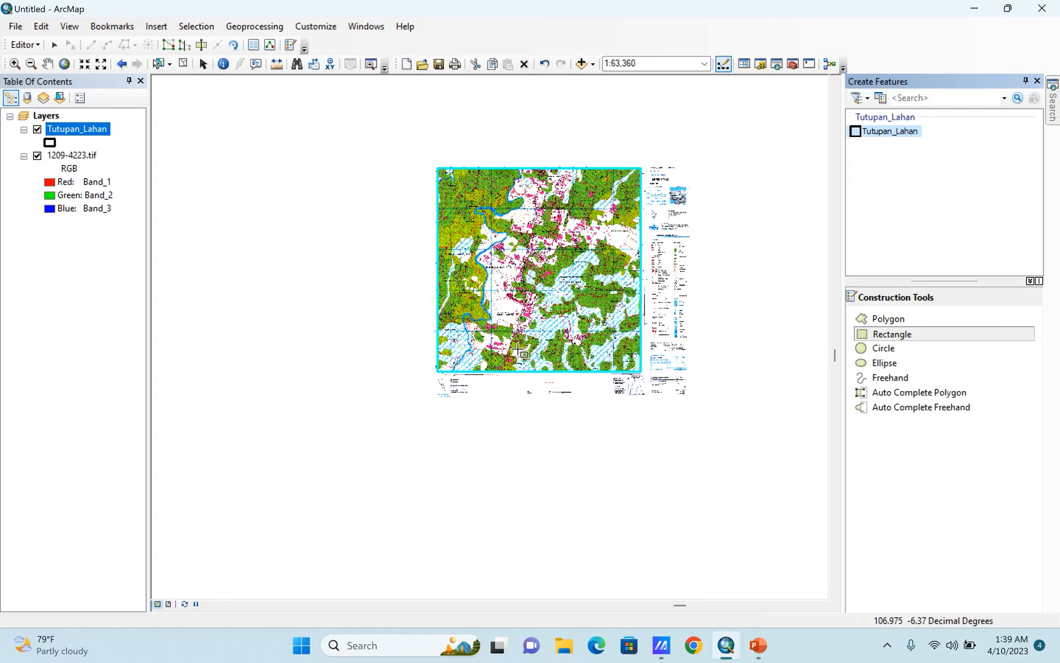
pyautogui.scroll(-1, 597, 256)
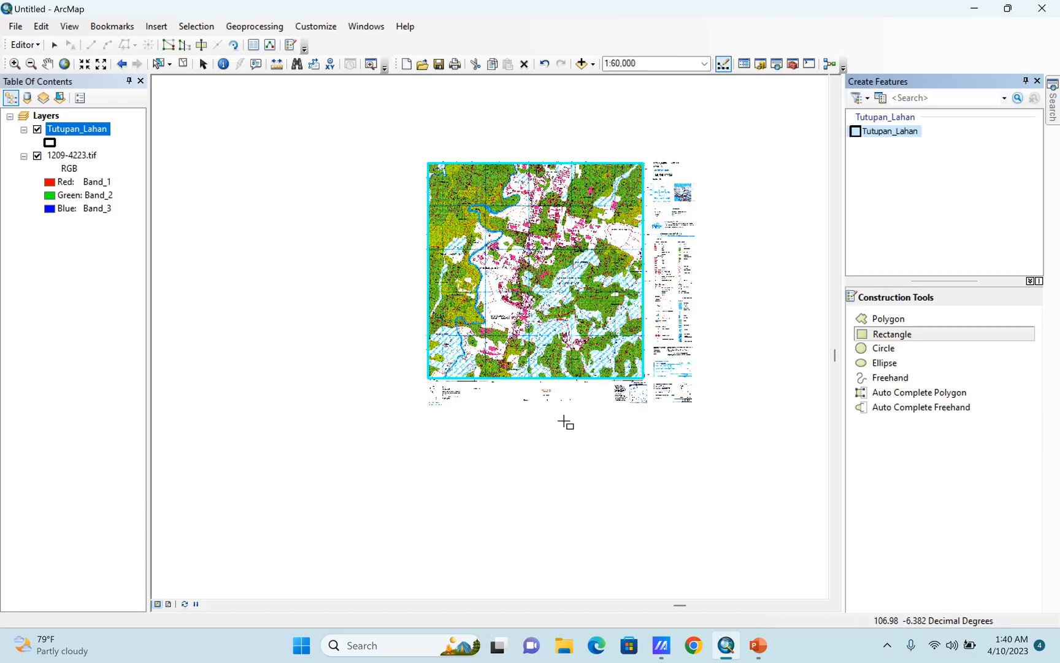
pyautogui.scroll(2, 614, 309)
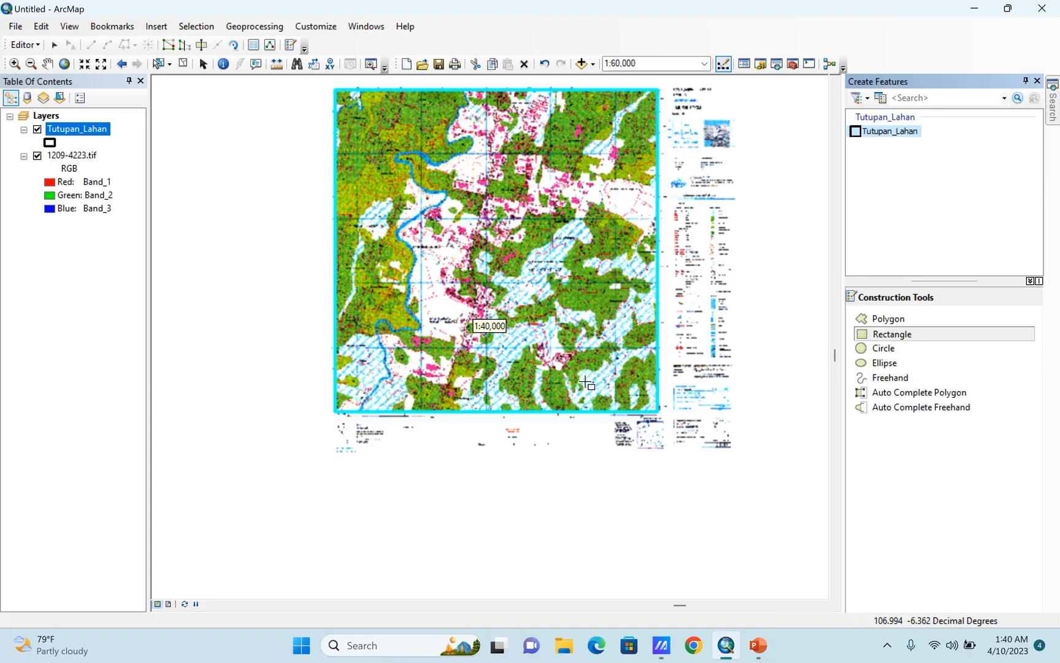
pyautogui.scroll(-1, 567, 408)
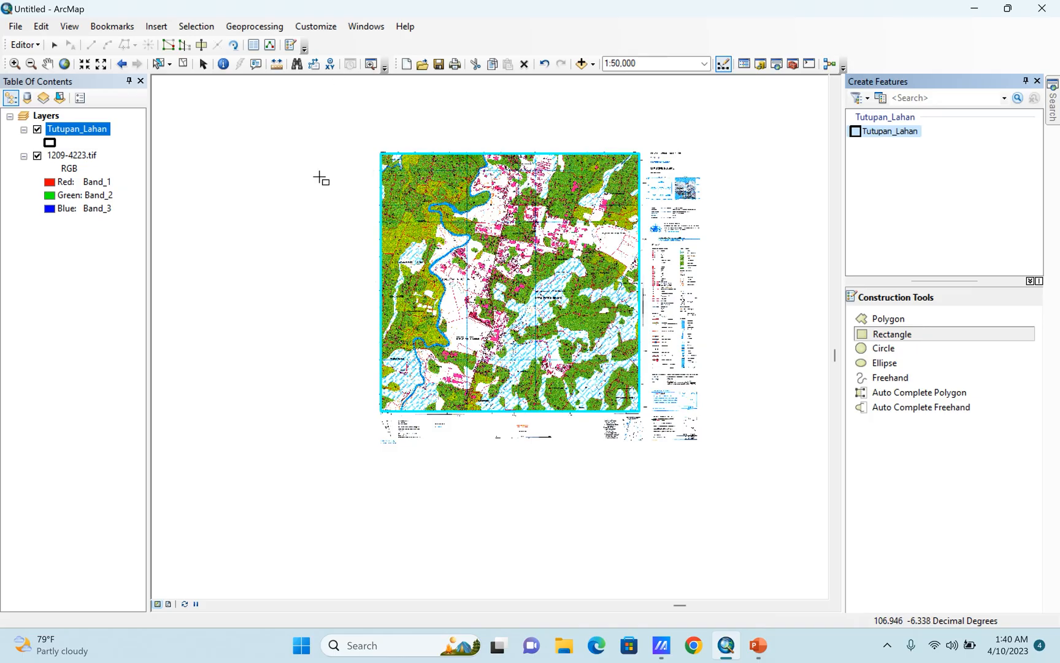
# Clear the selection of the rectangle and hide the 1209-4223.tif scan.
pyautogui.click(201, 45)
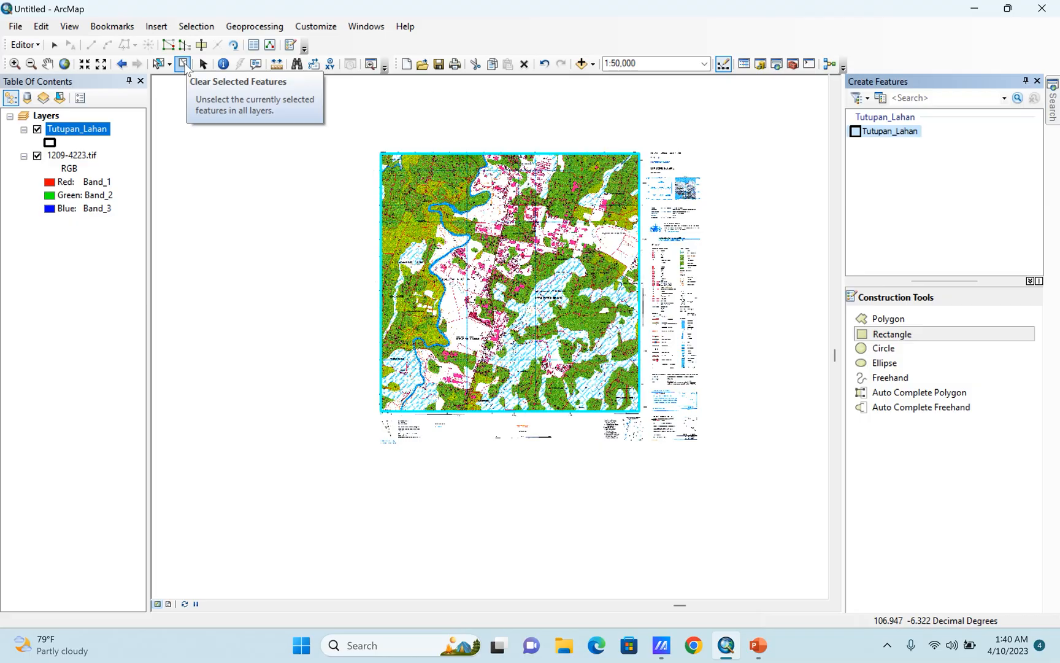
pyautogui.click(183, 64)
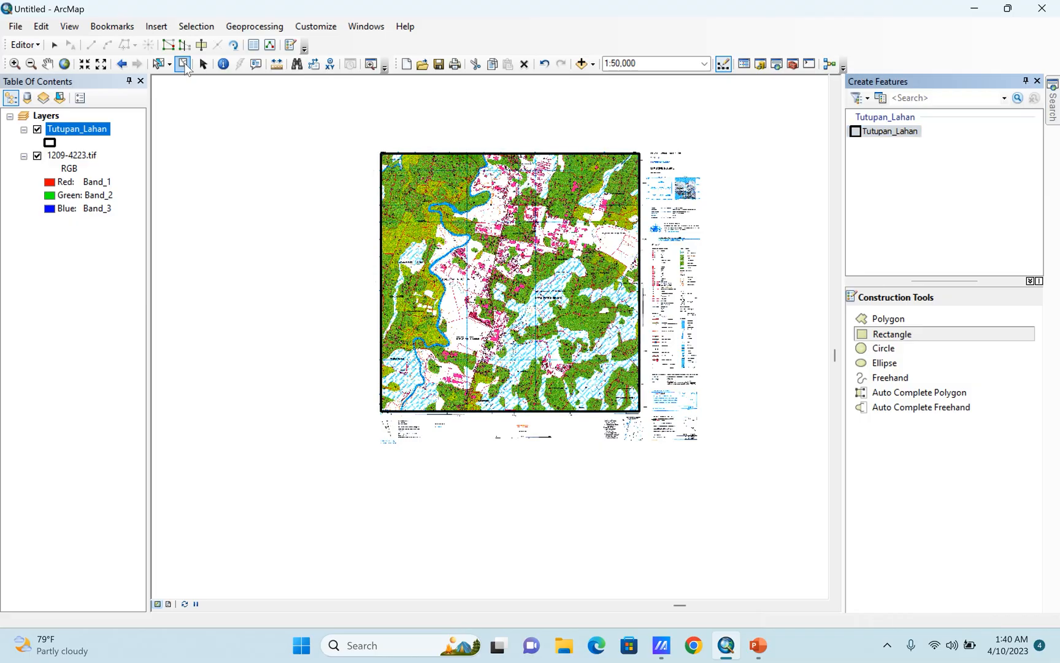
pyautogui.click(37, 156)
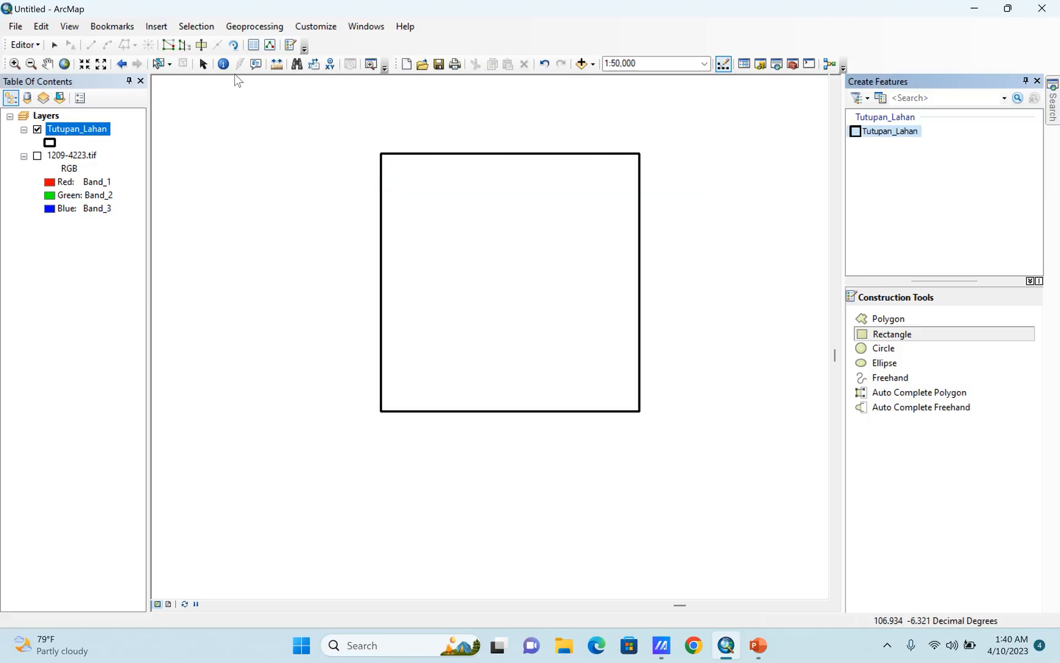
# Select the map-frame rectangle and clear the selection, twice, to check that it is one feature.
pyautogui.click(159, 64)
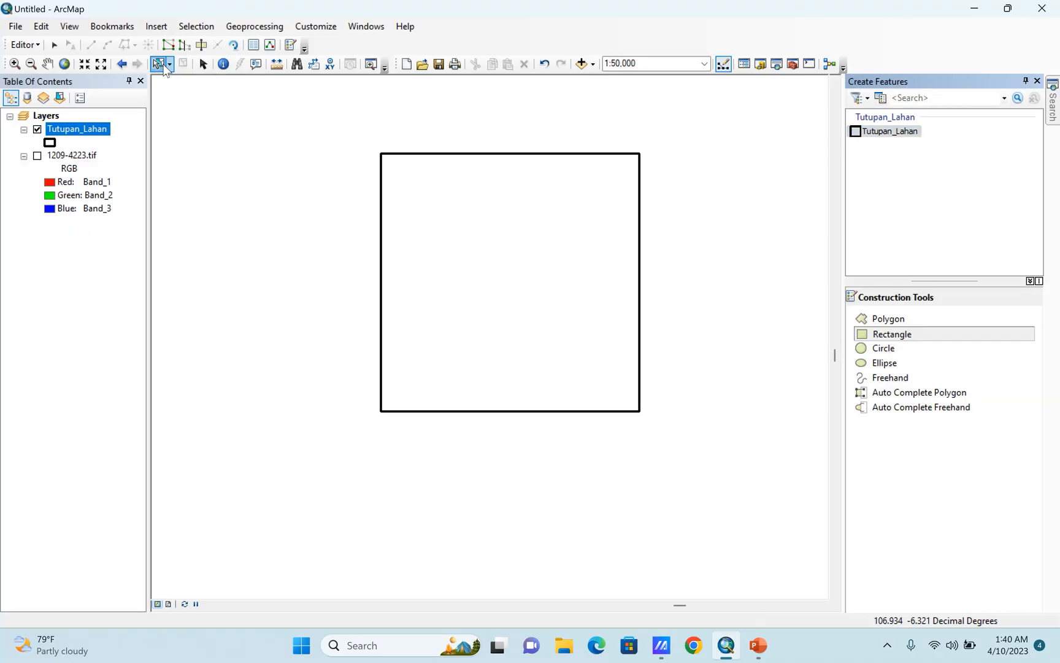
pyautogui.click(414, 182)
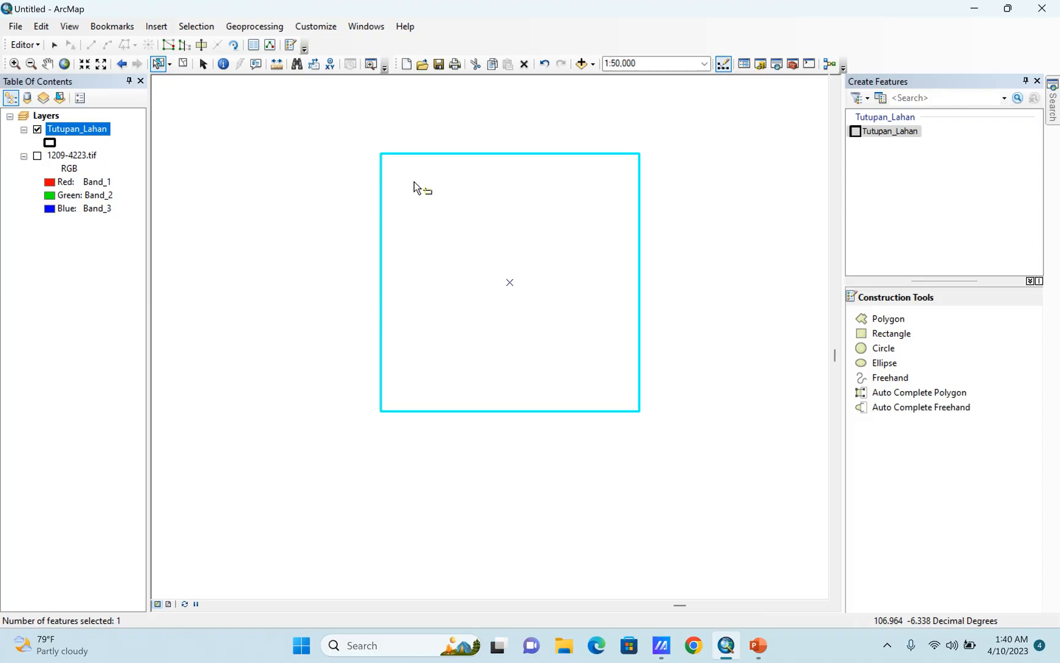
pyautogui.click(182, 64)
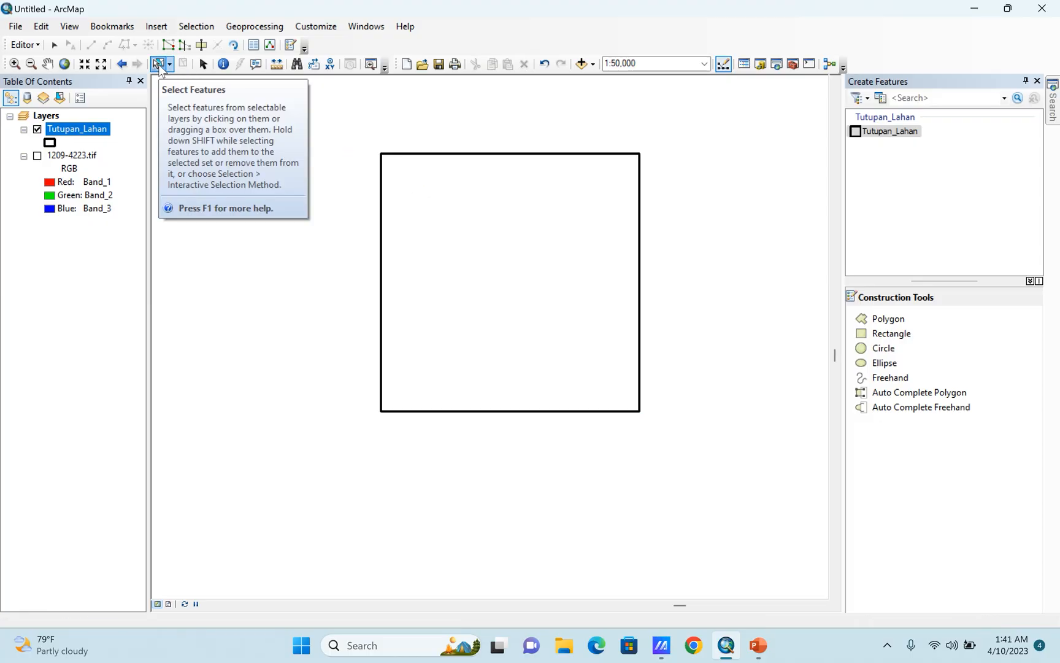
pyautogui.click(444, 212)
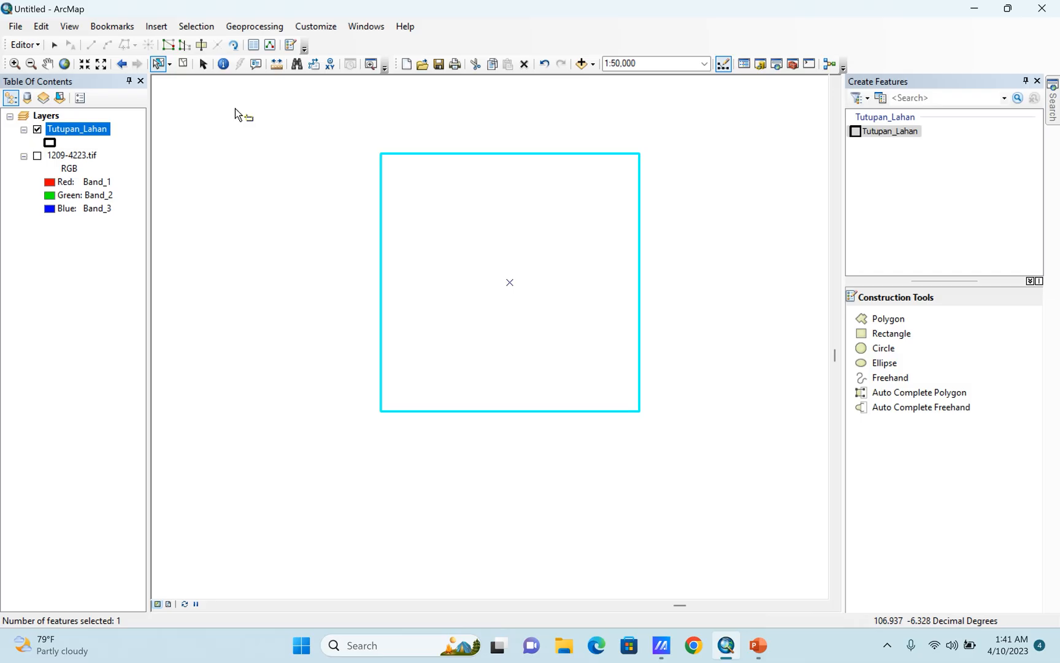
pyautogui.click(179, 64)
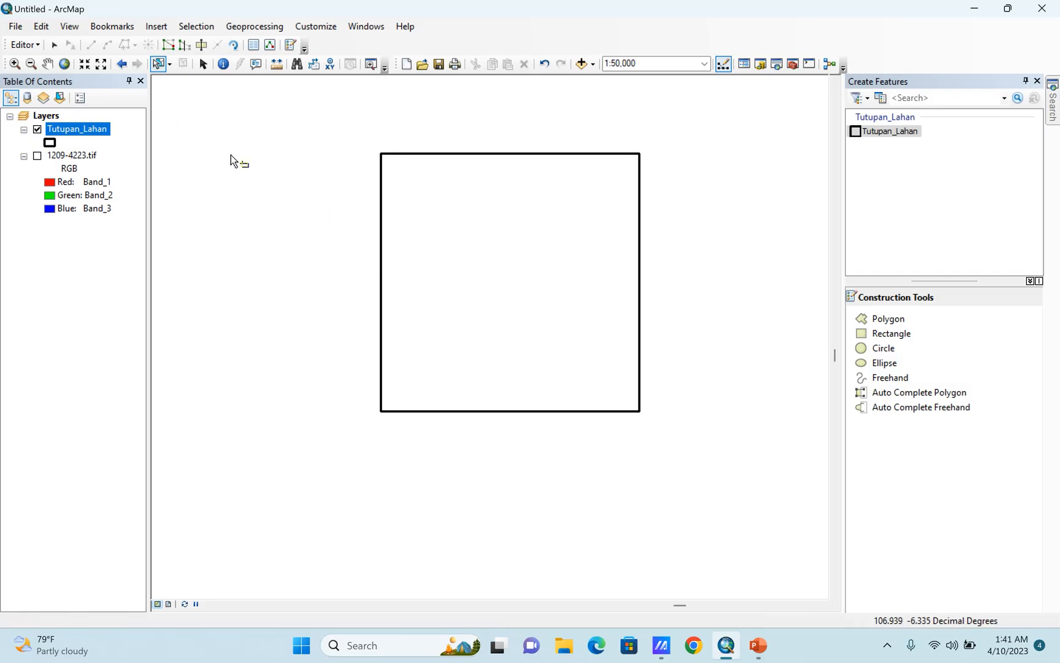
# Show the 1209-4223.tif scan again and briefly hide the Tutupan_Lahan layer to compare the map with and without the rectangle.
pyautogui.click(37, 157)
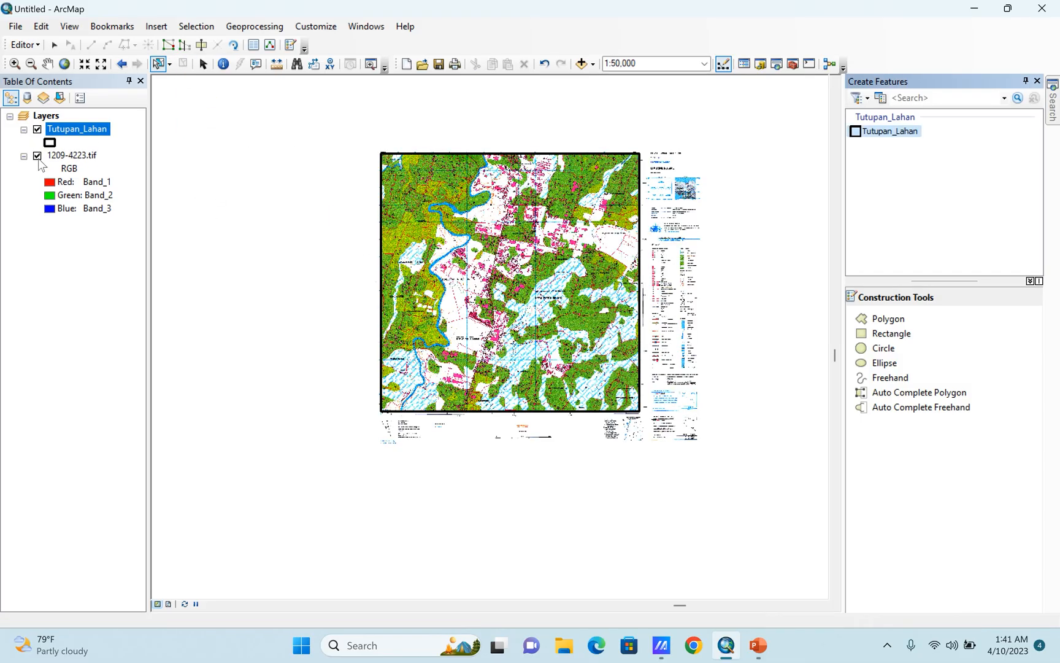
pyautogui.click(37, 129)
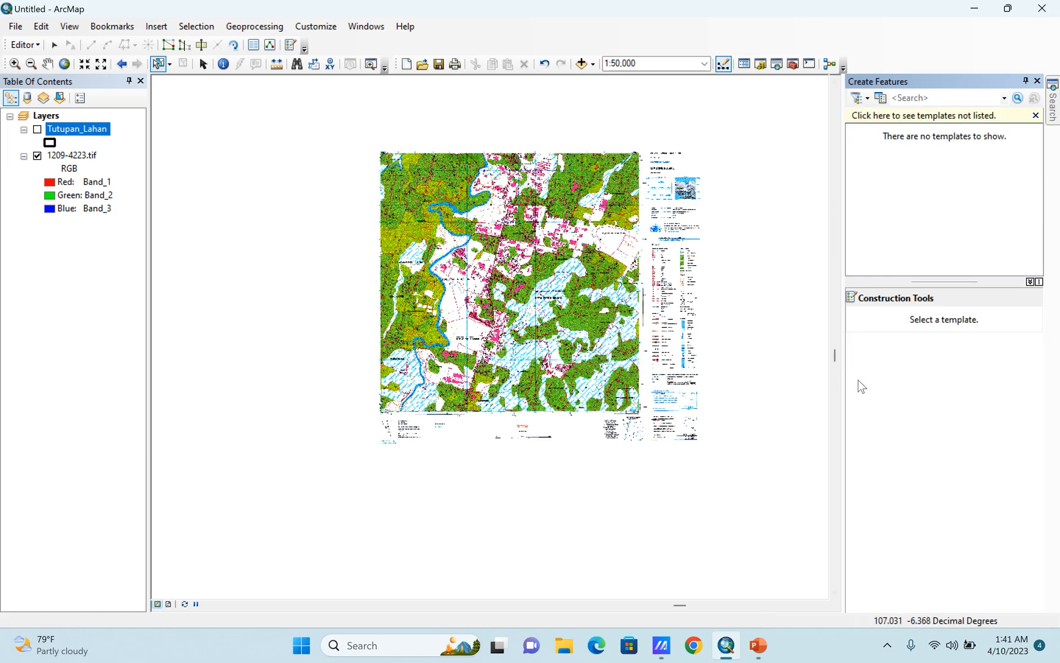
pyautogui.click(38, 128)
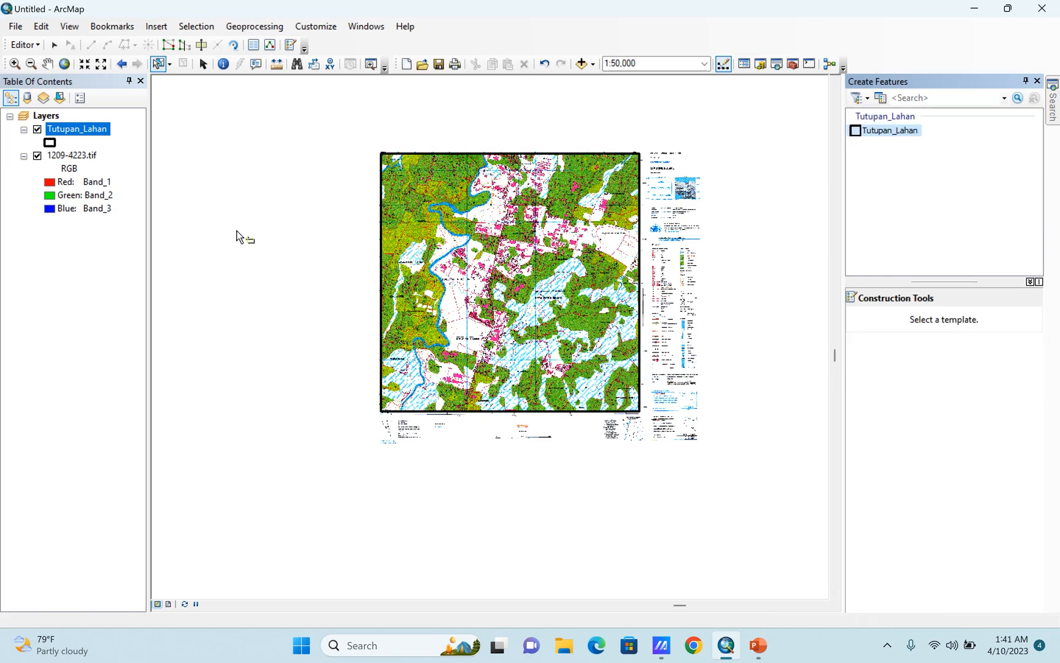
# Draw a slightly tilted practice rectangle in Tutupan_Lahan on the blank area west of the scanned map.
pyautogui.click(879, 131)
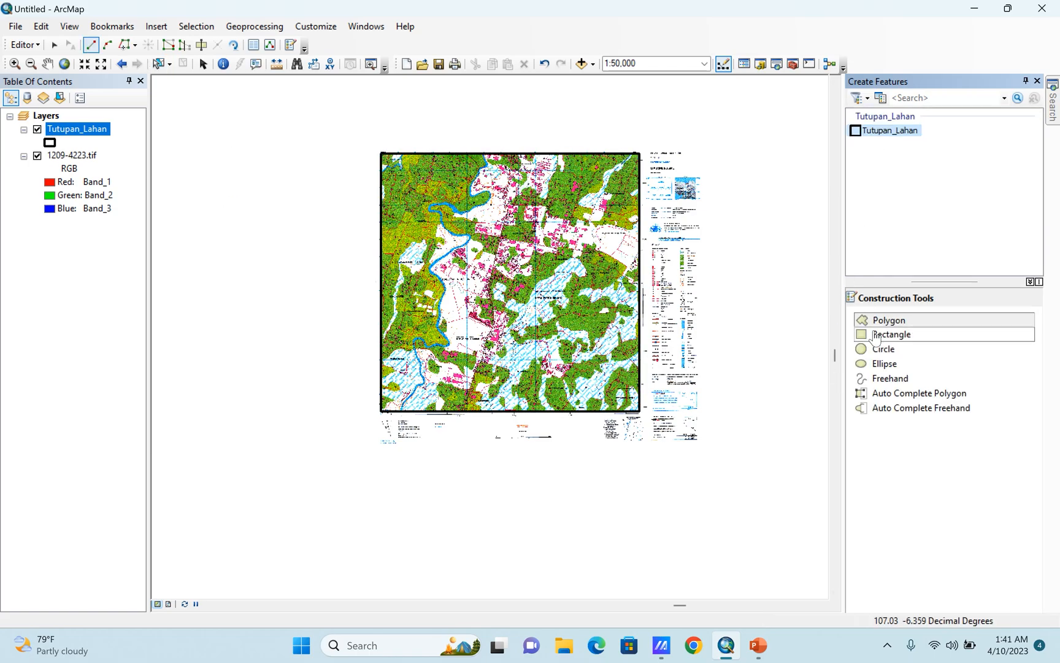
pyautogui.click(892, 334)
pyautogui.scroll(2, 233, 393)
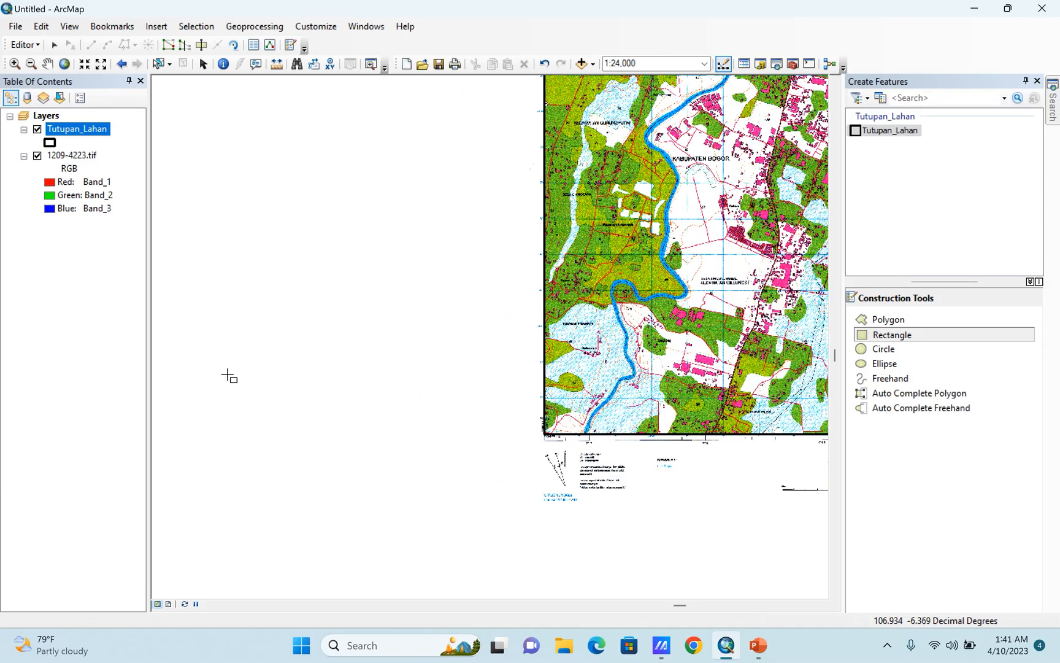
pyautogui.click(250, 282)
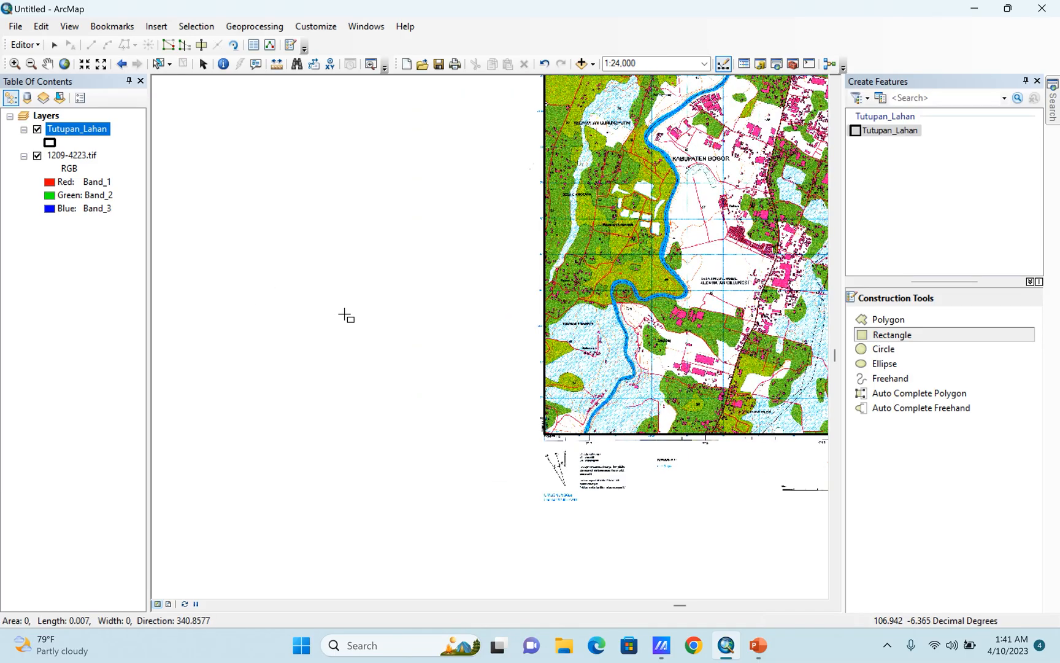
pyautogui.click(379, 304)
pyautogui.click(372, 185)
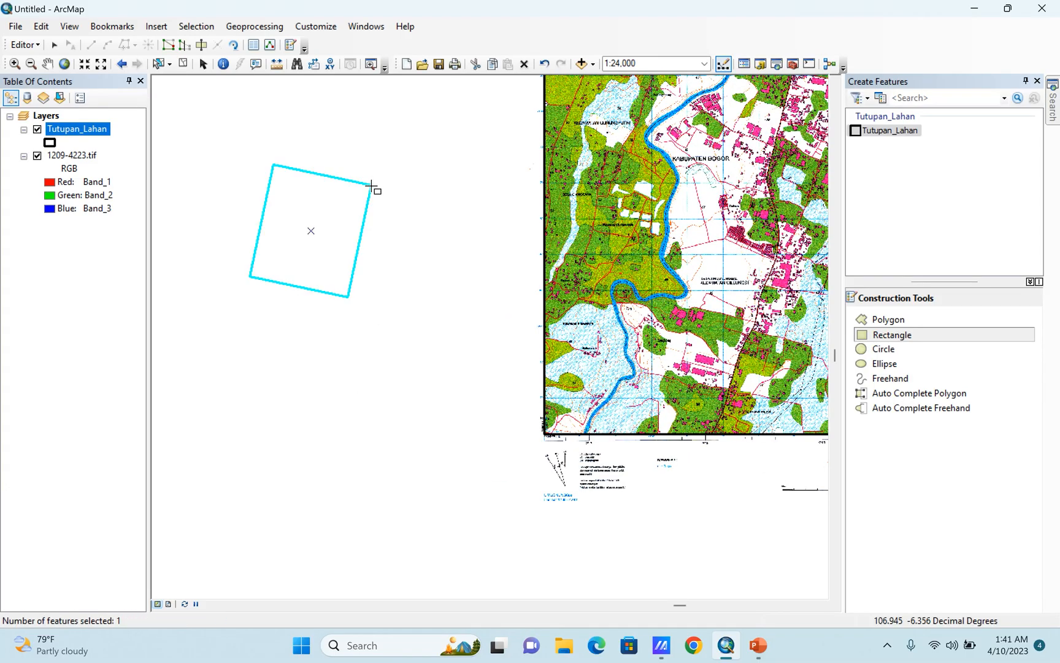
# Use Cut Polygons to split off the practice rectangle's lower-left corner with a bent line from its bottom edge to its left edge.
pyautogui.click(200, 47)
pyautogui.scroll(4, 263, 171)
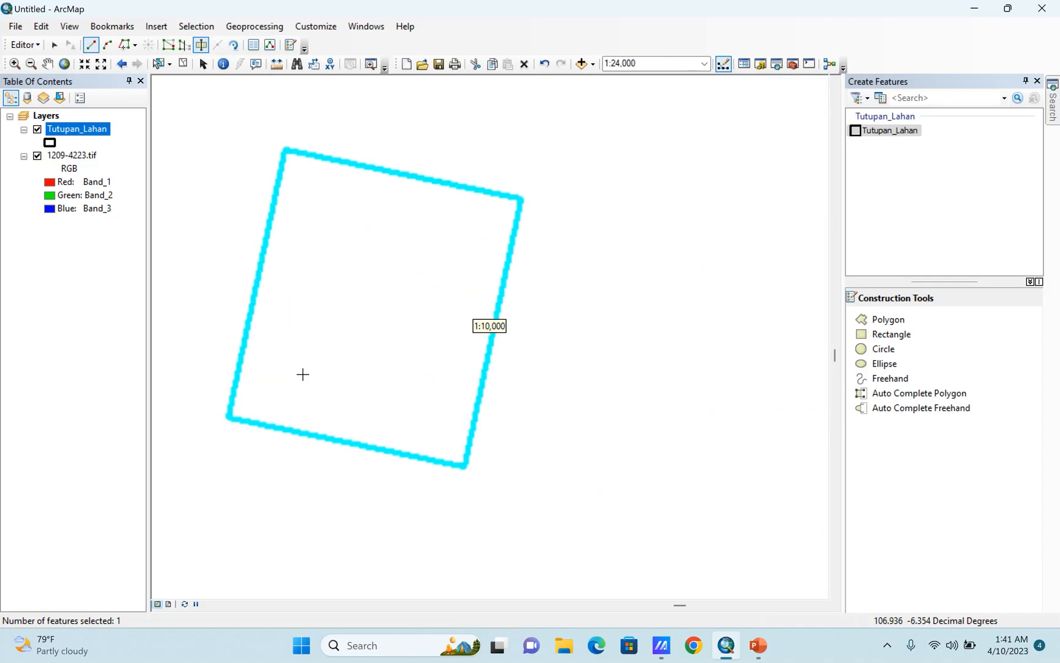
pyautogui.click(322, 446)
pyautogui.click(290, 378)
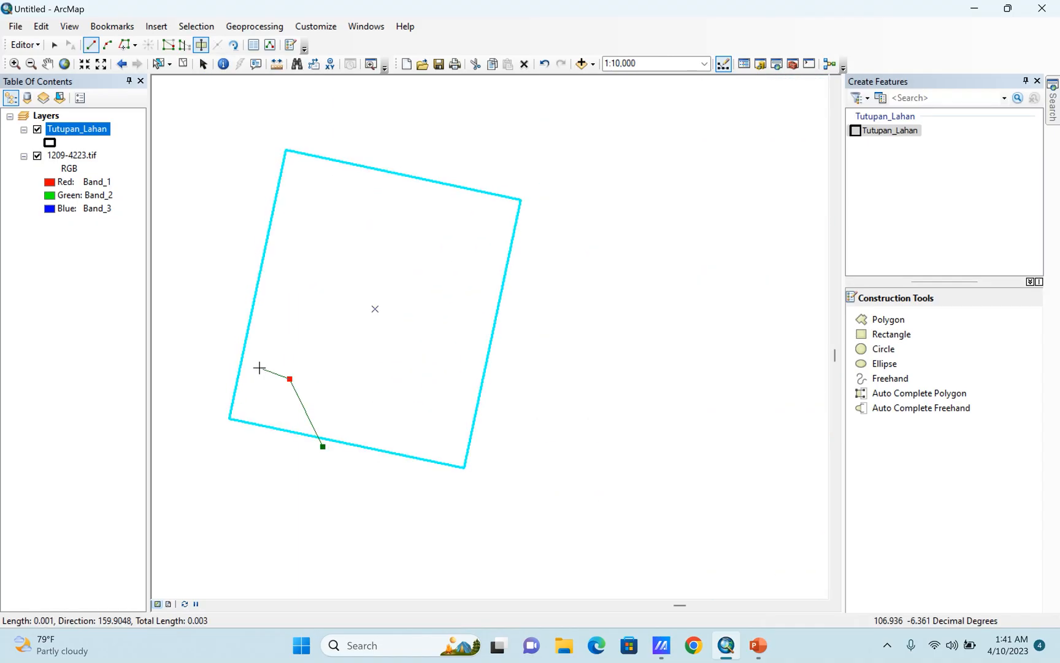
pyautogui.click(255, 367)
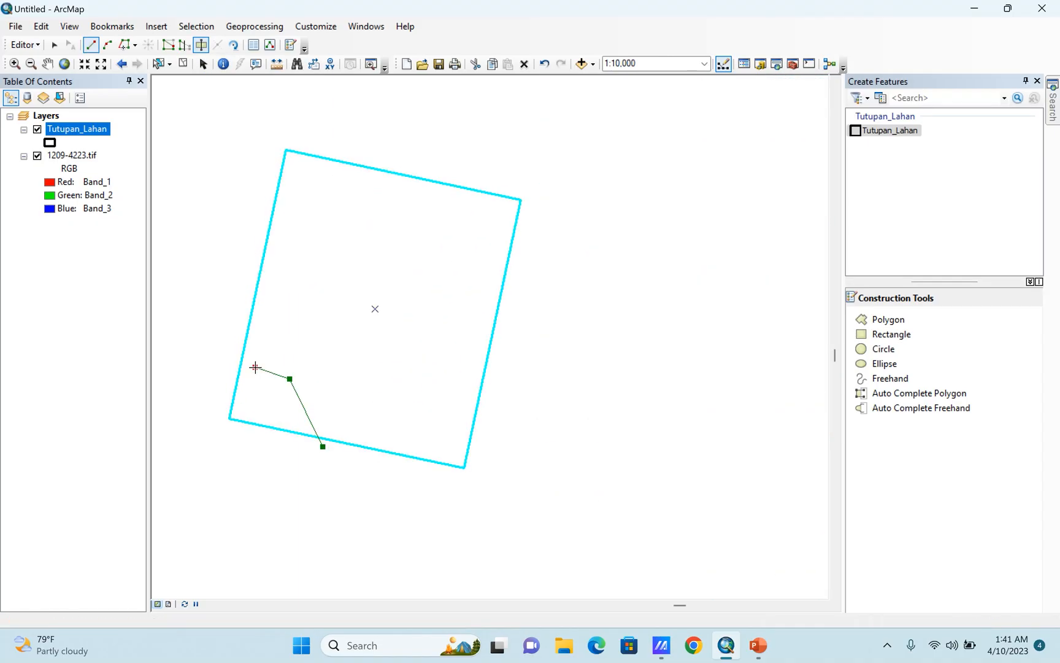
pyautogui.doubleClick(220, 351)
# Cut a second small piece from the practice rectangle's left edge, directly above the cut-off corner and sharing its boundary.
pyautogui.click(262, 378)
pyautogui.click(283, 329)
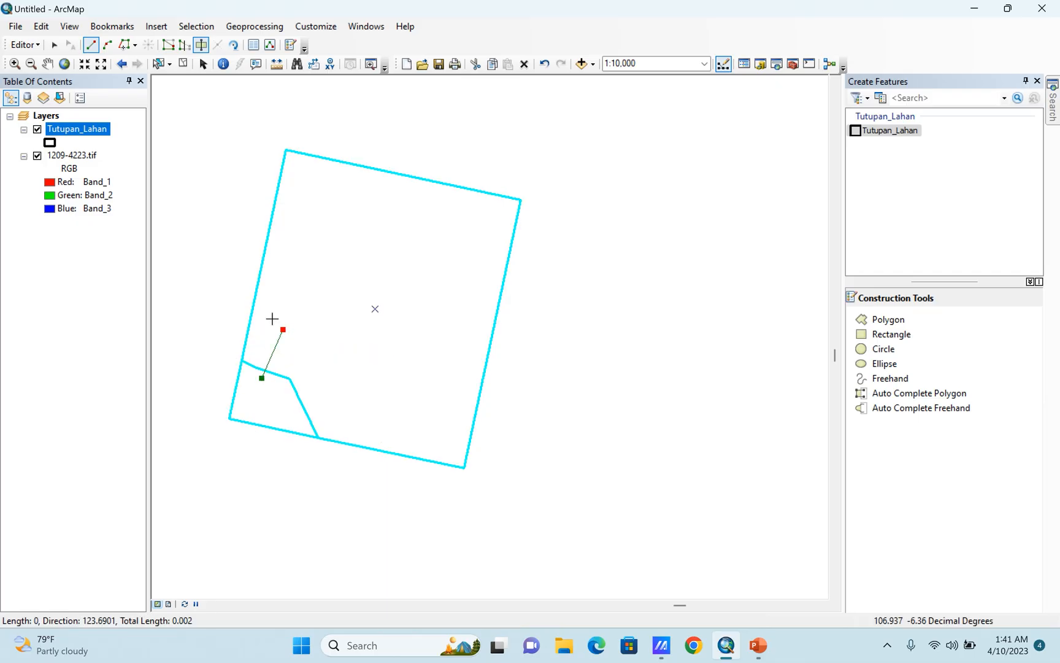
pyautogui.doubleClick(229, 295)
# Cut a third, larger piece above the second one, starting inside that piece and ending beyond the practice rectangle's left edge.
pyautogui.click(265, 340)
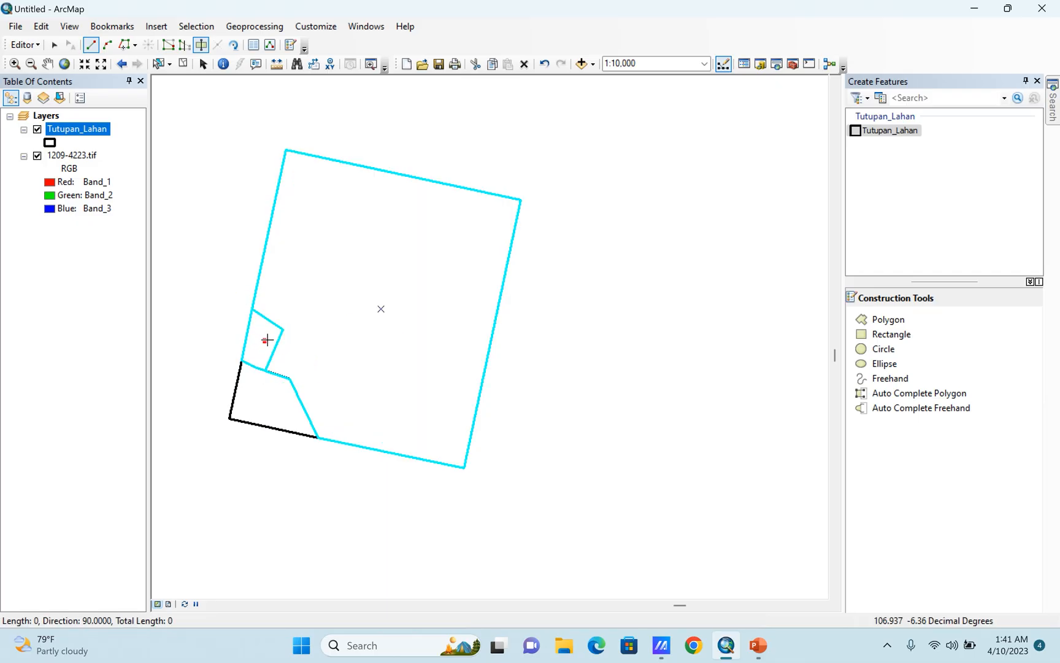
pyautogui.click(354, 346)
pyautogui.click(330, 294)
pyautogui.click(299, 277)
pyautogui.click(288, 267)
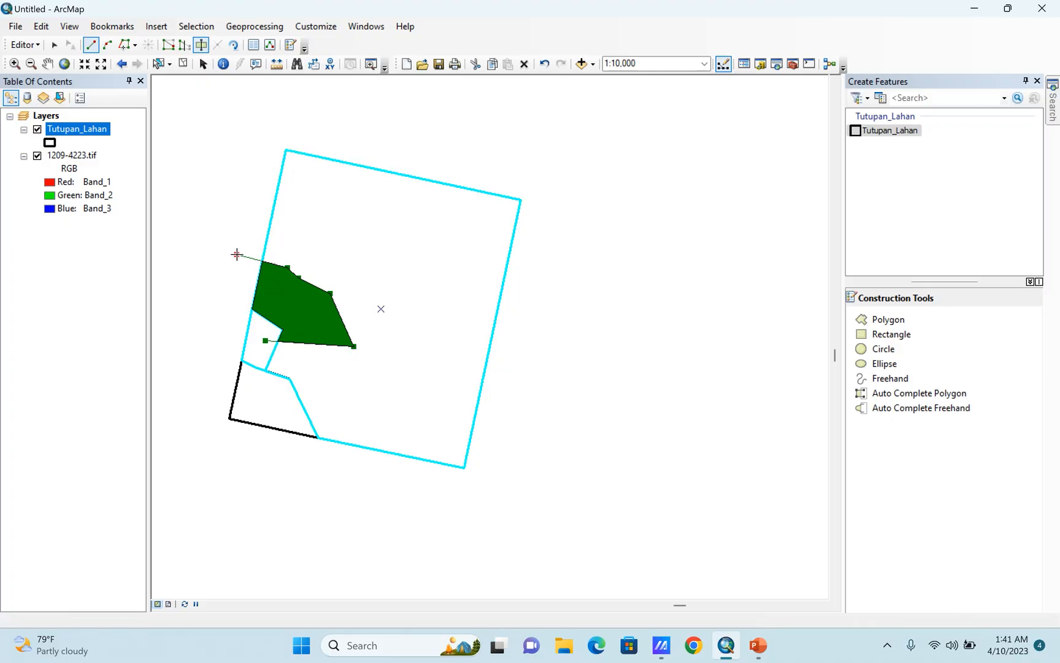
pyautogui.doubleClick(237, 254)
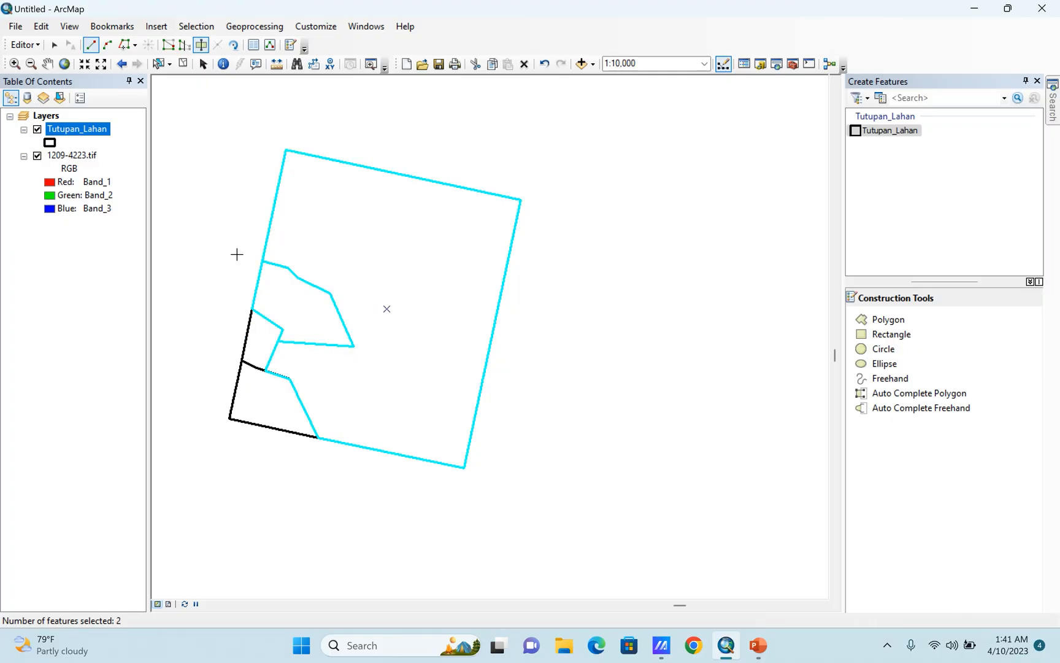
# Cut a fourth piece near the practice rectangle's upper-left corner, starting on the third piece's upper boundary and ending beyond the left edge.
pyautogui.click(298, 278)
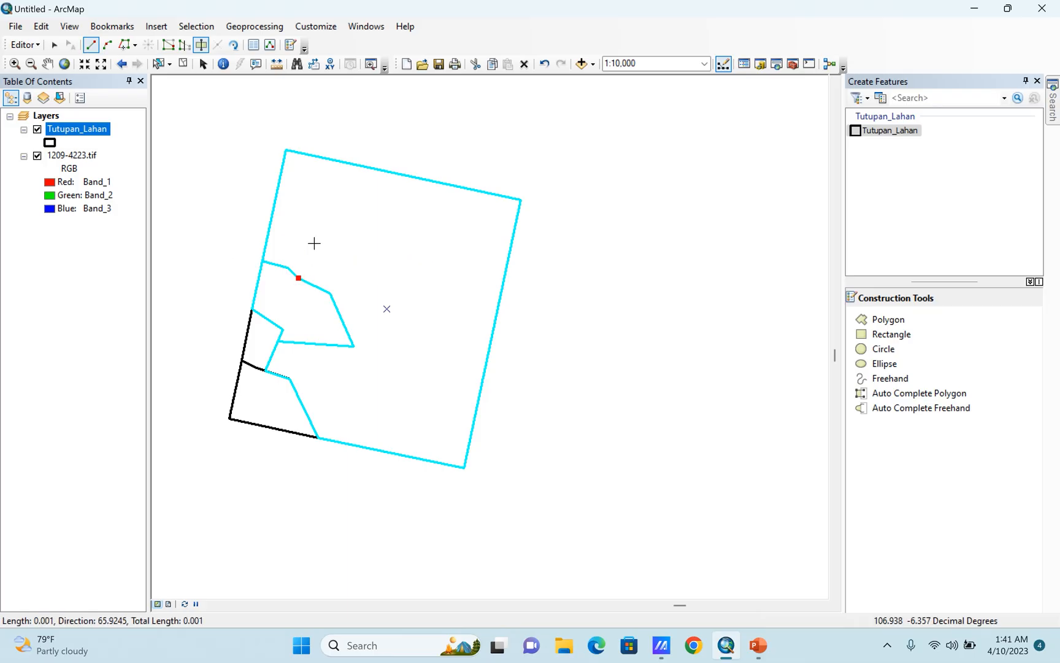
pyautogui.click(314, 243)
pyautogui.click(314, 209)
pyautogui.click(278, 186)
pyautogui.doubleClick(224, 168)
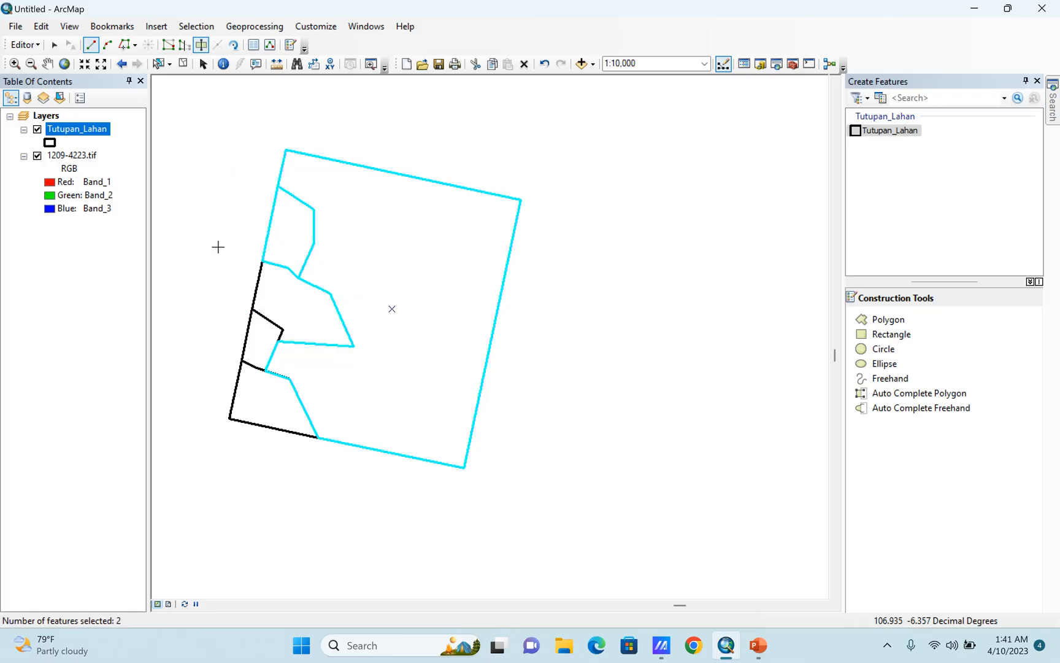
# Examine the shared boundaries of the cut pieces up close for gaps or overlaps between neighbouring polygons.
pyautogui.scroll(3, 399, 279)
pyautogui.scroll(-5, 371, 308)
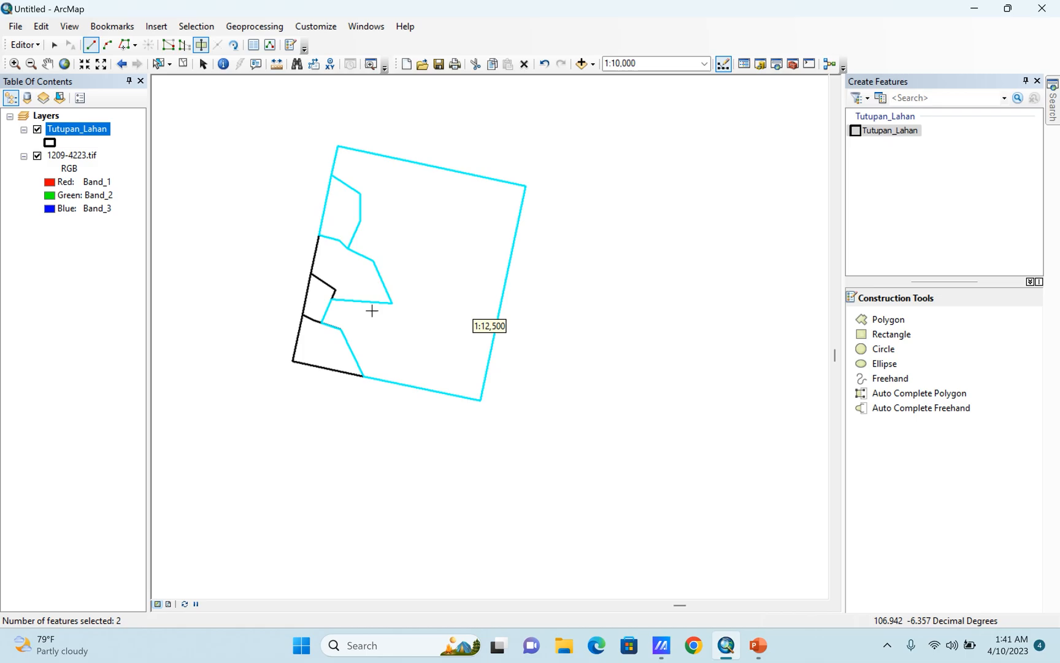
pyautogui.scroll(-4, 249, 442)
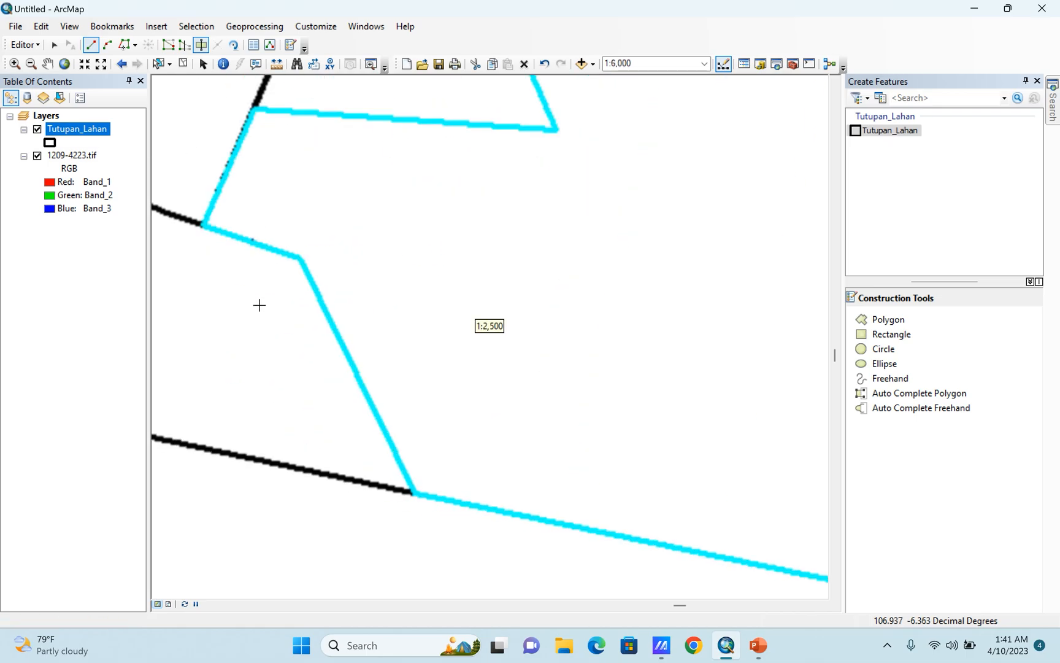
pyautogui.scroll(1, 539, 327)
pyautogui.scroll(-4, 223, 249)
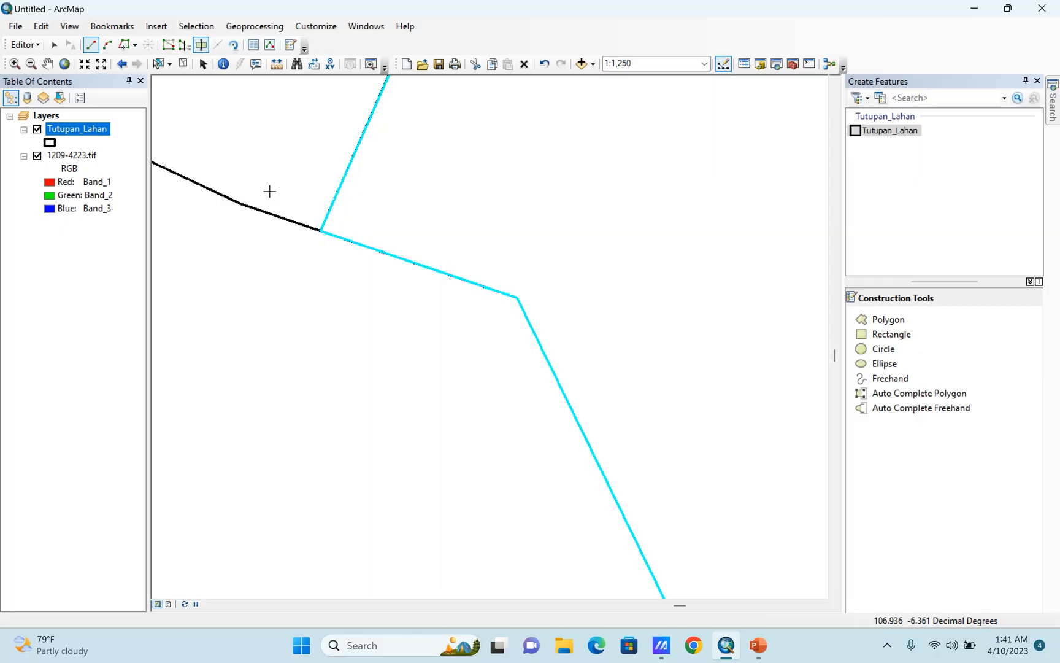
pyautogui.scroll(6, 393, 199)
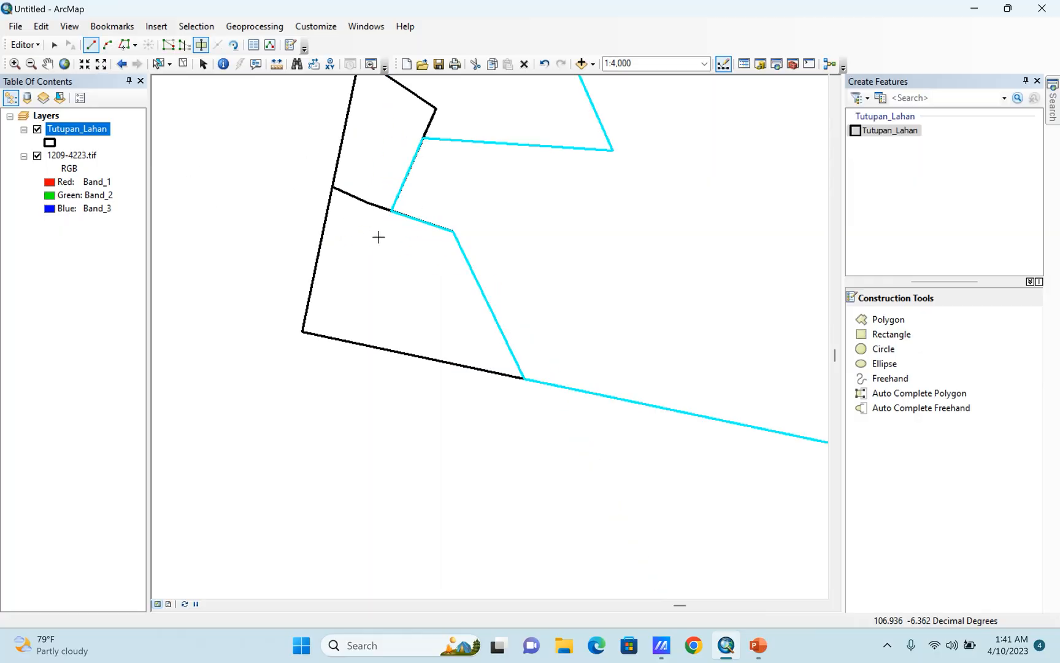
pyautogui.scroll(-2, 386, 181)
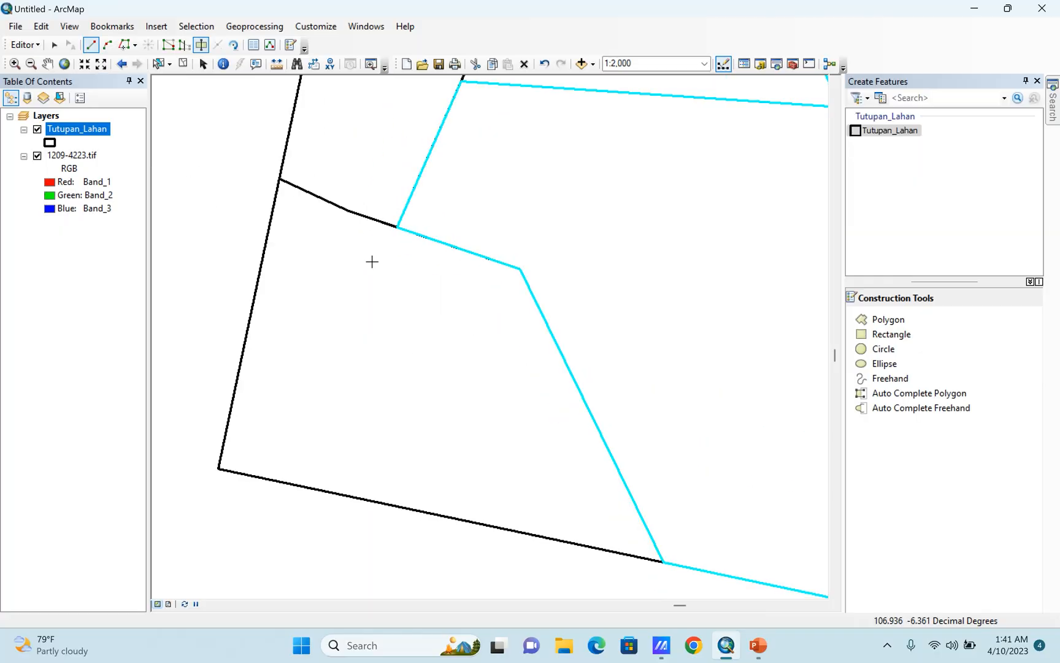
pyautogui.scroll(-2, 313, 177)
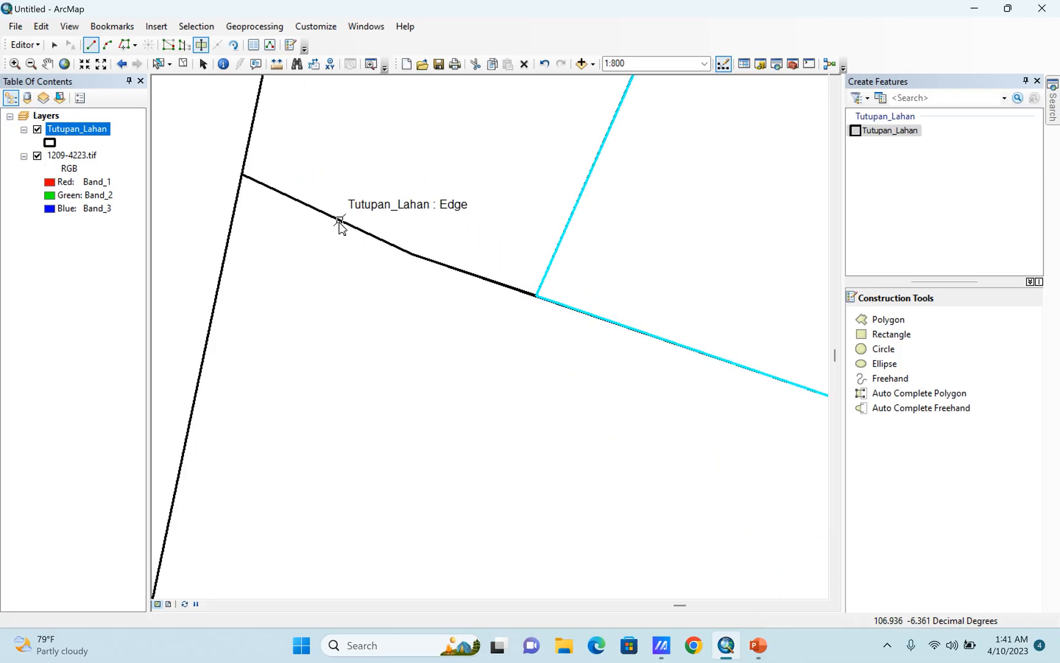
pyautogui.scroll(2, 383, 197)
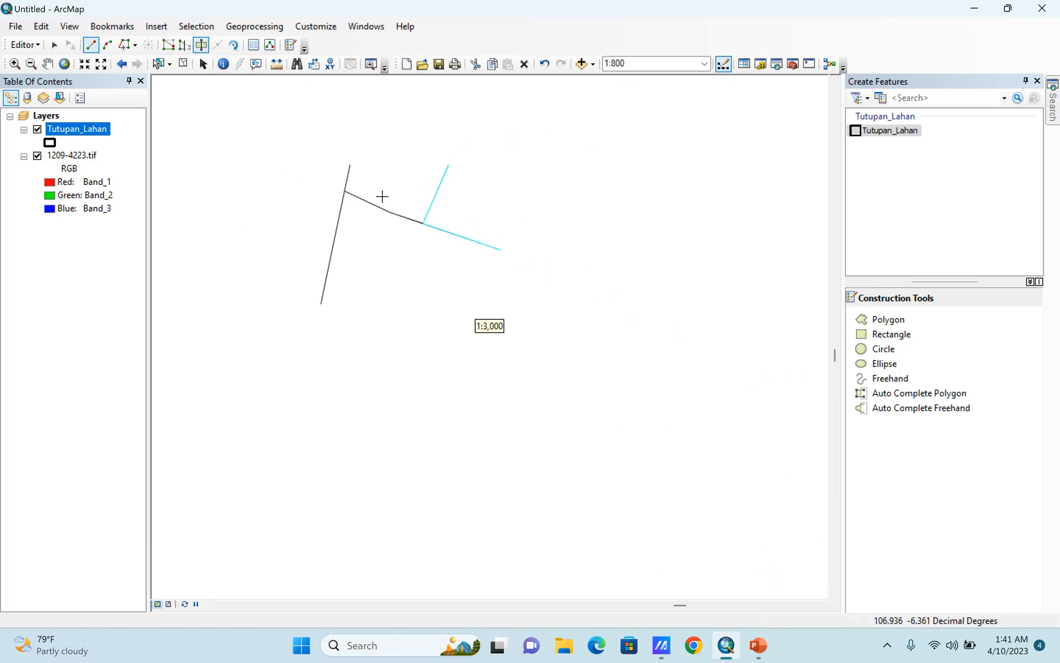
pyautogui.scroll(-1, 398, 201)
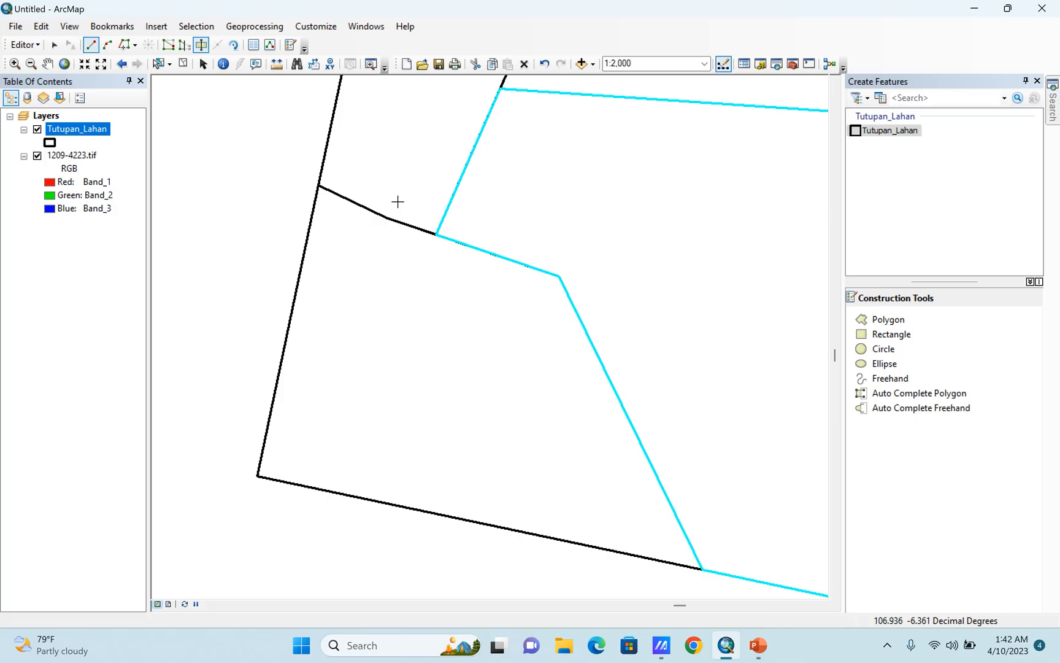
pyautogui.scroll(3, 348, 242)
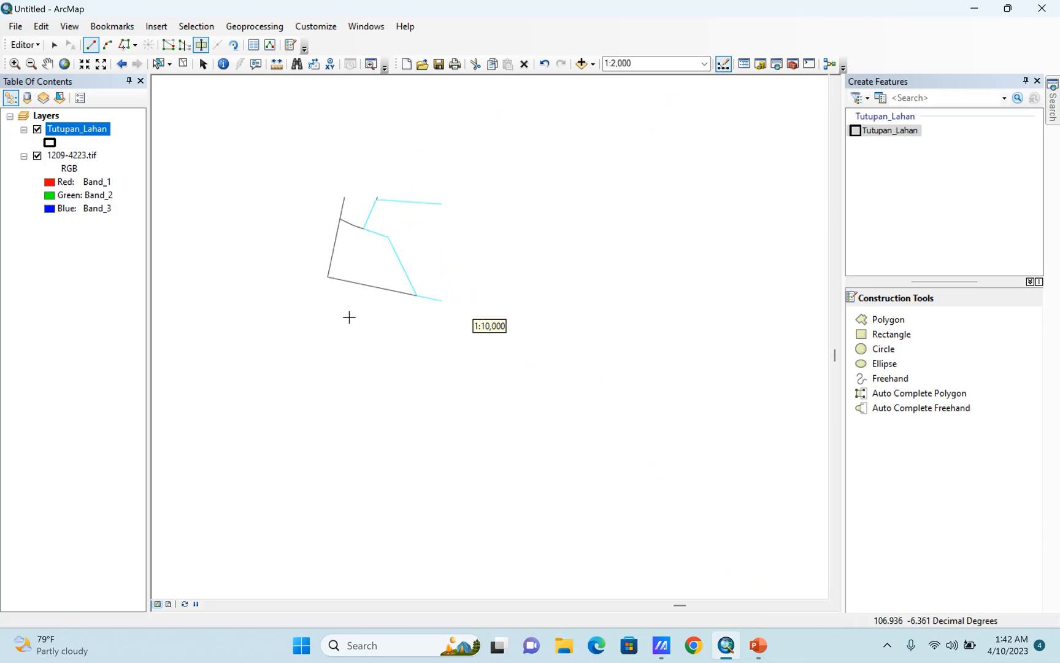
pyautogui.scroll(1, 368, 445)
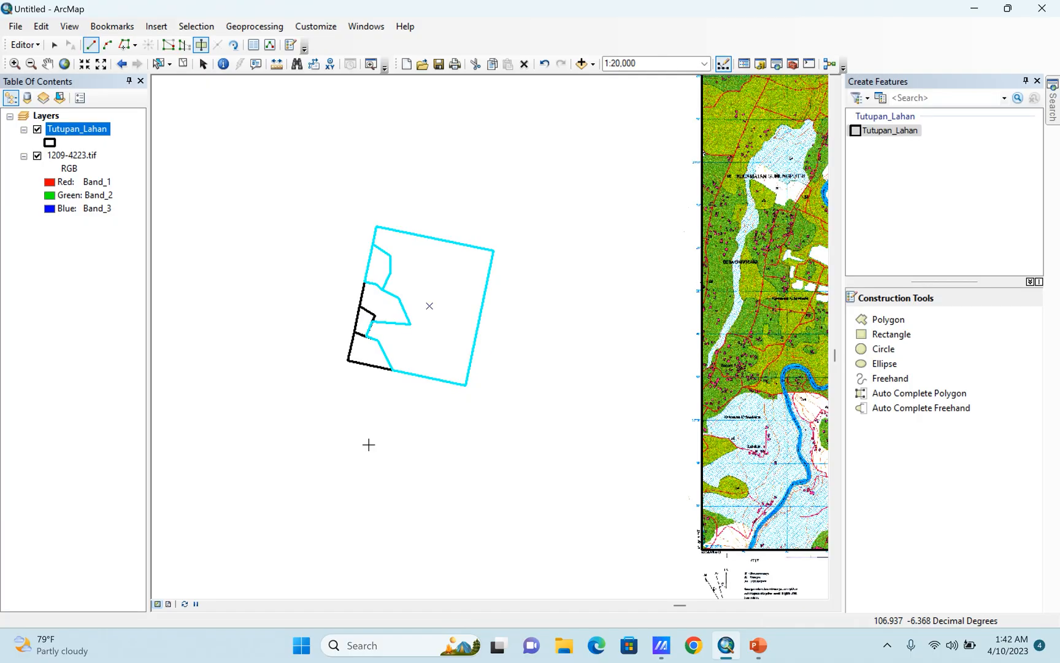
pyautogui.scroll(-2, 346, 362)
# Select all the cut pieces of the practice rectangle and delete them.
pyautogui.click(160, 64)
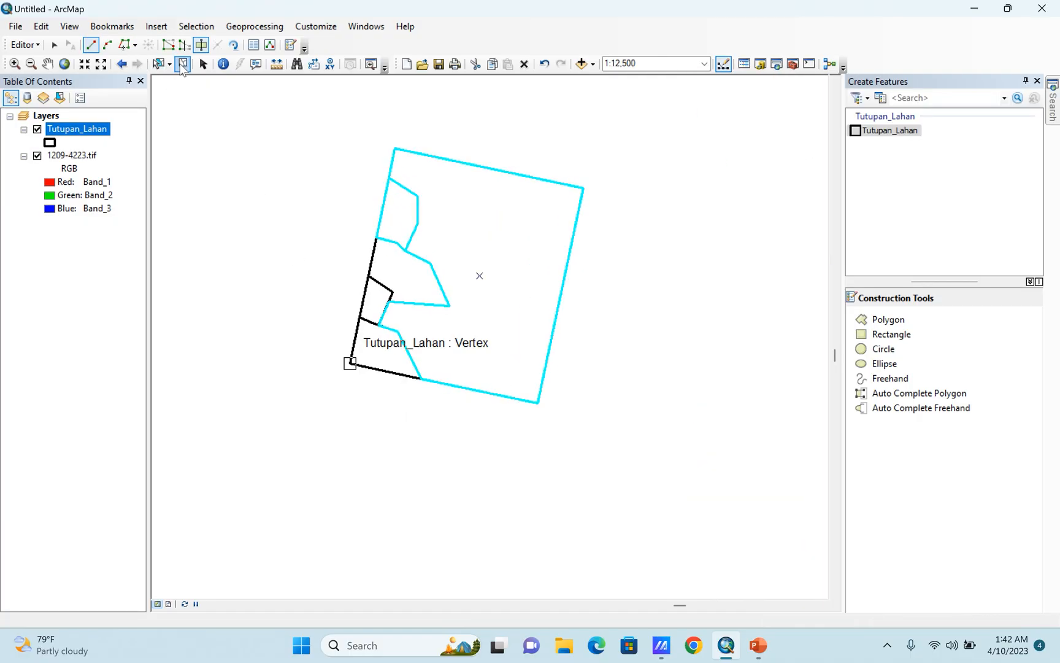
pyautogui.moveTo(338, 113); pyautogui.dragTo(625, 527)
pyautogui.press('Delete')
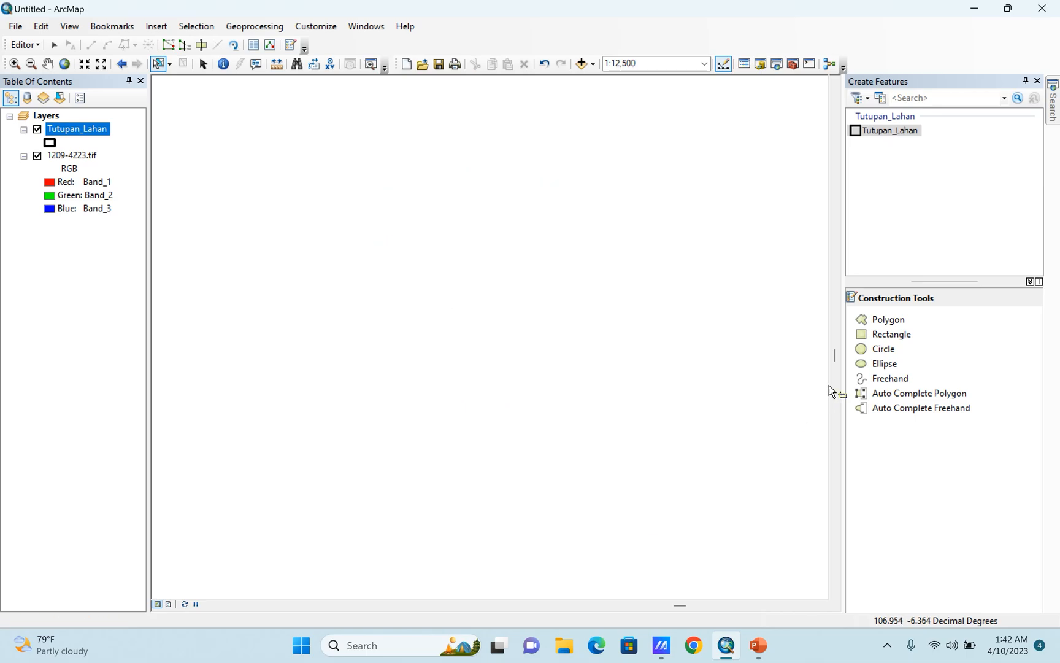
# Draw a four-sided practice polygon with the Polygon construction tool on the blank area beside the scanned map.
pyautogui.click(873, 322)
pyautogui.click(663, 343)
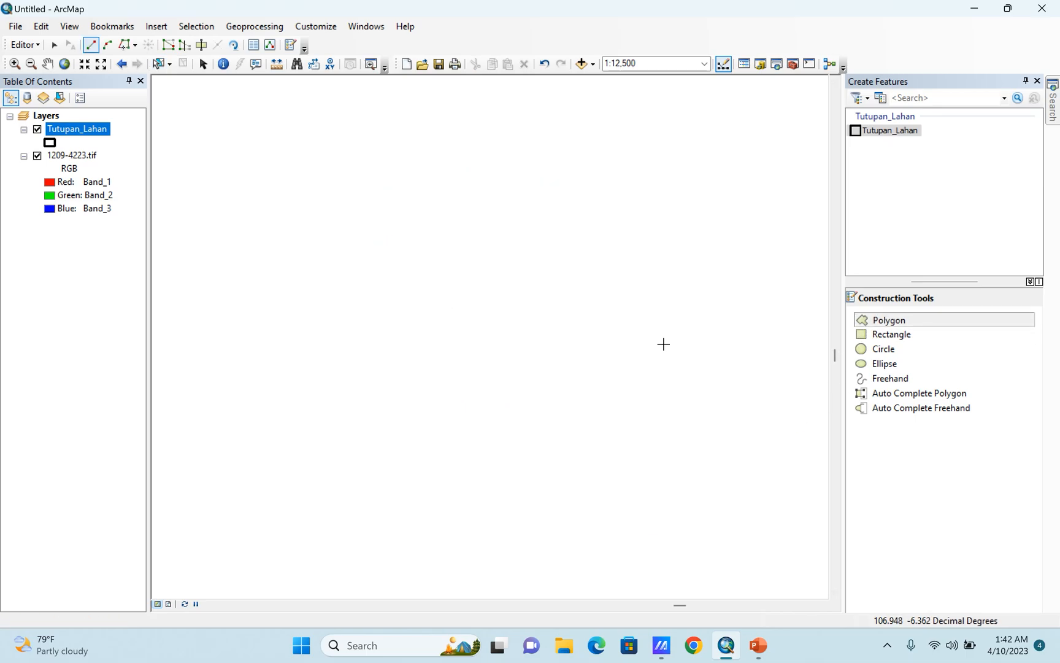
pyautogui.click(543, 350)
pyautogui.click(542, 309)
pyautogui.doubleClick(635, 301)
pyautogui.scroll(-3, 676, 293)
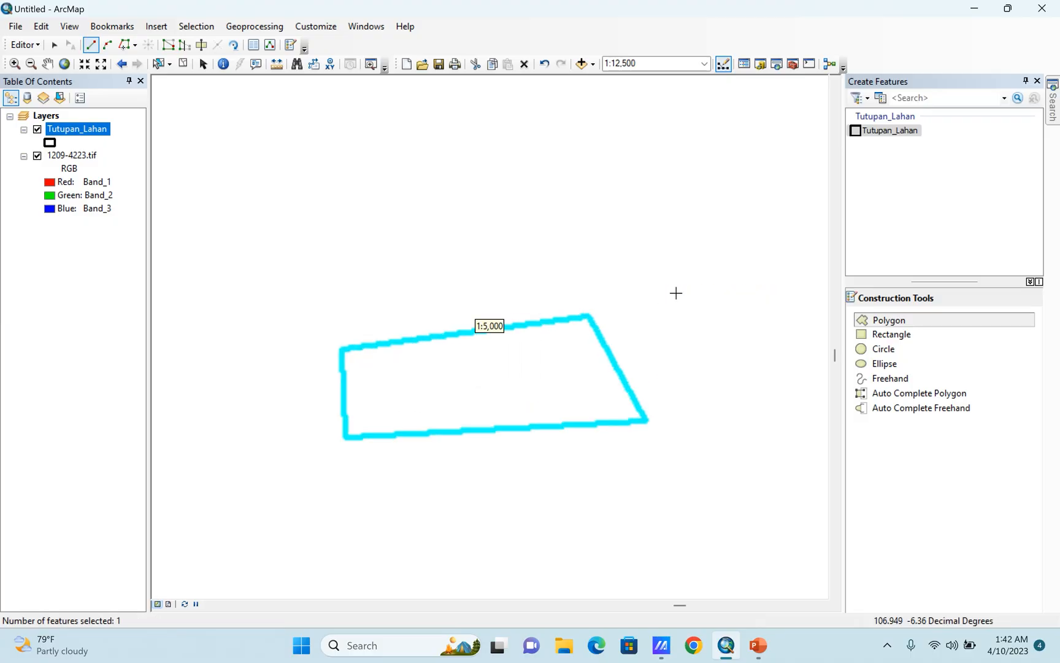
# Draw a second polygon above the first, starting at its upper-right vertex and finishing near its upper-left vertex.
pyautogui.click(587, 316)
pyautogui.click(570, 261)
pyautogui.click(436, 276)
pyautogui.click(341, 313)
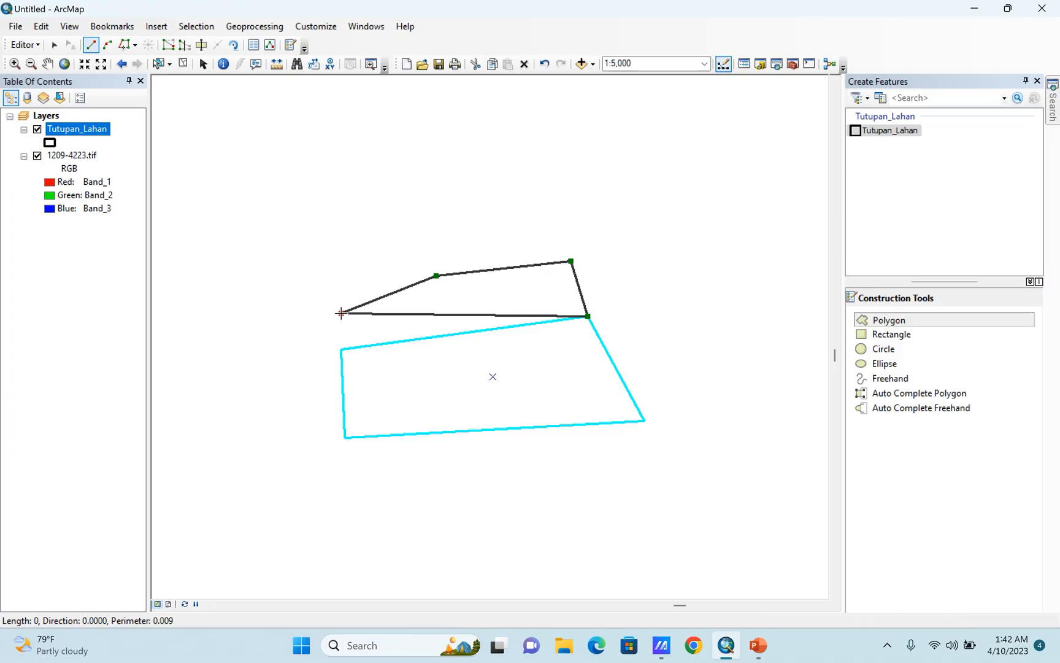
pyautogui.doubleClick(341, 351)
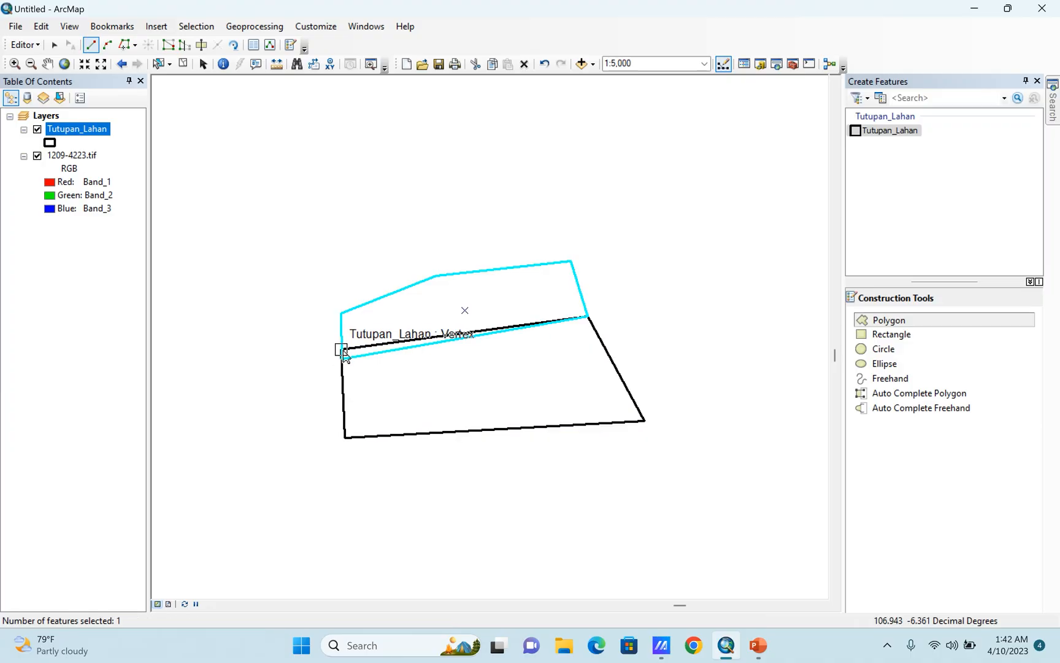
# Select the lower and upper practice polygons in turn and examine how their shared boundary lines up near the left vertices.
pyautogui.scroll(4, 344, 355)
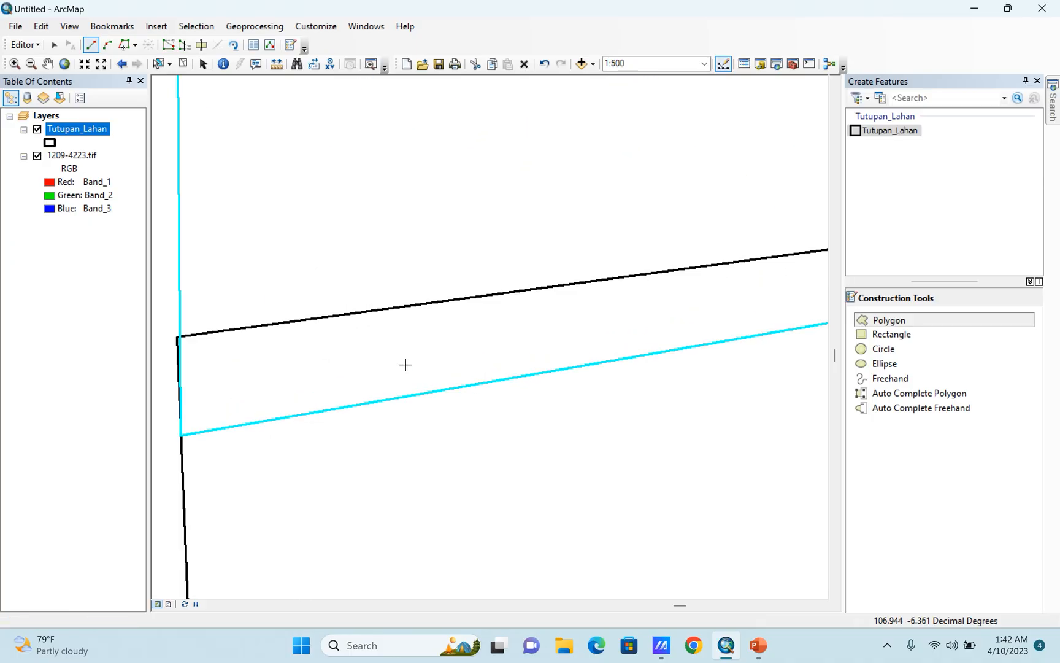
pyautogui.click(158, 64)
pyautogui.click(289, 363)
pyautogui.scroll(-4, 291, 273)
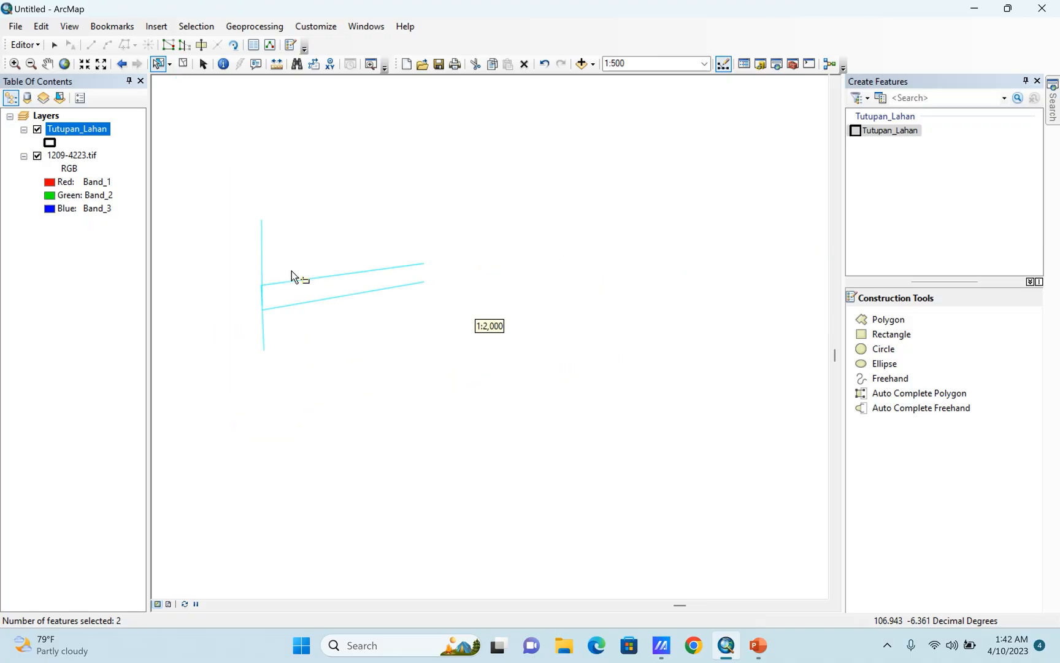
pyautogui.scroll(-1, 268, 281)
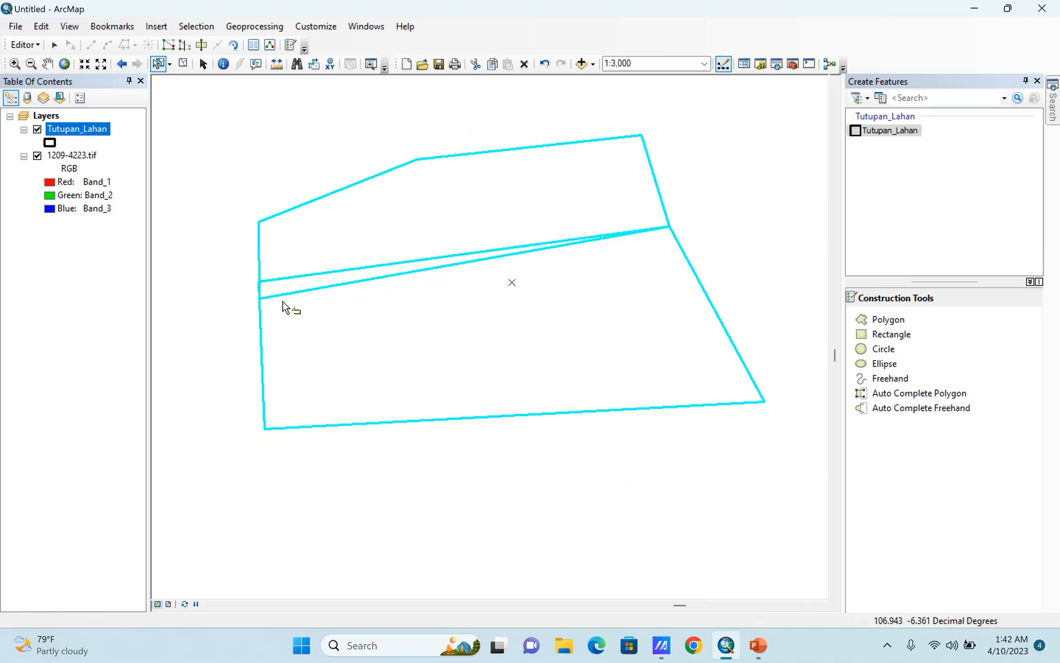
pyautogui.click(295, 314)
pyautogui.scroll(2, 359, 340)
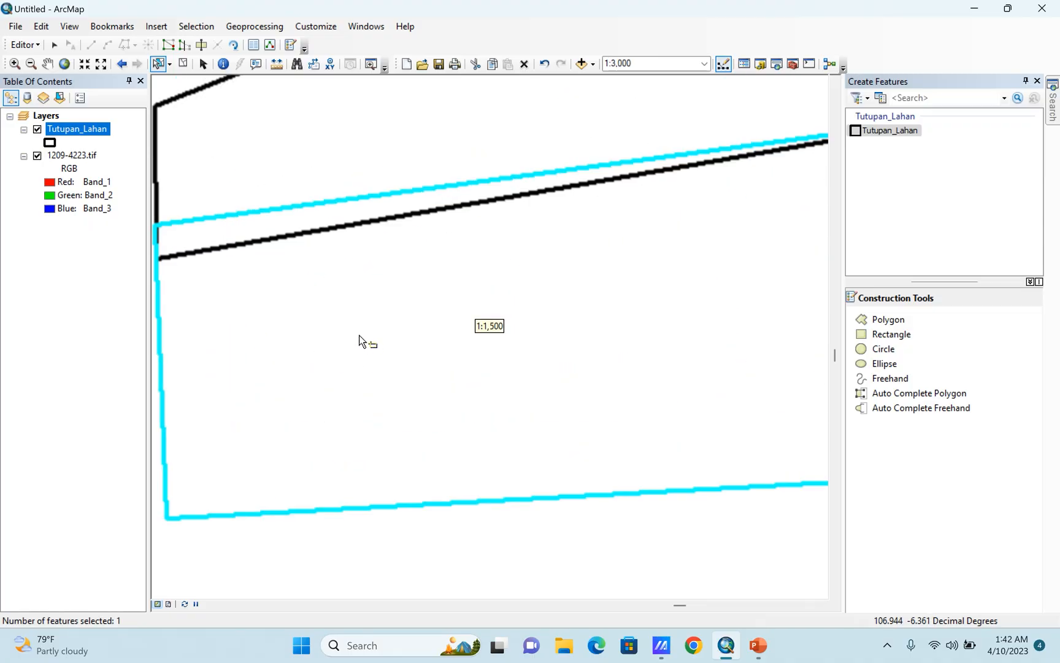
pyautogui.scroll(-2, 360, 344)
pyautogui.scroll(1, 268, 284)
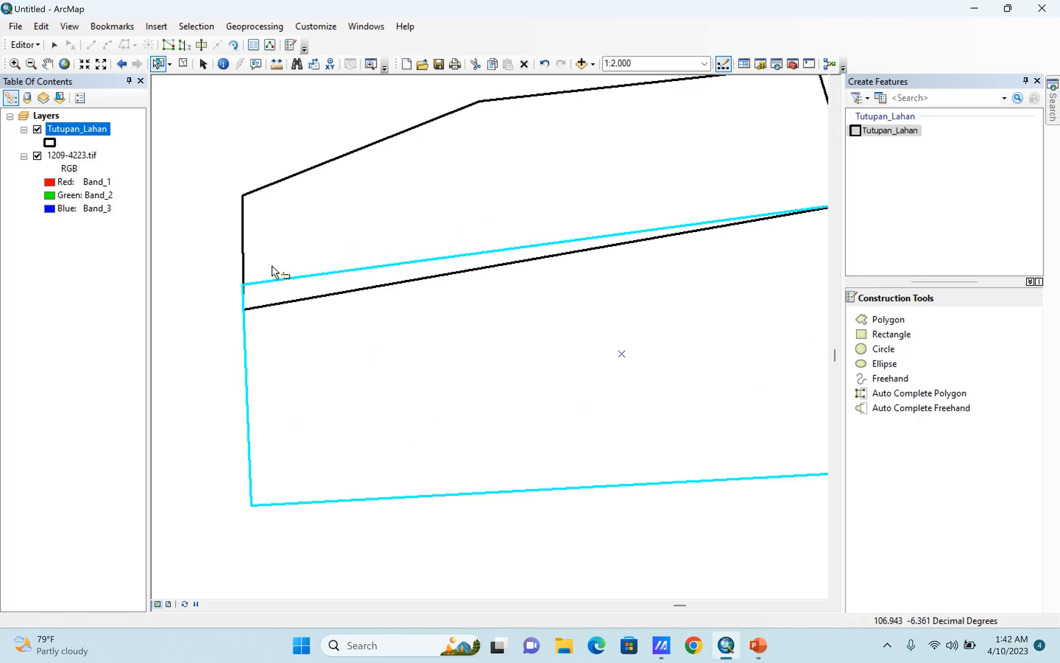
pyautogui.click(276, 217)
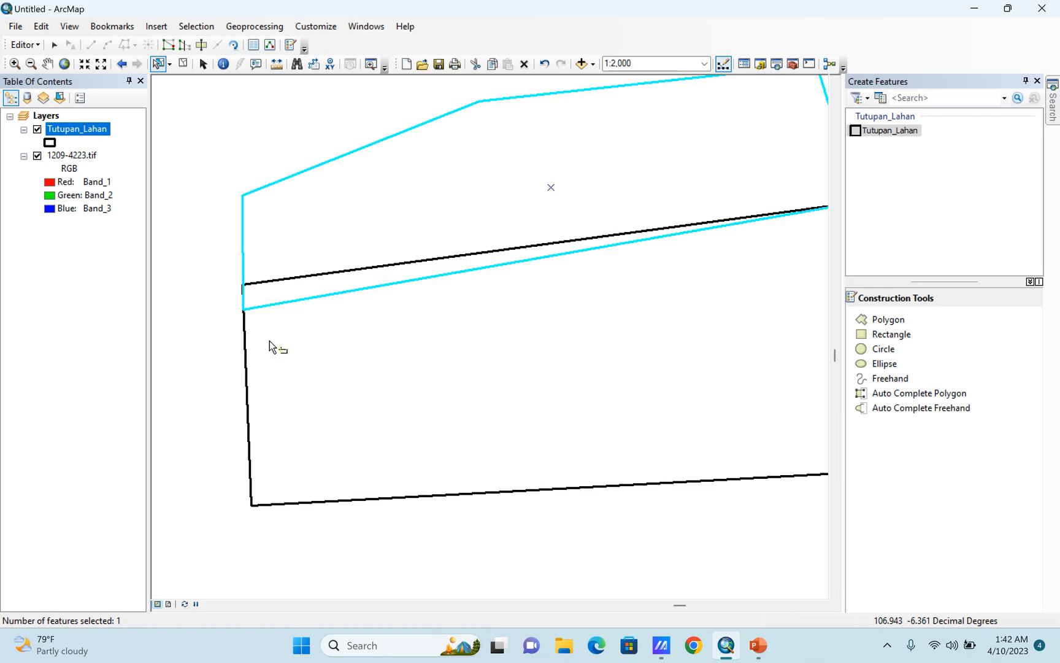
# Move the upper practice polygon up with the Edit tool so its lower-left vertex meets the lower polygon's upper-left vertex.
pyautogui.click(54, 44)
pyautogui.moveTo(244, 311); pyautogui.dragTo(247, 284)
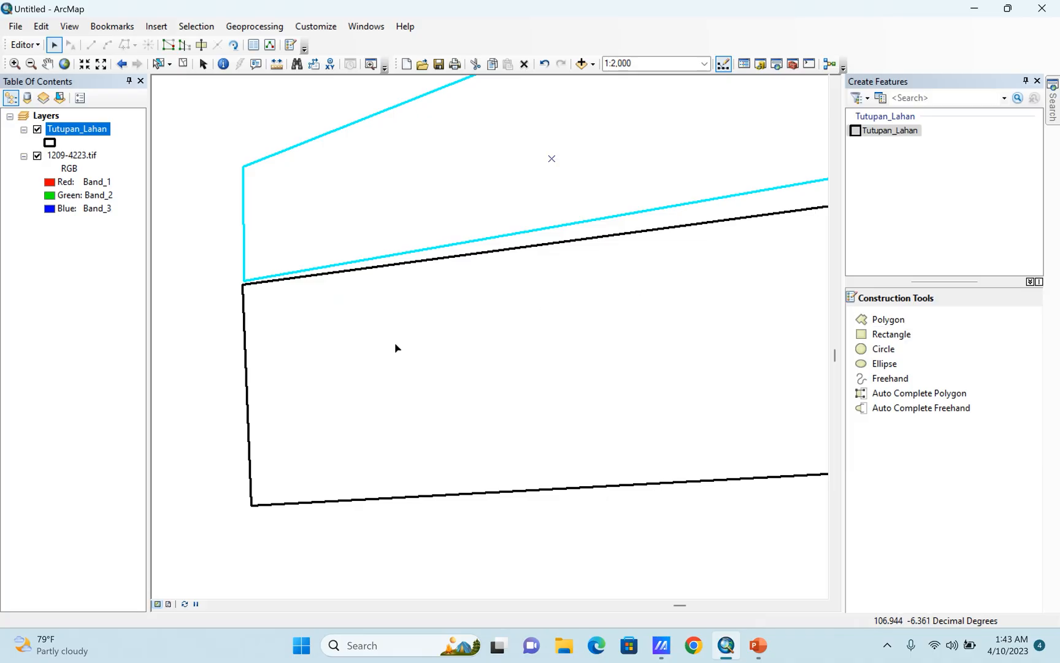
pyautogui.scroll(-3, 395, 348)
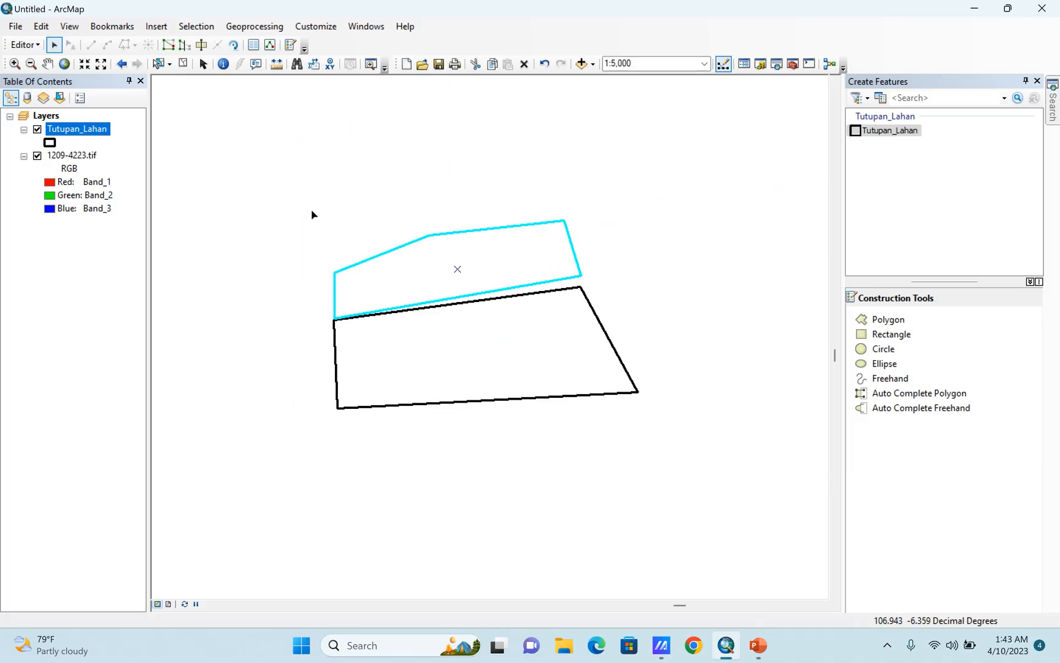
# Select both practice polygons and delete them.
pyautogui.moveTo(232, 162); pyautogui.dragTo(748, 468)
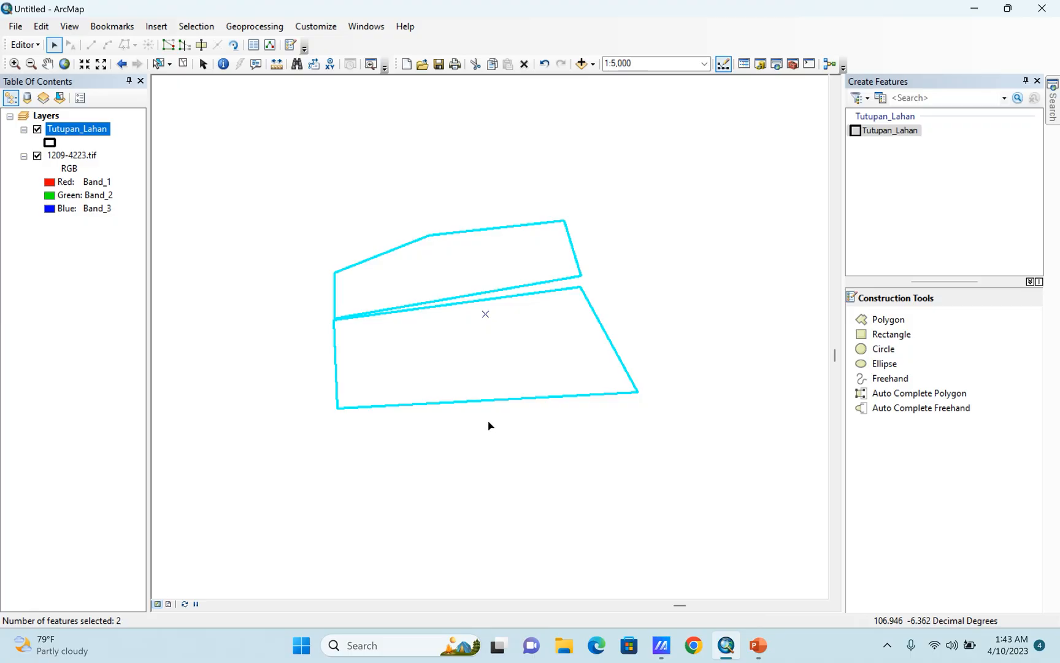
pyautogui.moveTo(268, 202); pyautogui.dragTo(722, 509)
pyautogui.press('Delete')
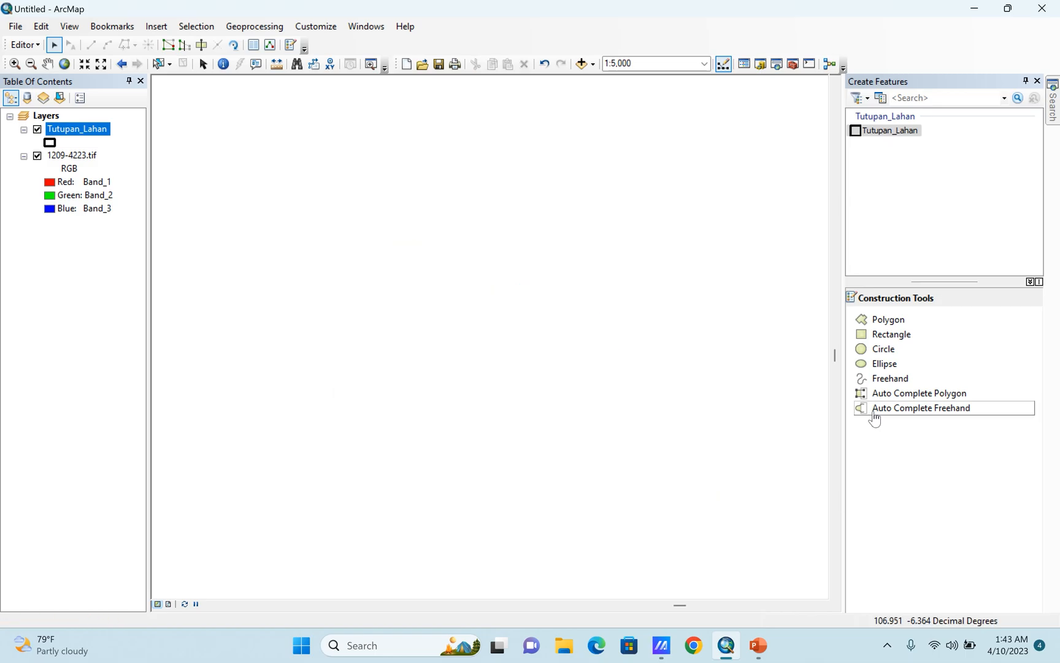
# Draw a tilted practice rectangle with the Rectangle construction tool on the blank area.
pyautogui.click(892, 334)
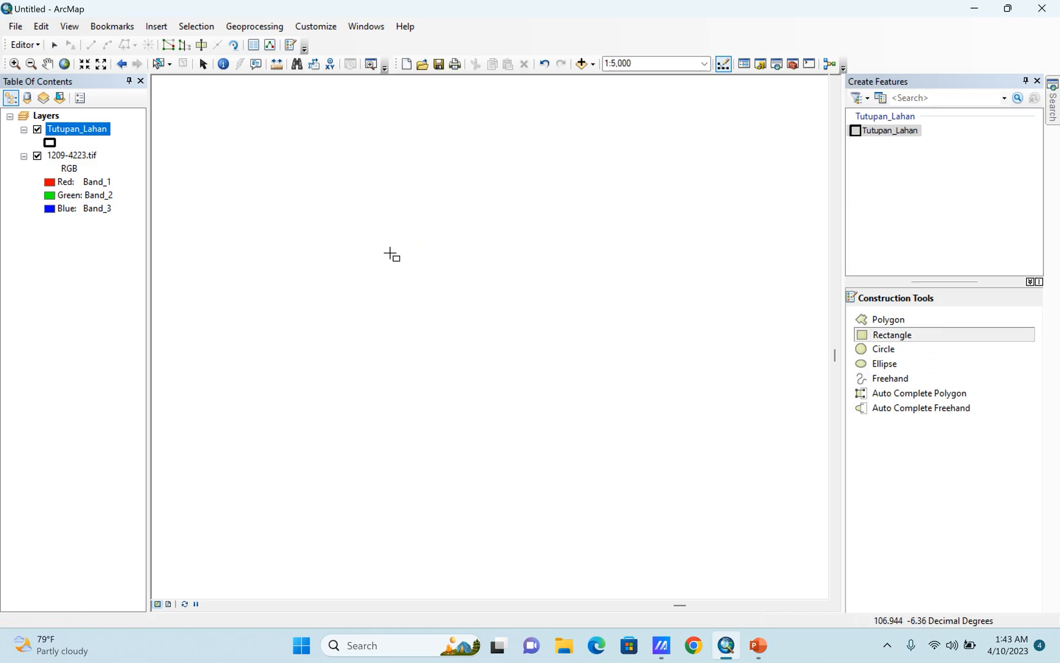
pyautogui.click(390, 253)
pyautogui.click(517, 306)
pyautogui.click(477, 401)
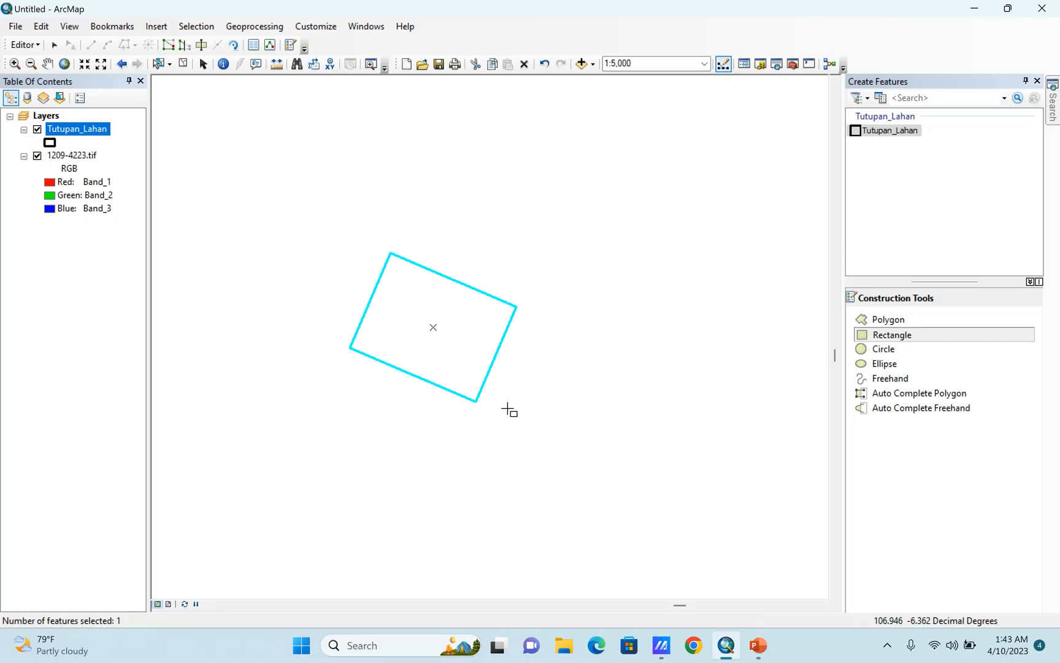
# Draw an adjoining polygon on the rectangle's upper edge with Auto Complete Polygon, starting and finishing inside the rectangle.
pyautogui.click(871, 394)
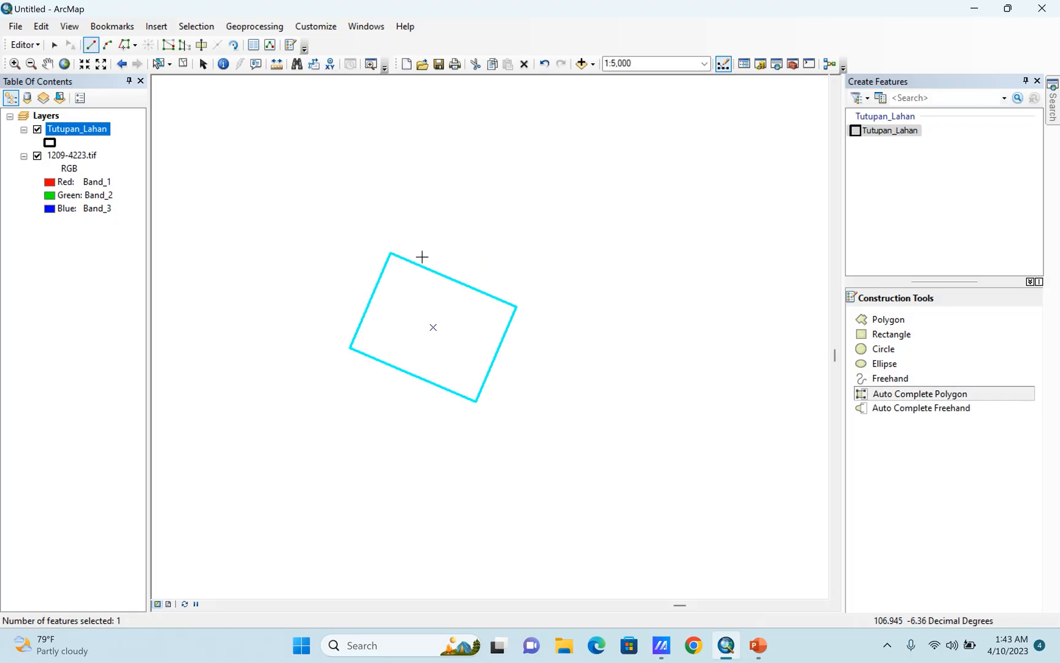
pyautogui.scroll(2, 454, 249)
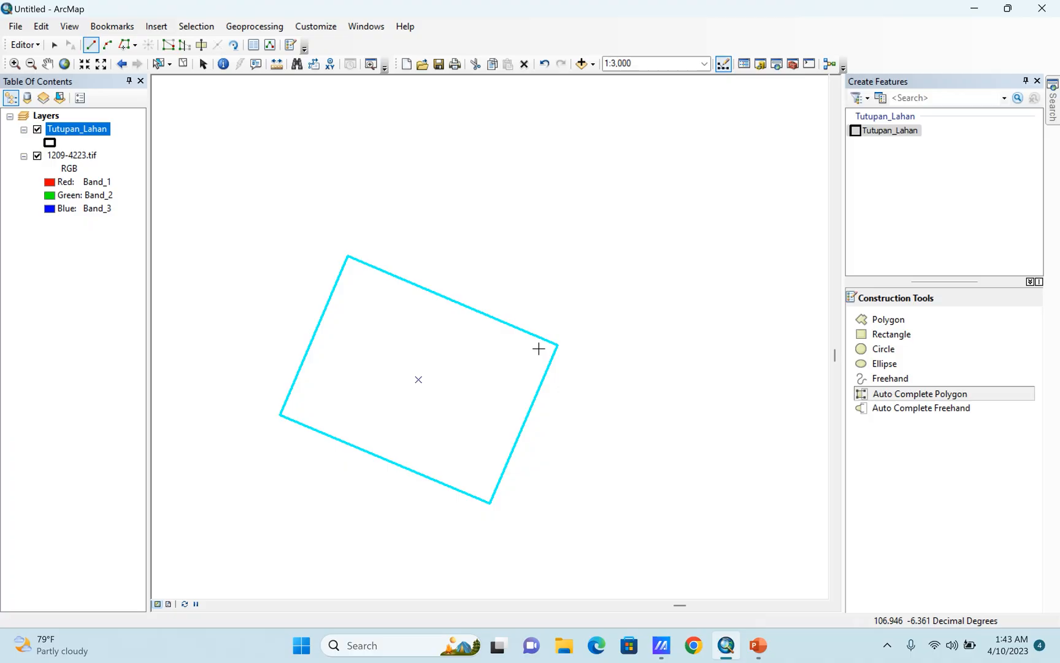
pyautogui.click(884, 395)
pyautogui.click(521, 348)
pyautogui.click(547, 270)
pyautogui.click(431, 253)
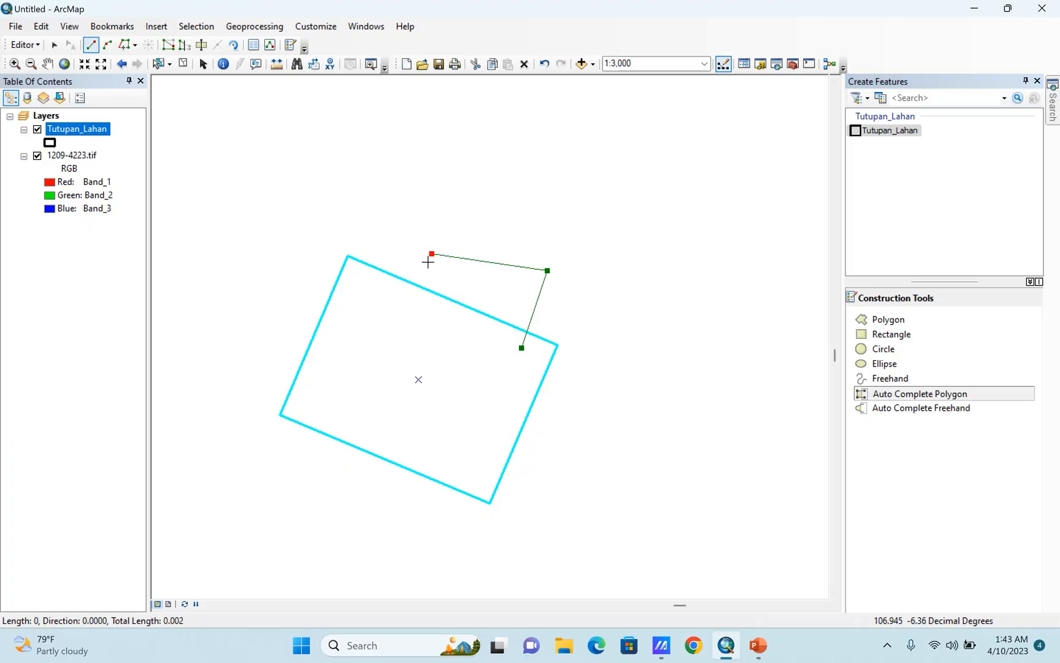
pyautogui.doubleClick(361, 319)
# Add a second Auto Complete polygon around the rectangle's upper-left corner, starting inside the first adjoining polygon and finishing inside the rectangle.
pyautogui.click(431, 254)
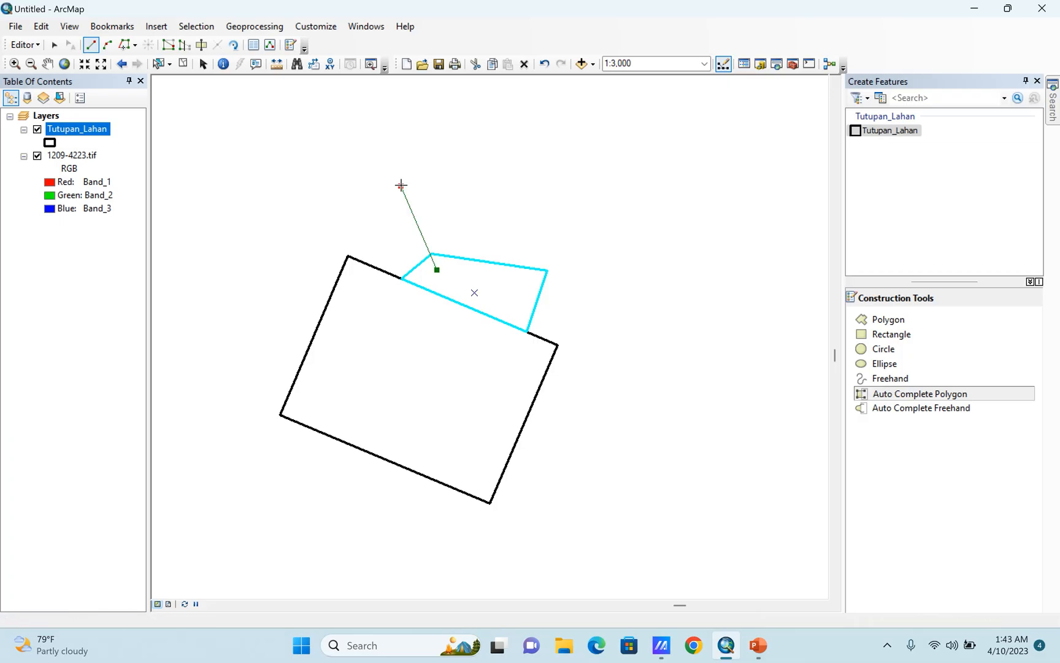
pyautogui.click(401, 185)
pyautogui.click(265, 239)
pyautogui.doubleClick(350, 357)
# Examine the junctions between the auto-completed polygons and the rectangle up close for gaps or overlaps.
pyautogui.scroll(-6, 444, 289)
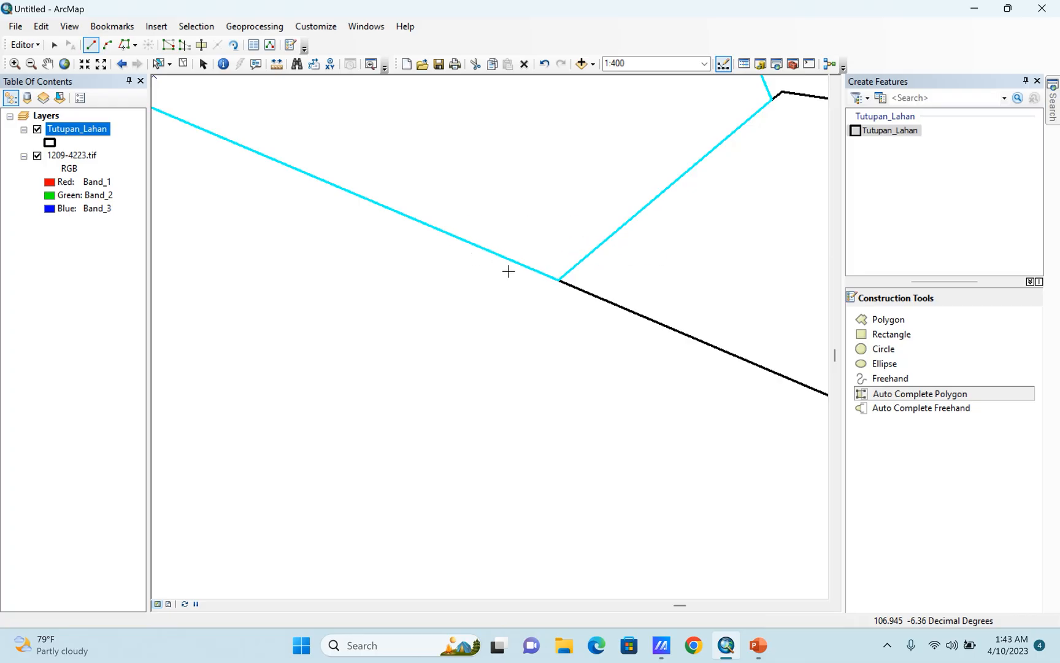
pyautogui.scroll(3, 549, 283)
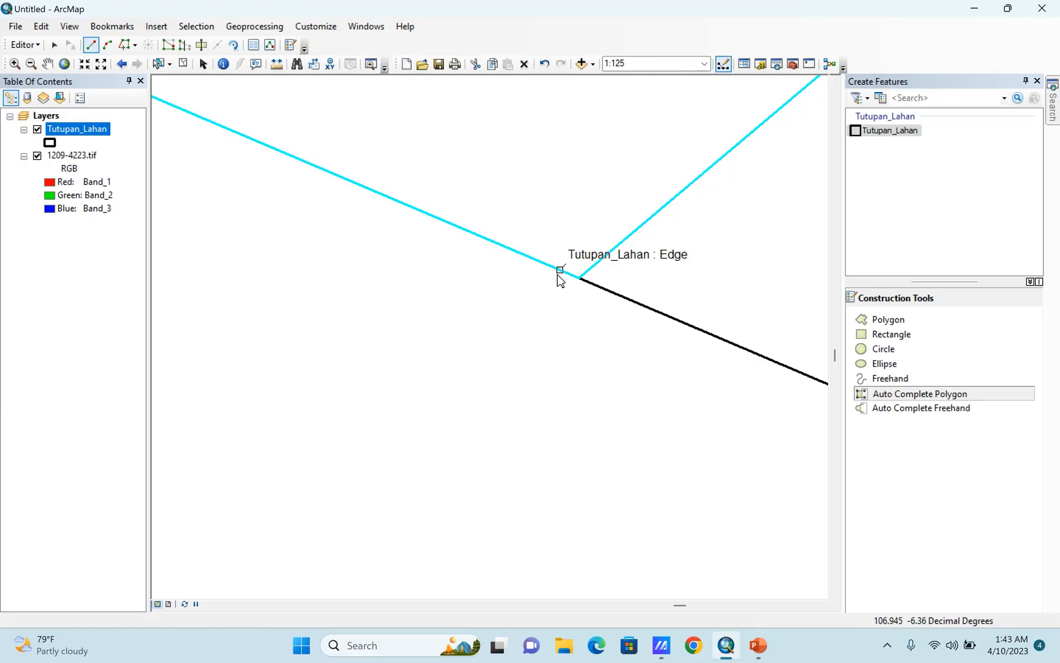
pyautogui.scroll(-8, 560, 279)
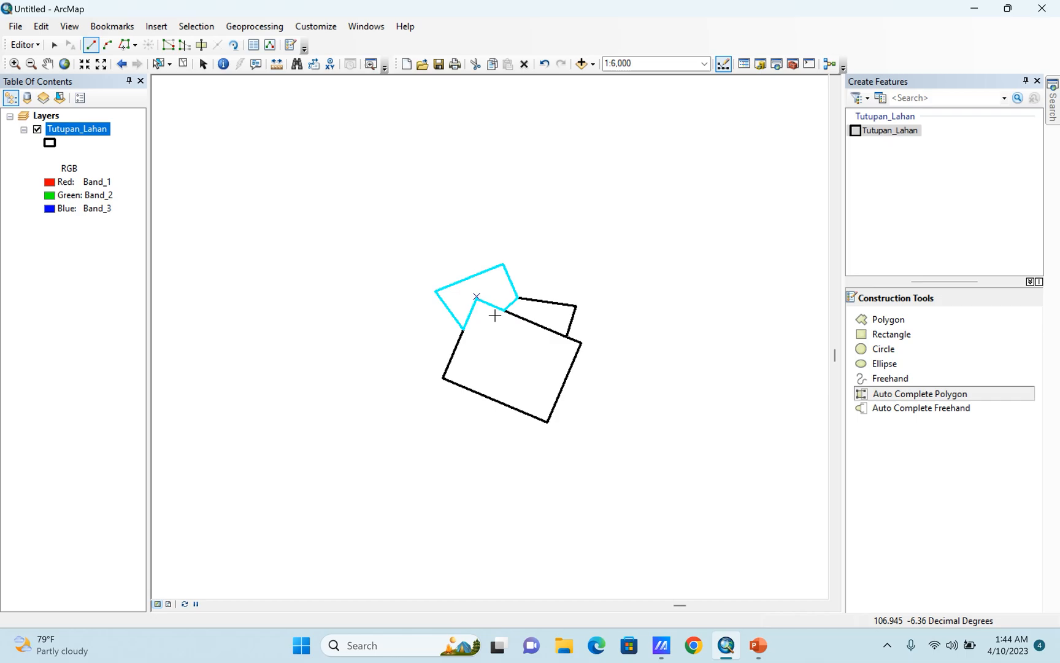
pyautogui.scroll(2, 445, 328)
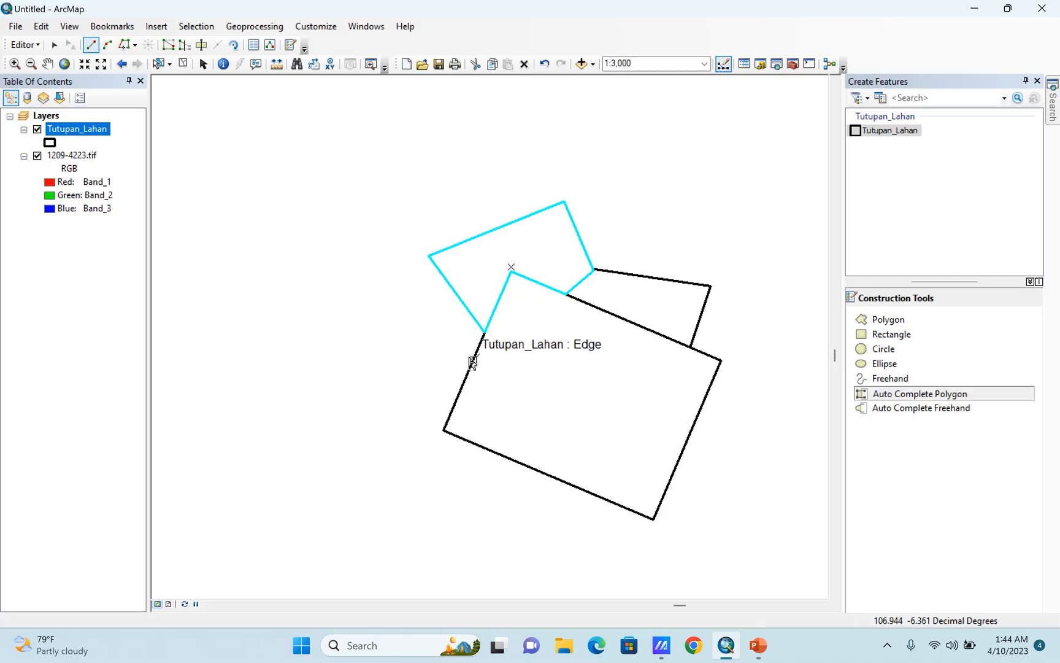
pyautogui.scroll(2, 522, 371)
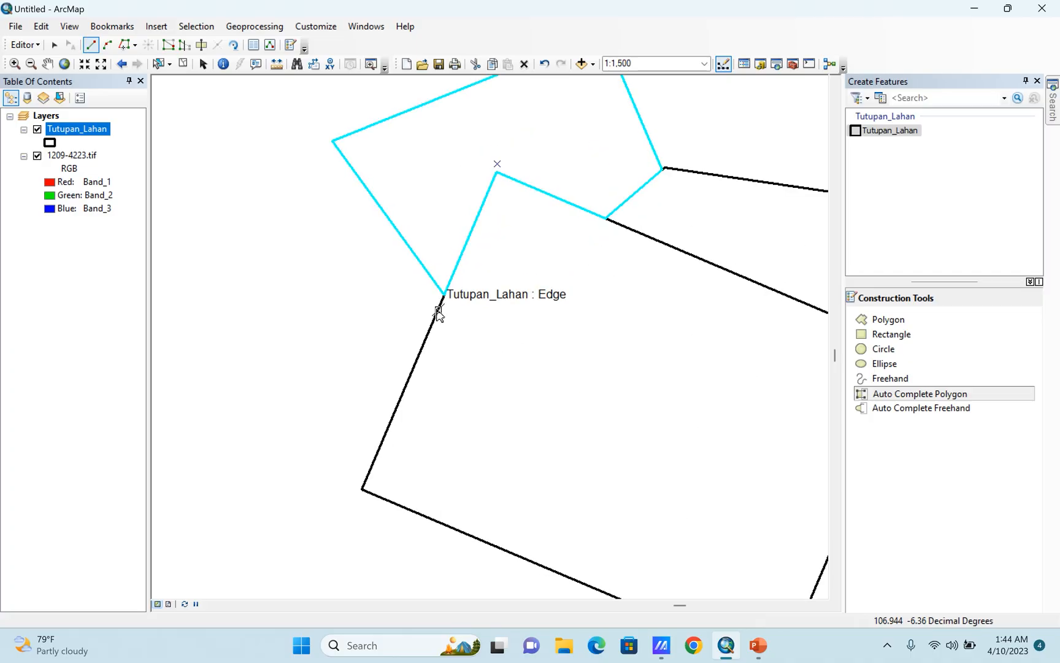
pyautogui.scroll(-5, 336, 363)
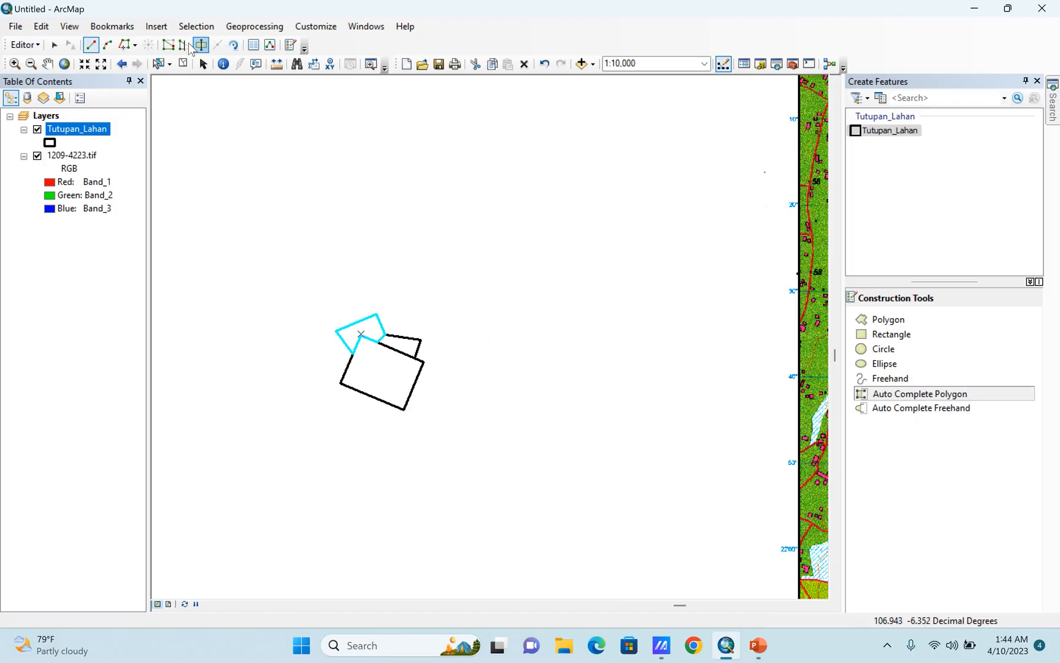
# Select the practice rectangle together with its two adjoining polygons and delete them.
pyautogui.click(159, 64)
pyautogui.moveTo(297, 260); pyautogui.dragTo(489, 461)
pyautogui.press('Delete')
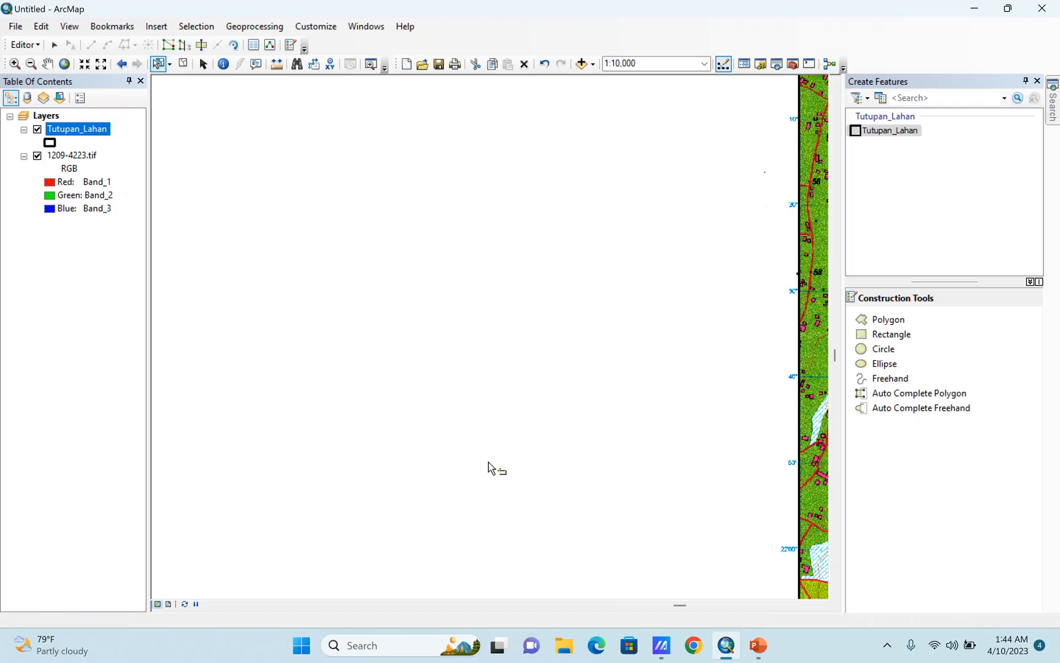
# Close the Create Features window and select the frame rectangle around the scanned map.
pyautogui.scroll(-5, 488, 462)
pyautogui.scroll(-1, 138, 166)
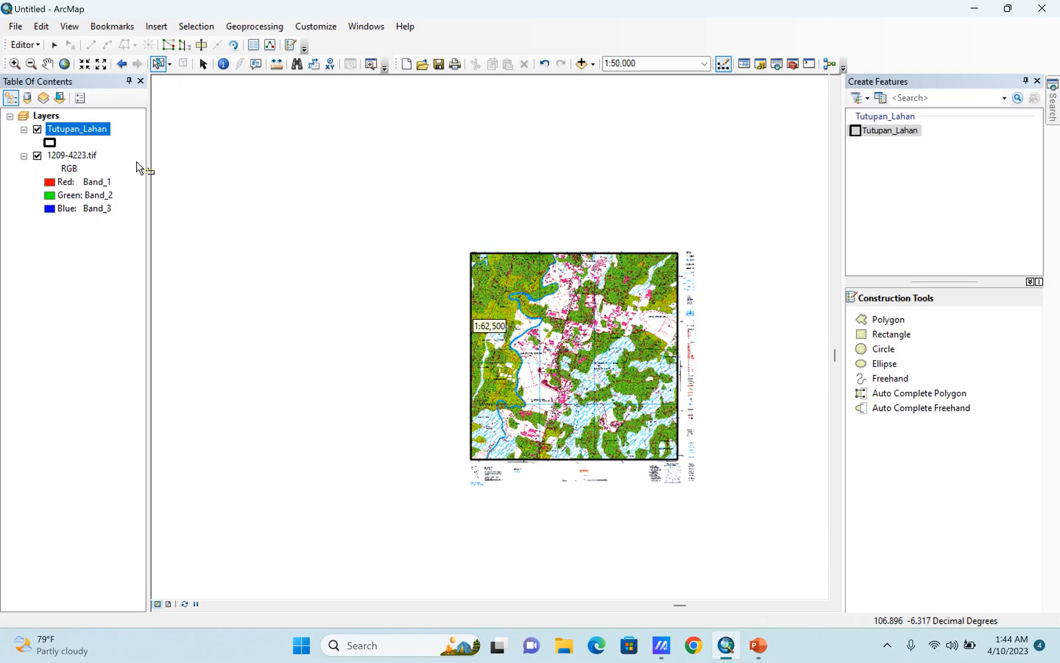
pyautogui.scroll(4, 638, 437)
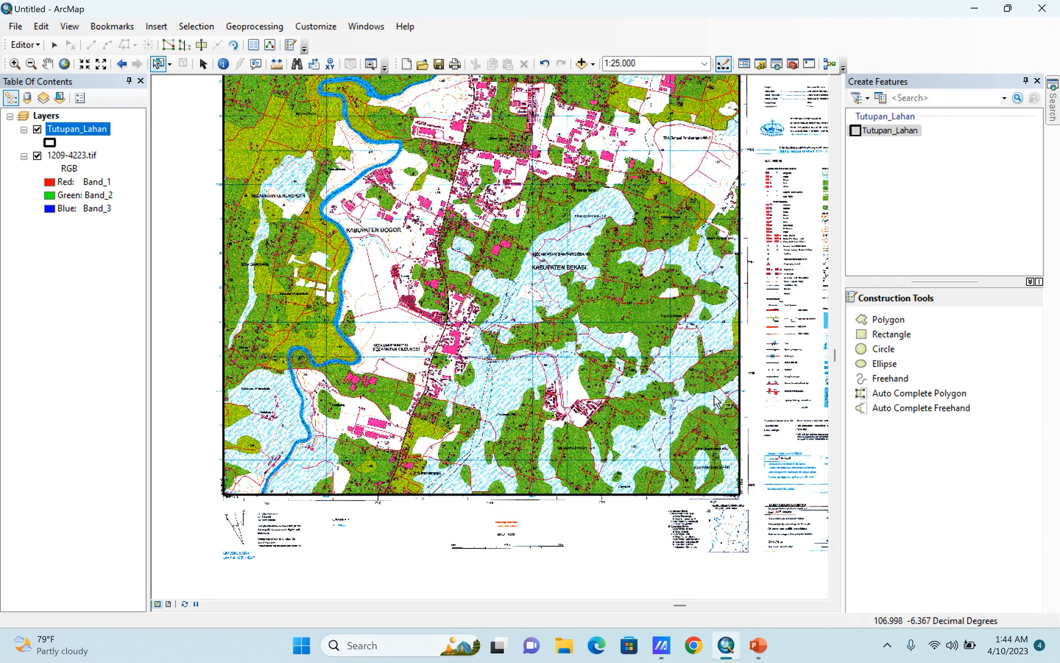
pyautogui.scroll(-3, 753, 434)
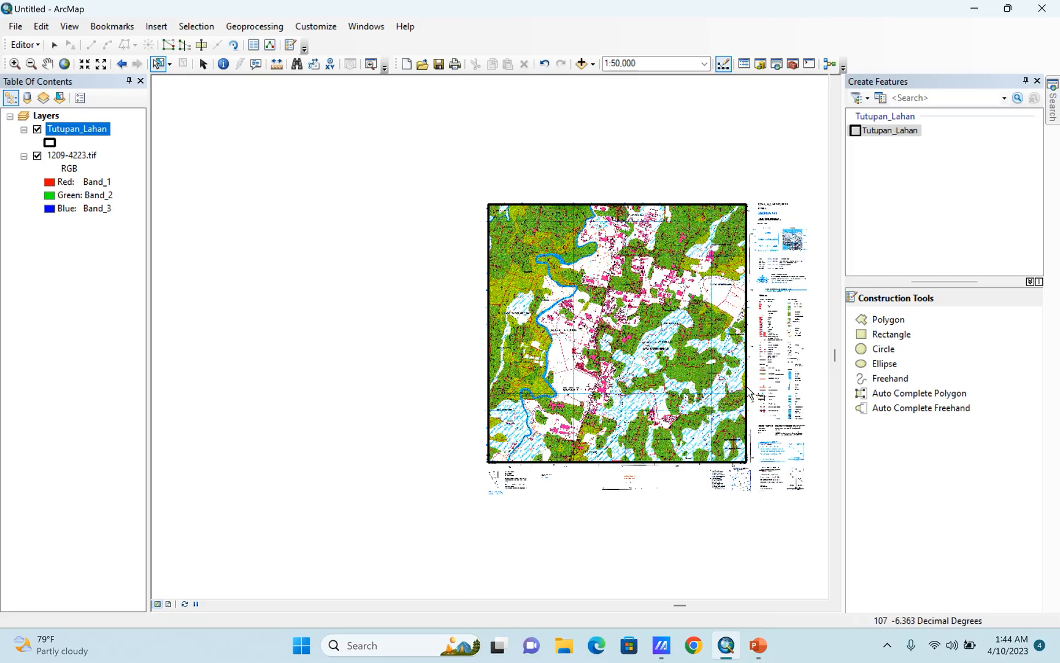
pyautogui.scroll(2, 776, 420)
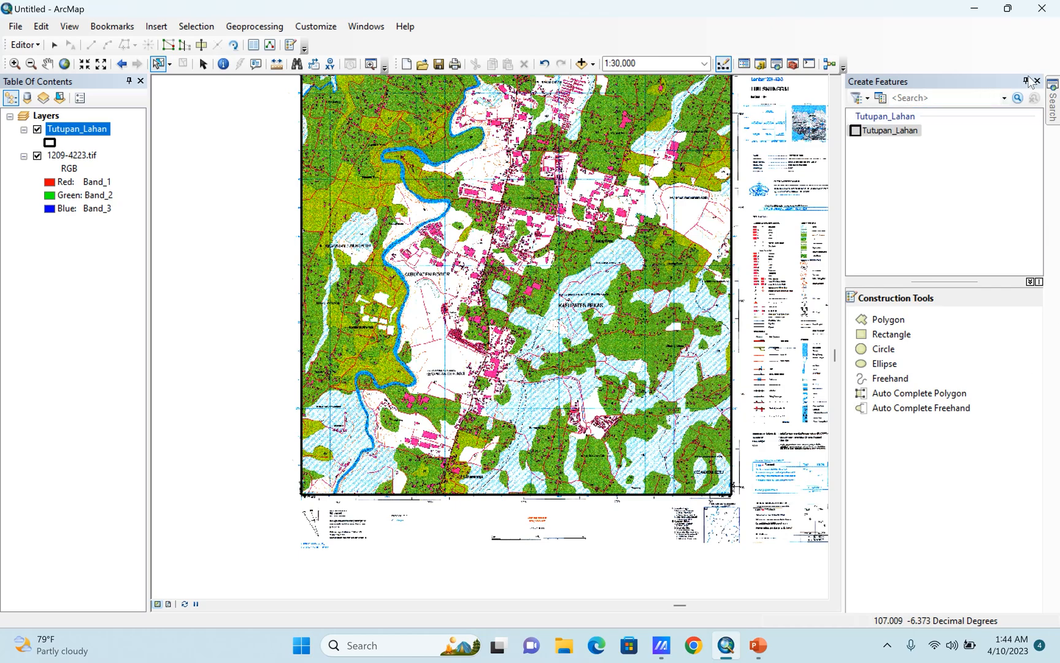
pyautogui.click(1036, 81)
pyautogui.scroll(2, 700, 411)
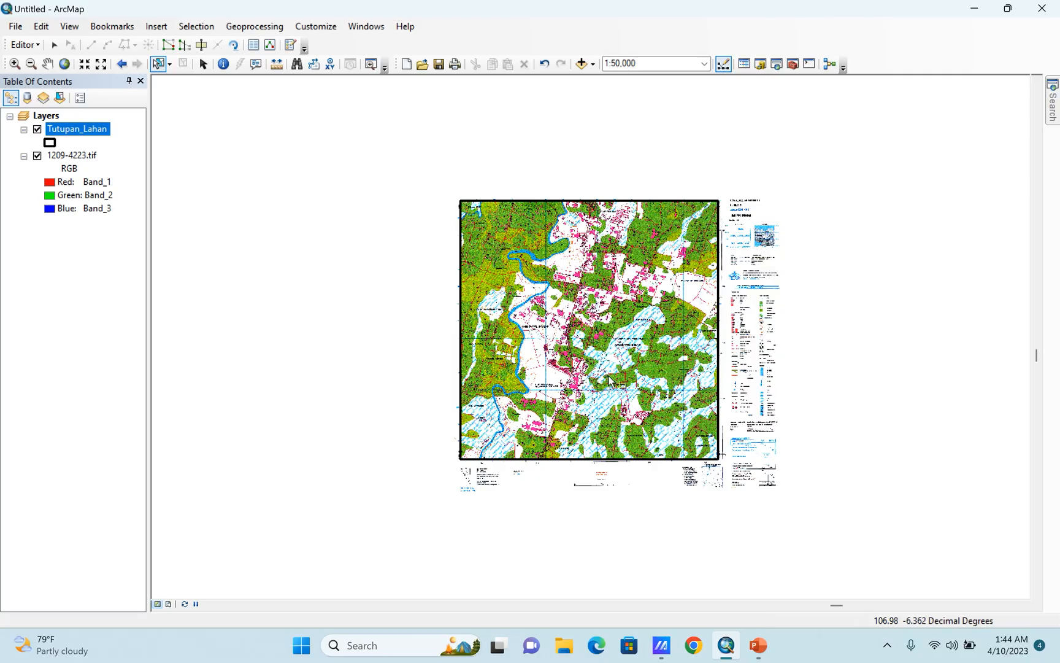
pyautogui.click(155, 63)
pyautogui.click(532, 436)
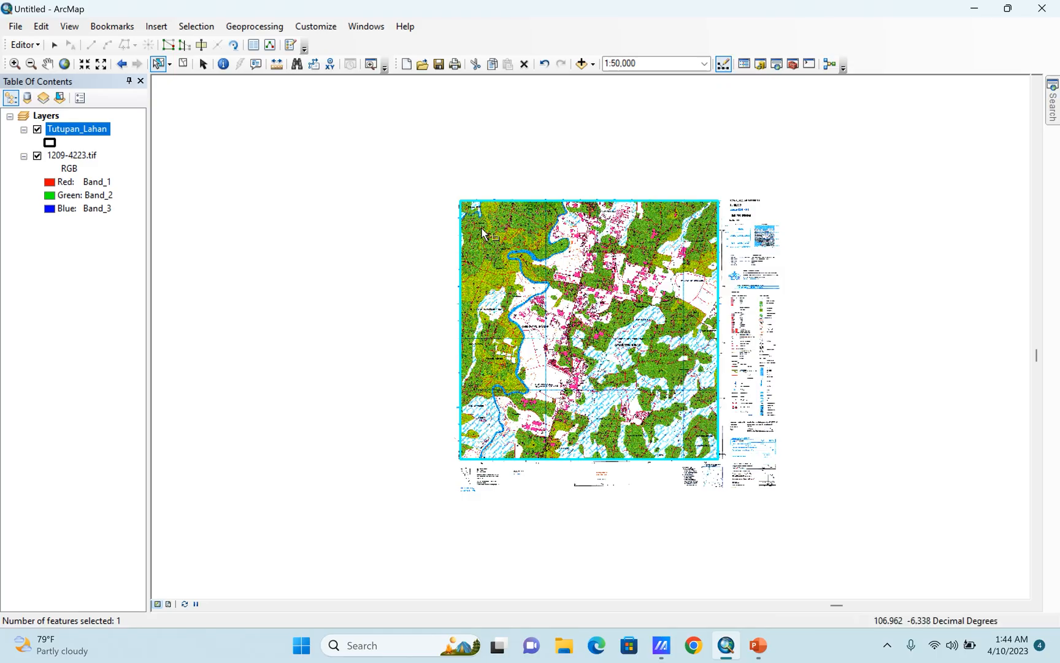
# Start the Cut Polygons tool on the selected frame and set the map scale to 1:2,000 near its lower-right corner.
pyautogui.scroll(2, 474, 459)
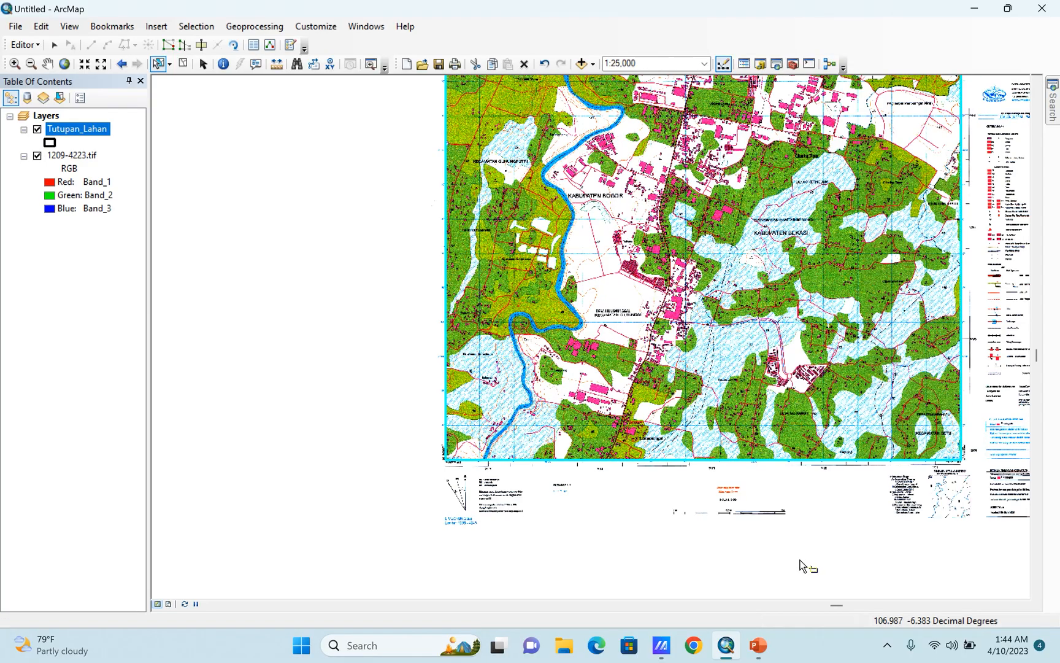
pyautogui.scroll(4, 966, 472)
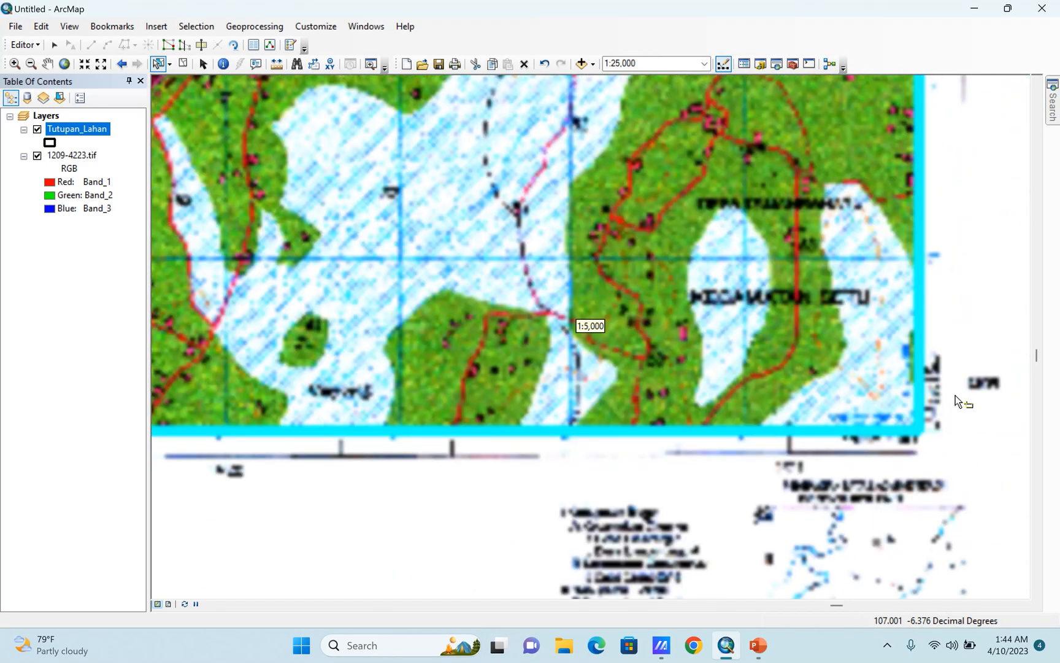
pyautogui.scroll(2, 945, 350)
pyautogui.scroll(-2, 579, 426)
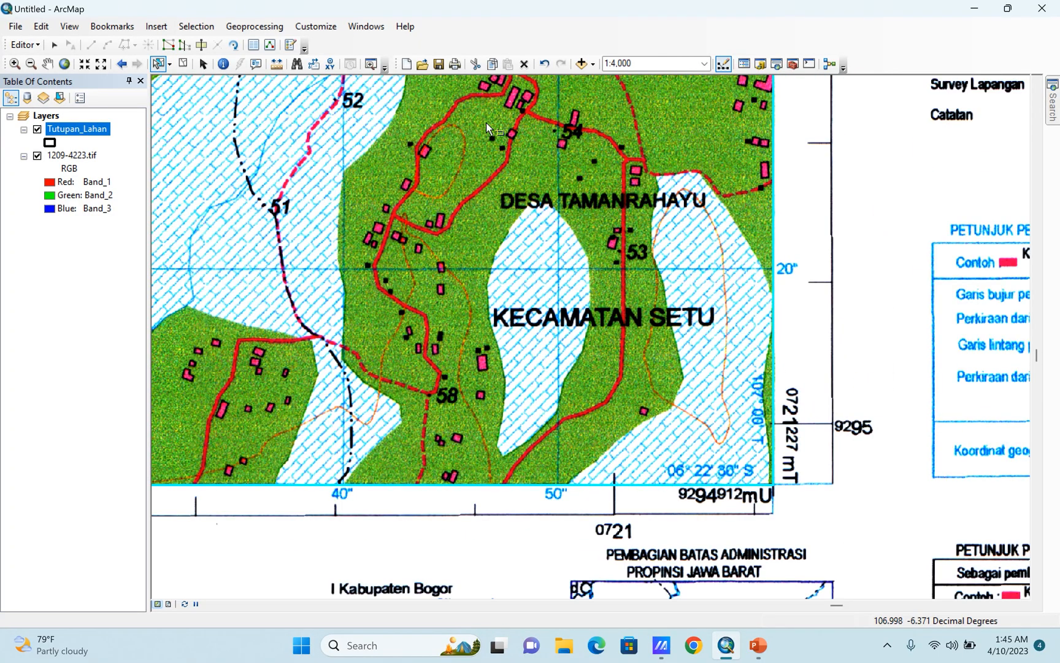
pyautogui.click(201, 45)
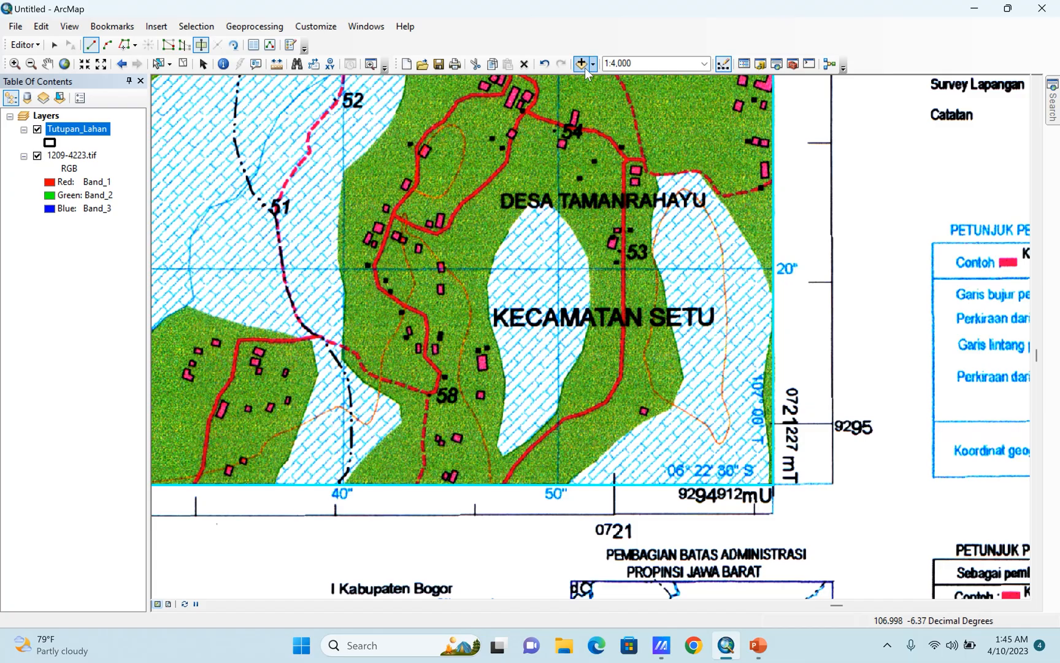
pyautogui.click(705, 64)
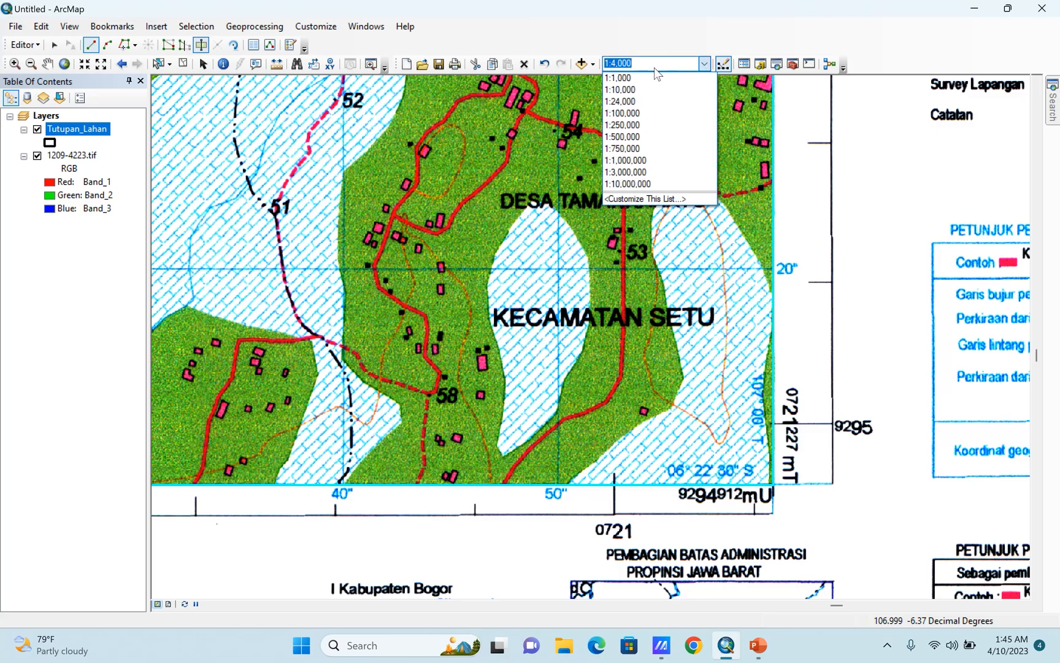
pyautogui.click(617, 63)
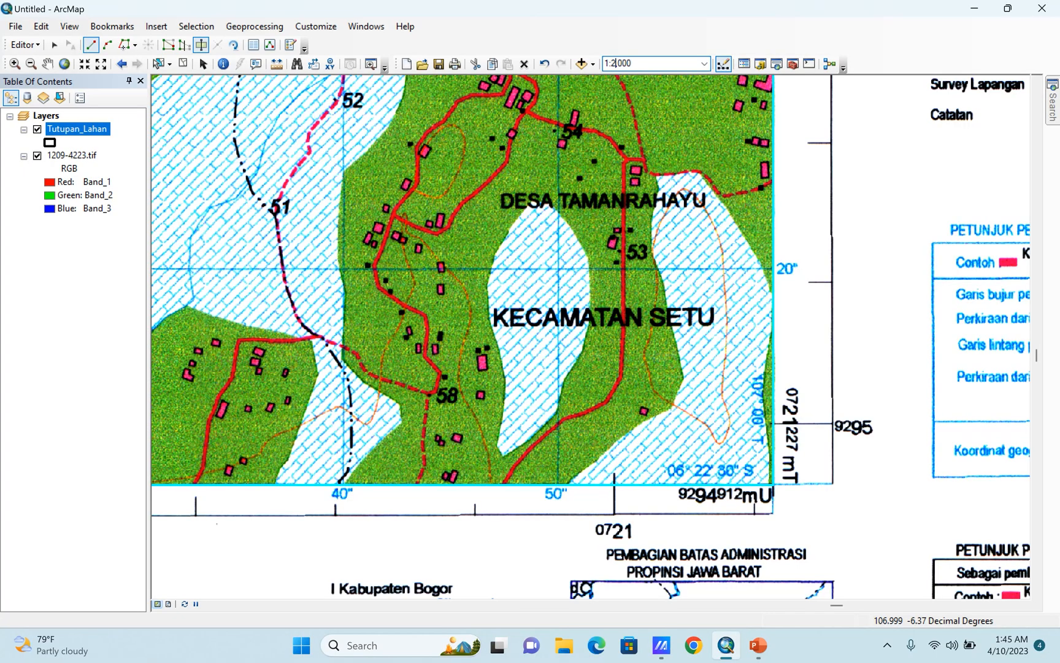
pyautogui.press('Return')
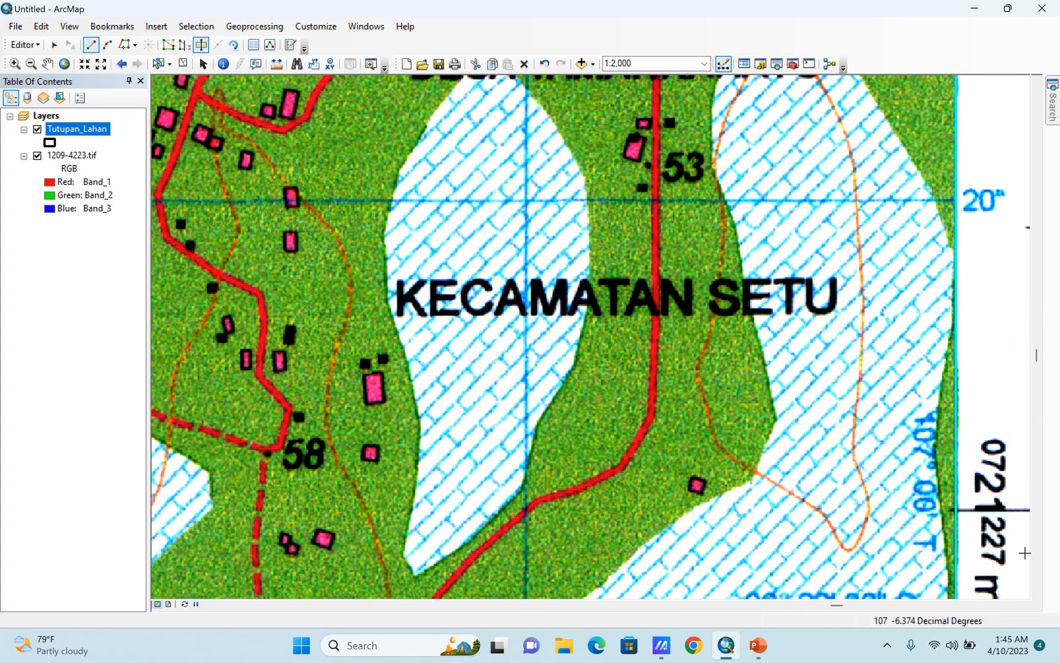
# Start the cut line just below the frame's lower edge near the 50" mark and trace the hatched area's lower-left boundary northeastward.
pyautogui.moveTo(1036, 356); pyautogui.dragTo(1036, 365)
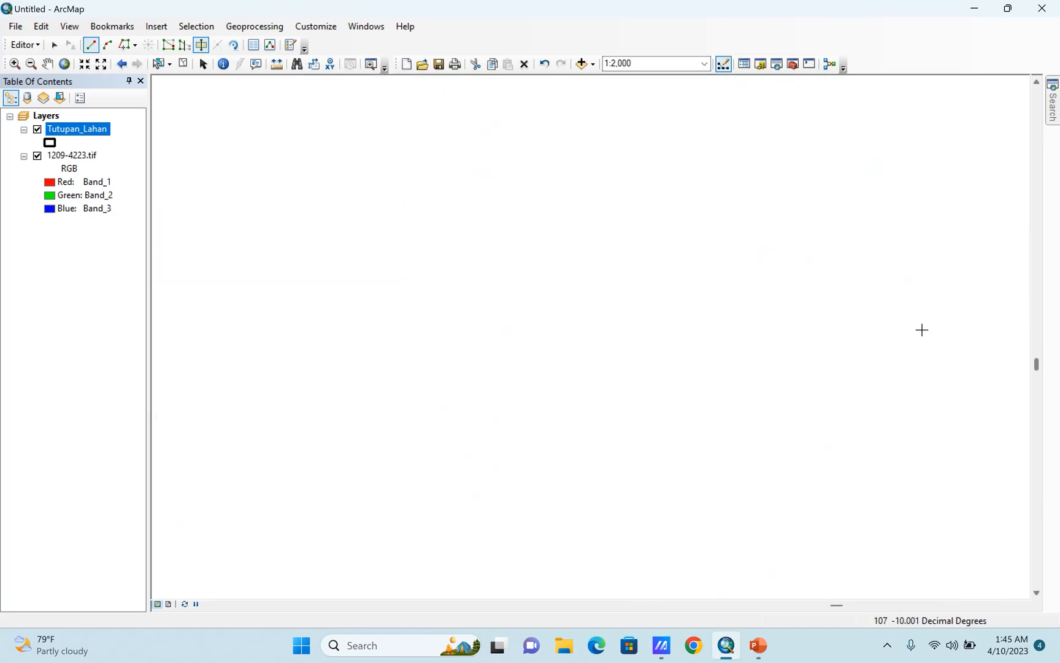
pyautogui.click(64, 64)
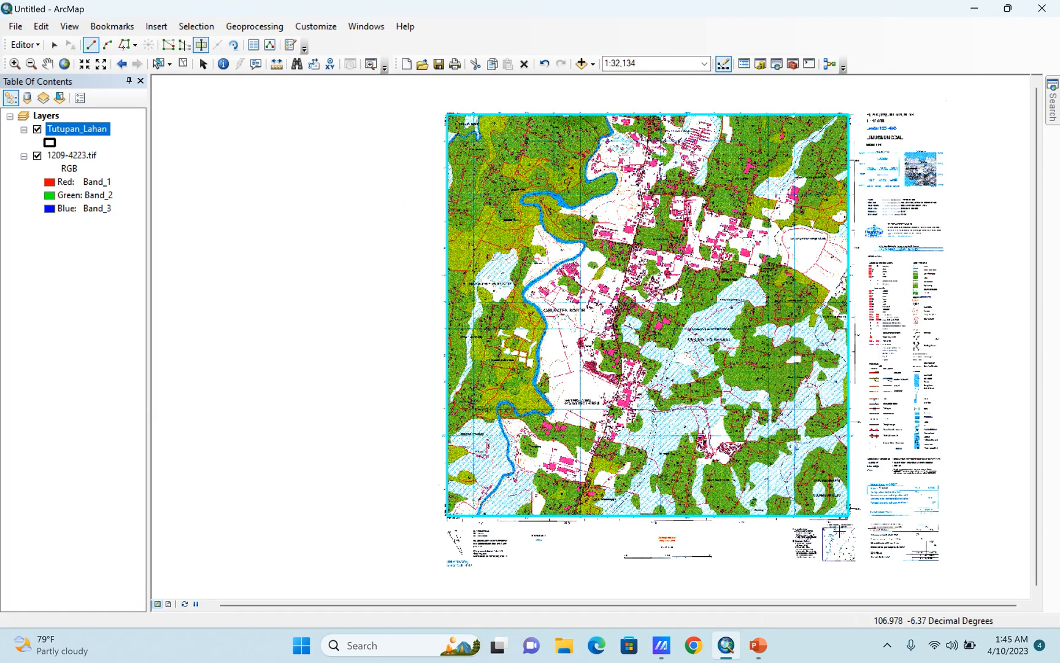
pyautogui.scroll(6, 865, 525)
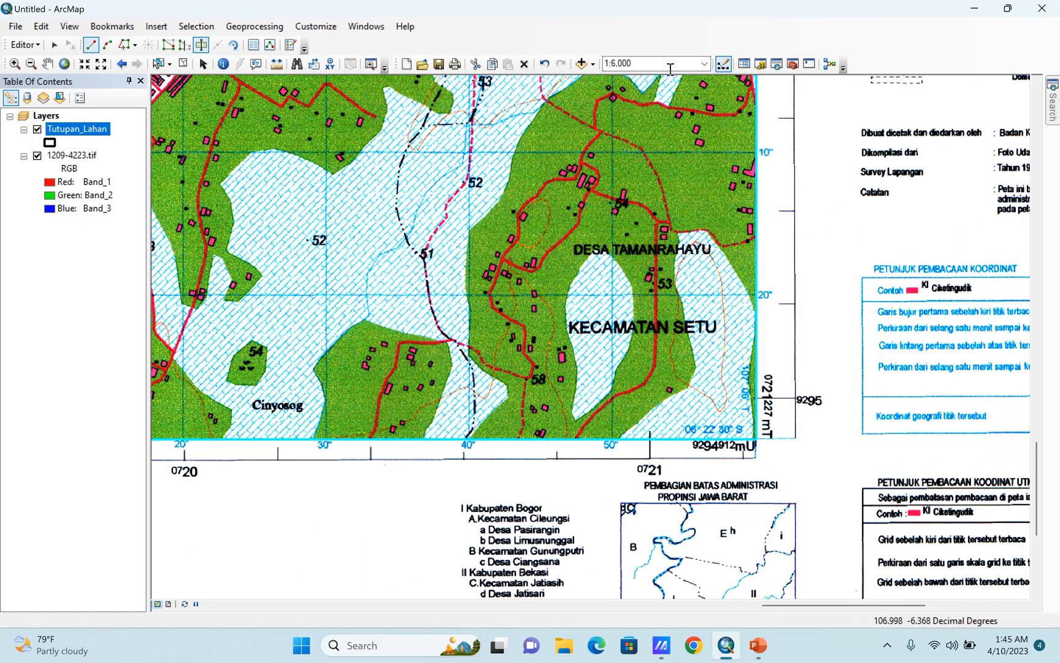
pyautogui.scroll(2, 741, 187)
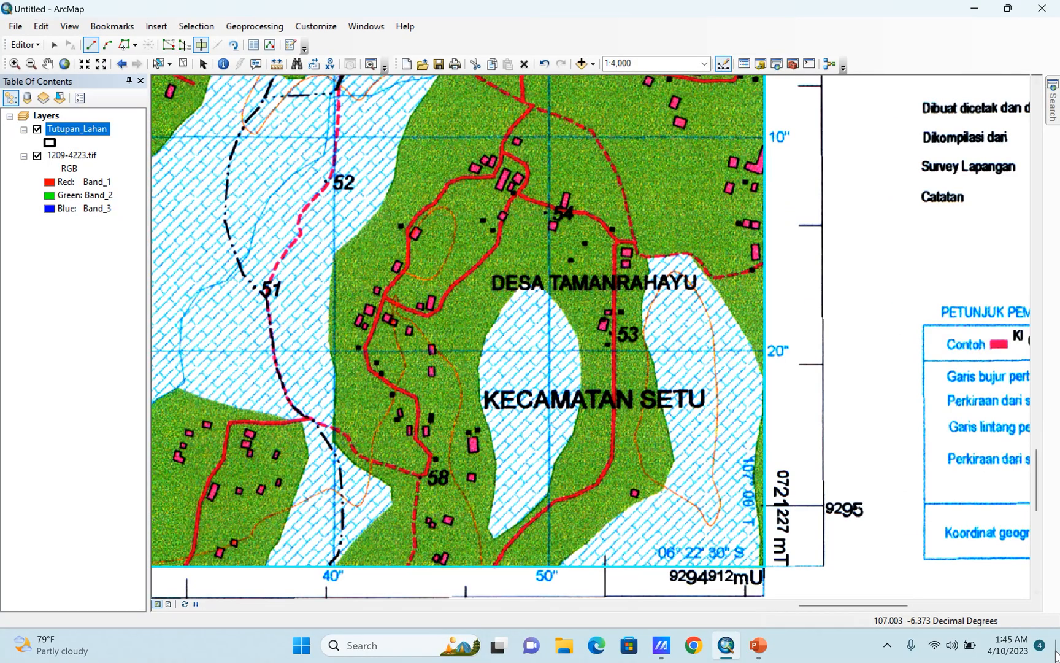
pyautogui.moveTo(1038, 501); pyautogui.dragTo(1041, 520)
pyautogui.scroll(1, 671, 301)
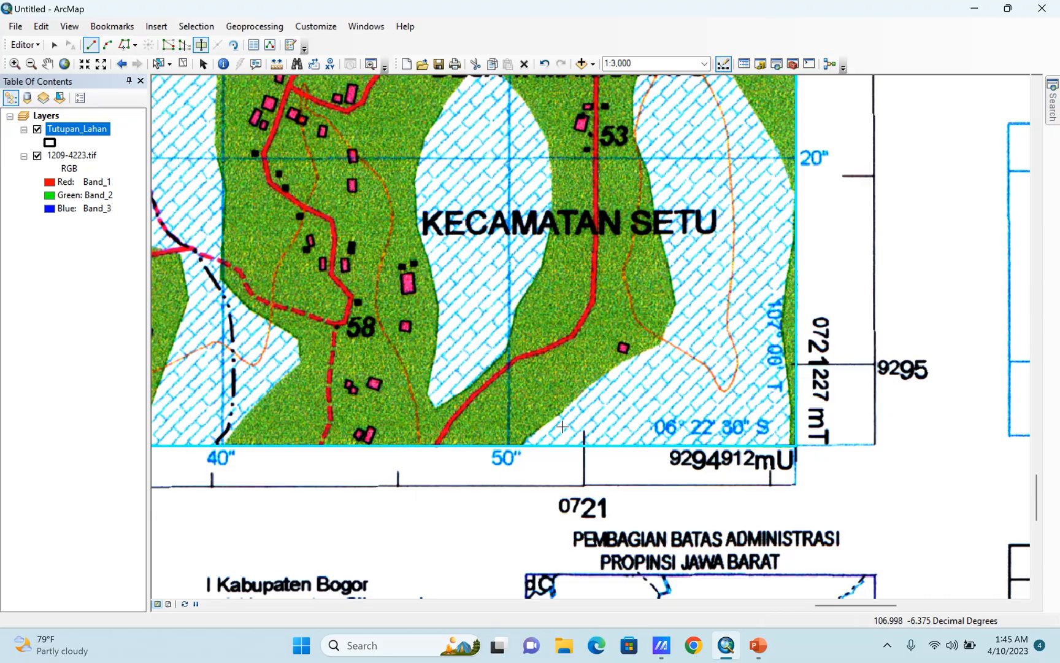
pyautogui.scroll(1, 562, 426)
pyautogui.scroll(1, 560, 426)
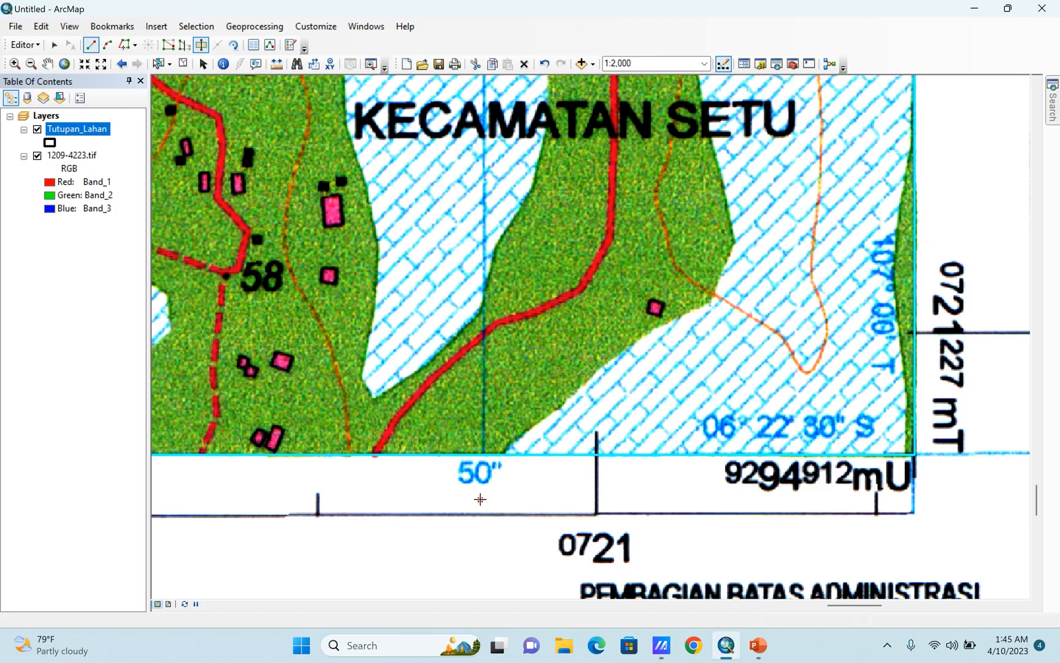
pyautogui.click(480, 499)
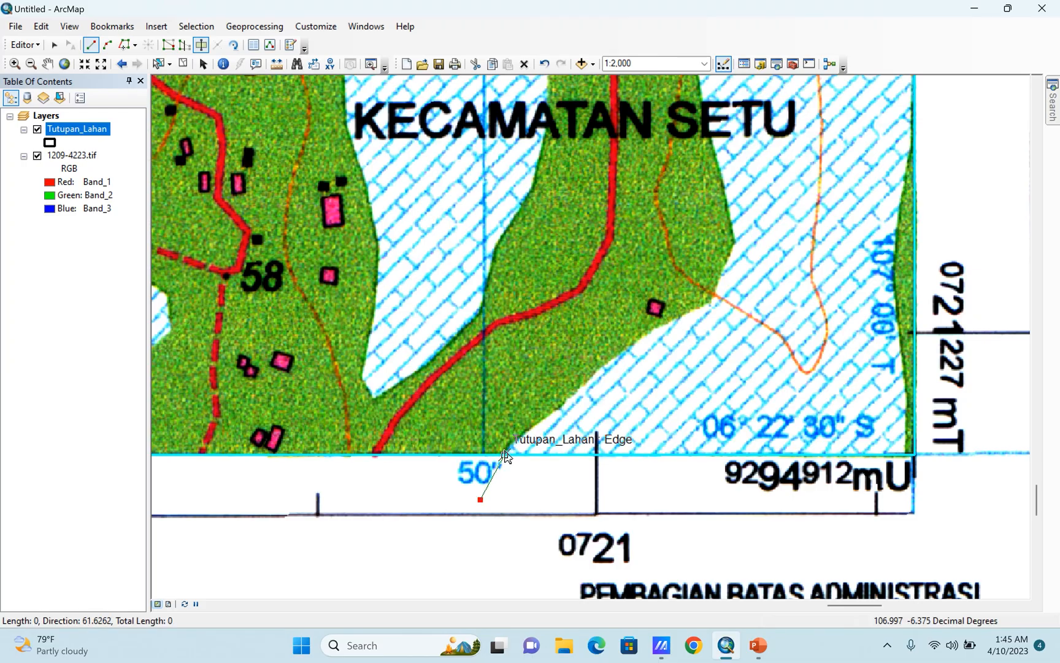
pyautogui.click(510, 441)
pyautogui.click(536, 423)
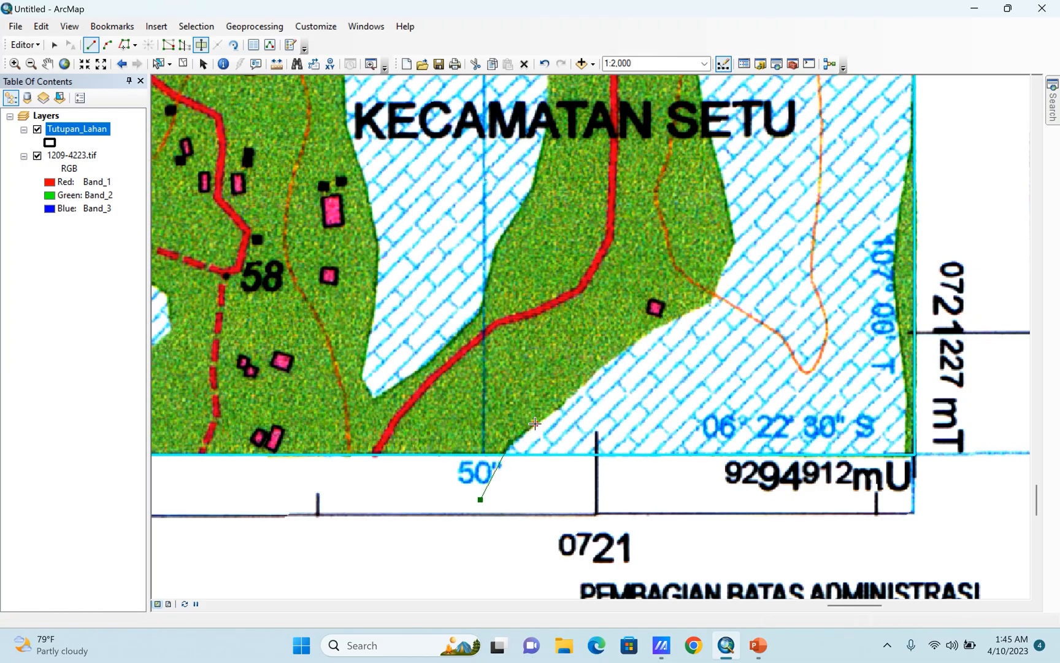
pyautogui.click(558, 406)
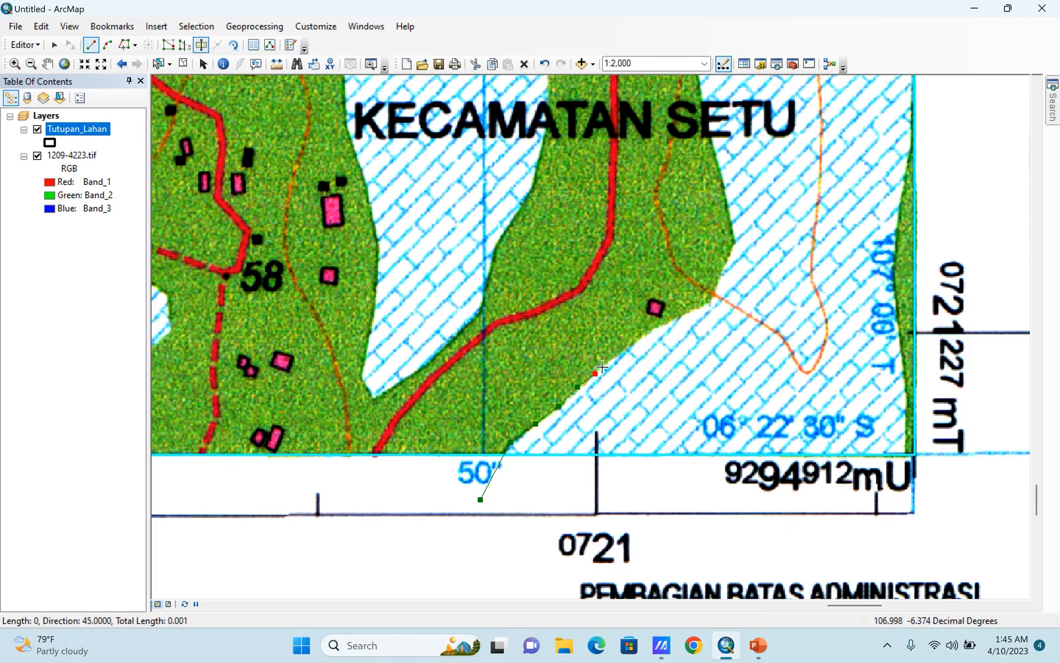
pyautogui.click(613, 357)
pyautogui.click(624, 350)
pyautogui.click(645, 332)
pyautogui.click(665, 323)
pyautogui.click(709, 303)
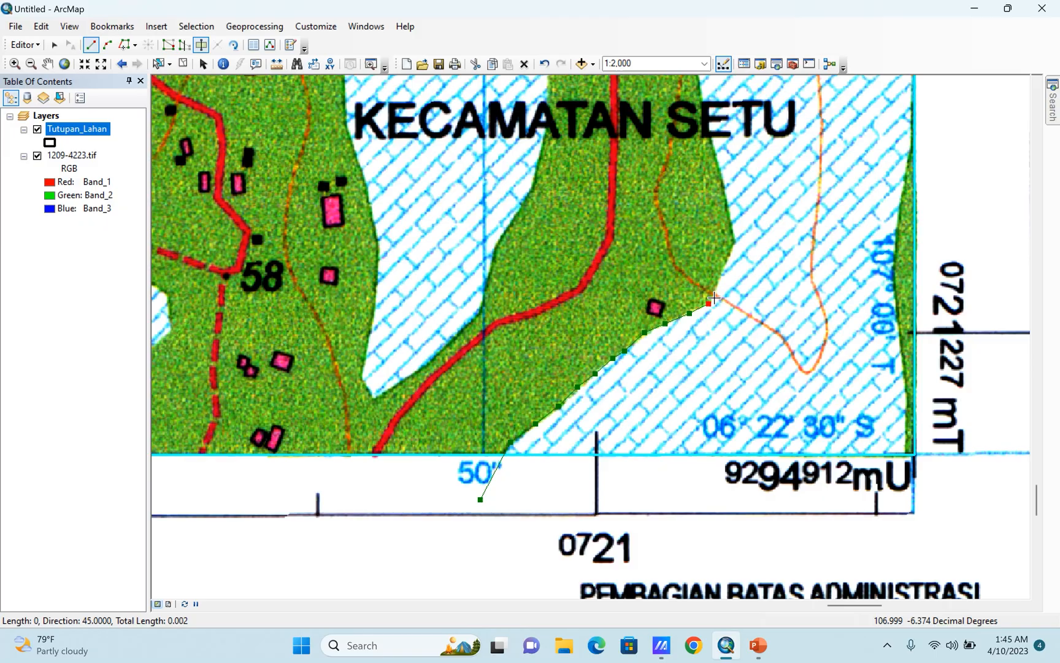
# Continue the cut line up the hatched area's western boundary, past the KECAMATAN SETU label to the DESA TAMANRAHAYU label.
pyautogui.click(735, 245)
pyautogui.moveTo(769, 205); pyautogui.dragTo(737, 330)
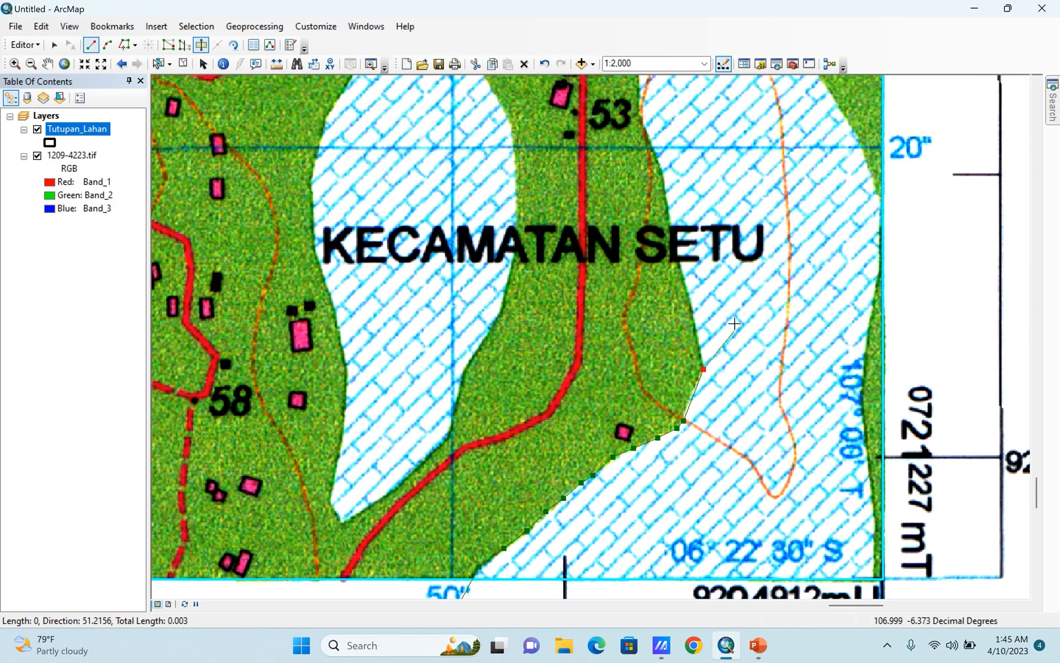
pyautogui.click(676, 258)
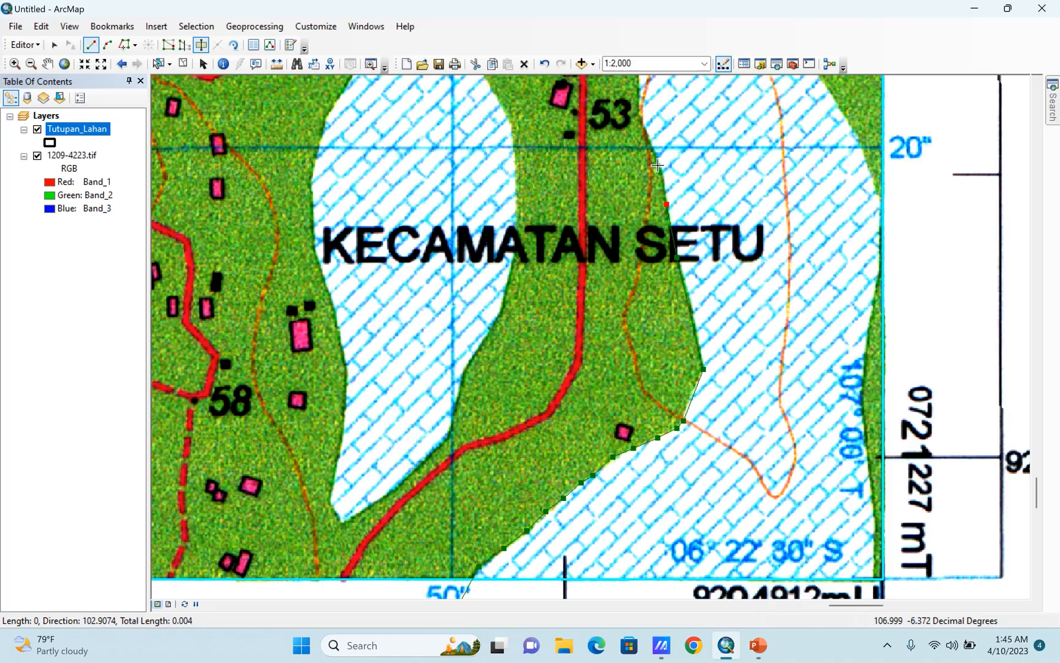
pyautogui.moveTo(677, 138); pyautogui.dragTo(664, 276)
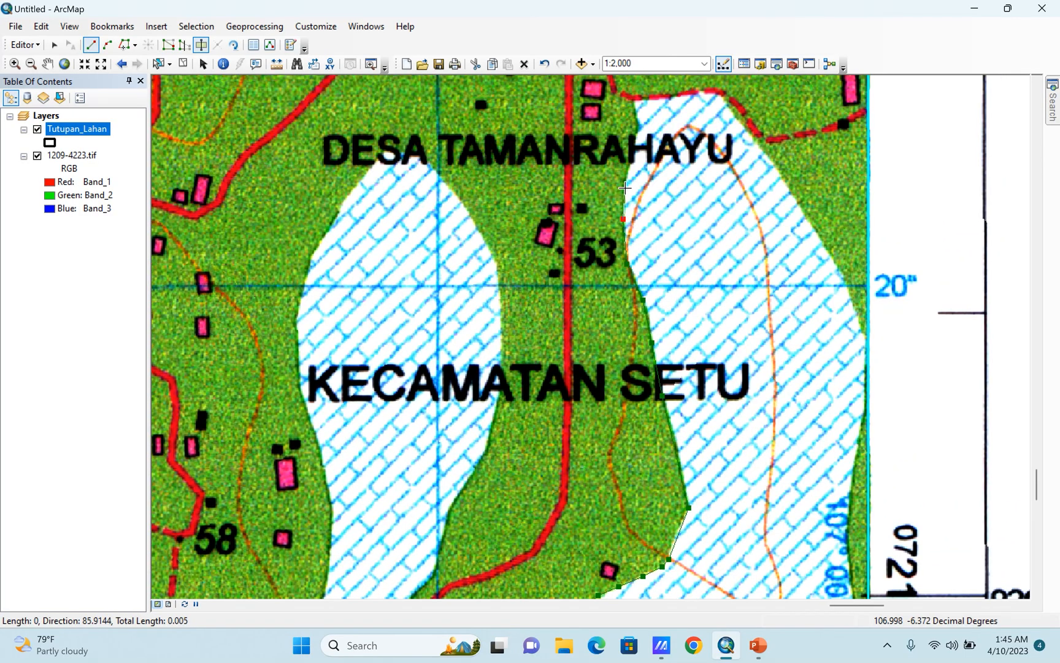
pyautogui.click(640, 127)
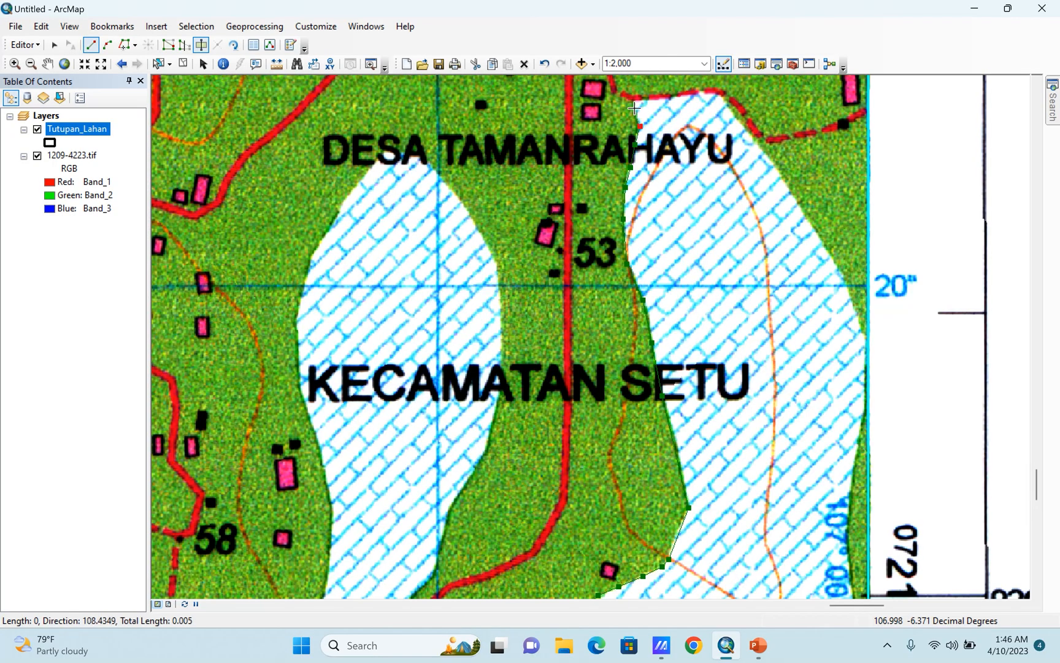
# Trace the cut line across the hatched area's northern end along the dashed road and down its northeastern boundary.
pyautogui.click(633, 98)
pyautogui.click(668, 95)
pyautogui.click(697, 90)
pyautogui.click(718, 93)
pyautogui.click(734, 112)
pyautogui.click(759, 138)
pyautogui.click(777, 175)
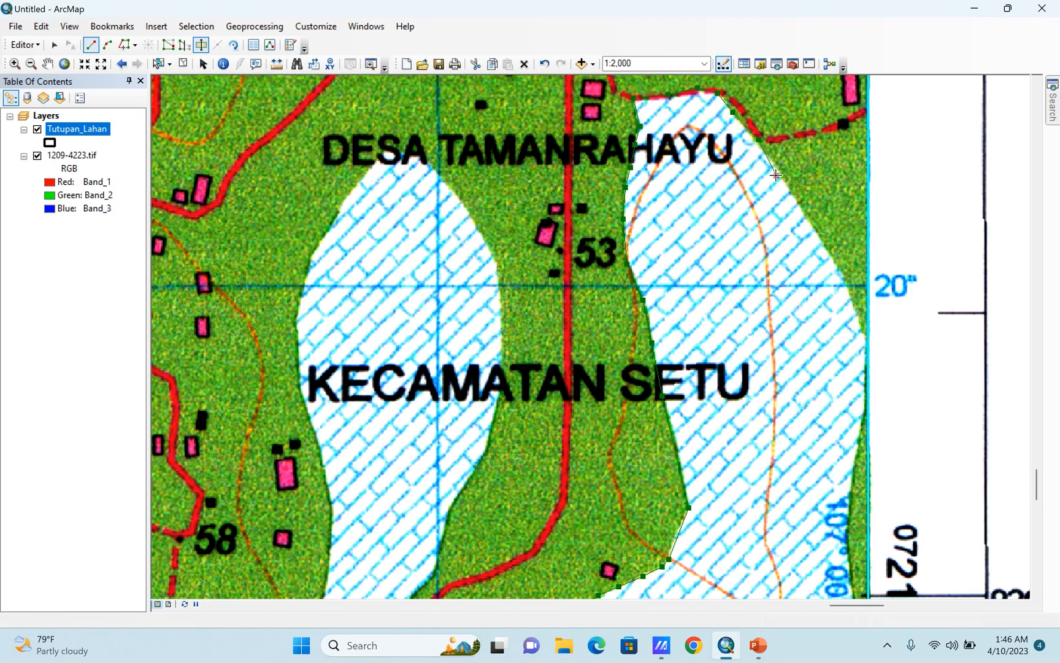
pyautogui.click(809, 218)
pyautogui.click(835, 257)
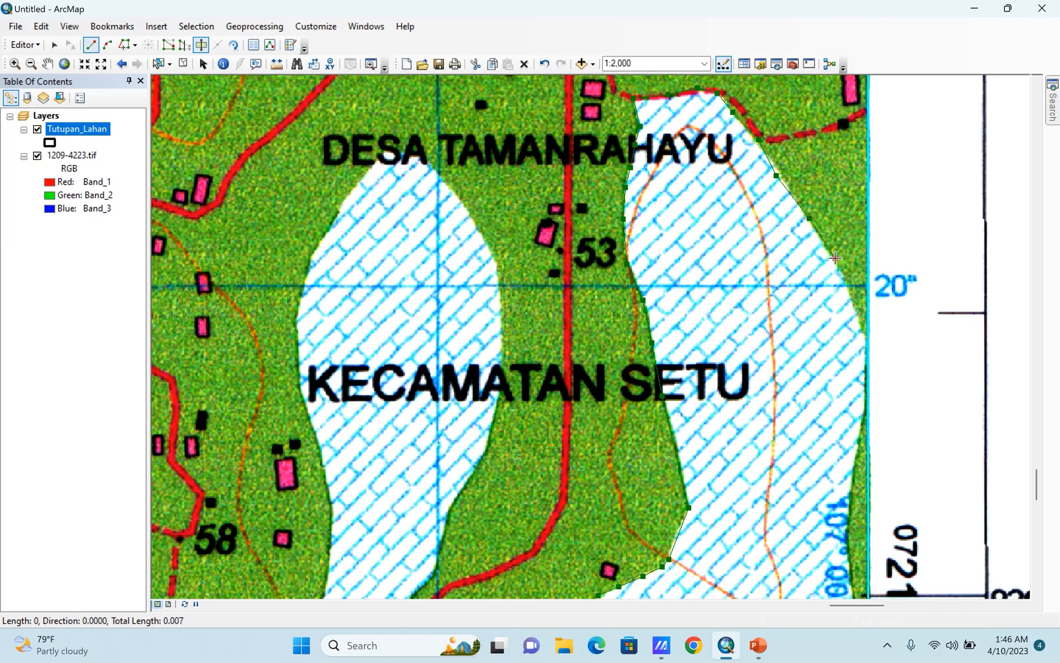
# Extend the cut line to where the hatched area meets the frame's eastern edge and down along the narrow green strip.
pyautogui.moveTo(839, 327); pyautogui.dragTo(780, 226)
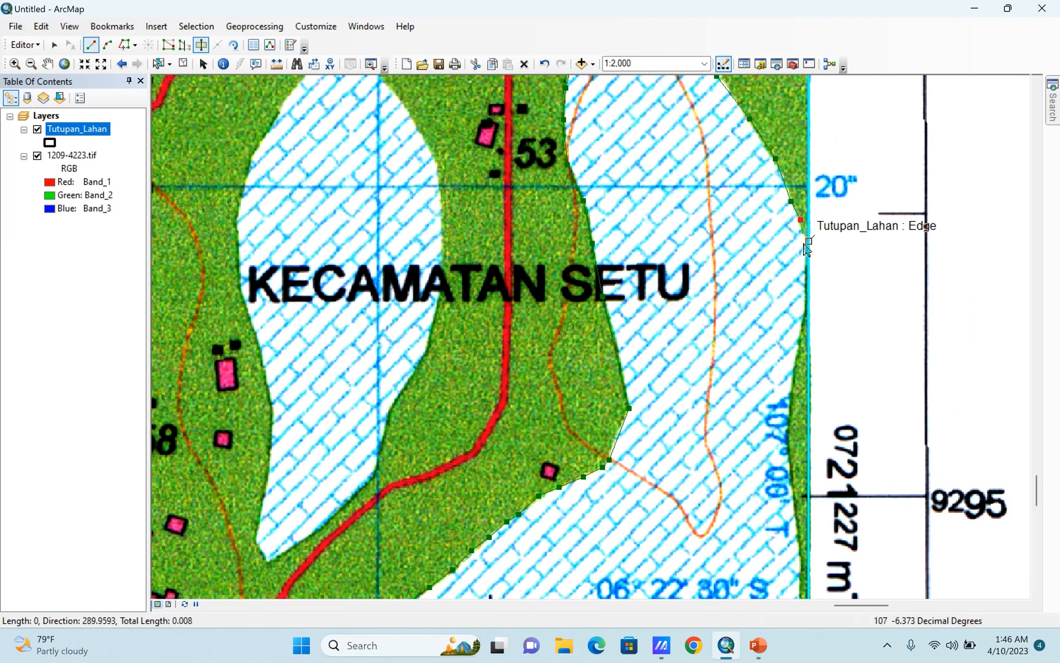
pyautogui.scroll(-2, 811, 298)
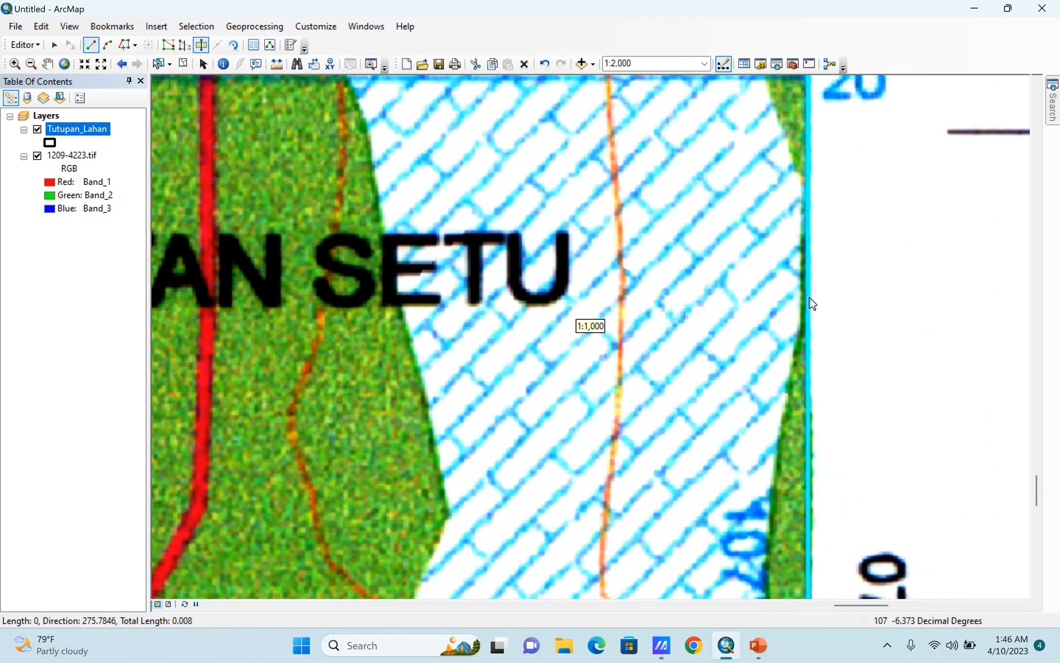
pyautogui.click(799, 174)
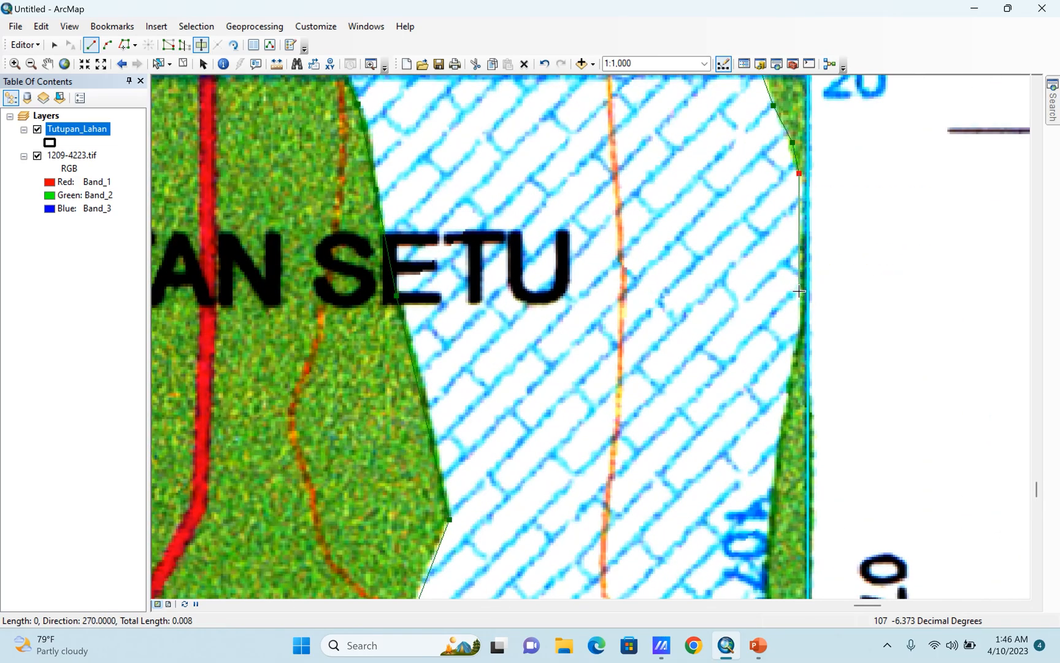
pyautogui.click(788, 424)
# Reset the scale to 1:2,000, trace the remaining edge of the green strip, and finish the cut below the frame's lower edge.
pyautogui.moveTo(749, 431)
pyautogui.mouseDown()
pyautogui.moveTo(762, 318)
pyautogui.moveTo(716, 69)
pyautogui.mouseUp()
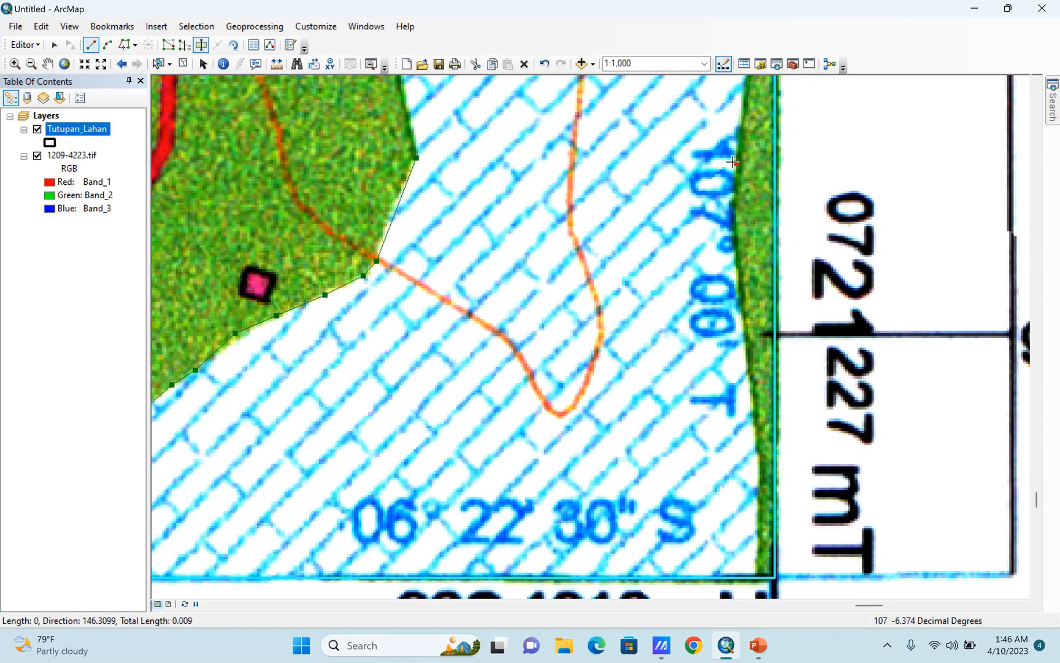
pyautogui.scroll(1, 722, 152)
pyautogui.scroll(-1, 717, 167)
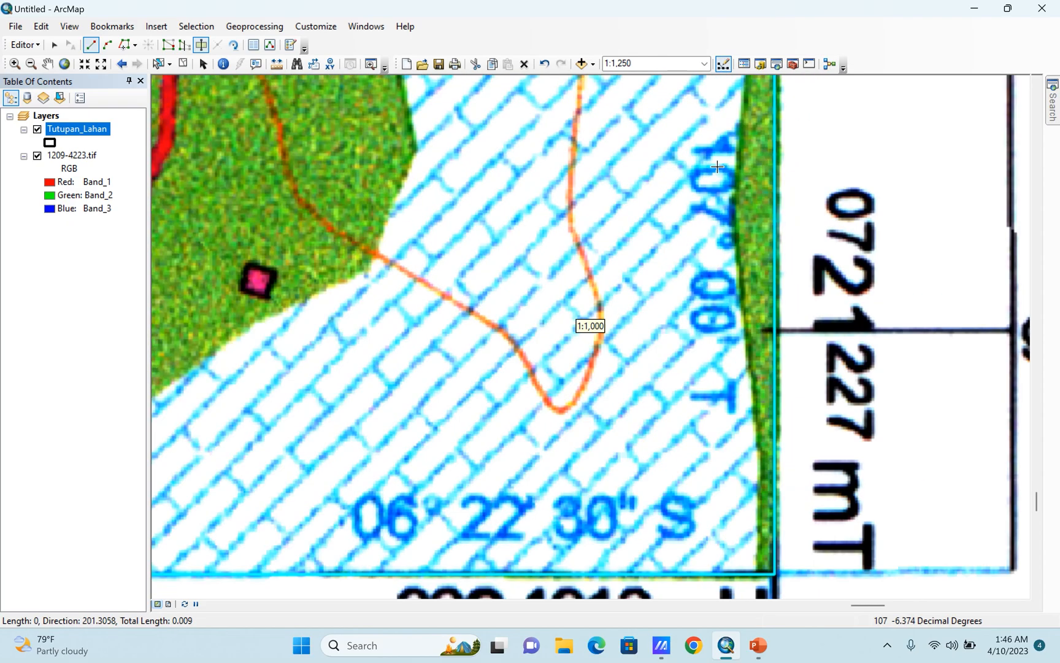
pyautogui.scroll(1, 709, 201)
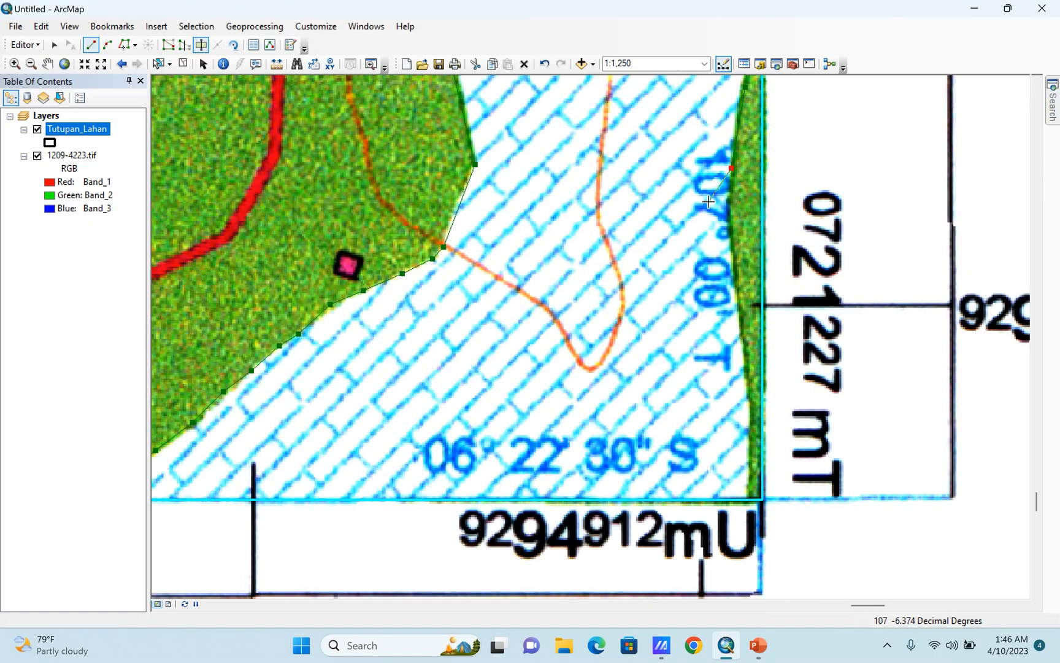
pyautogui.scroll(1, 722, 155)
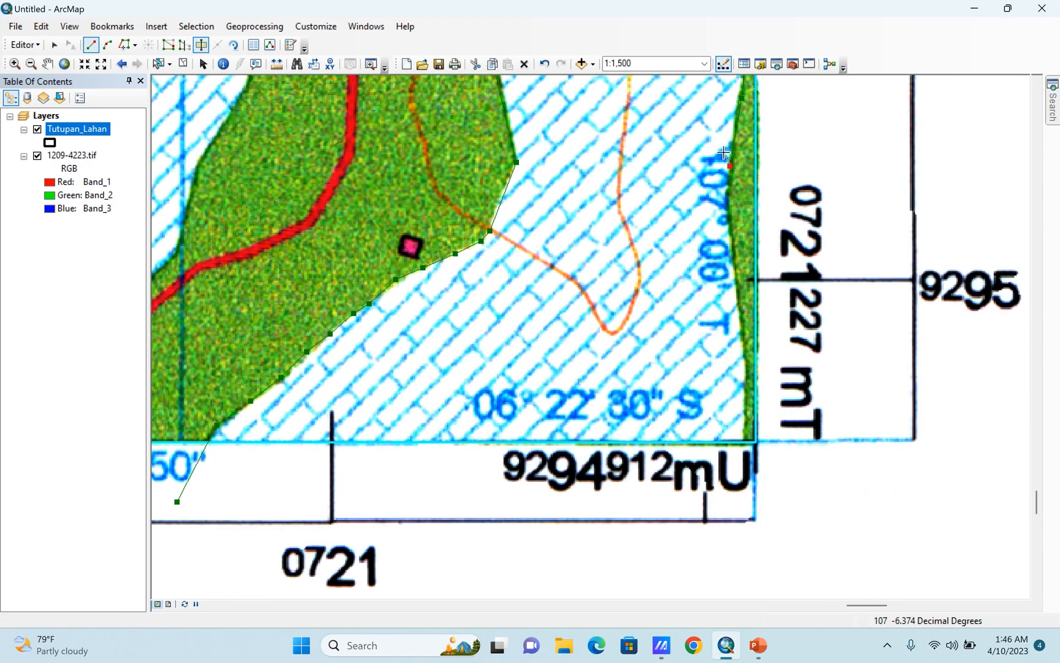
pyautogui.click(706, 63)
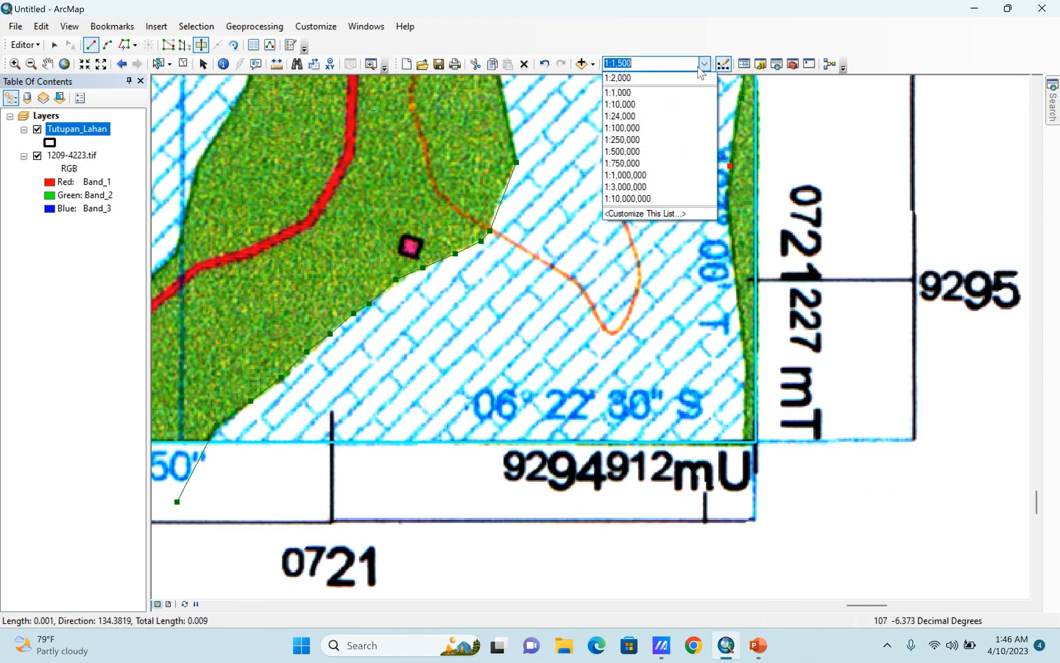
pyautogui.click(649, 75)
pyautogui.click(693, 263)
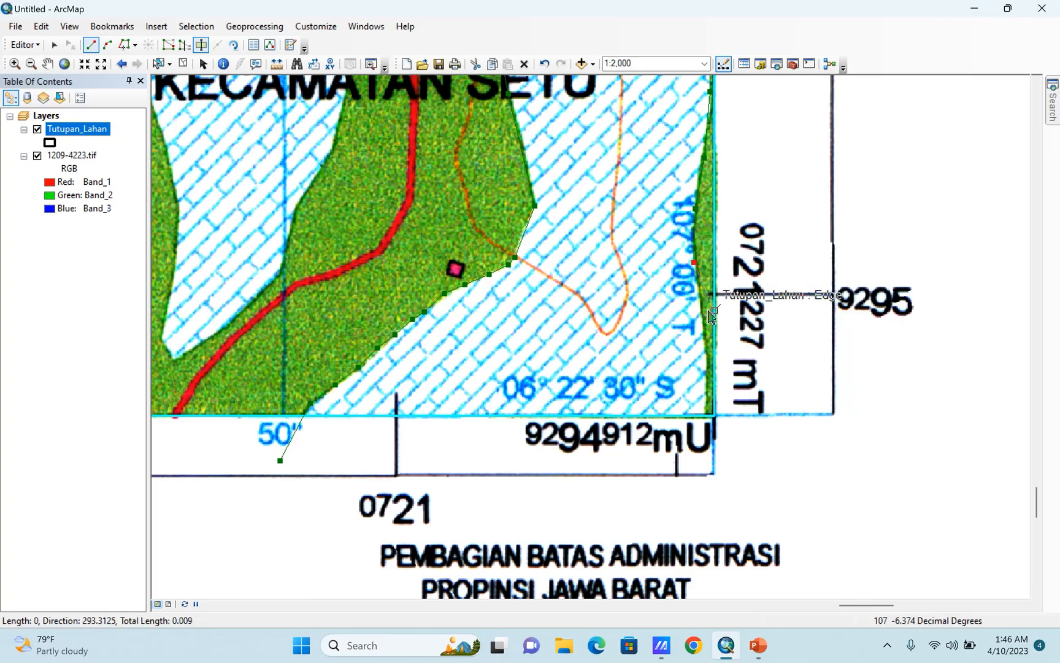
pyautogui.click(706, 316)
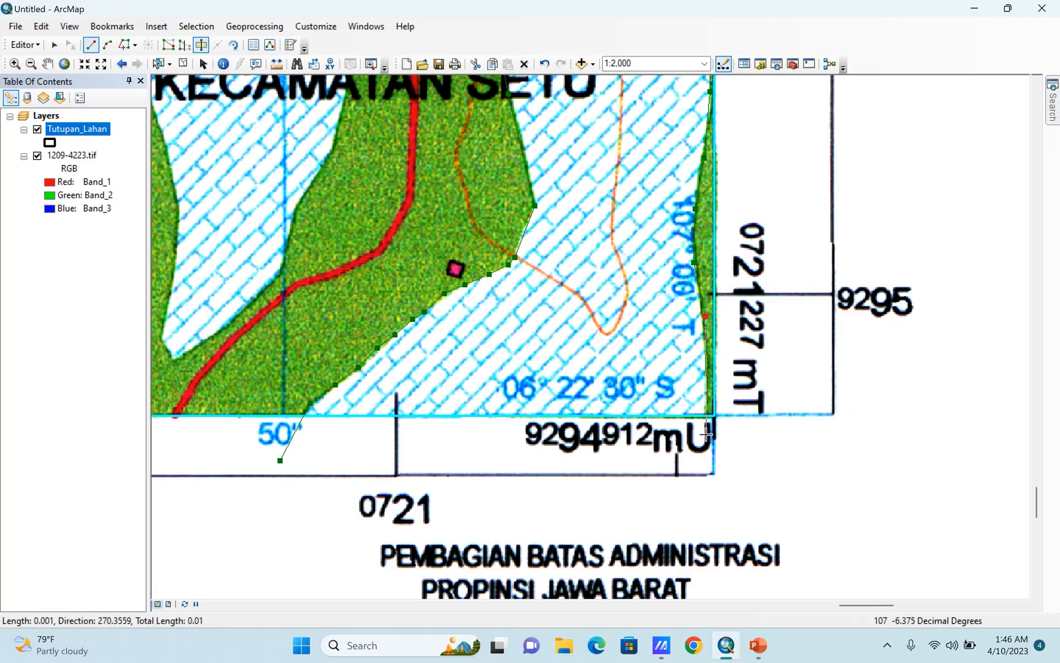
pyautogui.doubleClick(707, 433)
# Hide the 1209-4223.tif scan and examine the outlines of the cut Tutupan_Lahan polygons.
pyautogui.scroll(6, 782, 462)
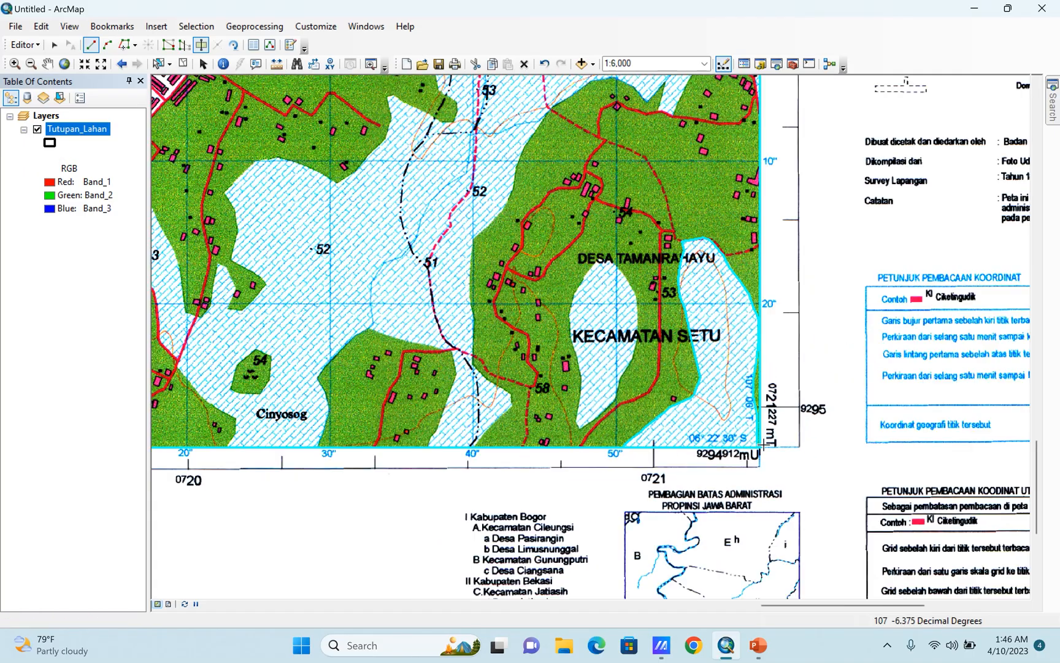
pyautogui.click(37, 156)
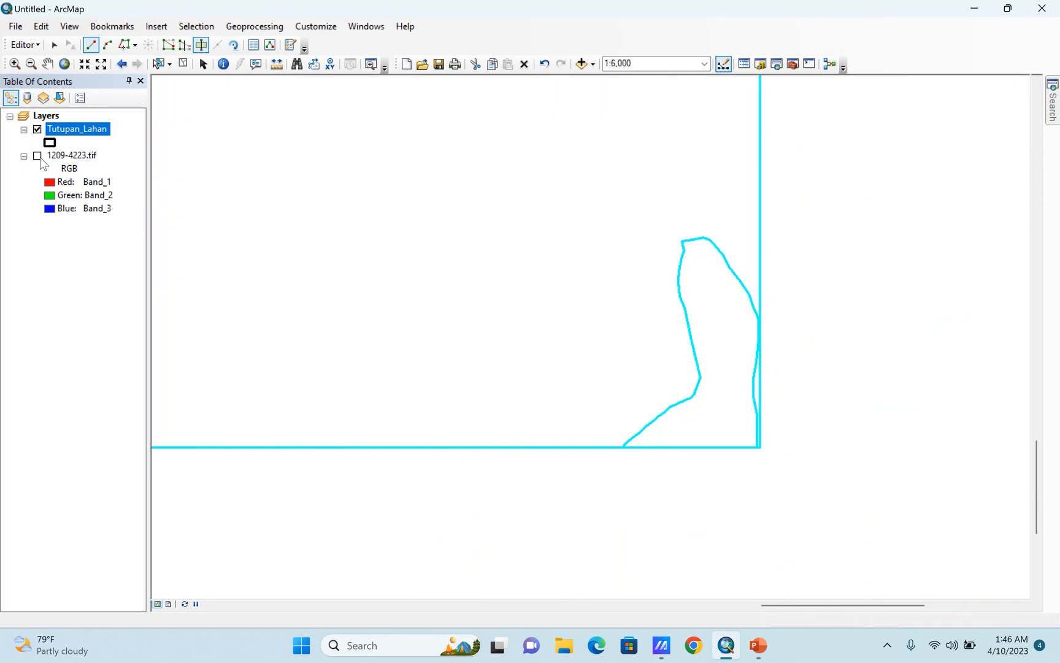
pyautogui.scroll(4, 696, 518)
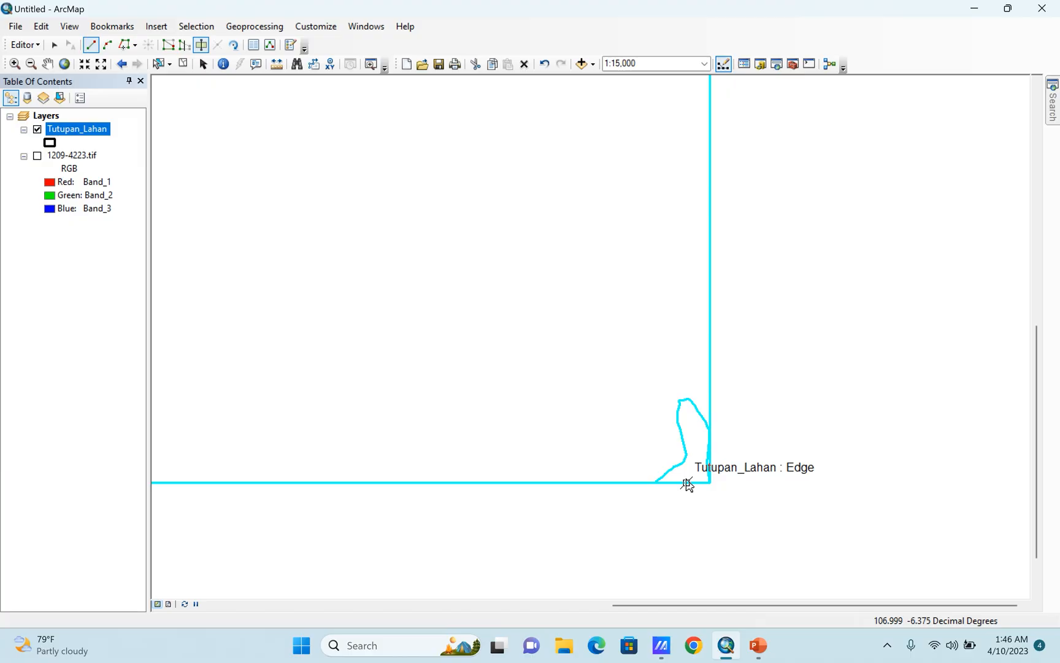
# Show the 1209-4223.tif scan briefly to compare it with the cut polygon outlines, and hide it again.
pyautogui.scroll(-3, 688, 489)
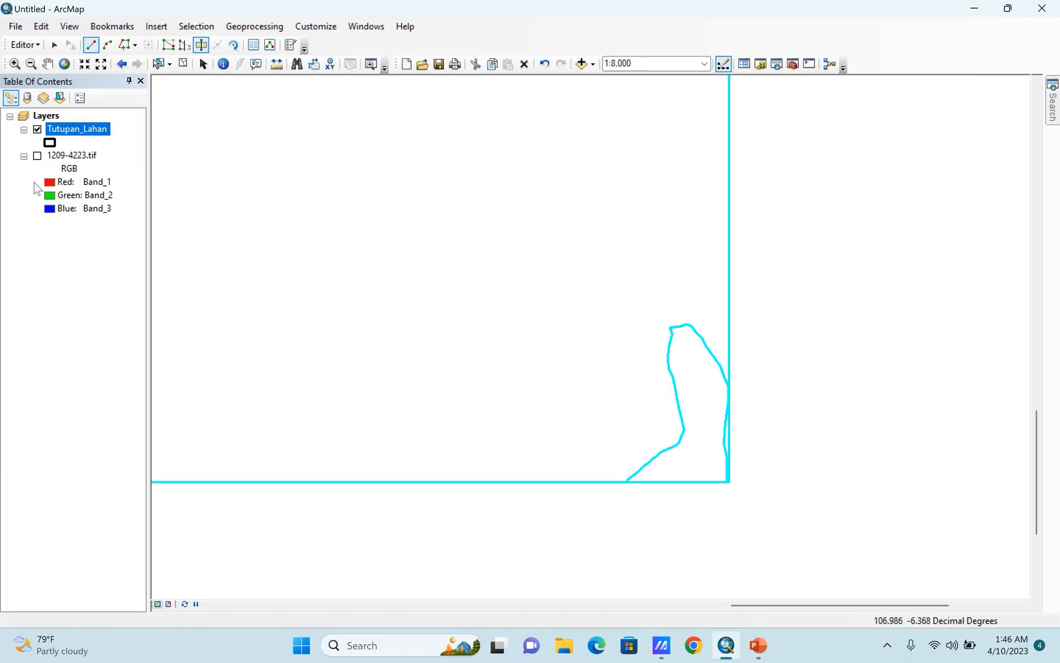
pyautogui.click(37, 156)
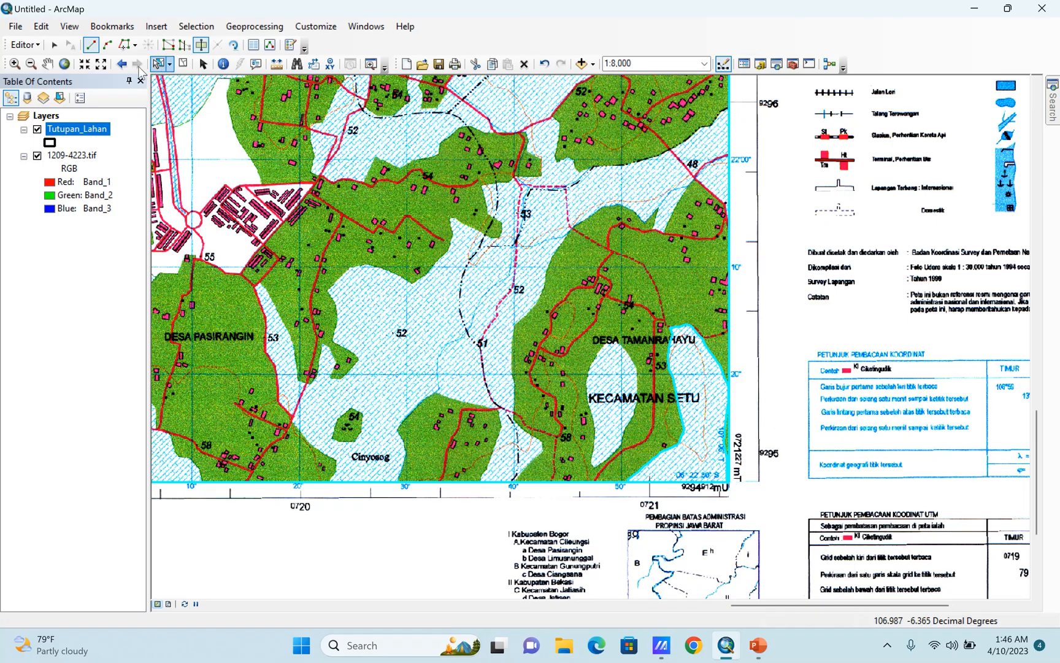
pyautogui.click(37, 155)
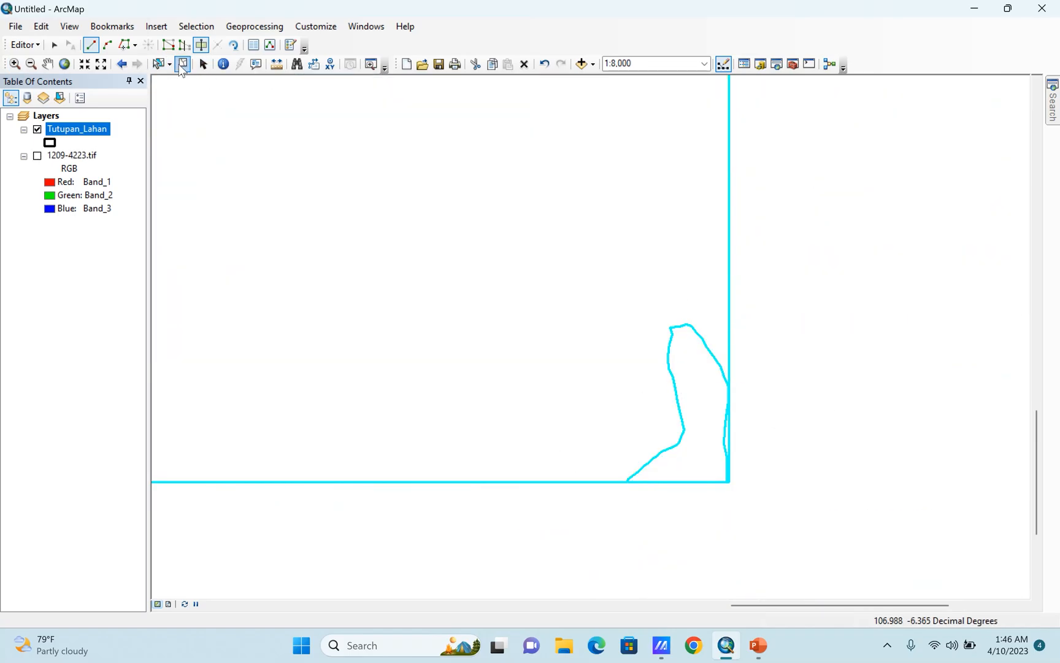
# Select the cut corner polygon and then the large remaining Tutupan_Lahan polygon, and turn the 1209-4223.tif scan back on.
pyautogui.click(158, 64)
pyautogui.click(696, 433)
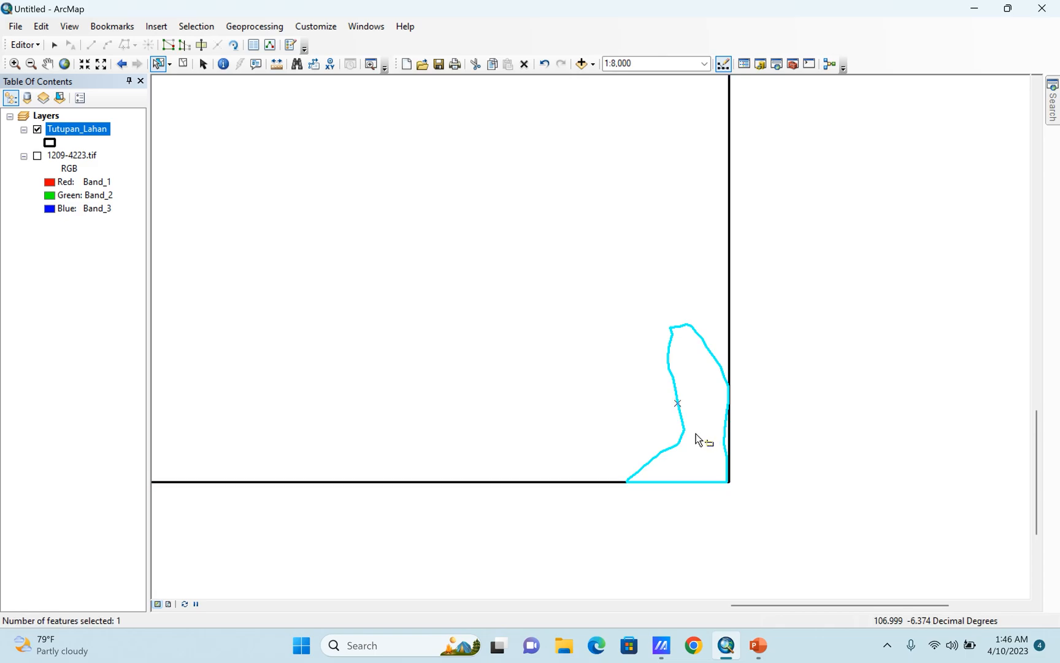
pyautogui.click(591, 357)
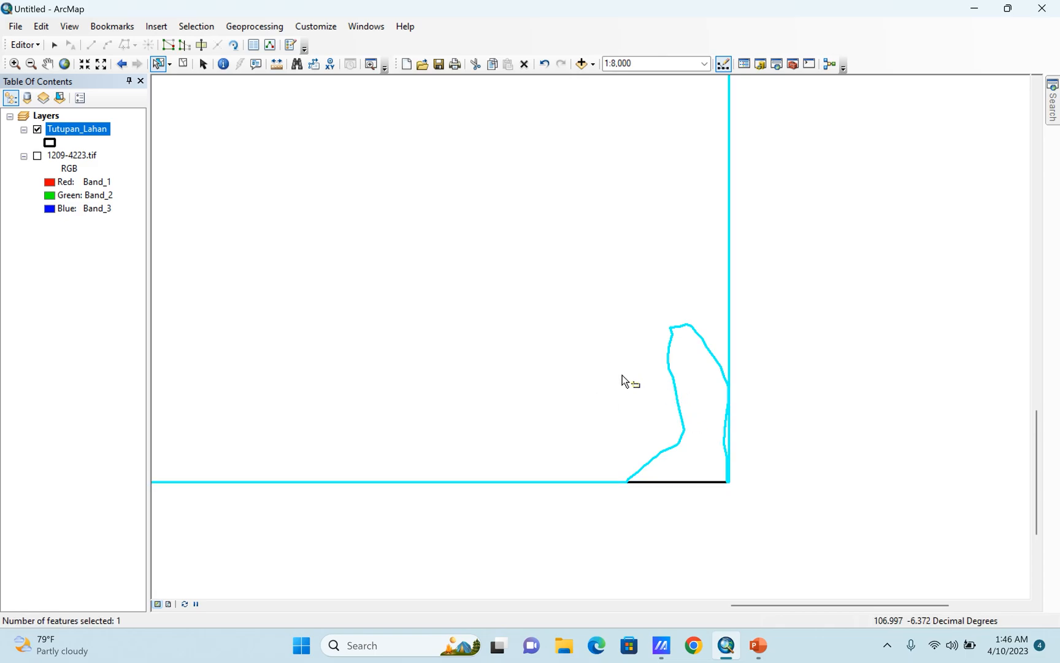
pyautogui.click(37, 156)
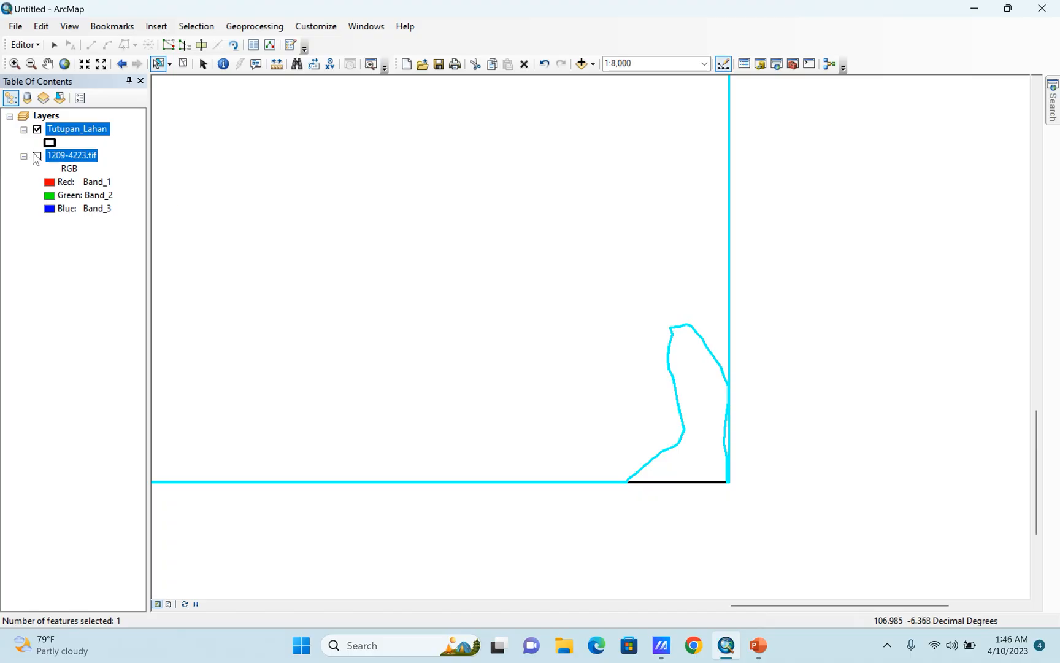
pyautogui.scroll(-2, 562, 441)
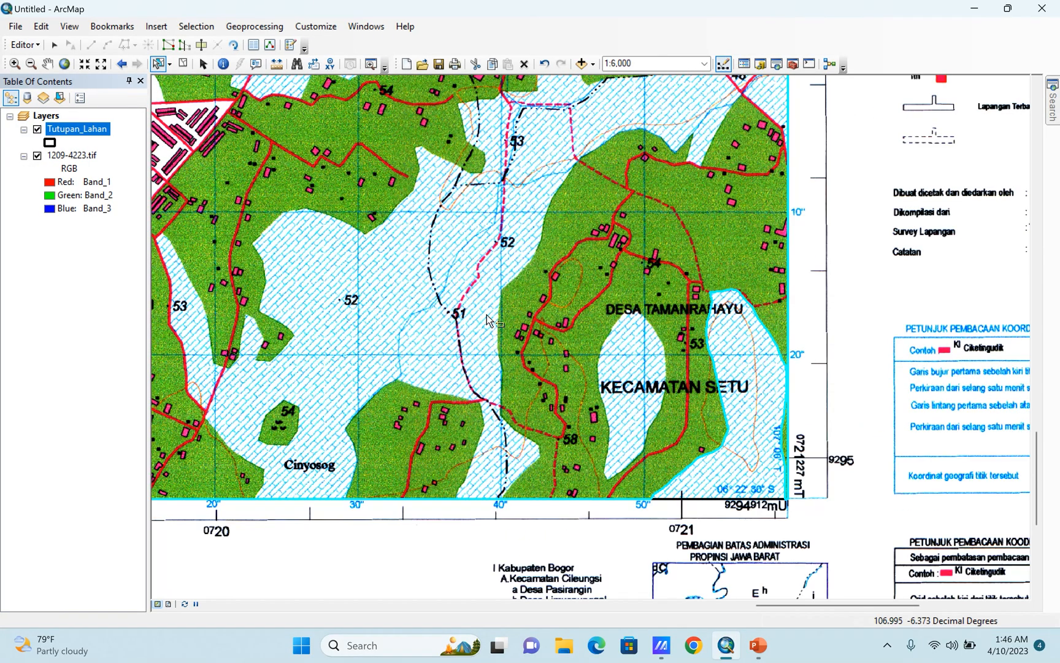
# At scale 1:2,000, start a new polygon cut below the frame's lower edge near 40" and trace northeast to the hatched area's eastern tip.
pyautogui.click(199, 47)
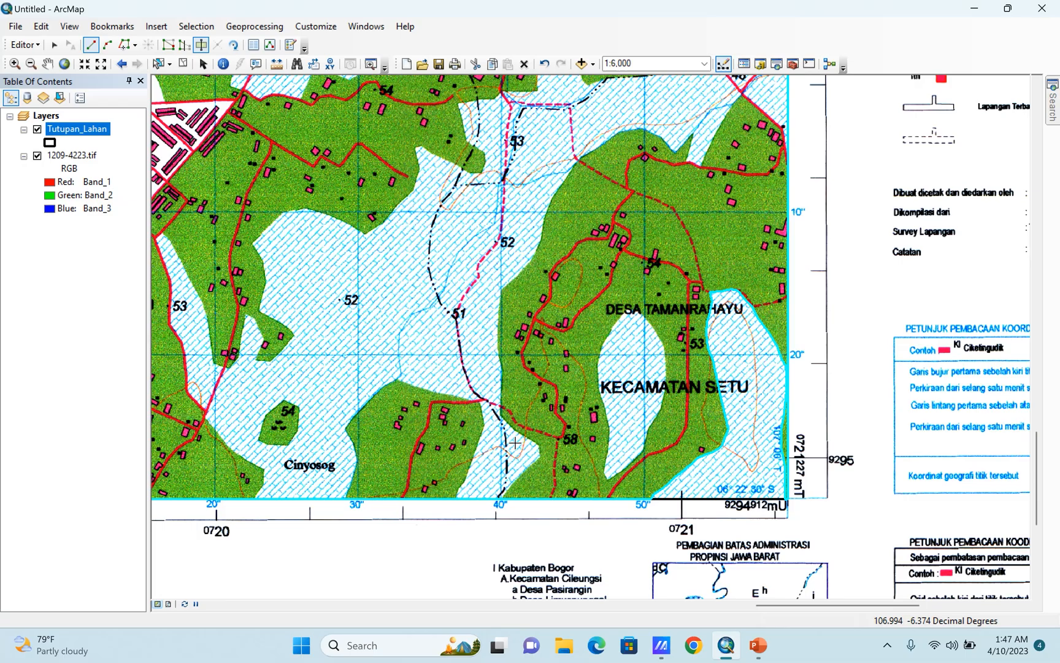
pyautogui.scroll(-3, 544, 466)
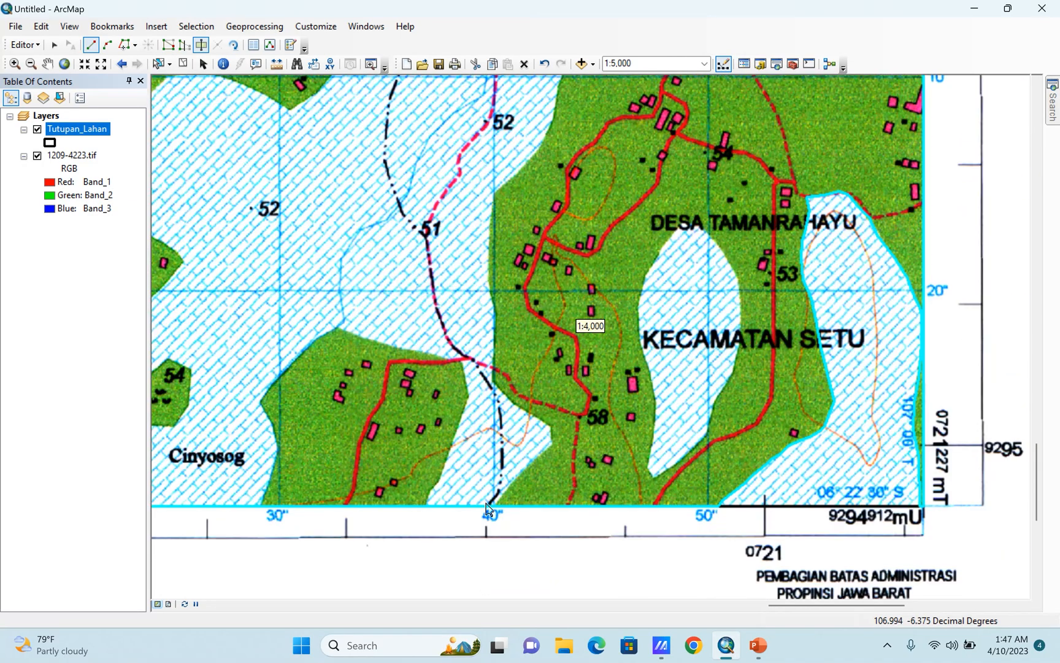
pyautogui.scroll(-1, 498, 557)
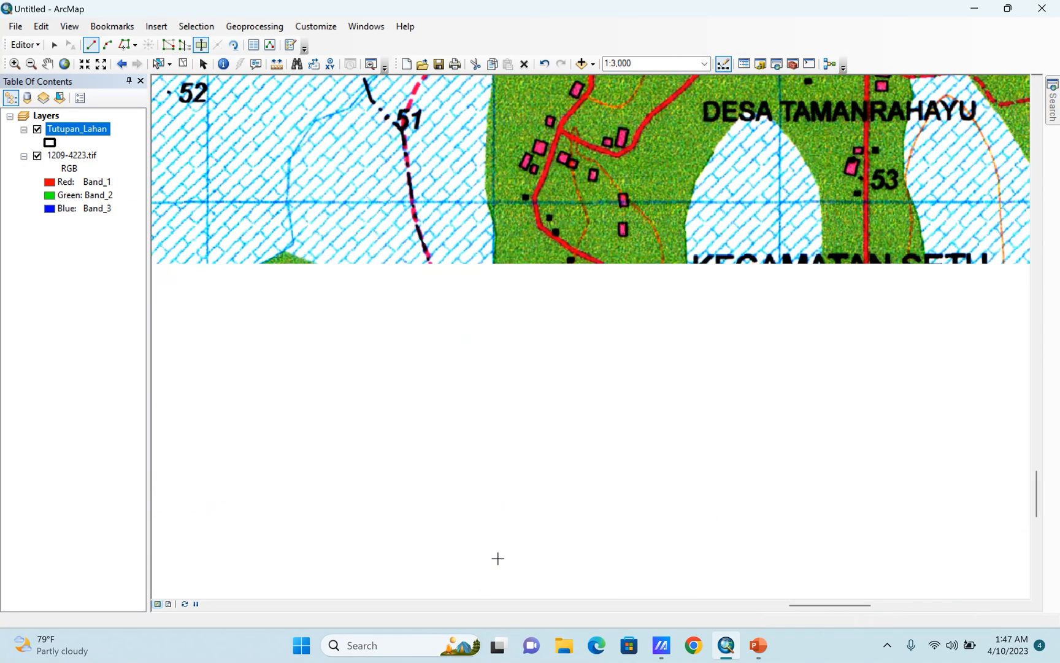
pyautogui.scroll(-1, 498, 557)
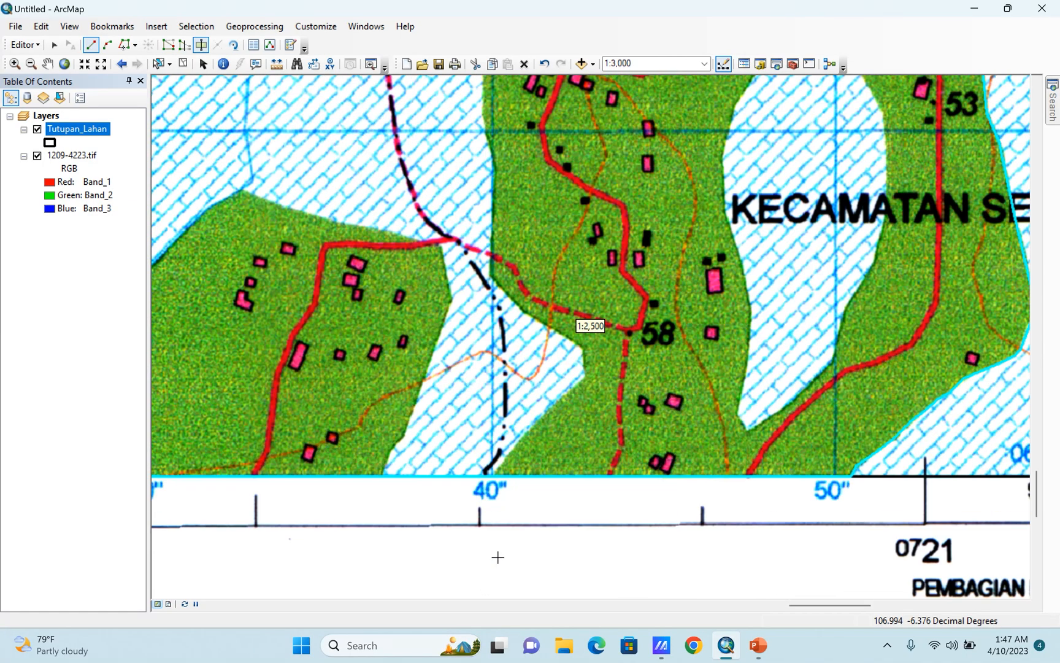
pyautogui.click(704, 63)
pyautogui.click(622, 79)
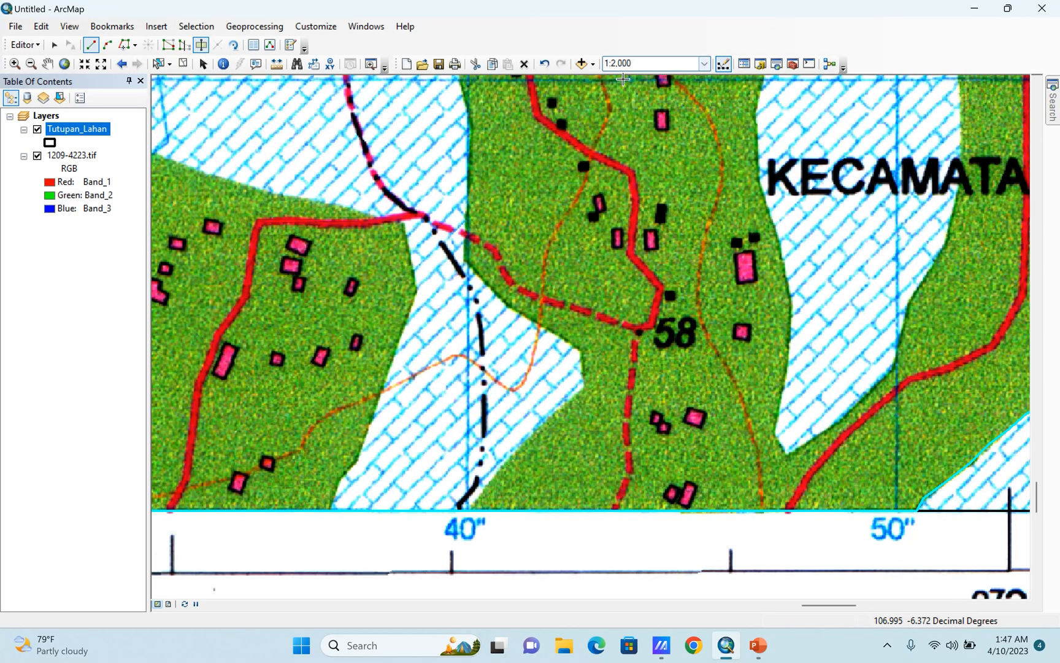
pyautogui.click(443, 547)
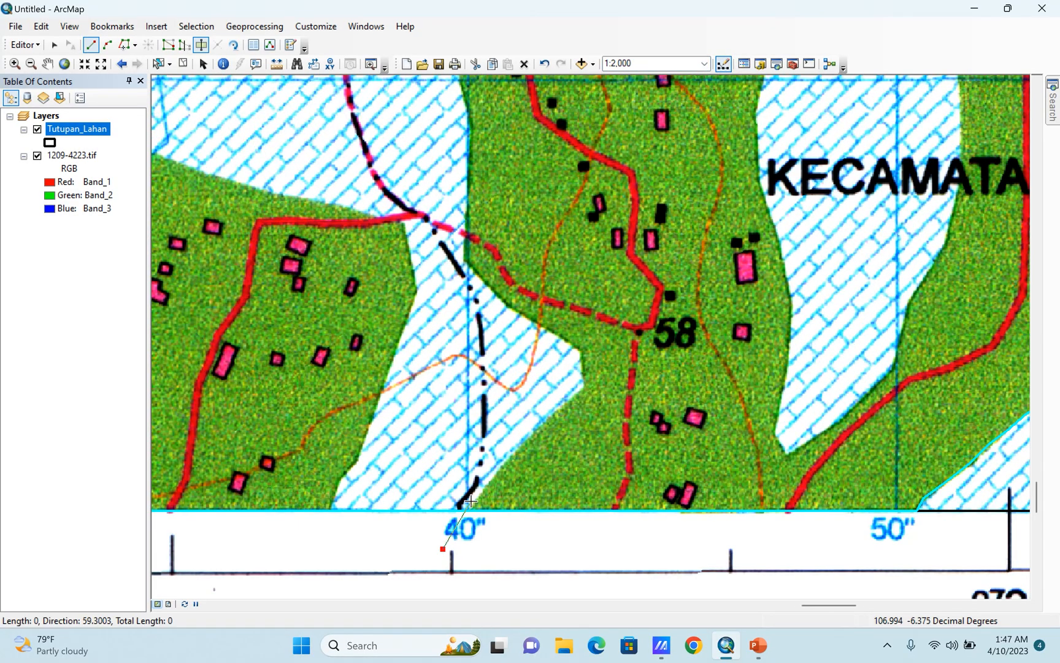
pyautogui.click(478, 495)
pyautogui.click(539, 424)
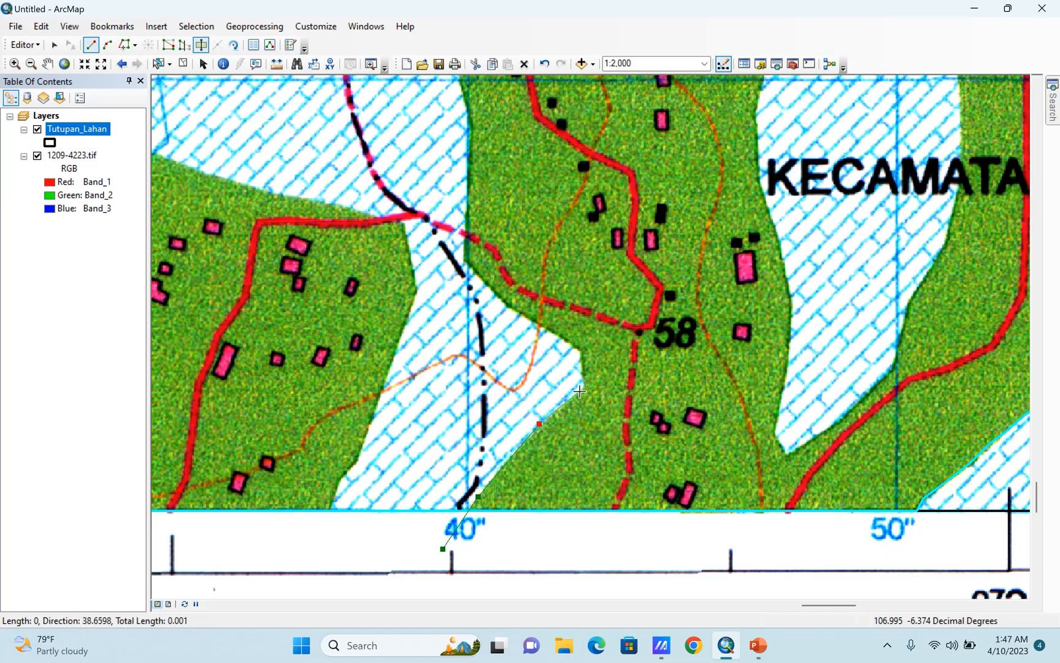
pyautogui.click(582, 388)
# Continue the cut line northwest from the hatched tip and north along the green area's western boundary, past spot height 51.
pyautogui.click(532, 324)
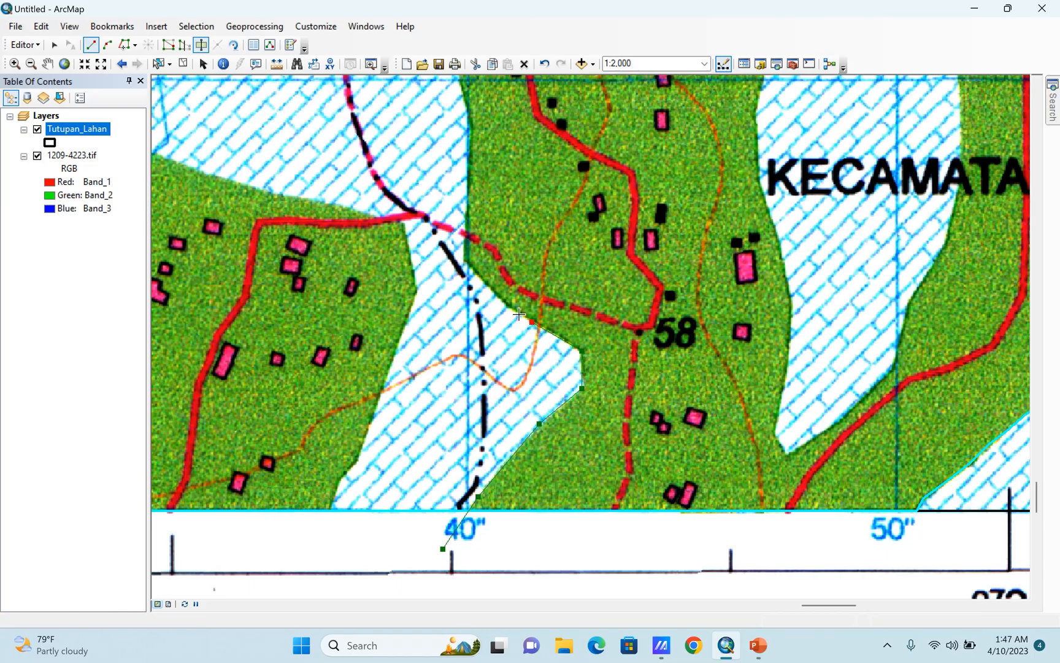
pyautogui.click(465, 262)
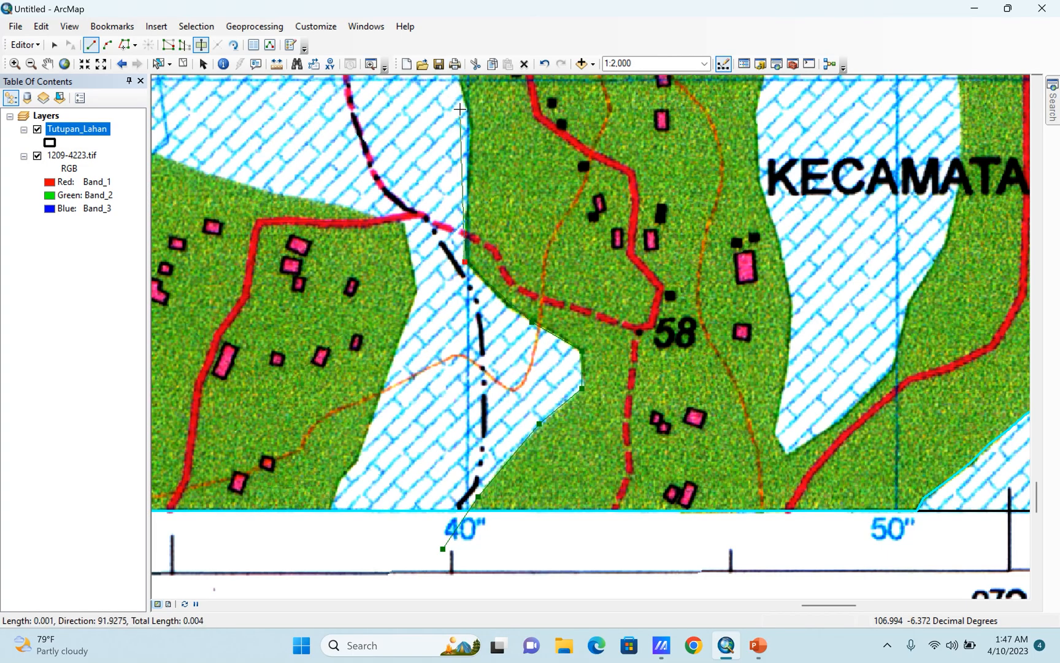
pyautogui.click(470, 128)
pyautogui.moveTo(524, 186); pyautogui.dragTo(530, 415)
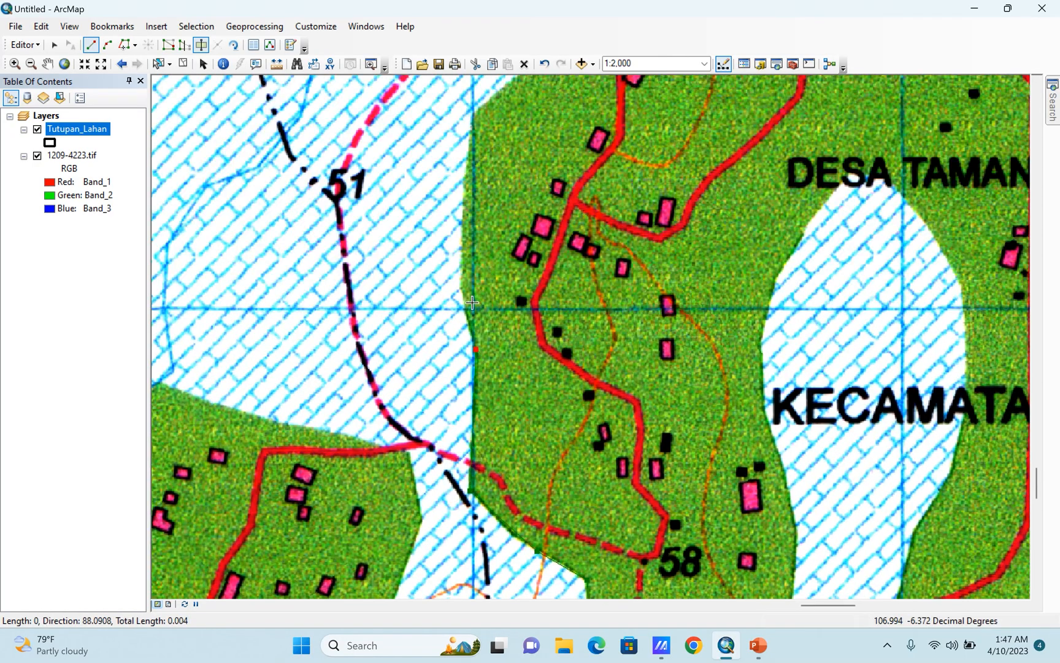
pyautogui.click(464, 300)
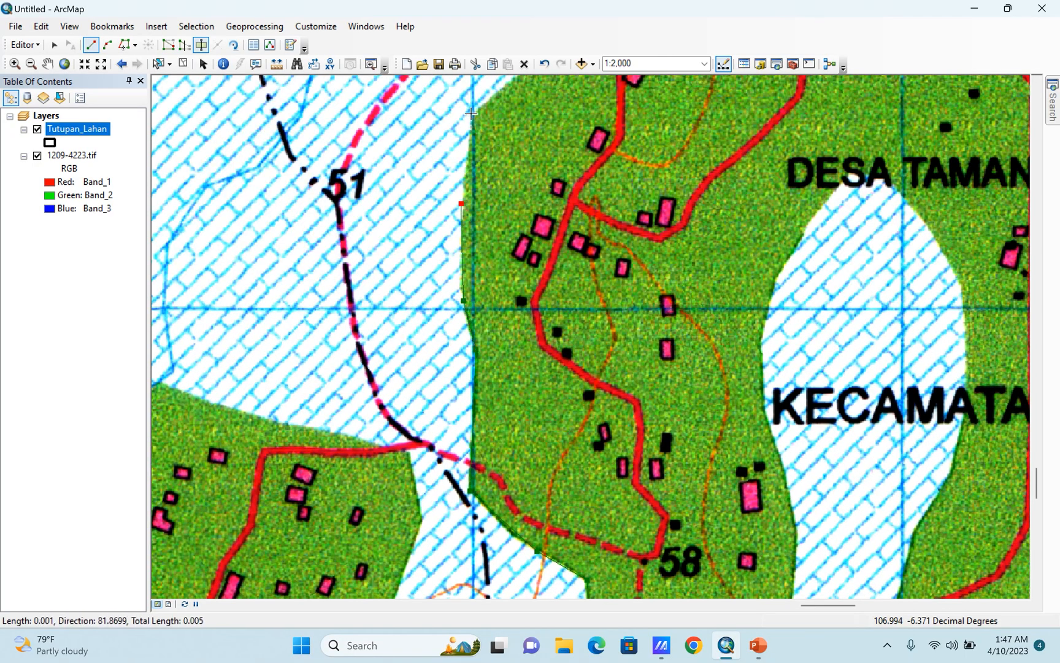
pyautogui.click(475, 117)
# Extend the cut line northeast along the curved green boundary east of spot height 52.
pyautogui.moveTo(515, 121); pyautogui.dragTo(420, 461)
pyautogui.click(435, 404)
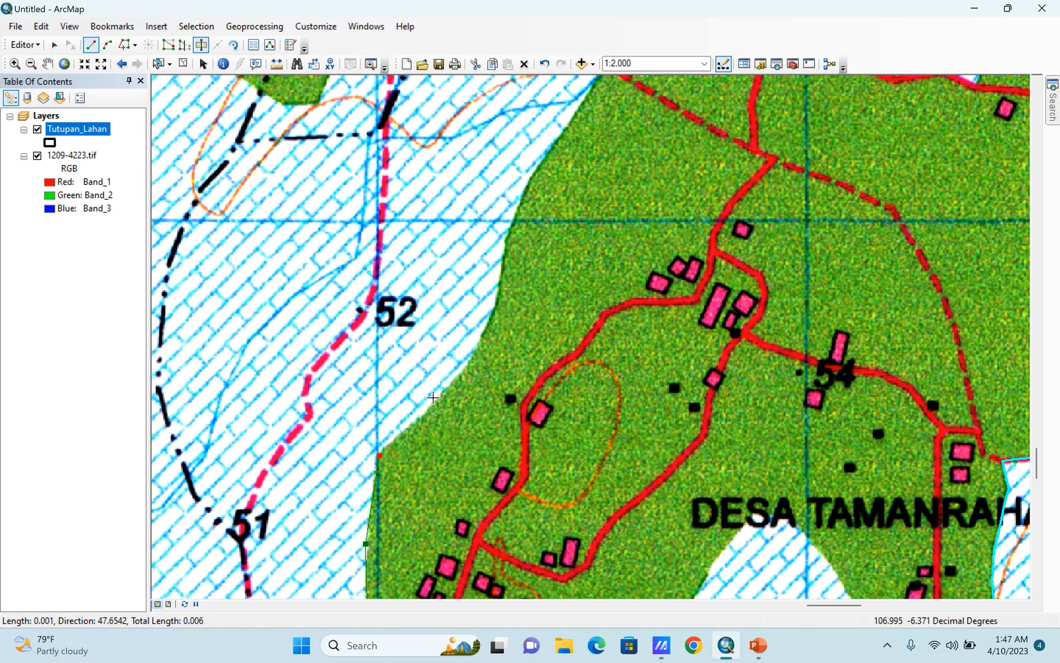
pyautogui.click(470, 362)
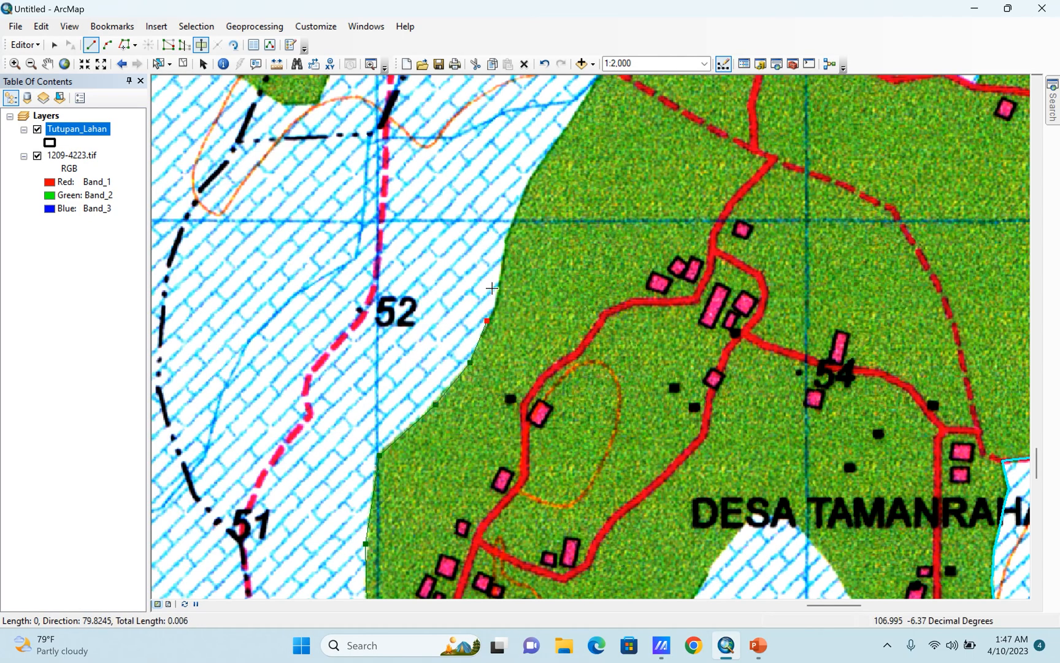
pyautogui.click(513, 223)
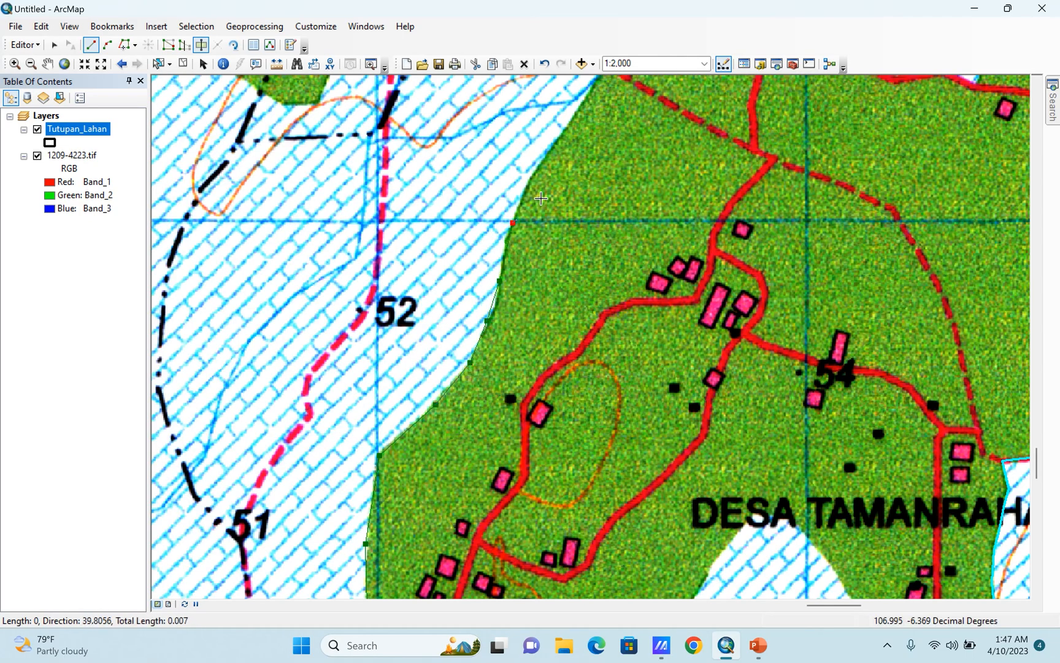
pyautogui.click(540, 165)
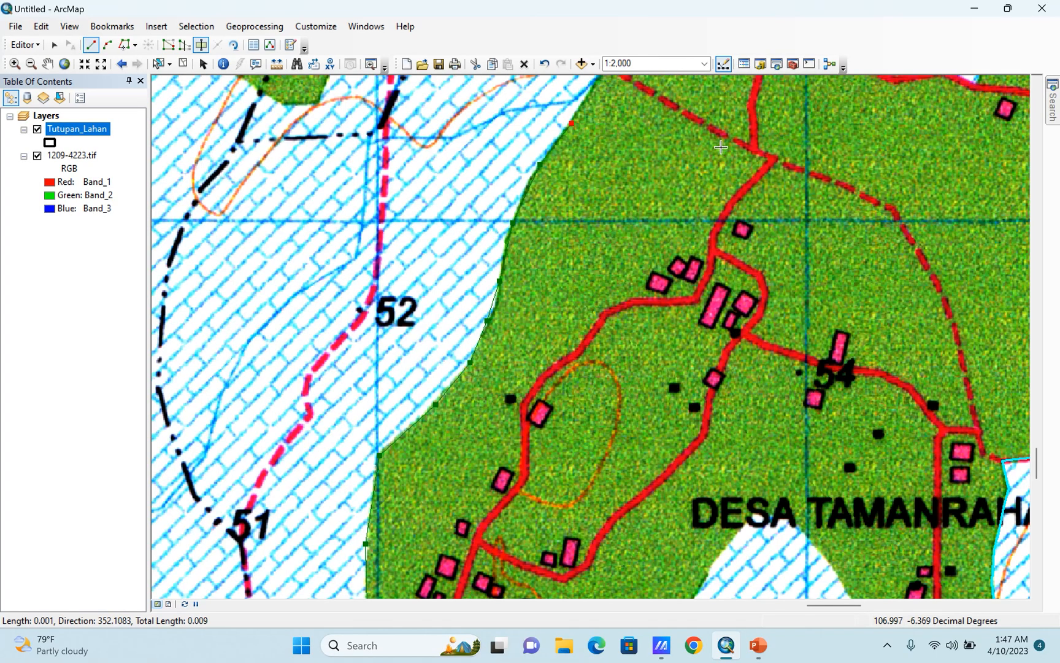
# Trace the cut line over the green area's rounded northern edge and down to the notch on its eastern side.
pyautogui.moveTo(717, 148); pyautogui.dragTo(659, 476)
pyautogui.click(569, 380)
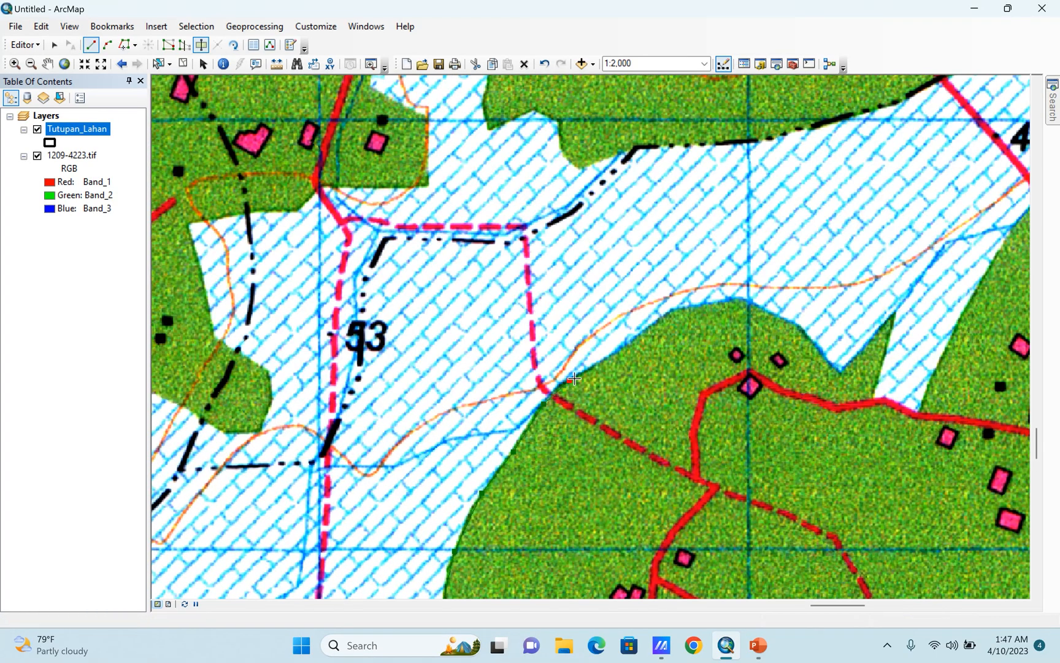
pyautogui.click(640, 331)
pyautogui.click(667, 310)
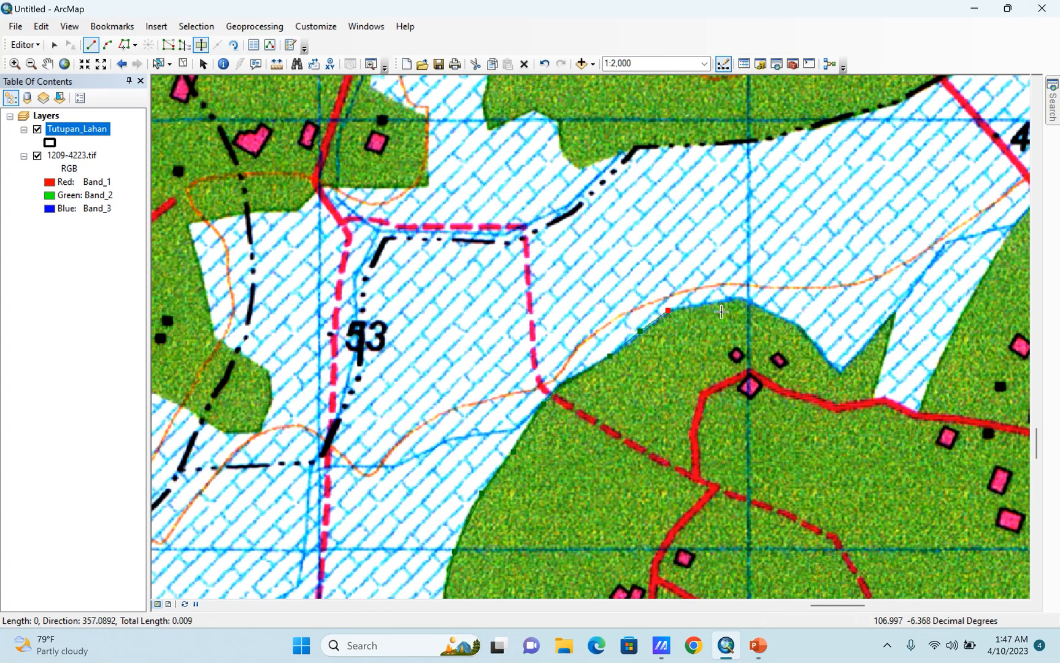
pyautogui.click(738, 298)
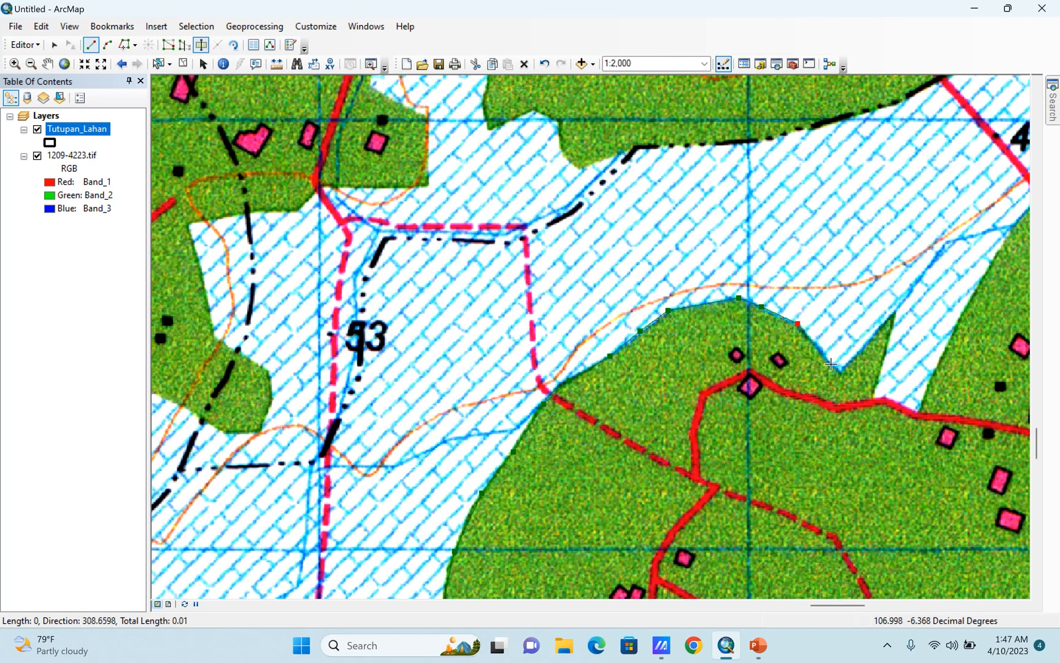
pyautogui.click(838, 370)
# Trace the cut line around the narrow green spike, across the hatched inlet's base at the road, and up the inlet's eastern side.
pyautogui.click(896, 312)
pyautogui.click(871, 398)
pyautogui.click(881, 399)
pyautogui.click(915, 415)
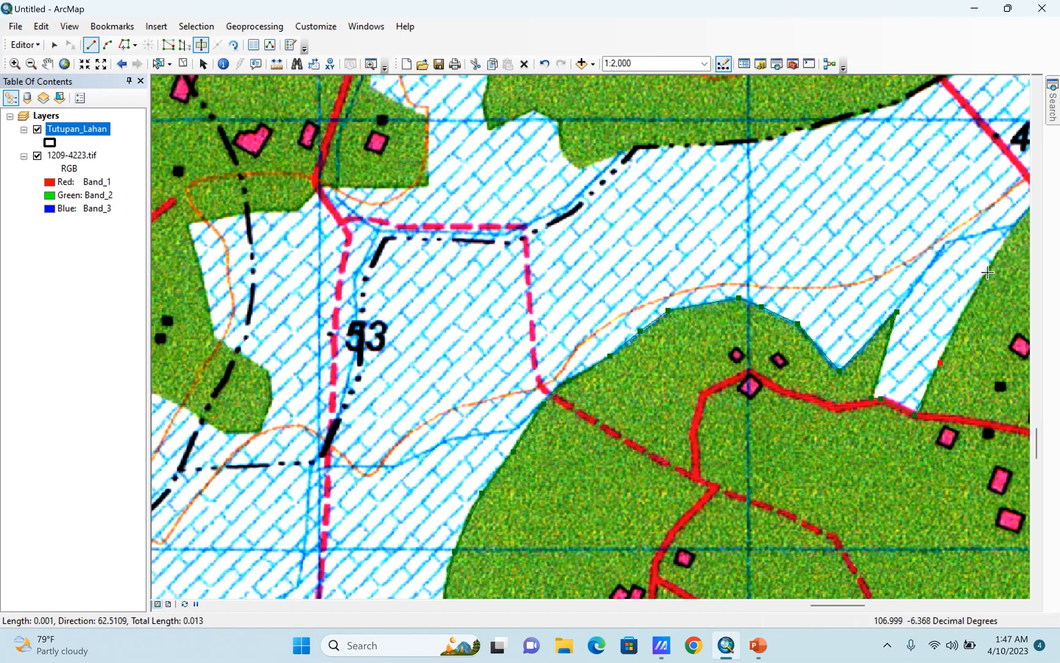
pyautogui.click(987, 272)
# Extend the cut line to the road junction near spot height 48, follow the red road to the frame's eastern edge, and finish the cut.
pyautogui.moveTo(982, 308); pyautogui.dragTo(573, 426)
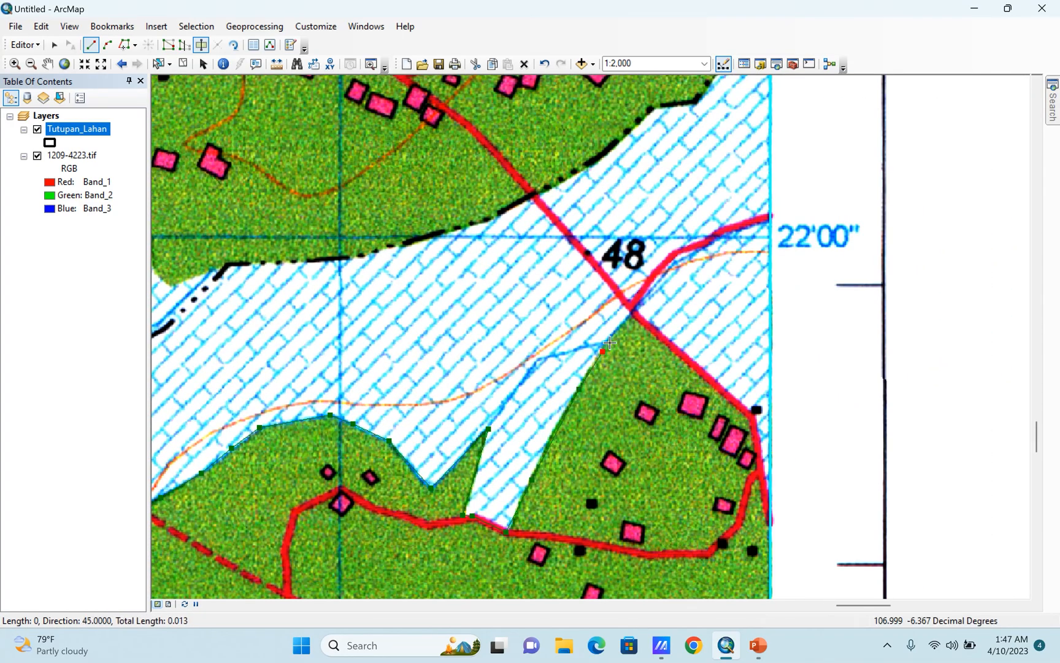
pyautogui.click(631, 313)
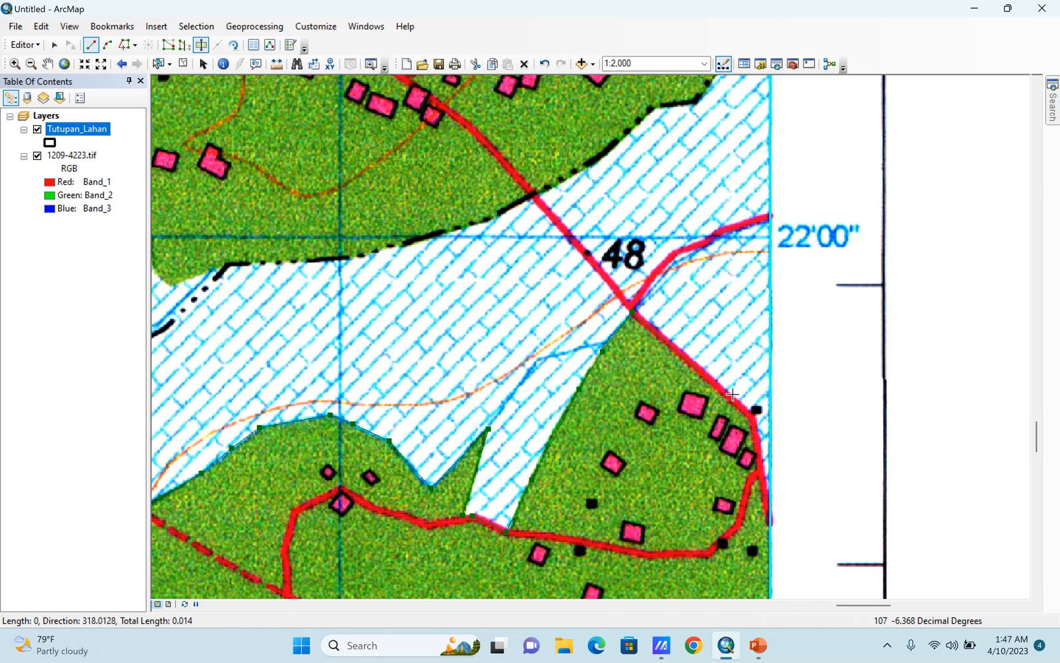
pyautogui.click(752, 414)
pyautogui.click(769, 526)
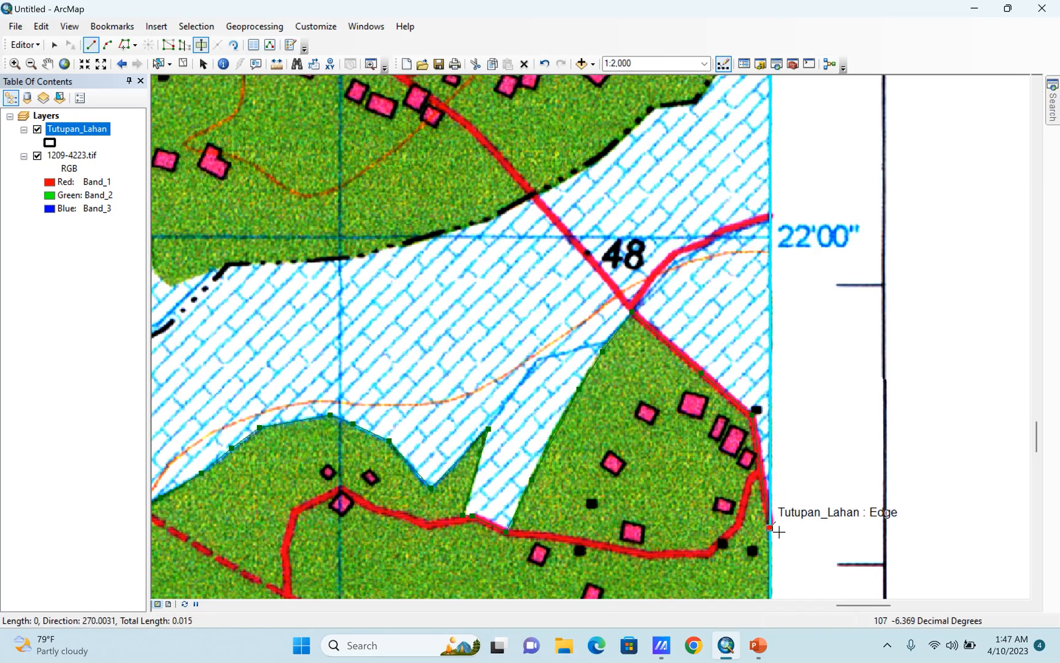
pyautogui.press('F2')
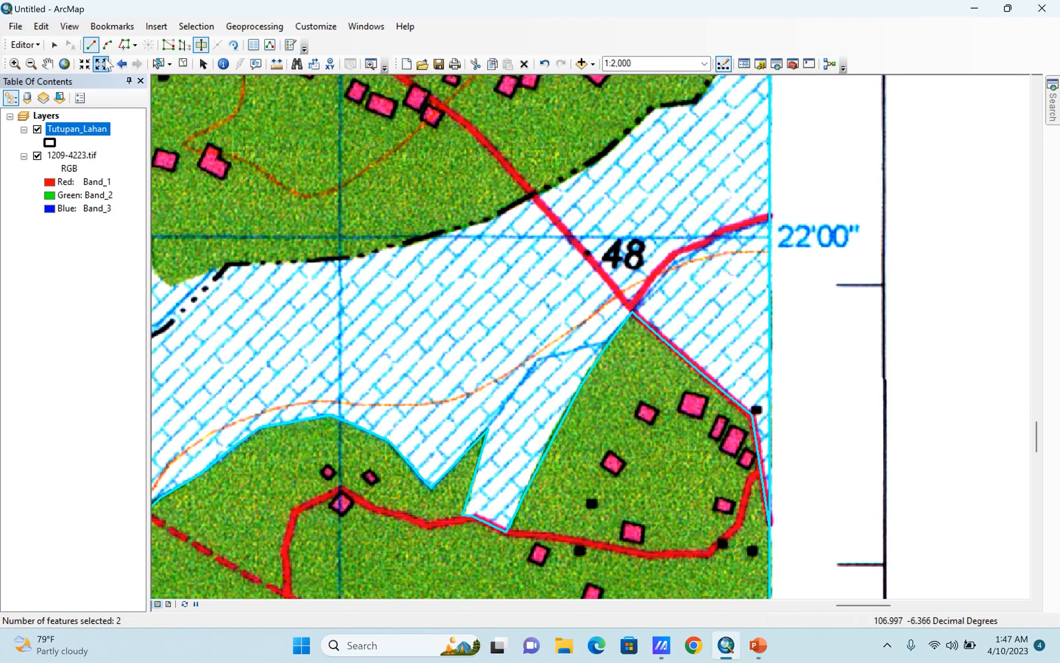
# Examine the newly cut green polygon from its northern edge down to the enclosed hatched area at Kecamatan Setu.
pyautogui.click(54, 69)
pyautogui.moveTo(675, 462); pyautogui.dragTo(755, 188)
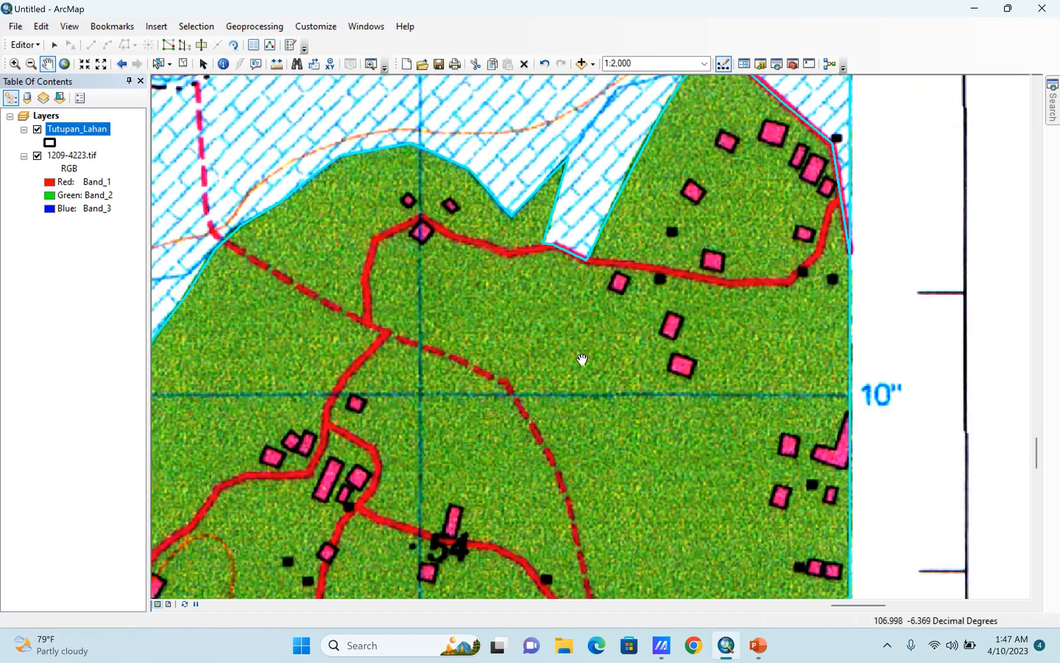
pyautogui.moveTo(593, 441); pyautogui.dragTo(776, 64)
pyautogui.moveTo(603, 386); pyautogui.dragTo(539, 142)
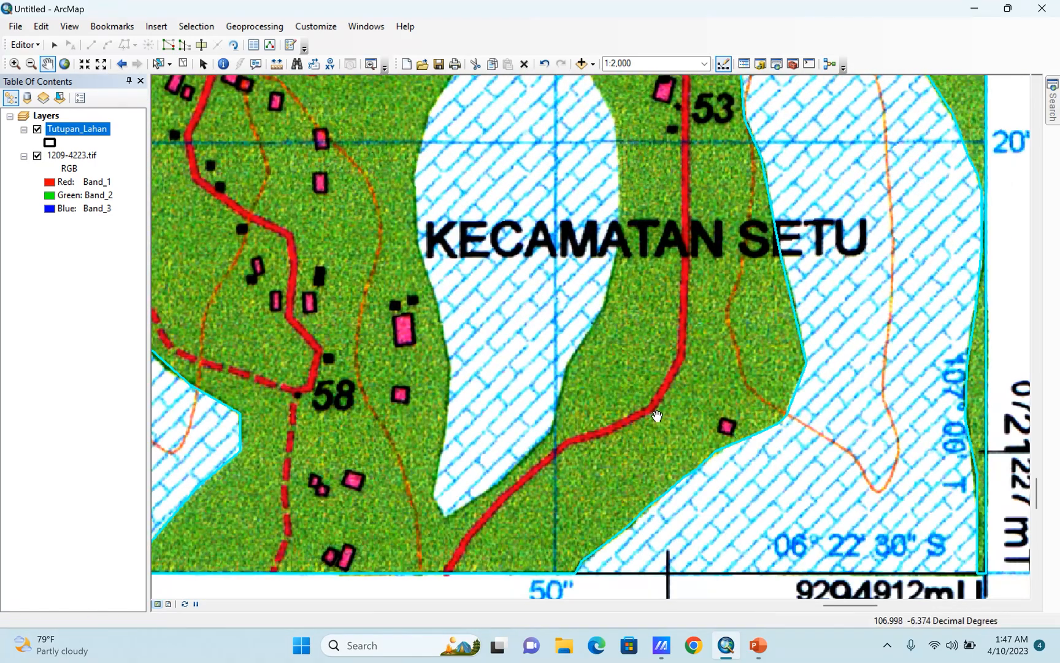
pyautogui.scroll(-3, 623, 452)
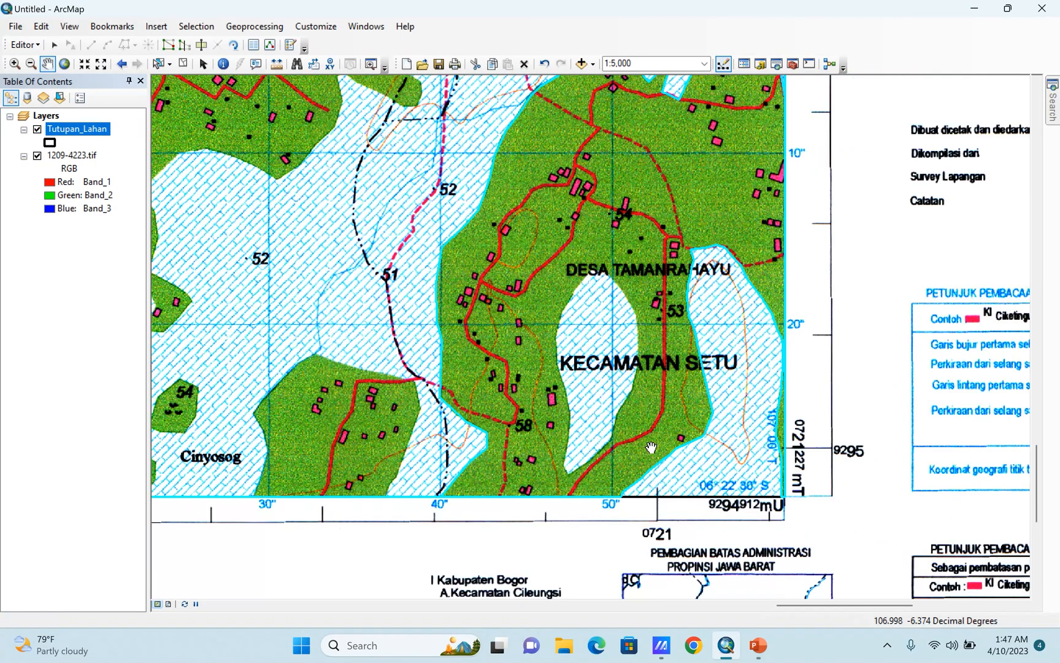
pyautogui.scroll(2, 580, 449)
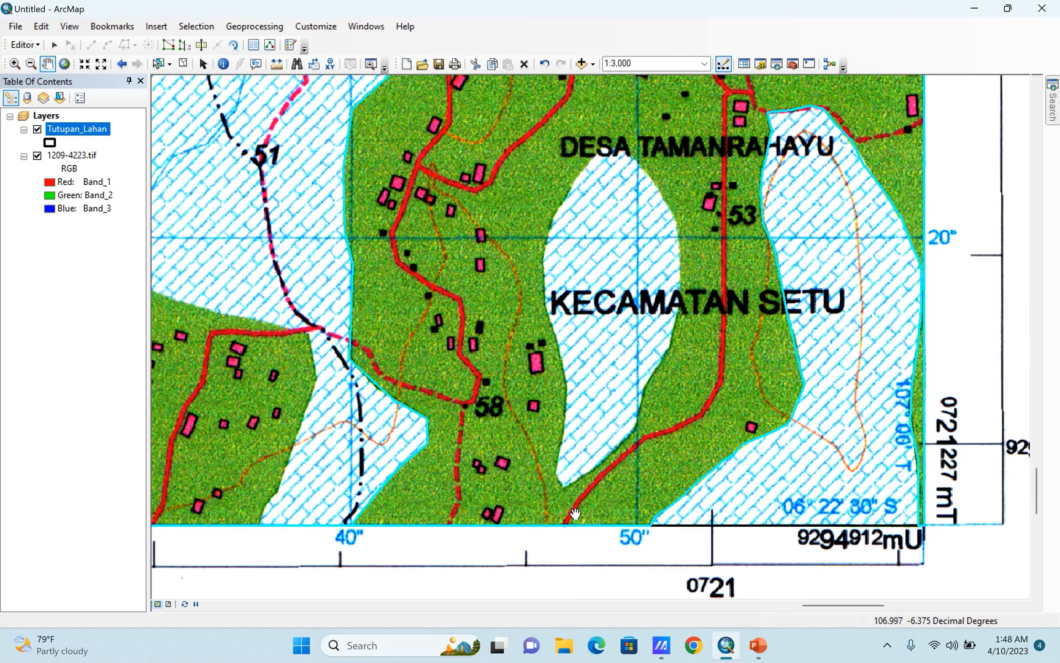
pyautogui.scroll(-1, 579, 519)
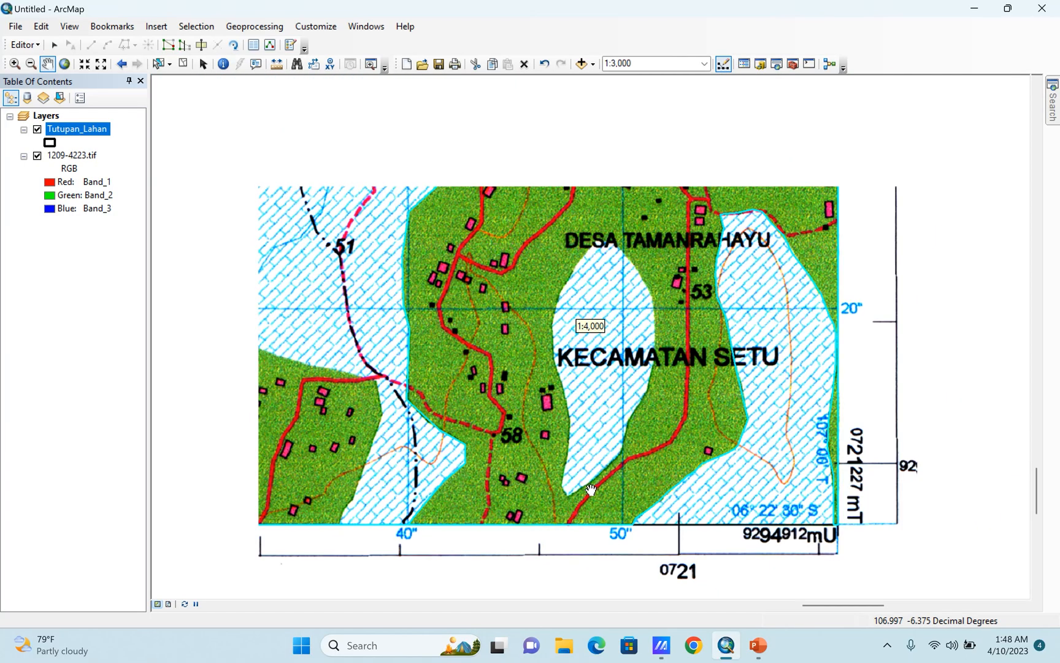
# Hide the scanned map 1209-4223.tif to check the cut outlines on their own, and show it again.
pyautogui.scroll(1, 596, 443)
pyautogui.scroll(-3, 605, 368)
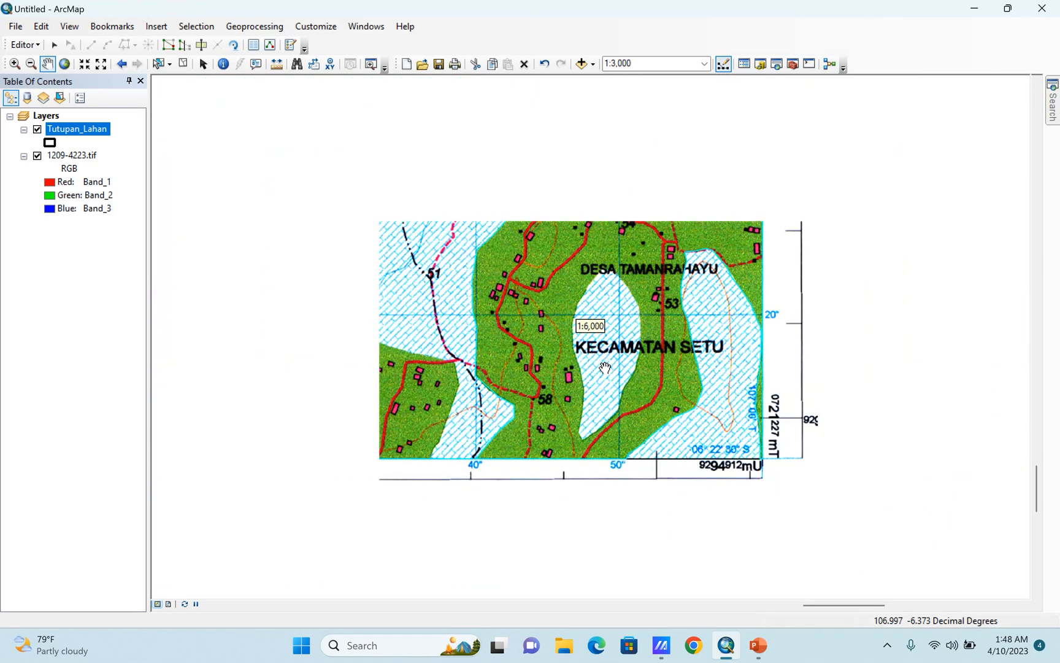
pyautogui.click(37, 156)
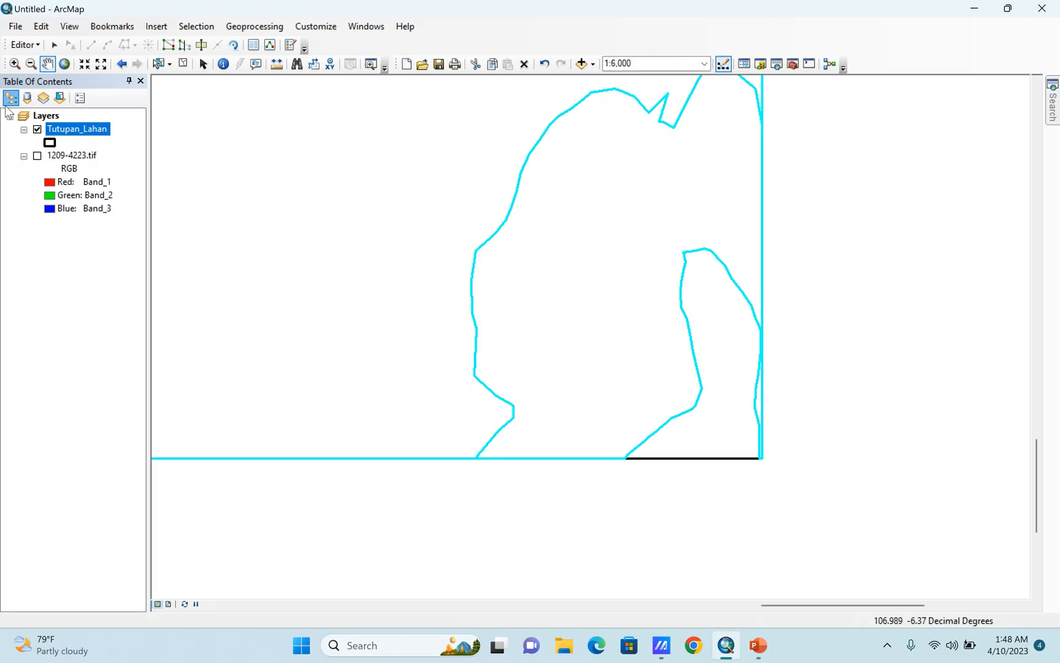
pyautogui.click(39, 156)
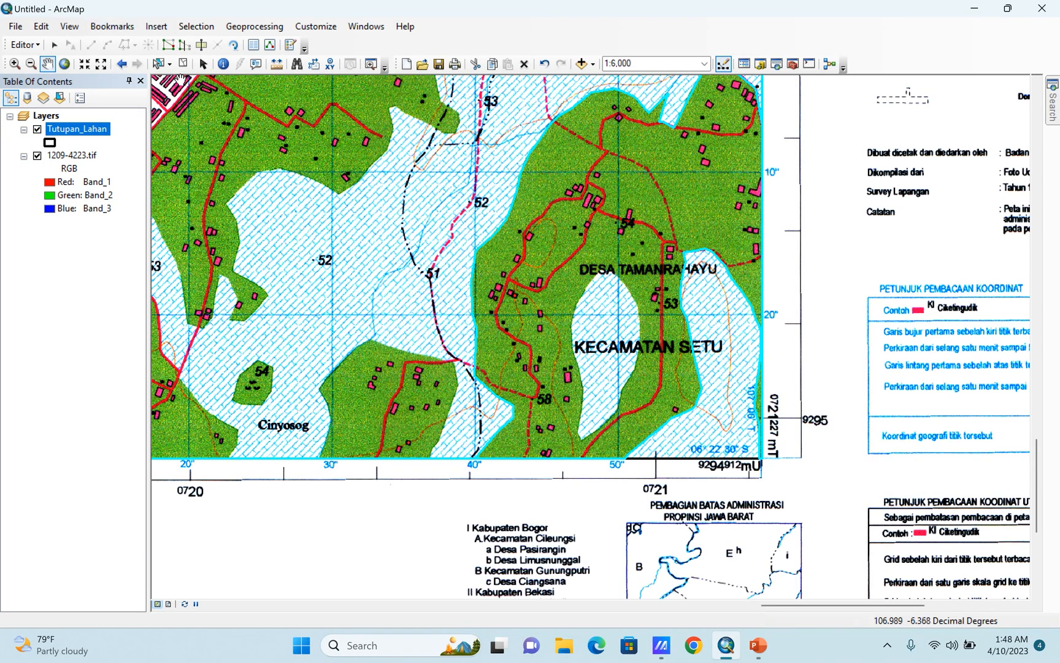
# Select the green polygon around Desa Tamanrahayu and start a cut line at the southern tip of the enclosed hatched area.
pyautogui.click(158, 64)
pyautogui.click(597, 238)
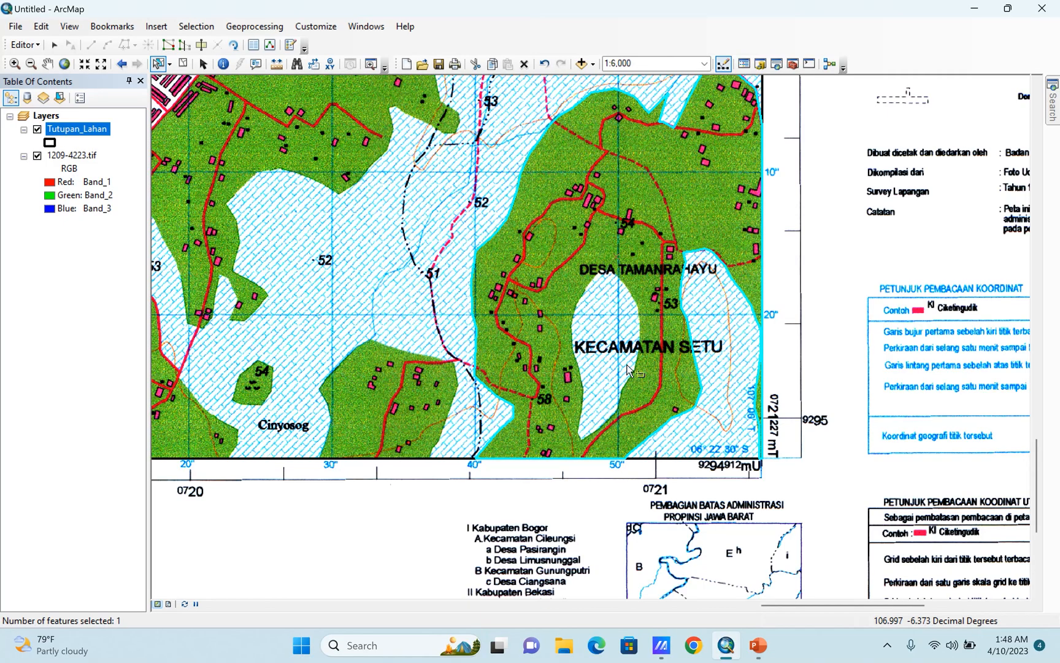
pyautogui.scroll(2, 620, 416)
pyautogui.click(200, 45)
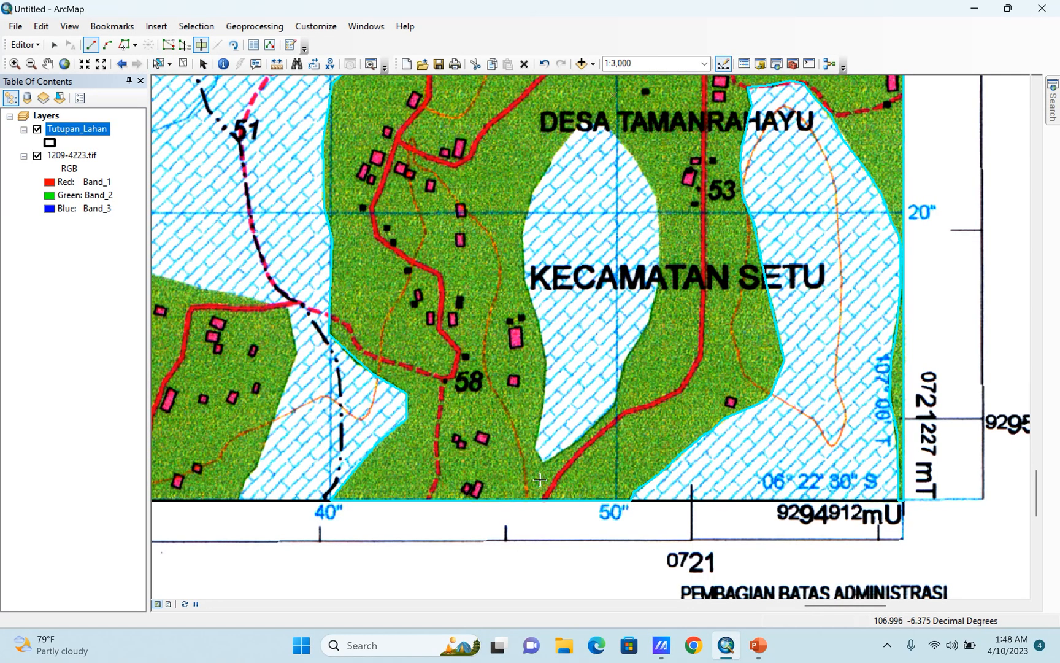
pyautogui.scroll(2, 531, 465)
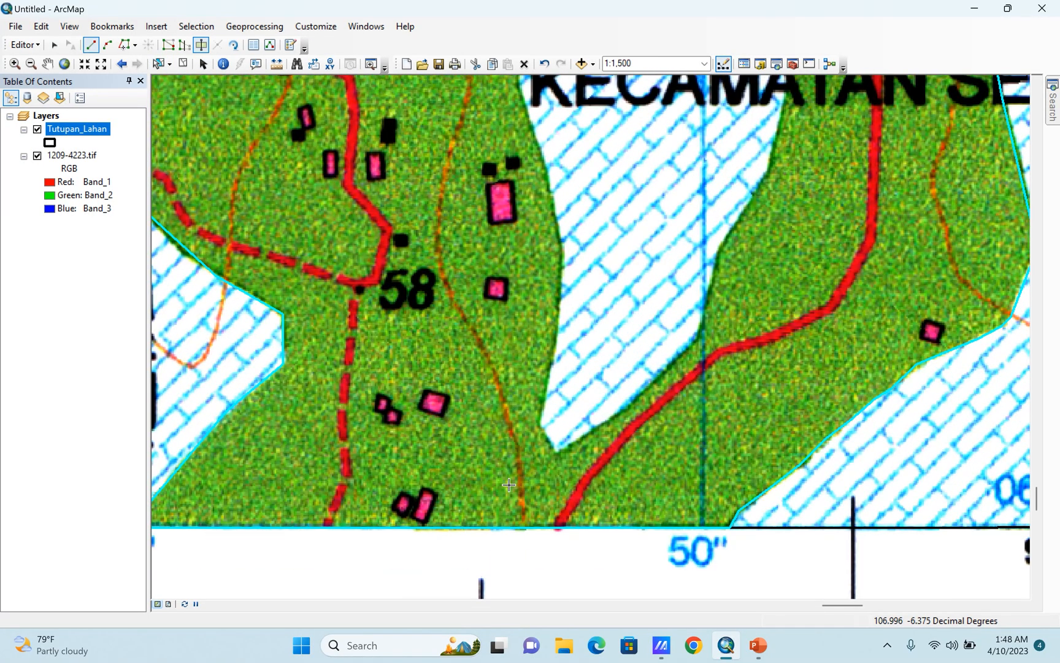
pyautogui.click(493, 490)
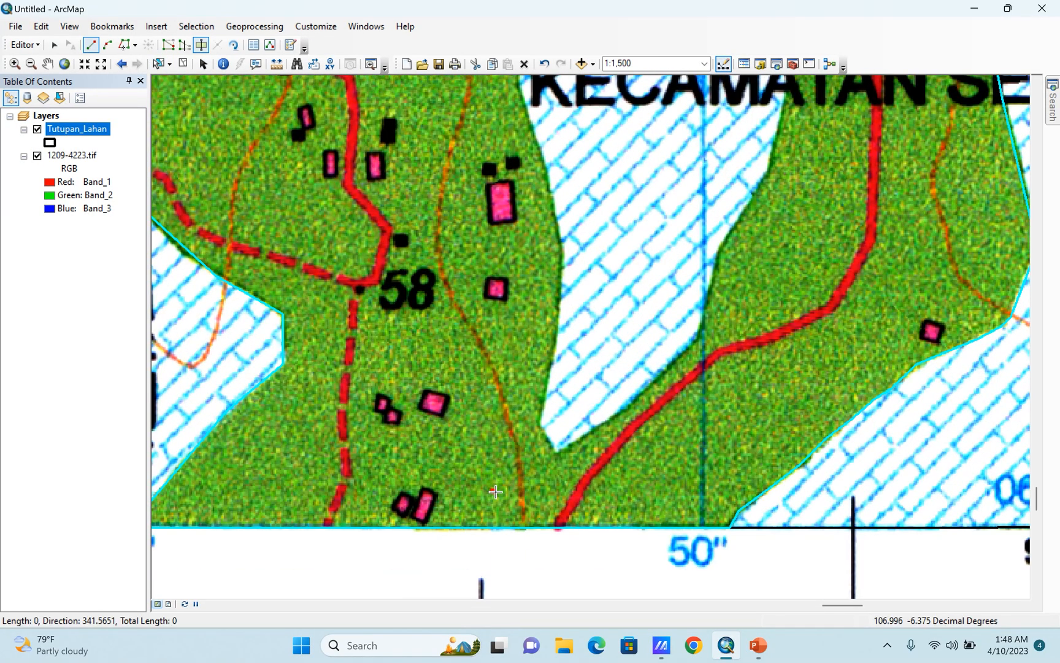
pyautogui.click(555, 454)
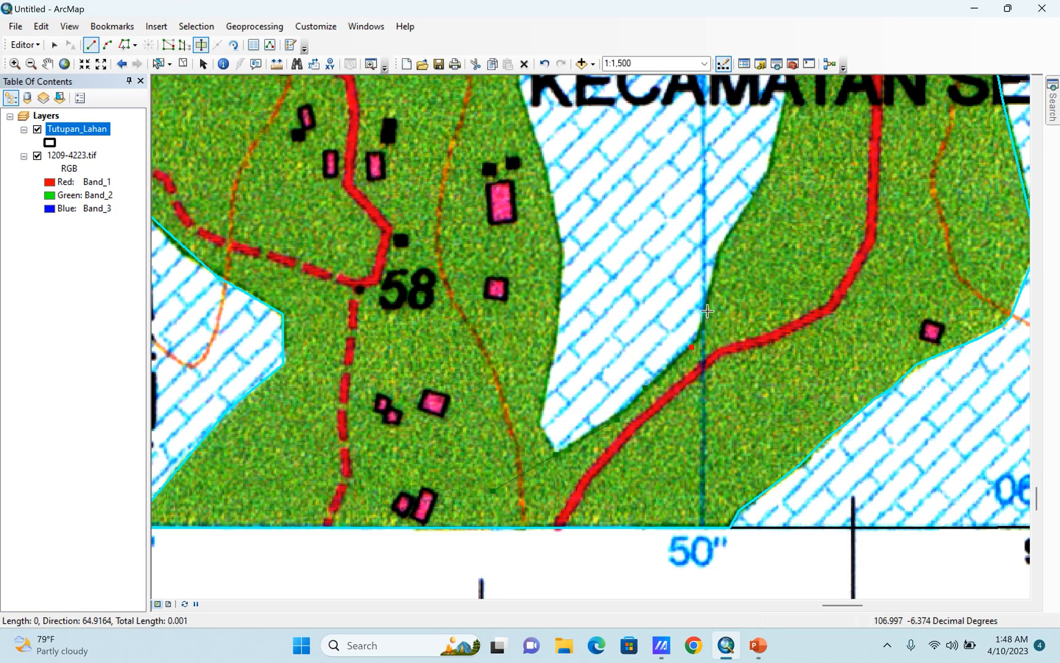
# Trace the cut line up the eastern side of the enclosed hatched area to its northern tip at the Desa Tamanrahayu label.
pyautogui.click(751, 204)
pyautogui.click(779, 119)
pyautogui.moveTo(795, 206); pyautogui.dragTo(666, 561)
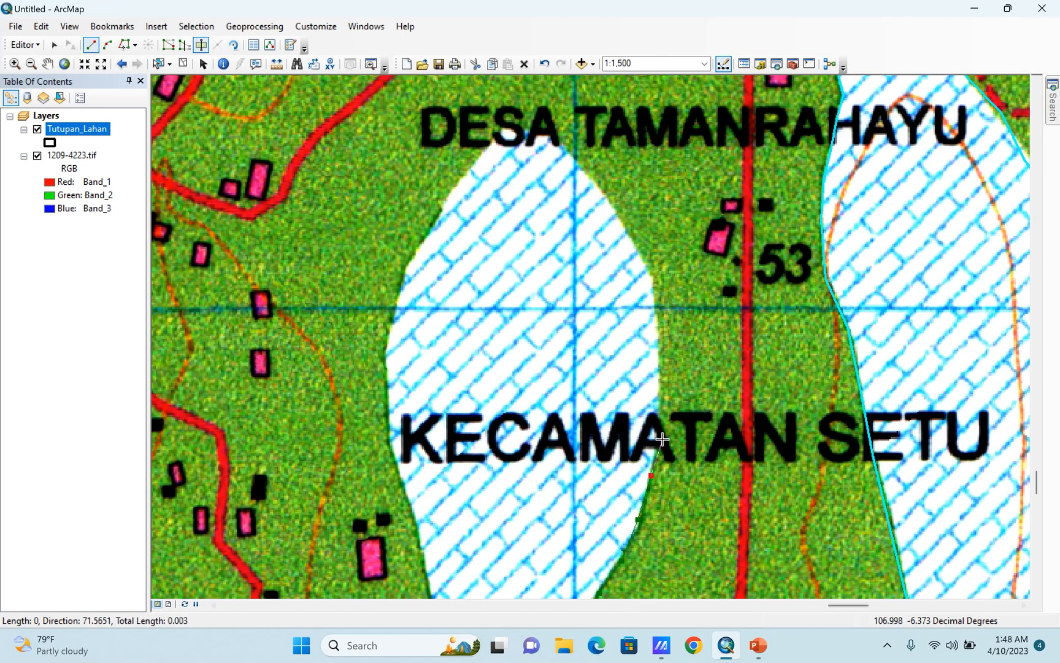
pyautogui.click(660, 429)
pyautogui.click(660, 363)
pyautogui.click(656, 296)
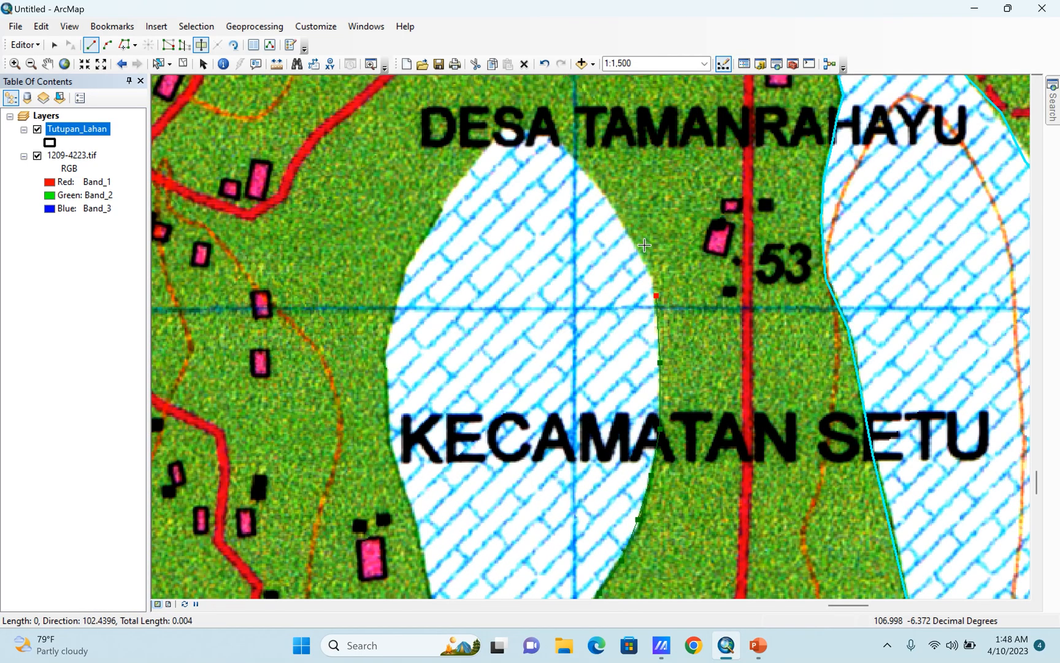
pyautogui.click(631, 237)
pyautogui.click(594, 179)
pyautogui.click(545, 140)
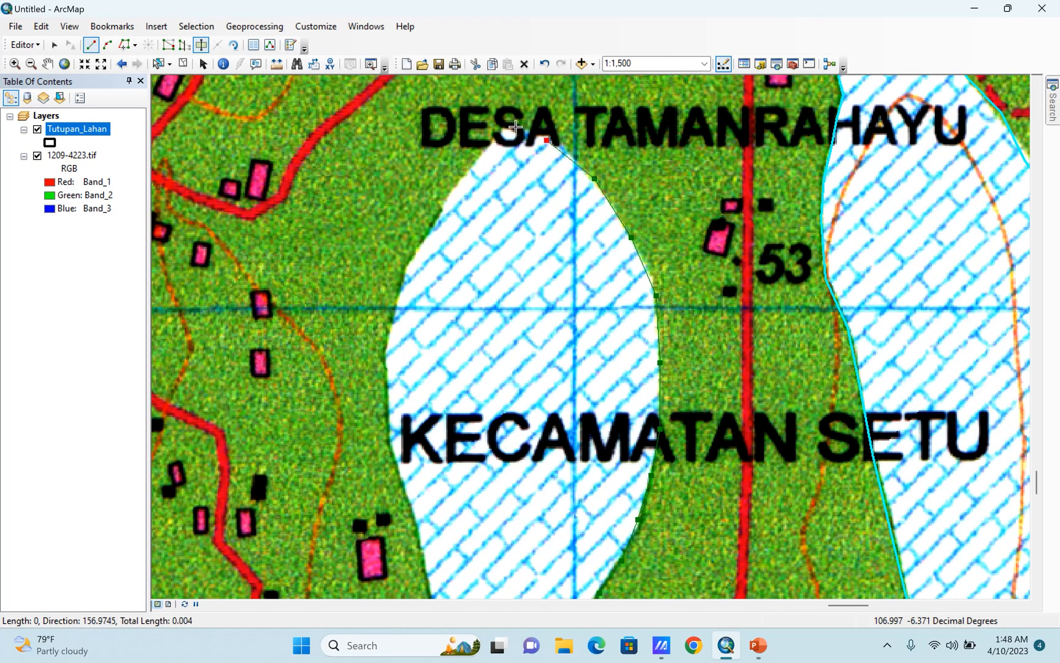
# Trace the cut line down the hatched area's western side and finish the cut by crossing its start at the southern tip.
pyautogui.click(444, 198)
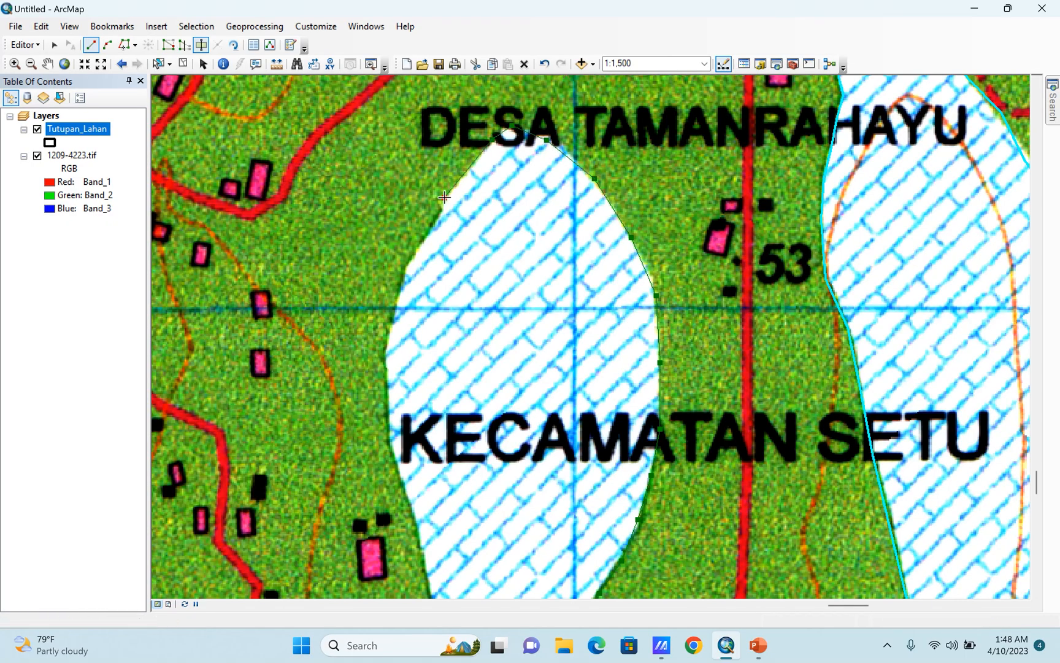
pyautogui.click(407, 264)
pyautogui.click(389, 330)
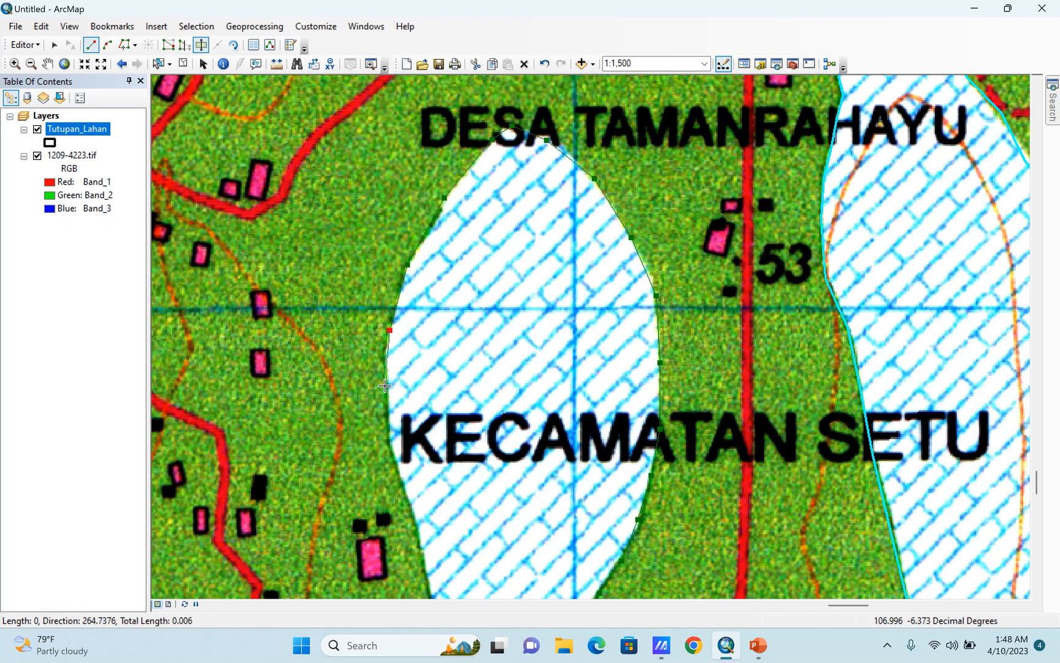
pyautogui.click(393, 457)
pyautogui.click(411, 513)
pyautogui.moveTo(480, 479); pyautogui.dragTo(574, 127)
pyautogui.click(515, 208)
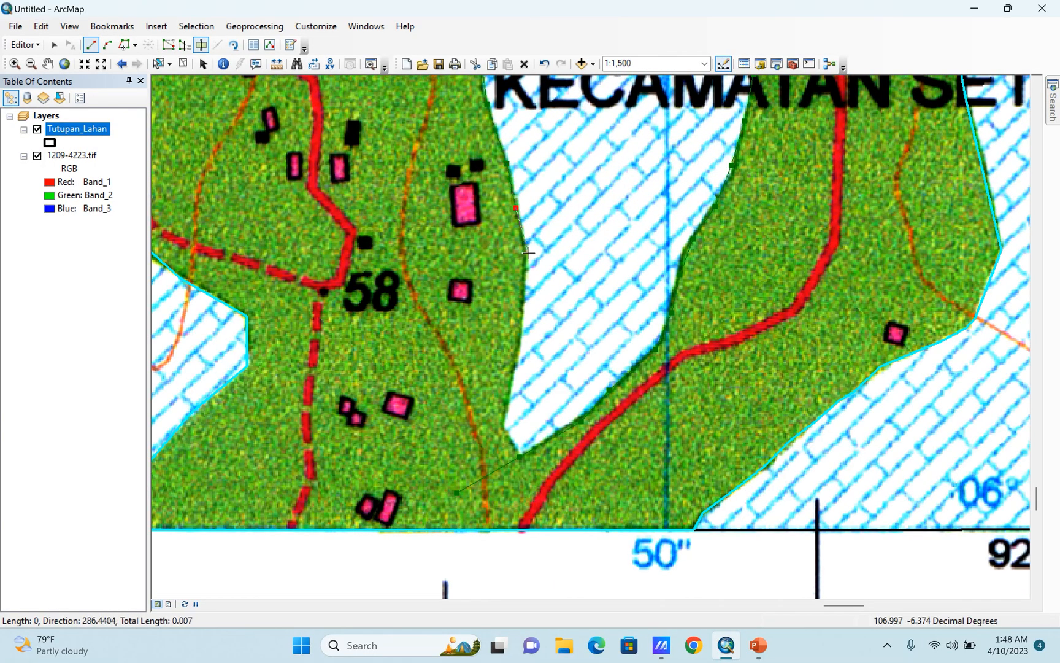
pyautogui.click(519, 353)
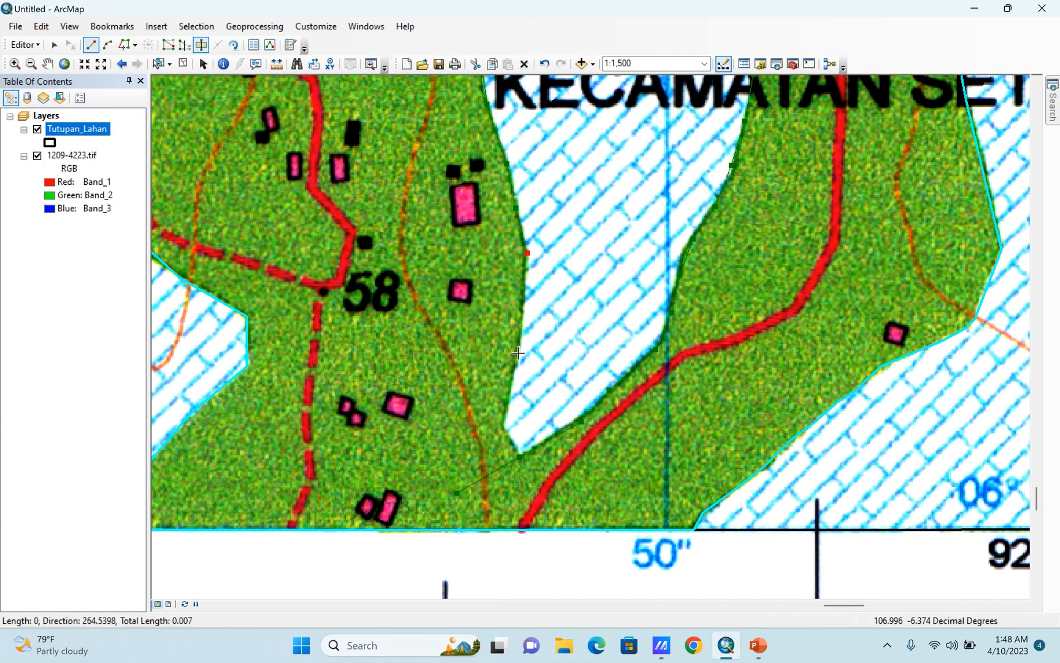
pyautogui.click(498, 426)
pyautogui.doubleClick(537, 479)
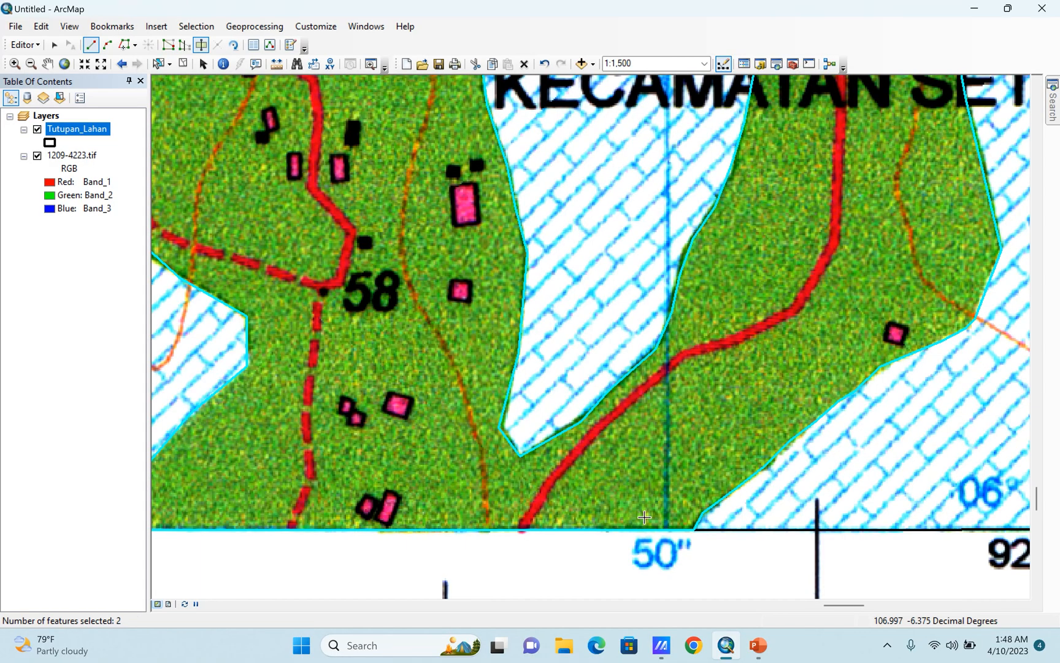
# Examine the cut polygons on the wider sheet and the isolated green patch at spot height 54 near Cinyosog.
pyautogui.scroll(5, 645, 516)
pyautogui.scroll(5, 577, 441)
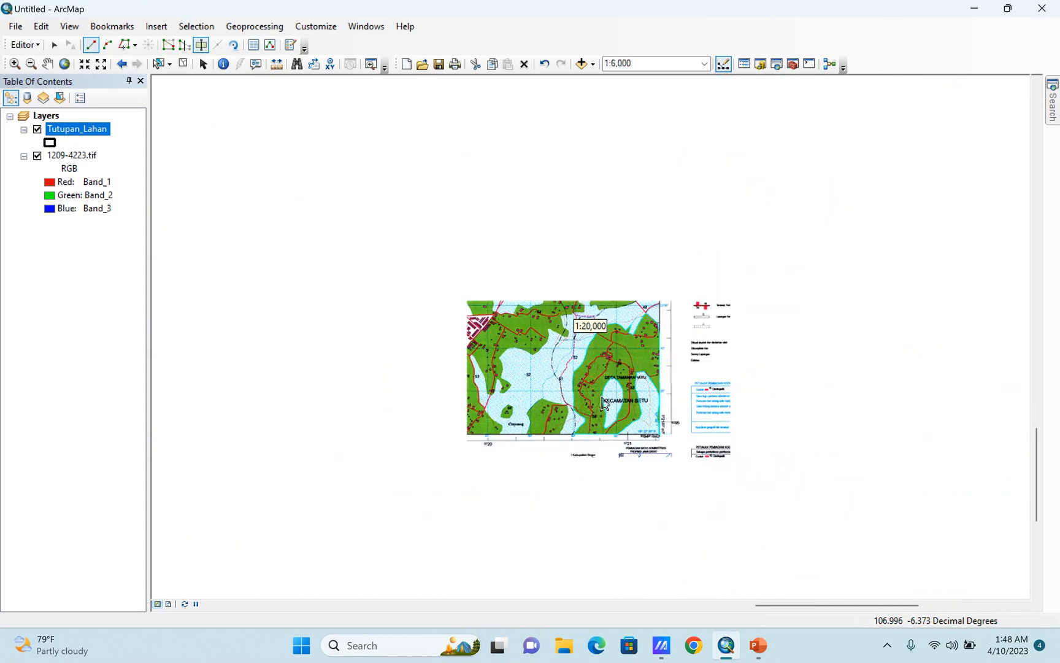
pyautogui.scroll(-2, 602, 424)
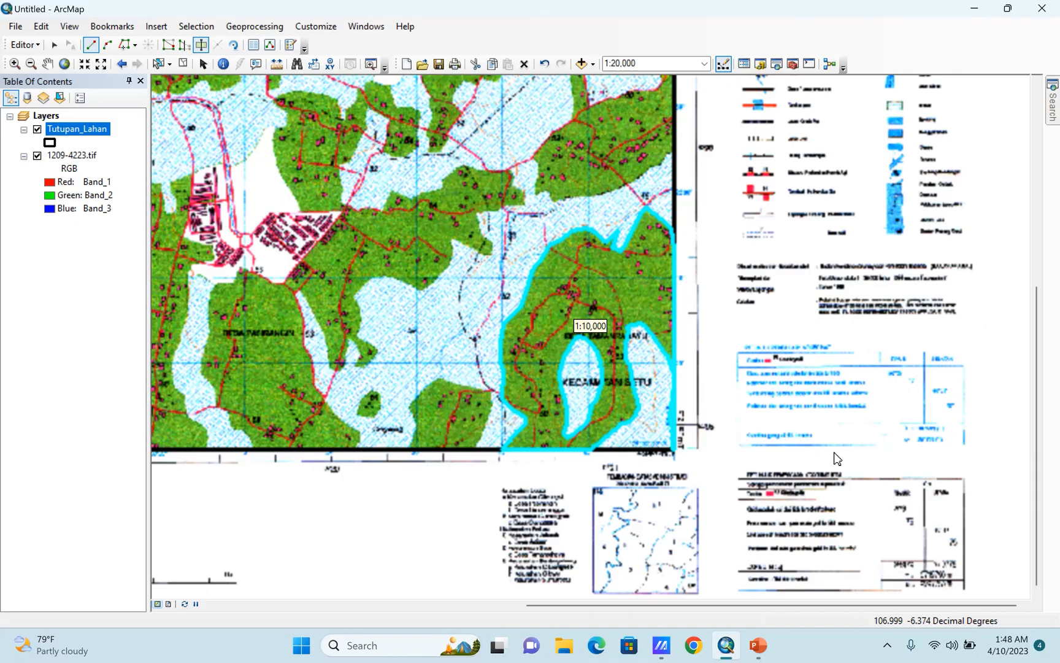
pyautogui.scroll(3, 810, 332)
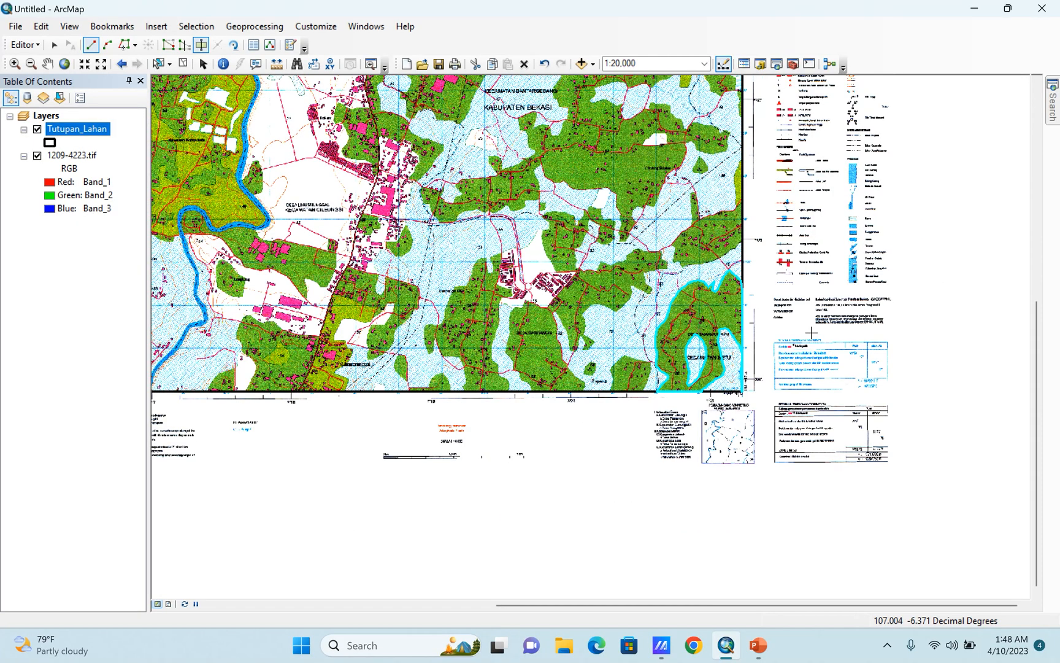
pyautogui.scroll(-1, 712, 356)
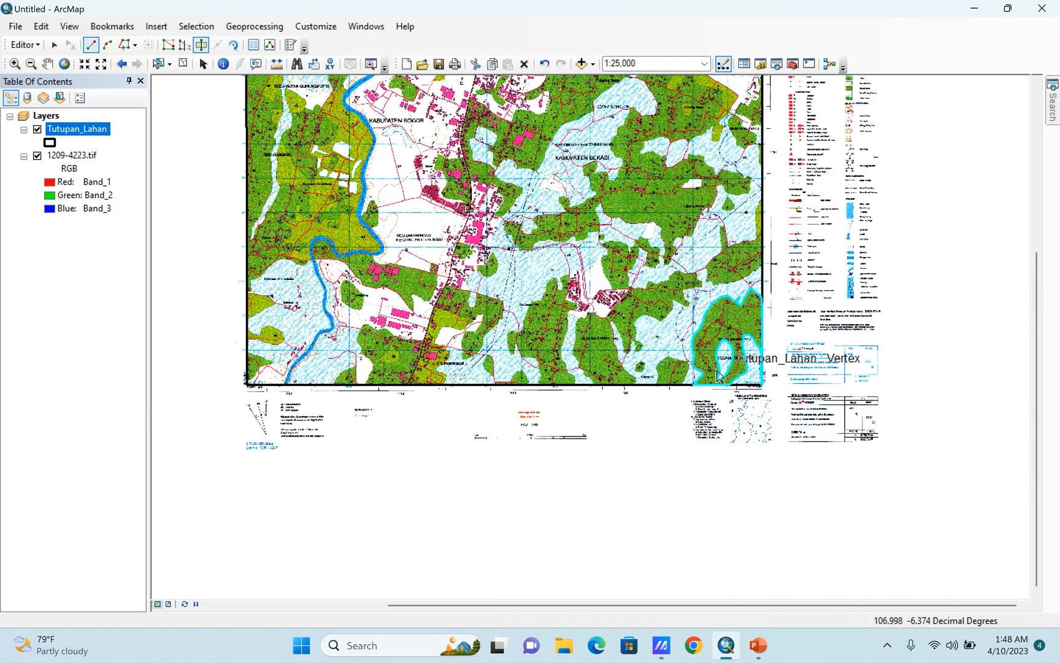
pyautogui.scroll(-5, 630, 362)
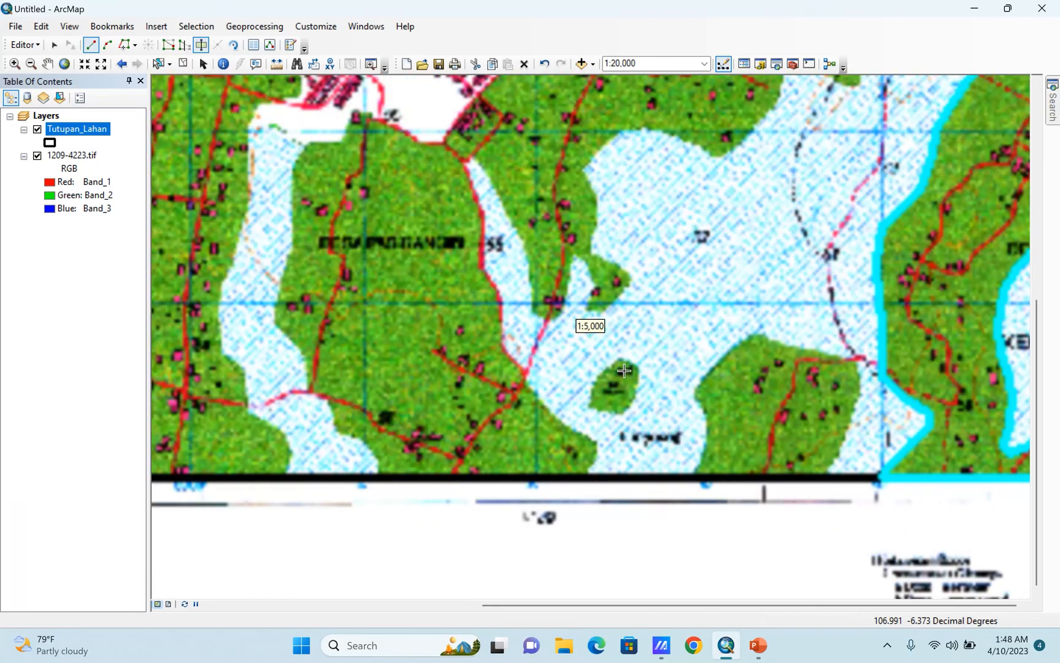
pyautogui.scroll(-4, 632, 408)
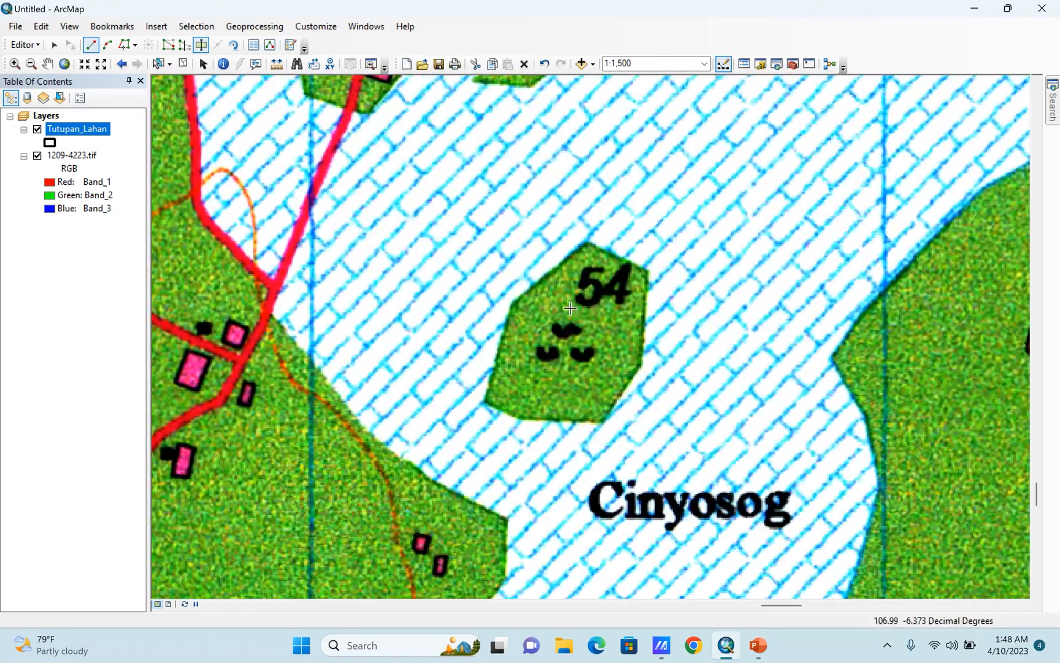
pyautogui.scroll(2, 578, 214)
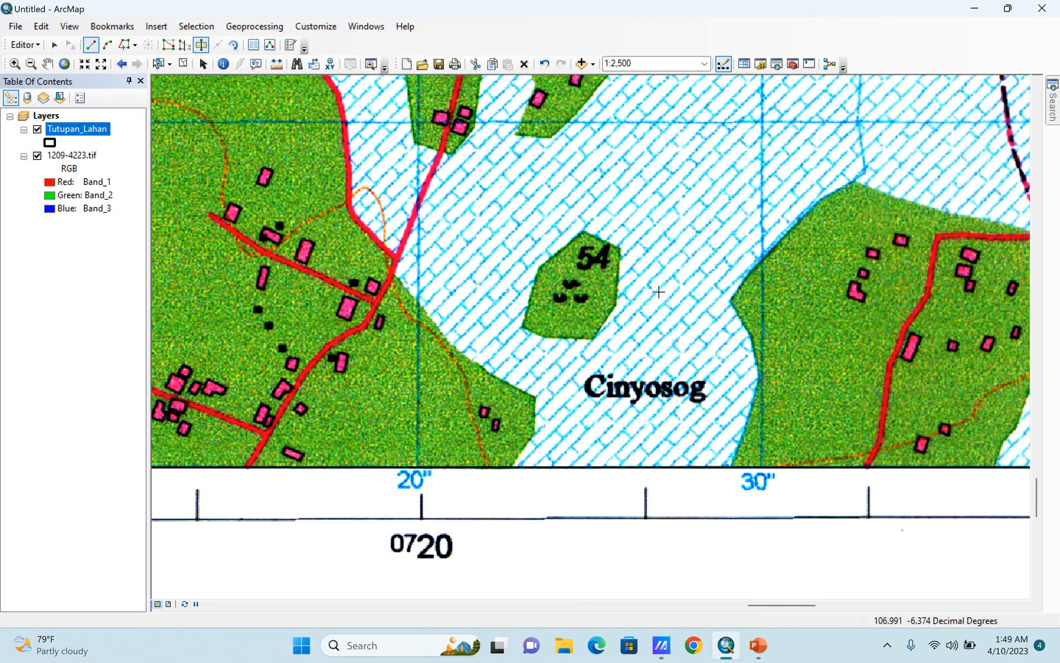
# Select the remaining frame polygon and start a cut line just south of the green patch at spot height 54.
pyautogui.click(163, 65)
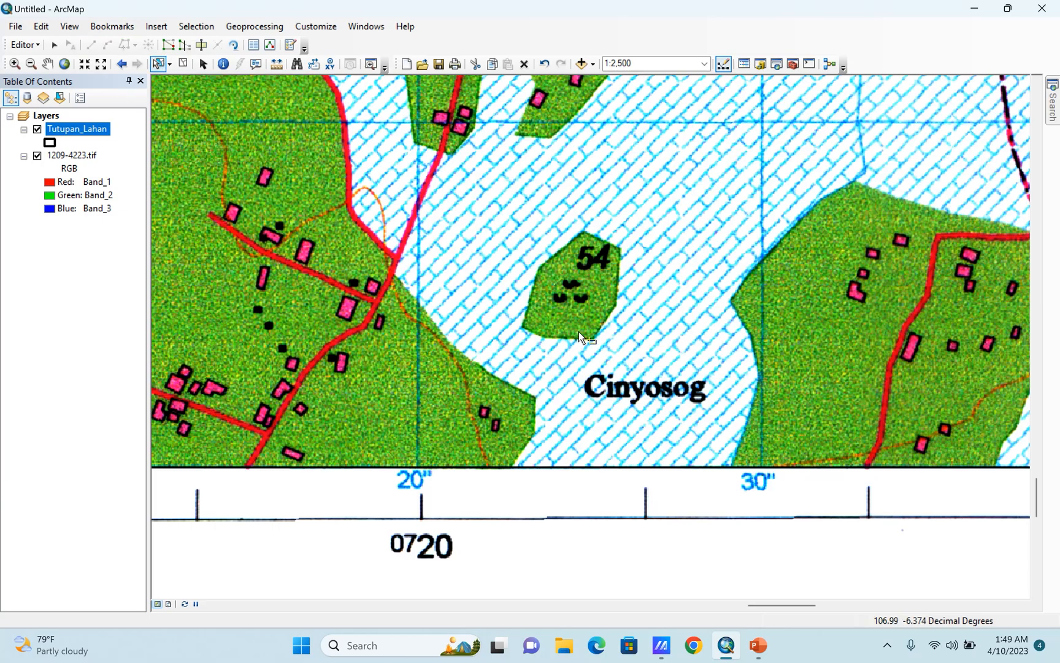
pyautogui.click(632, 312)
pyautogui.scroll(3, 532, 351)
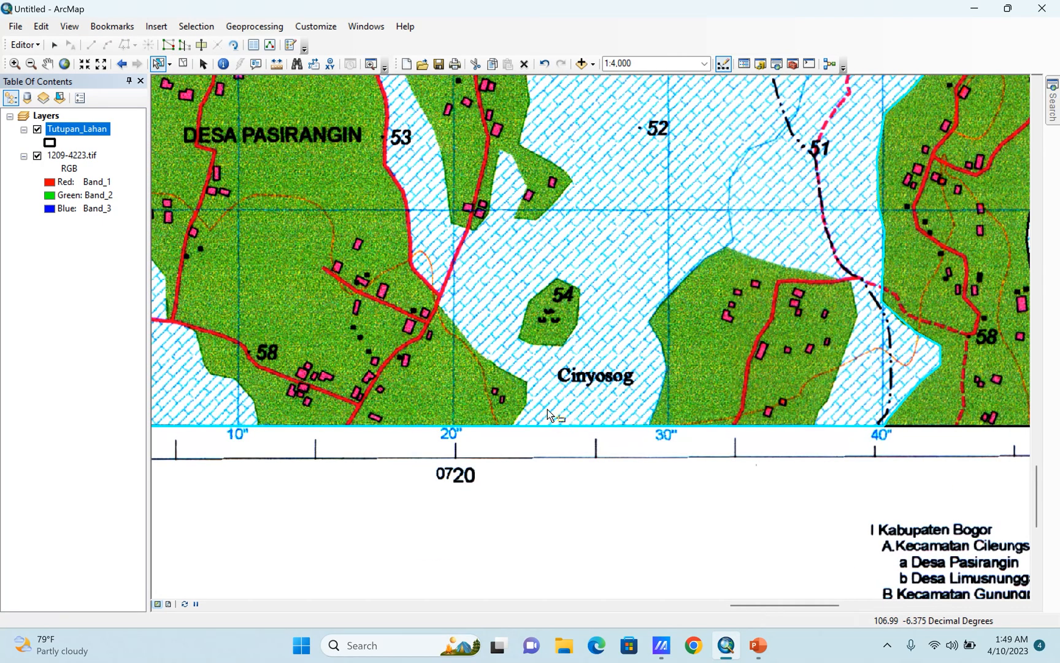
pyautogui.scroll(-3, 567, 322)
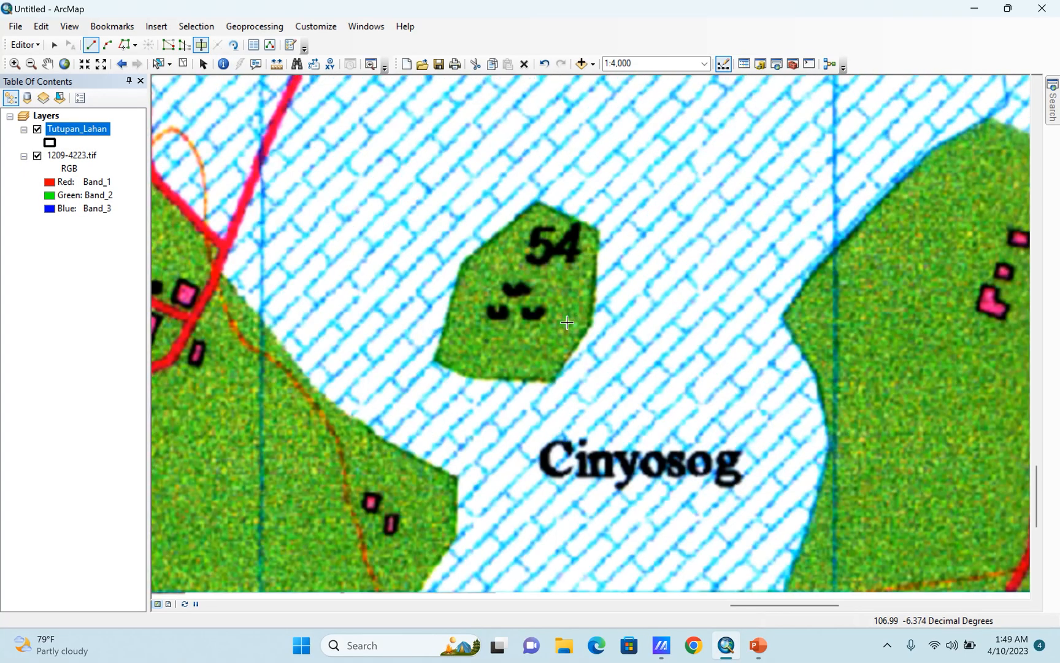
pyautogui.scroll(-3, 567, 322)
pyautogui.click(540, 412)
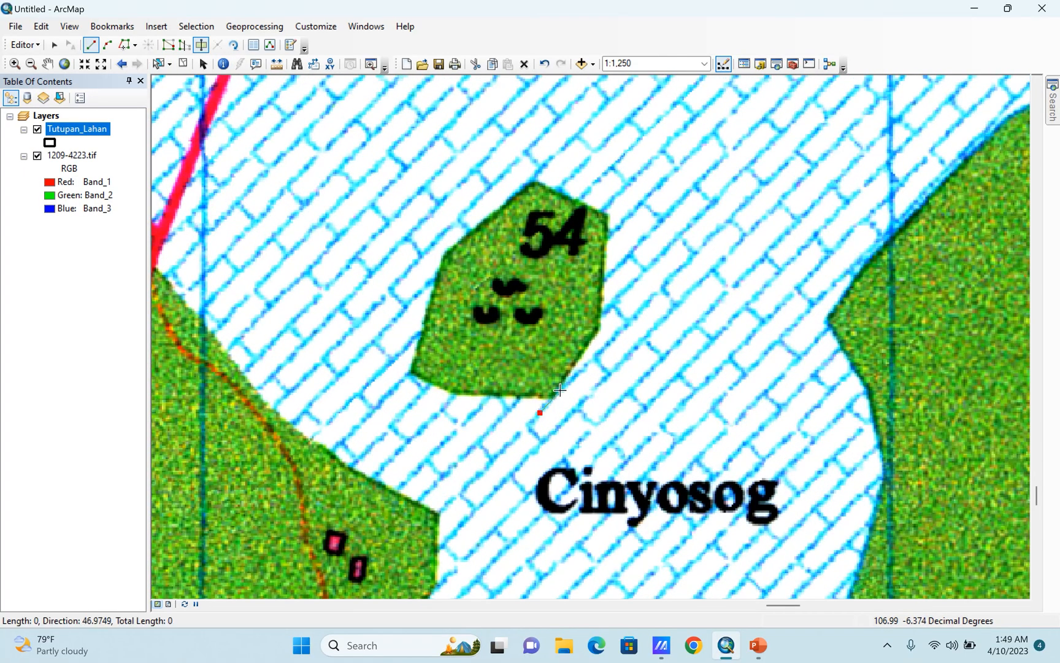
# Trace the cut line counterclockwise around the green patch at spot height 54 and finish the cut past its southeastern corner.
pyautogui.click(560, 389)
pyautogui.click(598, 332)
pyautogui.click(606, 216)
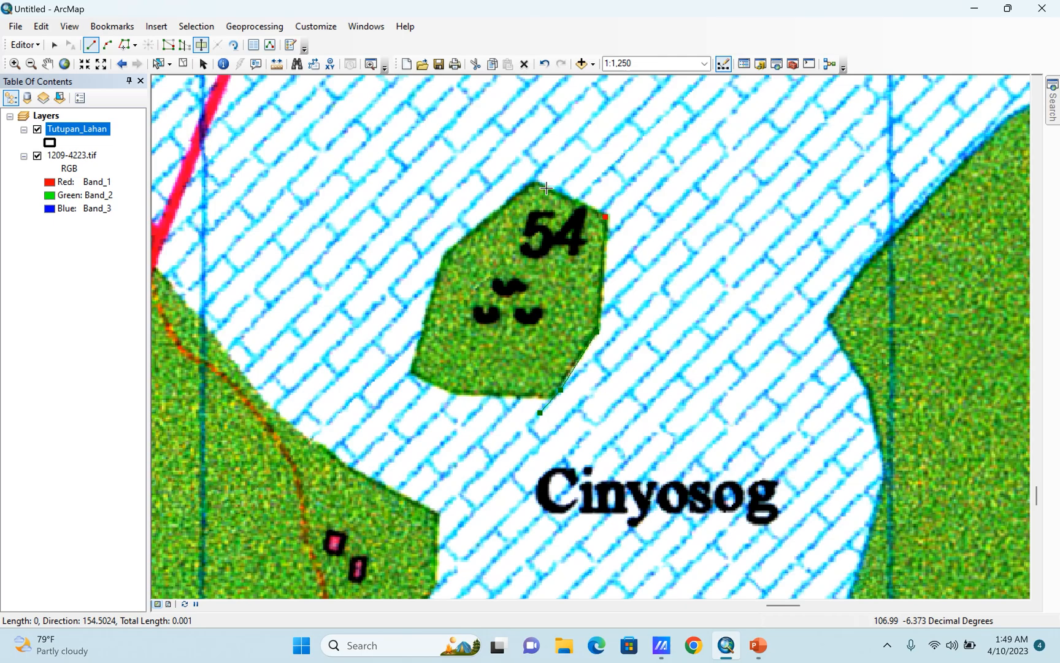
pyautogui.click(534, 182)
pyautogui.click(458, 240)
pyautogui.click(423, 376)
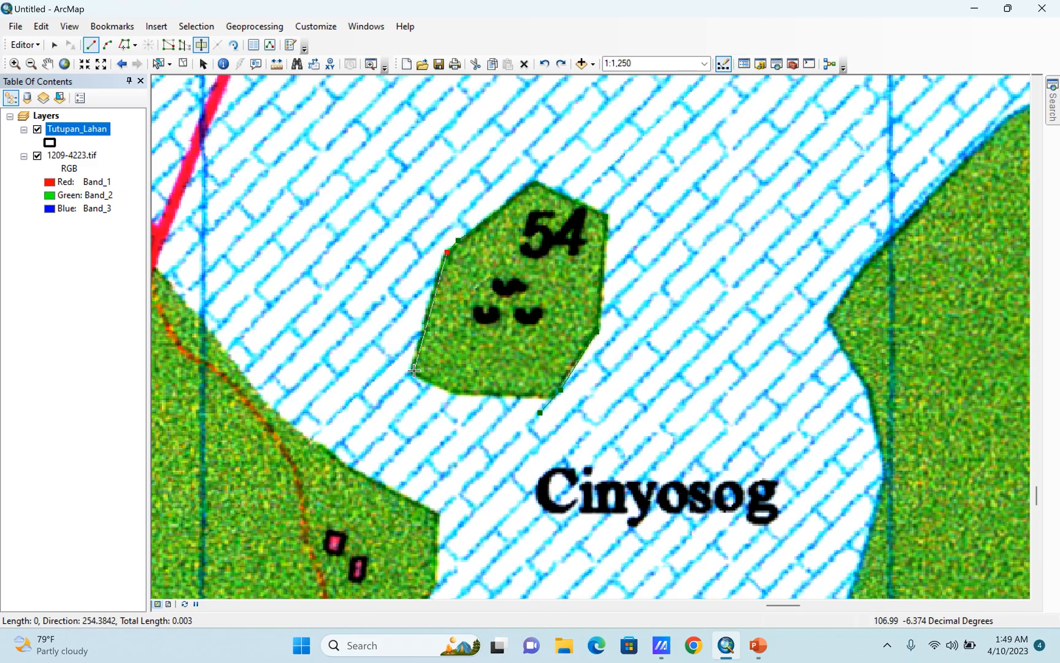
pyautogui.click(443, 390)
pyautogui.doubleClick(575, 396)
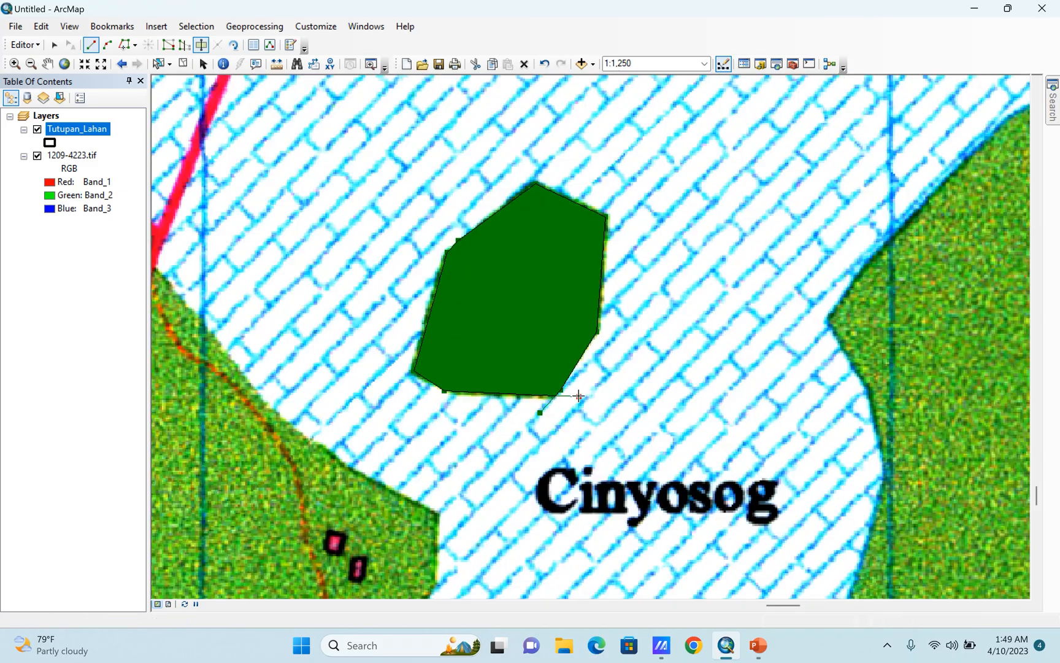
# Examine the cut results, the vegetation symbols in the Tumbuh-Tumbuhan legend, and the land-cover boundaries around the TPA area.
pyautogui.scroll(5, 608, 385)
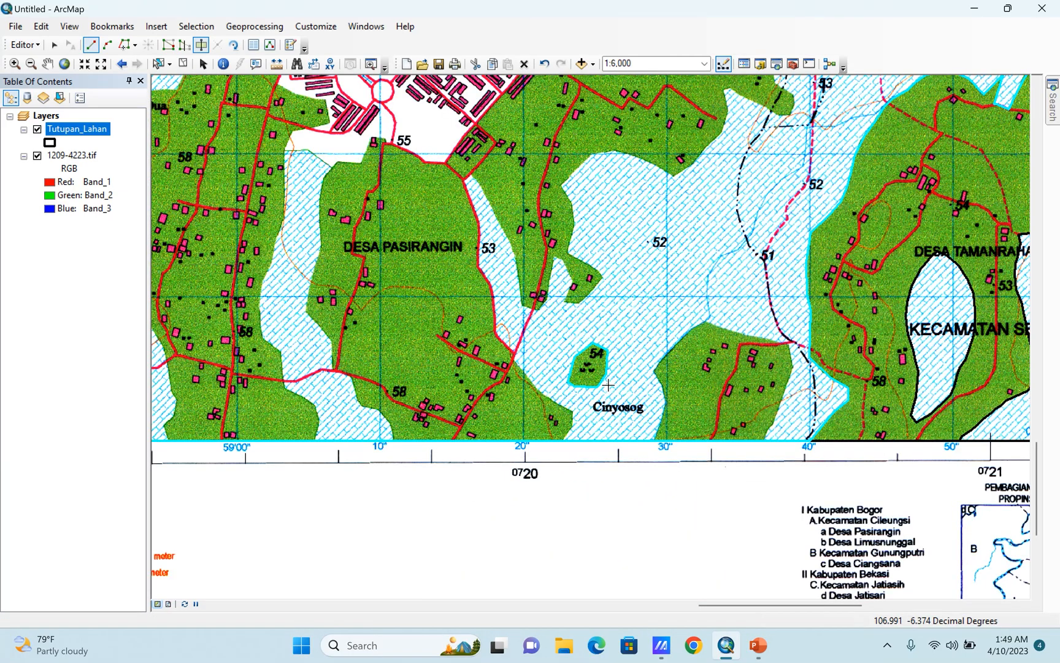
pyautogui.scroll(2, 650, 456)
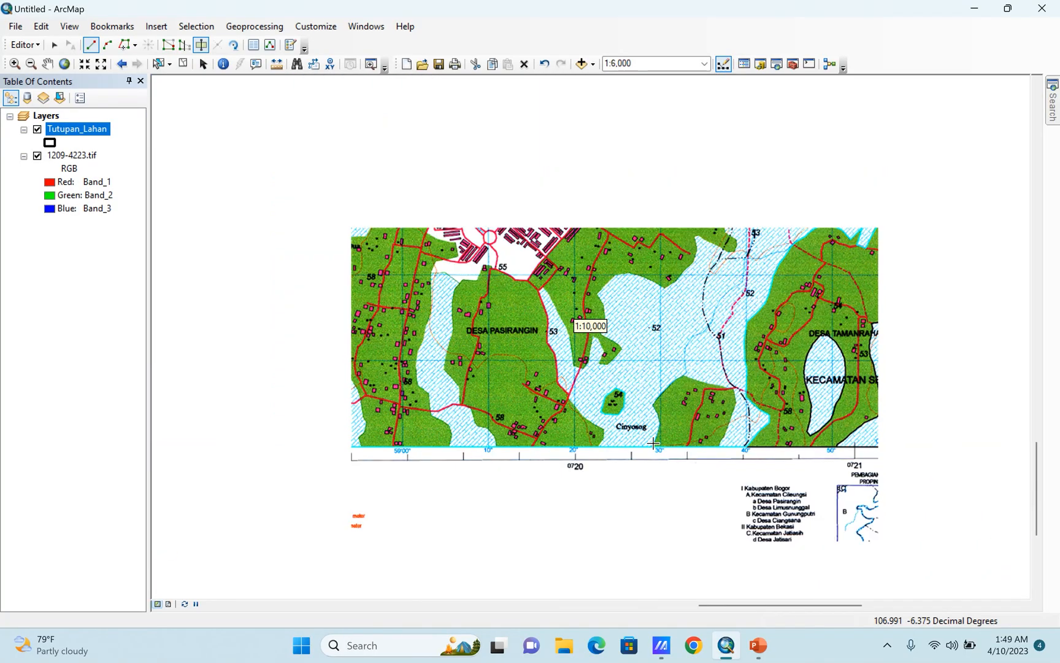
pyautogui.scroll(2, 653, 445)
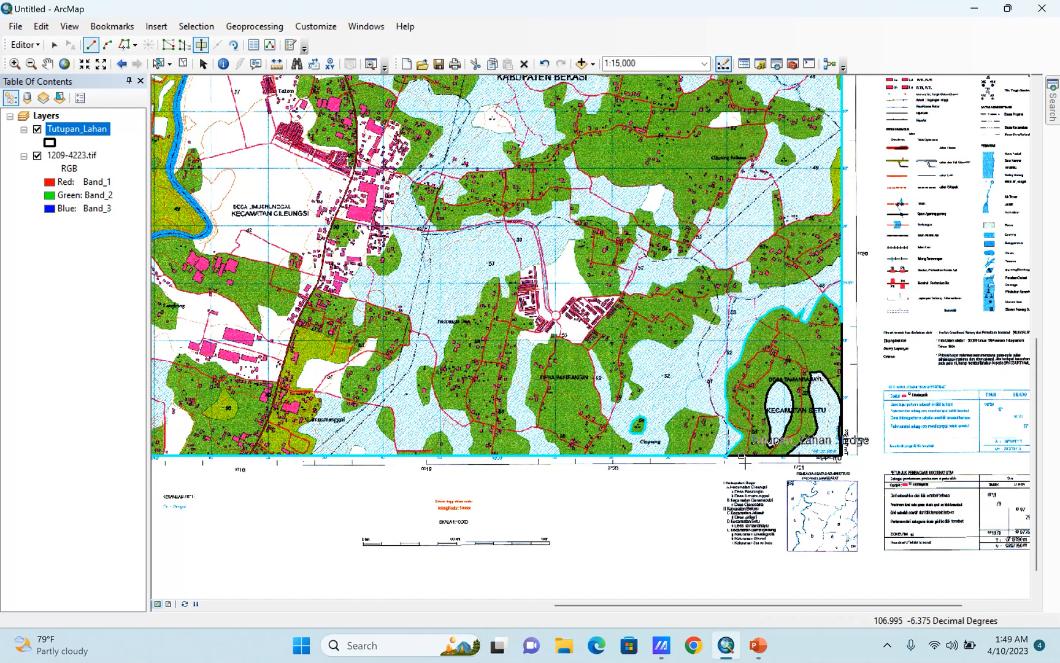
pyautogui.scroll(2, 792, 449)
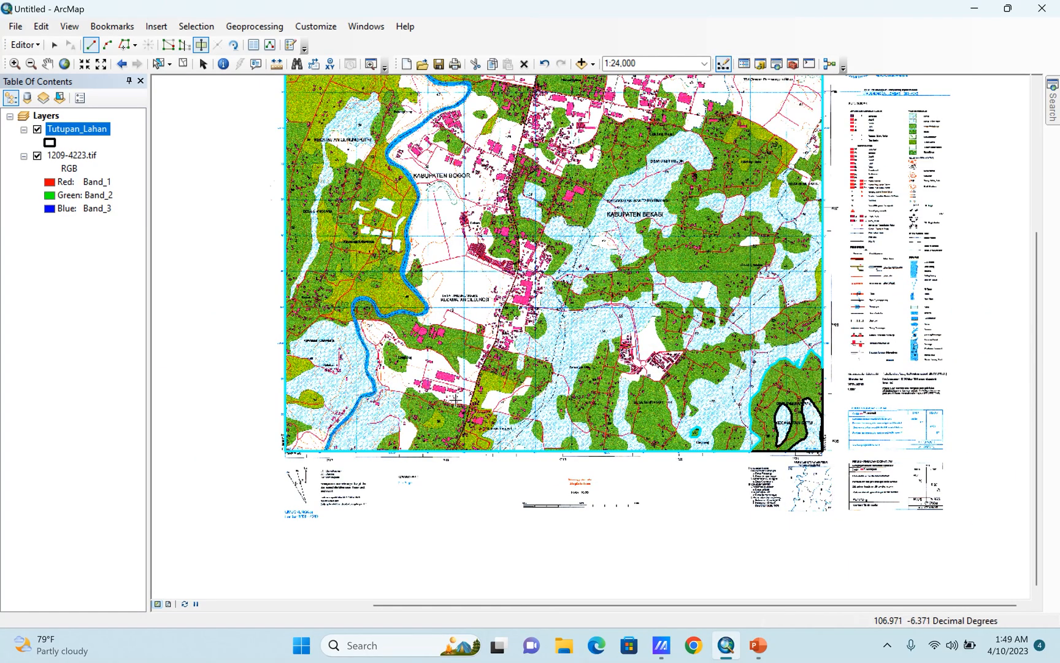
pyautogui.scroll(5, 939, 116)
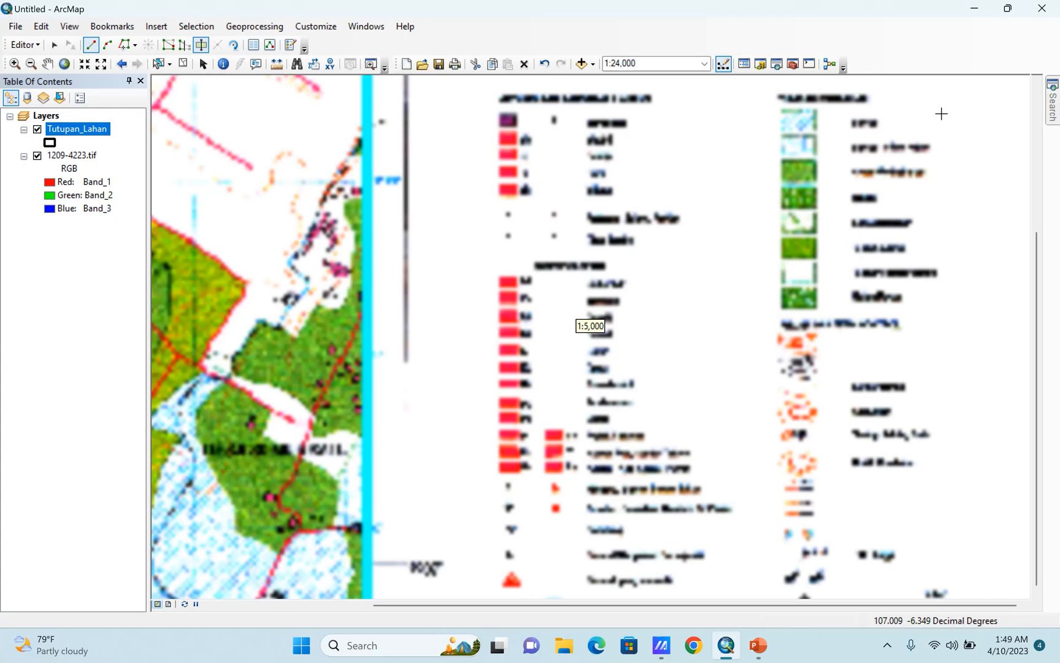
pyautogui.scroll(2, 810, 87)
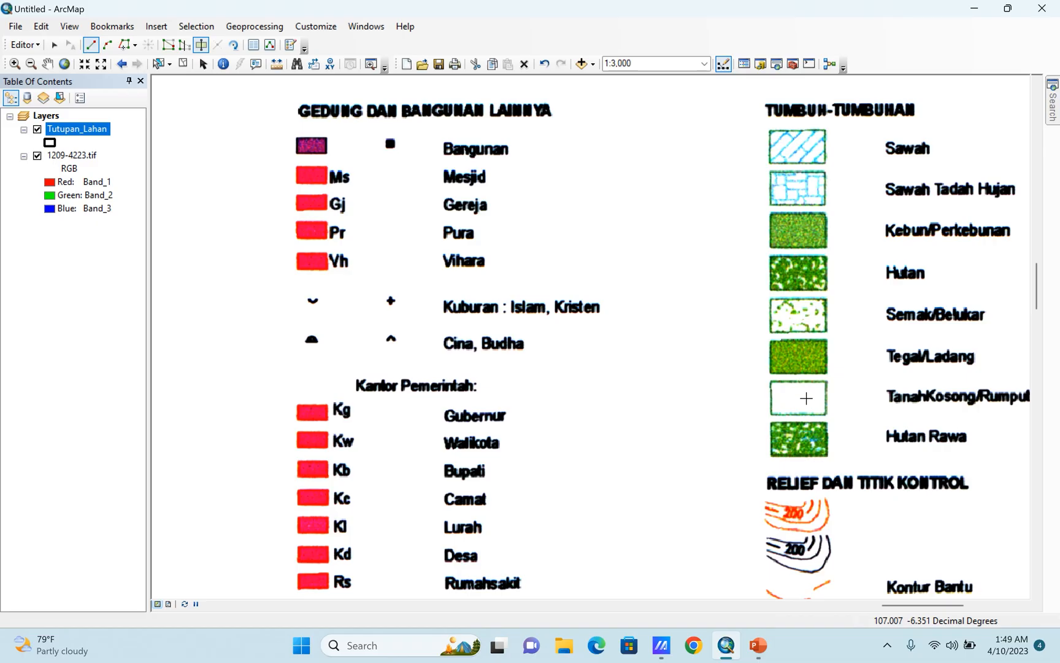
pyautogui.scroll(10, 805, 440)
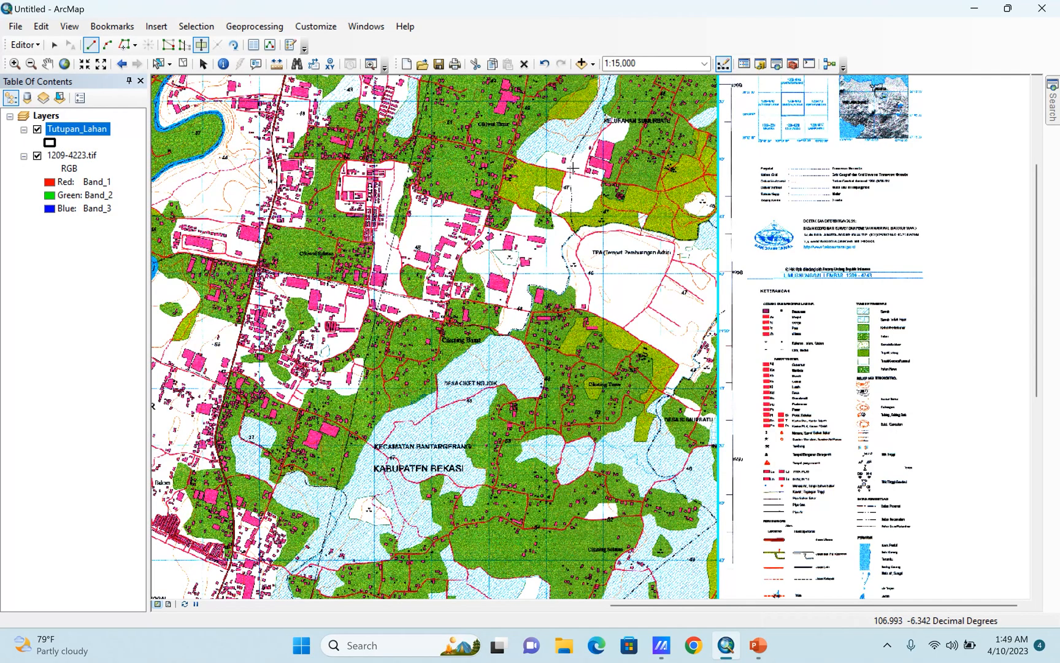
pyautogui.scroll(-6, 617, 168)
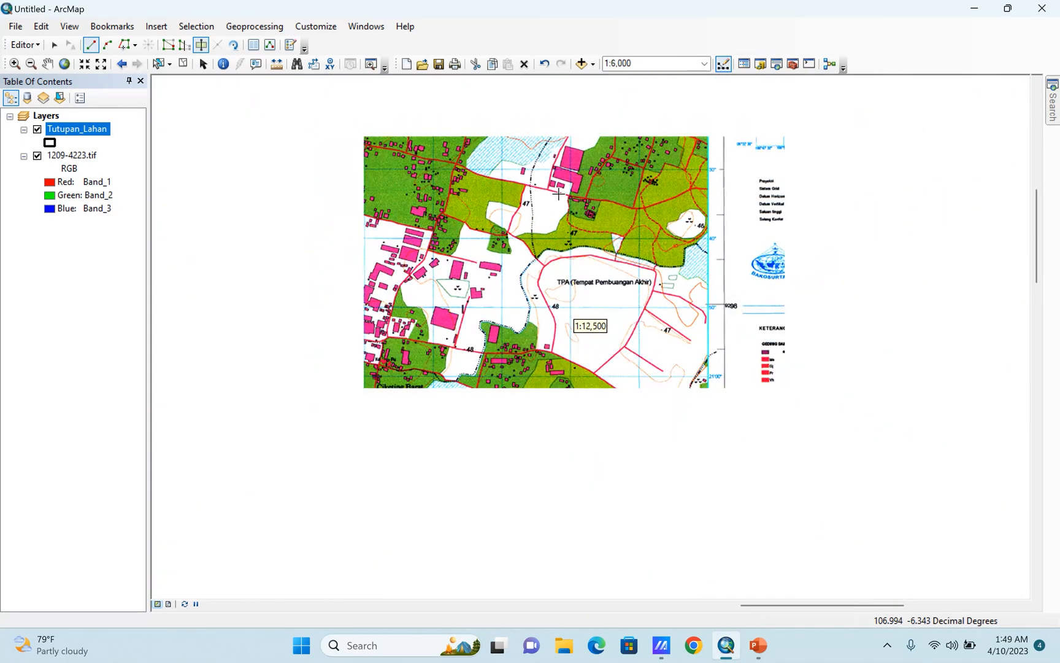
pyautogui.scroll(-2, 446, 325)
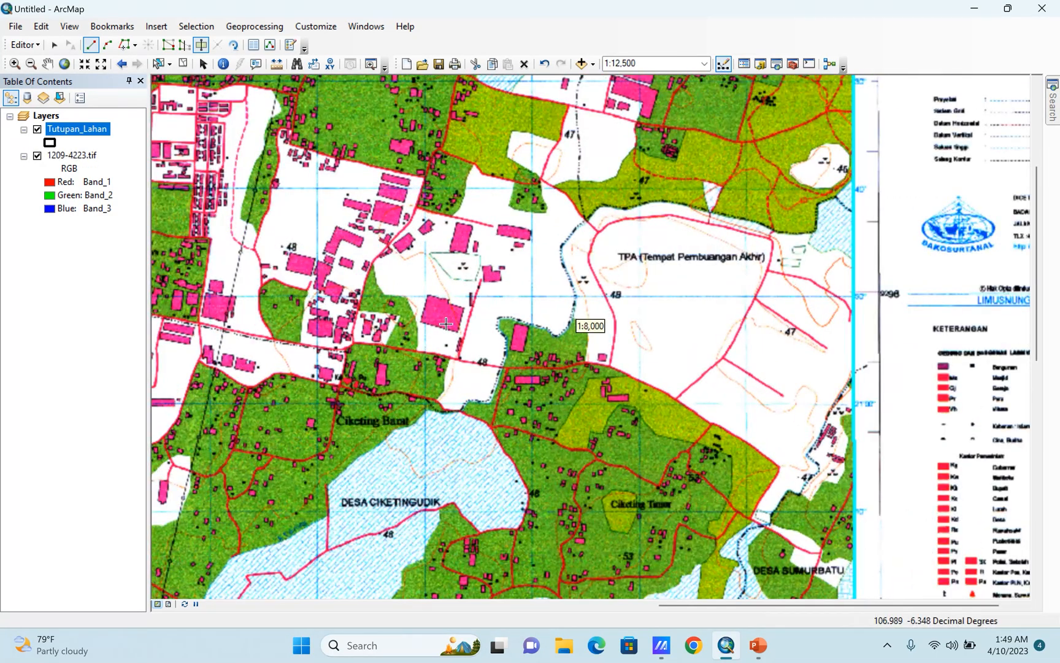
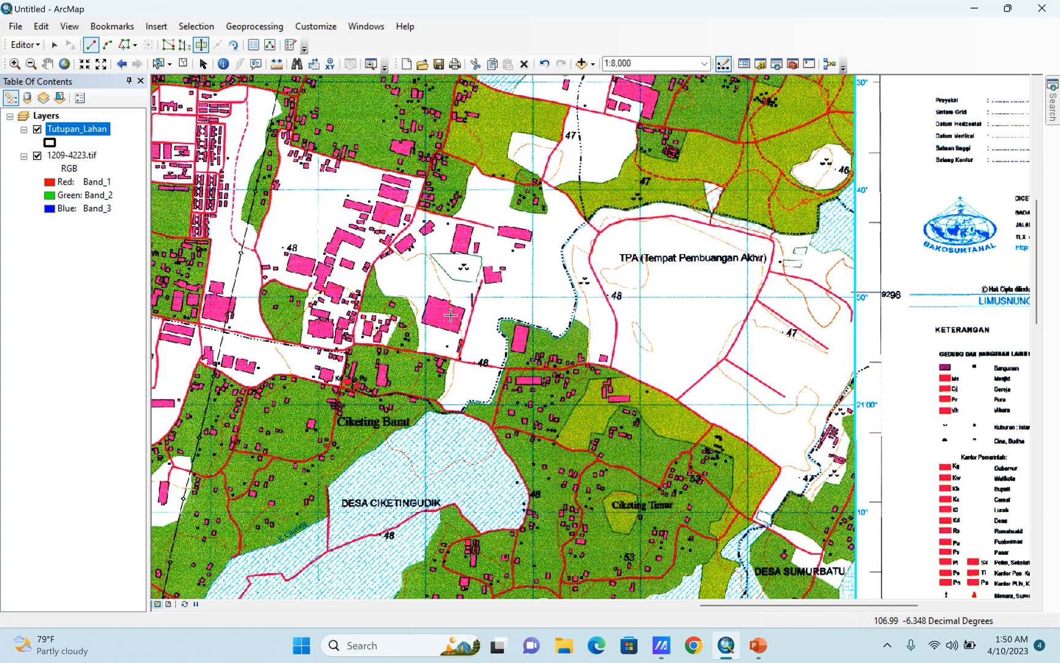
# Examine the land-cover patches across the whole sheet, from the northern edge through Kabupaten Bogor and Limusnunggal to Kelurahan Sumurbatu.
pyautogui.scroll(-3, 516, 251)
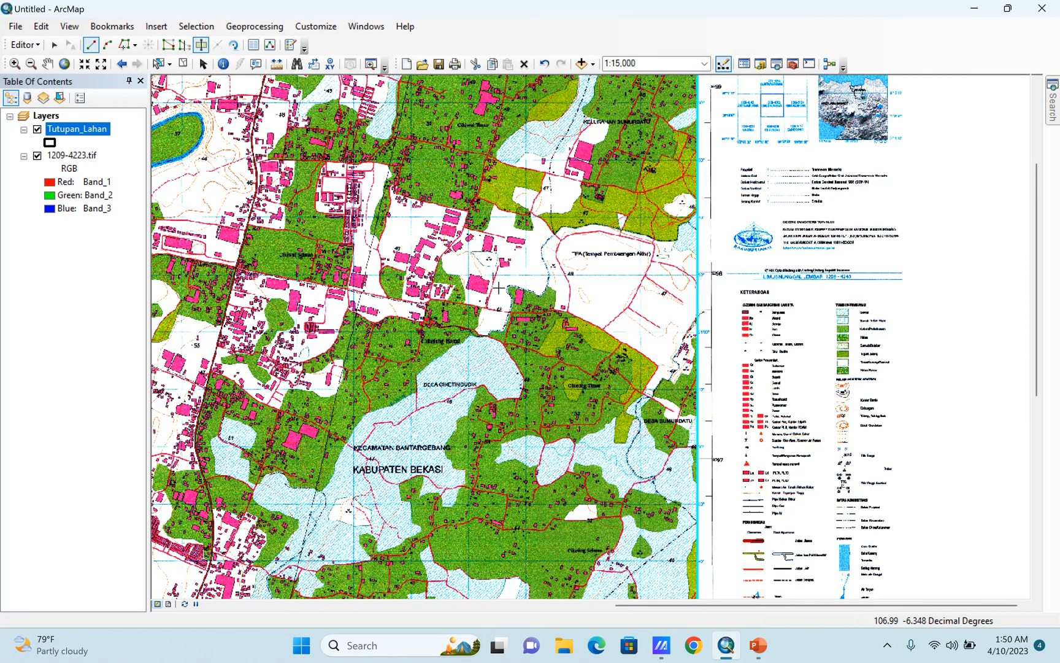
pyautogui.scroll(-2, 653, 214)
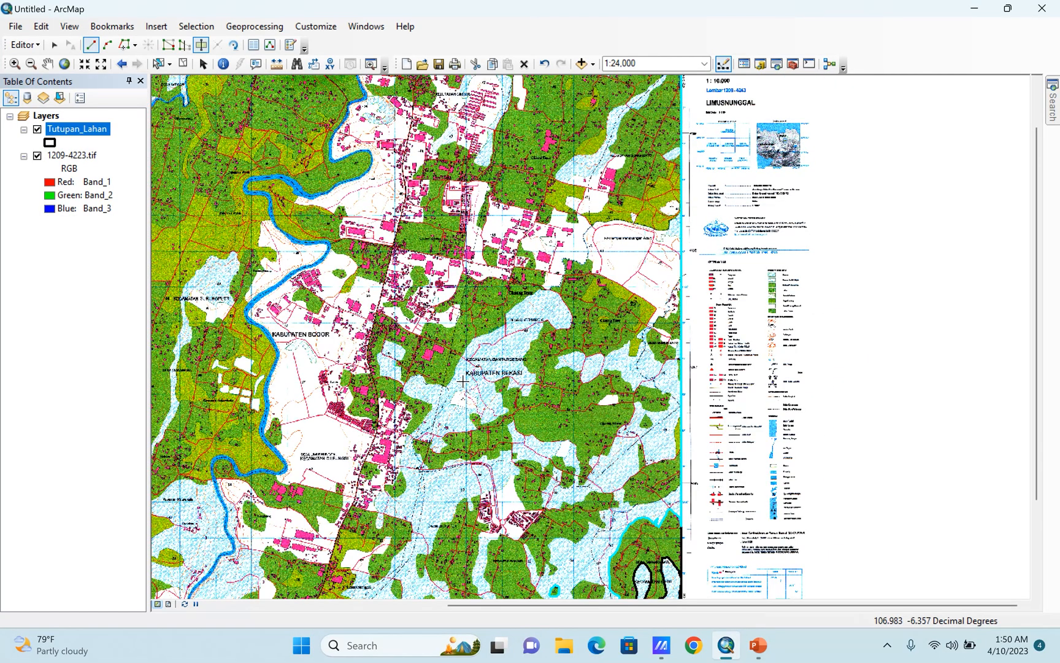
pyautogui.scroll(-2, 463, 359)
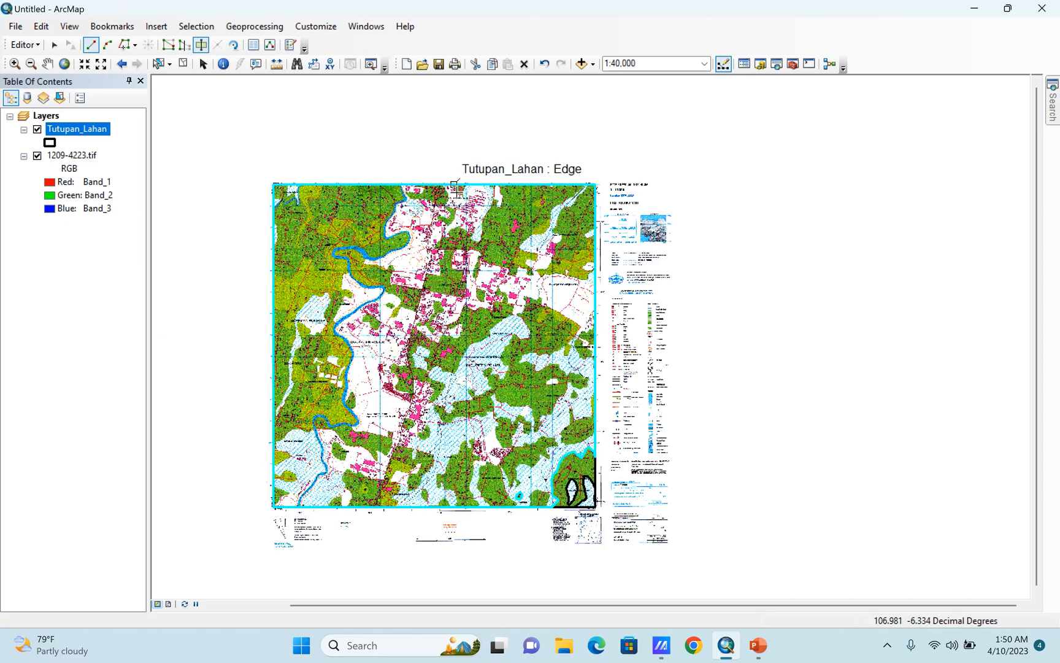
pyautogui.scroll(2, 422, 197)
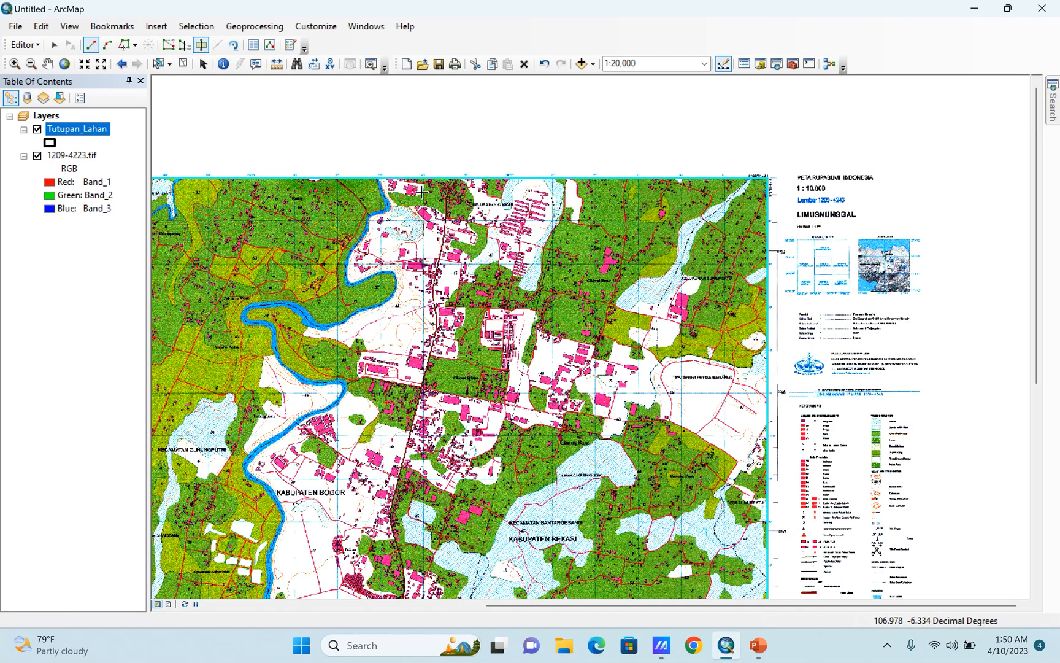
pyautogui.scroll(3, 398, 178)
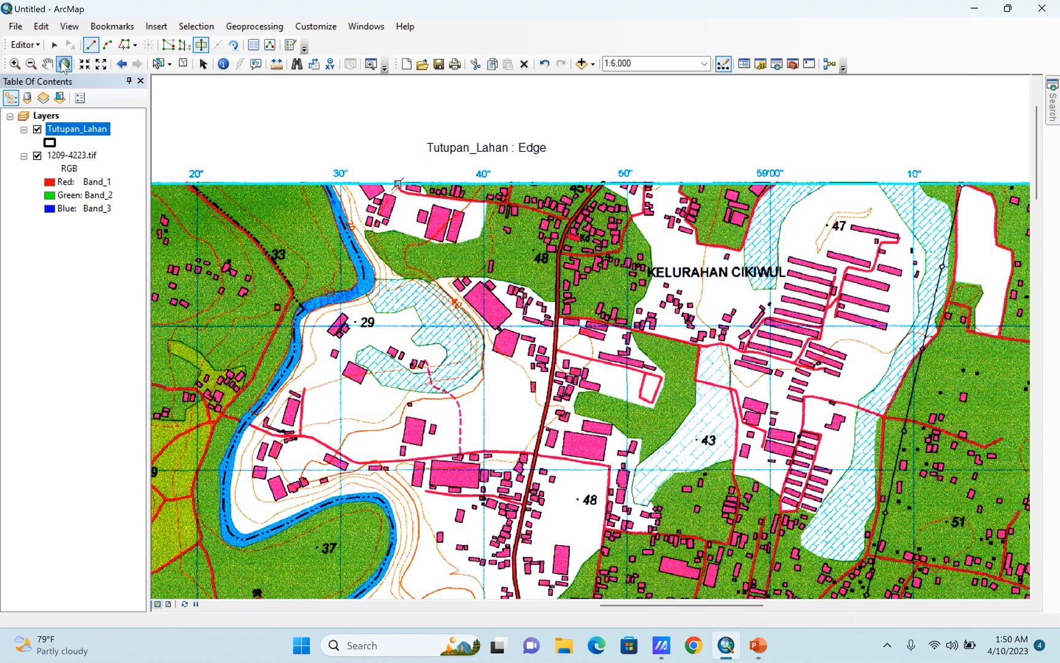
pyautogui.click(47, 63)
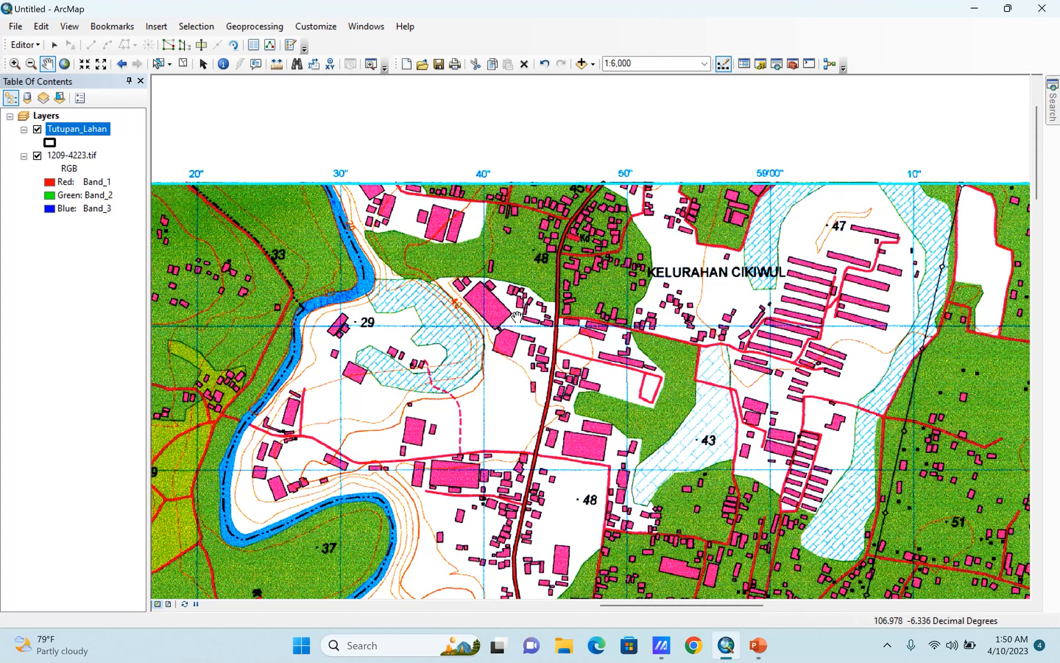
pyautogui.moveTo(431, 430); pyautogui.dragTo(525, 127)
pyautogui.moveTo(512, 453); pyautogui.dragTo(558, 111)
pyautogui.moveTo(520, 414); pyautogui.dragTo(624, 258)
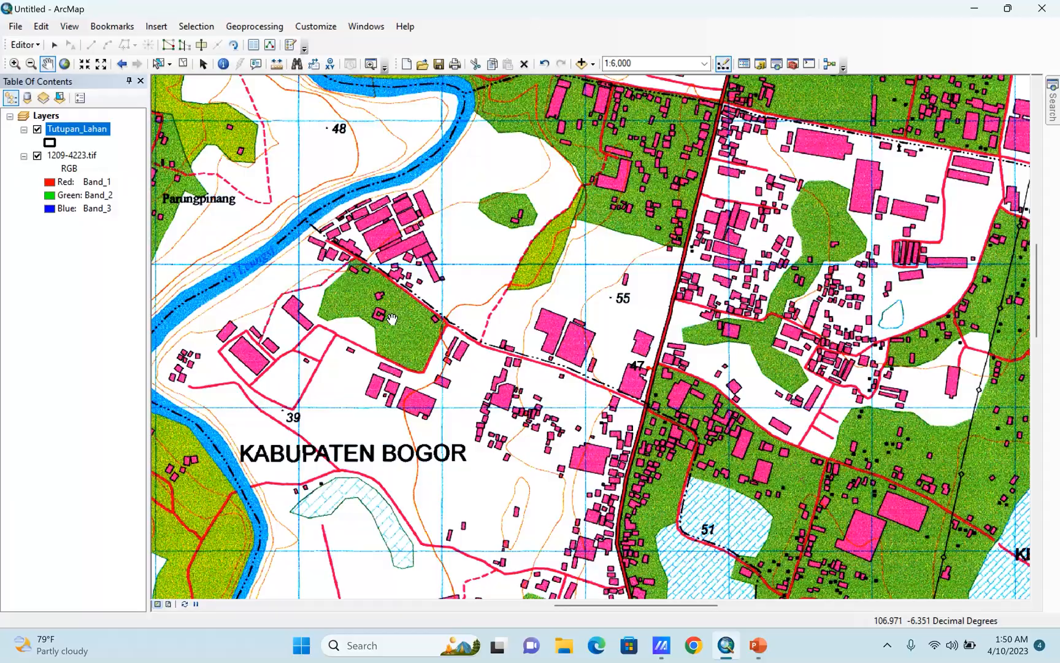
pyautogui.moveTo(568, 500); pyautogui.dragTo(372, 206)
pyautogui.moveTo(461, 250); pyautogui.dragTo(542, 69)
pyautogui.moveTo(421, 412); pyautogui.dragTo(735, 222)
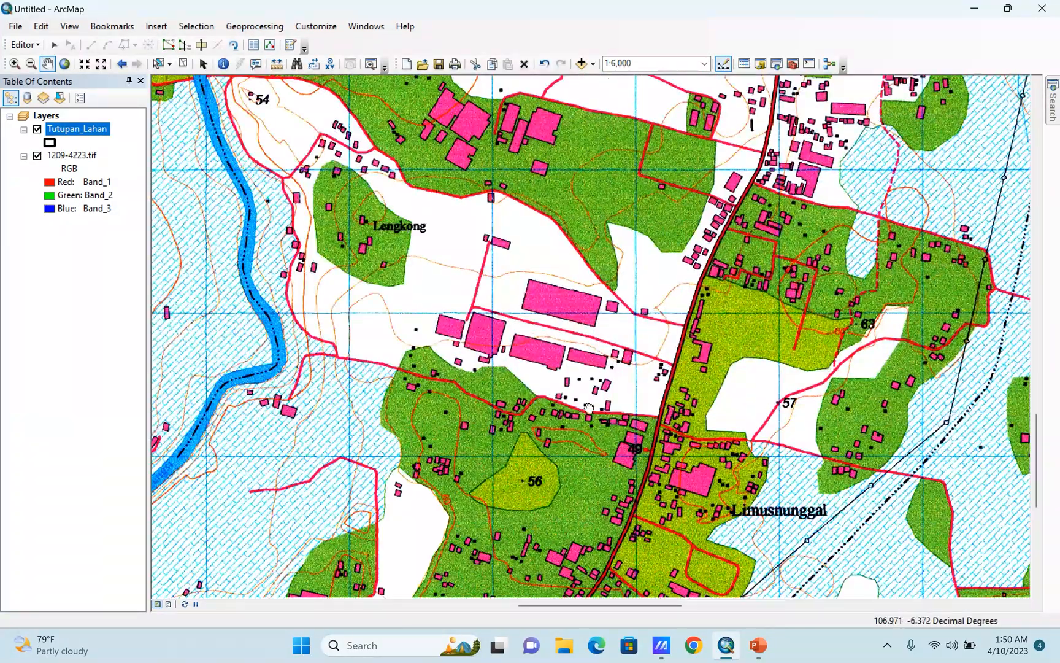
pyautogui.moveTo(589, 408); pyautogui.dragTo(538, 106)
pyautogui.moveTo(754, 85); pyautogui.dragTo(470, 505)
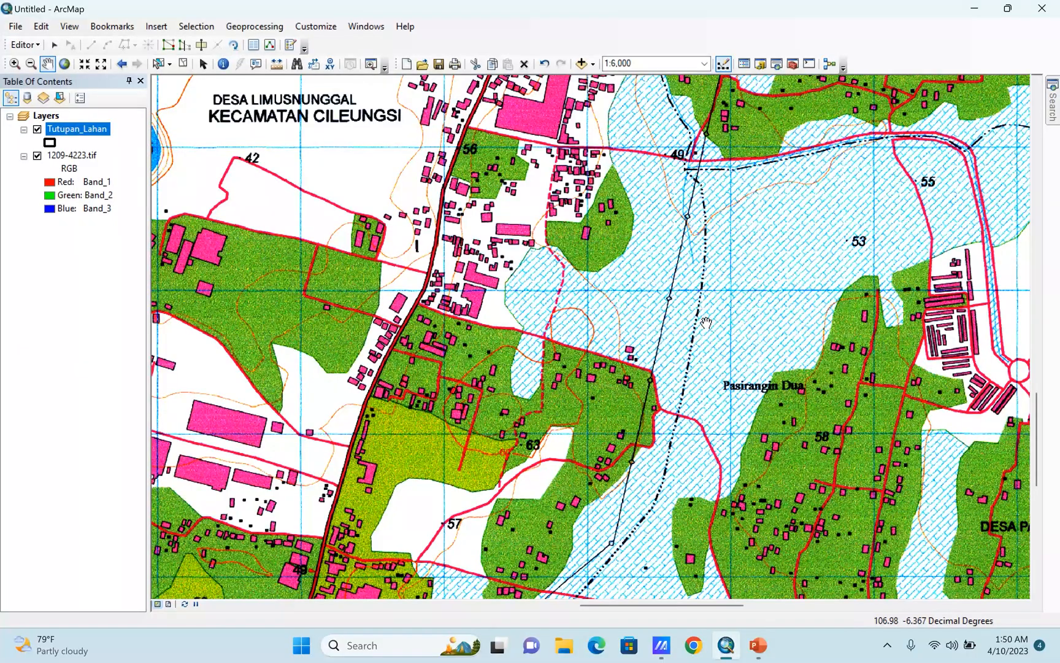
pyautogui.moveTo(705, 324); pyautogui.dragTo(575, 619)
pyautogui.moveTo(562, 235); pyautogui.dragTo(556, 626)
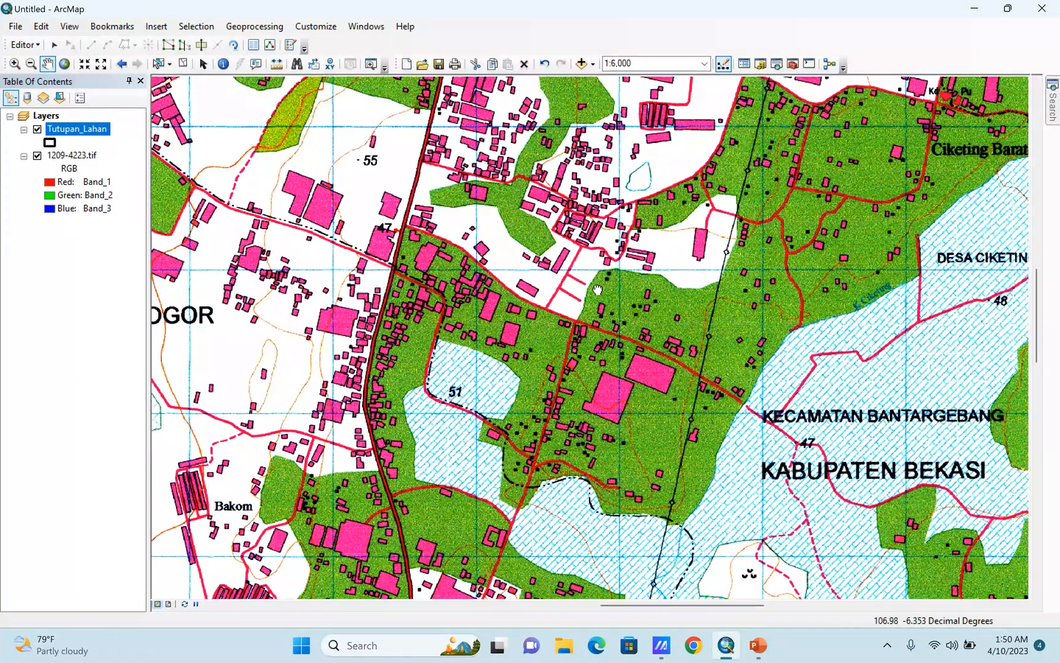
pyautogui.moveTo(908, 92); pyautogui.dragTo(452, 610)
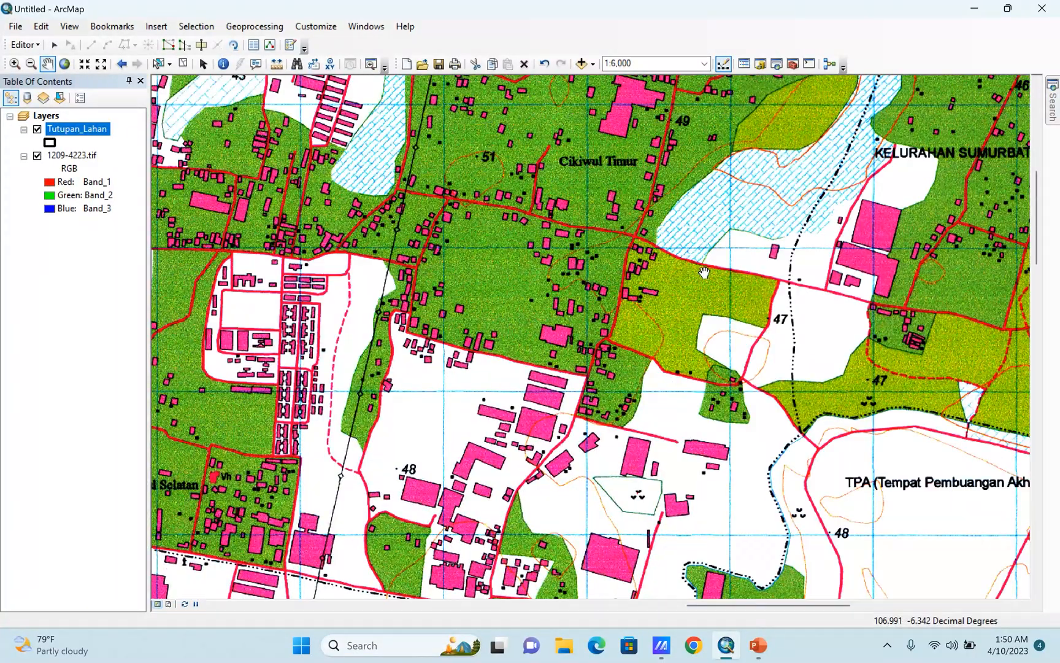
pyautogui.moveTo(845, 356); pyautogui.dragTo(409, 348)
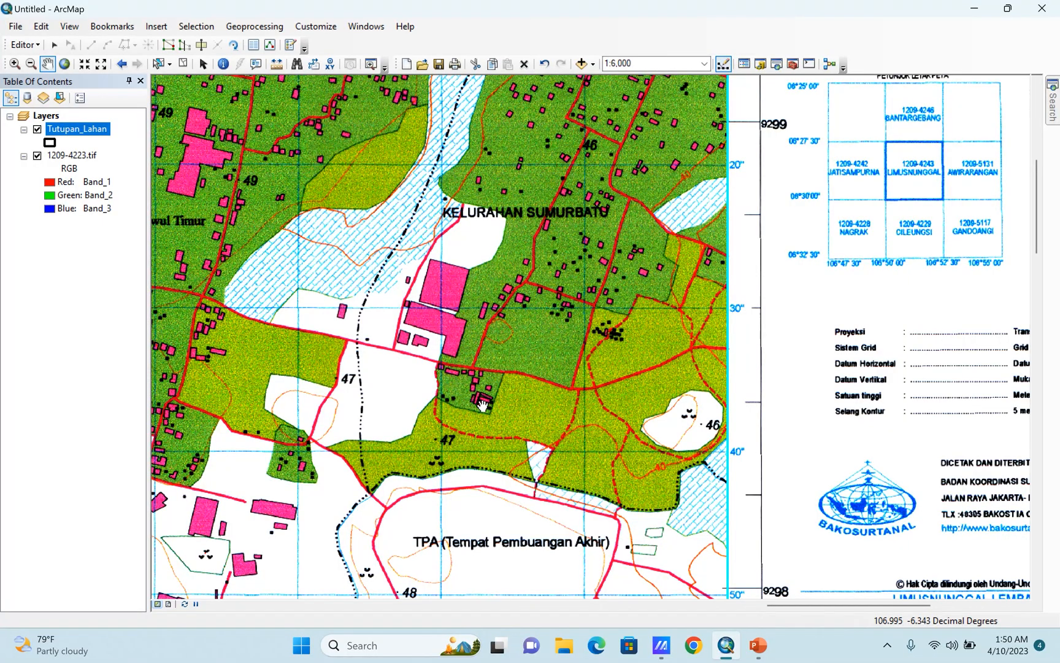
# Select the large frame polygon and start a cut line outside the eastern frame edge, following the southern side of the hatched patch east of Kelurahan Sumurbatu.
pyautogui.scroll(2, 452, 382)
pyautogui.click(158, 63)
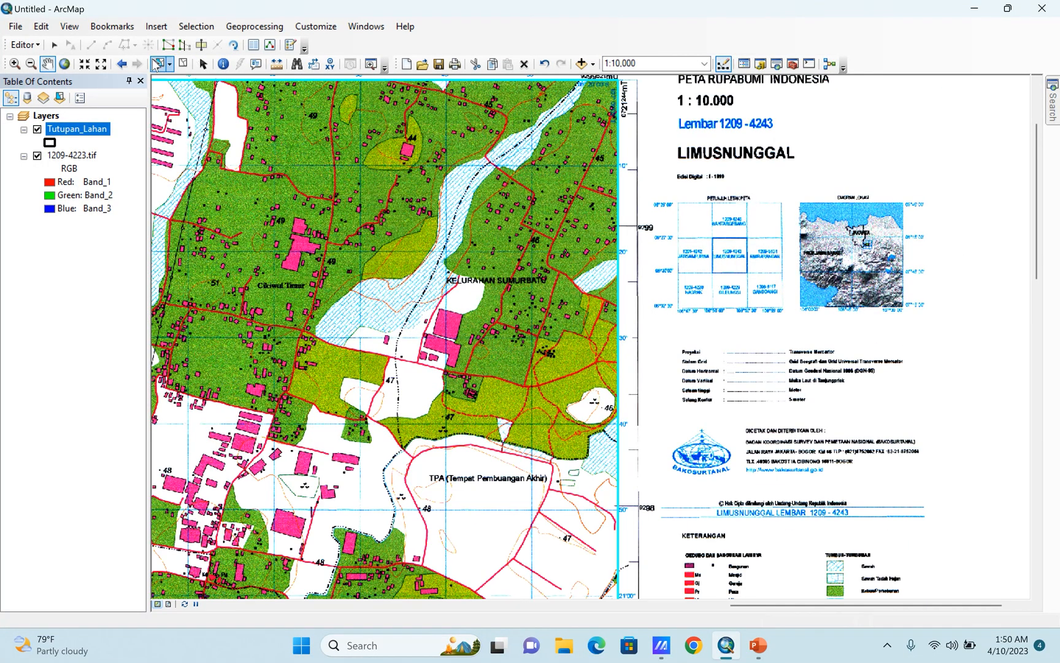
pyautogui.click(391, 340)
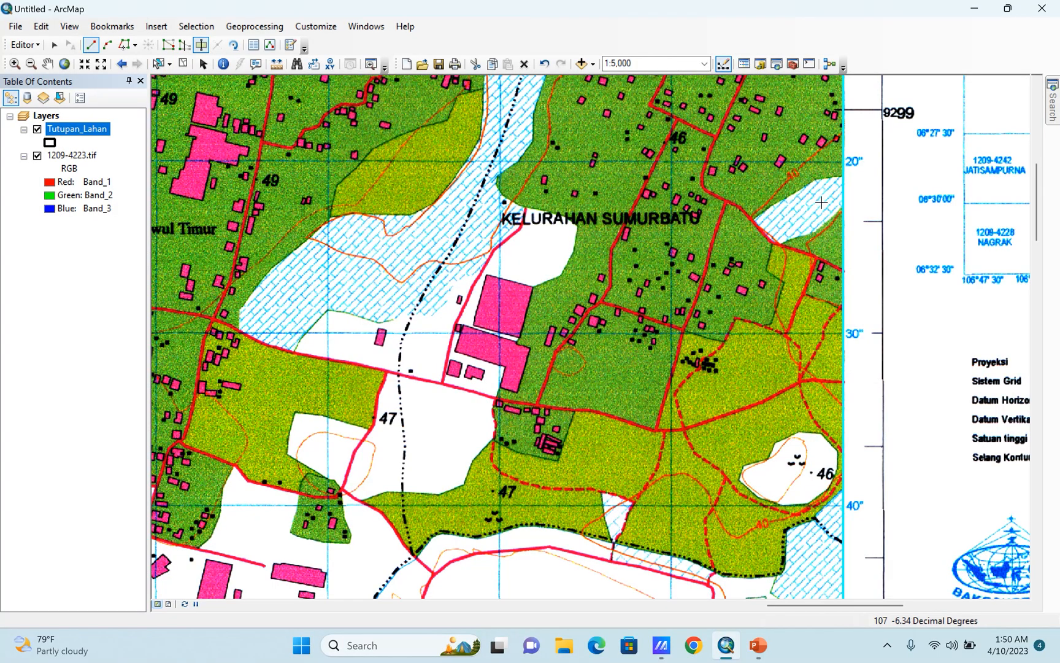
pyautogui.scroll(-2, 852, 204)
pyautogui.scroll(-1, 841, 212)
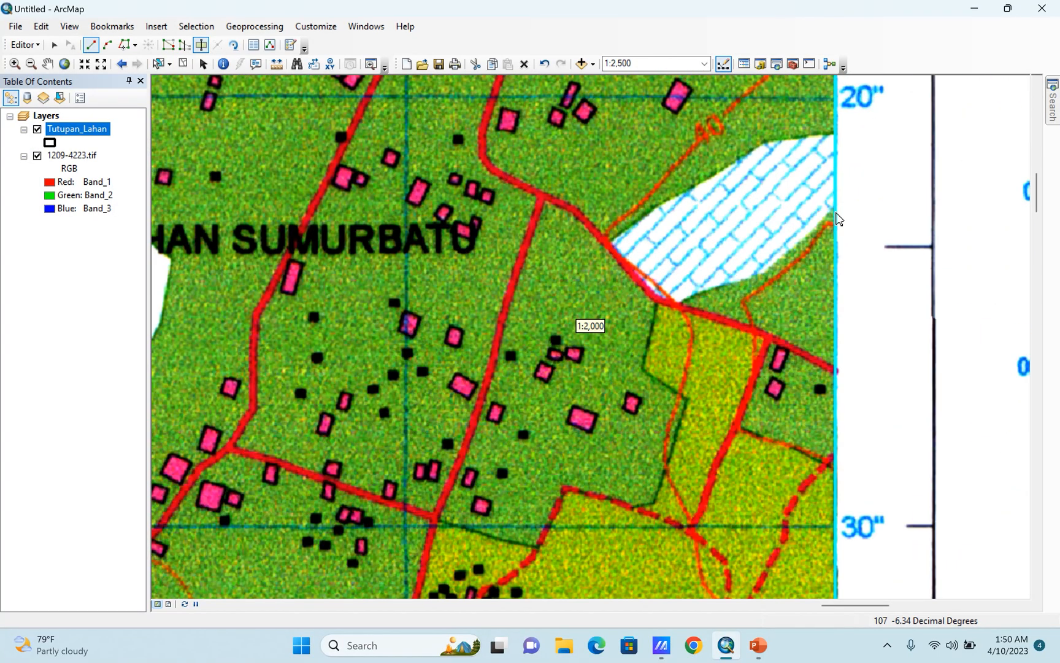
pyautogui.click(845, 196)
pyautogui.click(800, 245)
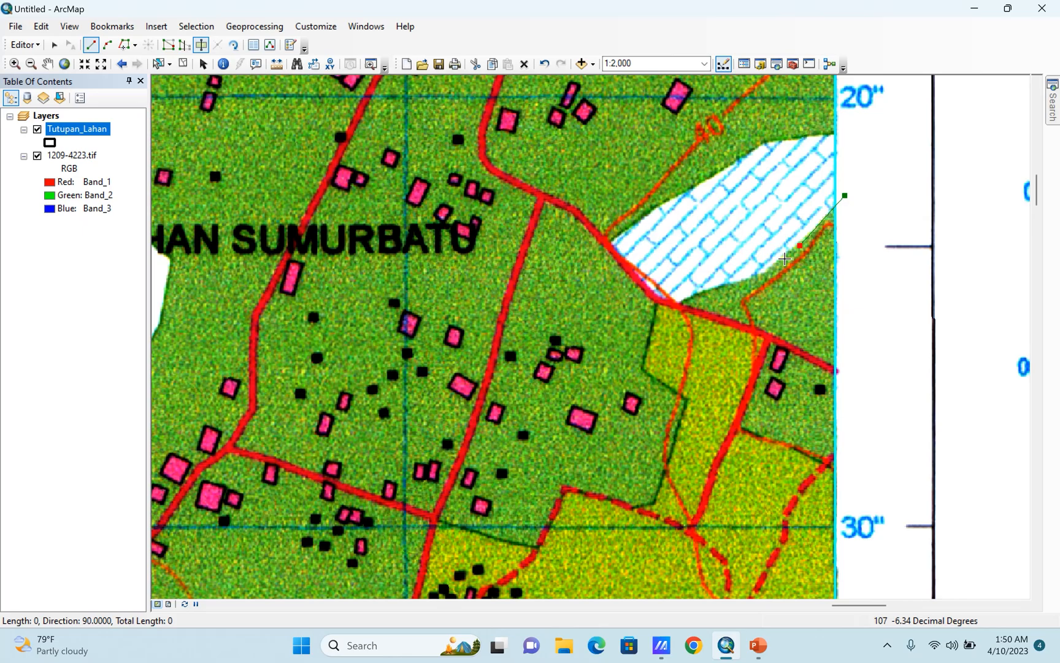
pyautogui.click(661, 298)
# Extend the cut line southwest along the boundary between the dark green and yellow-green areas to the north-south road.
pyautogui.click(655, 313)
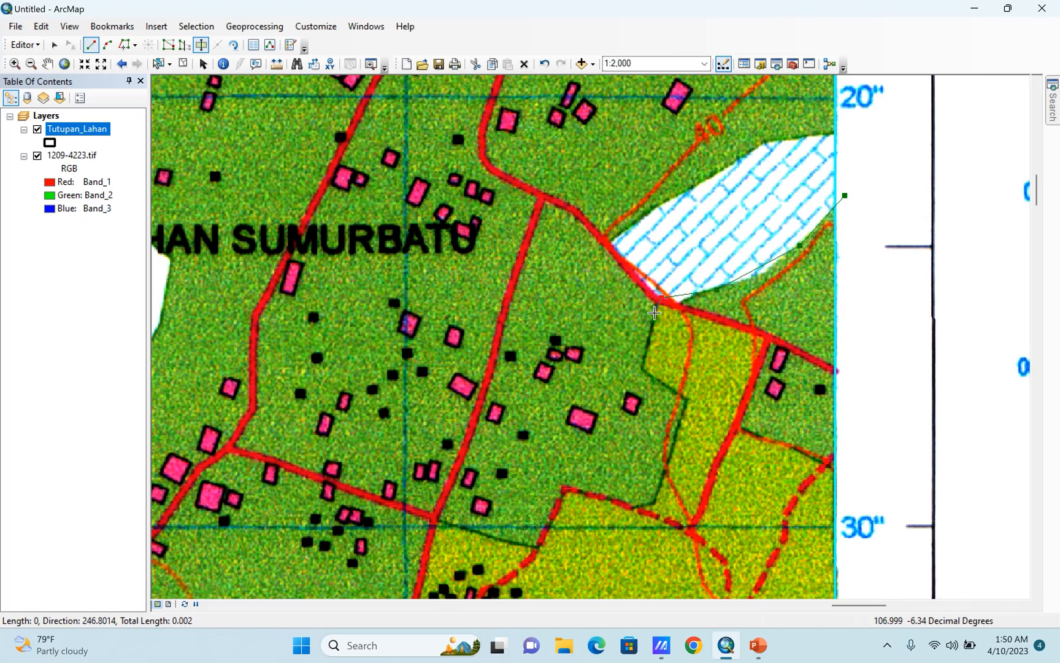
pyautogui.click(645, 369)
pyautogui.click(685, 400)
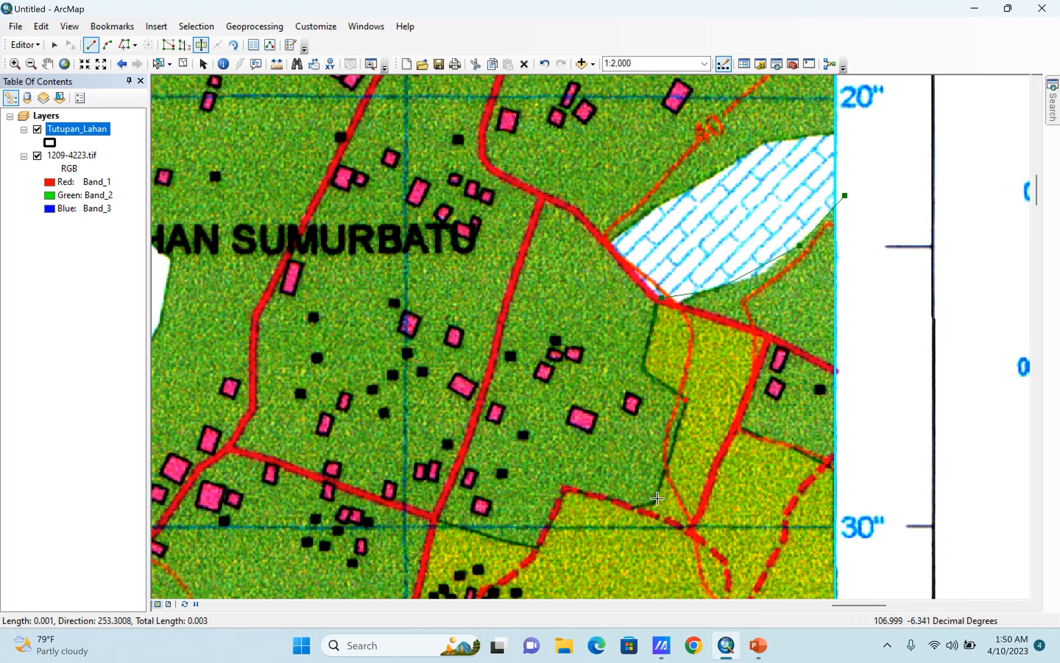
pyautogui.click(655, 501)
pyautogui.click(563, 488)
pyautogui.click(533, 547)
pyautogui.click(436, 522)
# Continue the cut line down the road to the junction, and west along the main road to the white area's corner.
pyautogui.moveTo(471, 490); pyautogui.dragTo(661, 199)
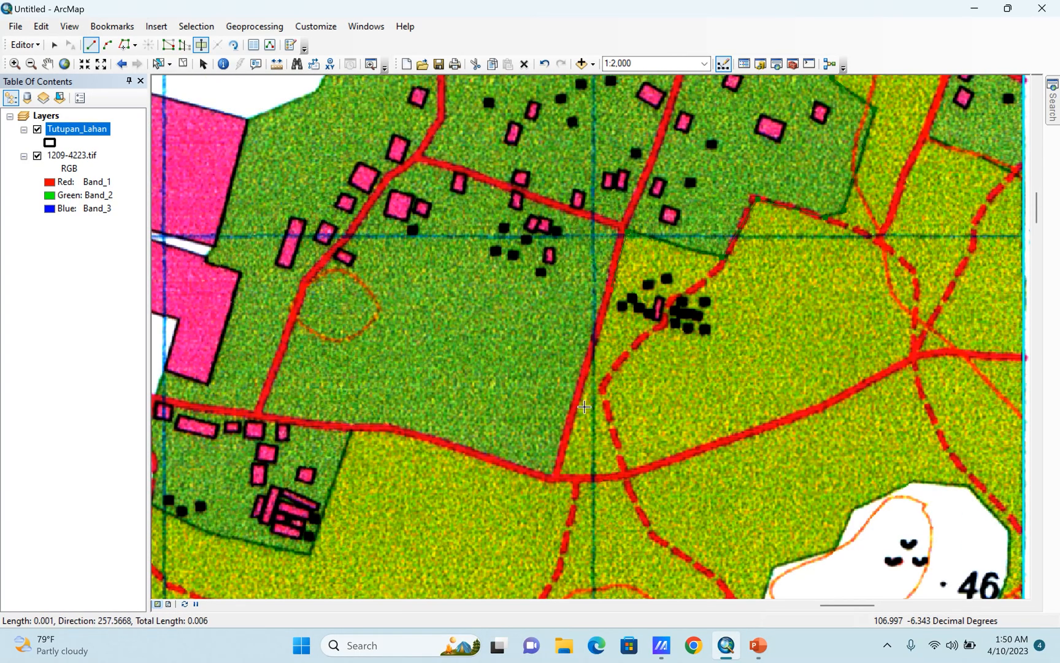
pyautogui.click(556, 476)
pyautogui.click(533, 474)
pyautogui.click(438, 441)
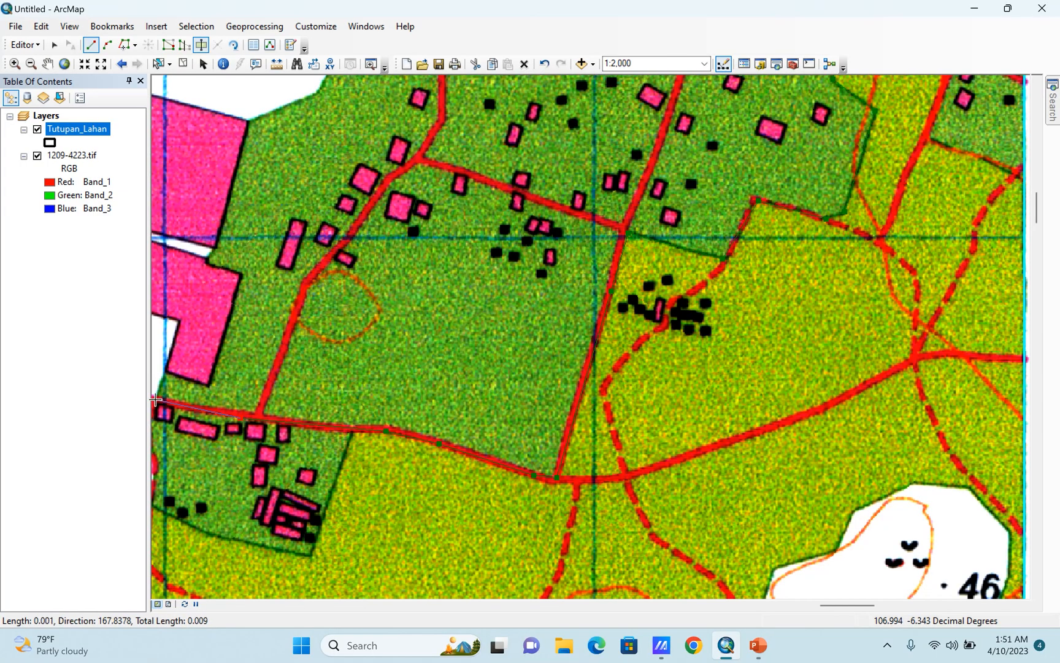
pyautogui.click(170, 395)
# Trace the cut line north from the road past the large factory buildings and onto the southern edge of the white clearing.
pyautogui.moveTo(170, 396); pyautogui.dragTo(308, 388)
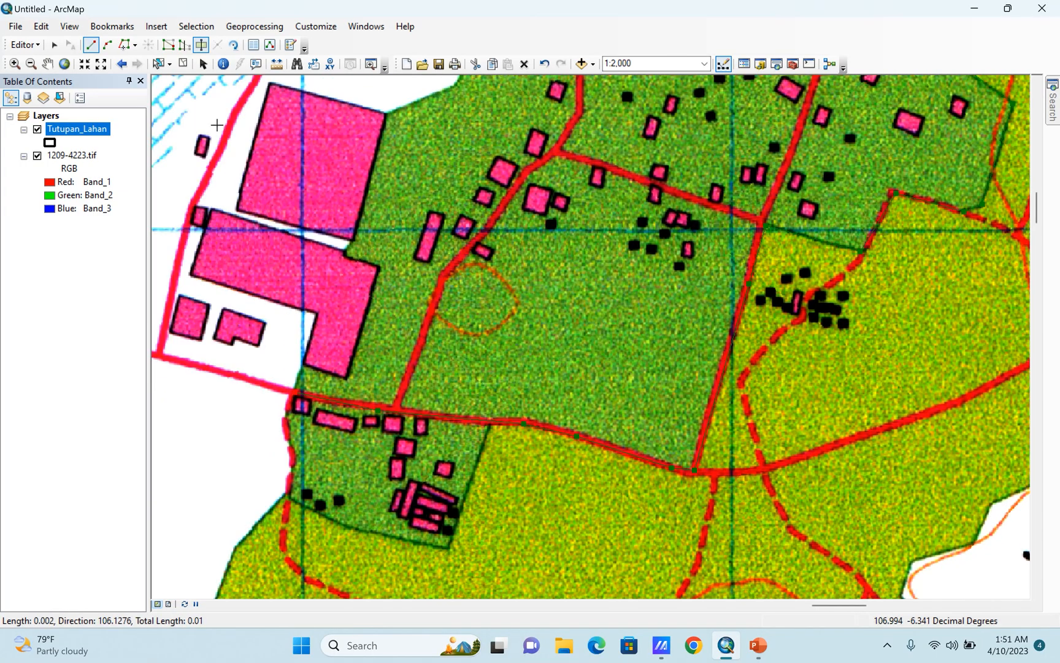
pyautogui.click(48, 64)
pyautogui.moveTo(298, 328)
pyautogui.mouseDown()
pyautogui.moveTo(669, 492)
pyautogui.moveTo(543, 458)
pyautogui.moveTo(507, 434)
pyautogui.mouseUp()
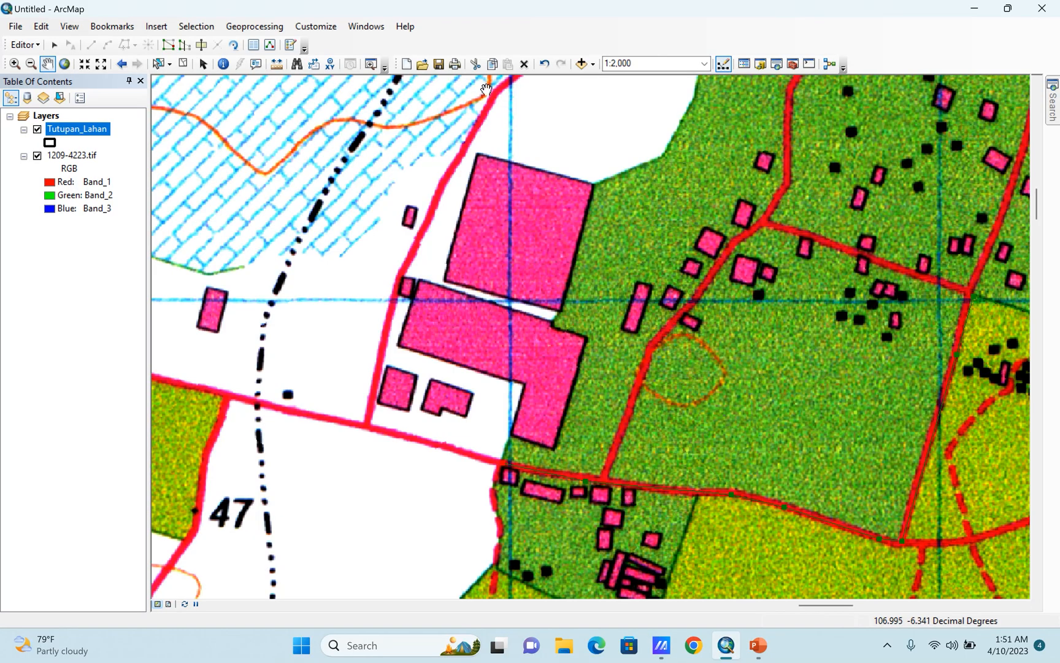
pyautogui.click(200, 45)
pyautogui.click(504, 459)
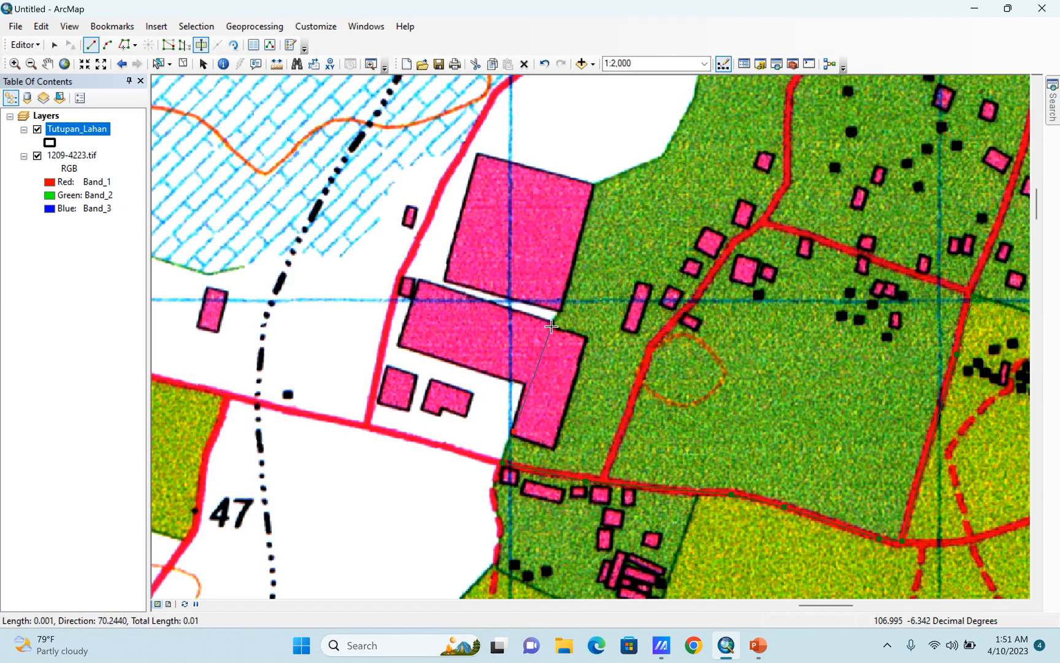
pyautogui.click(561, 308)
pyautogui.click(592, 185)
pyautogui.click(657, 159)
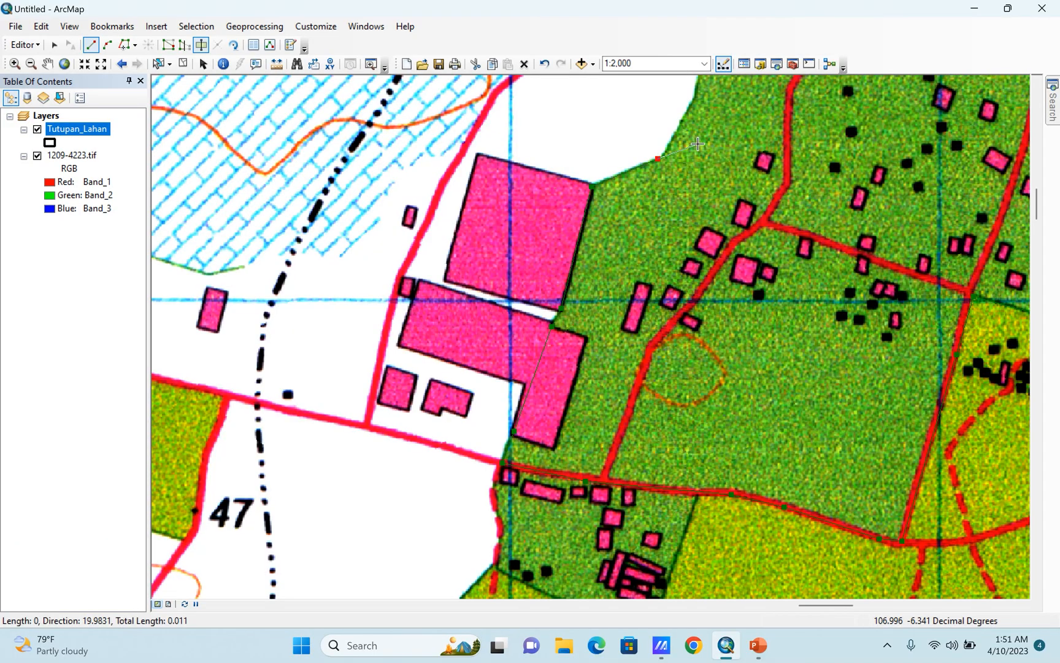
# Trace the cut line around the eastern and northern edges of the white clearing beneath the Kelurahan Sumurbatu label.
pyautogui.moveTo(697, 144); pyautogui.dragTo(545, 412)
pyautogui.click(537, 377)
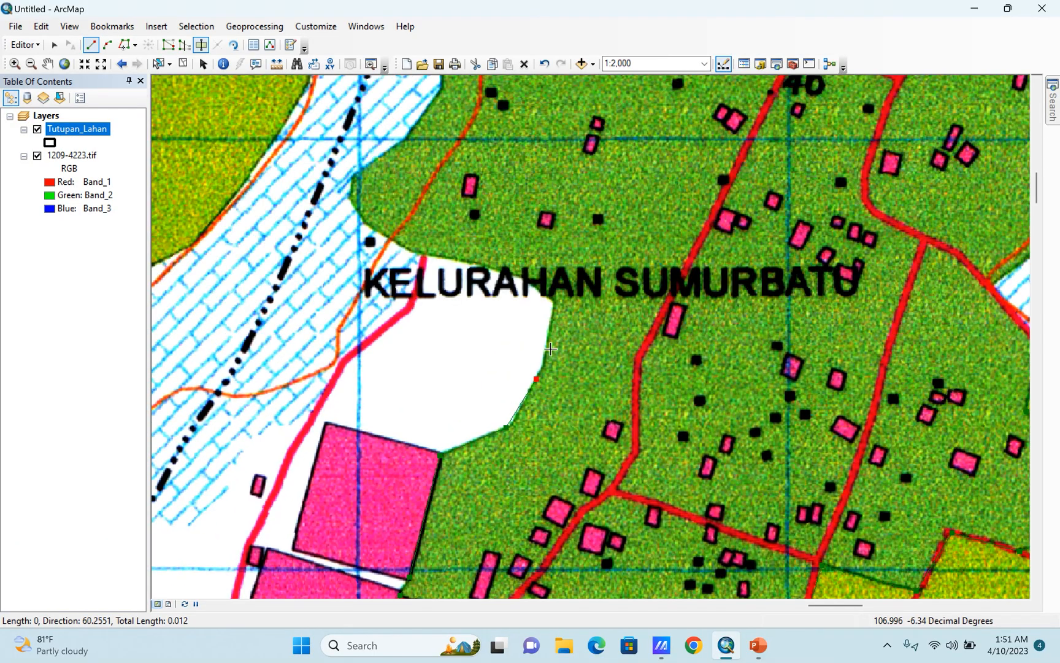
pyautogui.click(555, 304)
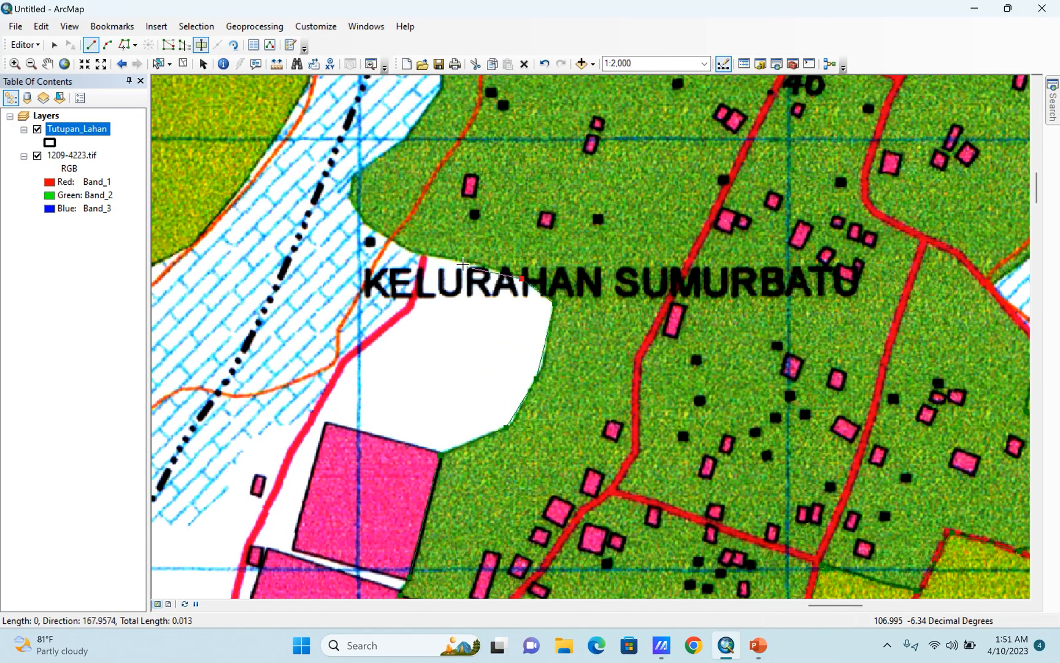
pyautogui.click(463, 261)
pyautogui.click(409, 254)
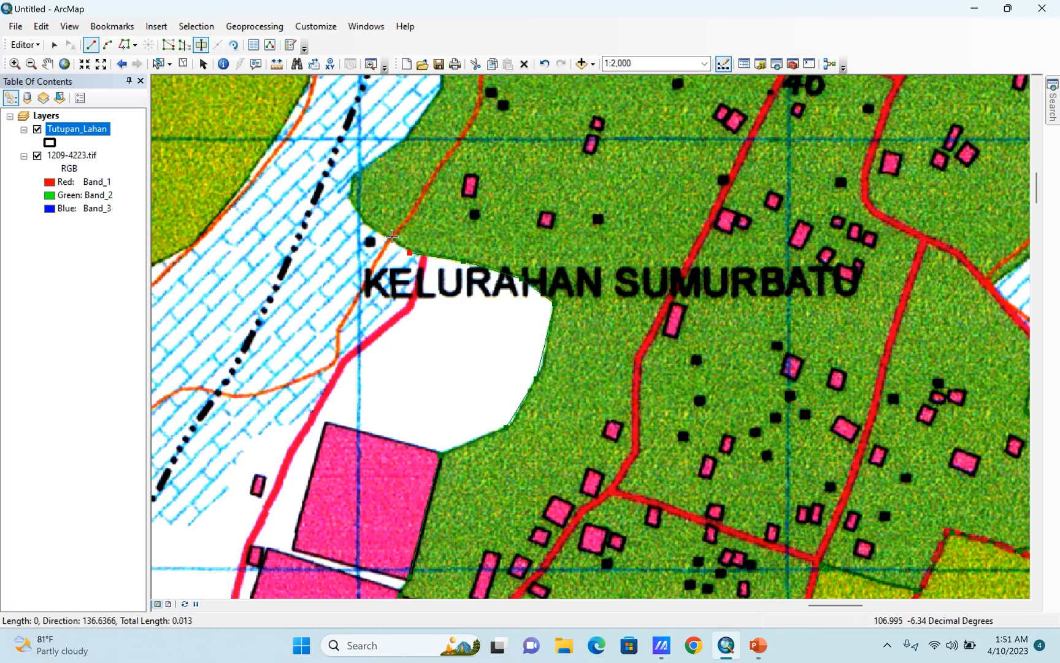
# Carry the cut line around the rounded western tip of the green area and northeast along the hatched strip.
pyautogui.click(381, 235)
pyautogui.click(359, 217)
pyautogui.click(349, 182)
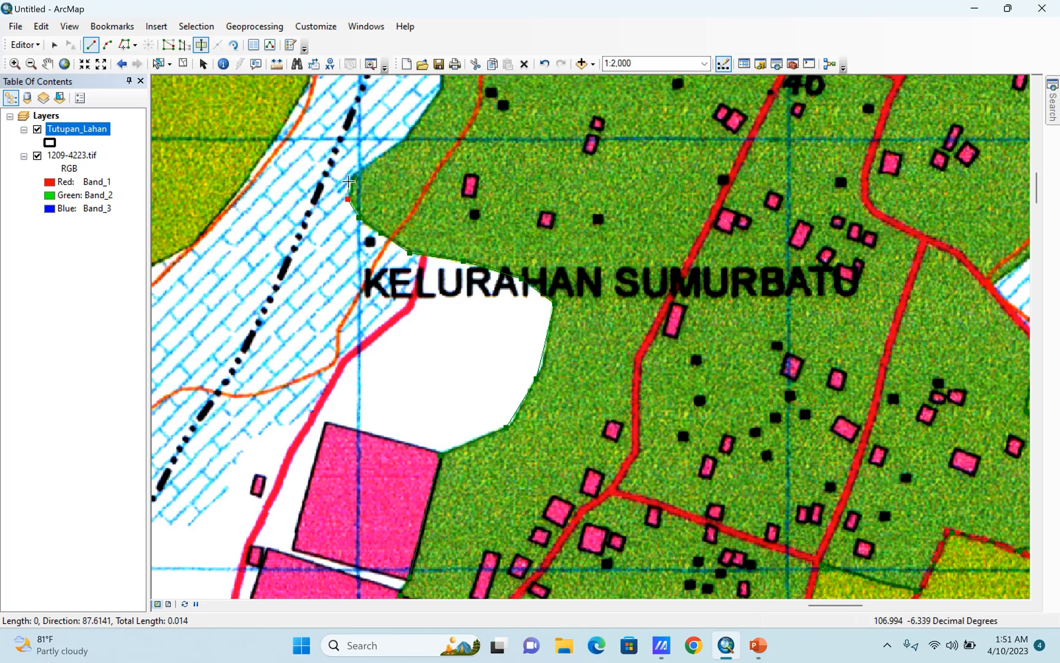
pyautogui.click(357, 169)
pyautogui.click(400, 141)
pyautogui.click(427, 113)
pyautogui.click(441, 90)
# Extend the cut line north along the eastern edge of the hatched strip up to the road crossing it.
pyautogui.moveTo(473, 136); pyautogui.dragTo(478, 473)
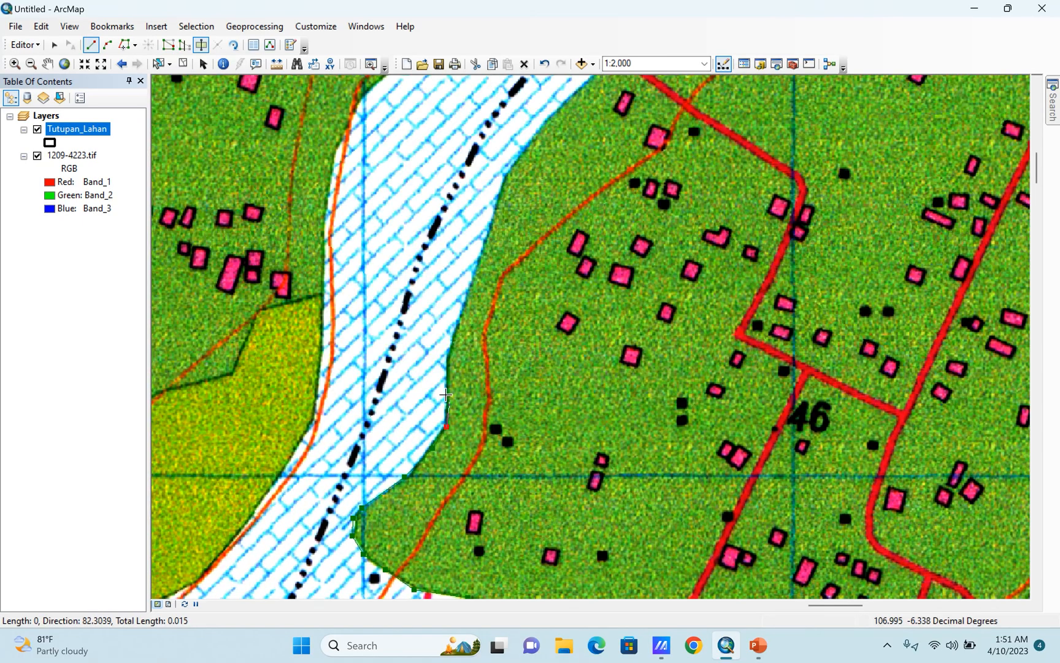
pyautogui.click(446, 368)
pyautogui.click(470, 288)
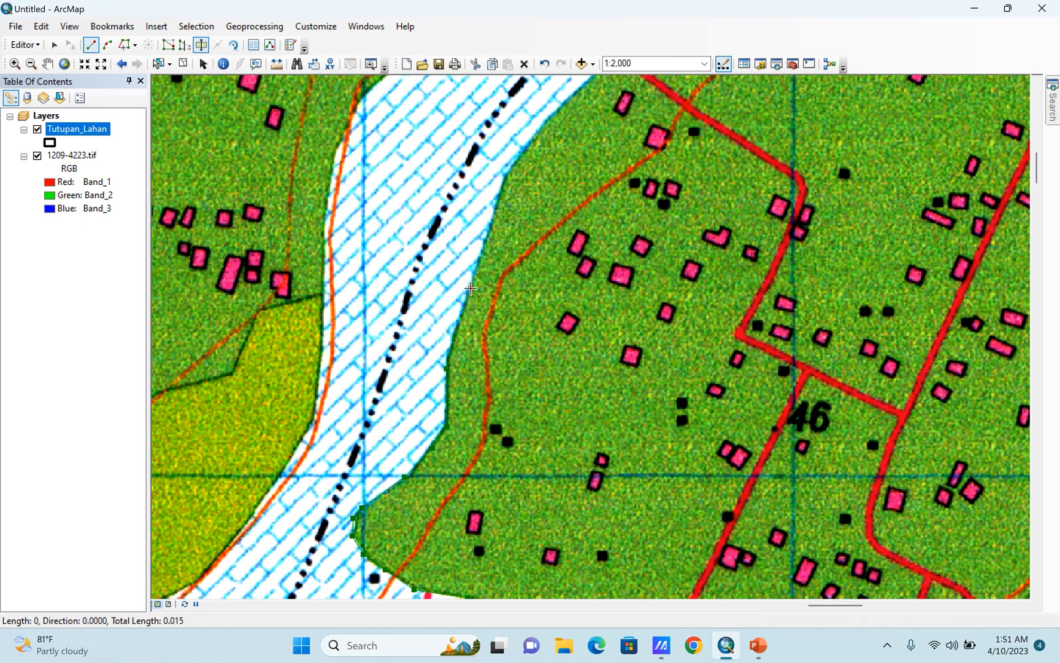
pyautogui.click(503, 174)
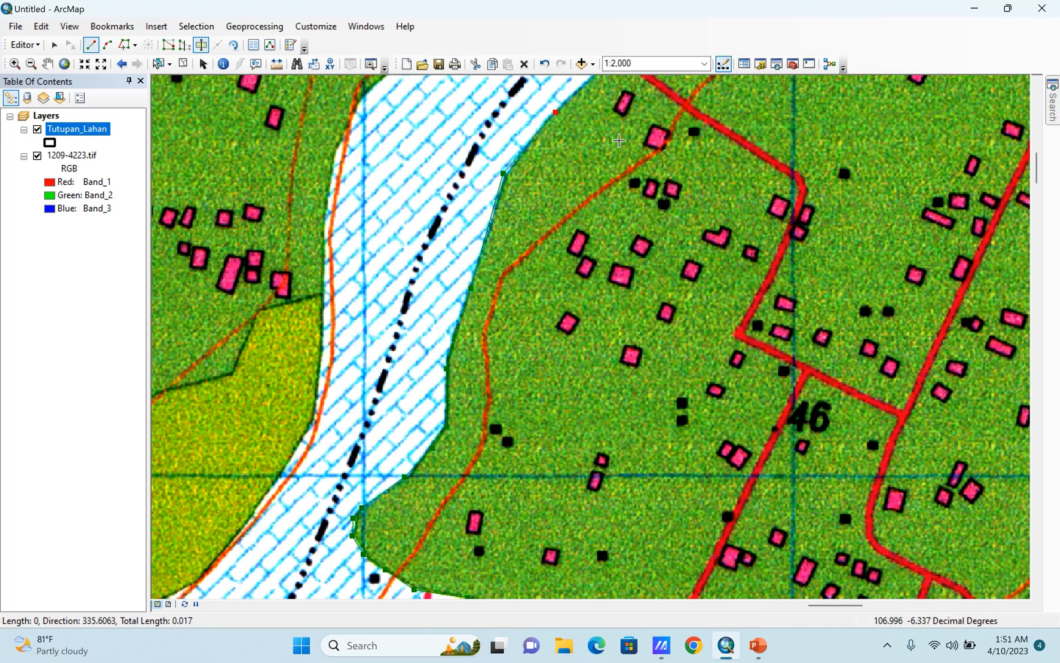
pyautogui.moveTo(556, 112)
pyautogui.mouseDown()
pyautogui.moveTo(460, 387)
pyautogui.moveTo(512, 326)
pyautogui.mouseUp()
pyautogui.click(519, 325)
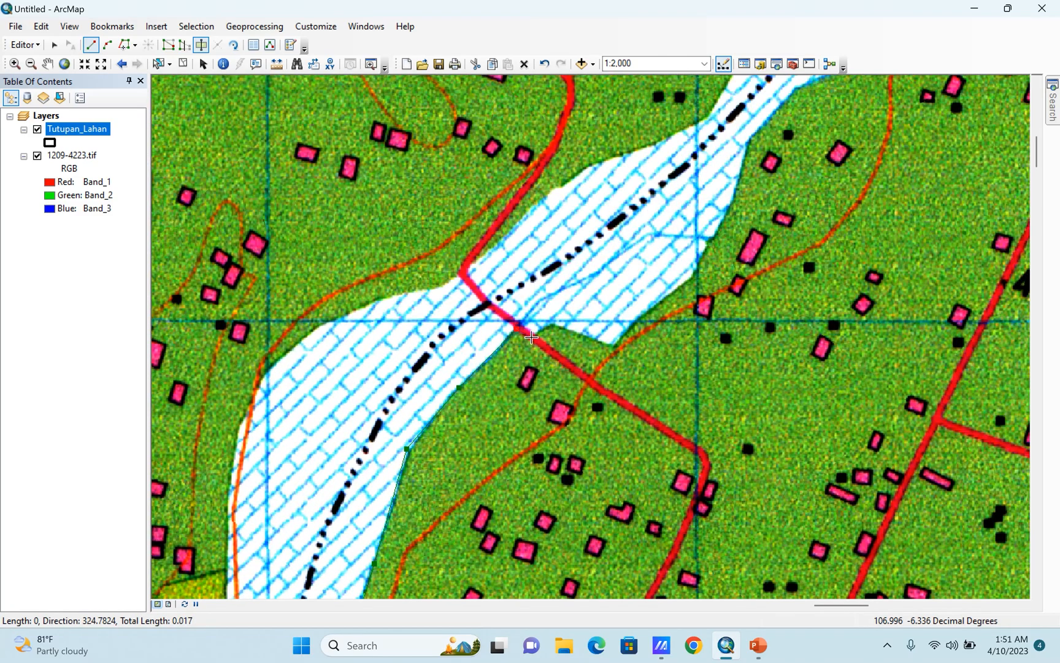
# Continue the cut line east of the road crossing around the hatched area's southern bulge and north along its eastern edge.
pyautogui.click(546, 325)
pyautogui.click(578, 332)
pyautogui.click(614, 345)
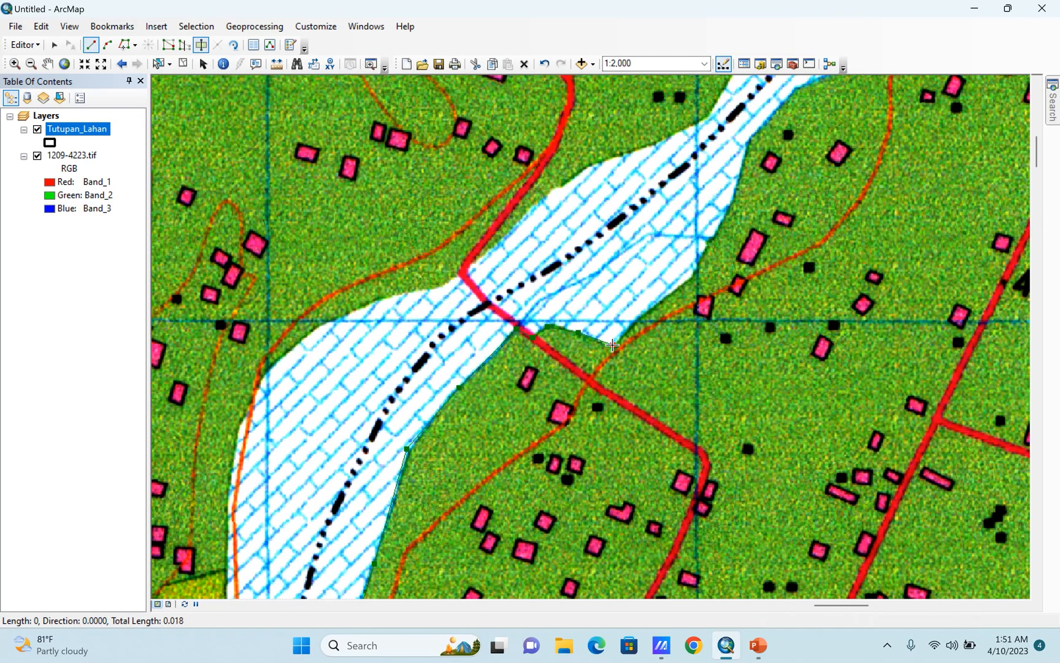
pyautogui.click(681, 286)
pyautogui.click(698, 267)
pyautogui.click(712, 238)
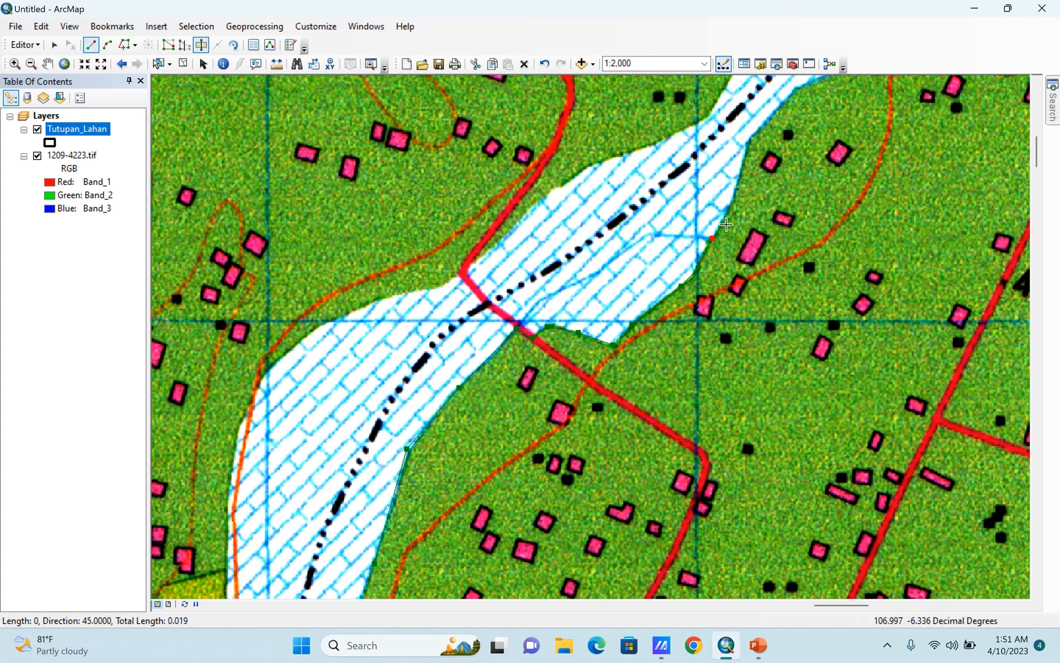
pyautogui.click(731, 208)
pyautogui.click(746, 141)
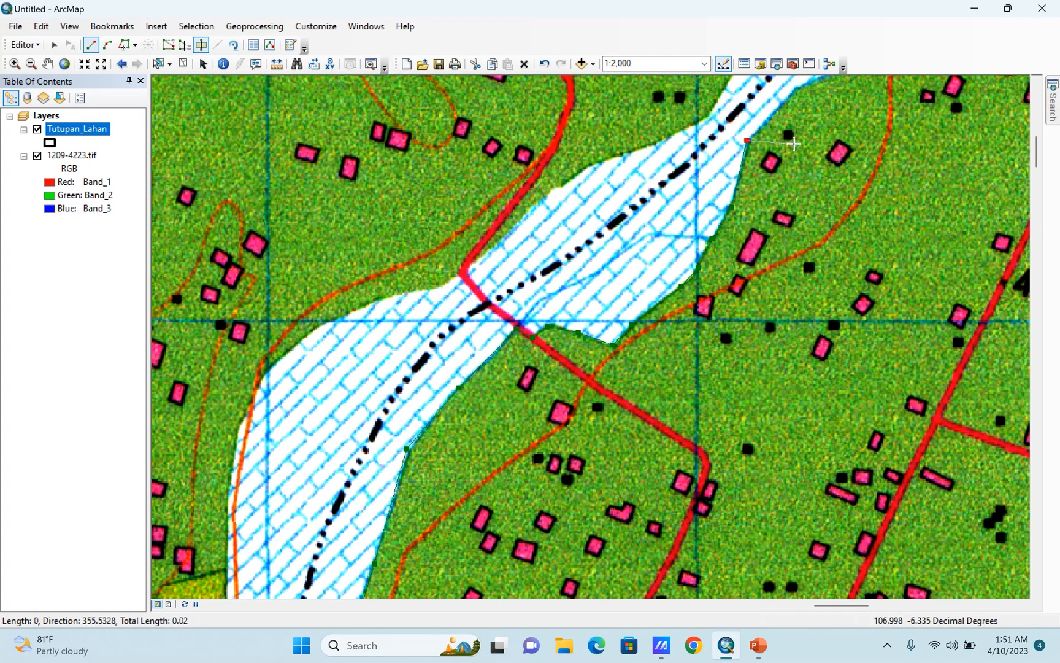
# Trace the cut line northeast along the hatched strip's eastern edge past the map's northern frame and finish the cut.
pyautogui.moveTo(746, 141); pyautogui.dragTo(483, 416)
pyautogui.click(533, 363)
pyautogui.click(608, 332)
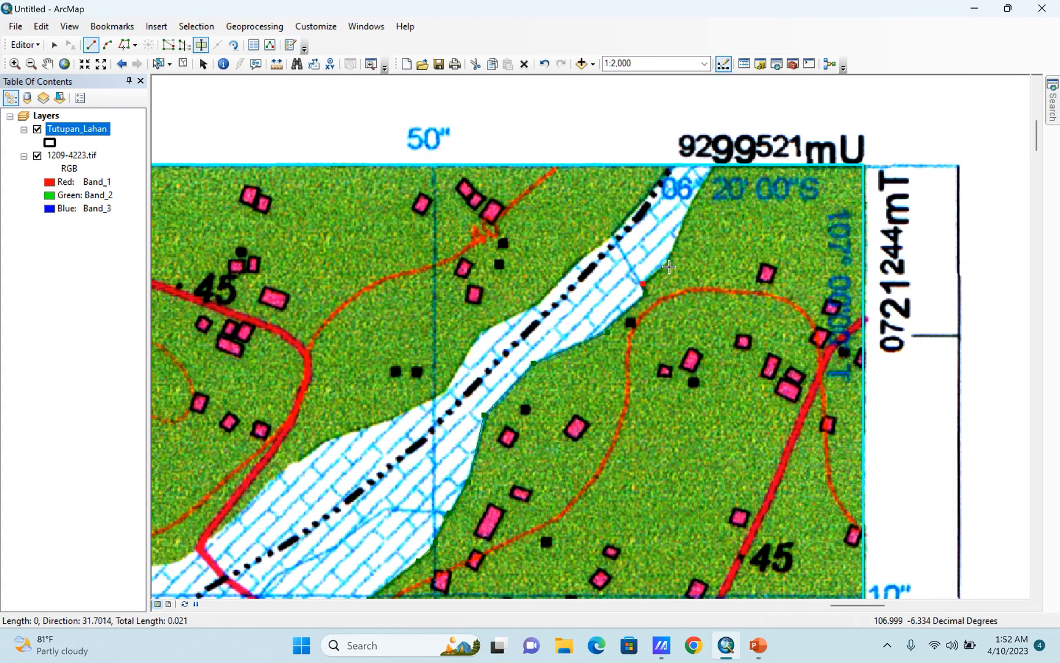
pyautogui.click(669, 263)
pyautogui.doubleClick(730, 143)
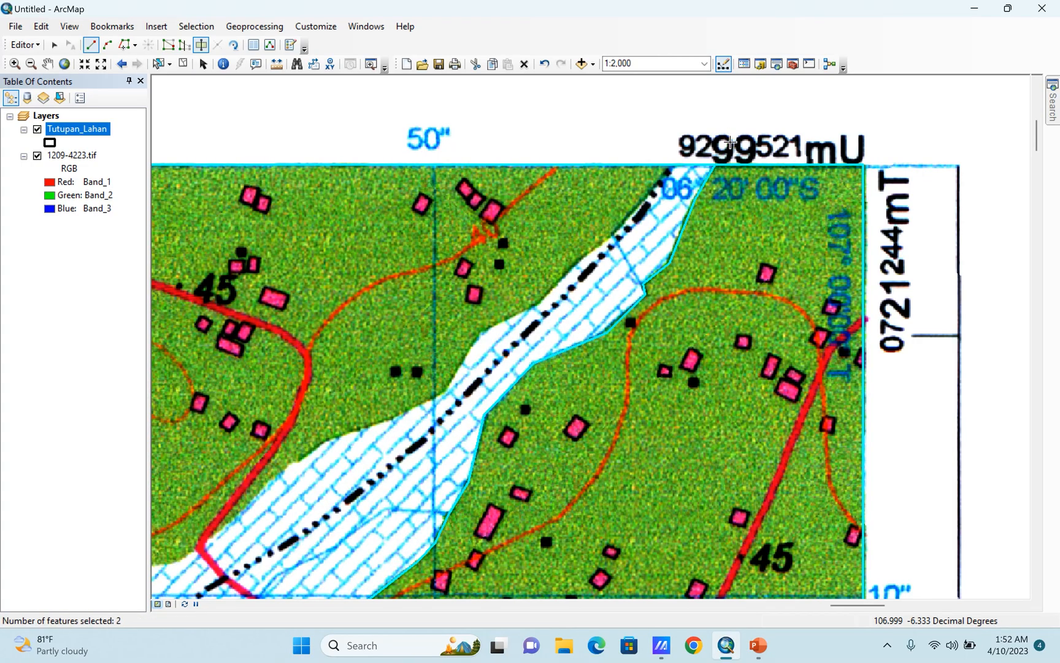
# Show the full map extent and check the cut polygons with 1209-4223.tif hidden, turning the raster back on.
pyautogui.click(64, 63)
pyautogui.click(37, 156)
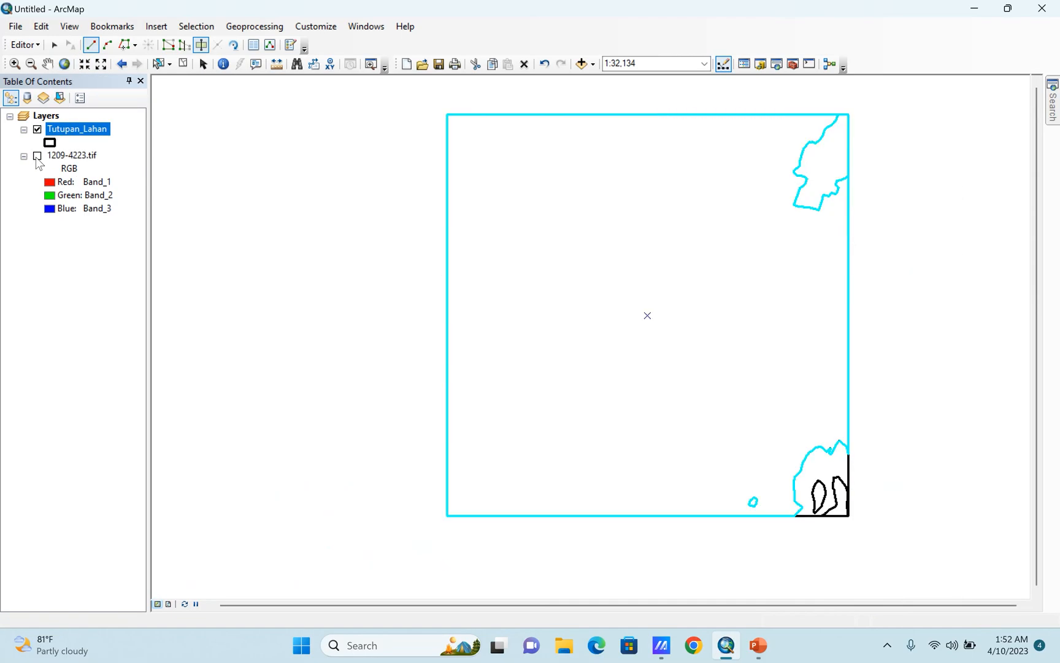
pyautogui.click(40, 159)
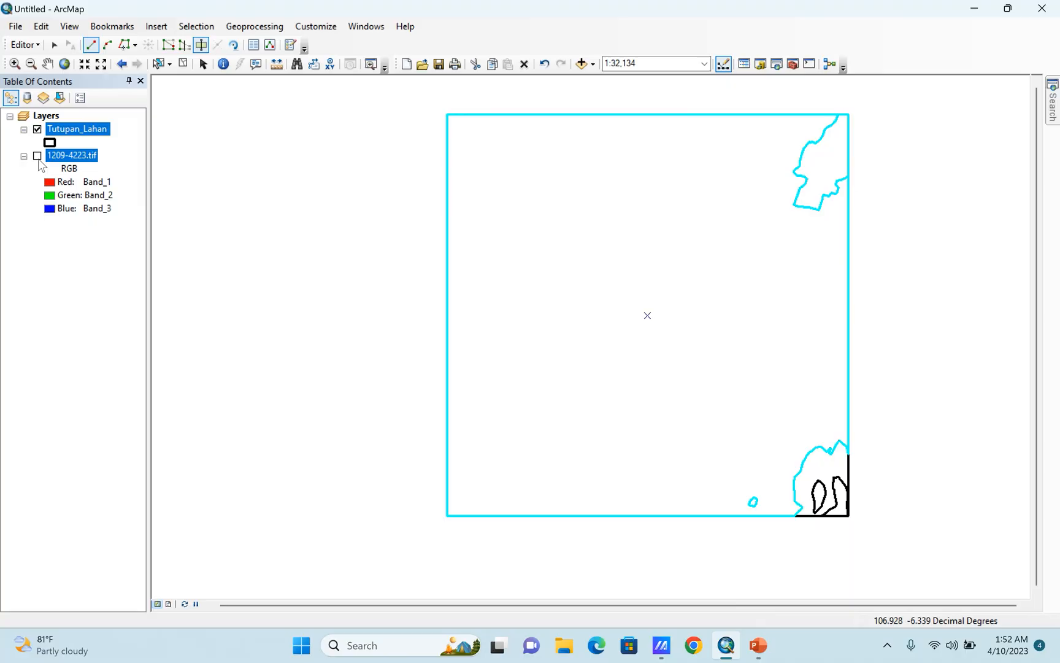
pyautogui.click(38, 156)
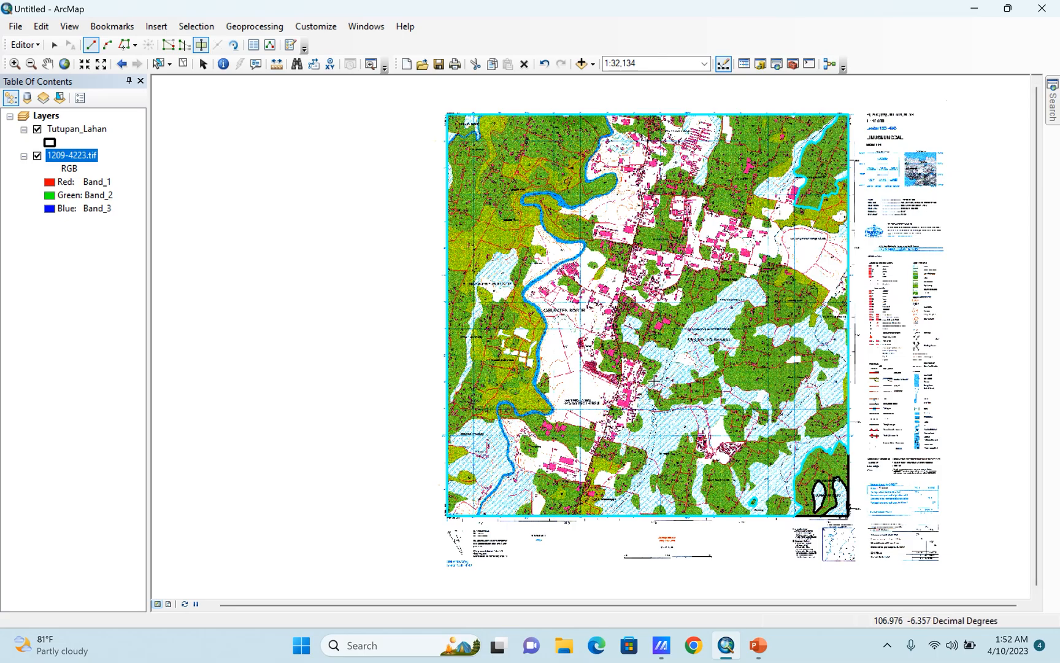
# Examine the remaining uncut land-cover areas on the scanned map, from the southwestern villages to the eastern frame.
pyautogui.scroll(2, 785, 446)
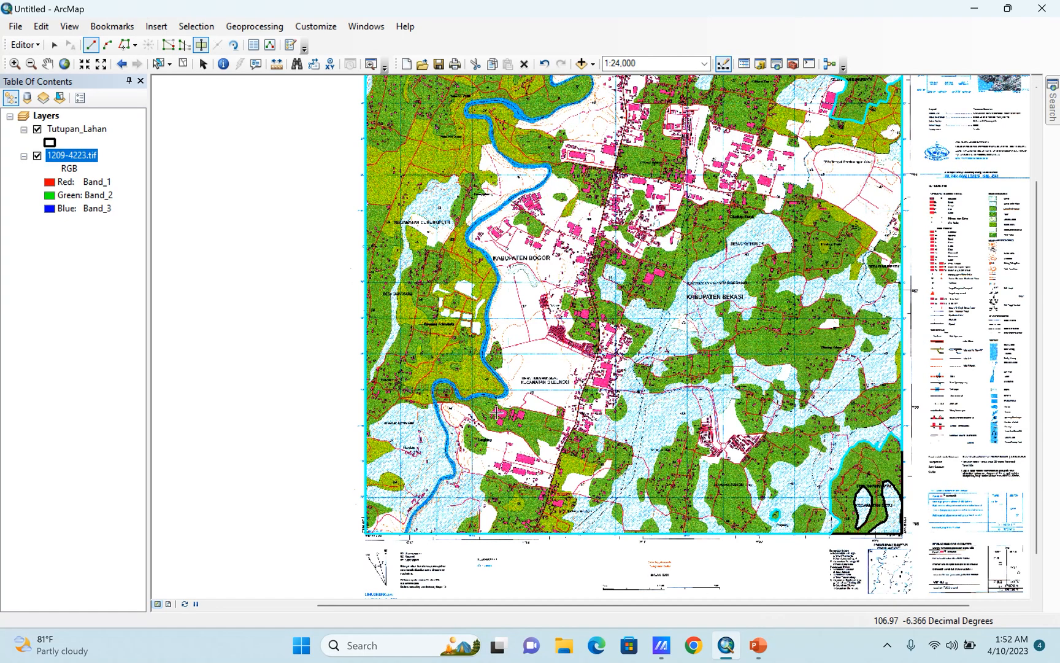
pyautogui.scroll(2, 445, 426)
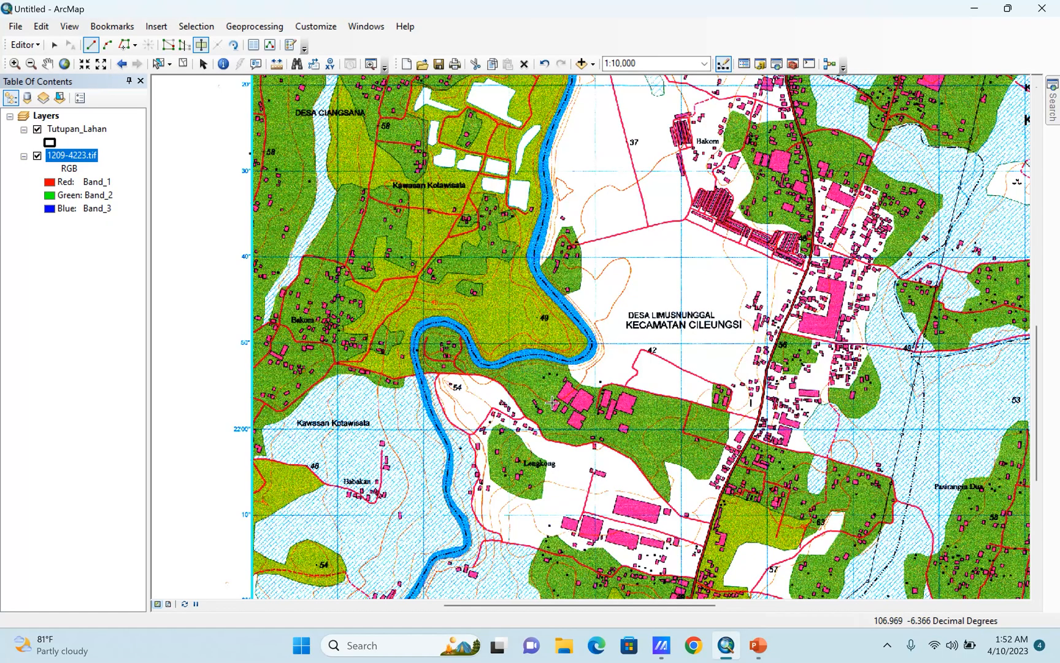
pyautogui.scroll(2, 478, 409)
pyautogui.scroll(3, 521, 350)
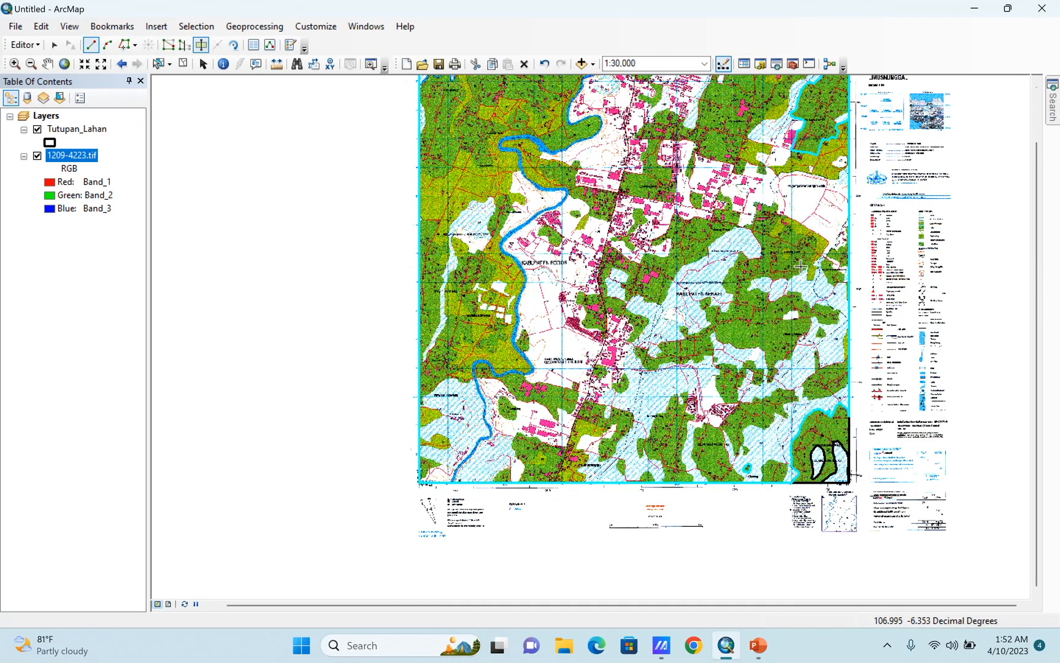
pyautogui.scroll(-3, 882, 286)
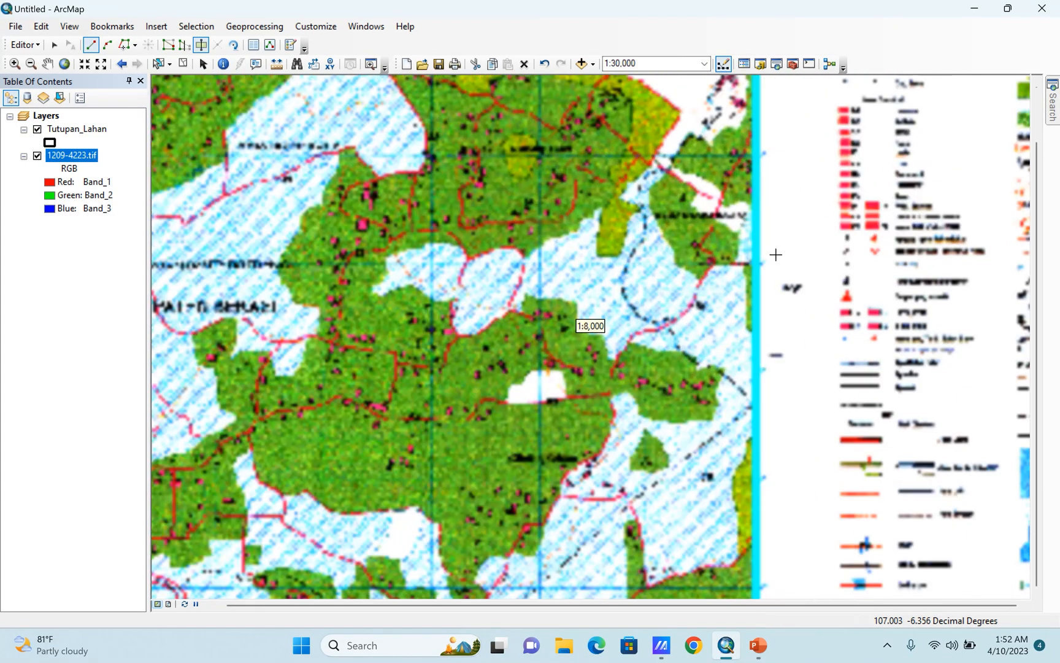
pyautogui.scroll(-3, 754, 257)
pyautogui.scroll(3, 754, 256)
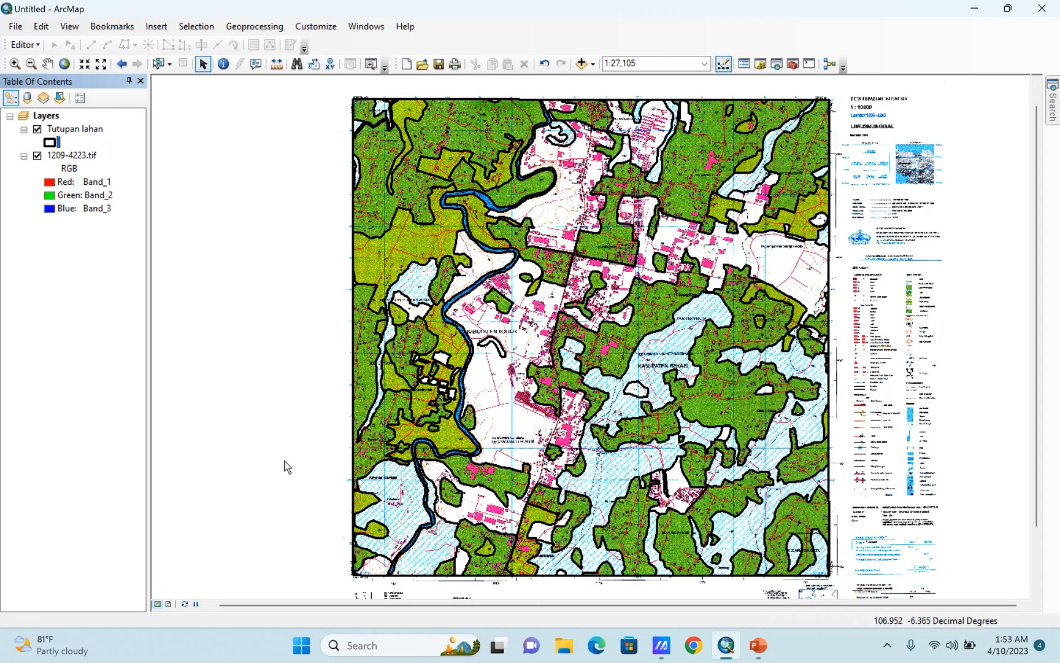
# Toggle the visibility of 1209-4223.tif to compare the completed Tutupan lahan polygons with the scanned map, leaving the raster hidden.
pyautogui.click(38, 156)
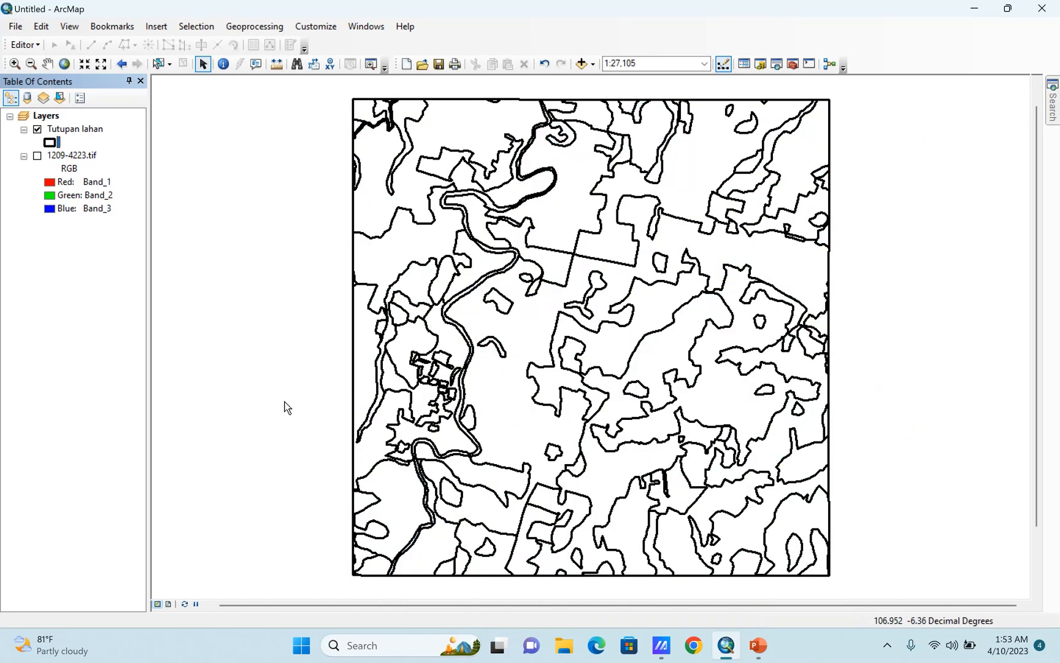
pyautogui.click(37, 157)
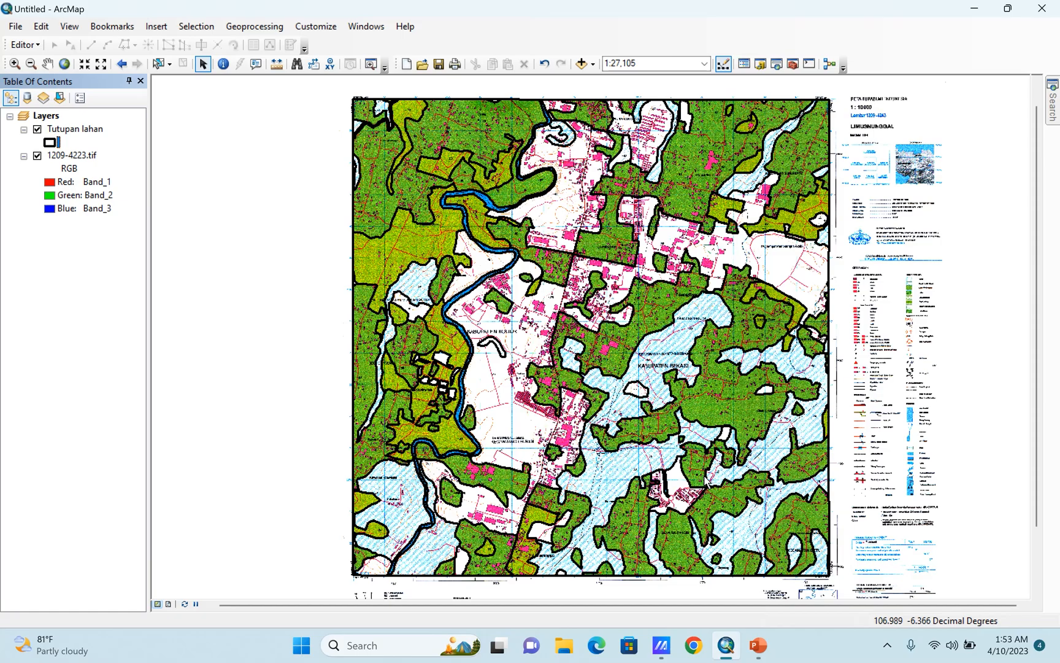
pyautogui.click(37, 156)
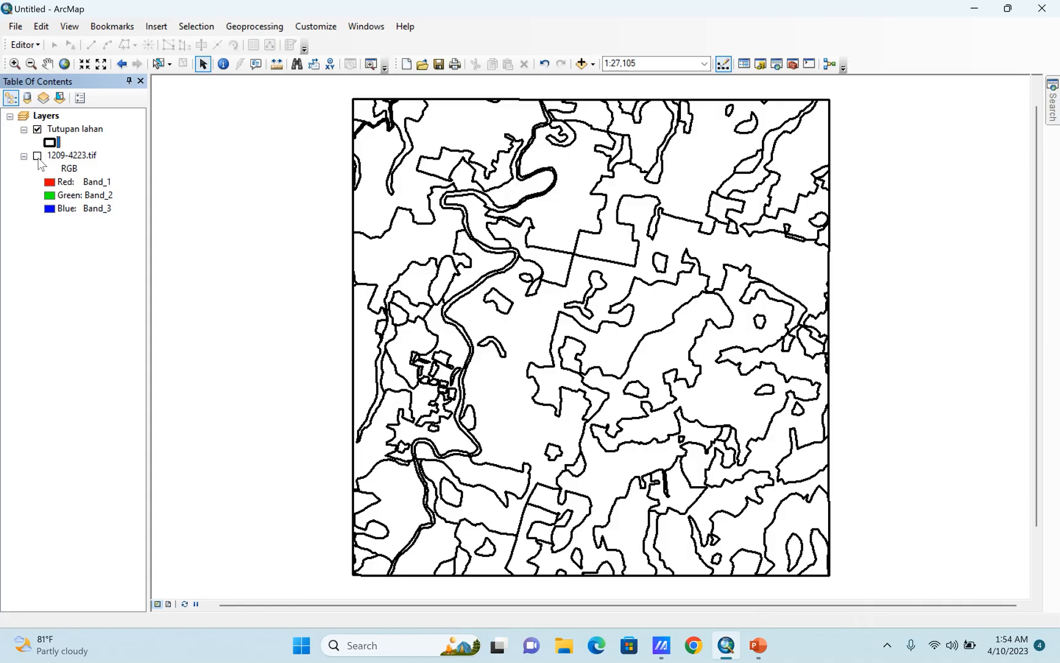
pyautogui.click(36, 156)
pyautogui.click(37, 156)
pyautogui.click(37, 156)
pyautogui.click(37, 155)
# Start an edit session for the Tutupan lahan layer and stop it again.
pyautogui.click(38, 49)
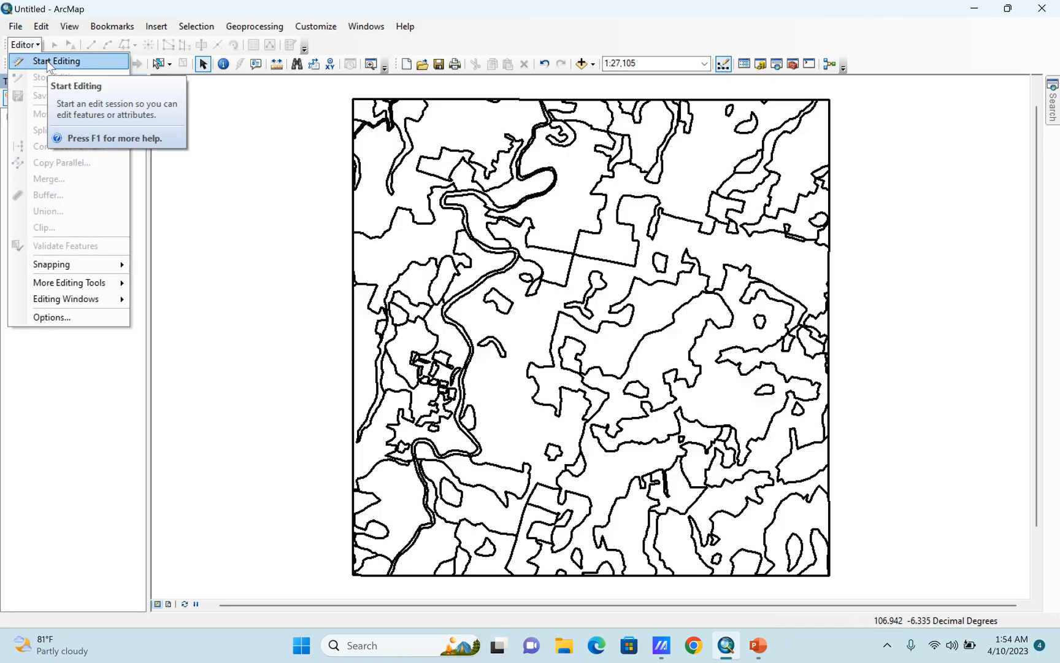
pyautogui.click(56, 60)
pyautogui.click(25, 44)
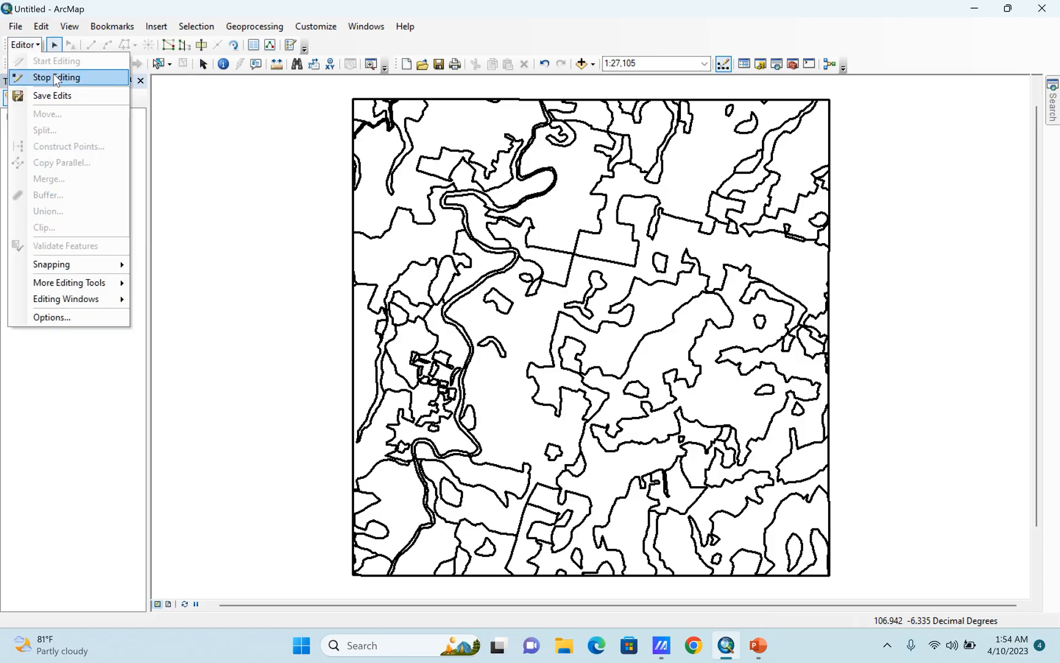
pyautogui.click(56, 78)
pyautogui.scroll(1, 365, 184)
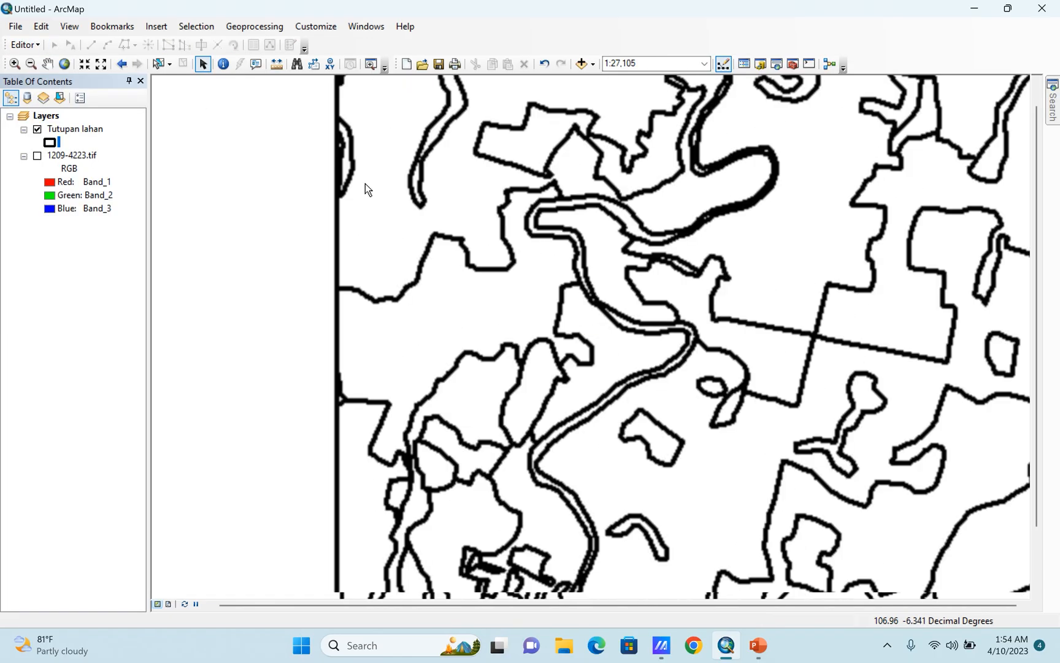
pyautogui.click(30, 45)
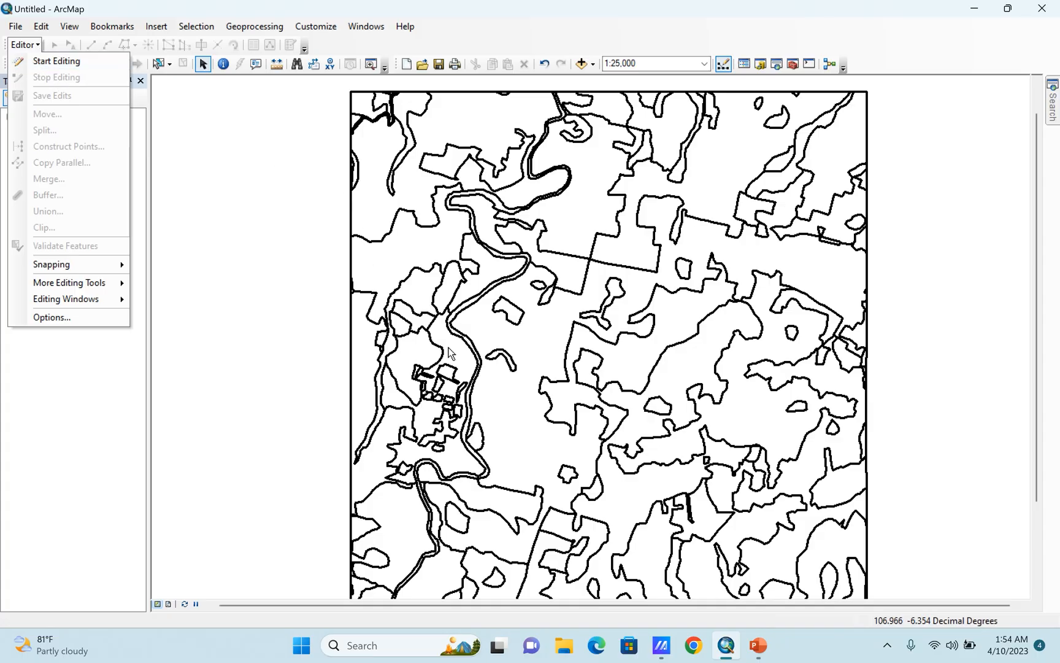
pyautogui.click(907, 350)
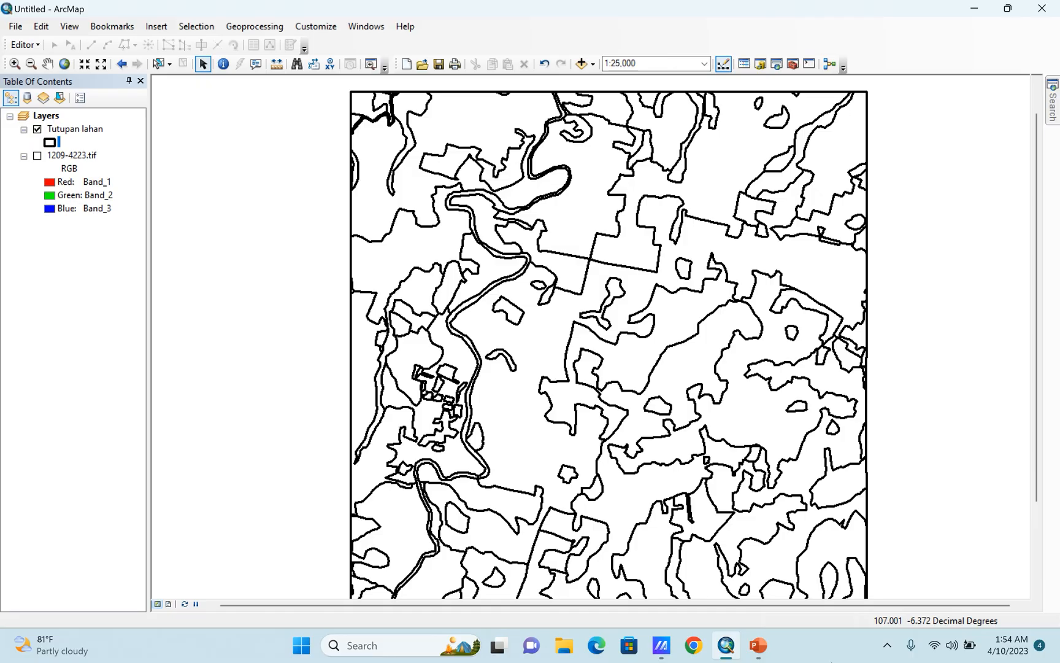
# Turn 1209-4223.tif back on and inspect how the Tutupan lahan polygons follow the land-cover boundaries across the whole map.
pyautogui.click(37, 155)
pyautogui.scroll(3, 326, 206)
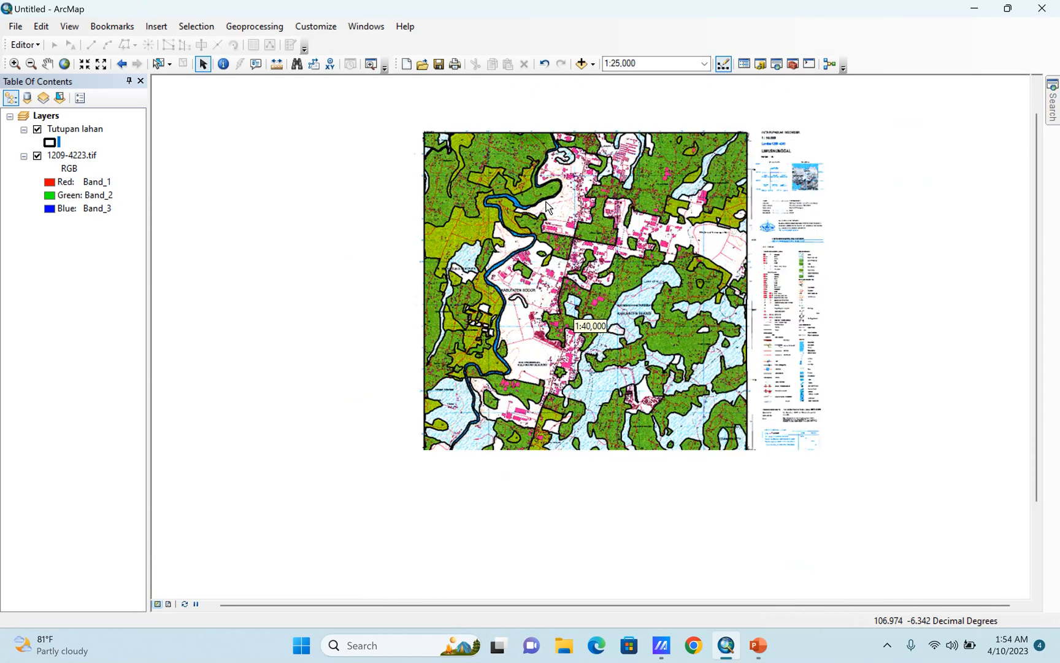
pyautogui.scroll(-2, 451, 397)
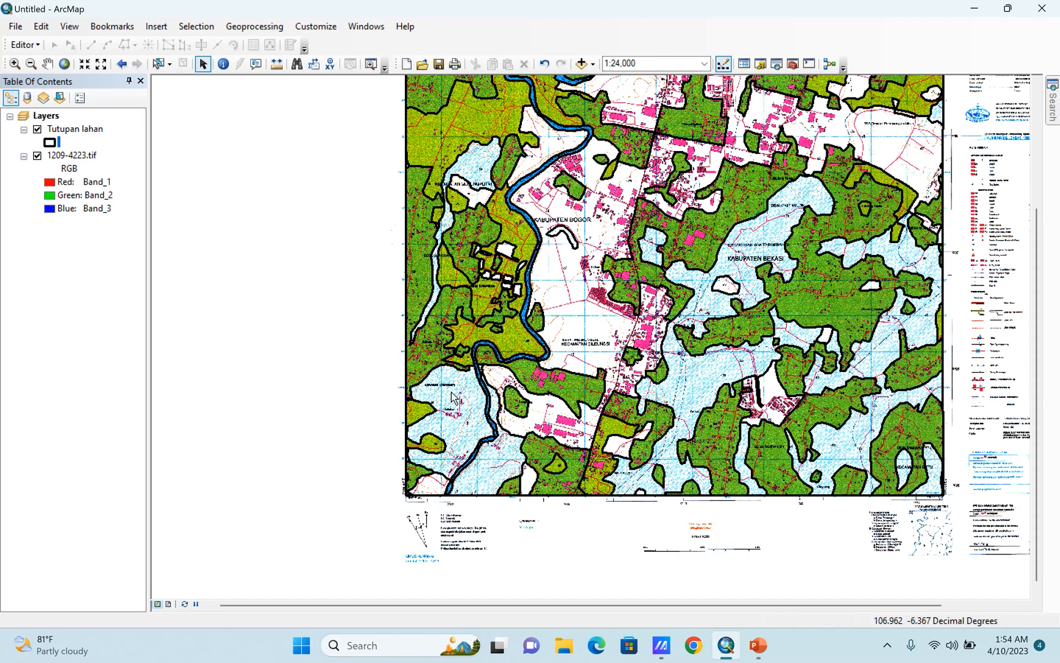
pyautogui.scroll(1, 331, 442)
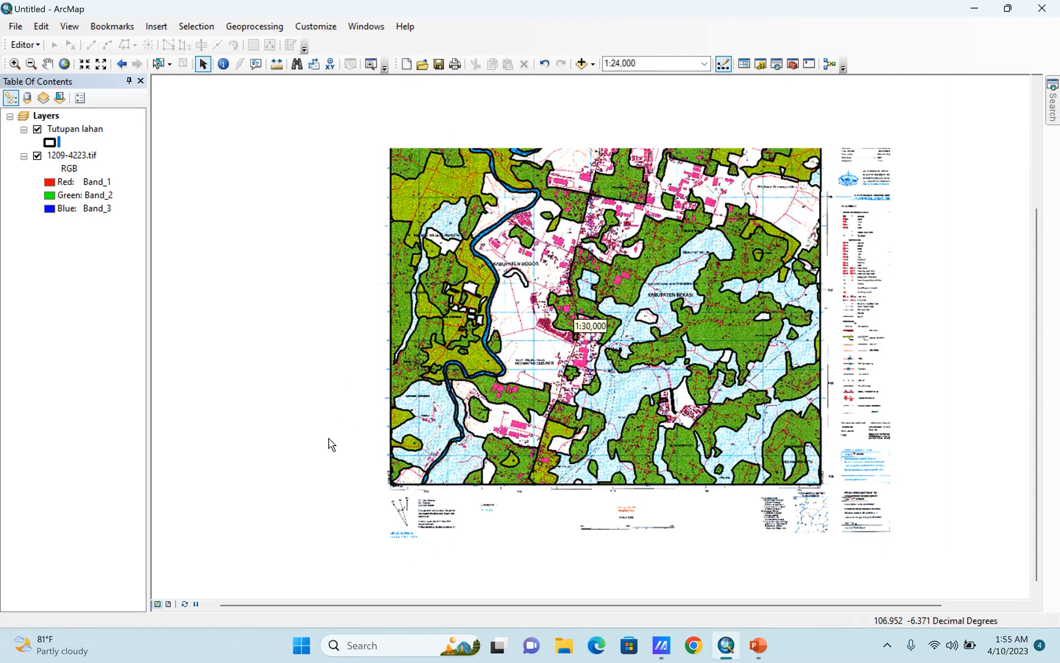
pyautogui.scroll(2, 353, 372)
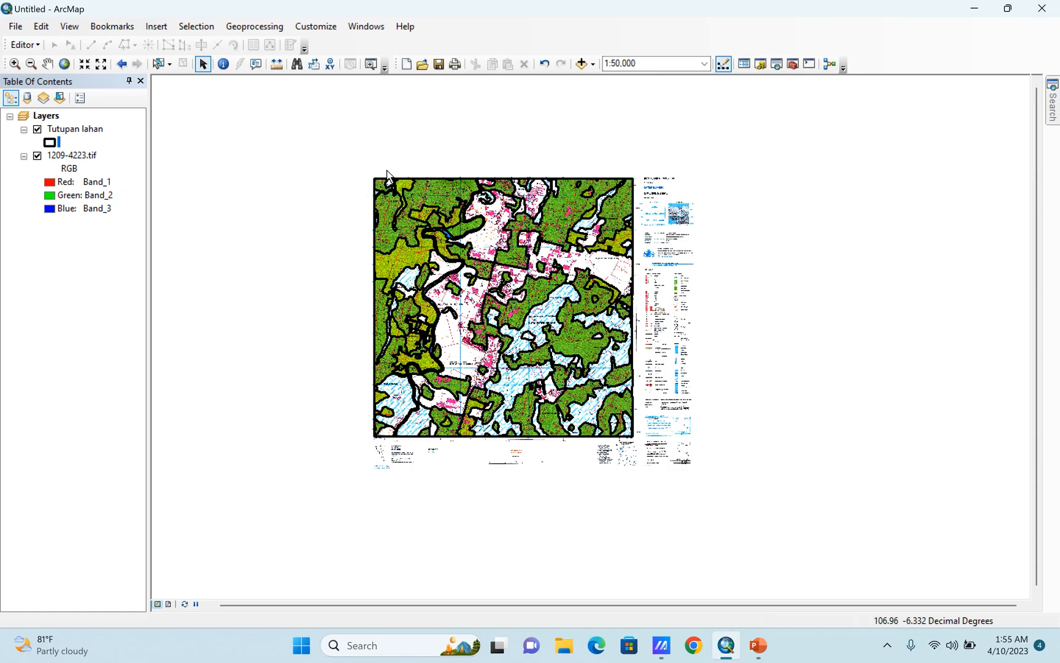
pyautogui.scroll(-4, 385, 178)
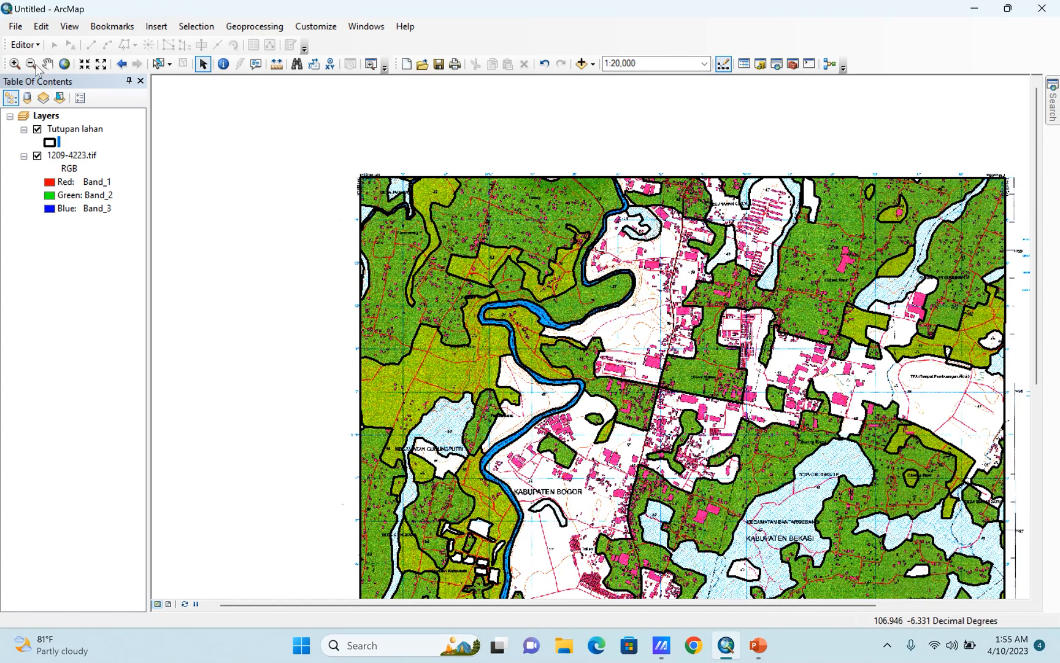
# Start an edit session with the Edit Tool active and hide 1209-4223.tif.
pyautogui.click(24, 44)
pyautogui.click(50, 66)
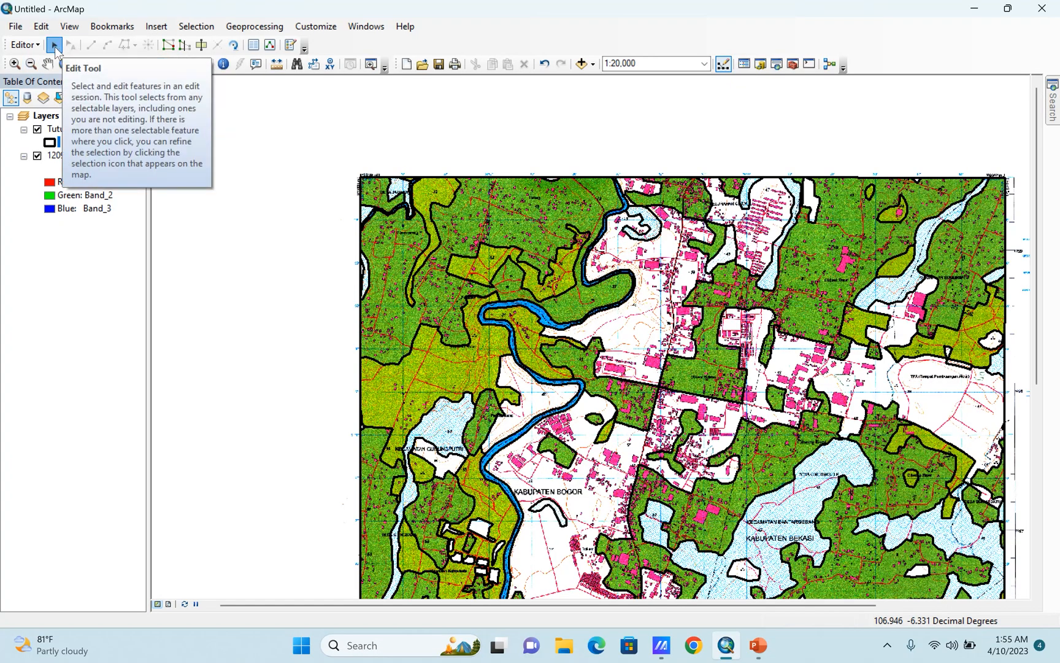
pyautogui.click(54, 45)
pyautogui.scroll(-3, 439, 150)
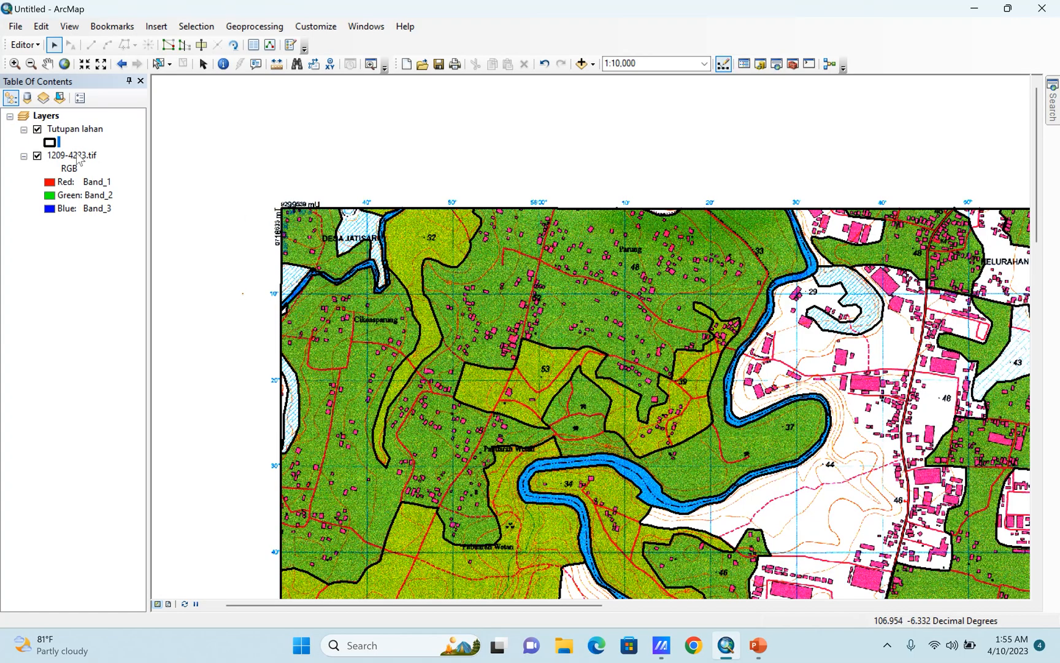
pyautogui.click(37, 155)
# Try moving the large northwestern land-cover polygon with the Edit Tool, and undo the move.
pyautogui.click(600, 268)
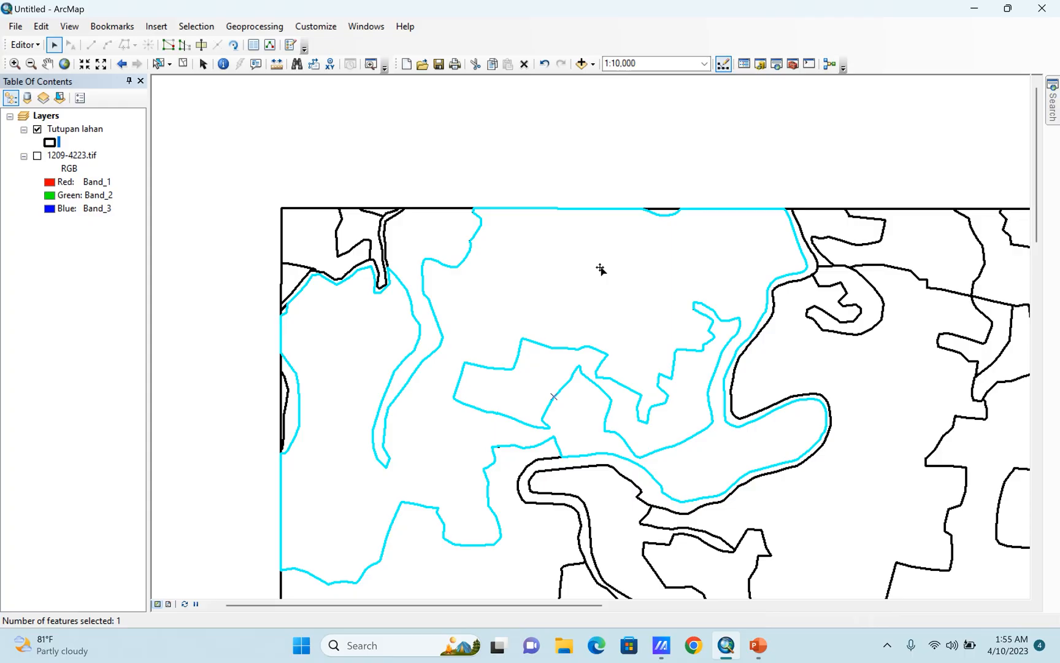
pyautogui.moveTo(600, 268); pyautogui.dragTo(568, 238)
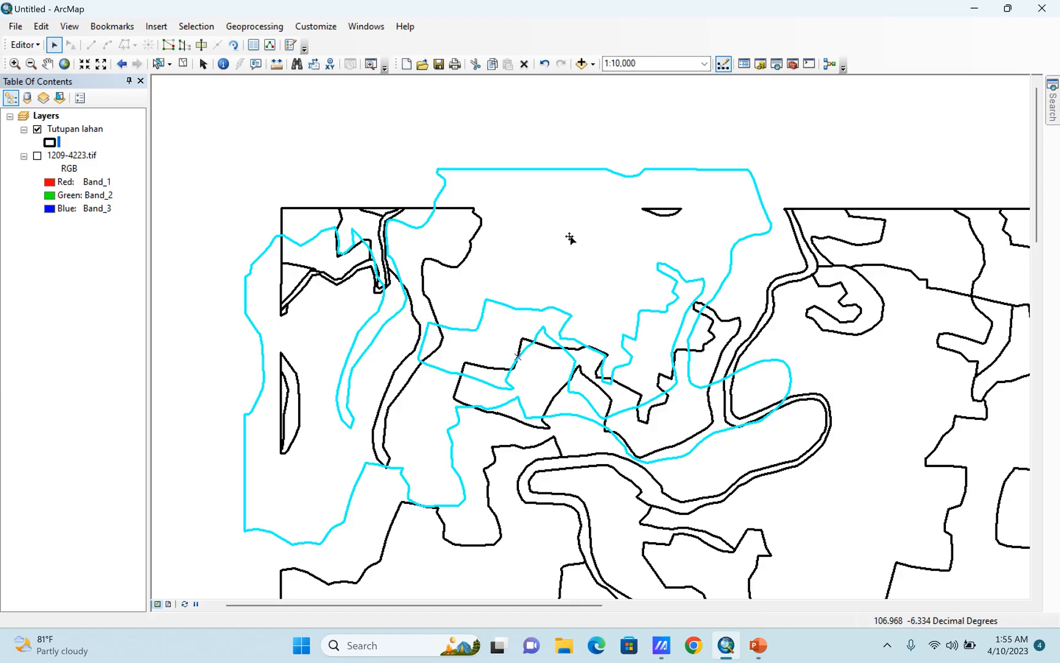
pyautogui.hotkey('ctrl', 'z')
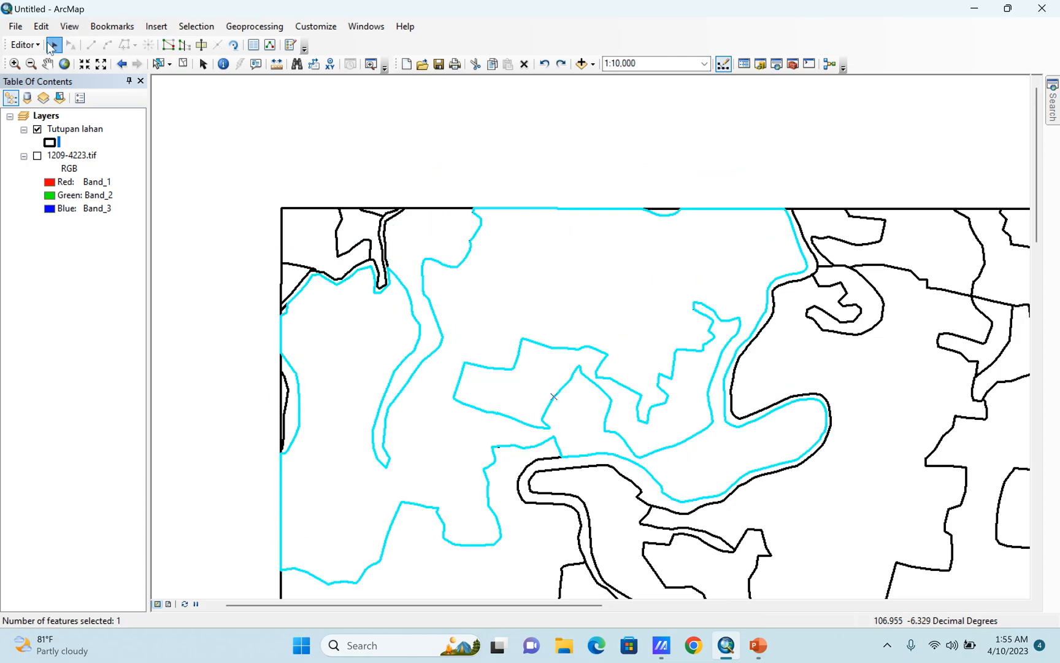
# Select the land-cover polygon just east of the river meander with the Select Features tool.
pyautogui.click(159, 65)
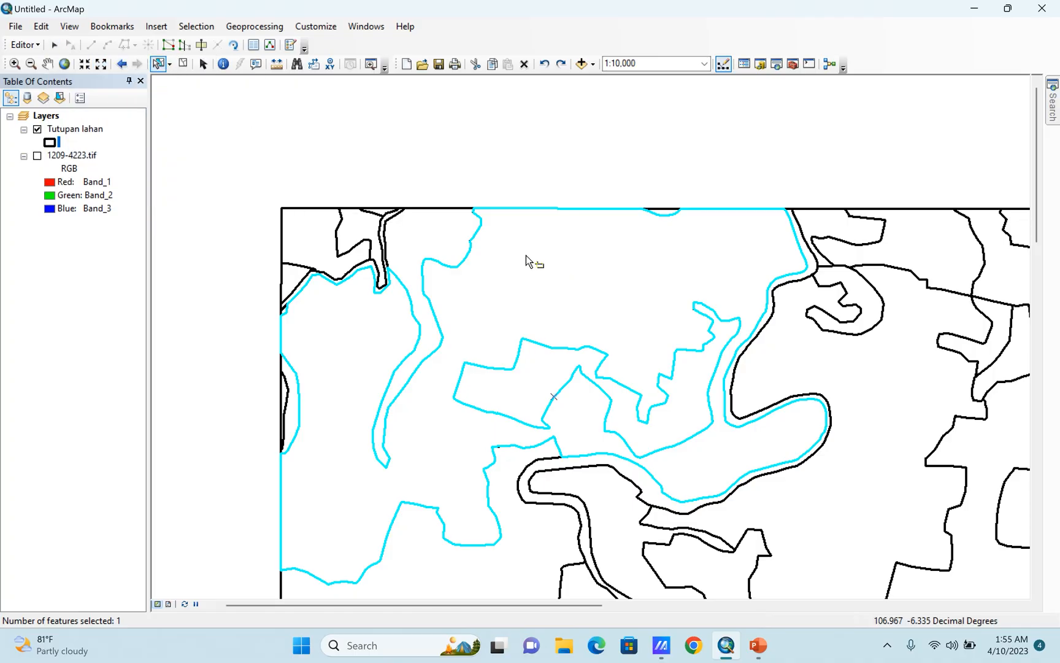
pyautogui.click(799, 367)
pyautogui.scroll(-4, 629, 314)
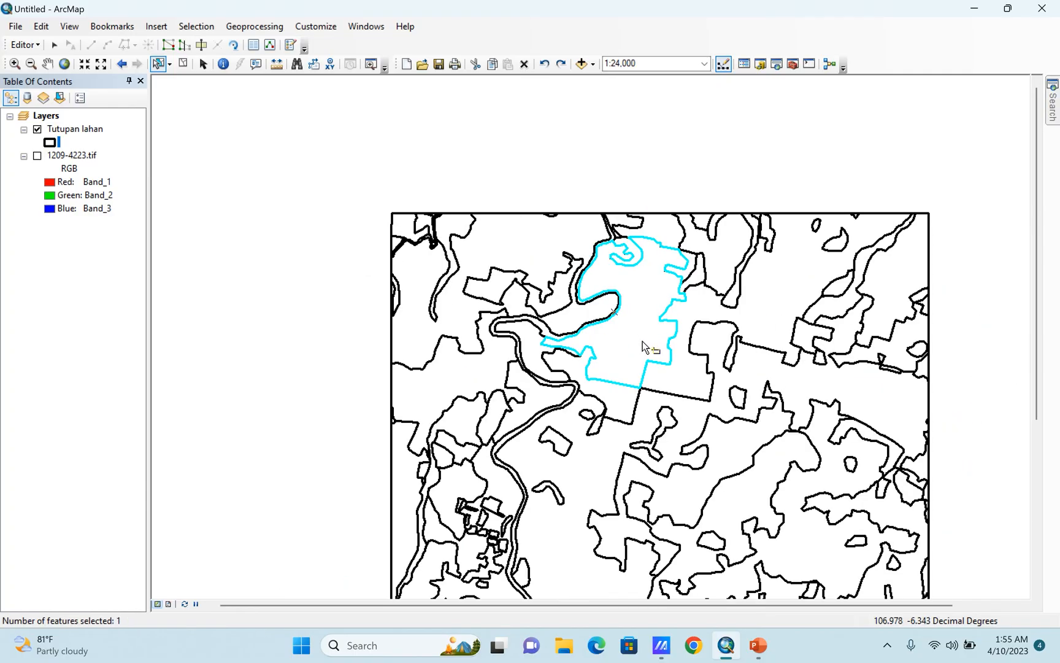
pyautogui.scroll(-1, 439, 186)
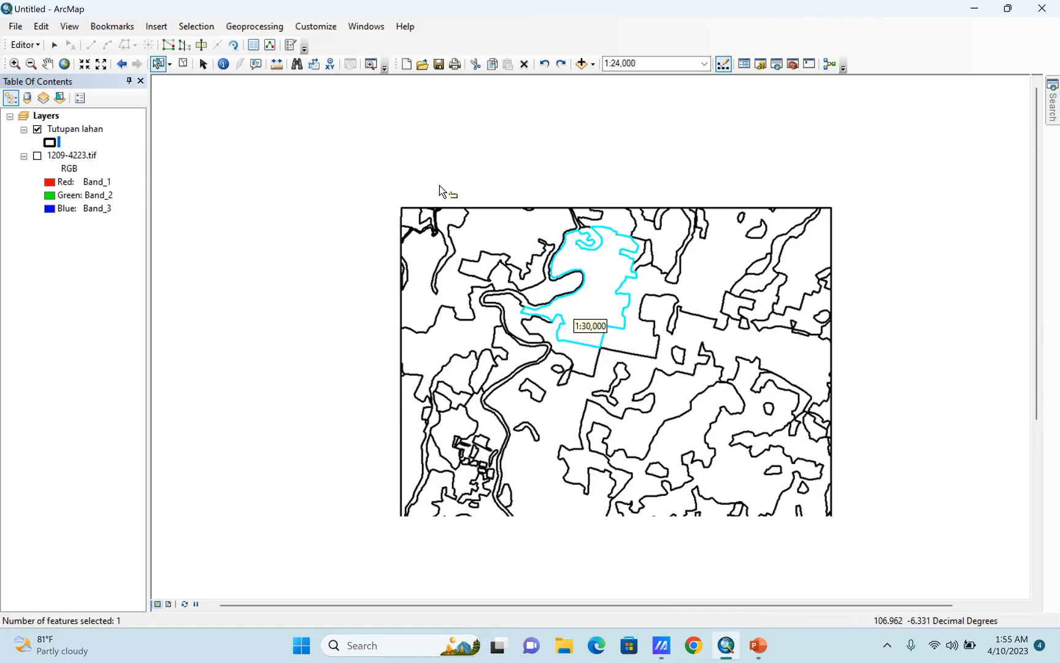
pyautogui.click(38, 47)
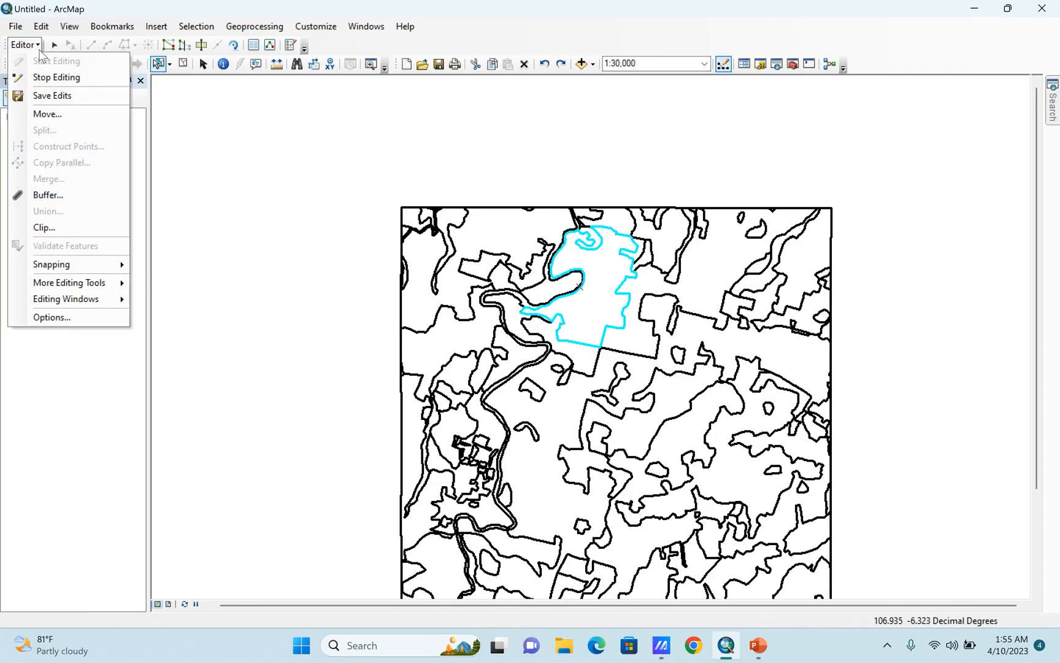
pyautogui.click(416, 142)
# Show 1209-4223.tif again, then select the blue-hatched polygon in the map's southeast and clear that selection.
pyautogui.click(38, 156)
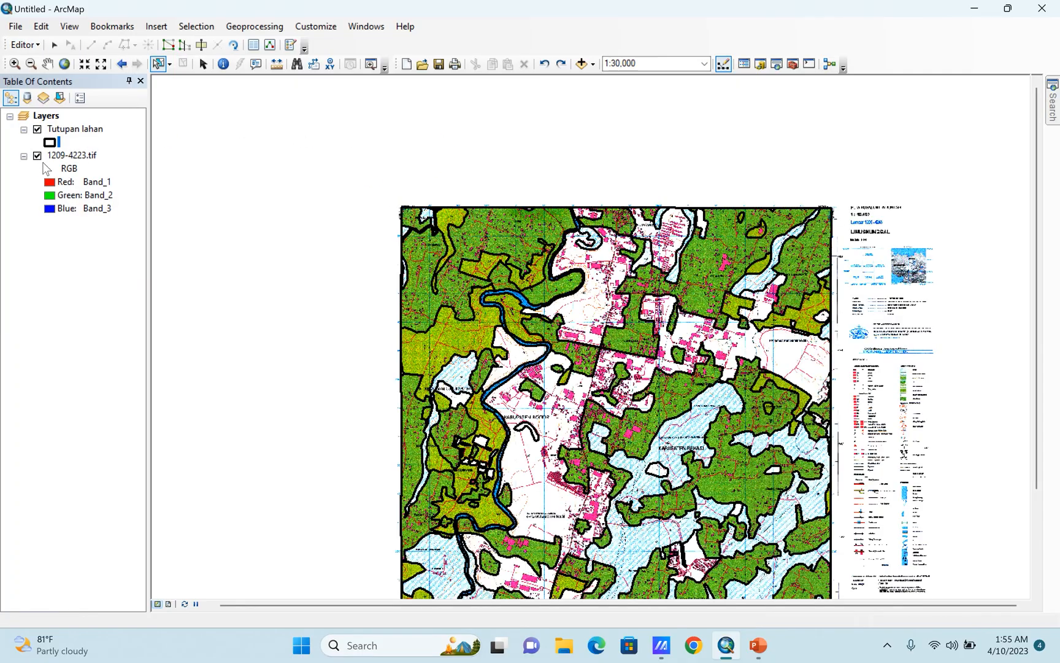
pyautogui.scroll(-1, 441, 162)
pyautogui.scroll(3, 555, 359)
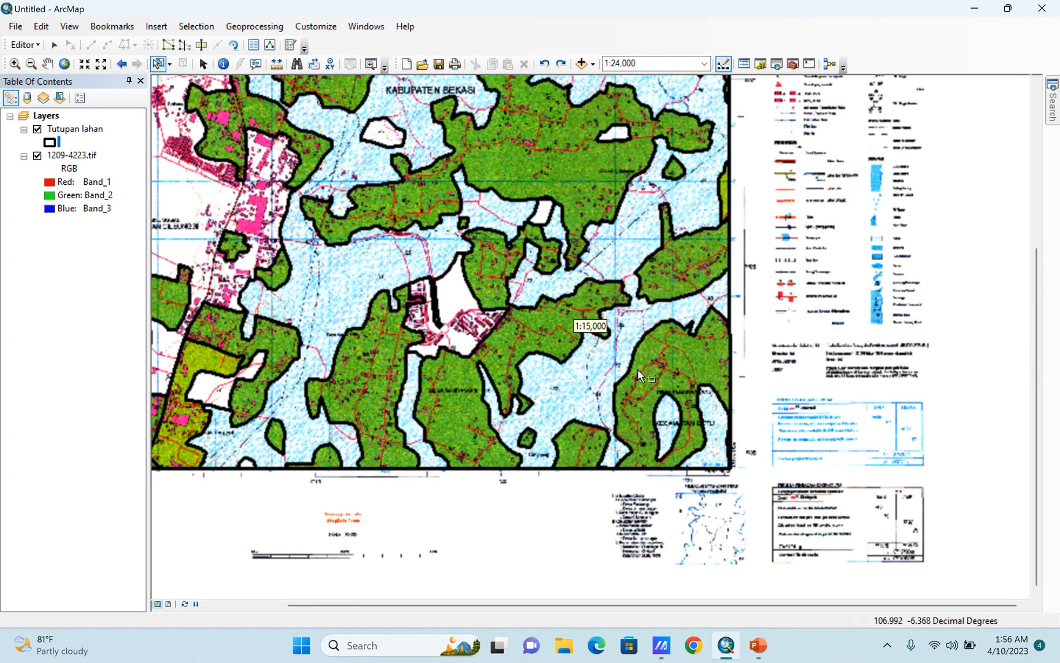
pyautogui.scroll(1, 644, 375)
pyautogui.click(611, 381)
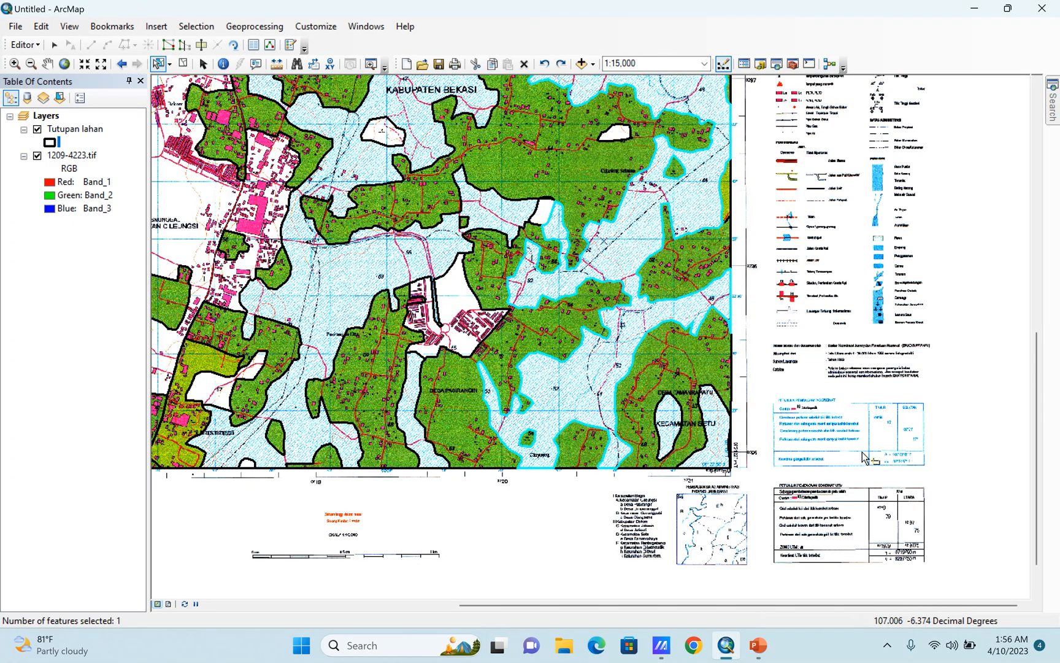
pyautogui.scroll(-2, 662, 417)
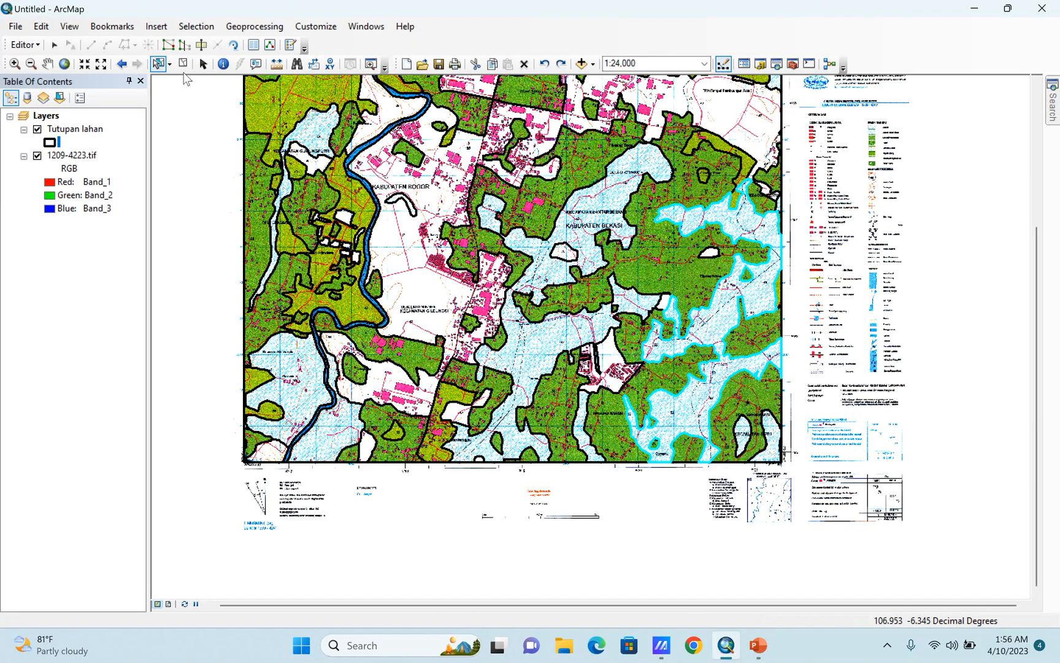
pyautogui.click(210, 212)
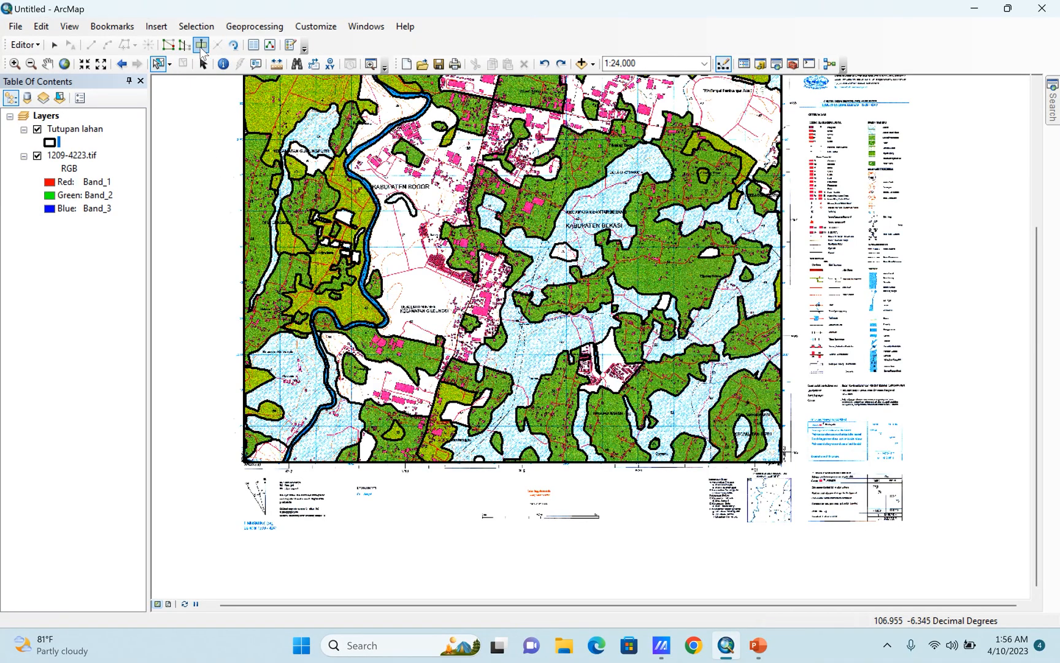
# Draw a small five-sided Tutupan lahan polygon with the Polygon construction tool, overlapping existing polygons at the southeastern map's lower edge.
pyautogui.click(292, 50)
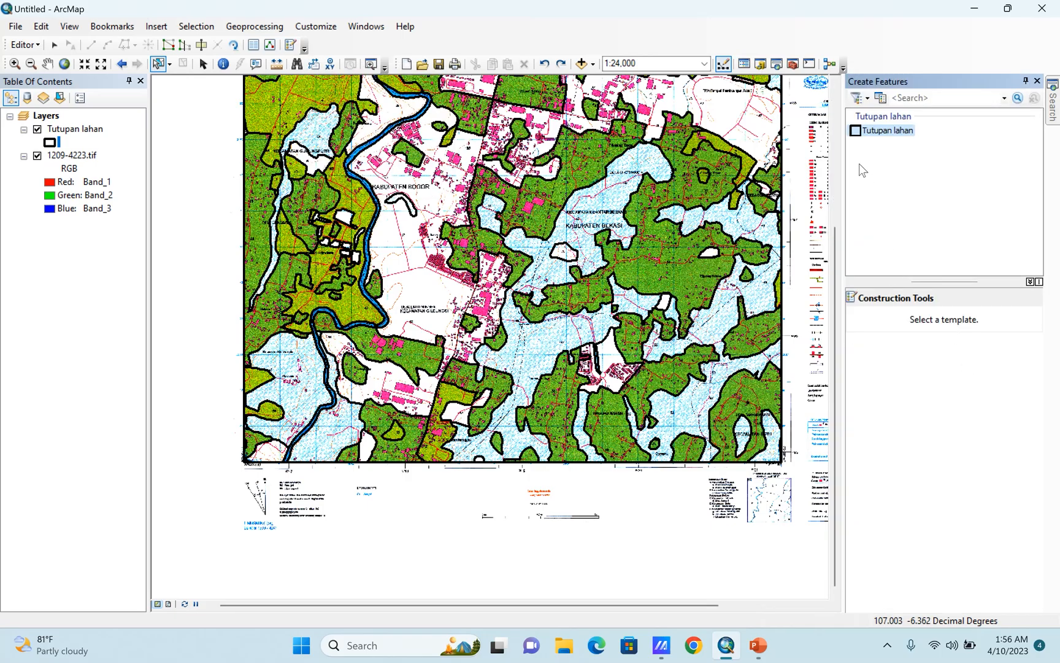
pyautogui.click(877, 132)
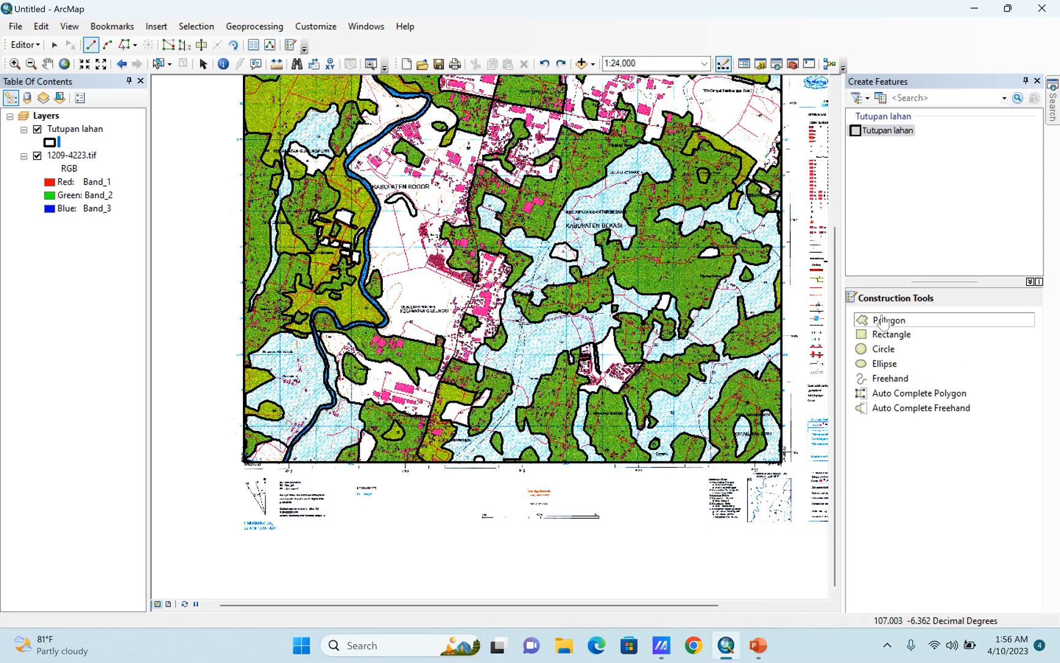
pyautogui.scroll(3, 443, 375)
pyautogui.scroll(-4, 543, 371)
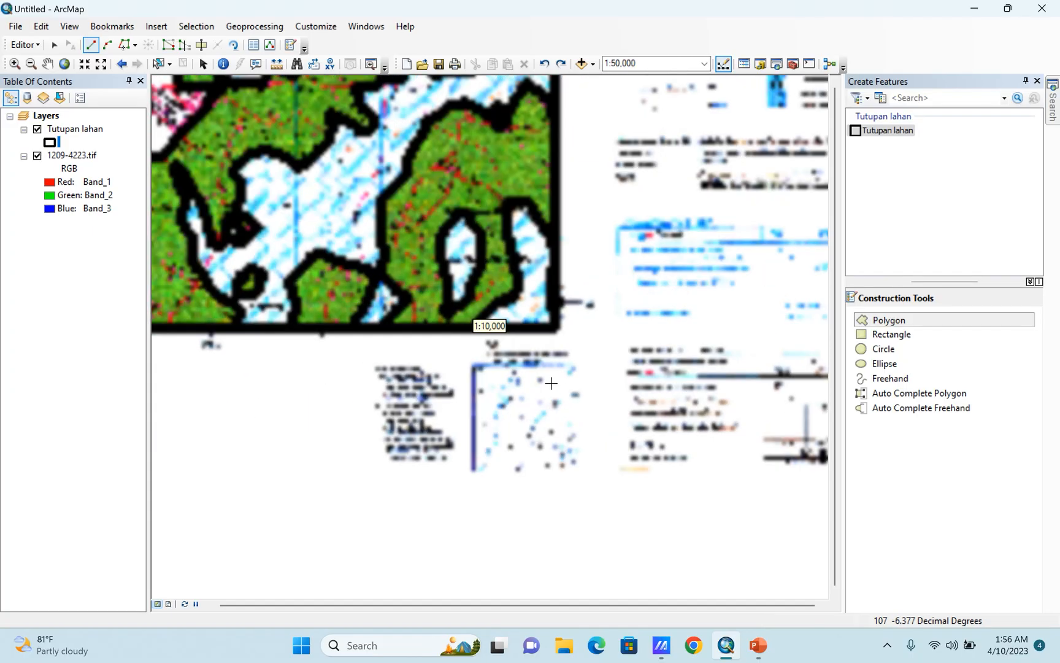
pyautogui.scroll(-2, 442, 315)
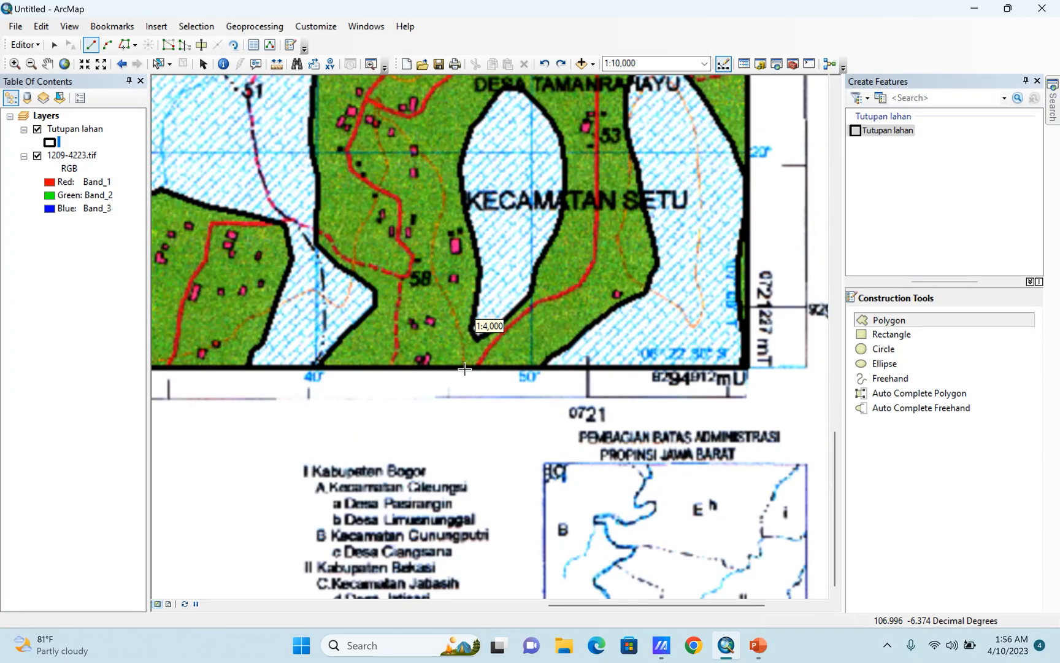
pyautogui.scroll(2, 632, 420)
pyautogui.click(513, 396)
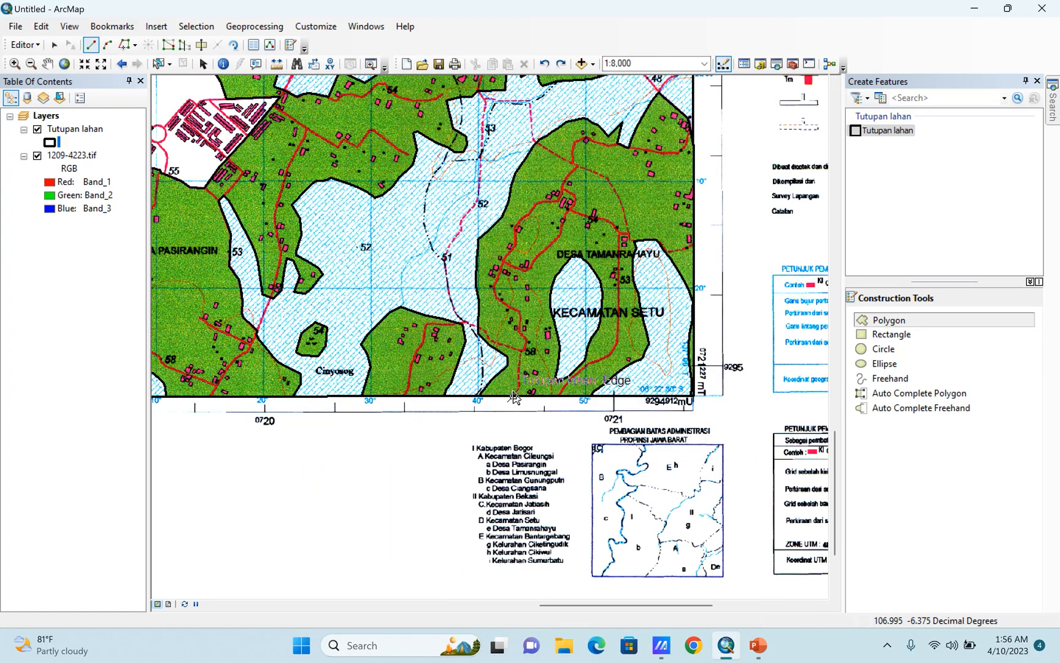
pyautogui.click(497, 349)
pyautogui.click(463, 349)
pyautogui.click(429, 358)
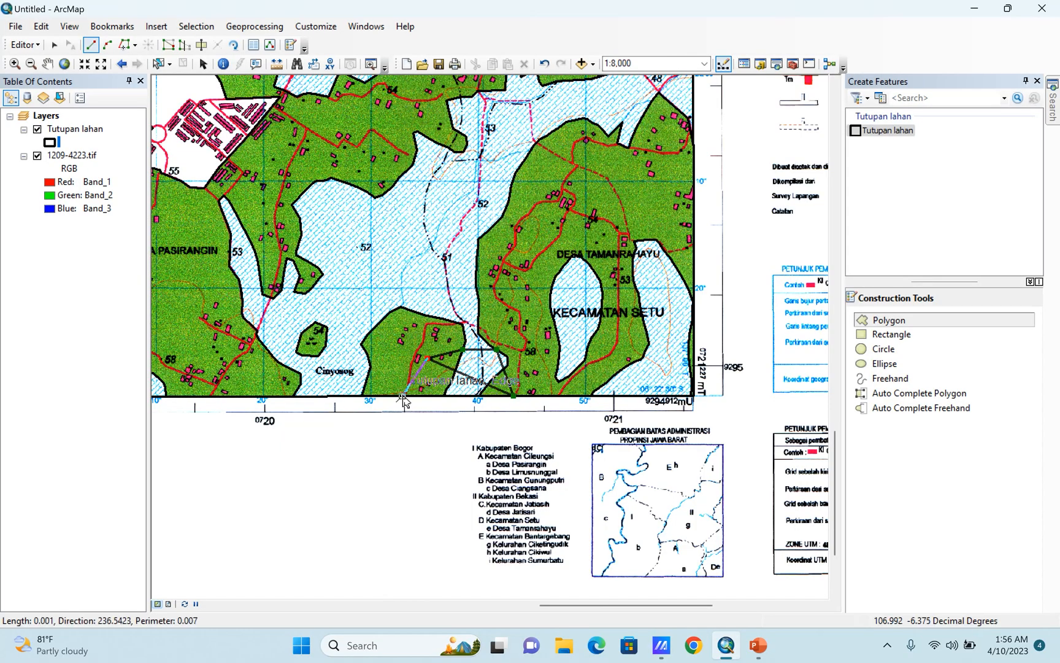
pyautogui.doubleClick(403, 395)
# Hide 1209-4223.tif and examine the overlap by selecting the polygons around the newly drawn one at the southern edge.
pyautogui.click(37, 156)
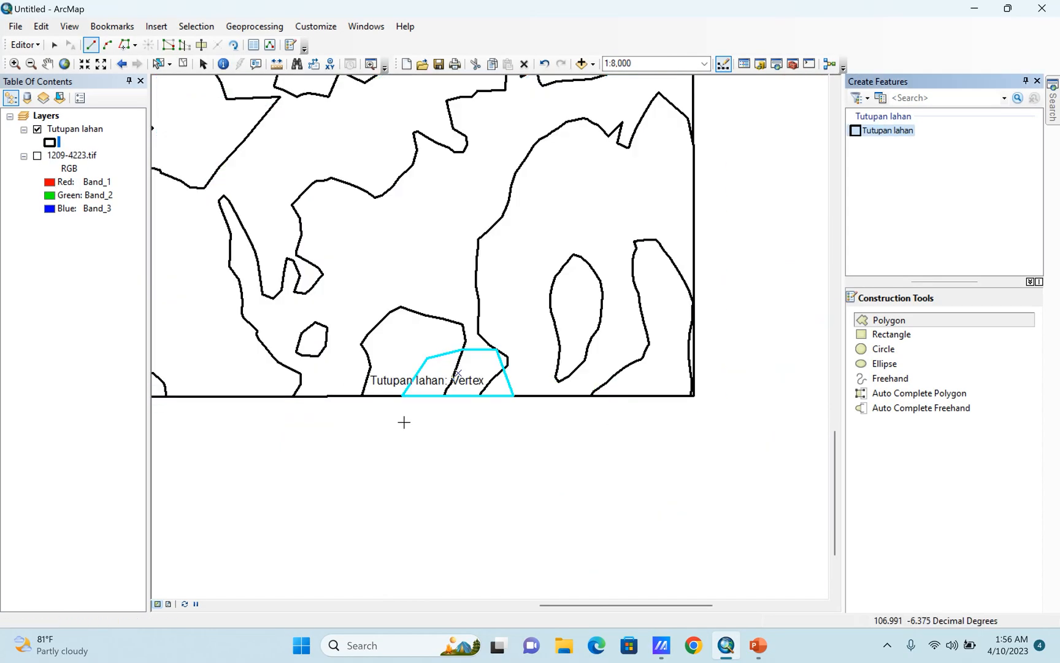
pyautogui.click(159, 63)
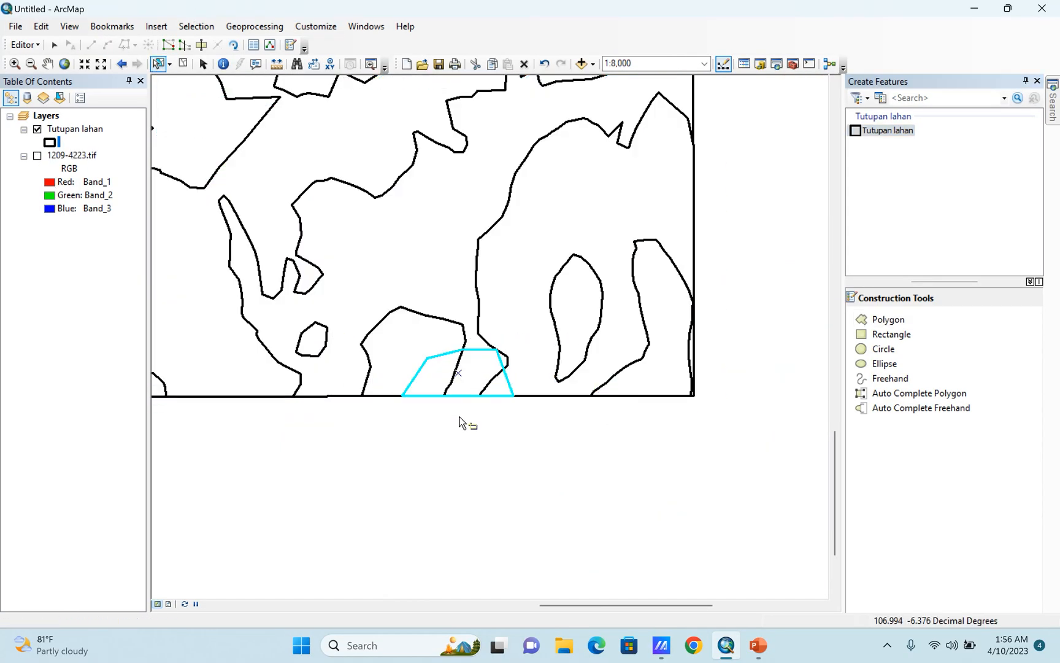
pyautogui.click(402, 344)
pyautogui.keyDown('shift'); pyautogui.click(420, 373); pyautogui.keyUp('shift')
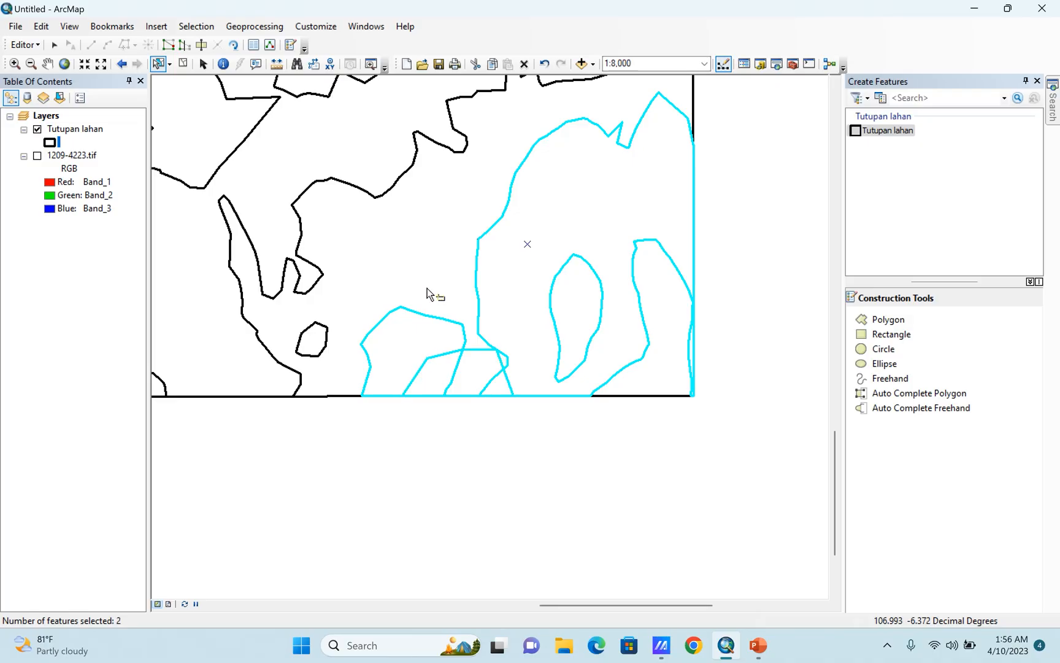
pyautogui.click(465, 428)
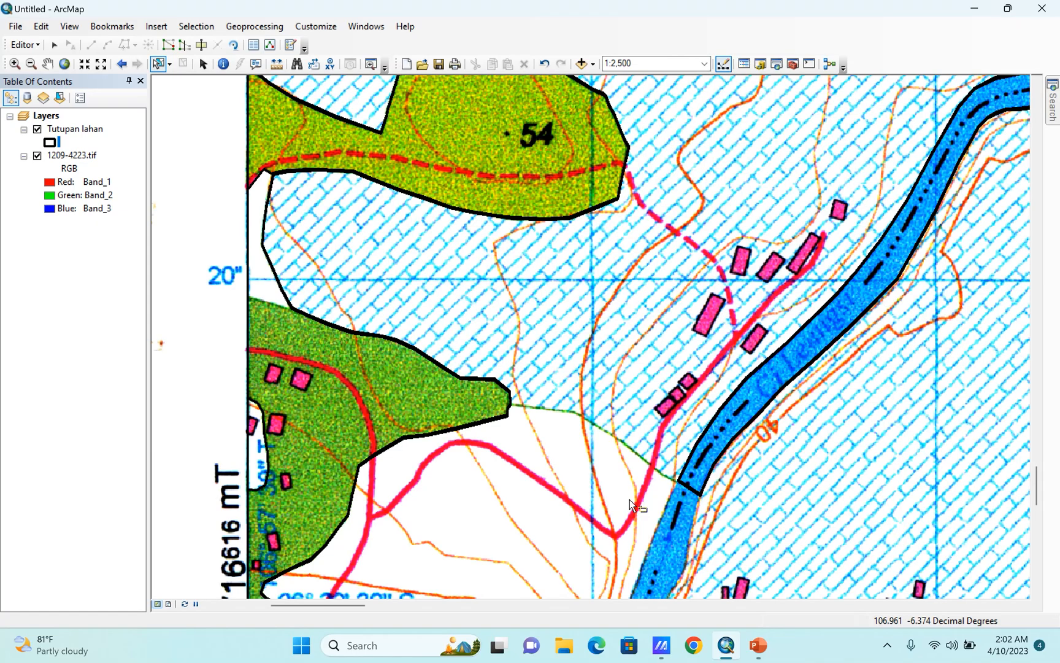
# Select the large southwestern polygon around Kawasan Kotawisata and compare its outline with 1209-4223.tif hidden and shown.
pyautogui.scroll(2, 641, 511)
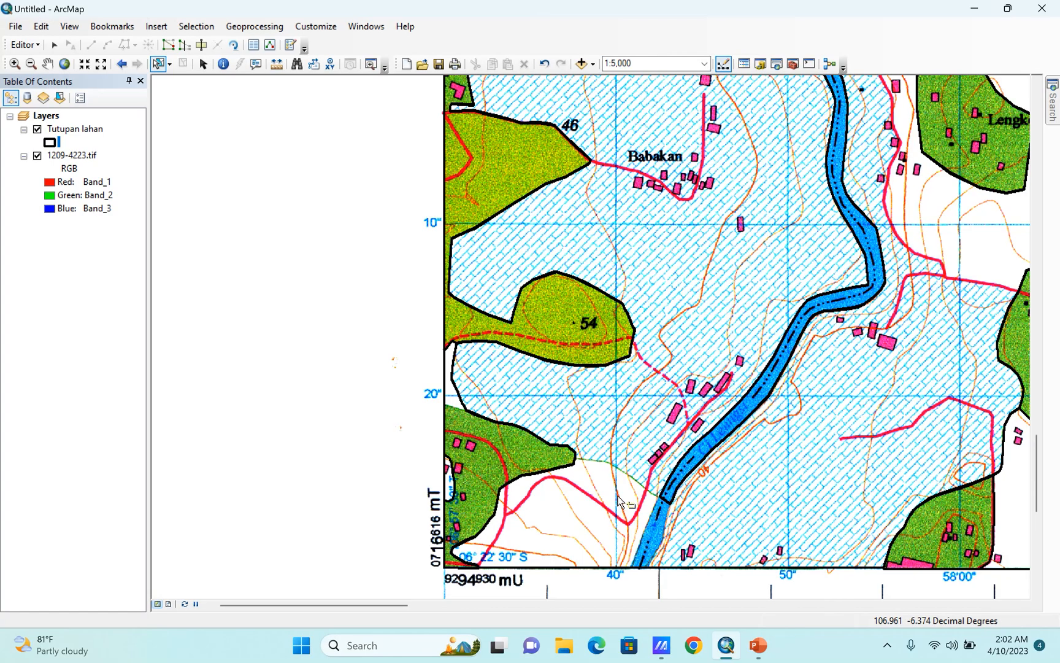
pyautogui.scroll(2, 609, 514)
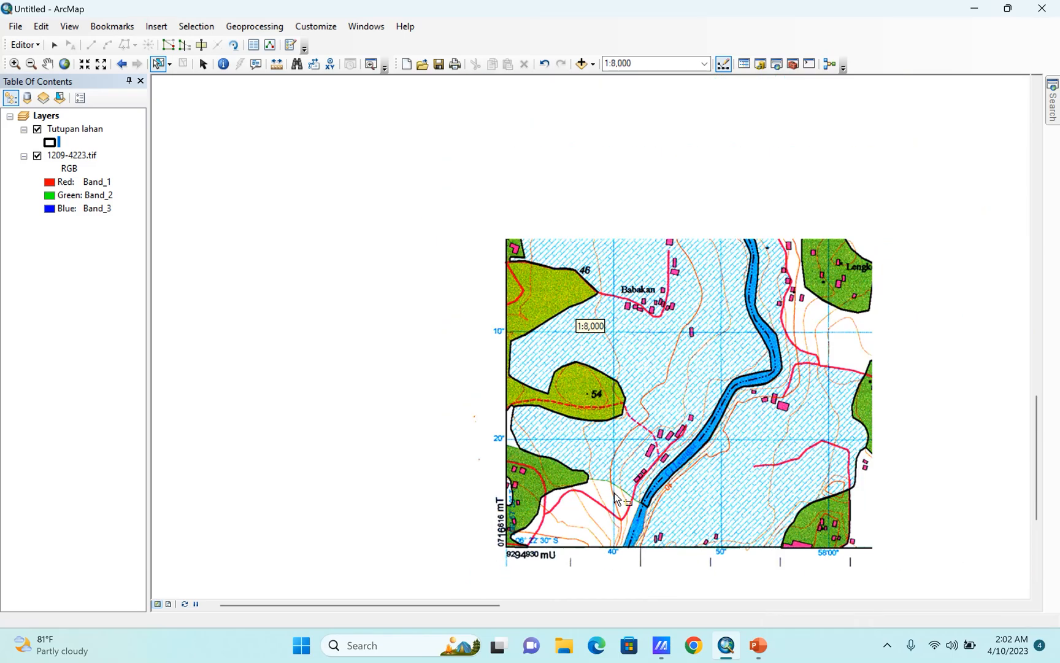
pyautogui.click(616, 516)
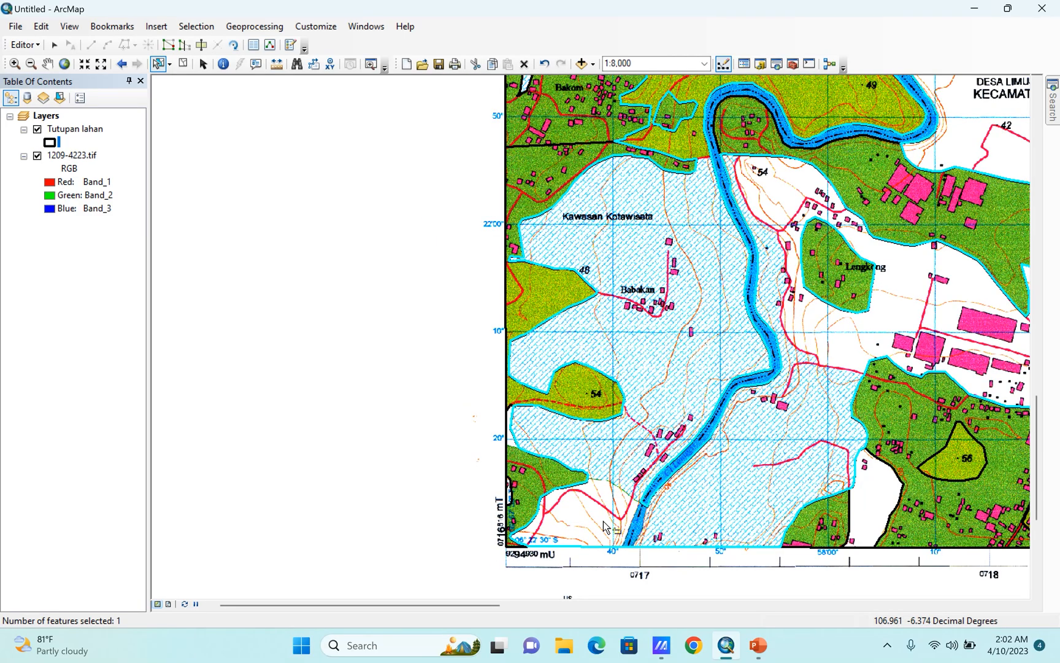
pyautogui.scroll(-1, 618, 466)
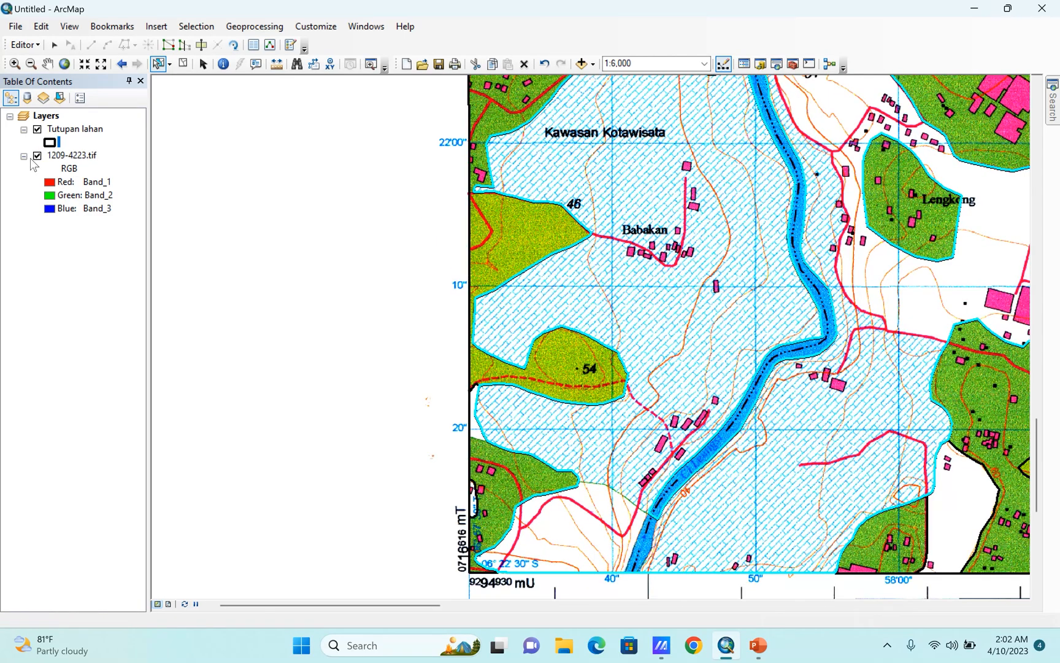
pyautogui.click(37, 155)
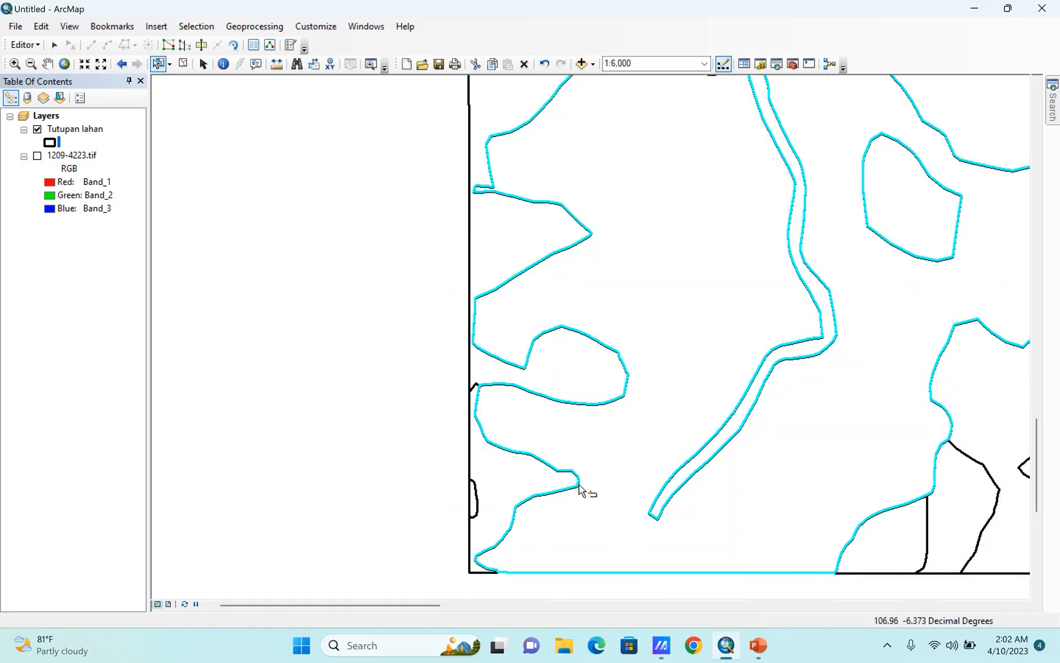
pyautogui.click(37, 155)
# Examine the uncut boundary between the blue-hatched and white areas beside the river, and the extent of the selected polygon.
pyautogui.scroll(3, 619, 488)
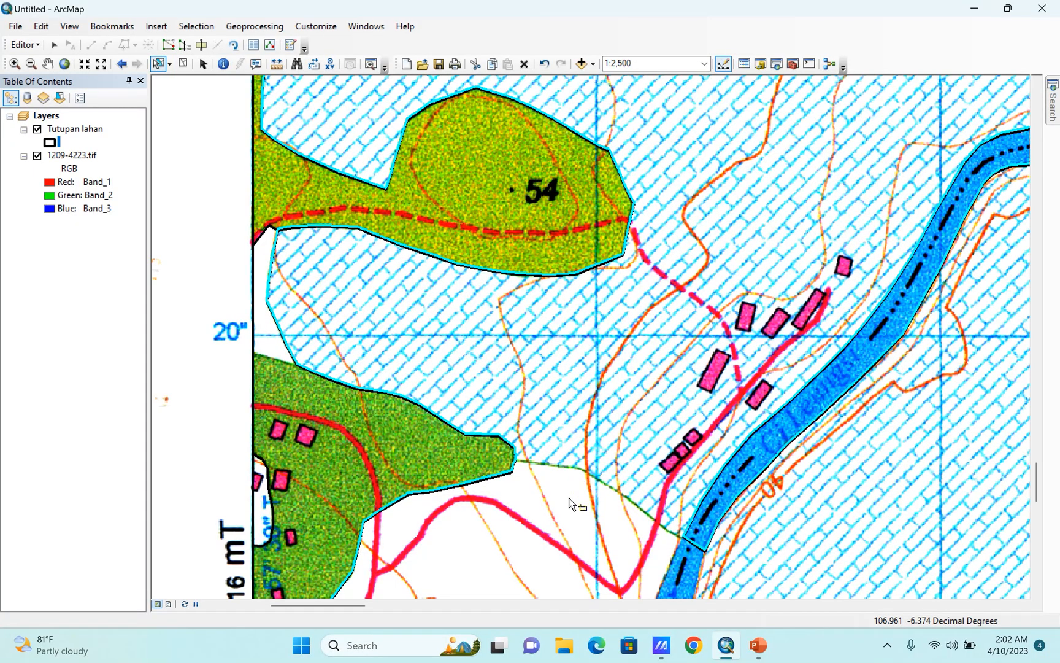
pyautogui.scroll(-3, 568, 516)
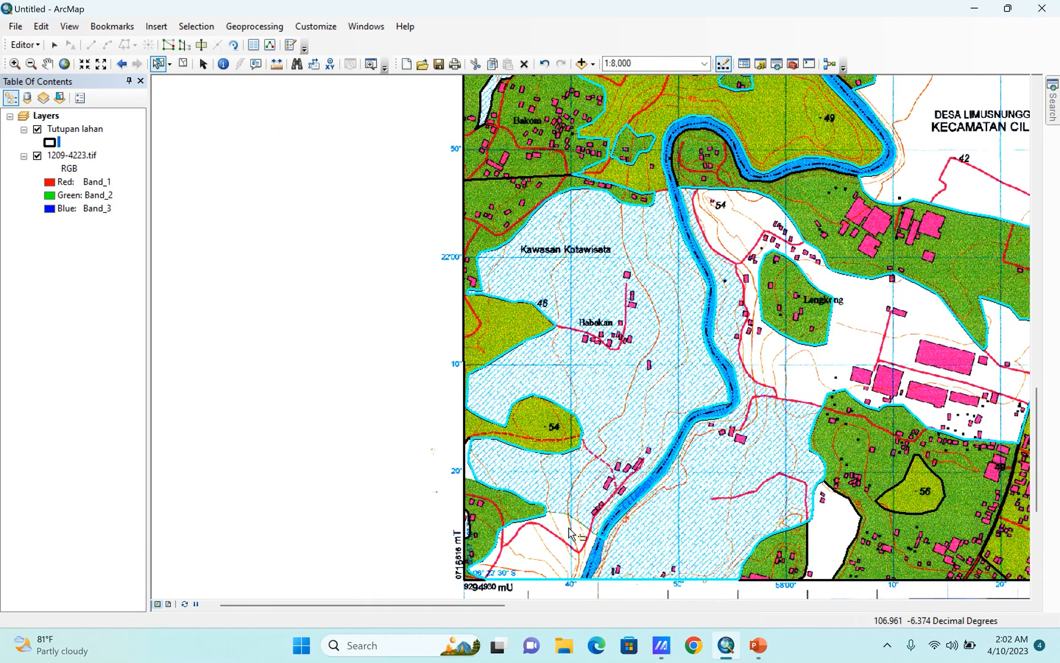
pyautogui.scroll(3, 568, 523)
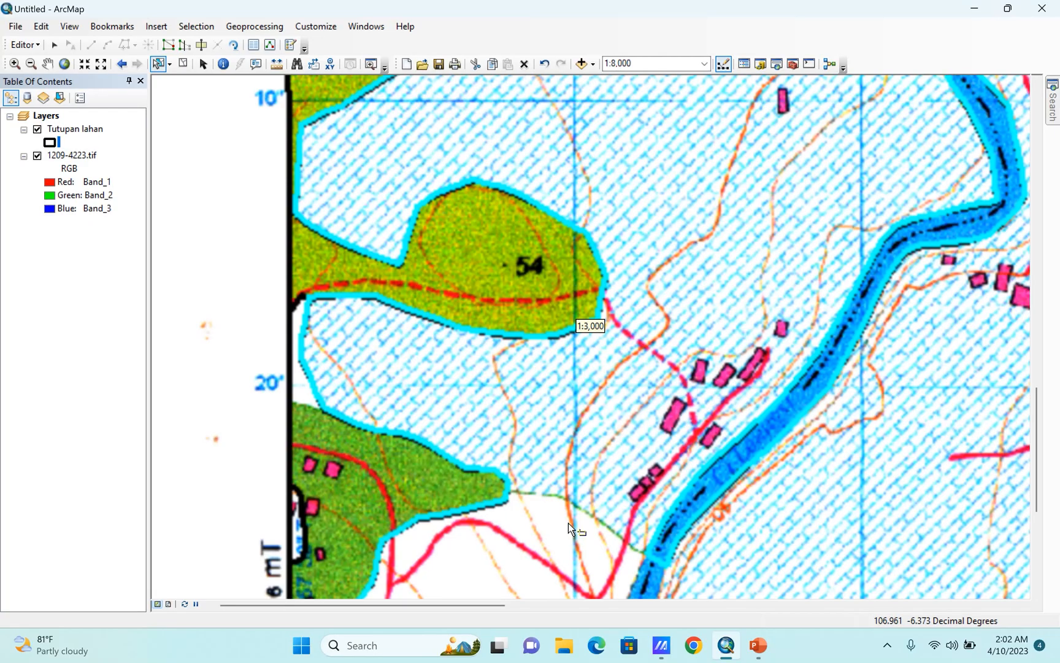
pyautogui.scroll(-2, 568, 523)
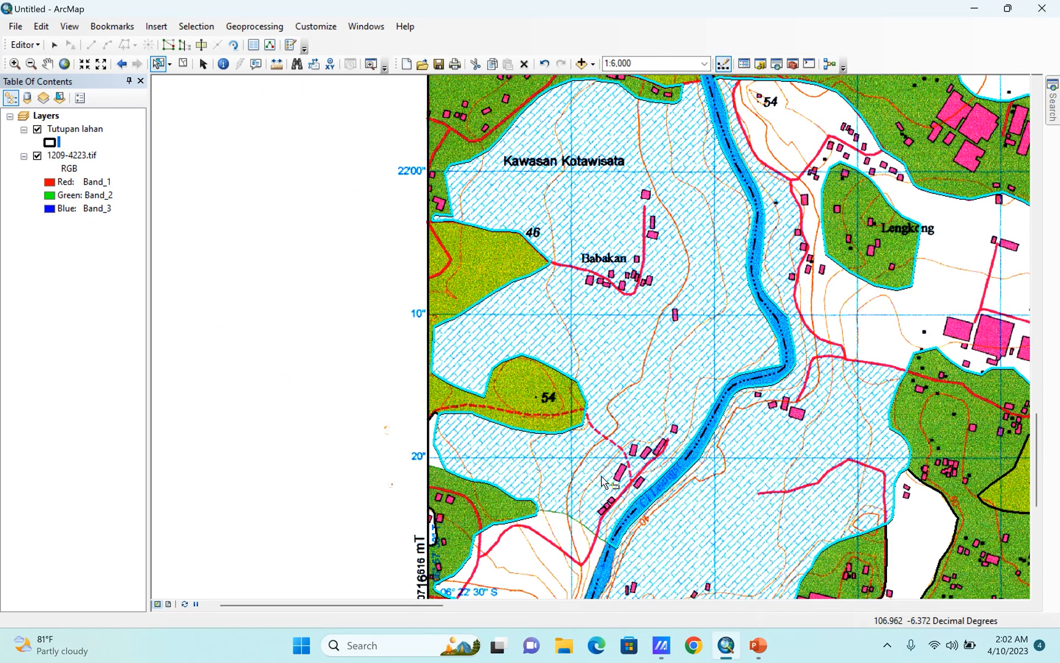
pyautogui.scroll(-1, 602, 476)
pyautogui.scroll(4, 651, 230)
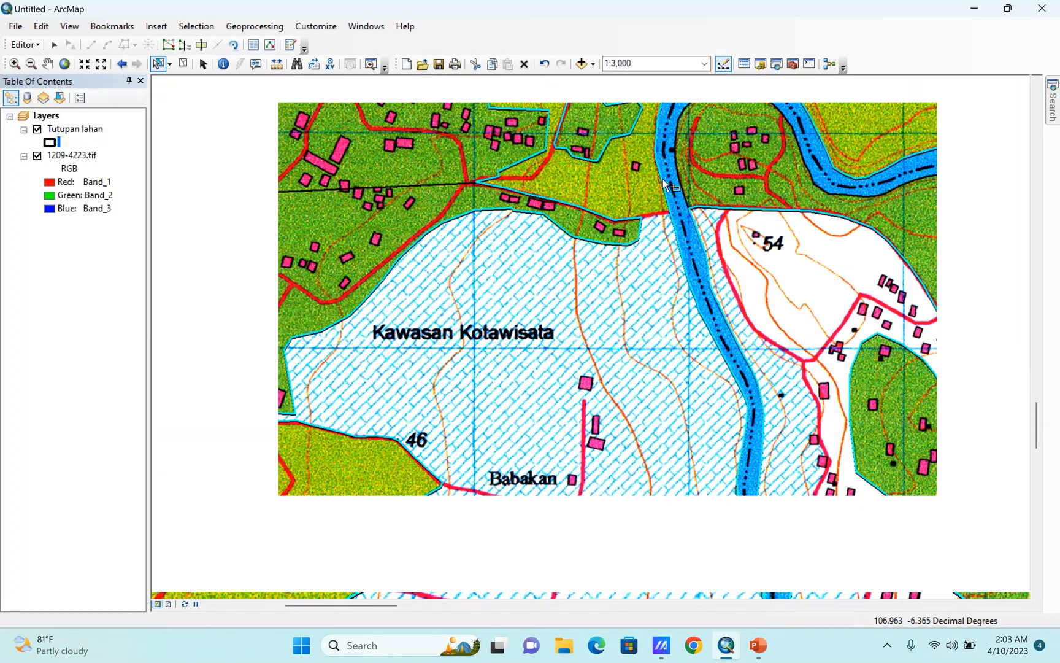
pyautogui.scroll(-4, 664, 182)
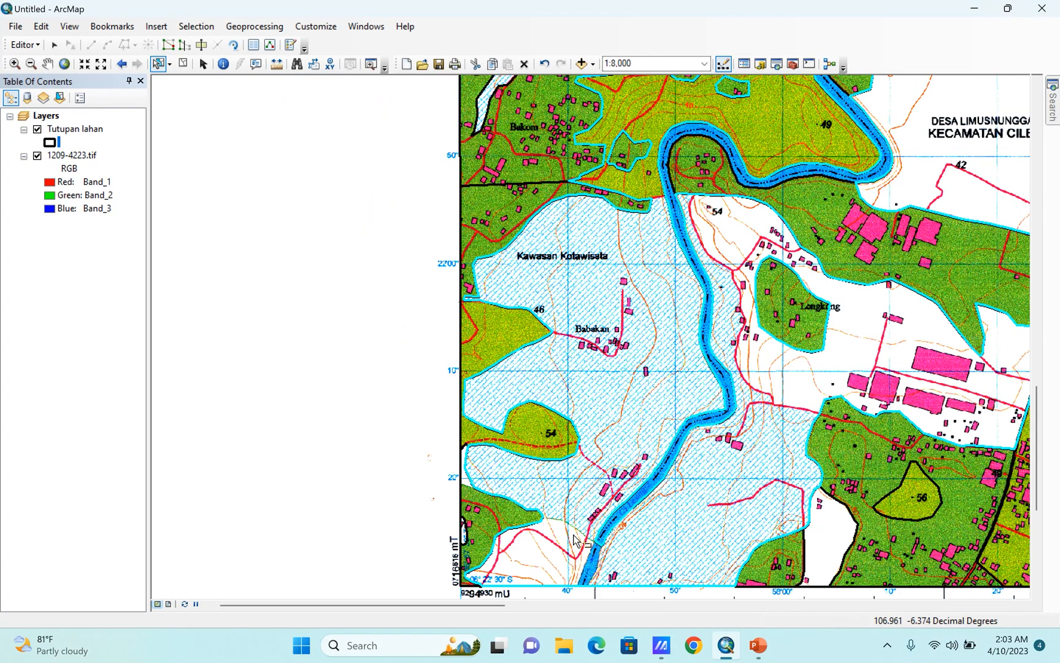
# Select the large southwestern polygon and try to cut it along the hatched–white boundary from the green area's tip to the river.
pyautogui.click(569, 507)
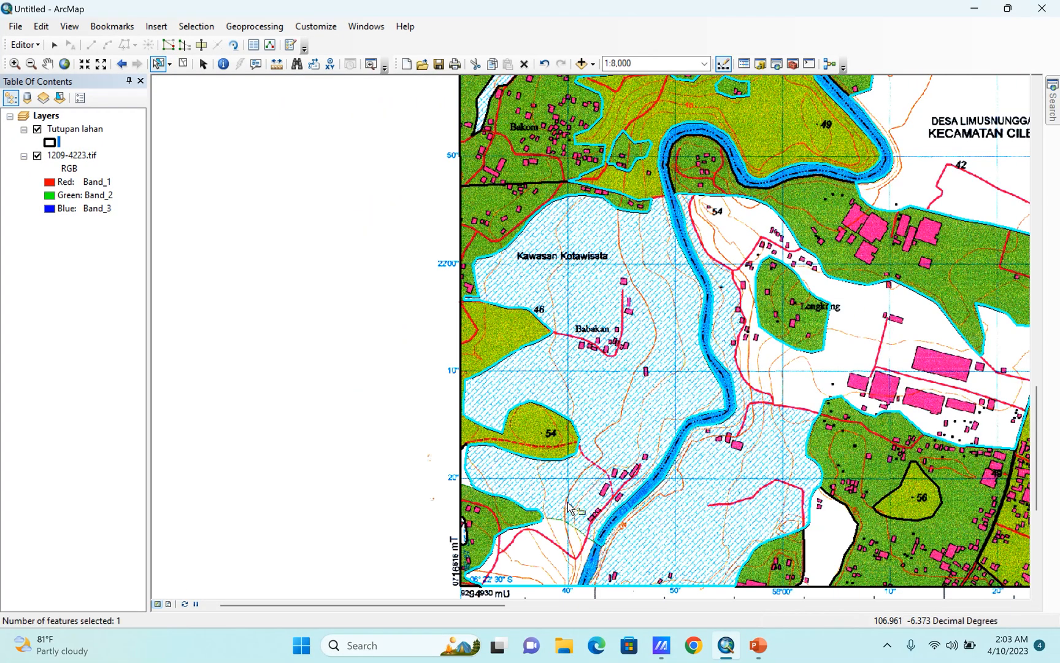
pyautogui.scroll(5, 553, 557)
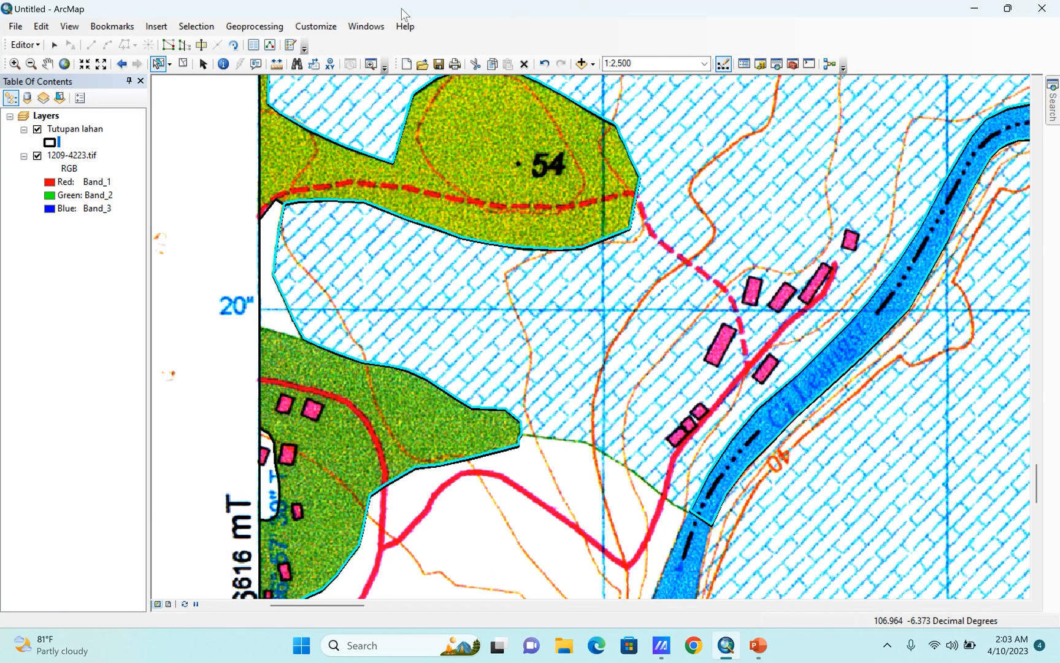
pyautogui.click(202, 45)
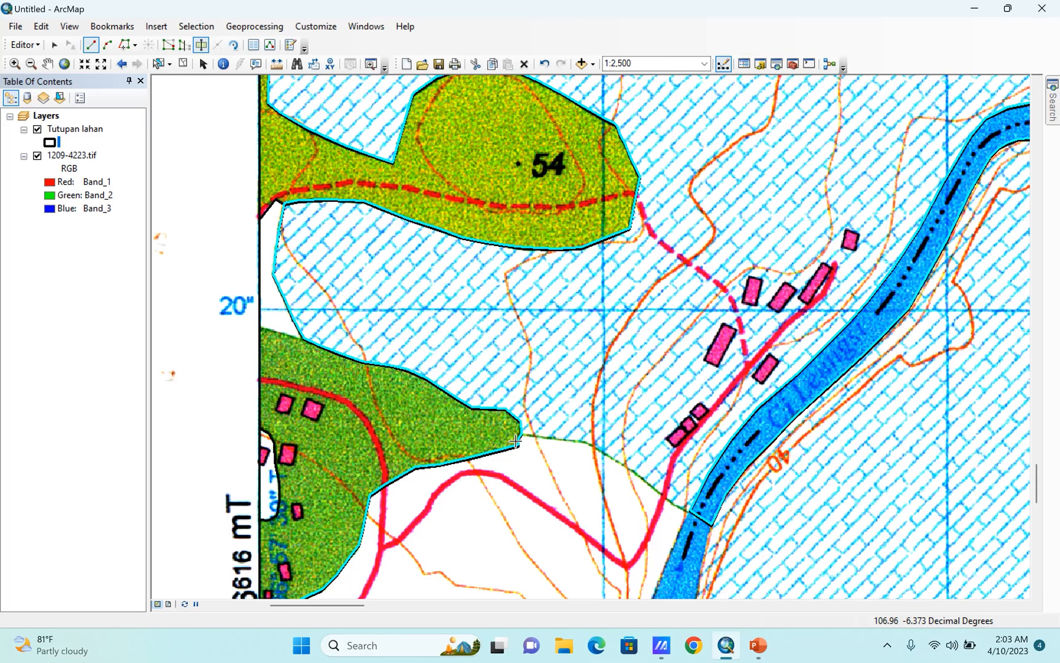
pyautogui.scroll(2, 585, 478)
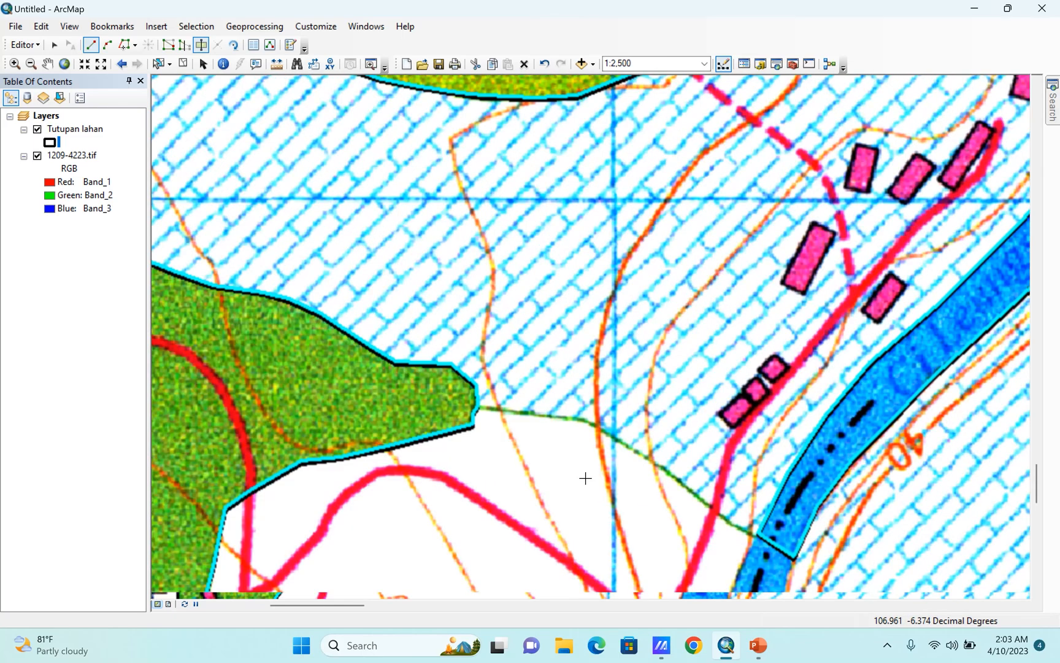
pyautogui.click(433, 386)
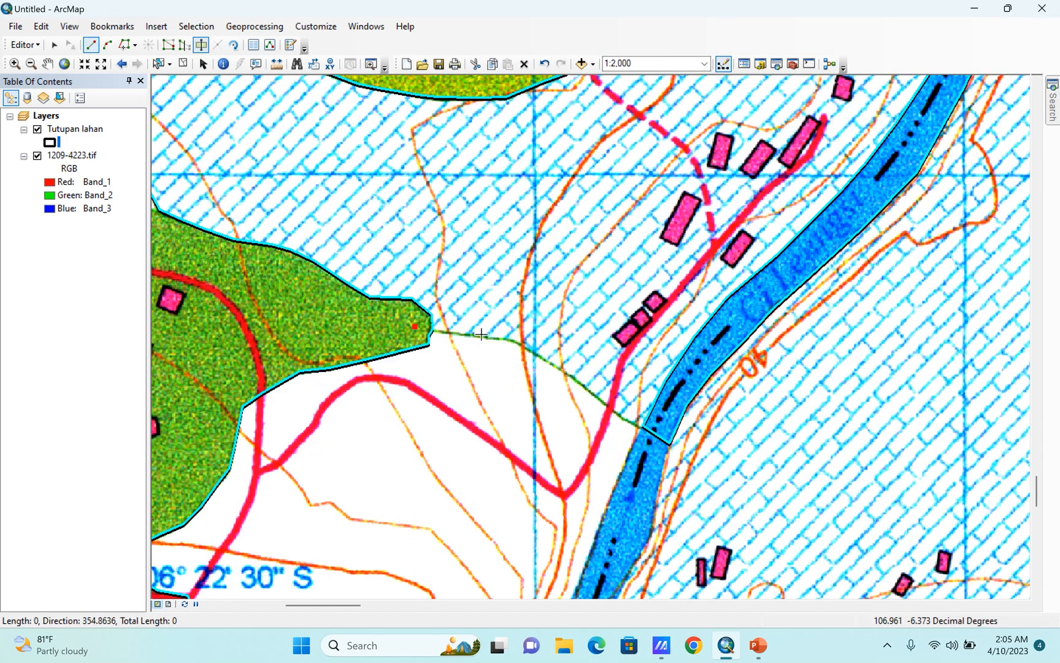
pyautogui.click(484, 337)
pyautogui.click(511, 340)
pyautogui.click(551, 361)
pyautogui.click(611, 410)
pyautogui.click(642, 425)
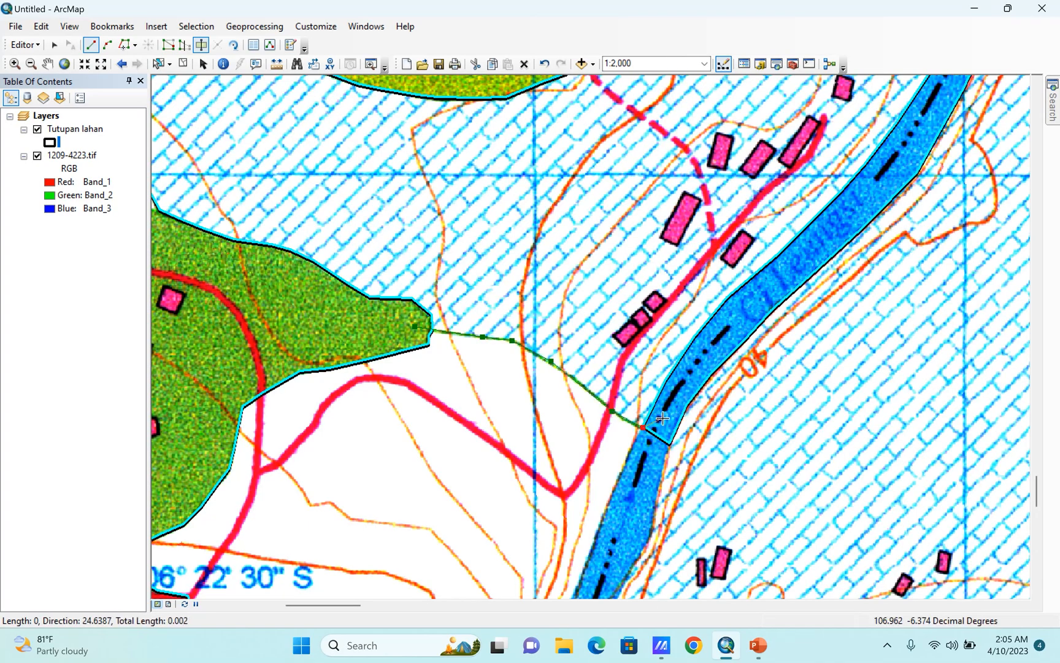
pyautogui.doubleClick(662, 418)
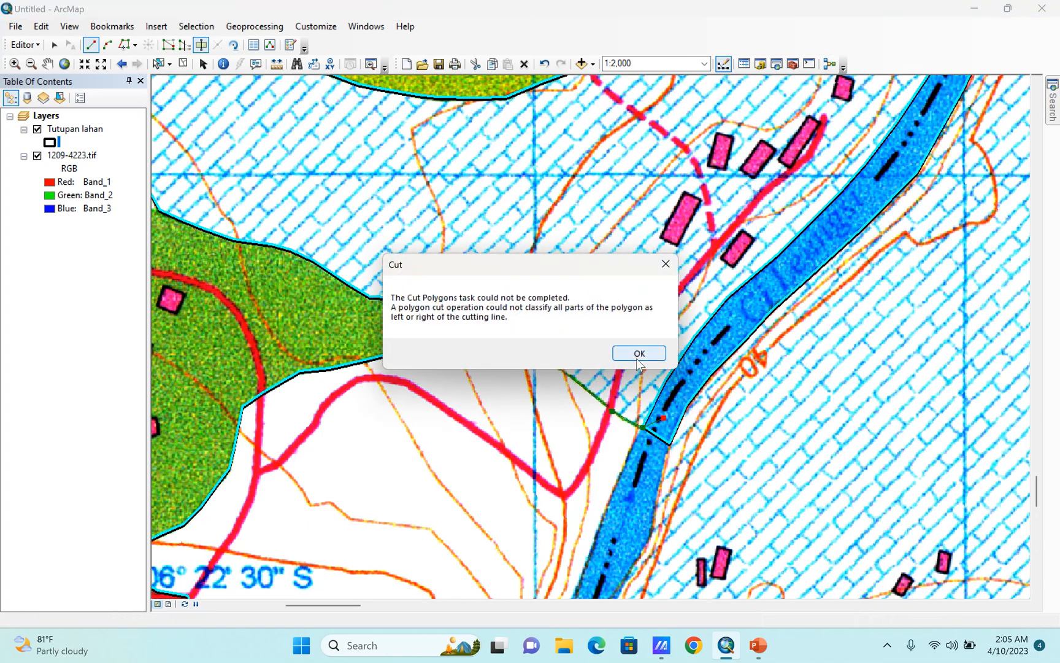
pyautogui.click(640, 354)
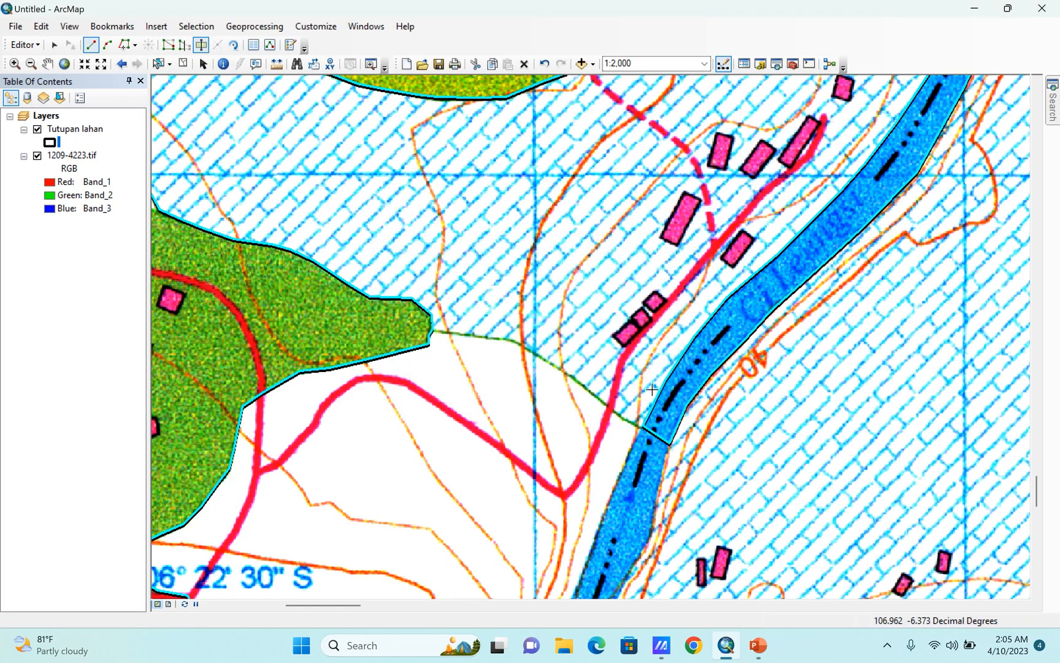
# Examine the selected polygon's outline along the river up to the green strip north of Kawasan Kotawisata.
pyautogui.scroll(2, 644, 466)
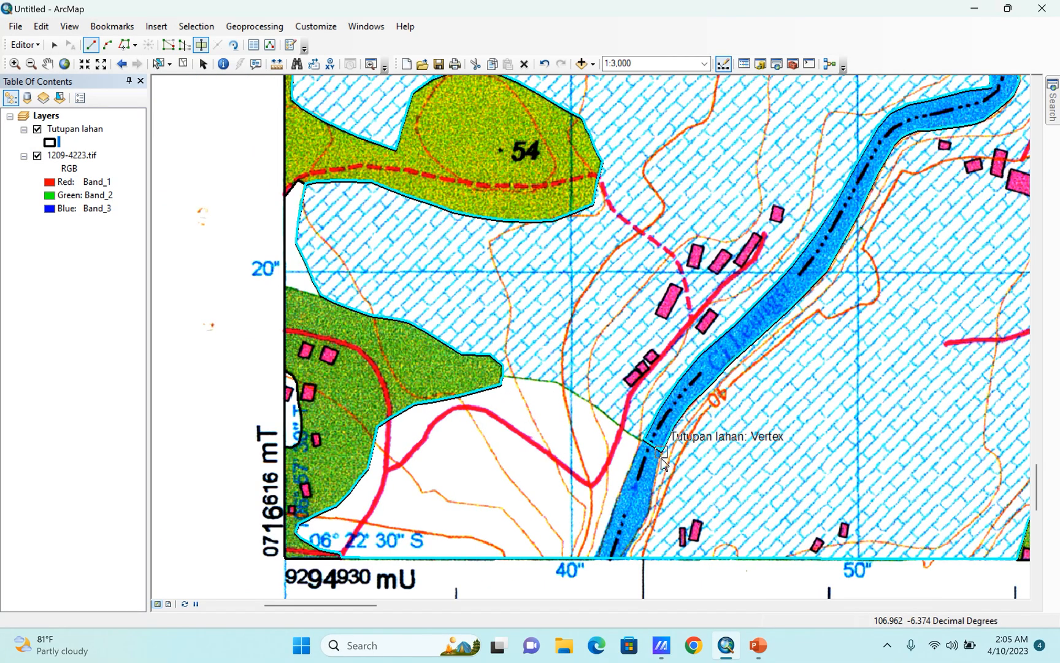
pyautogui.scroll(2, 596, 517)
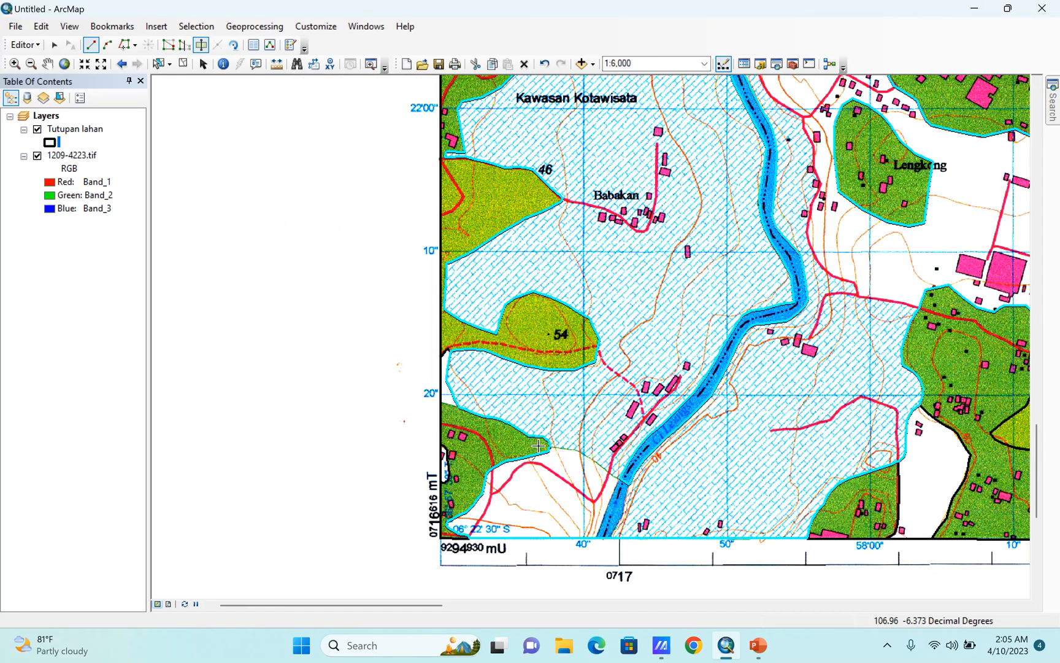
pyautogui.scroll(2, 615, 421)
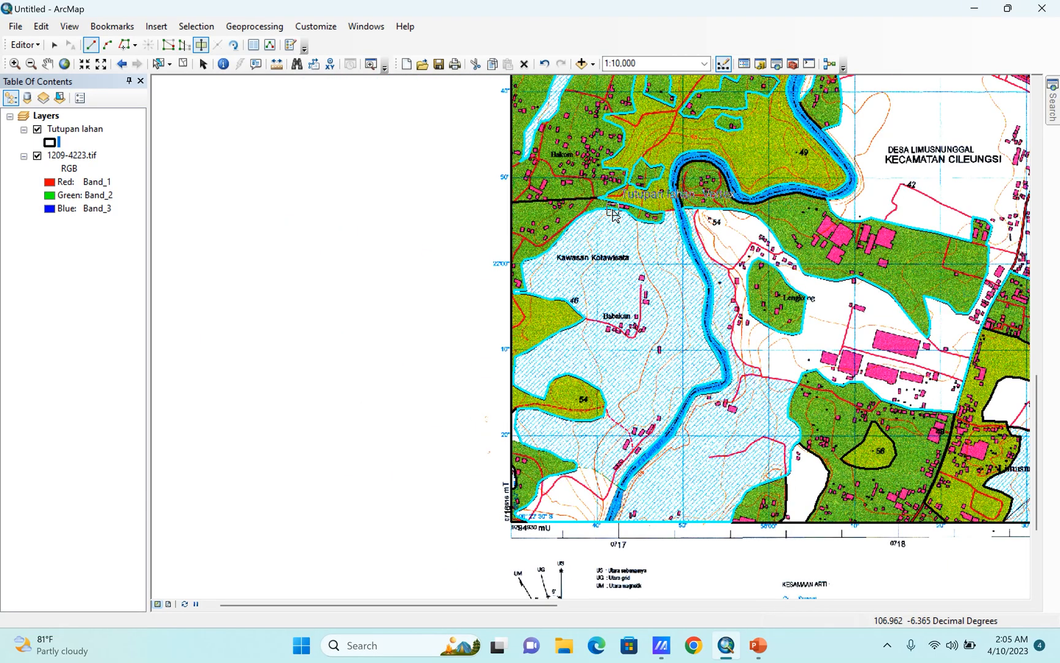
pyautogui.scroll(-3, 665, 182)
pyautogui.scroll(2, 664, 182)
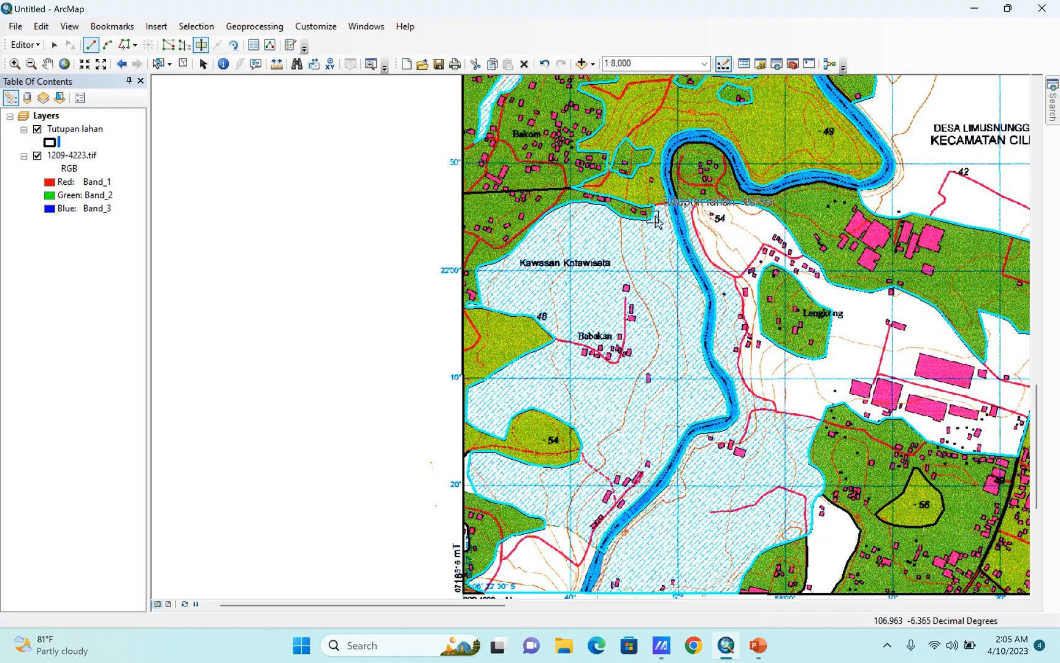
pyautogui.scroll(1, 576, 517)
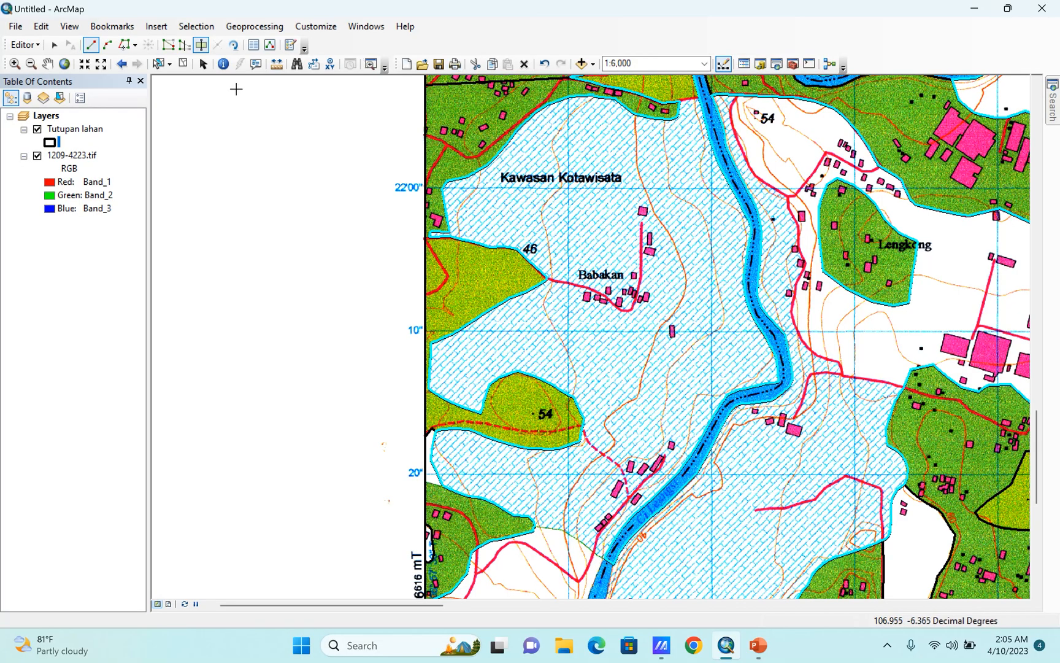
# Start a new cut line inside the green area's eastern tip and trace the hatched–white boundary southeast to the river's edge.
pyautogui.scroll(-4, 581, 552)
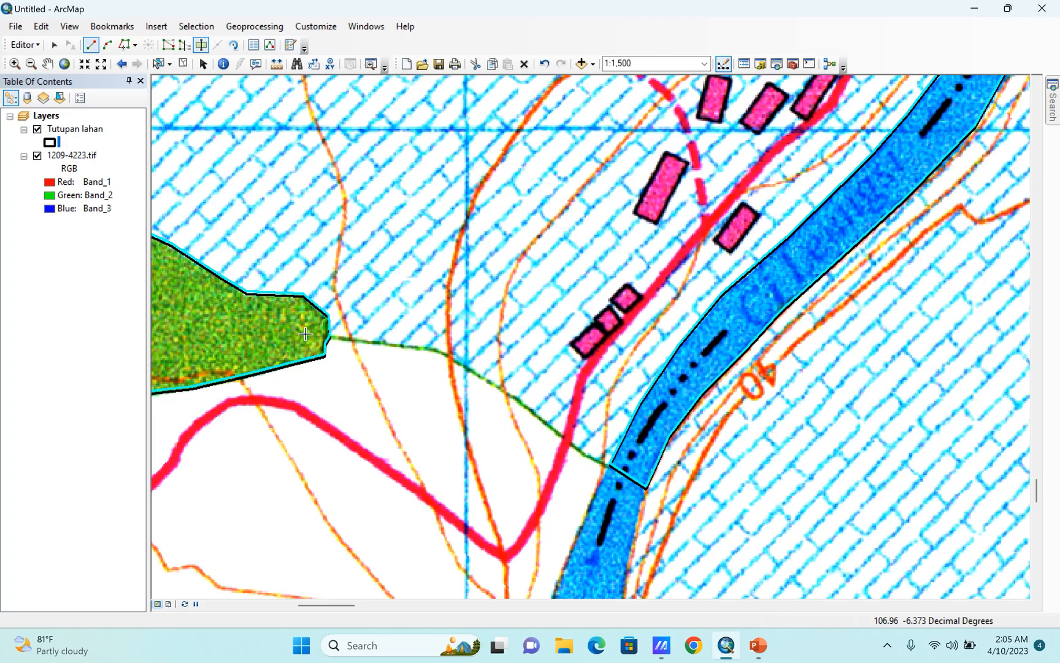
pyautogui.click(305, 333)
pyautogui.click(363, 341)
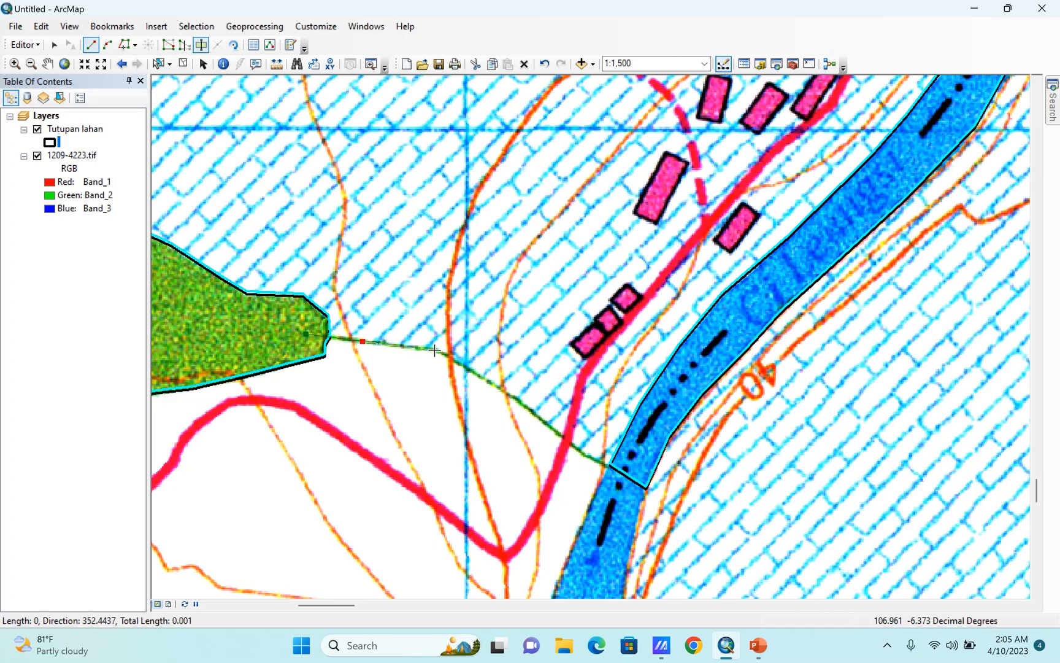
pyautogui.click(434, 351)
pyautogui.click(544, 423)
pyautogui.click(610, 465)
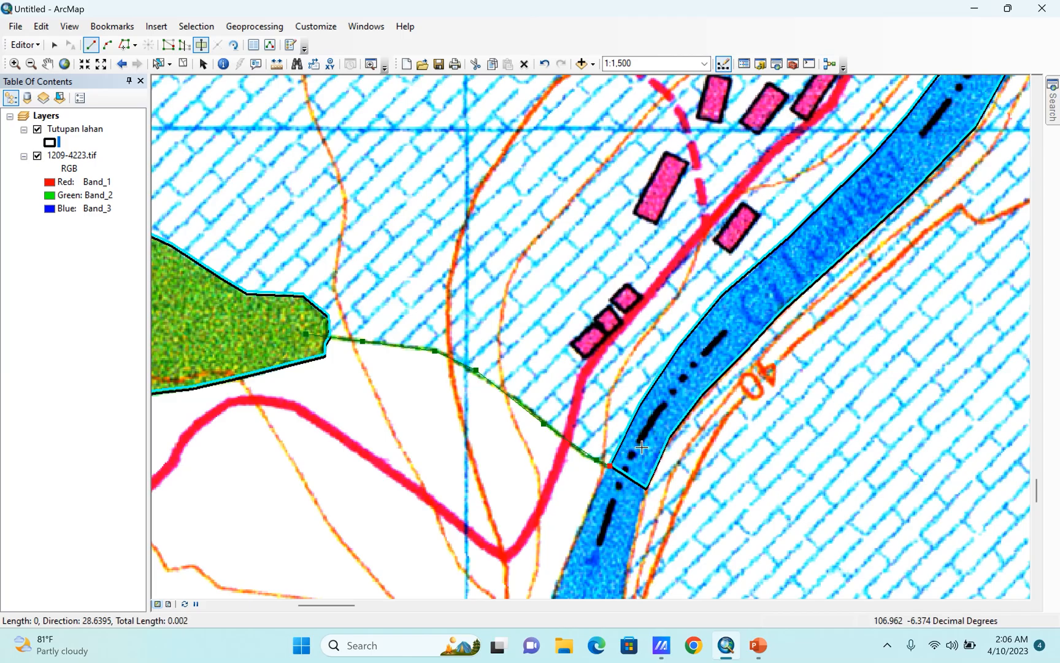
# Continue the cut line northeast along the middle of the river and around its bend east of Babakan.
pyautogui.scroll(-3, 528, 508)
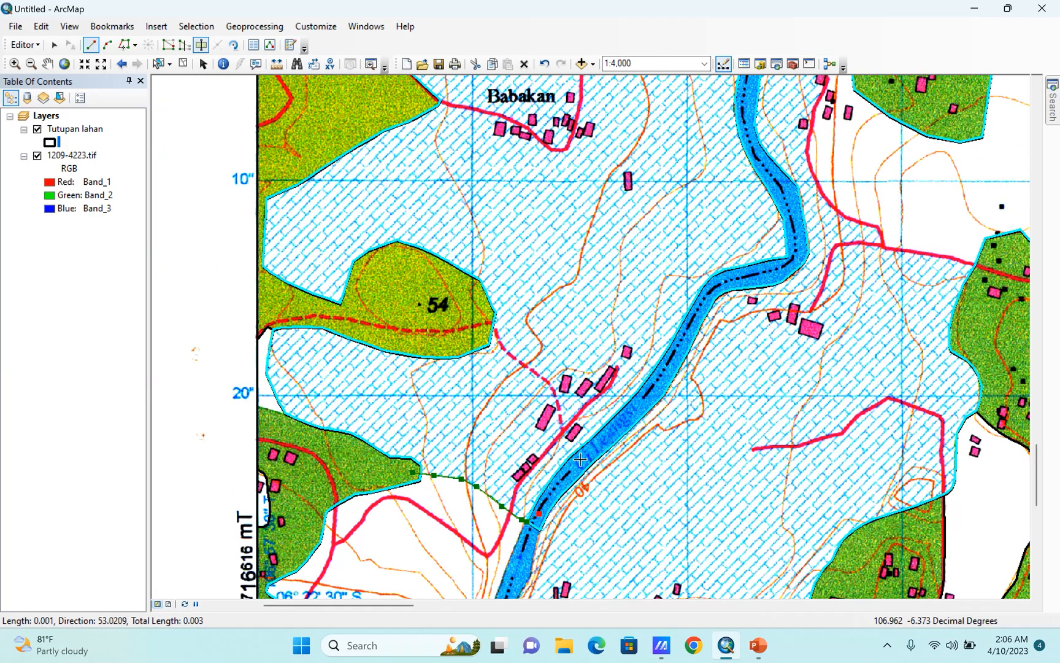
pyautogui.click(621, 421)
pyautogui.scroll(3, 681, 318)
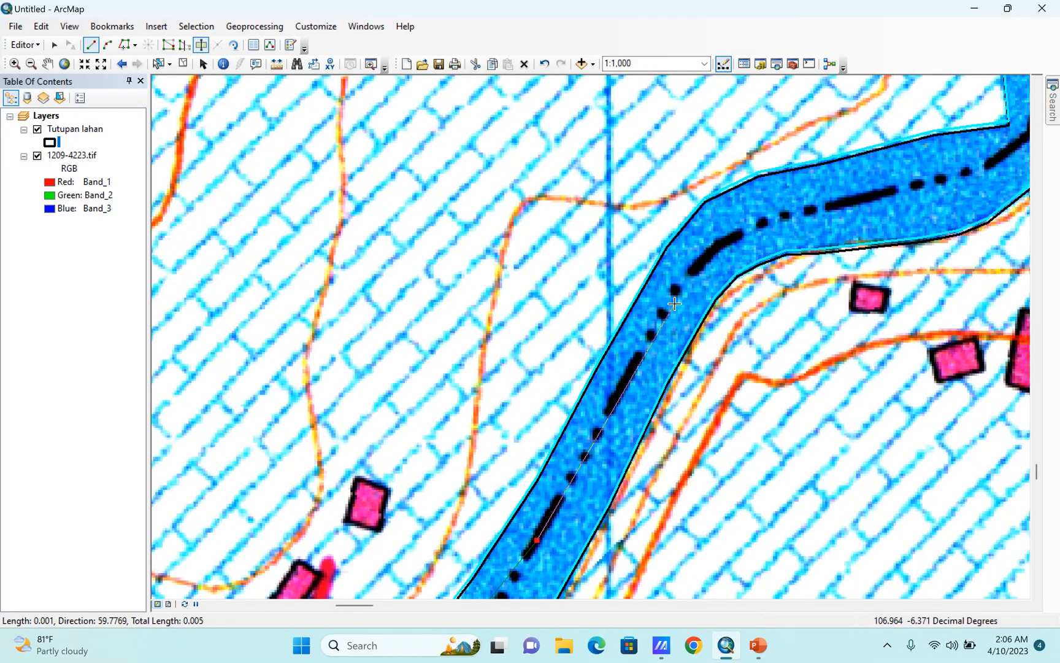
pyautogui.click(675, 303)
pyautogui.click(760, 228)
pyautogui.click(923, 207)
pyautogui.click(999, 171)
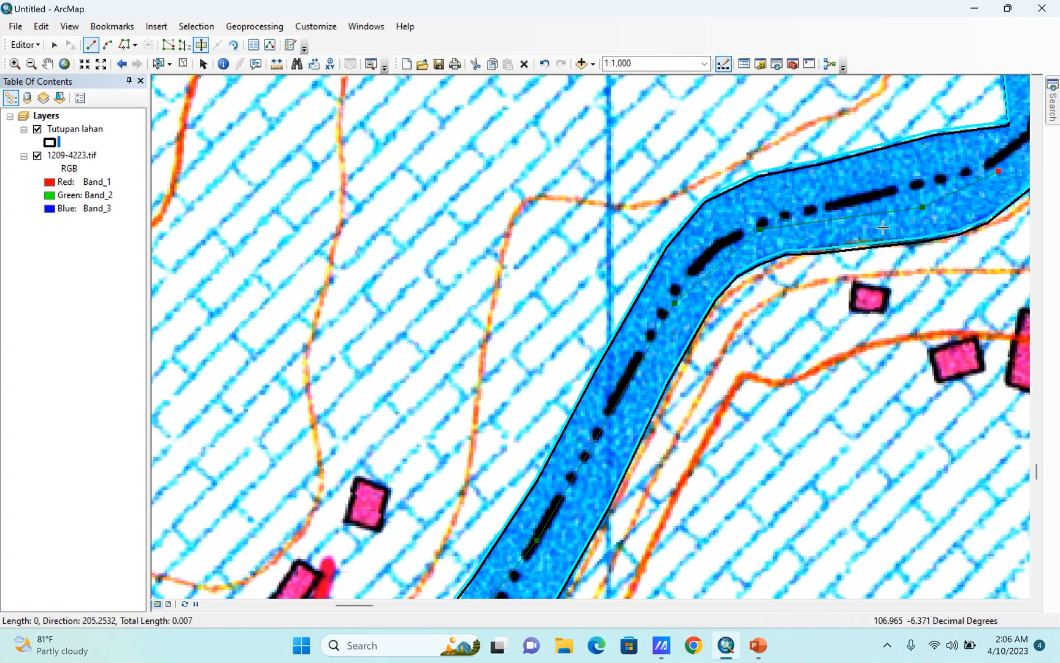
pyautogui.moveTo(886, 209); pyautogui.dragTo(516, 575)
pyautogui.click(669, 483)
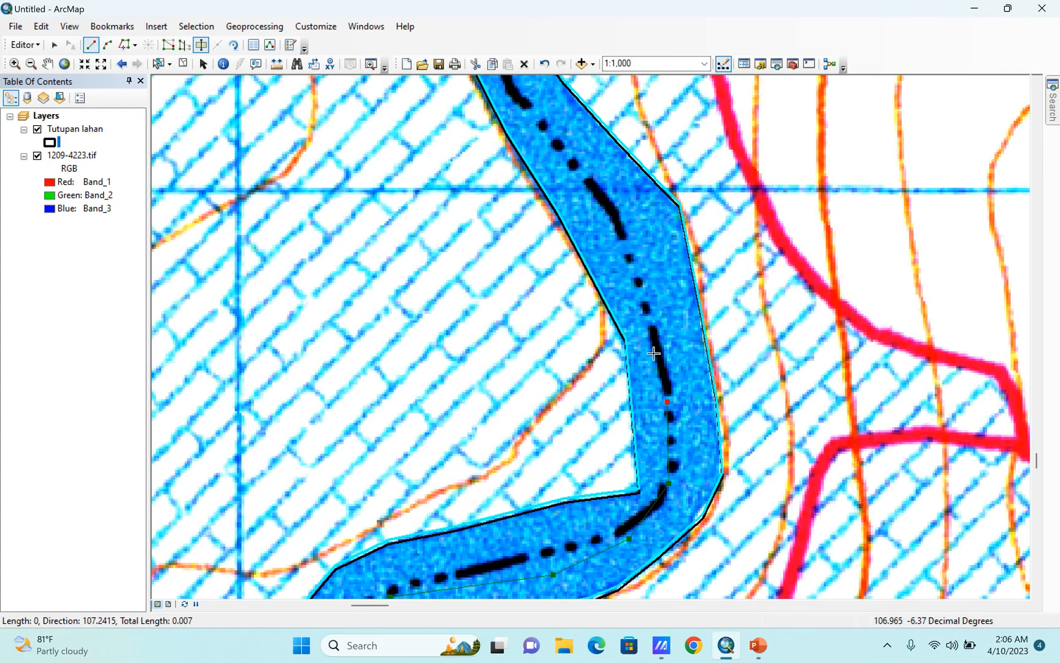
# Extend the cut line northward along the river's centre, following its curves west of the Lengkong green area.
pyautogui.moveTo(541, 176); pyautogui.dragTo(566, 547)
pyautogui.click(604, 568)
pyautogui.click(560, 477)
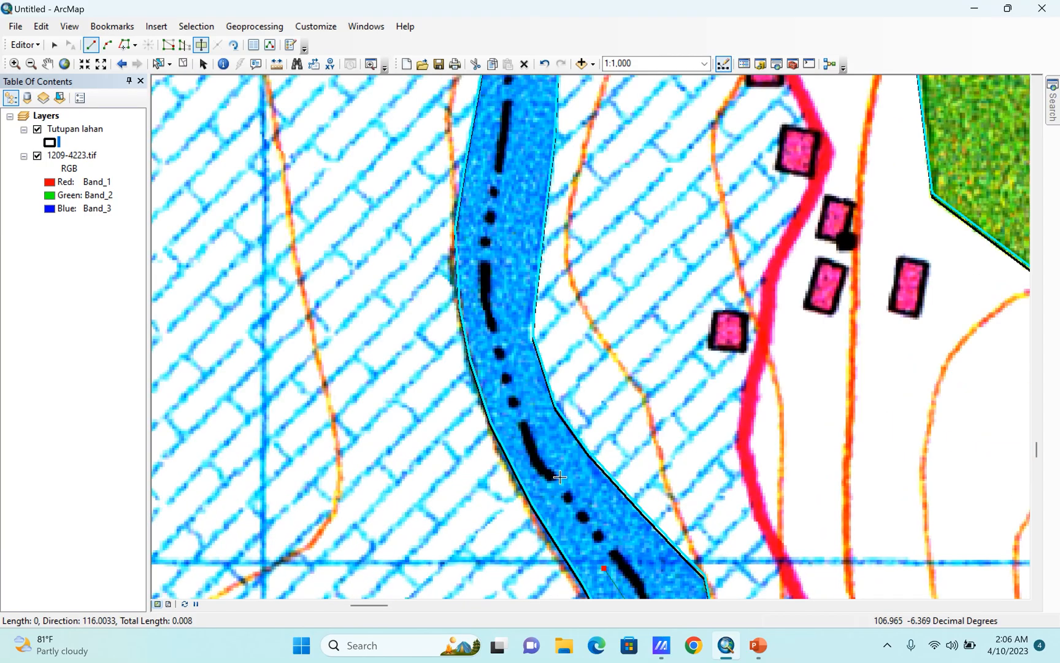
pyautogui.click(516, 364)
pyautogui.click(495, 222)
pyautogui.moveTo(514, 122)
pyautogui.mouseDown()
pyautogui.moveTo(544, 405)
pyautogui.moveTo(548, 564)
pyautogui.mouseUp()
pyautogui.click(557, 454)
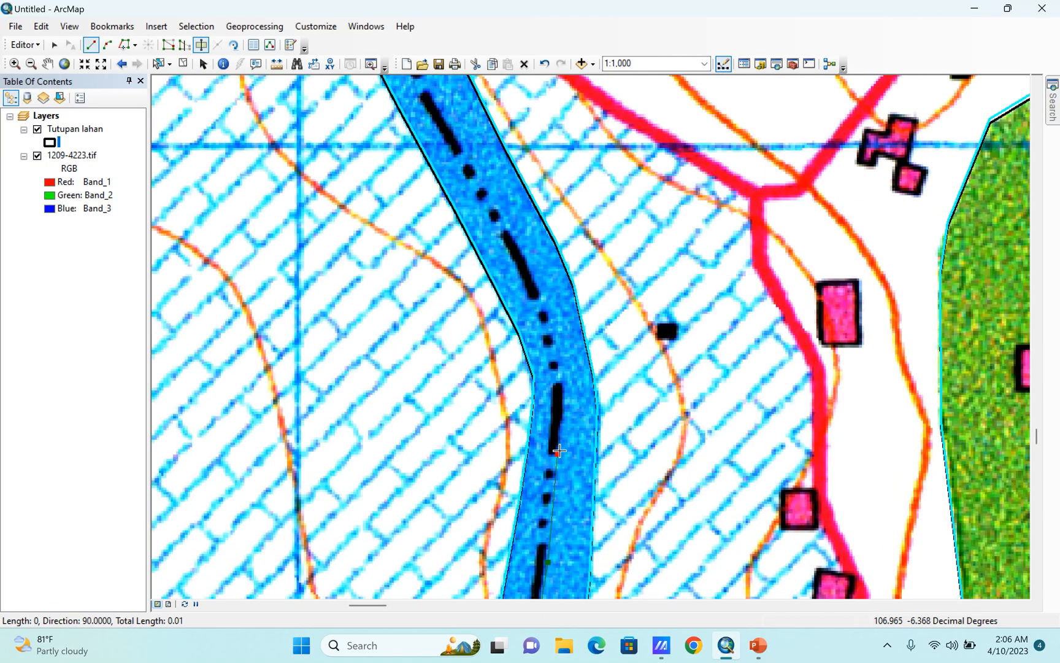
pyautogui.click(522, 261)
pyautogui.scroll(1, 608, 400)
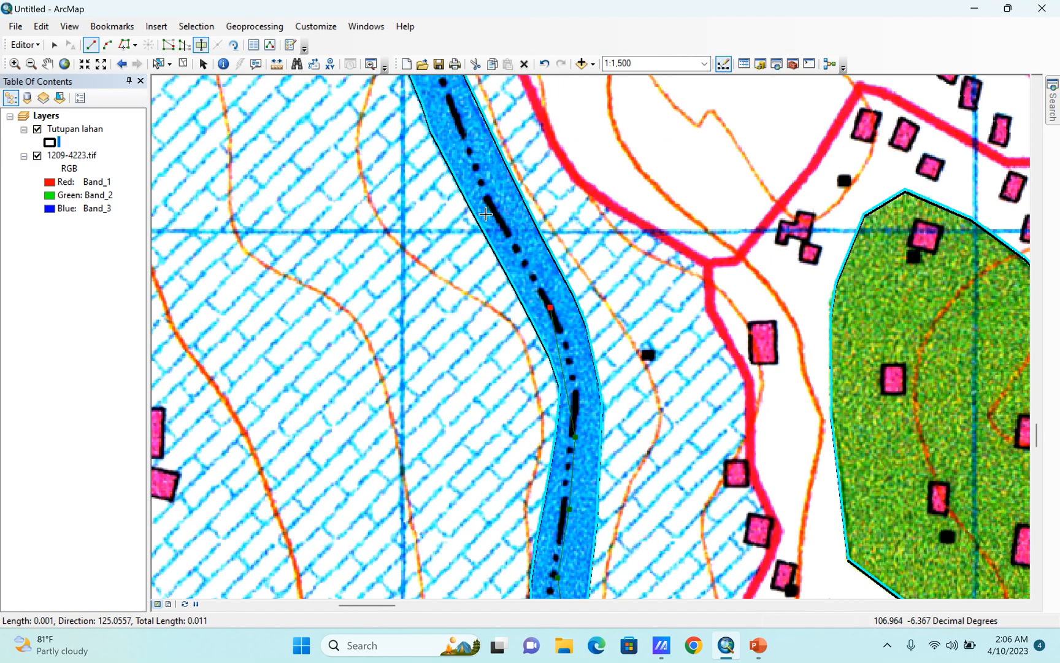
# Carry the cut line up the river to the red road, follow the road west, and finish inside the small green polygon.
pyautogui.click(473, 155)
pyautogui.moveTo(454, 152); pyautogui.dragTo(529, 428)
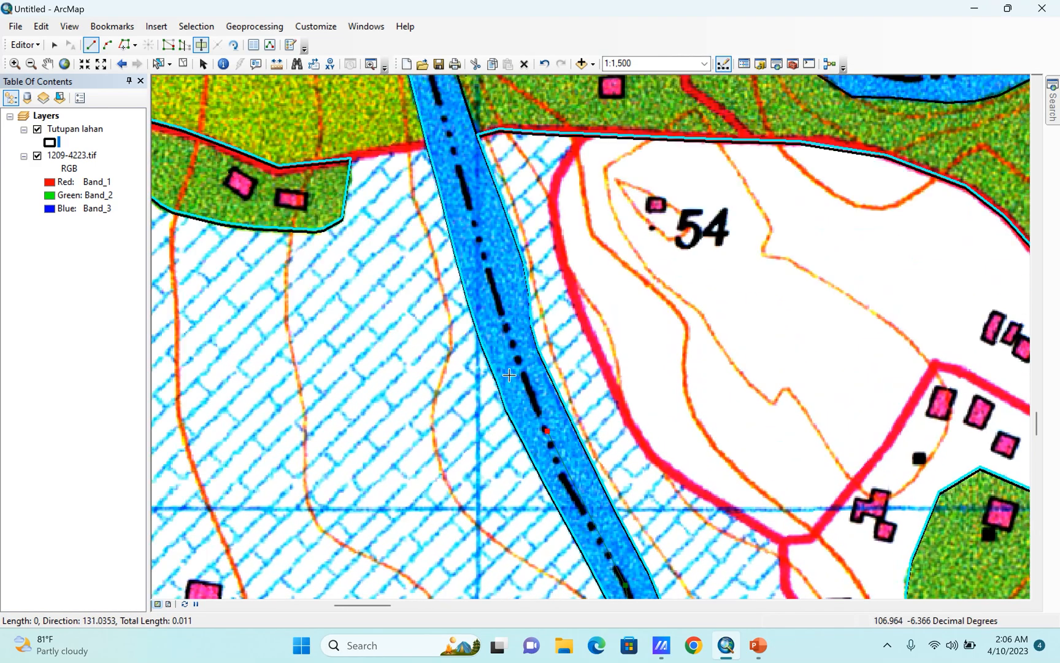
pyautogui.click(506, 322)
pyautogui.click(456, 161)
pyautogui.click(438, 139)
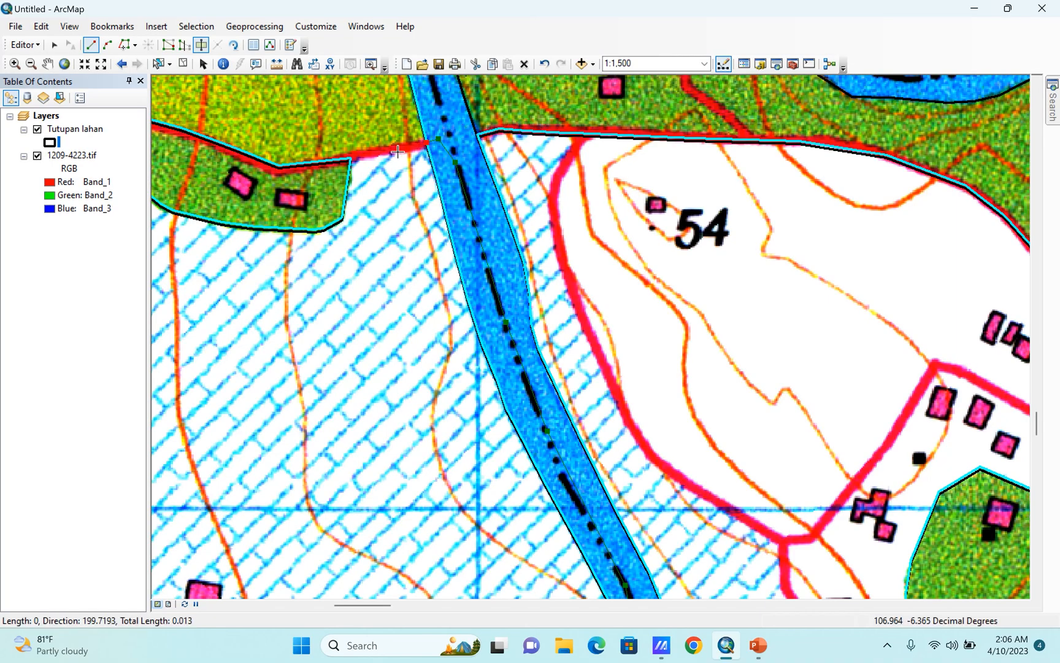
pyautogui.click(353, 161)
pyautogui.doubleClick(294, 202)
# Hide 1209-4223.tif and examine the outline of the cut polygon around Kawasan Kotawisata.
pyautogui.scroll(-5, 446, 265)
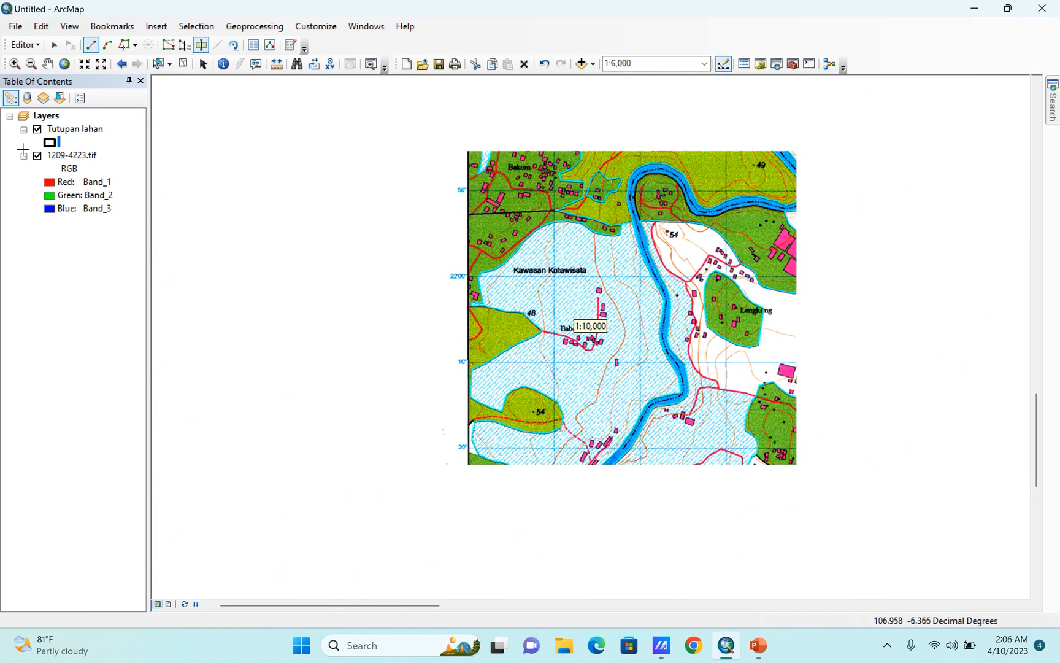
pyautogui.click(38, 155)
pyautogui.scroll(2, 567, 446)
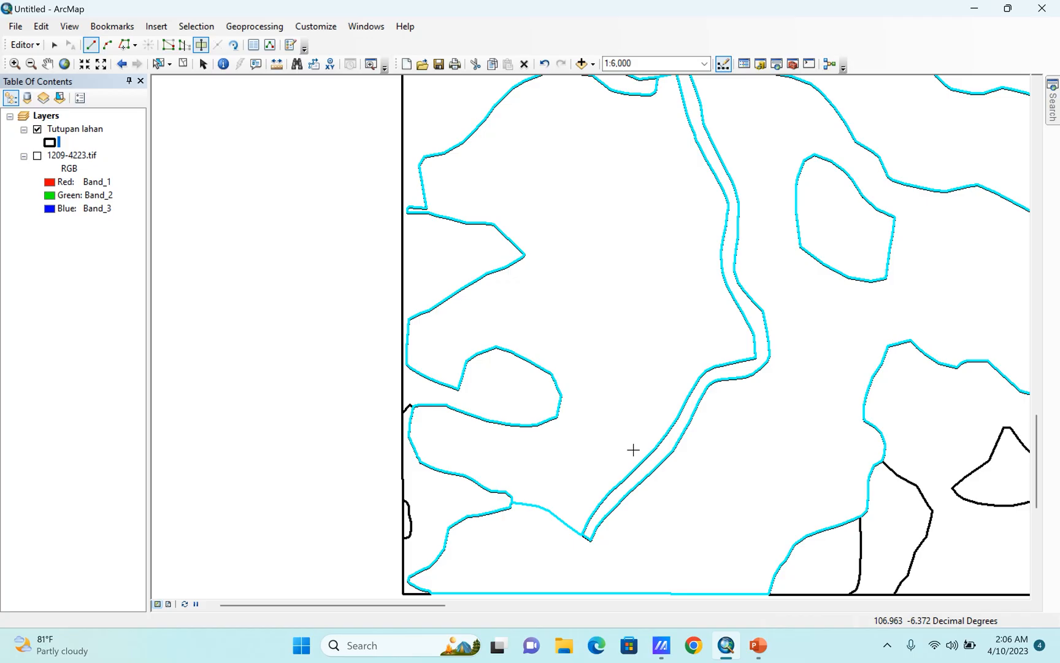
pyautogui.scroll(-2, 625, 454)
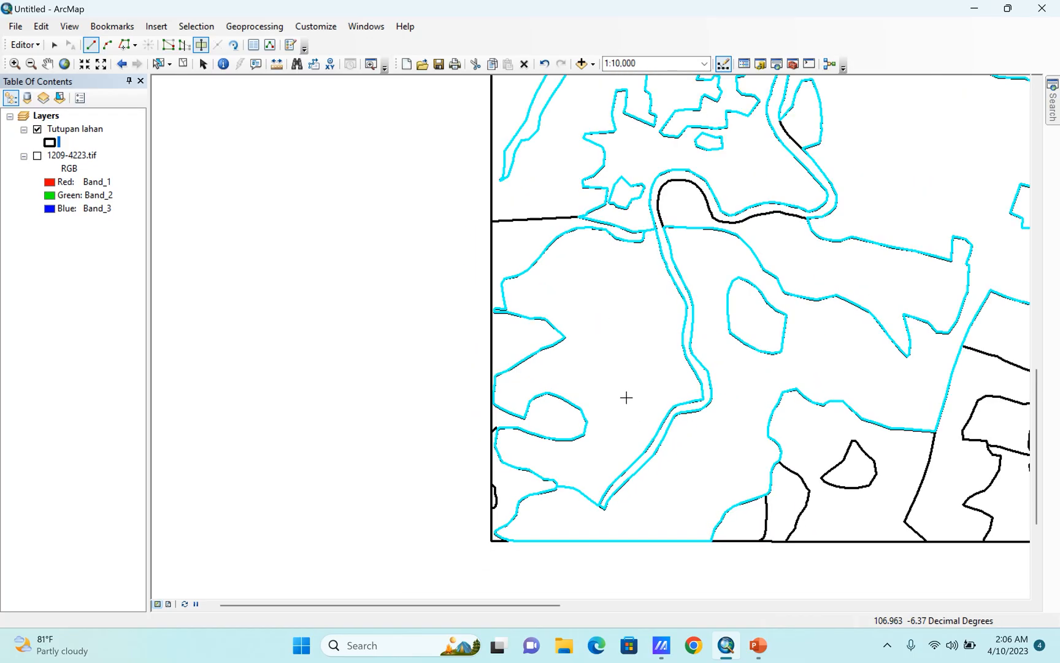
pyautogui.scroll(1, 626, 397)
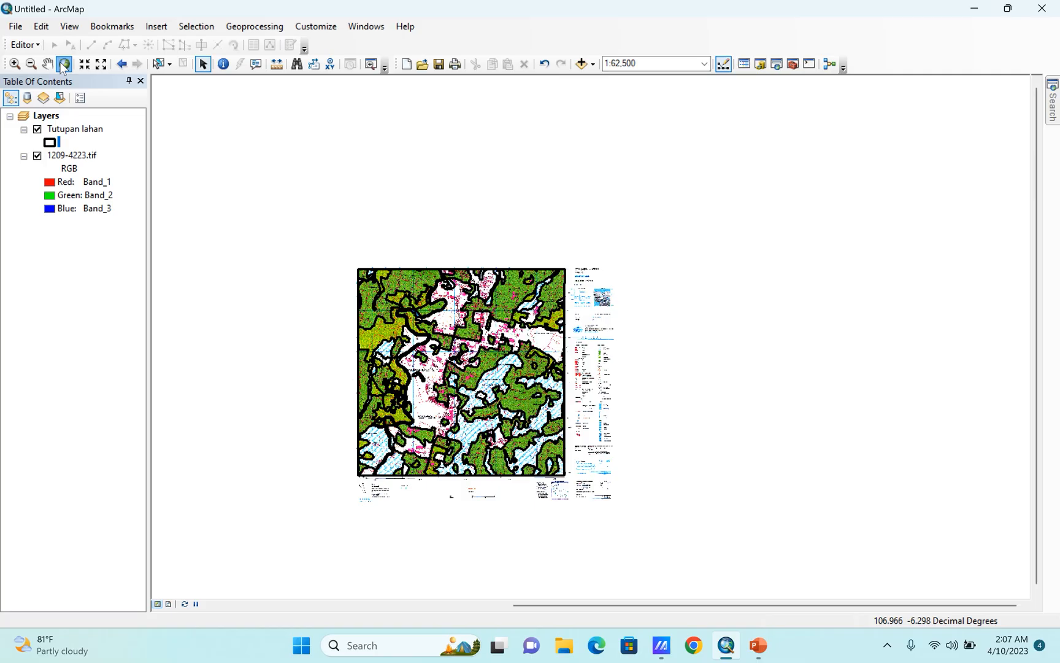
# Show the full map extent, hide 1209-4223.tif, and inspect the finished Tutupan lahan outlines in the northwestern part.
pyautogui.click(64, 63)
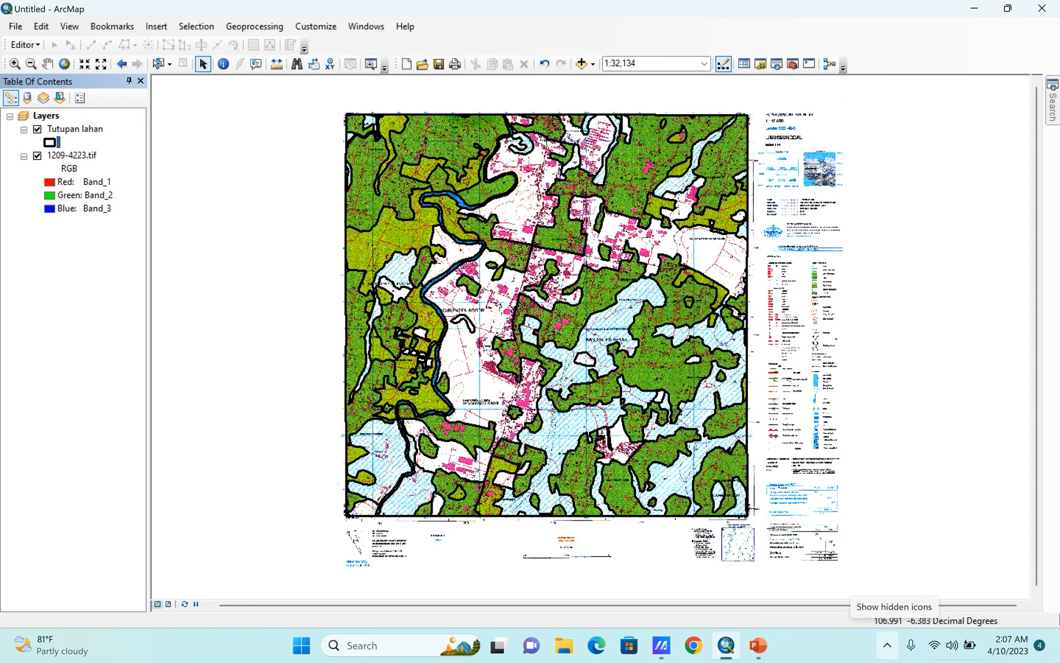
pyautogui.click(37, 158)
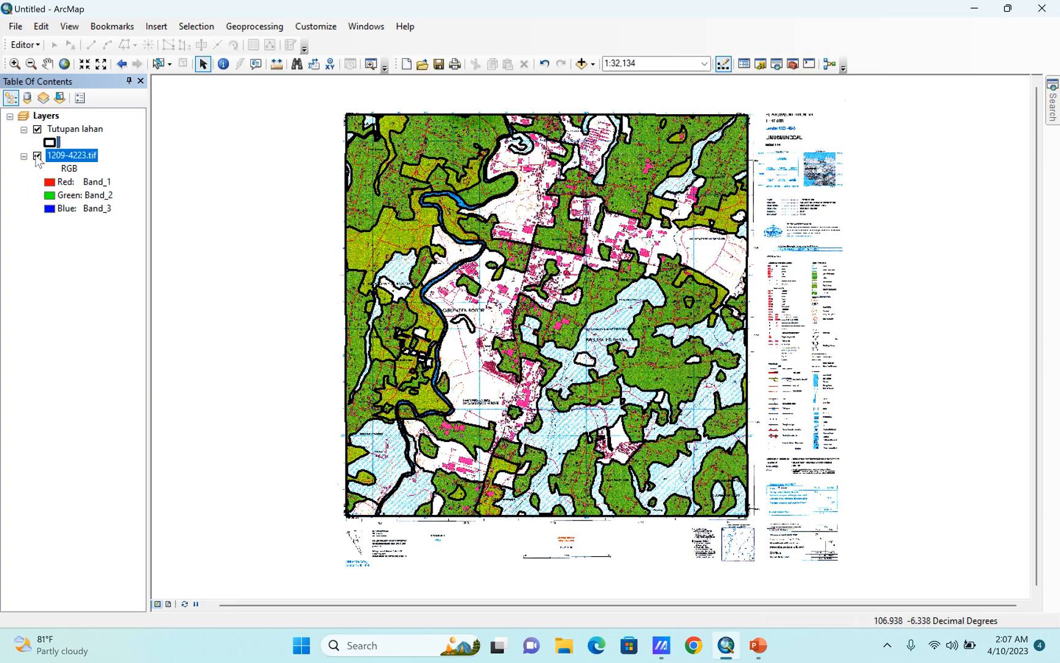
pyautogui.click(37, 156)
pyautogui.scroll(3, 382, 100)
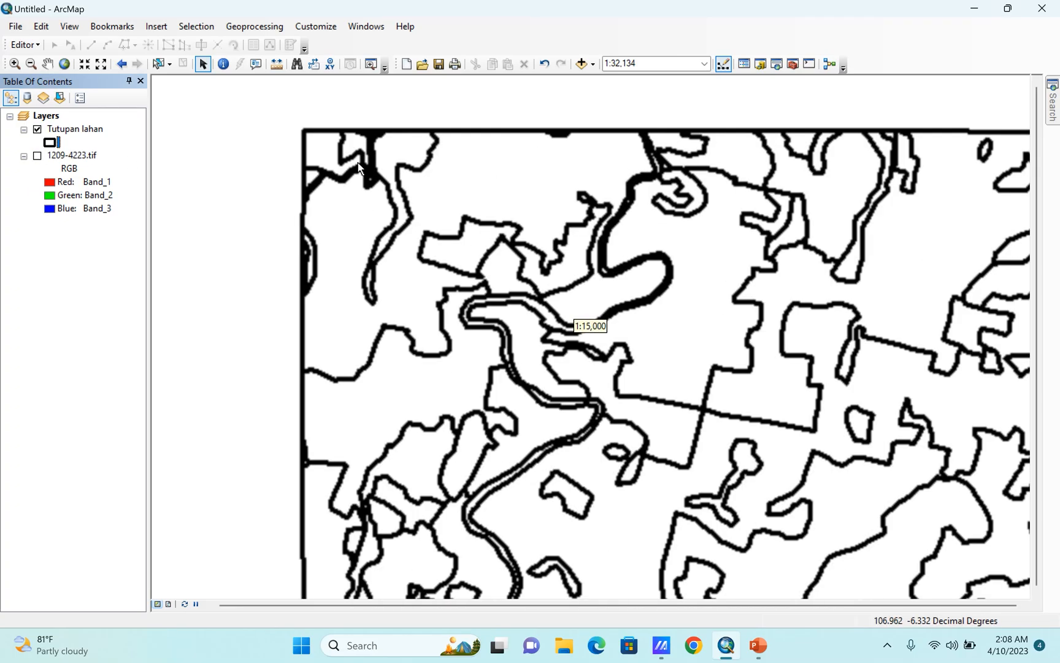
pyautogui.scroll(-2, 246, 241)
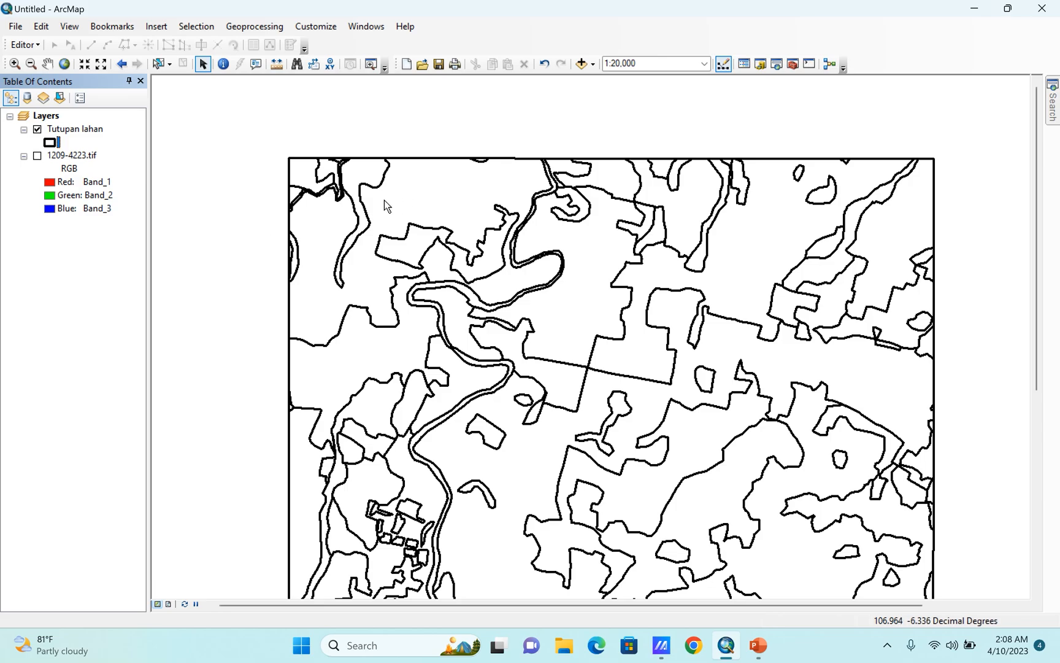
pyautogui.scroll(-3, 368, 179)
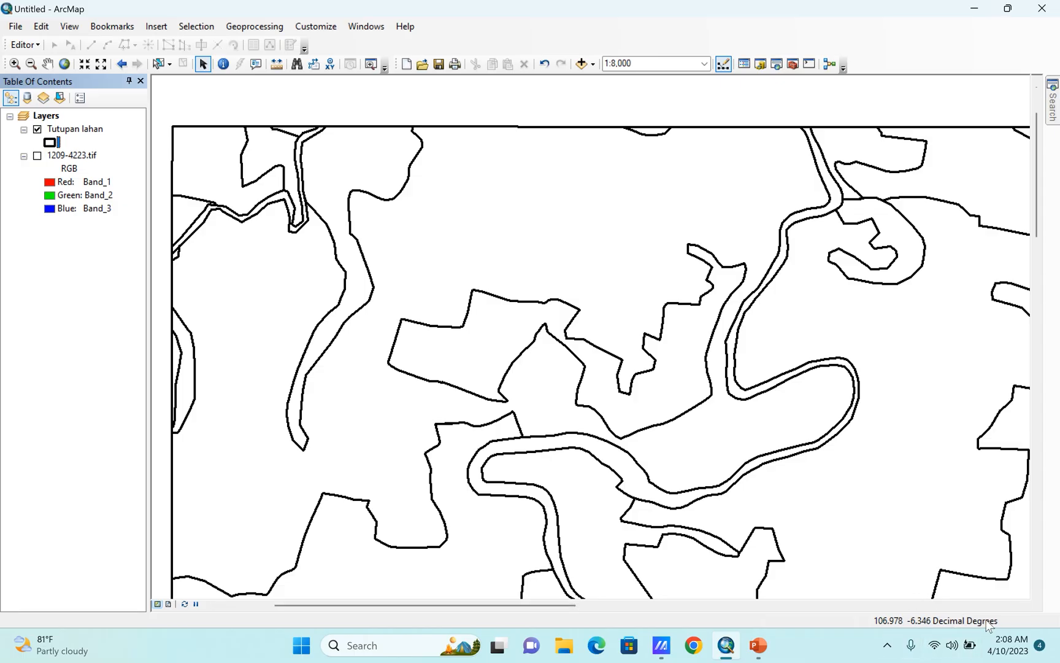
pyautogui.scroll(1, 452, 245)
pyautogui.scroll(1, 452, 244)
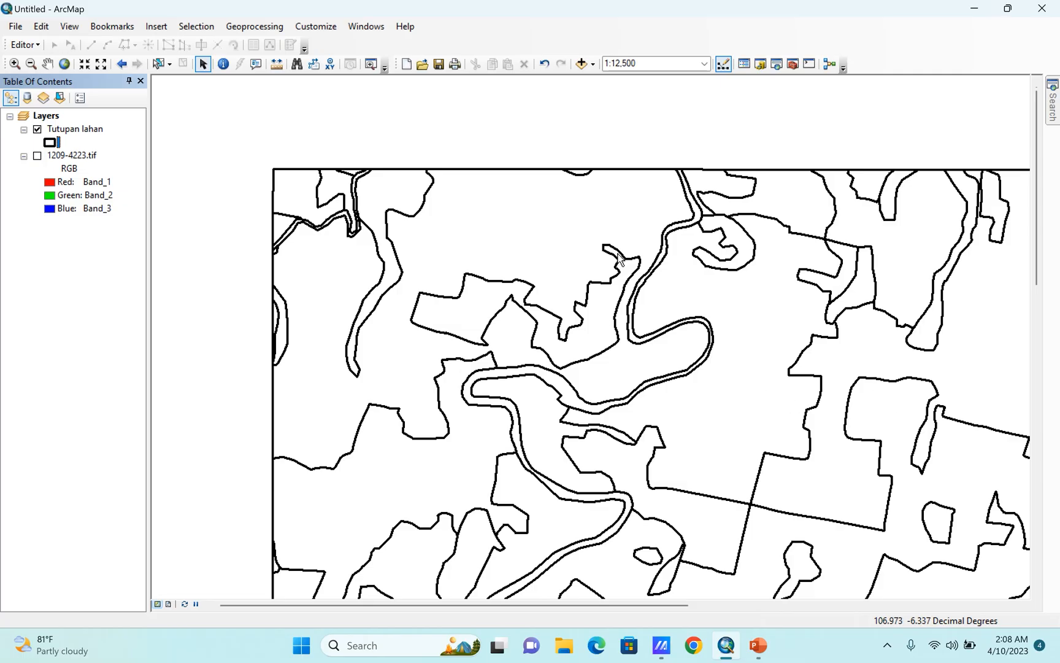
# Examine the Tutupan lahan outlines through the centre, east and south of the map, ending with the whole sheet in view.
pyautogui.scroll(3, 554, 238)
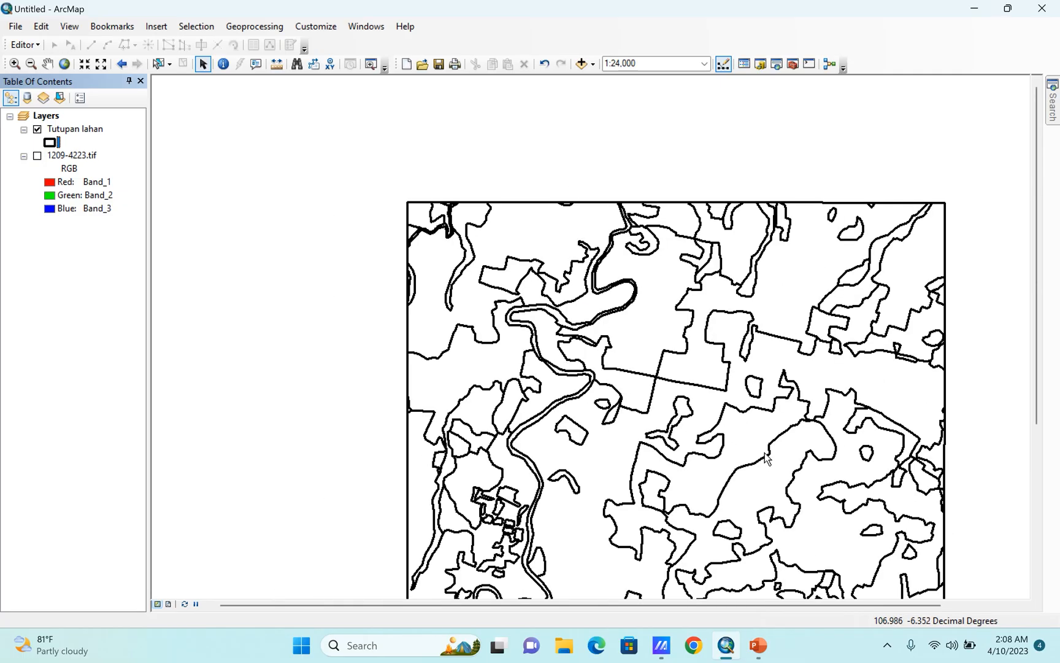
pyautogui.scroll(-3, 766, 457)
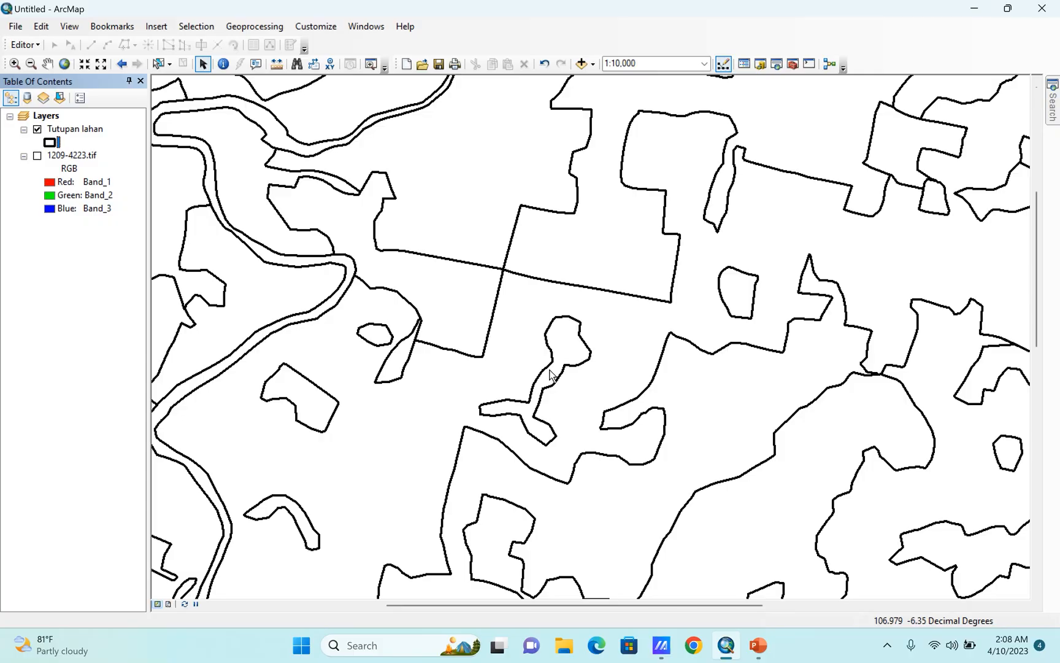
pyautogui.scroll(1, 550, 374)
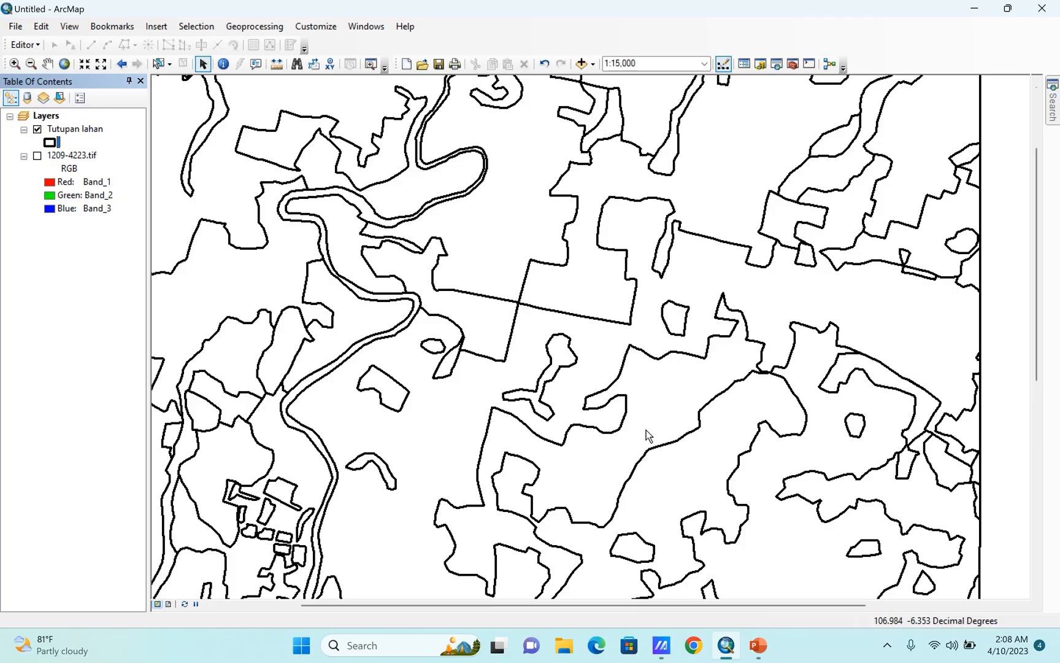
pyautogui.scroll(2, 616, 377)
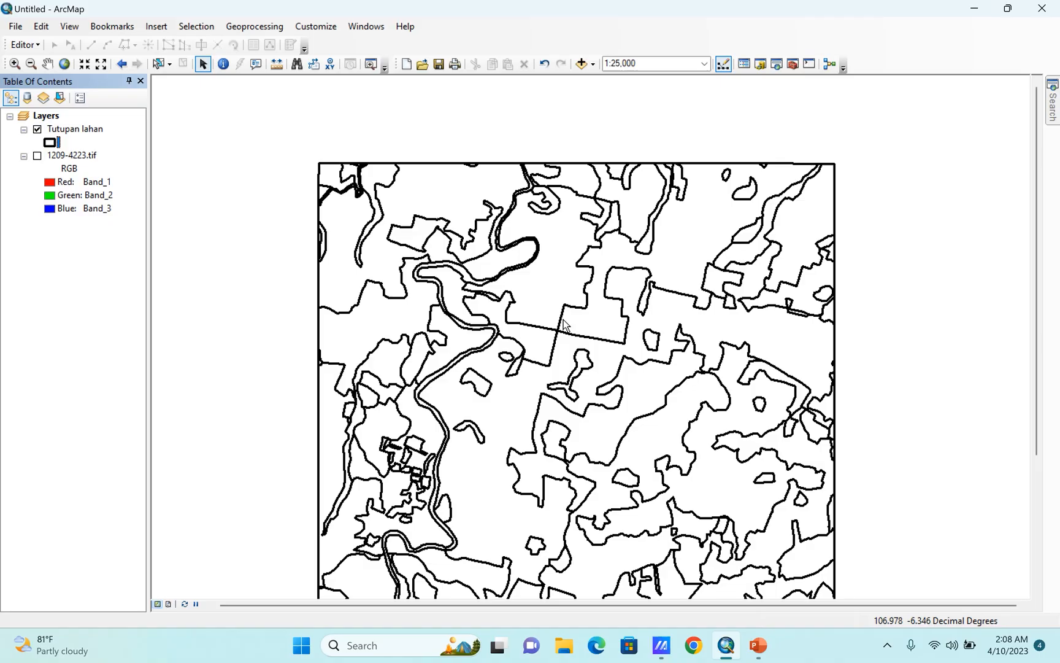
pyautogui.scroll(2, 525, 264)
pyautogui.scroll(-2, 443, 498)
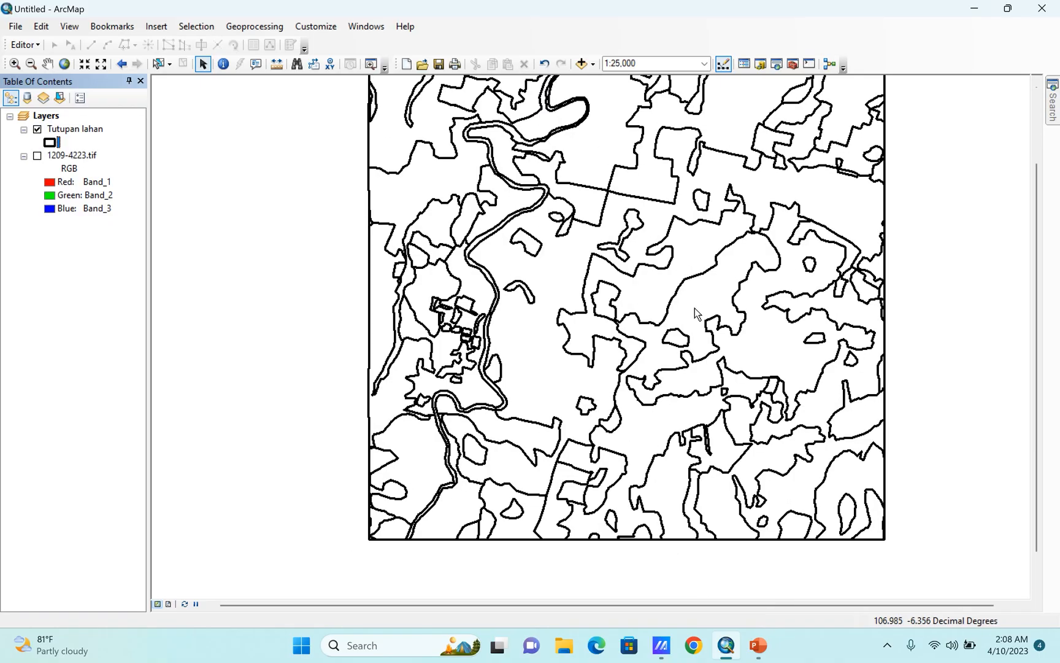
pyautogui.scroll(1, 335, 517)
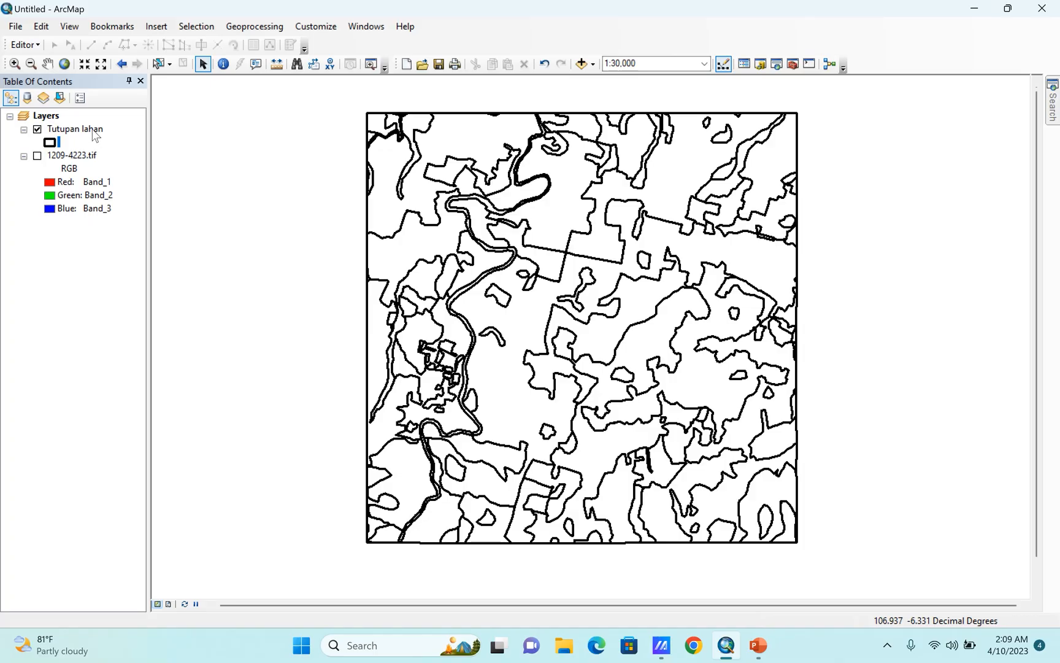
# Open the Tutupan lahan attribute table, fit the whole map beside it, and widen the id column slightly.
pyautogui.rightClick(93, 130)
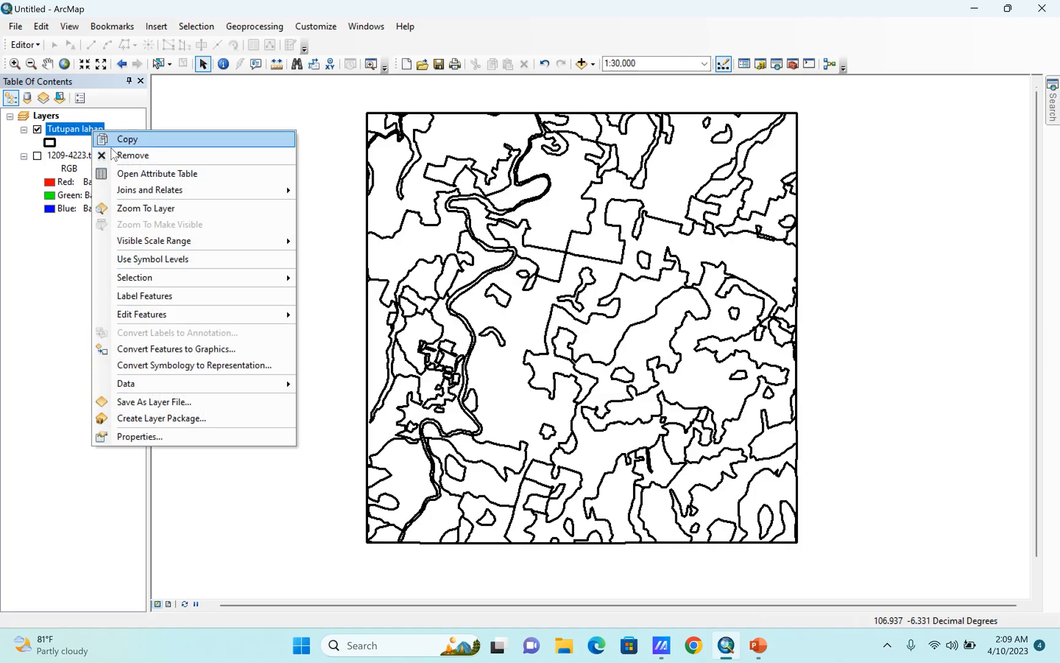
pyautogui.click(156, 174)
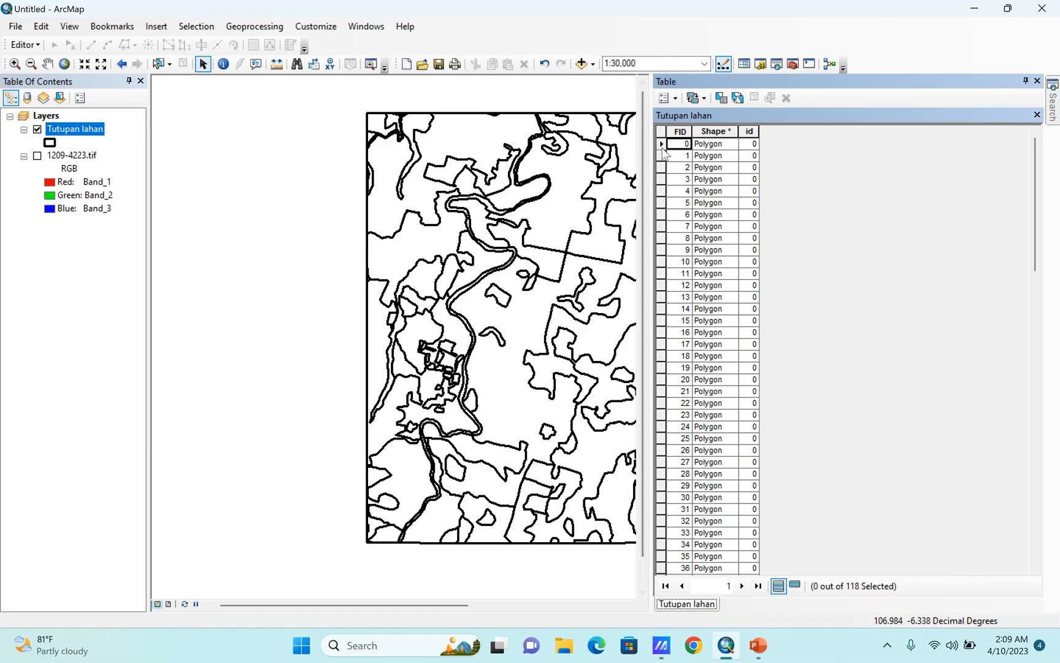
pyautogui.moveTo(652, 157); pyautogui.dragTo(711, 157)
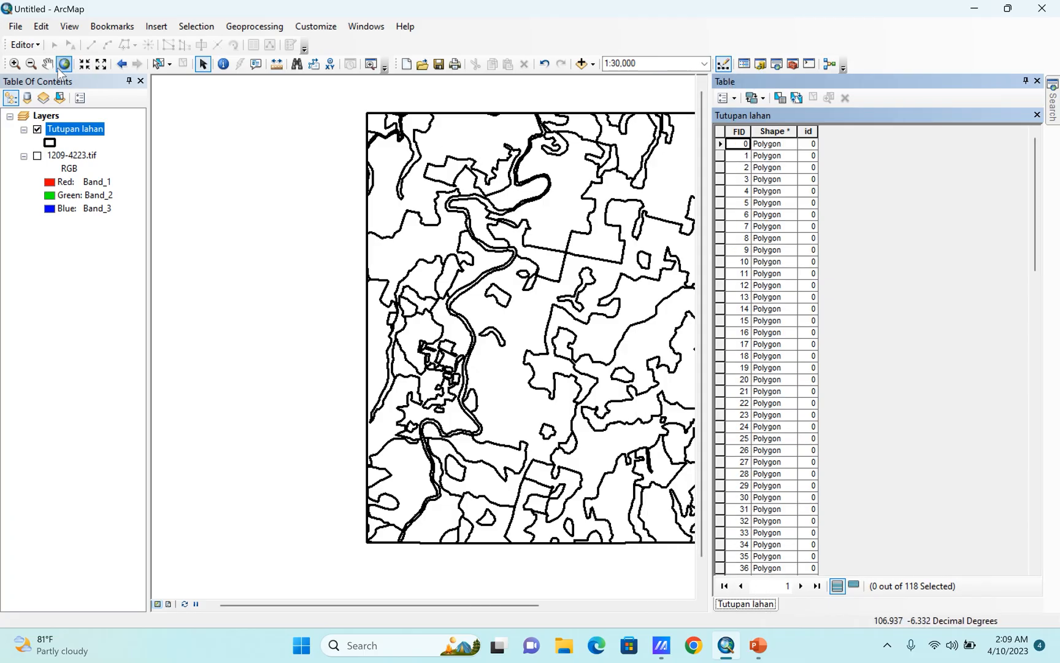
pyautogui.click(48, 63)
pyautogui.moveTo(438, 254); pyautogui.dragTo(313, 278)
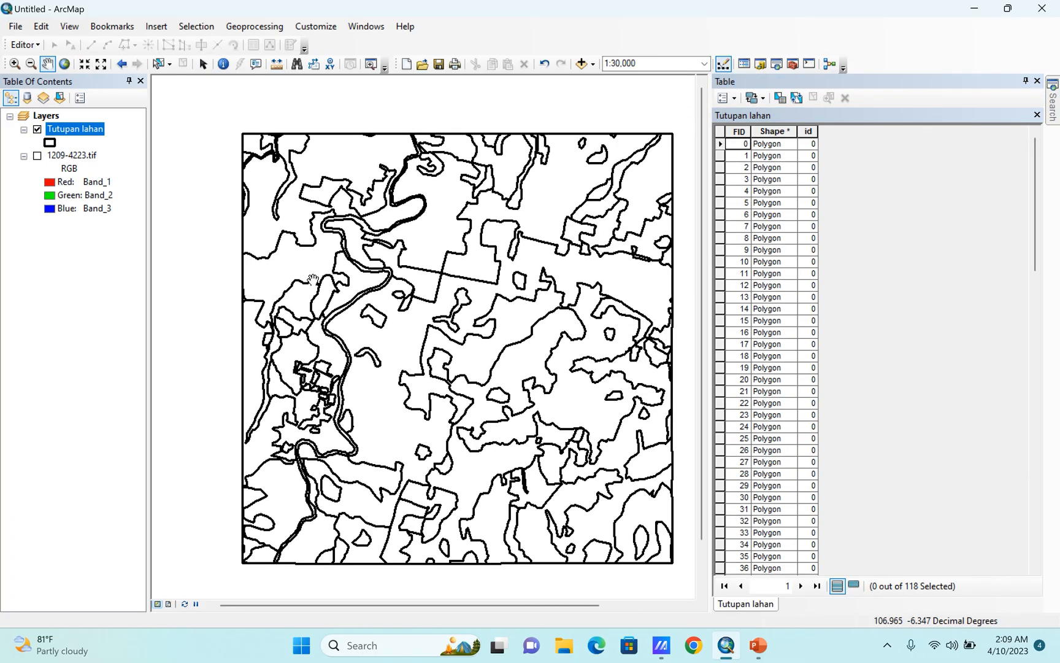
pyautogui.moveTo(818, 131); pyautogui.dragTo(835, 132)
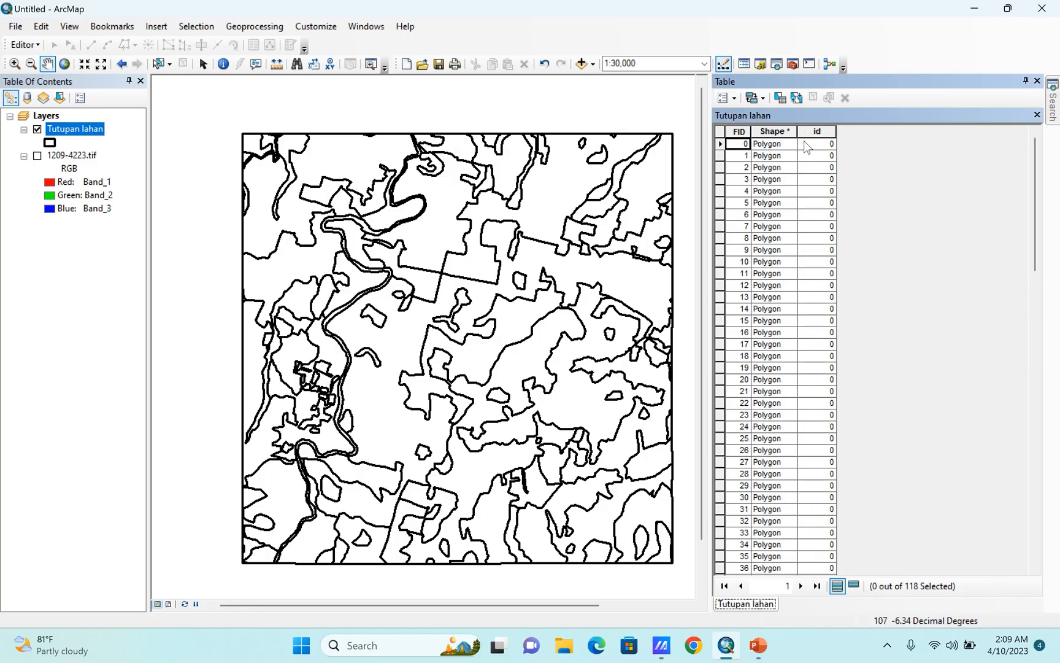
# Add a Text field named TL with length 50 to the Tutupan lahan attribute table.
pyautogui.click(734, 102)
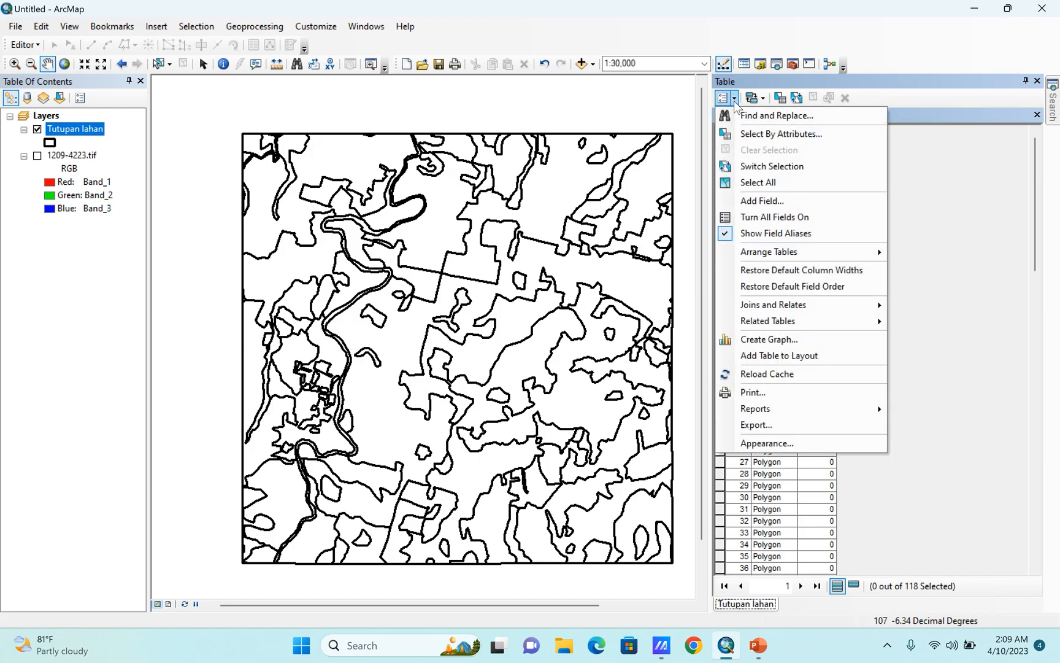
pyautogui.click(762, 201)
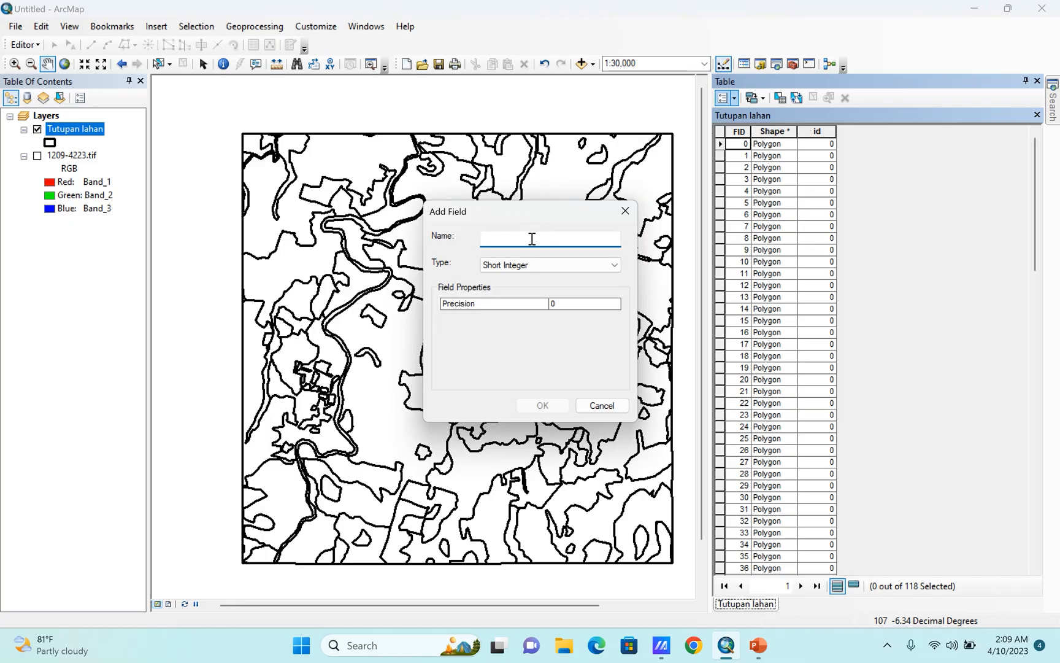
pyautogui.write('t')
pyautogui.press('BackSpace')
pyautogui.write('TL')
pyautogui.click(552, 269)
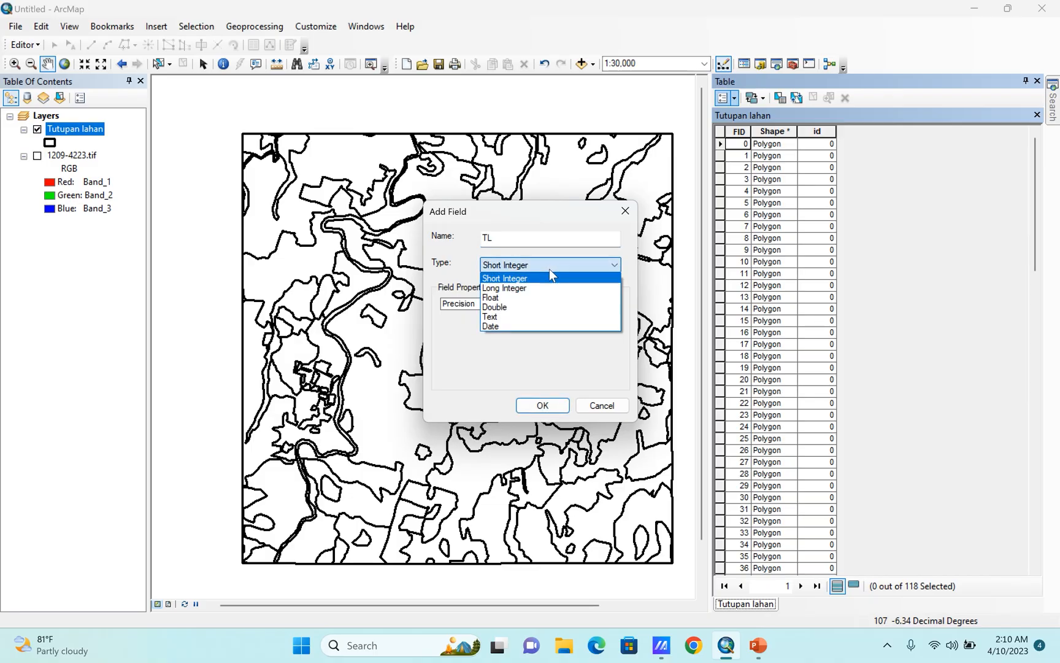
pyautogui.click(503, 318)
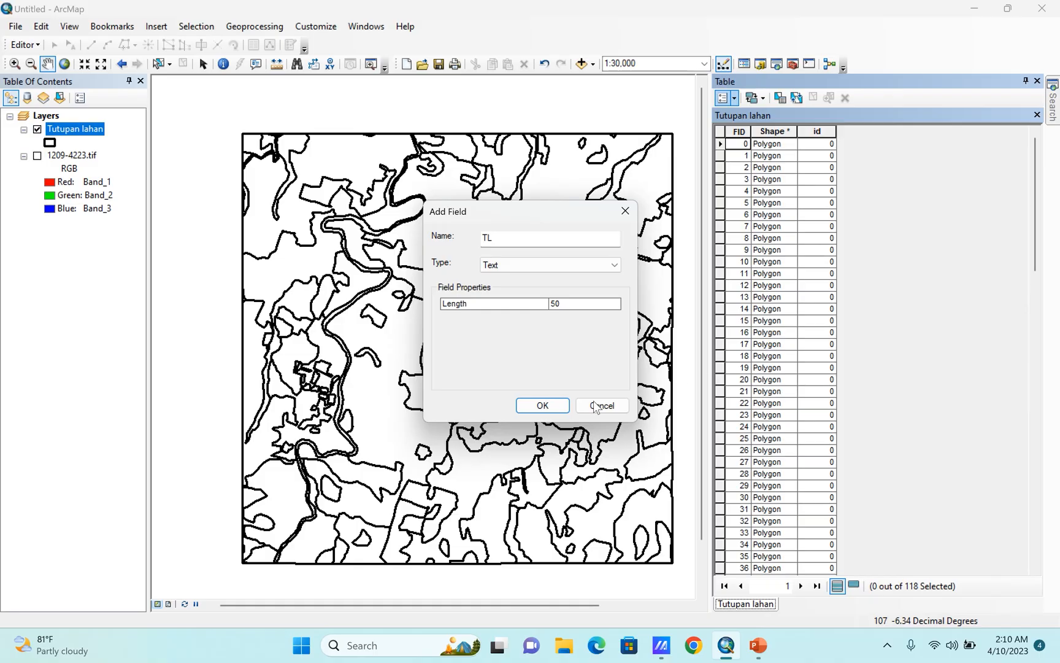
pyautogui.click(542, 406)
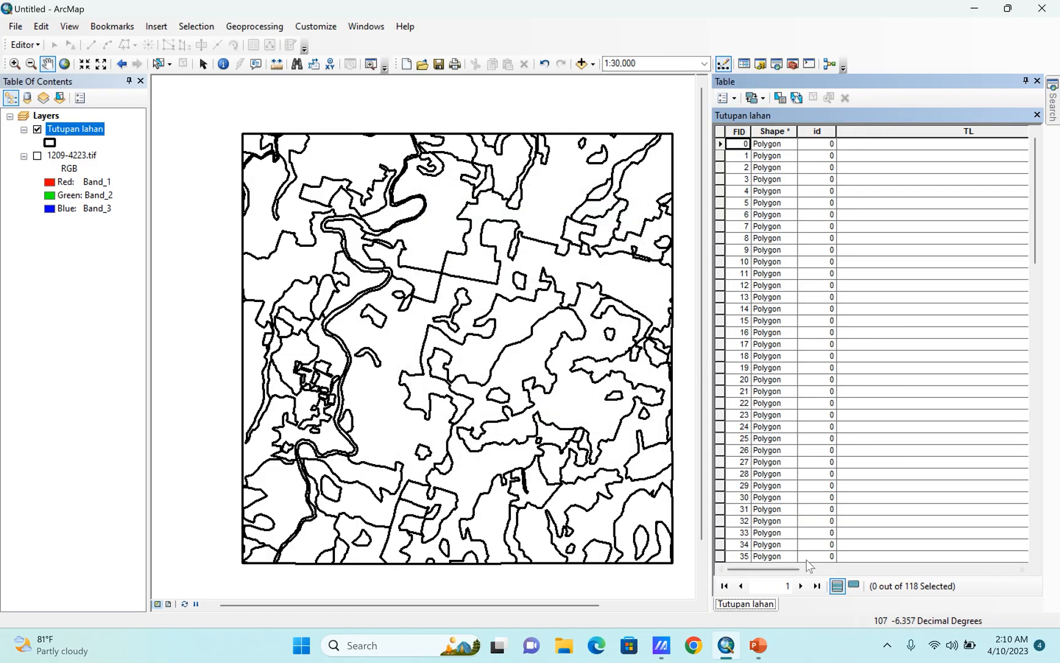
# Narrow the TL column so all fields fit, and shrink the attribute table to give the map more room.
pyautogui.moveTo(774, 571); pyautogui.dragTo(937, 573)
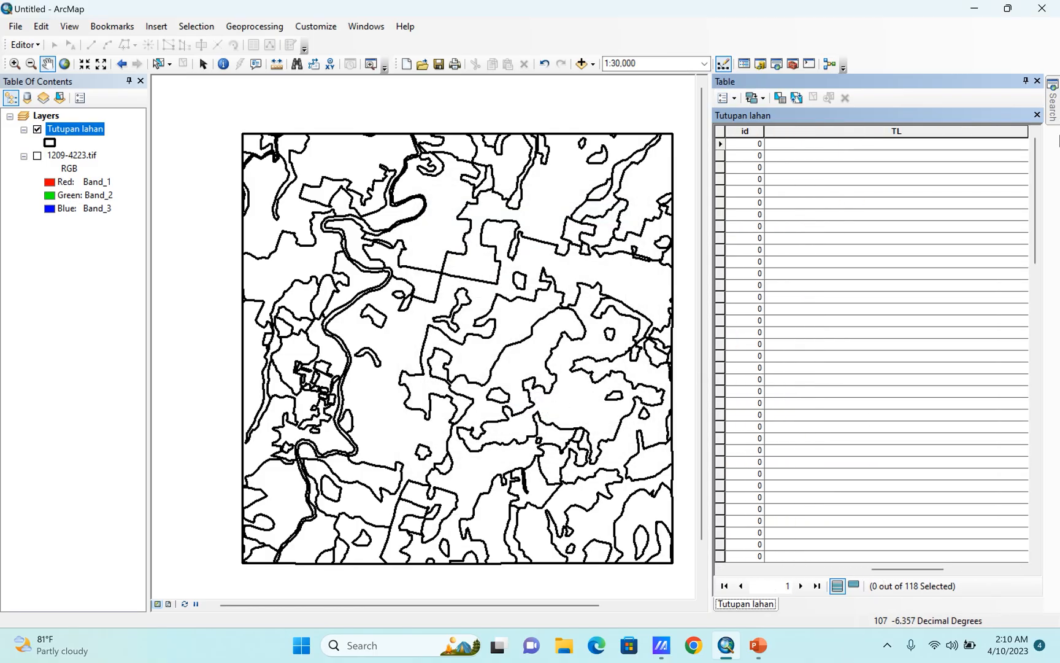
pyautogui.moveTo(1028, 130); pyautogui.dragTo(887, 131)
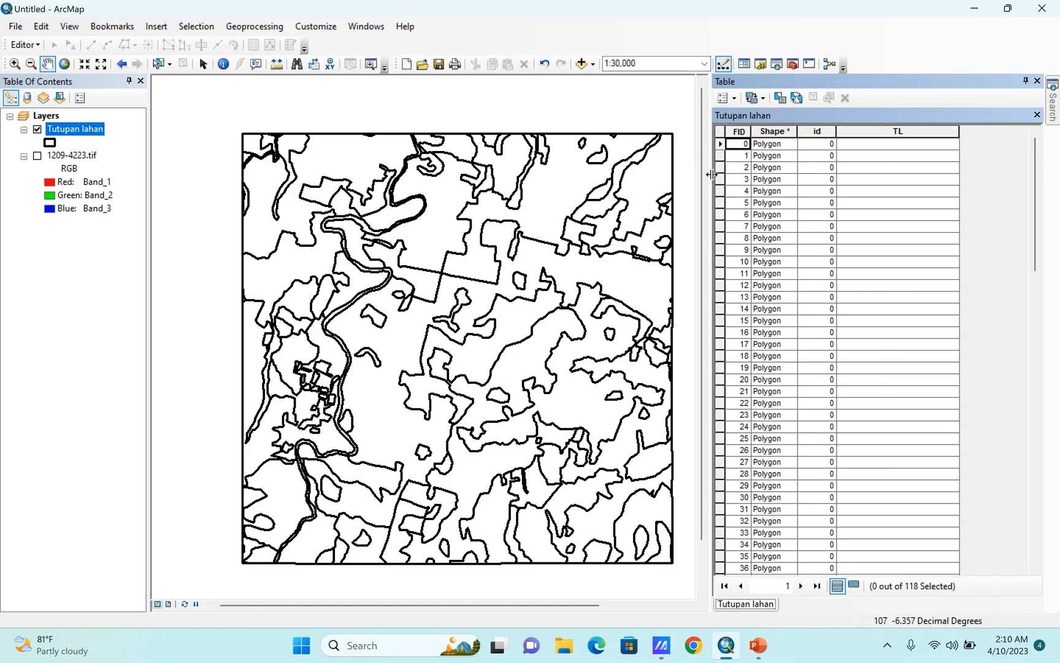
pyautogui.moveTo(711, 174); pyautogui.dragTo(739, 178)
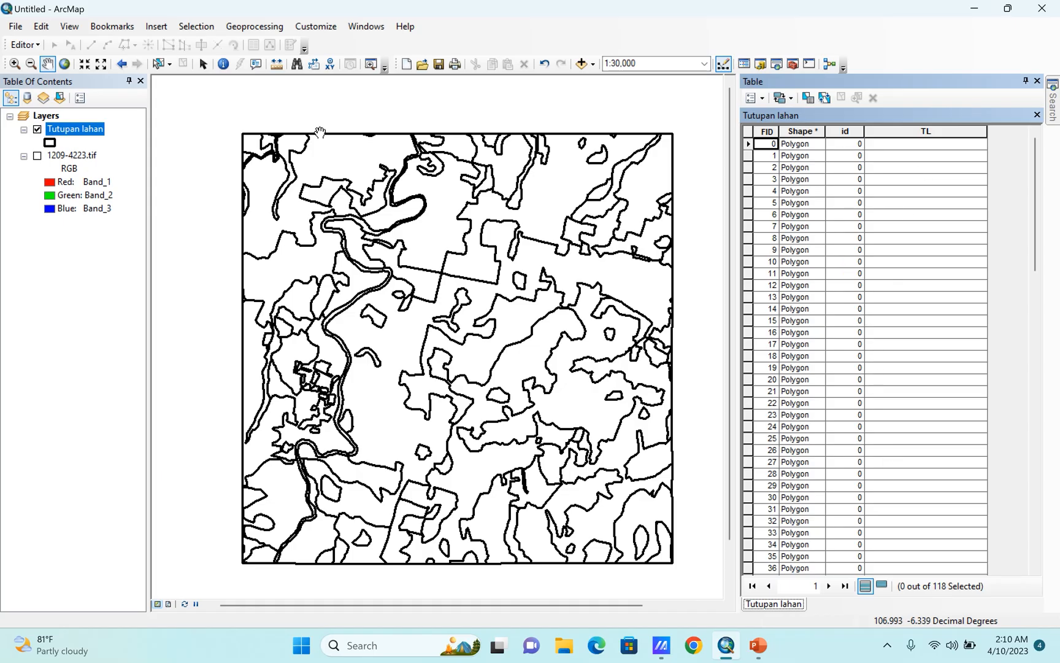
# Start an edit session and show the 1209-4223.tif raster beneath the Tutupan lahan outlines.
pyautogui.click(37, 46)
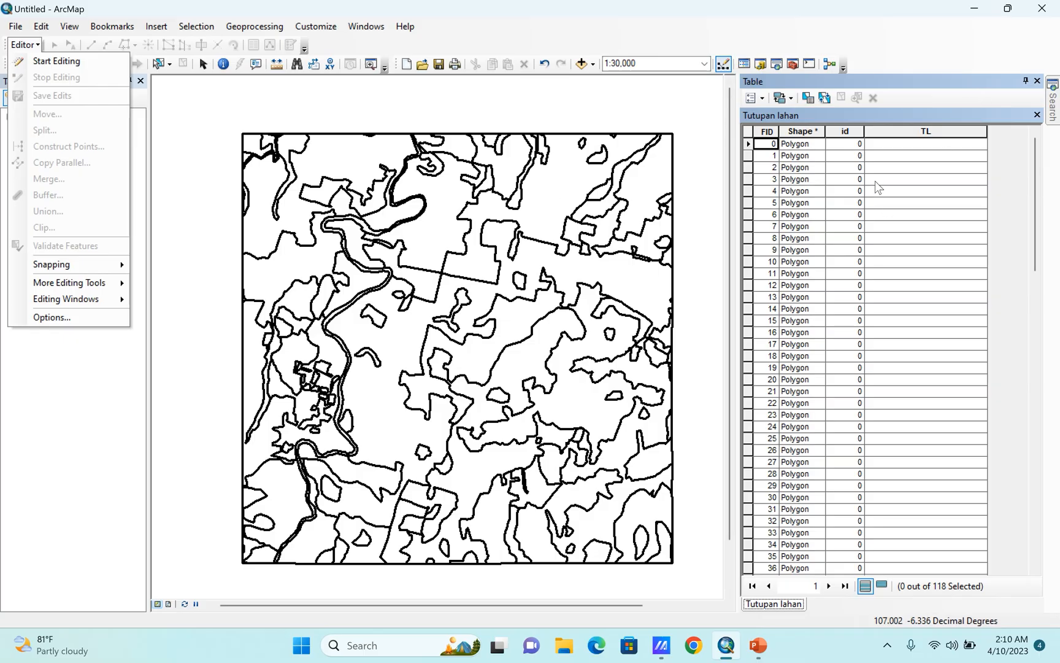
pyautogui.click(29, 47)
pyautogui.click(35, 47)
pyautogui.click(37, 46)
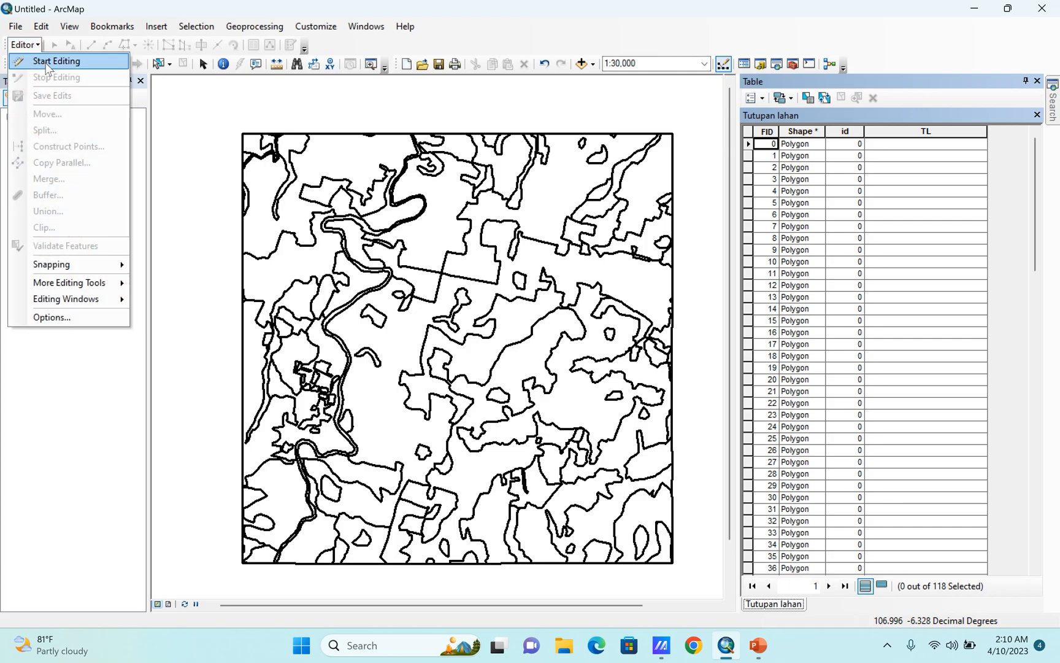
pyautogui.click(47, 65)
pyautogui.click(37, 155)
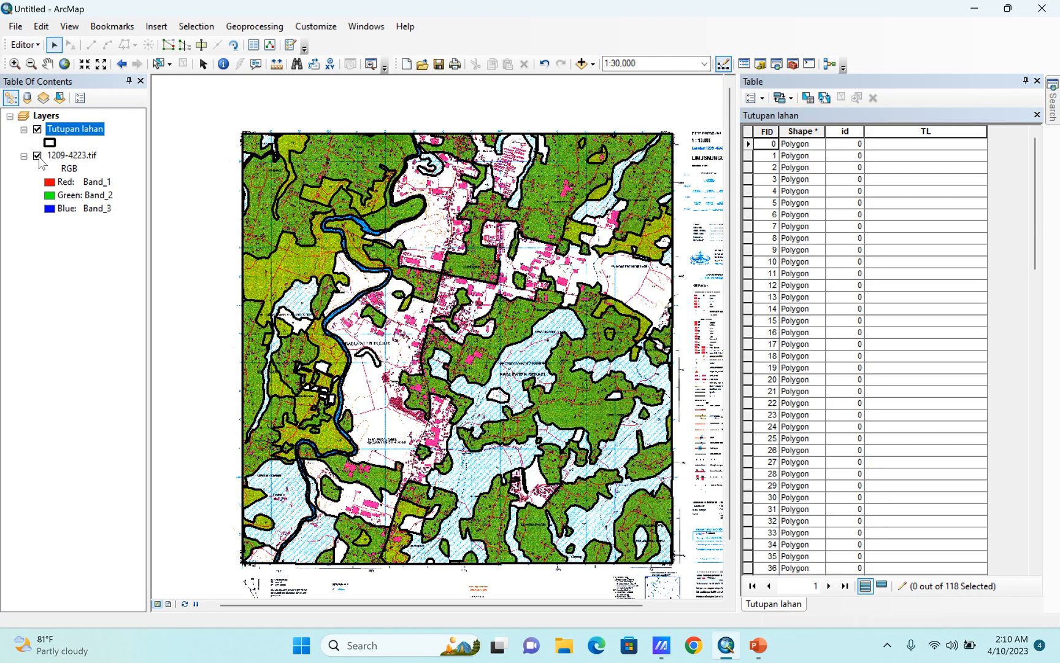
# Examine the TUMBUH-TUMBUHAN section of the scanned map's legend to match vegetation patterns with land cover names.
pyautogui.scroll(2, 328, 263)
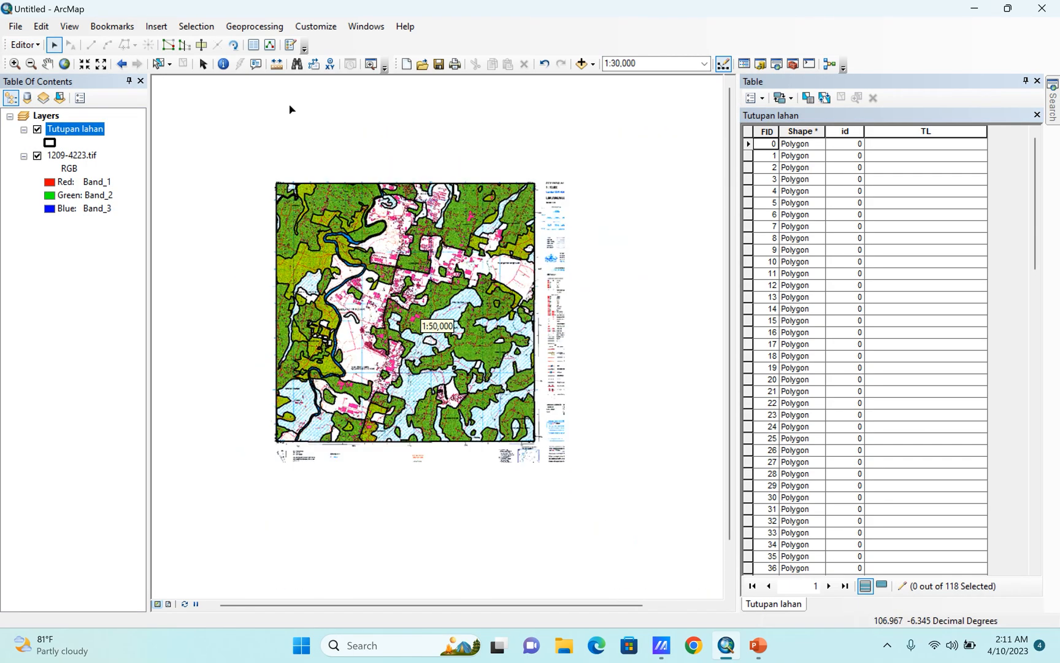
pyautogui.click(47, 64)
pyautogui.scroll(-3, 583, 293)
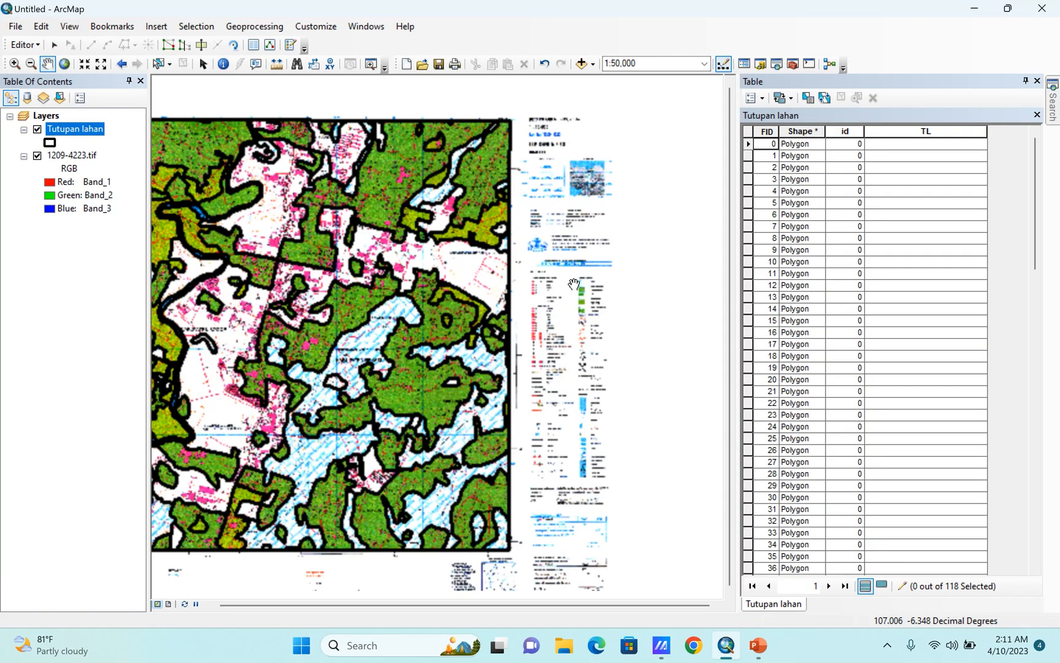
pyautogui.scroll(-3, 621, 290)
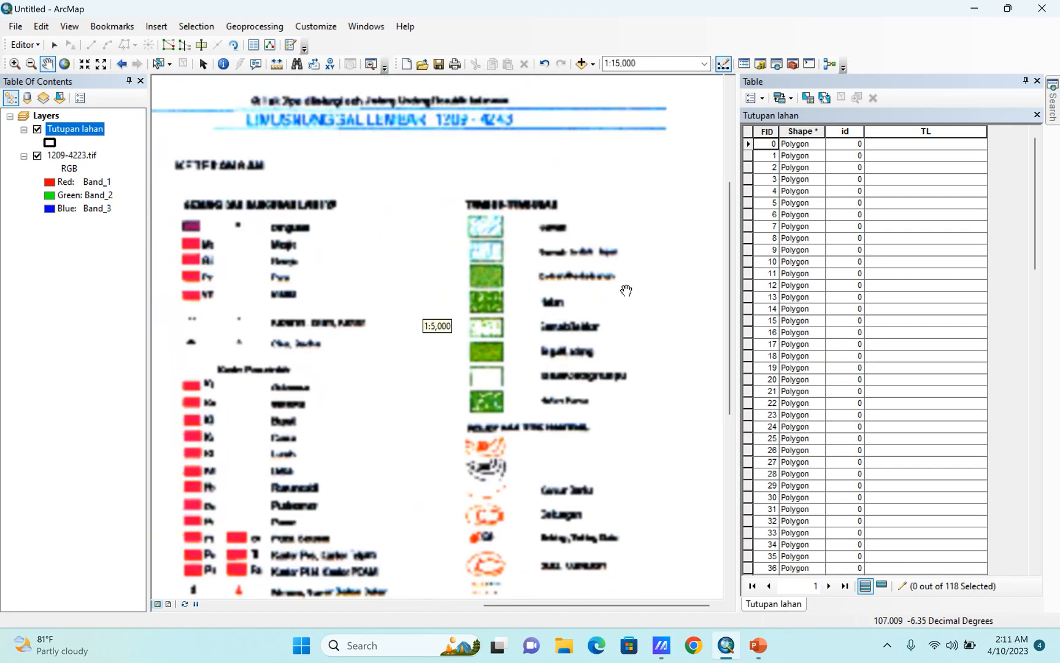
pyautogui.scroll(-2, 494, 218)
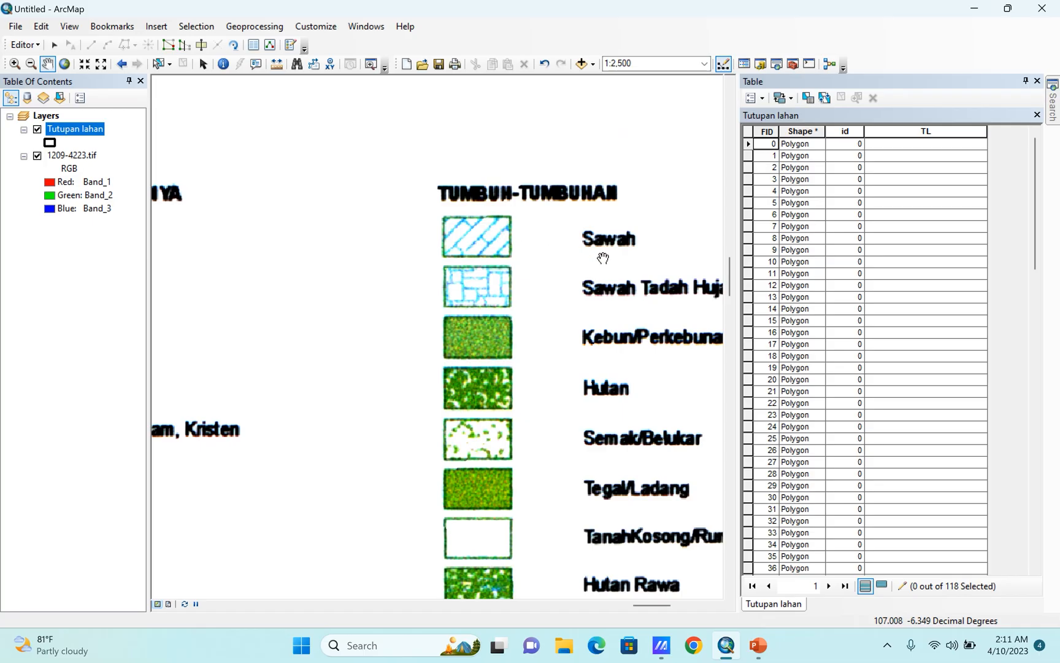
pyautogui.moveTo(589, 273); pyautogui.dragTo(485, 273)
pyautogui.scroll(-2, 555, 261)
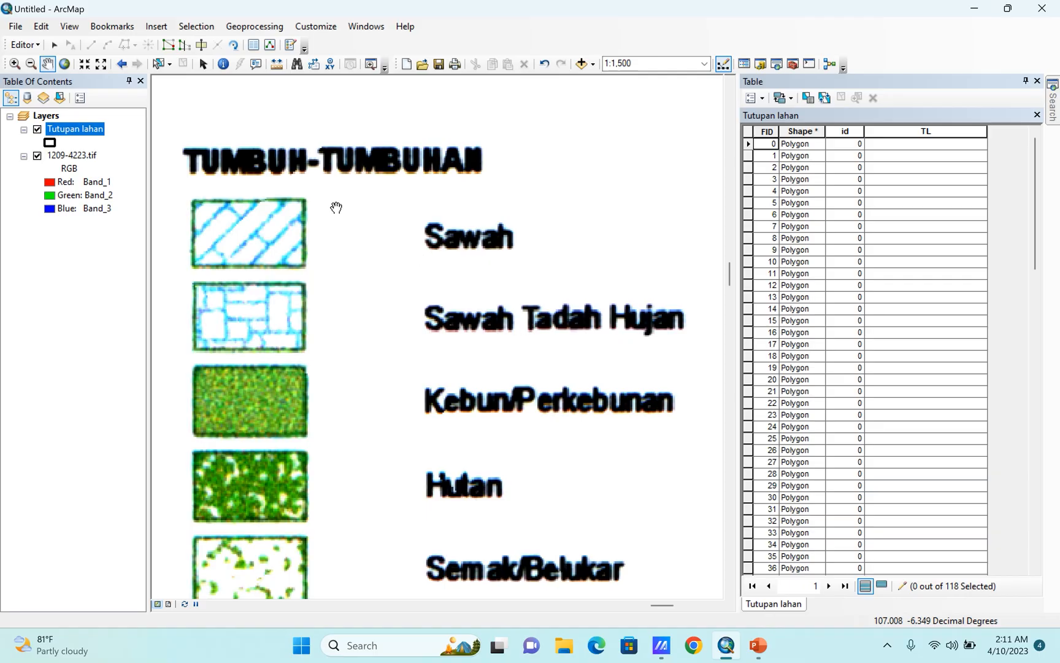
pyautogui.moveTo(314, 251); pyautogui.dragTo(451, 256)
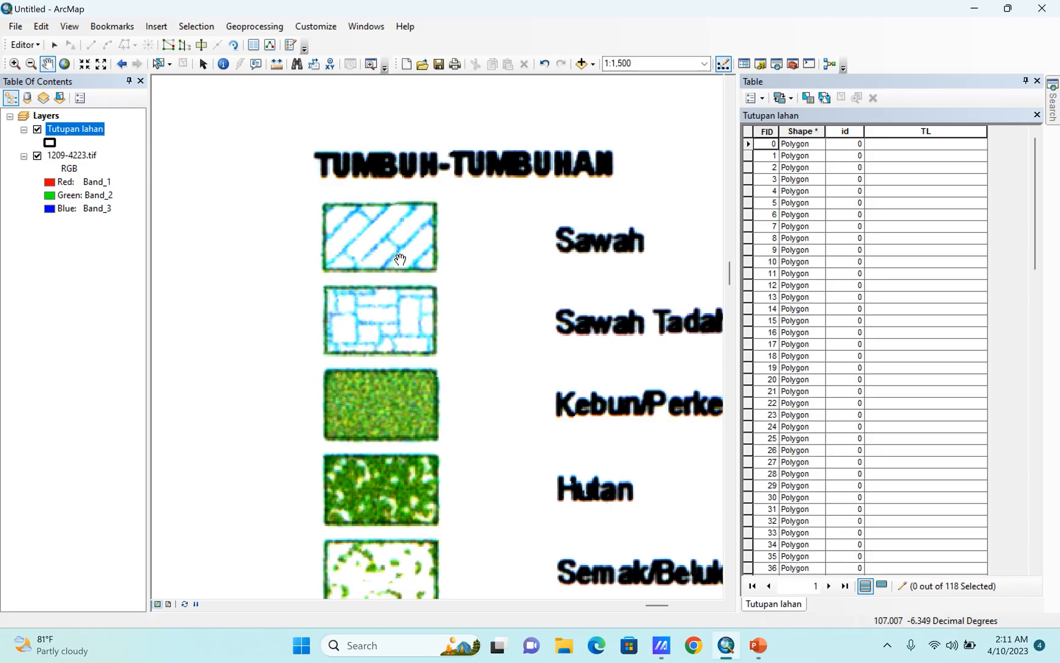
pyautogui.scroll(4, 590, 203)
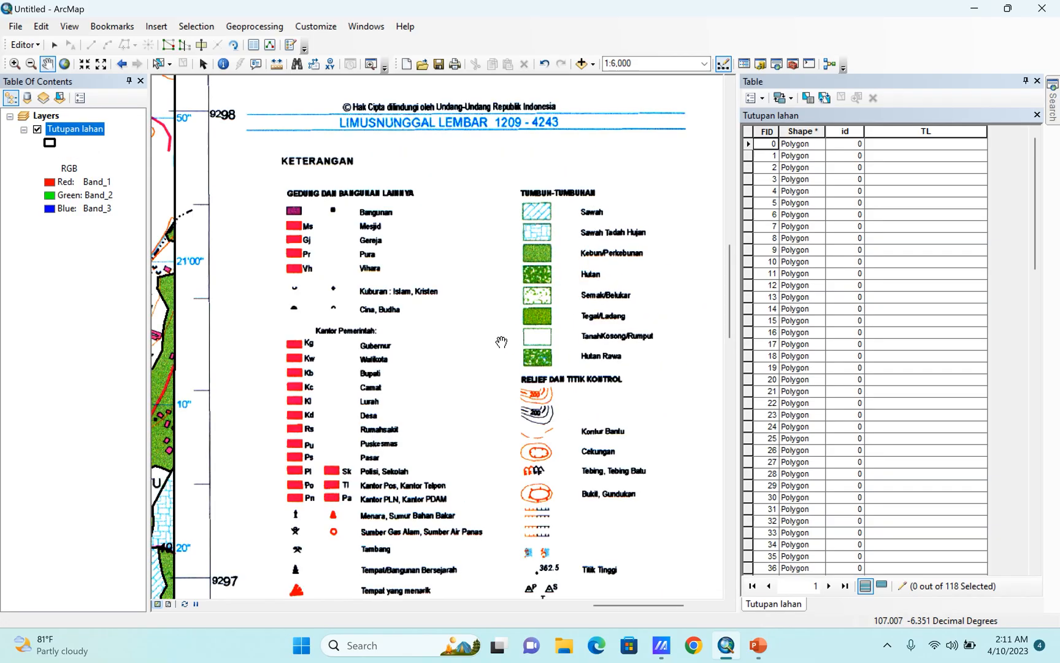
# Select the large blue-hatched polygon southwest of Desa Sumurbatu, east of Ciketing Selatan.
pyautogui.moveTo(421, 424); pyautogui.dragTo(762, 194)
pyautogui.moveTo(421, 352); pyautogui.dragTo(532, 300)
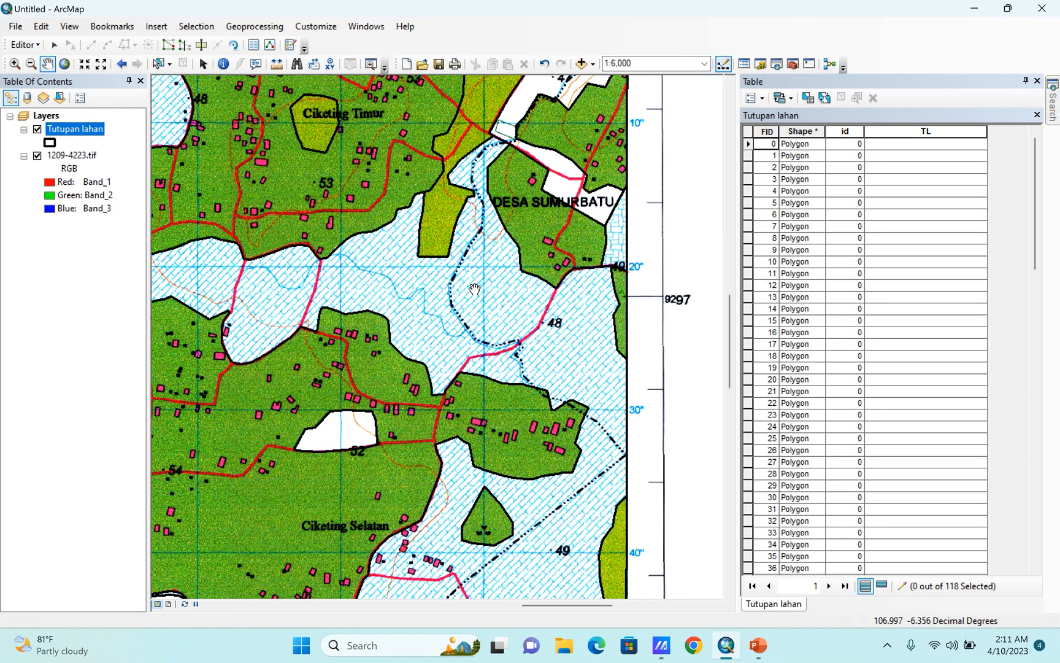
pyautogui.click(159, 63)
pyautogui.scroll(2, 543, 268)
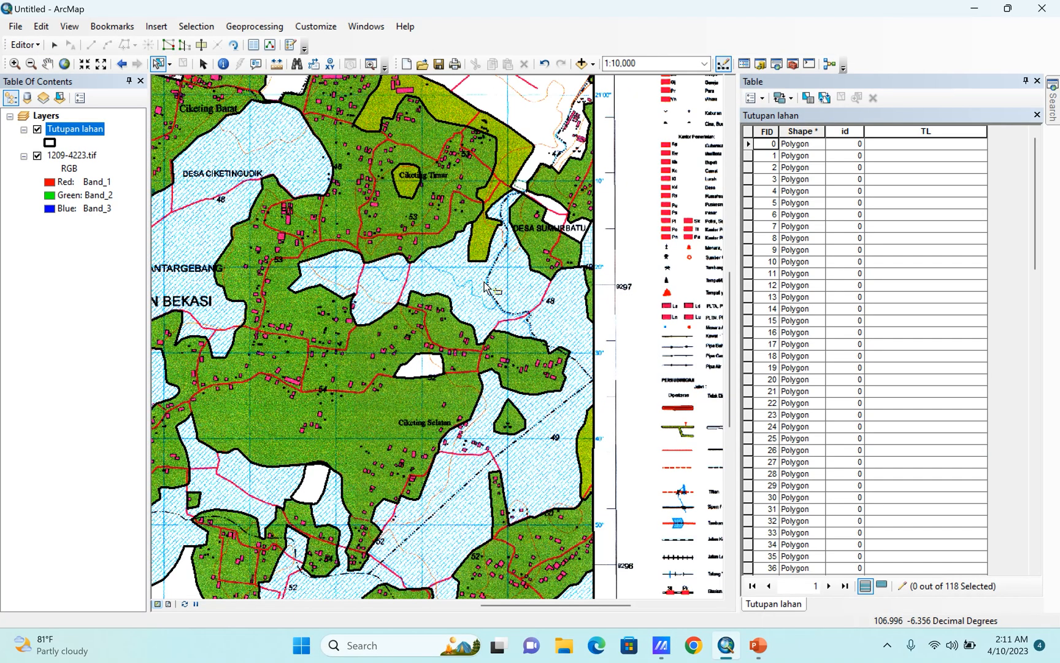
pyautogui.click(479, 295)
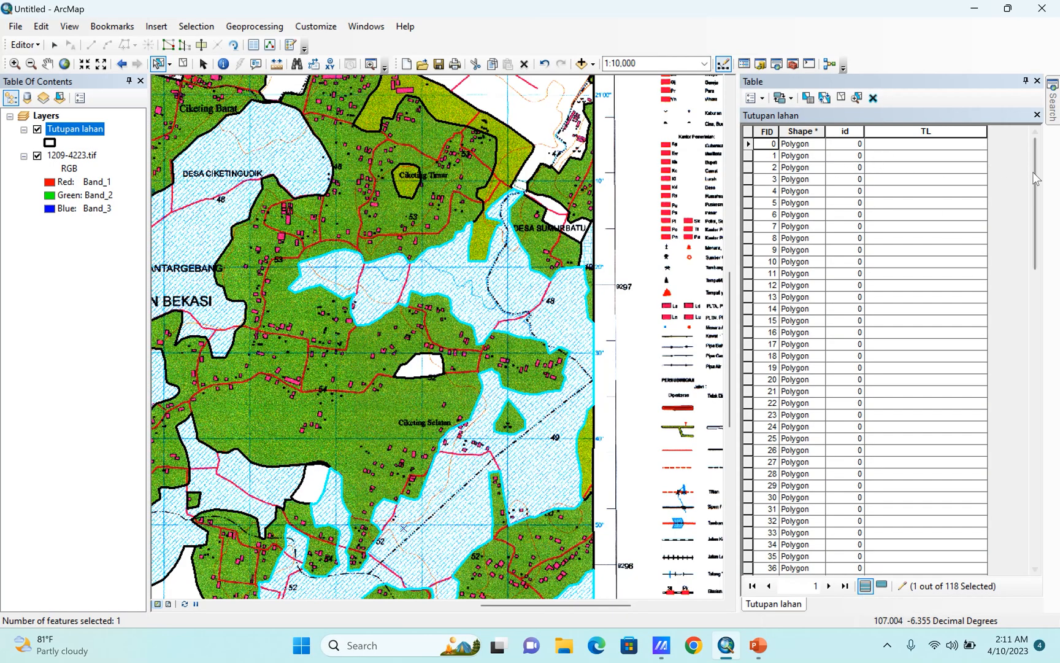
# Show only the selected record in the attribute table and zoom the map to its polygon.
pyautogui.moveTo(1034, 178); pyautogui.dragTo(1003, 153)
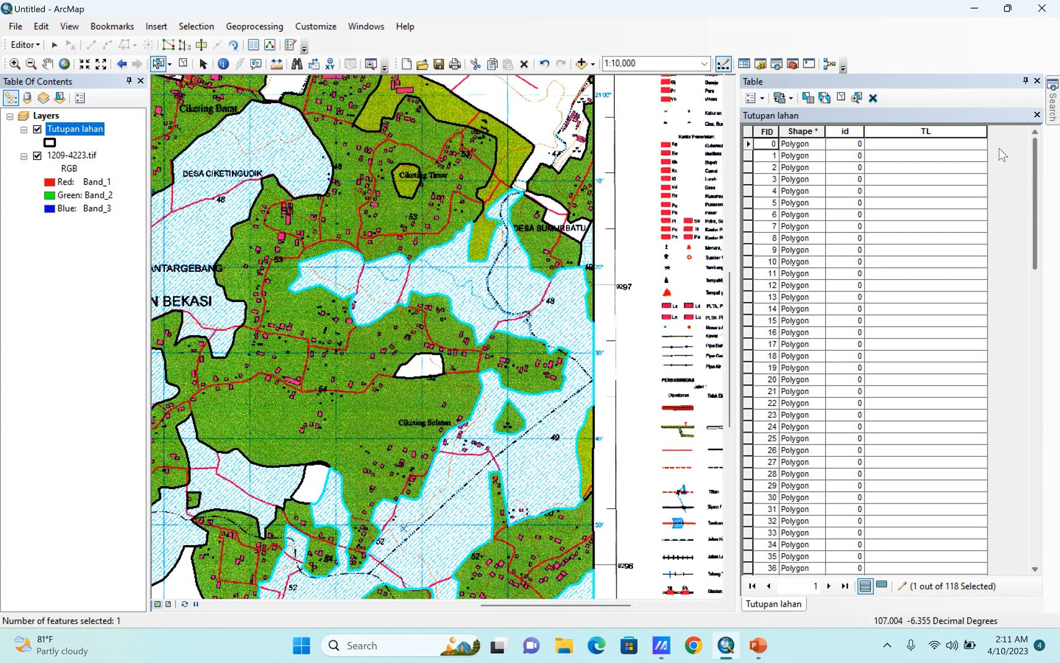
pyautogui.click(882, 587)
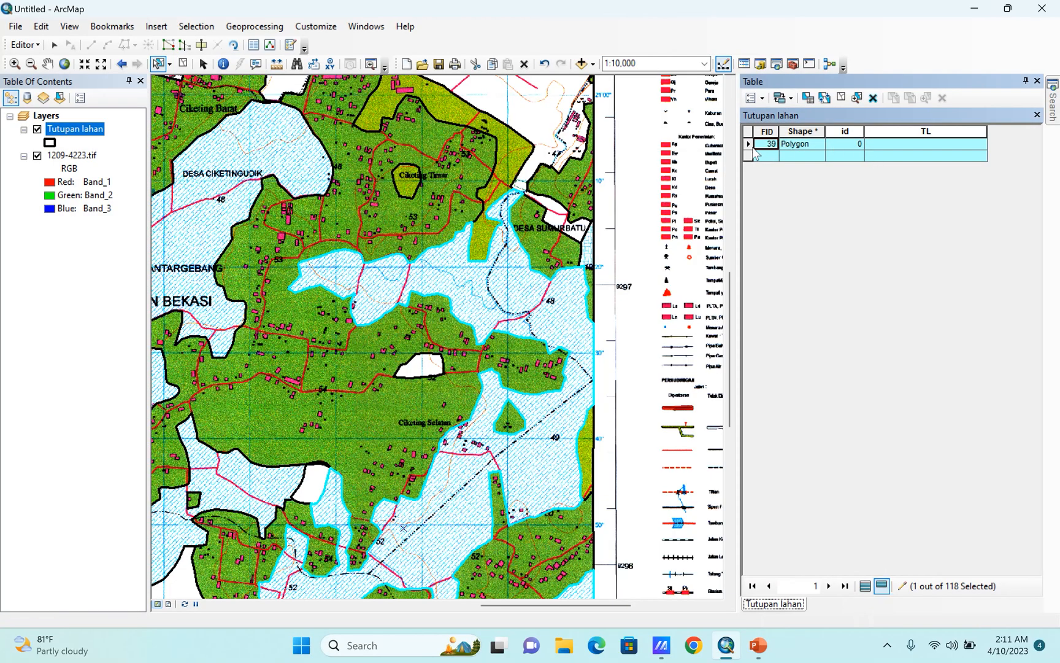
pyautogui.doubleClick(748, 146)
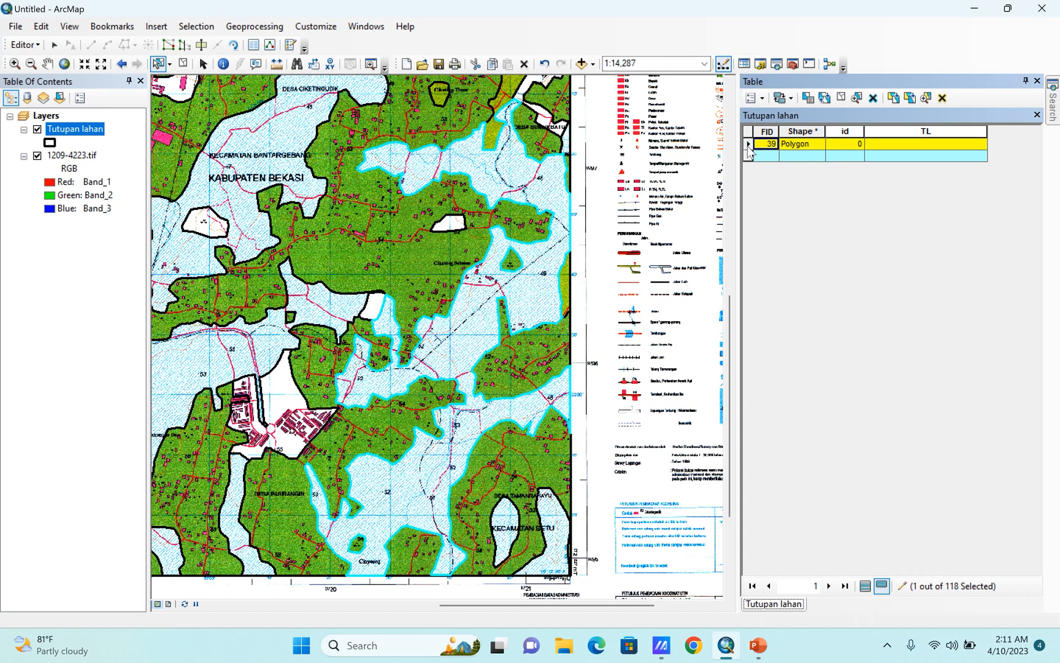
# Set the TL value of the selected blue-hatched polygon to Sawah TIrigasi and clear the selection.
pyautogui.doubleClick(749, 148)
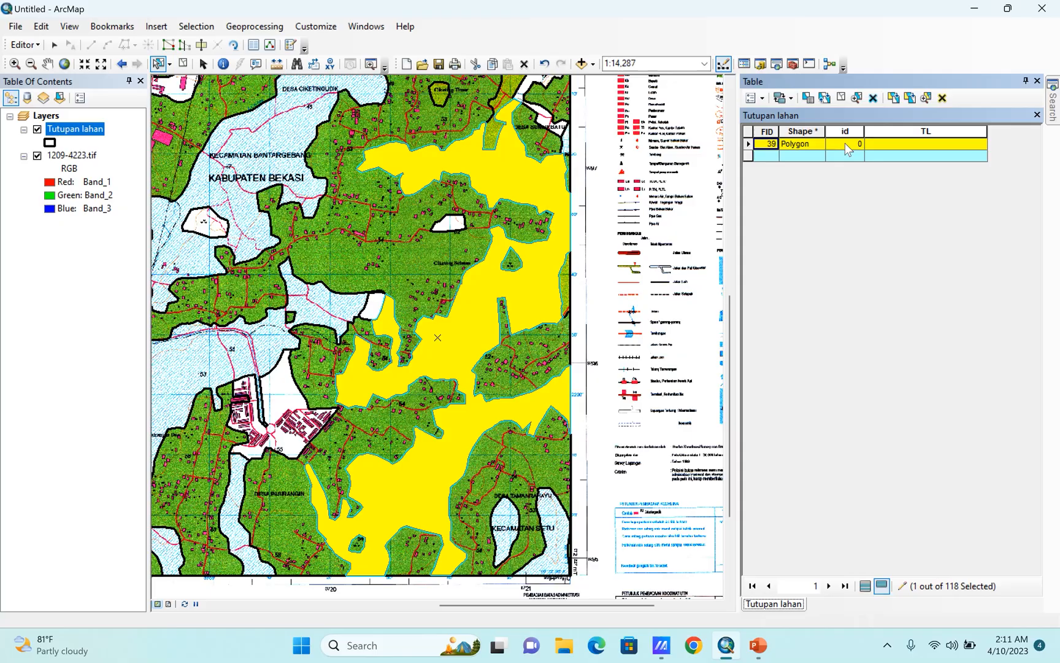
pyautogui.click(869, 143)
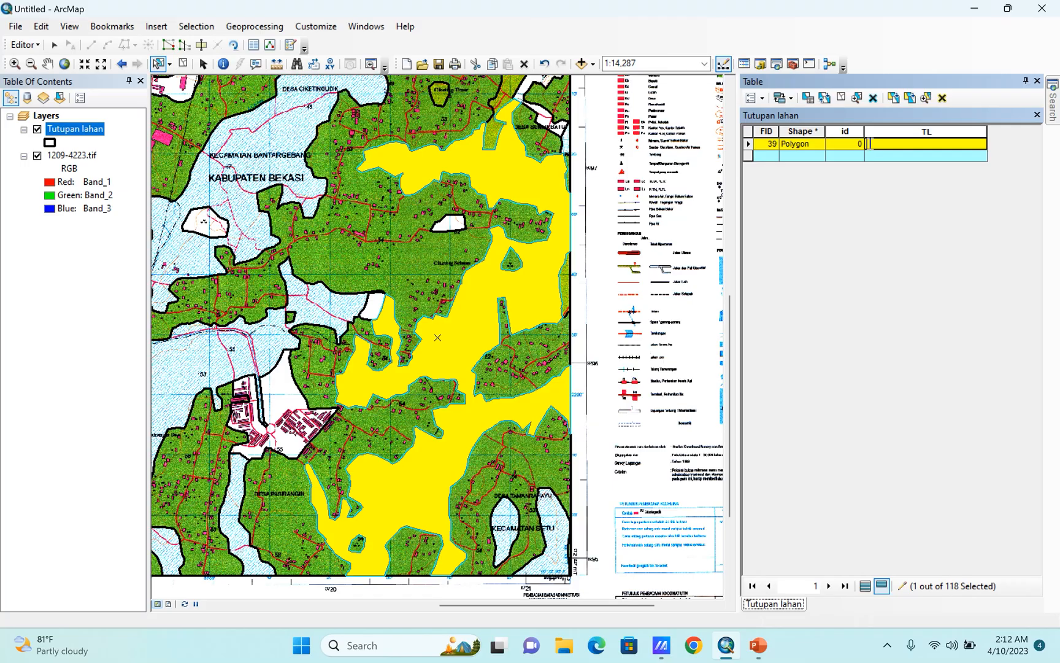
pyautogui.write('Sawah')
pyautogui.press('alt')
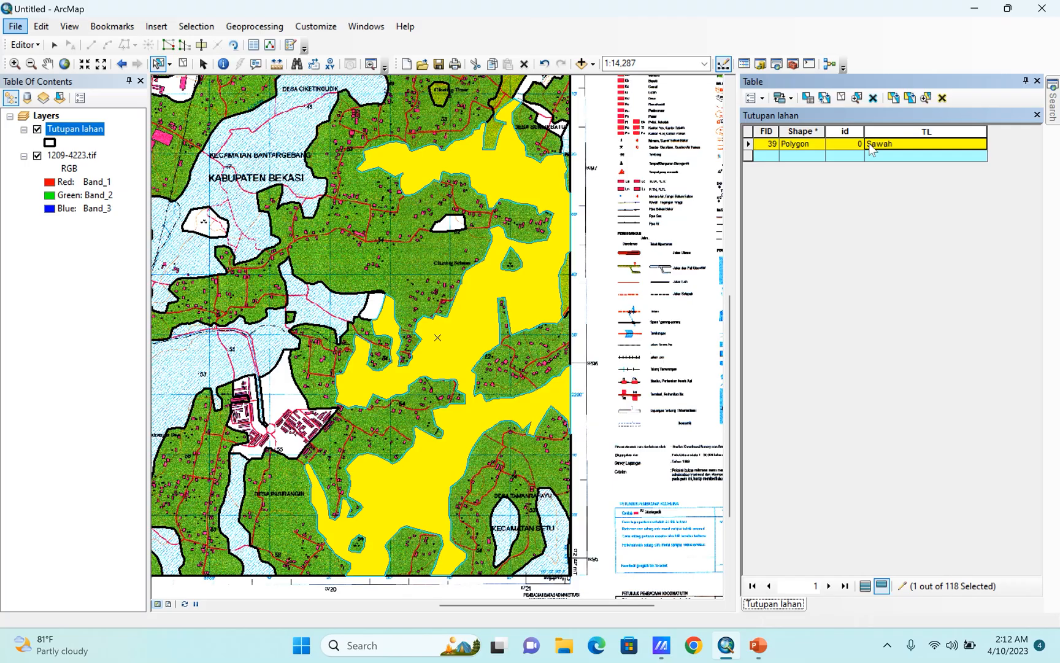
pyautogui.write('Tadah Hu')
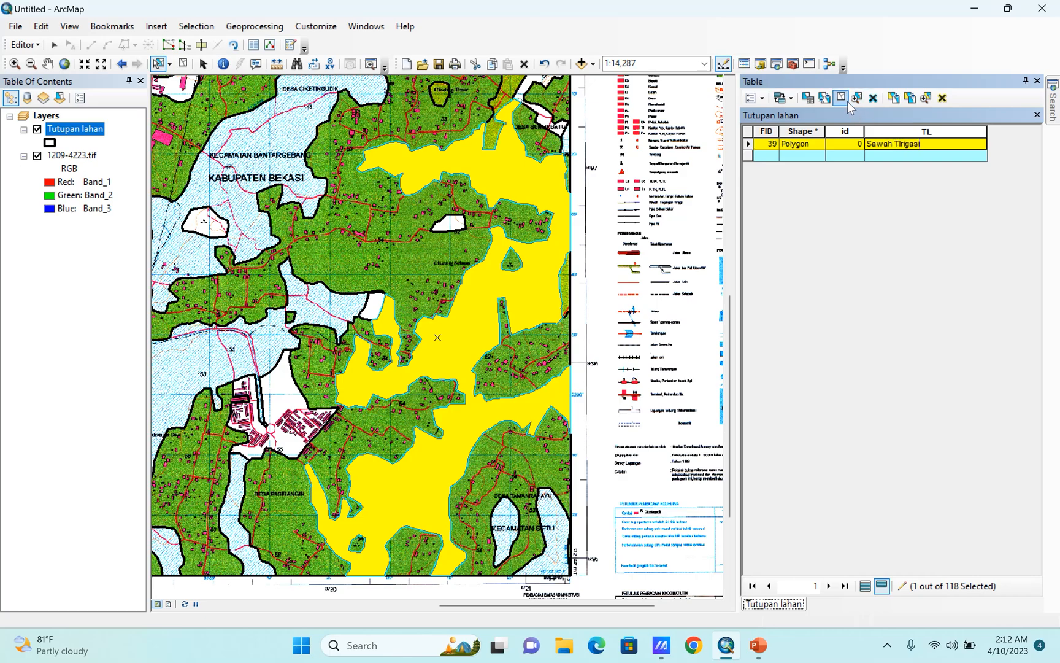
pyautogui.click(842, 99)
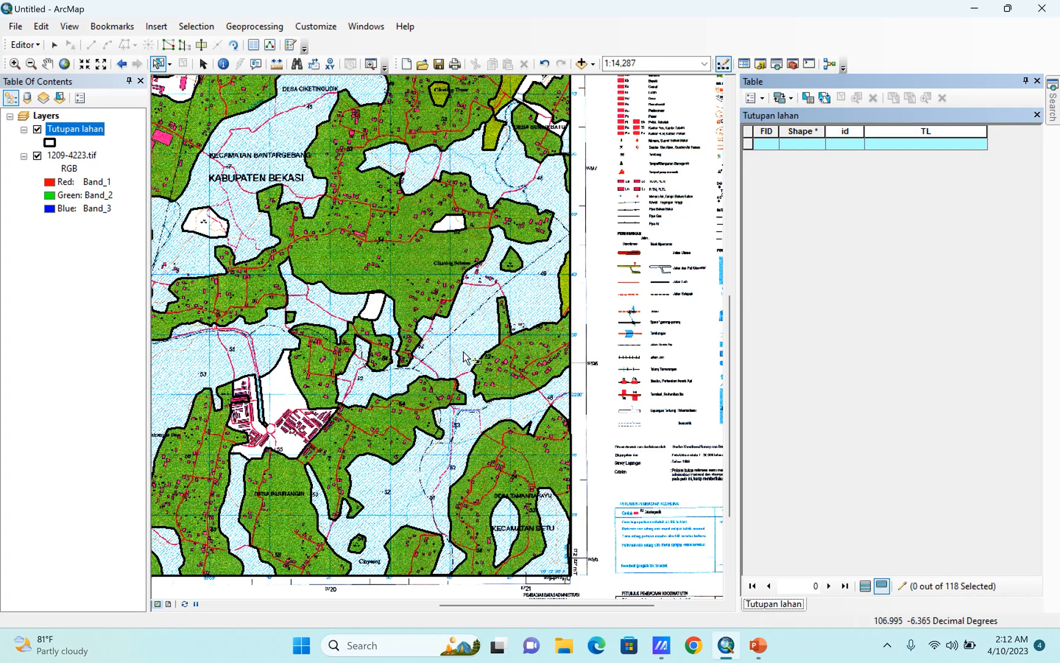
# Select the large green polygon around Ciketing Timur and Ciketing Selatan, set its TL value to Kebun/ Perkebunan, and clear the selection.
pyautogui.scroll(5, 491, 303)
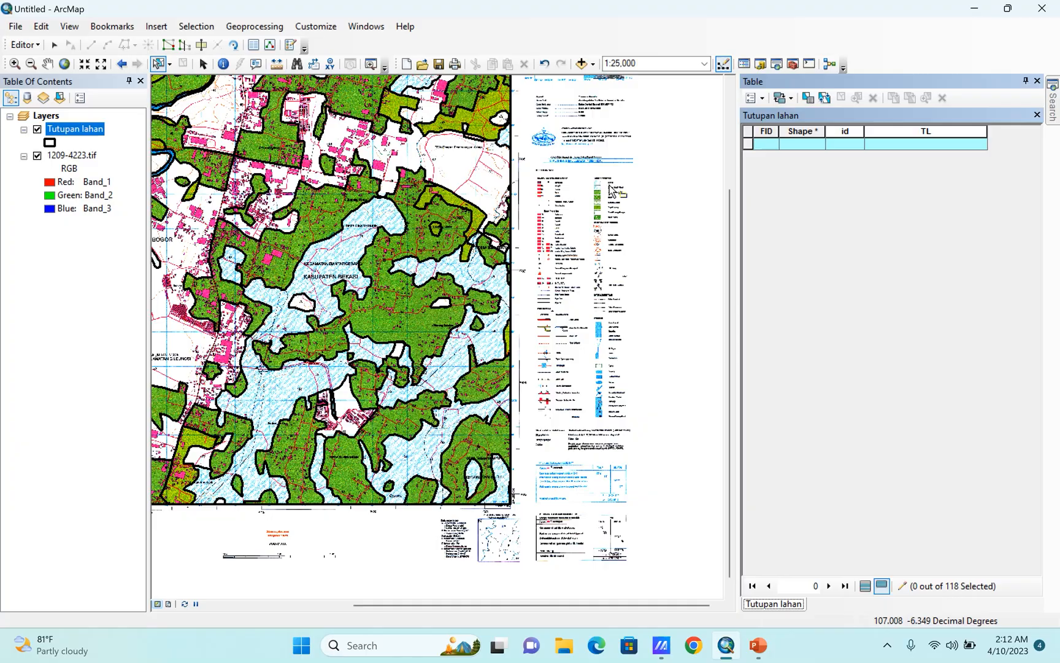
pyautogui.scroll(-5, 587, 268)
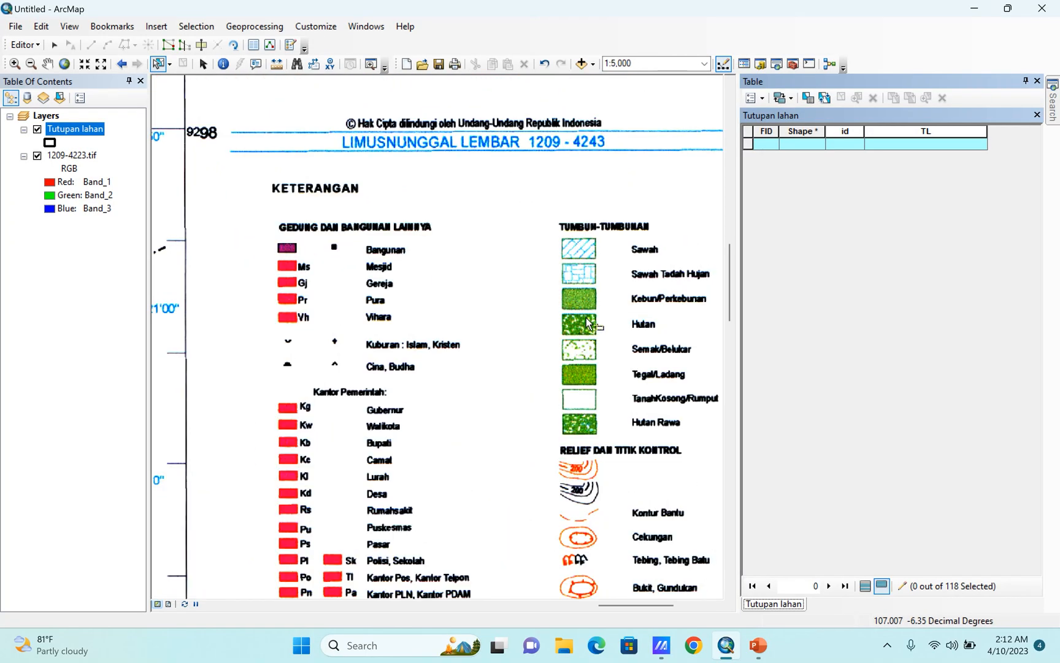
pyautogui.scroll(-1, 617, 302)
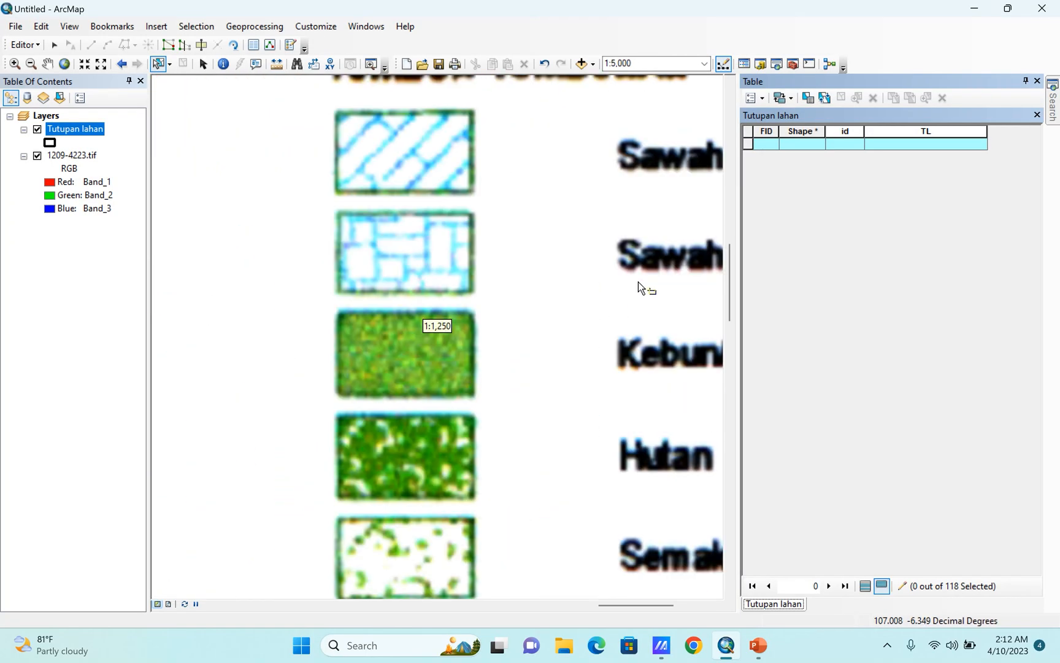
pyautogui.scroll(3, 636, 286)
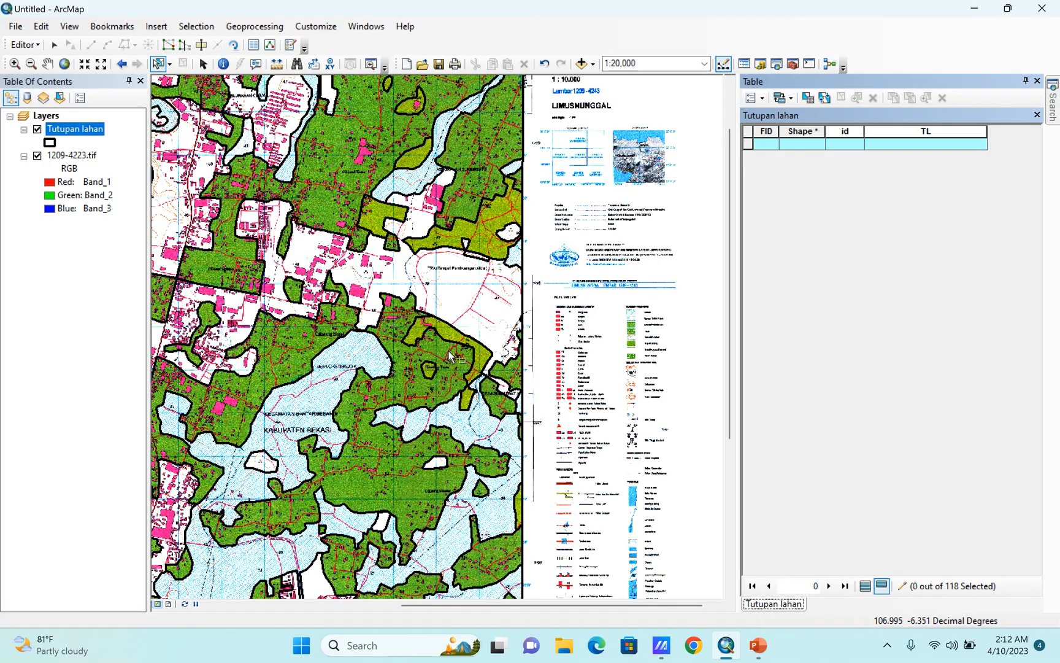
pyautogui.click(369, 474)
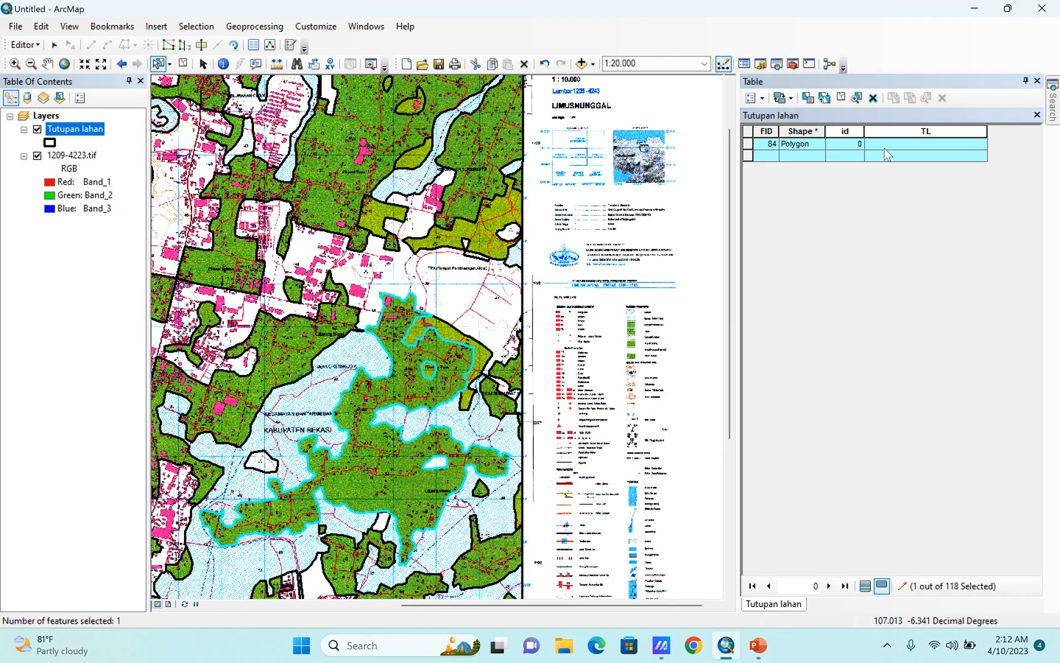
pyautogui.click(875, 142)
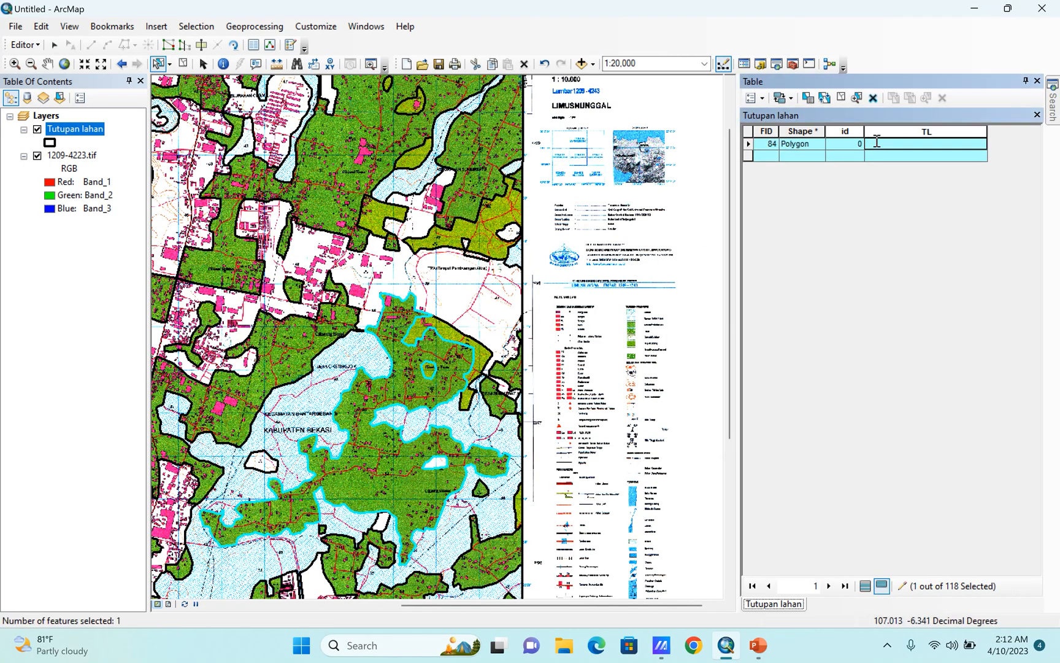
pyautogui.write('Kebun/ Perkebunan')
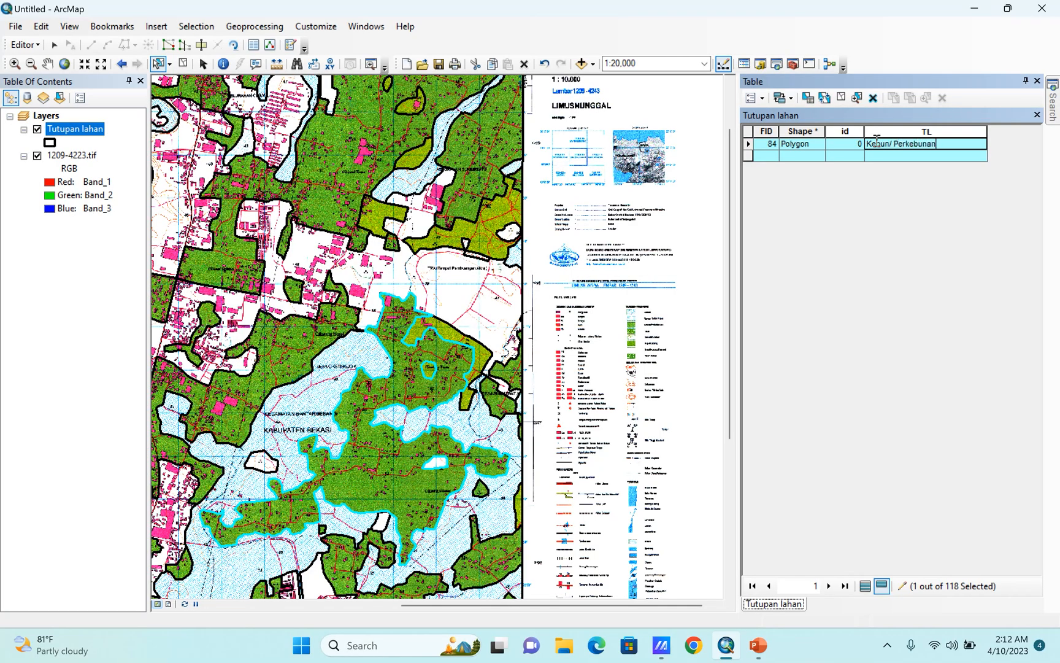
pyautogui.click(842, 96)
# Check the legend, label the olive-green polygon on the map's northeastern edge Tegal/Ladang in the TL field, and clear the selection.
pyautogui.scroll(-1, 338, 314)
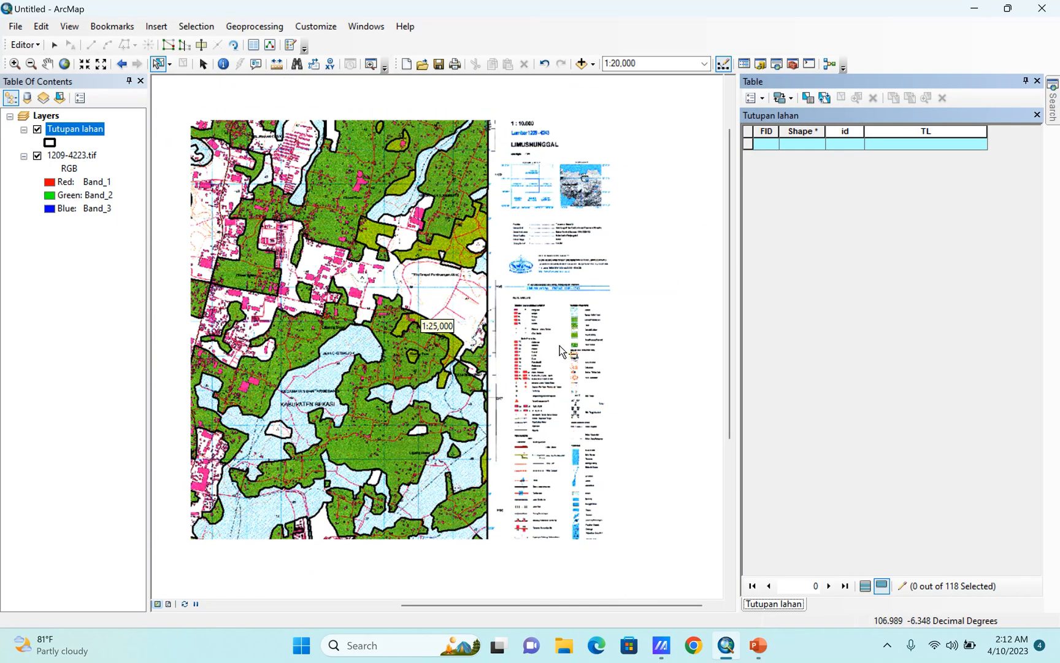
pyautogui.scroll(5, 580, 336)
pyautogui.scroll(4, 578, 336)
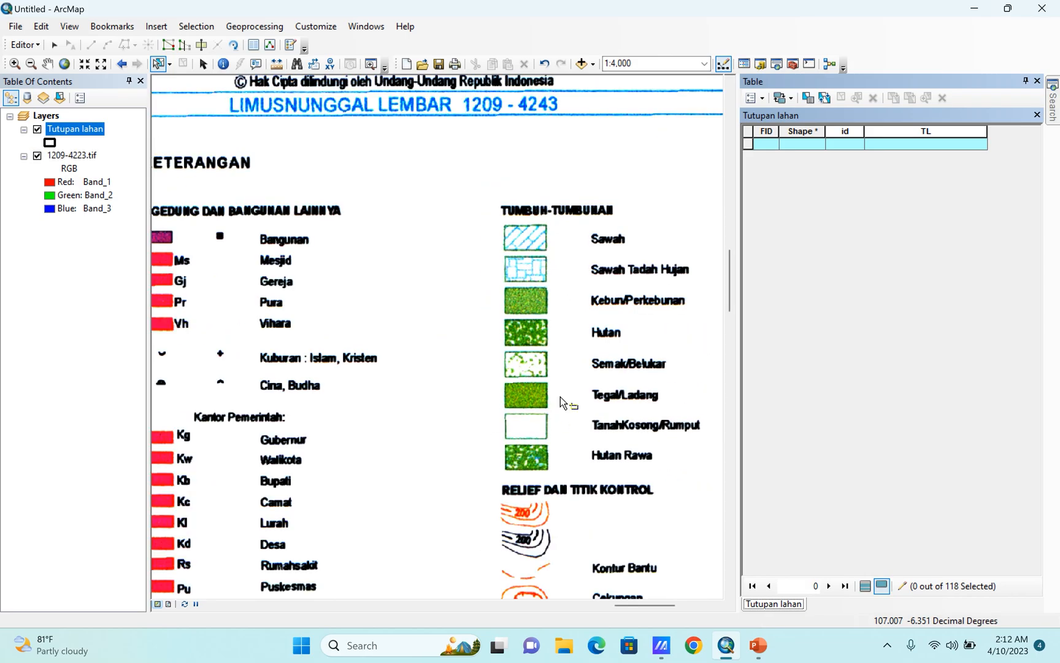
pyautogui.scroll(-8, 675, 429)
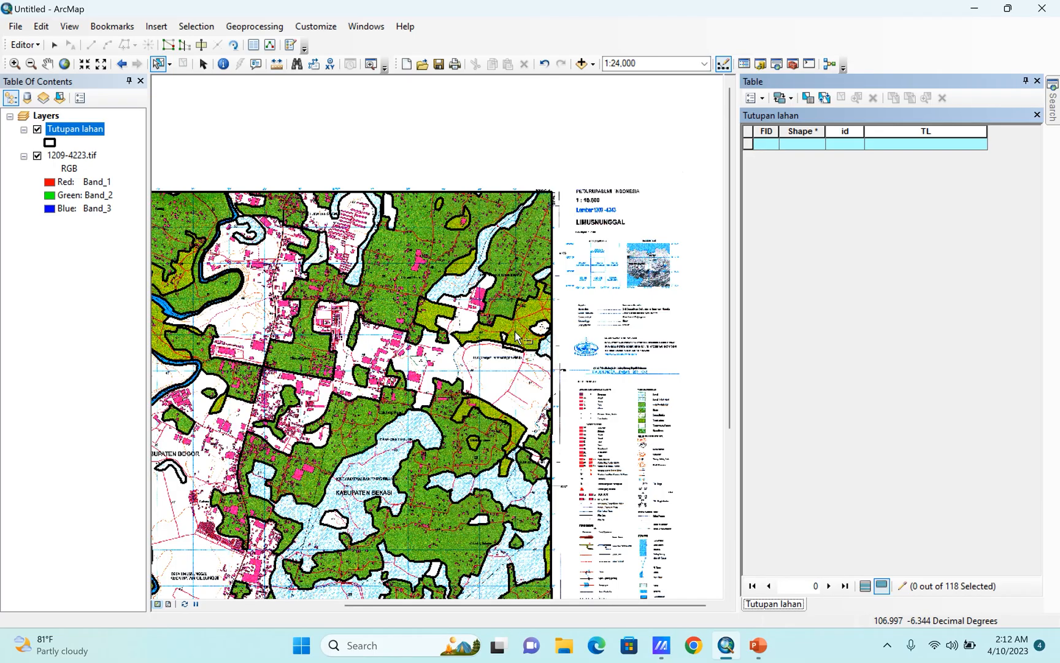
pyautogui.click(520, 330)
pyautogui.click(872, 145)
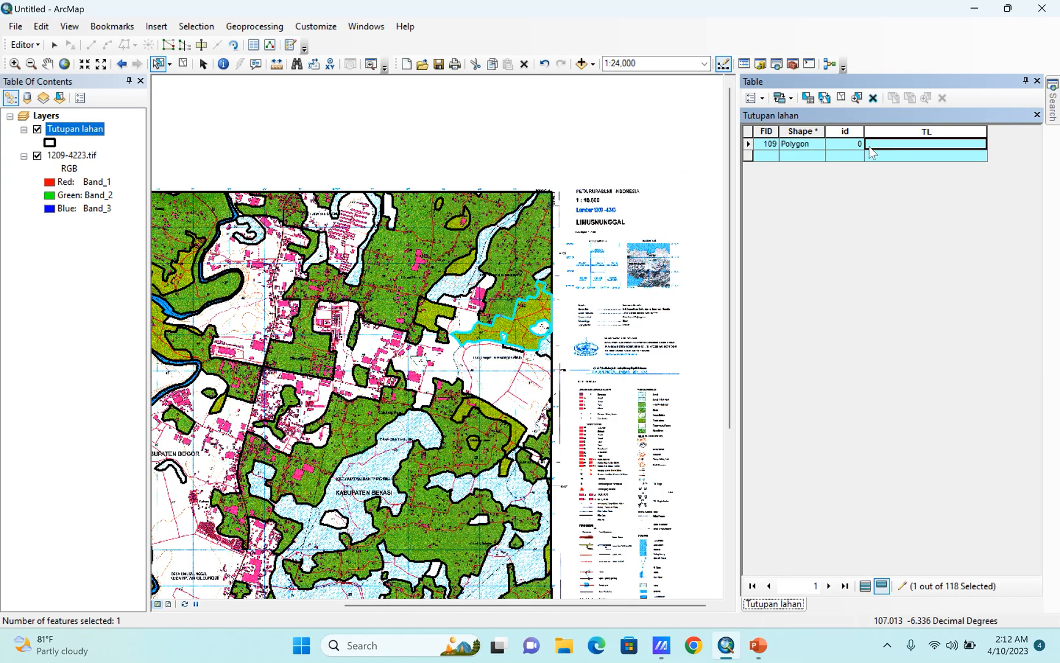
pyautogui.click(869, 145)
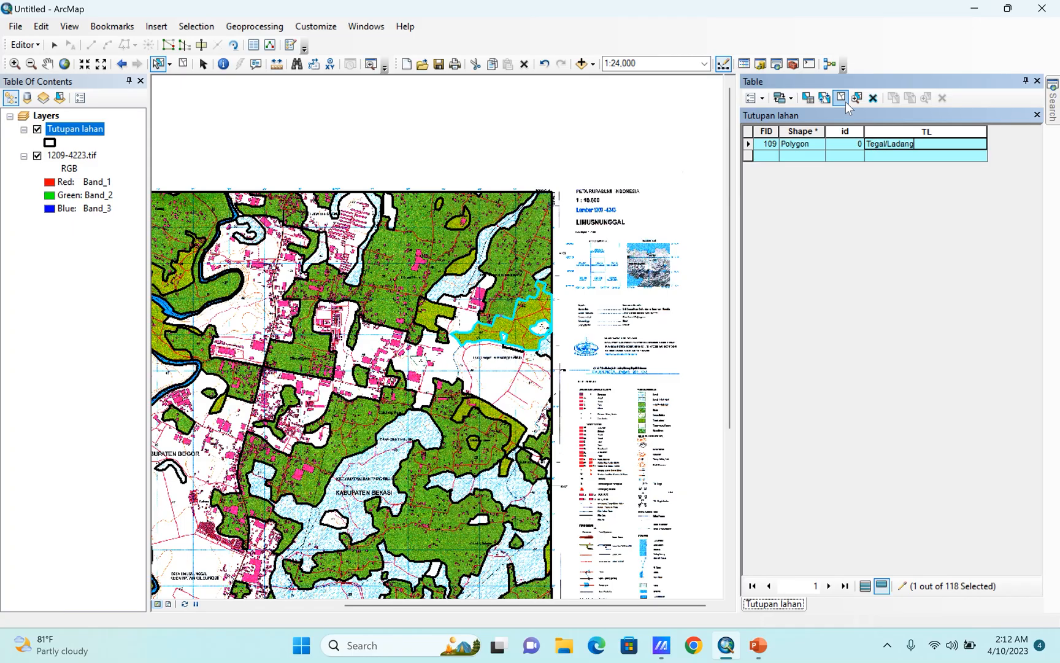
pyautogui.click(844, 100)
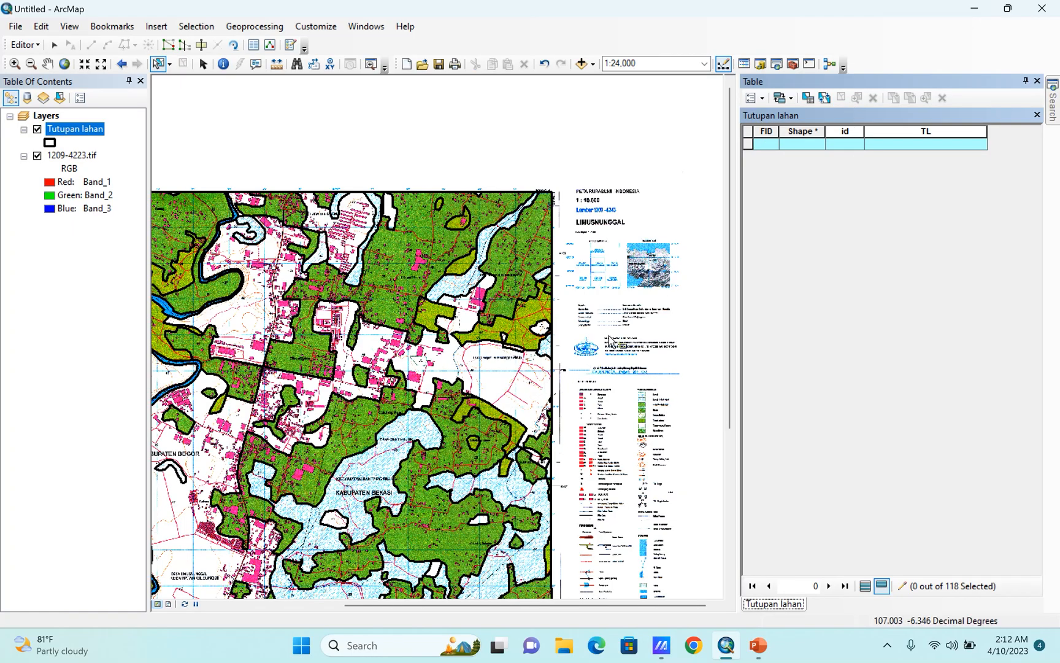
# Label the small white polygon southwest of the KABUPATEN BEKASI text Tanah Kosong/Rumput in the TL field and clear the selection.
pyautogui.scroll(-1, 660, 316)
pyautogui.scroll(1, 589, 343)
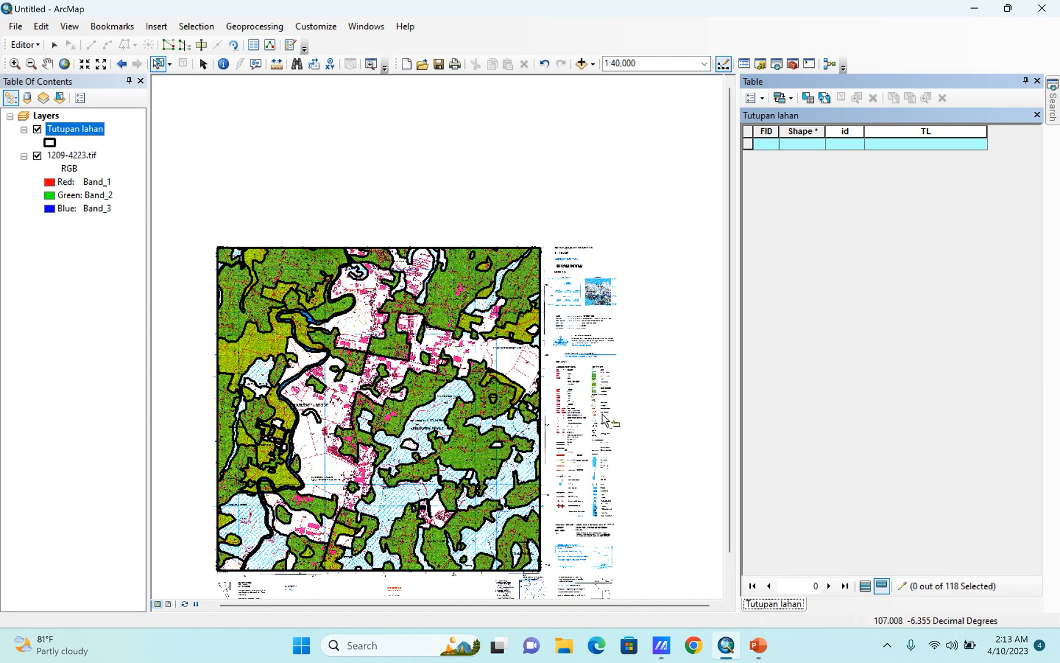
pyautogui.scroll(1, 613, 419)
pyautogui.scroll(2, 580, 442)
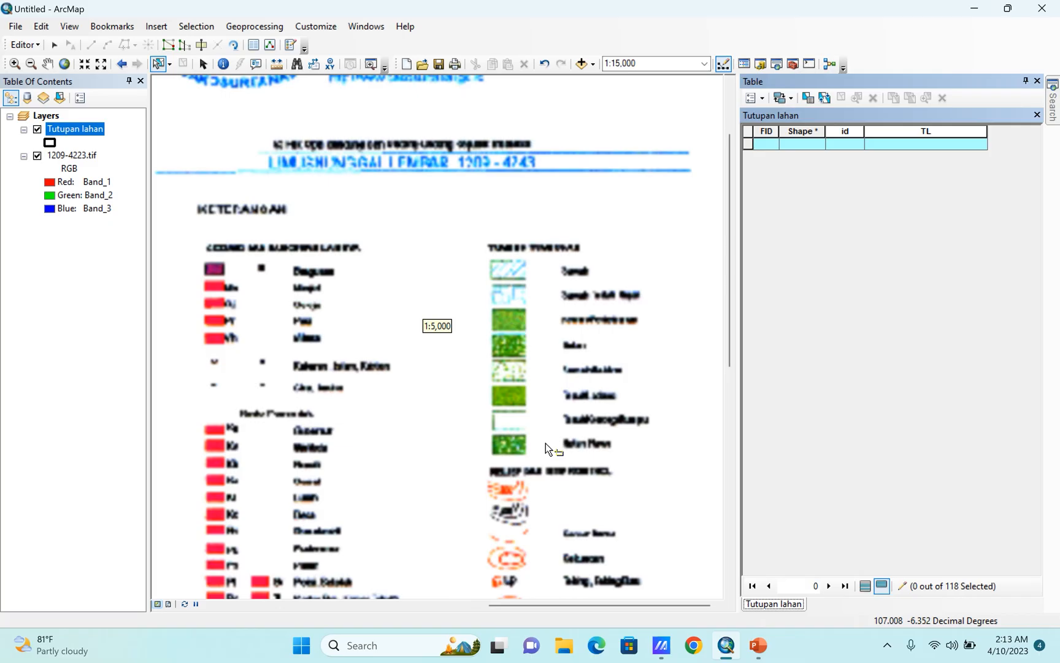
pyautogui.scroll(-2, 544, 440)
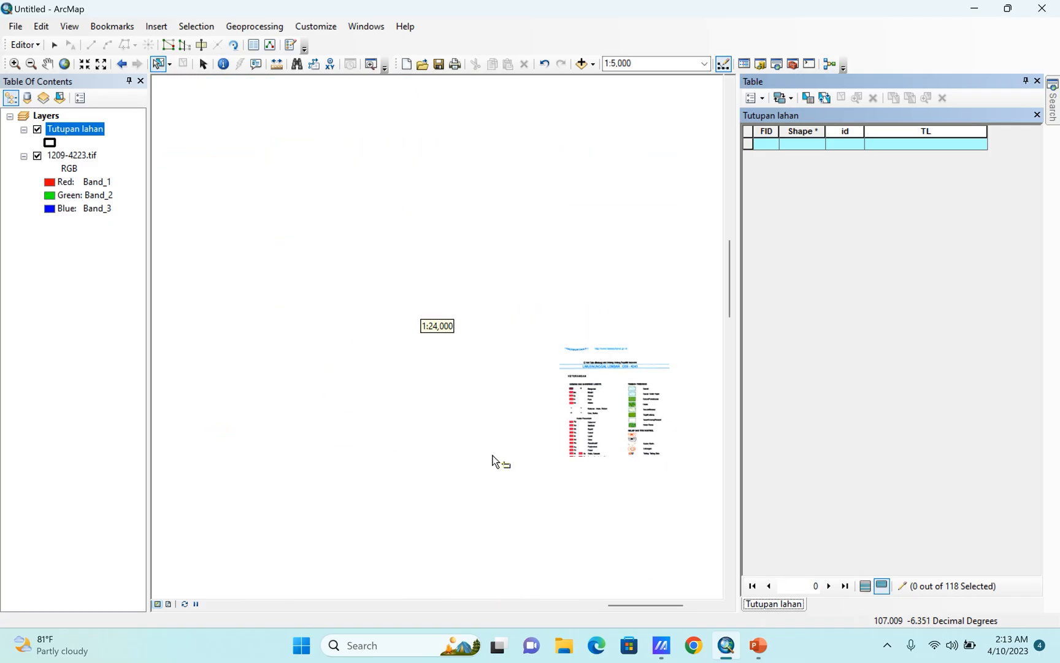
pyautogui.scroll(2, 315, 516)
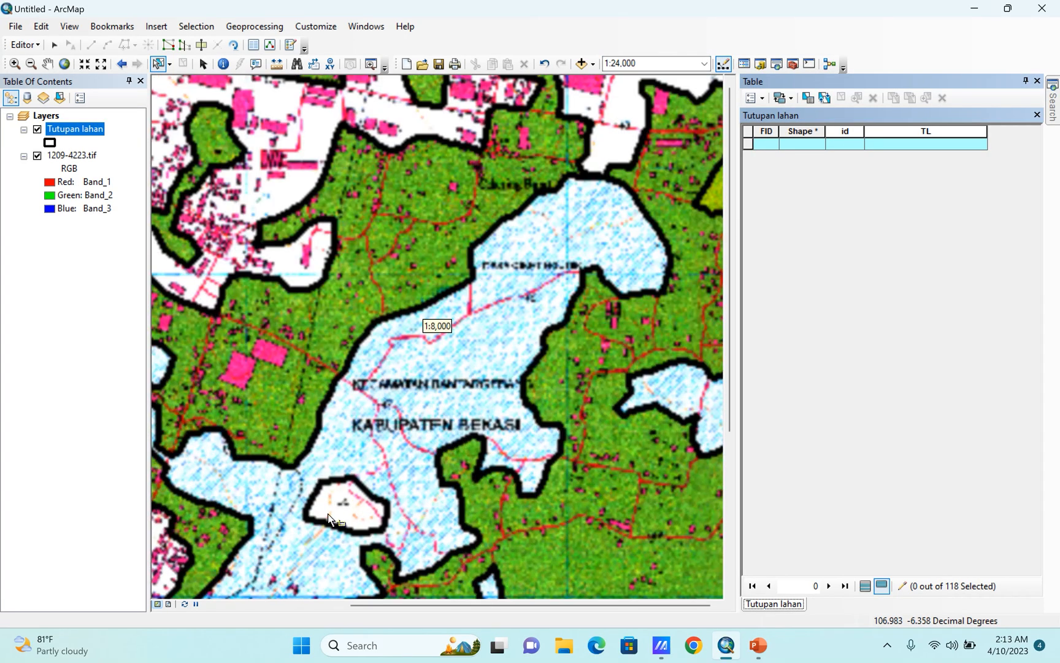
pyautogui.click(335, 509)
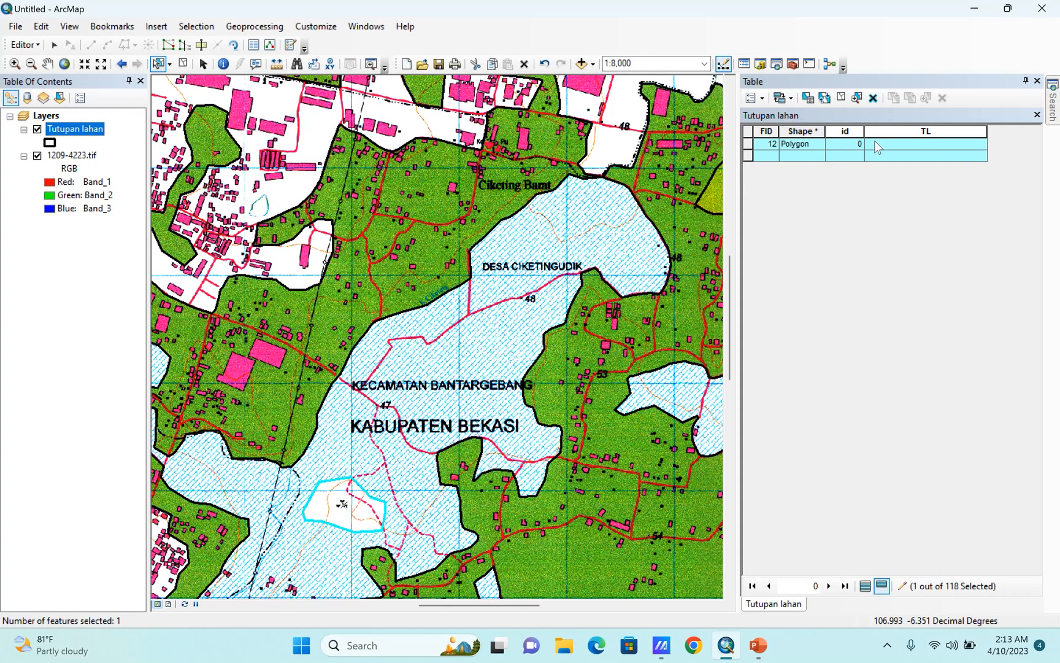
pyautogui.click(874, 143)
pyautogui.write('Tanah Kosong/Rumput')
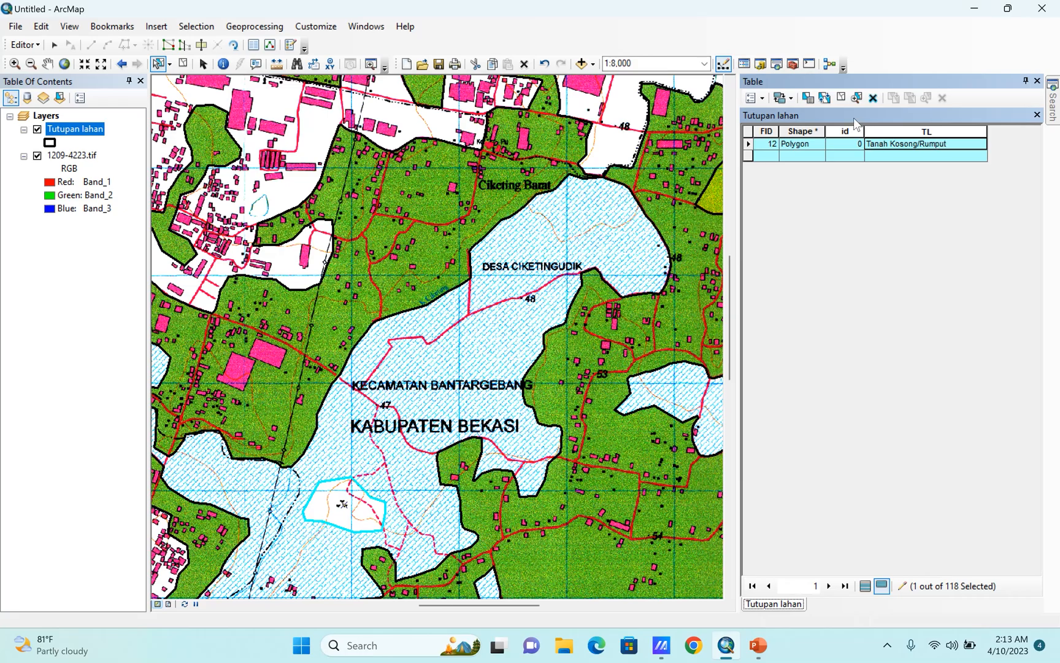
pyautogui.click(841, 98)
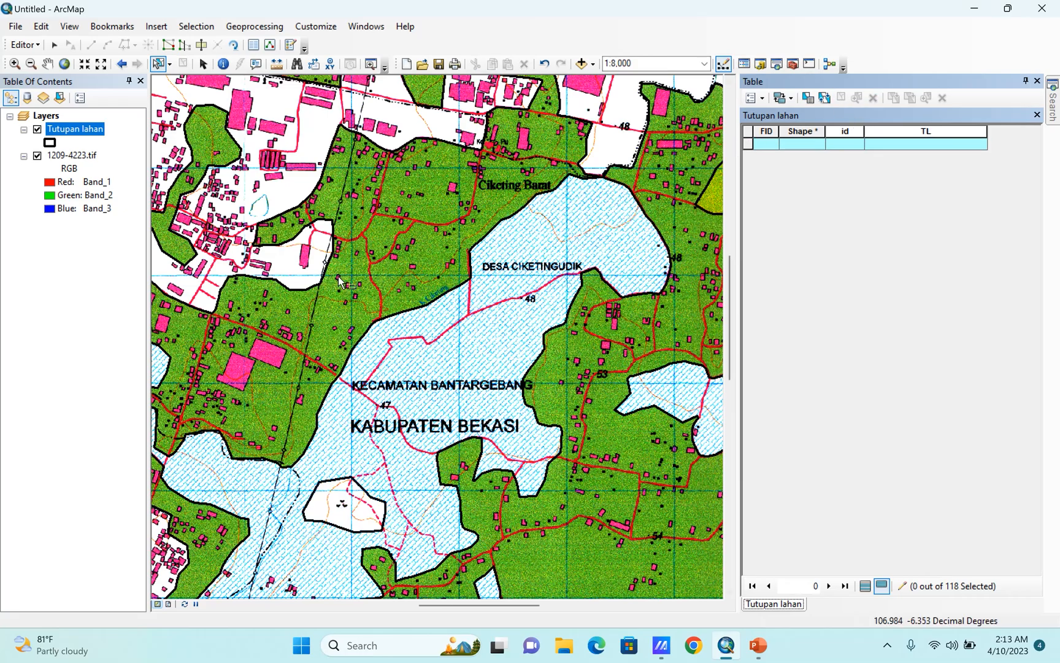
# Compare the Sawah and Sawah Tadah Hujan patterns in the vegetation section of the scanned map's legend.
pyautogui.scroll(4, 224, 276)
pyautogui.scroll(-5, 677, 196)
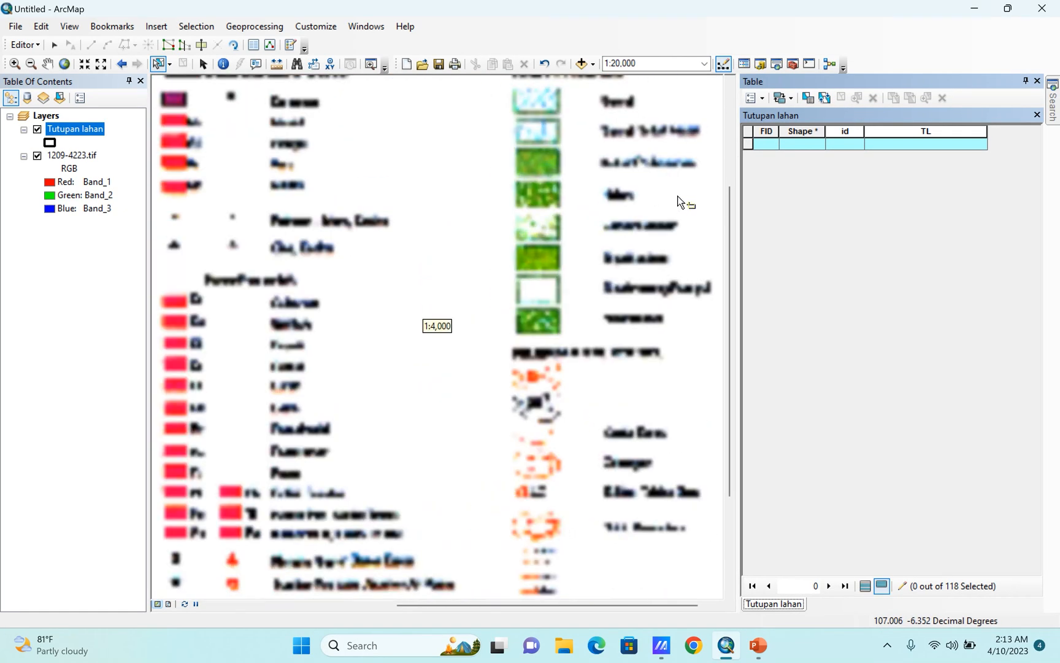
pyautogui.scroll(-3, 502, 153)
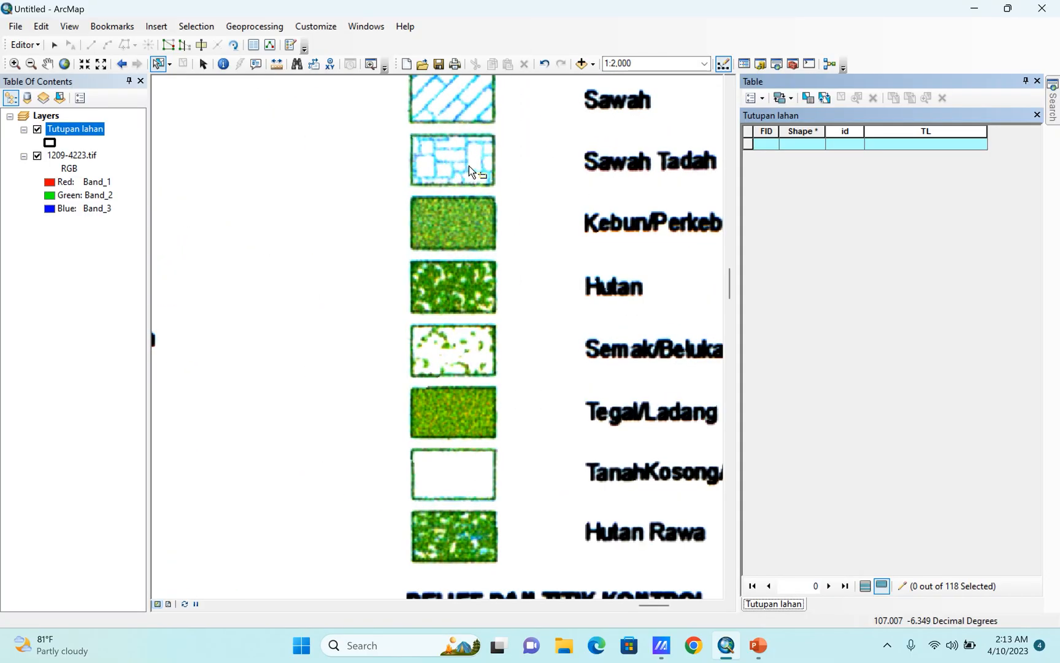
pyautogui.moveTo(458, 161); pyautogui.dragTo(578, 236)
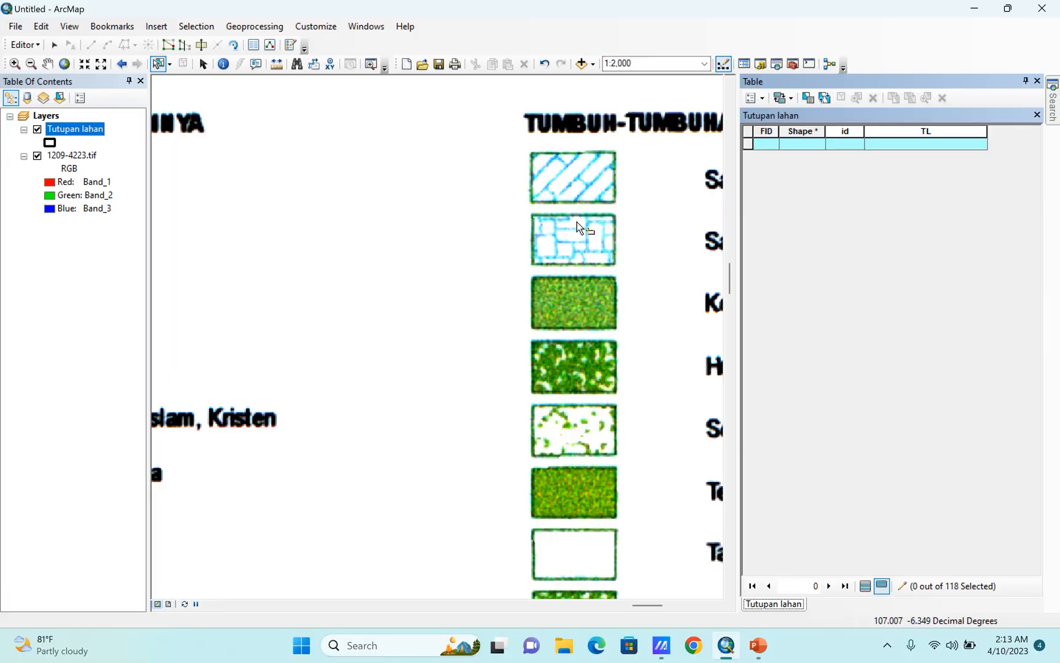
pyautogui.scroll(-4, 500, 288)
pyautogui.scroll(4, 578, 257)
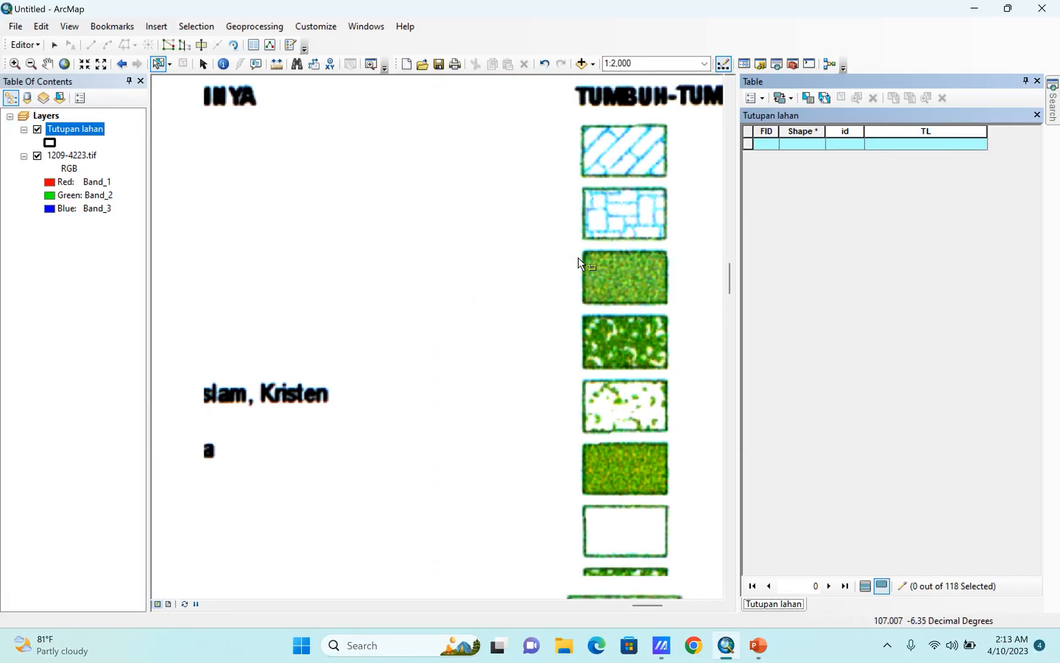
pyautogui.scroll(4, 578, 258)
pyautogui.scroll(3, 591, 323)
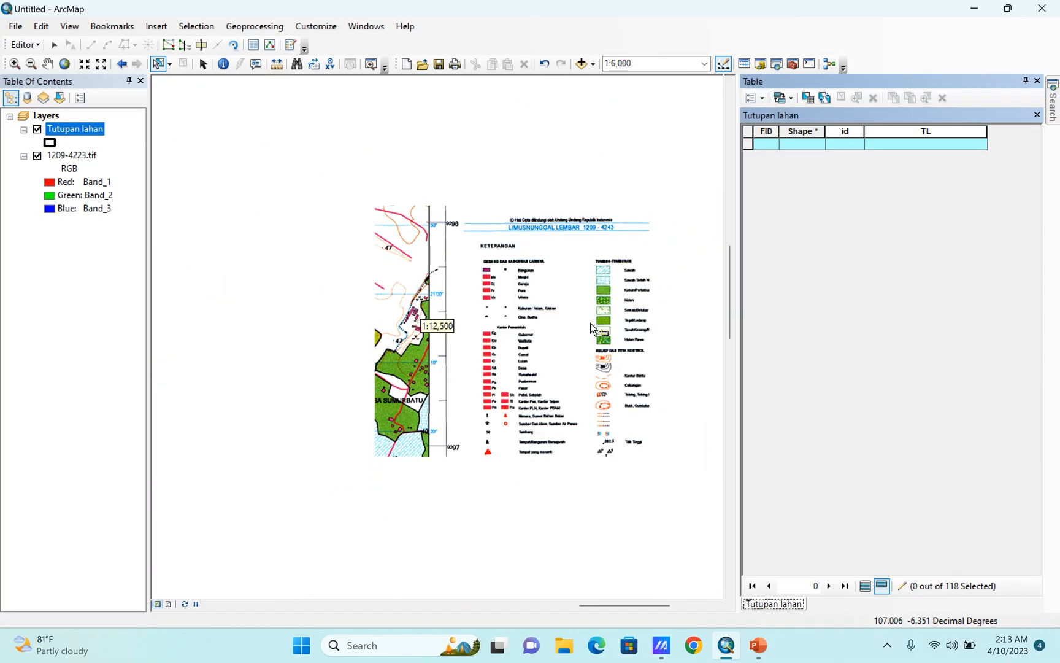
# Set the TL value of the blue brick-patterned polygon east of Desa Sumurbatu to Sawah Tadah Hujan and clear the selection.
pyautogui.scroll(-6, 417, 435)
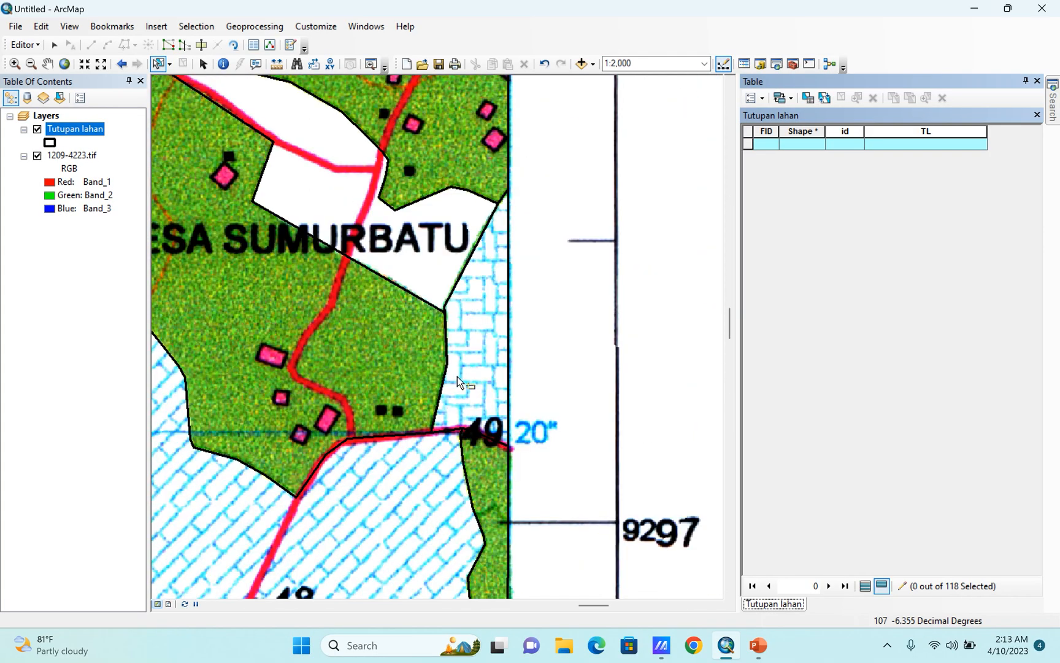
pyautogui.click(457, 376)
pyautogui.click(881, 143)
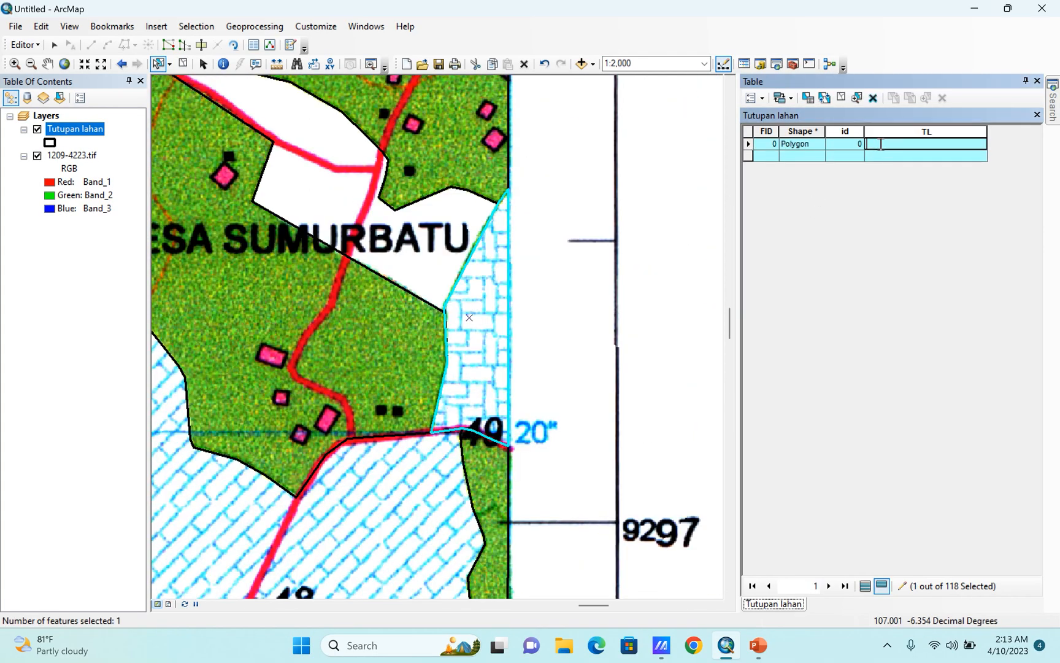
pyautogui.write('Sawah Tadah Hujan')
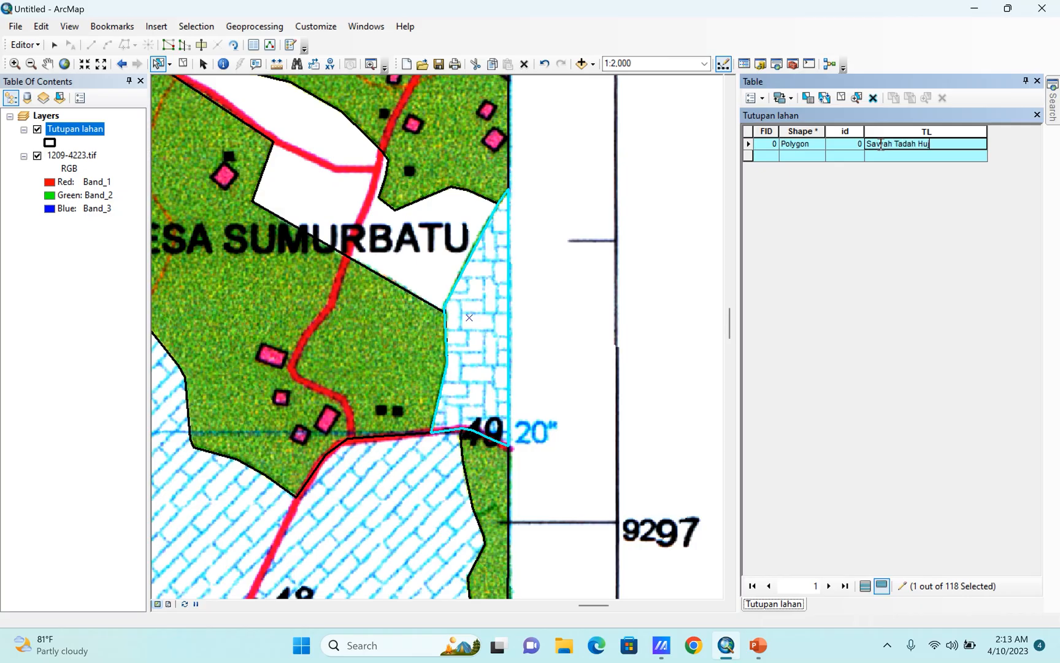
pyautogui.click(840, 98)
pyautogui.scroll(3, 635, 293)
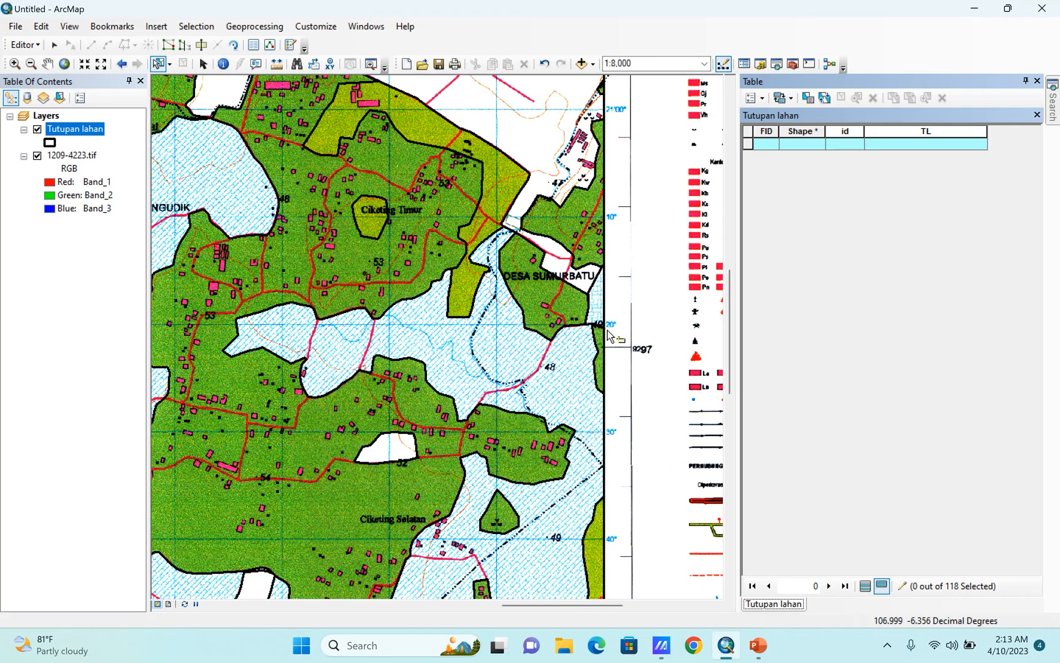
pyautogui.scroll(3, 608, 335)
pyautogui.scroll(-2, 205, 121)
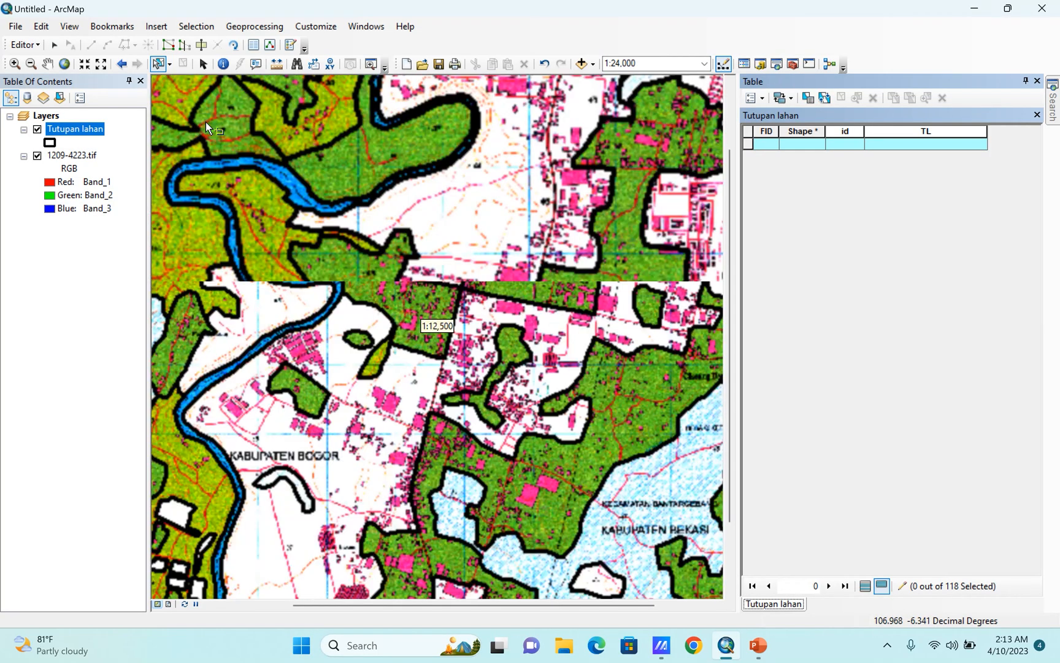
# Label the winding blue river polygon in the map's northwest as Sungai in the TL field and clear the selection.
pyautogui.scroll(-1, 234, 238)
pyautogui.click(246, 261)
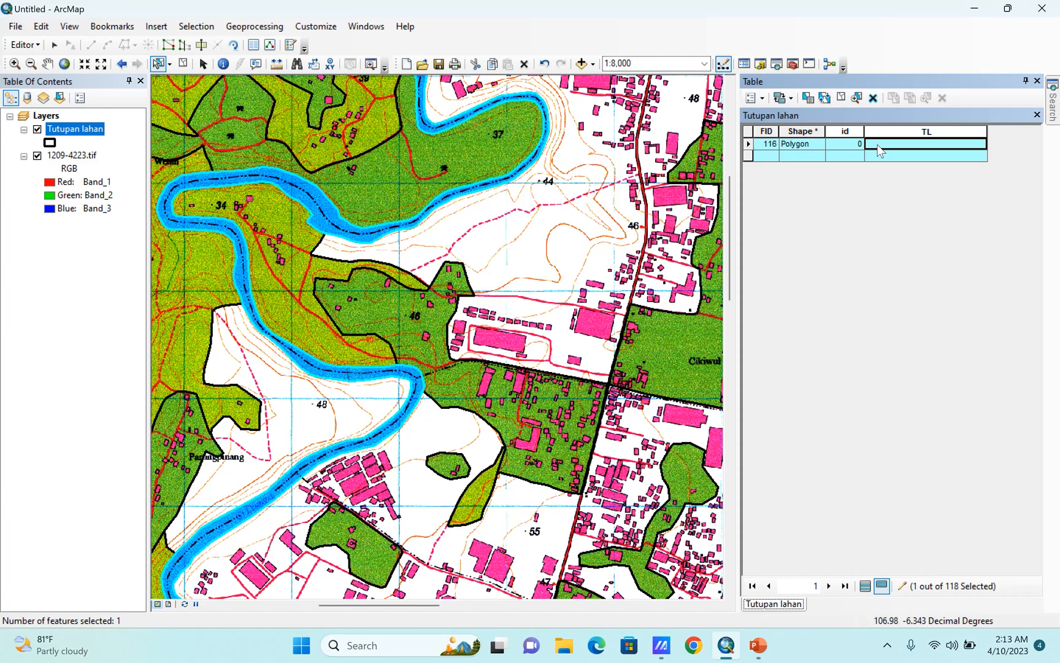
pyautogui.write('Sungai')
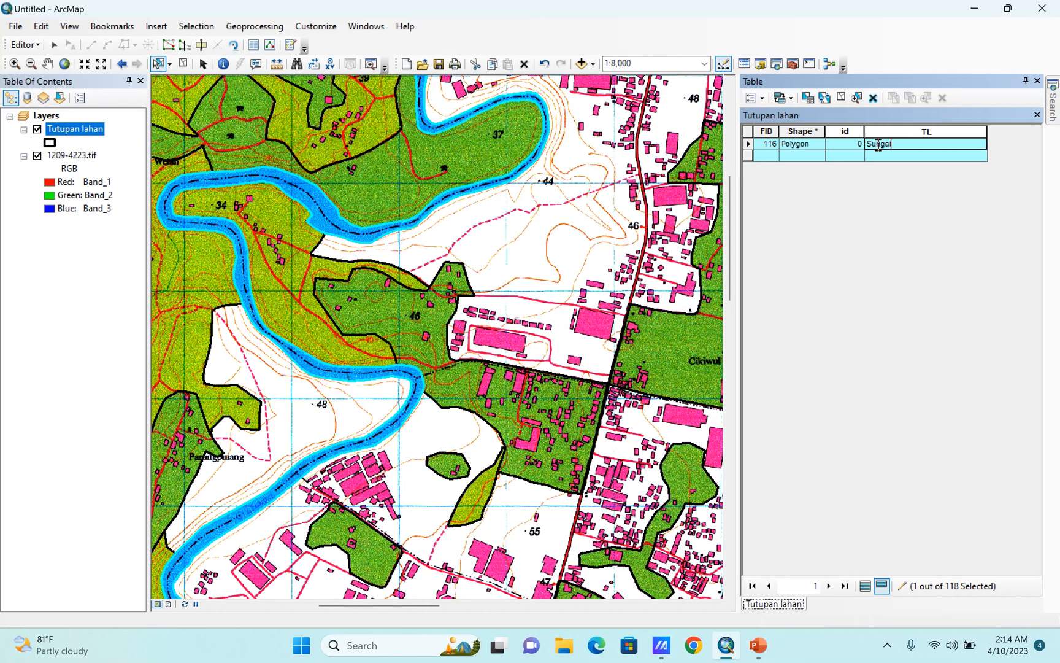
pyautogui.click(857, 98)
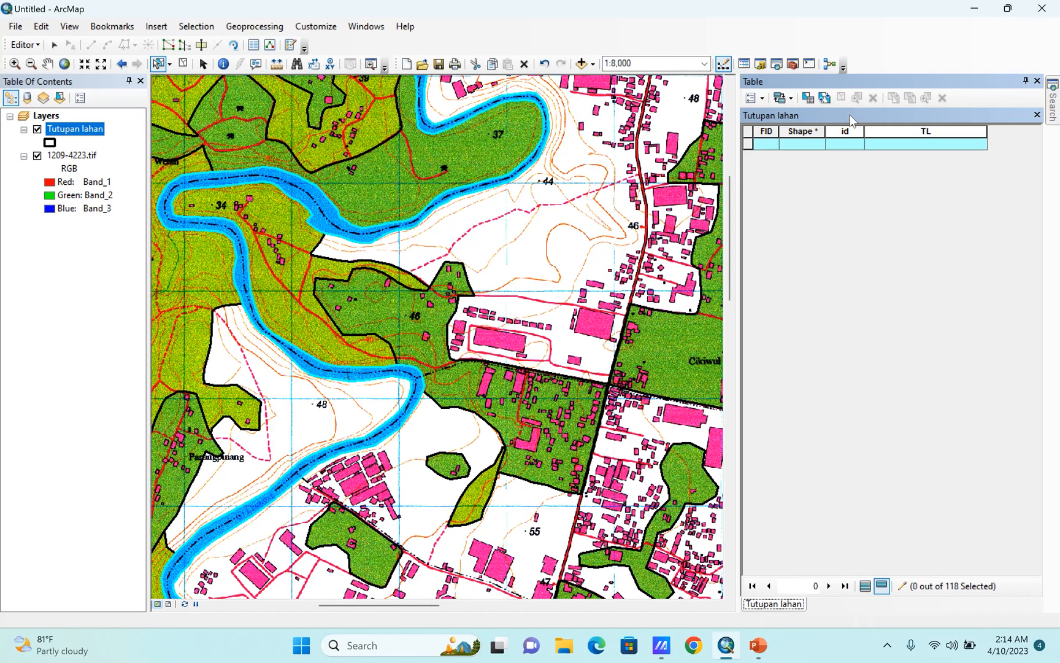
# Show all records of the Tutupan lahan attribute table and sort them by TL in descending order.
pyautogui.click(866, 586)
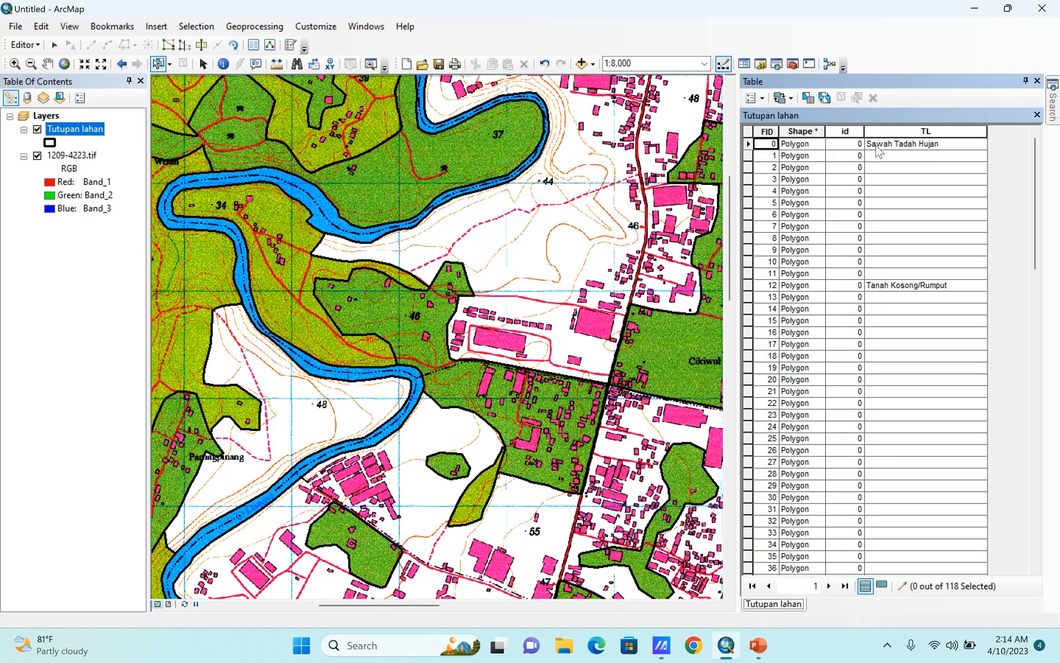
pyautogui.rightClick(914, 131)
pyautogui.click(918, 139)
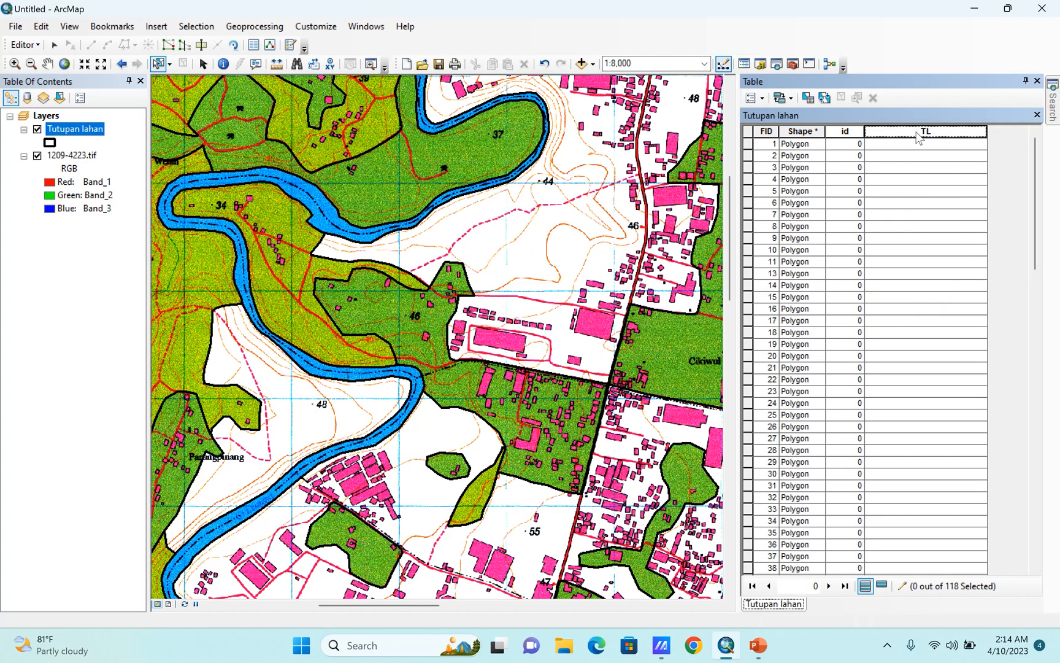
pyautogui.rightClick(919, 136)
pyautogui.click(939, 158)
pyautogui.scroll(3, 446, 320)
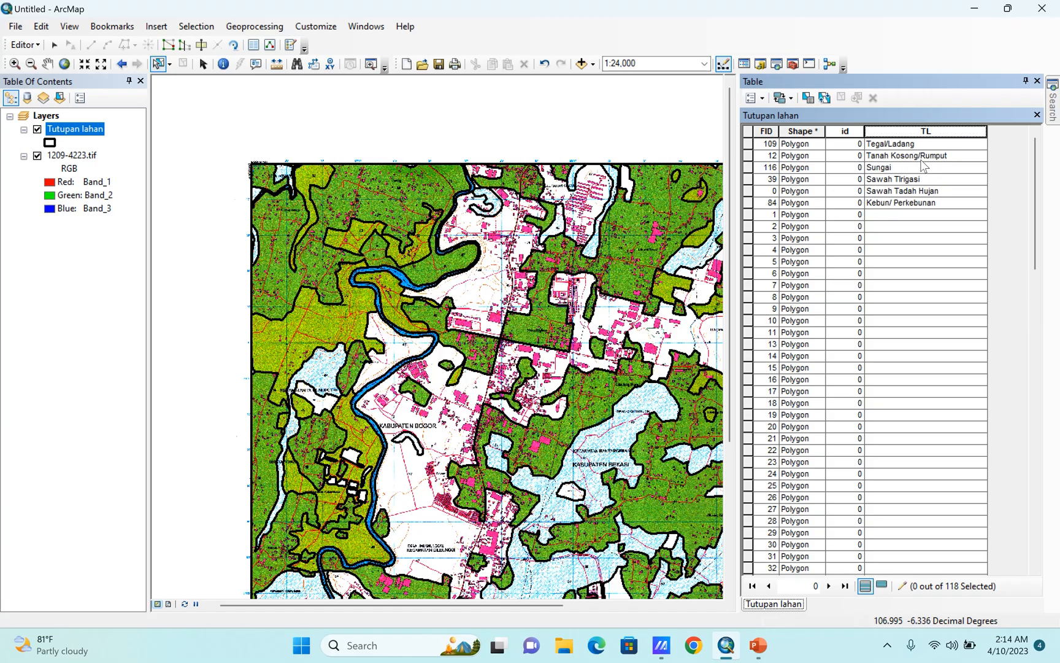
# Correct the misspelled TL entry "Sawah TIrigasi" to Sawah Irigasi.
pyautogui.click(901, 179)
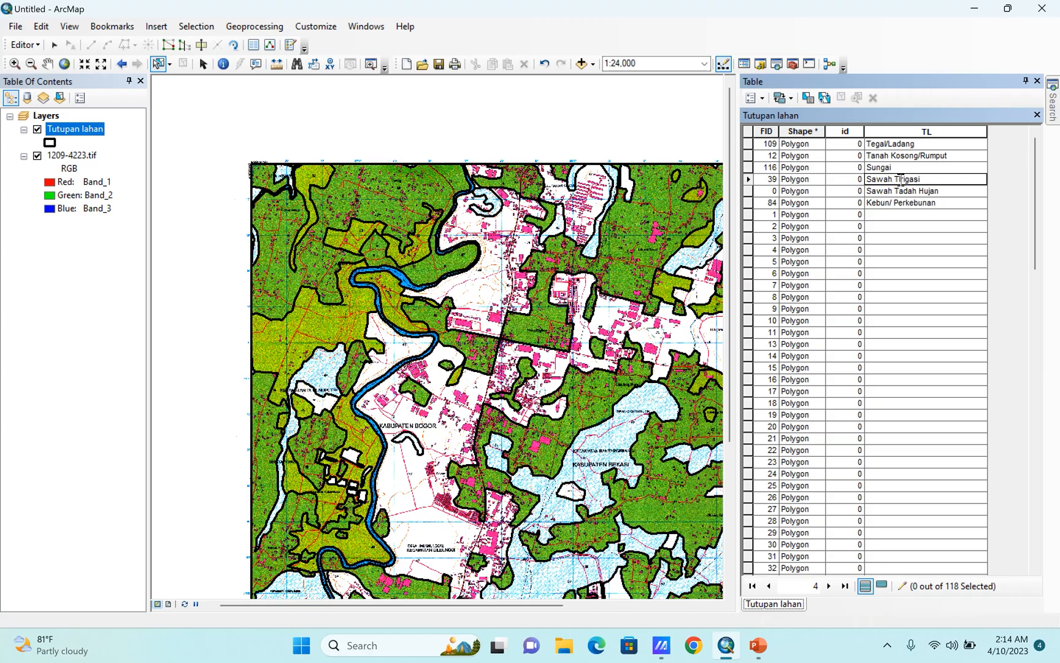
pyautogui.press('BackSpace')
pyautogui.press('BackSpace')
pyautogui.write('I')
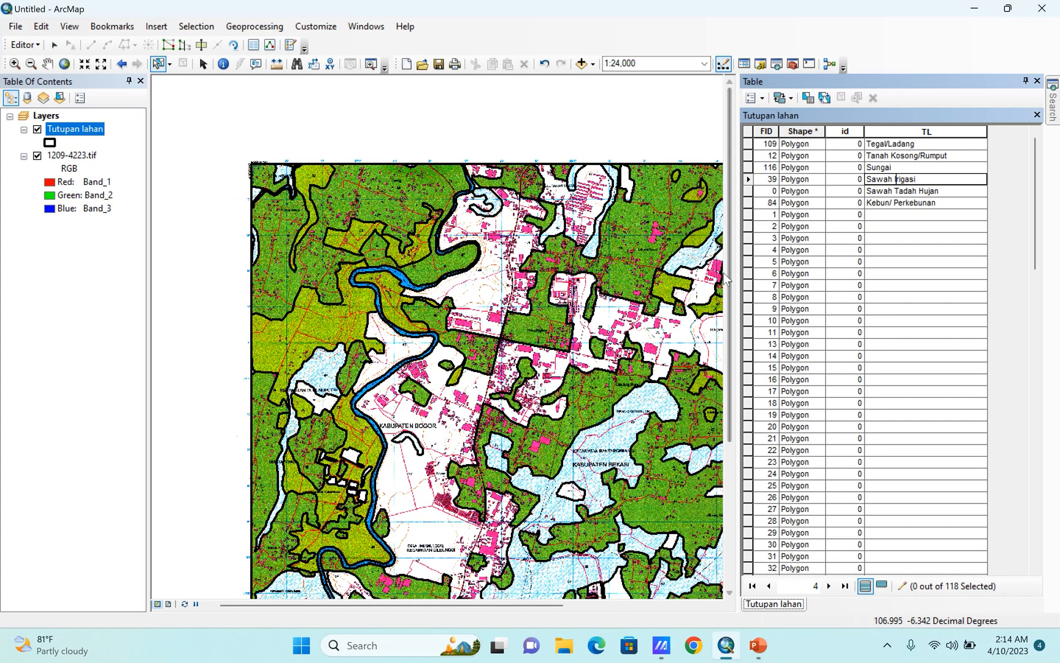
# Narrow the attribute table so the map view has room for the whole scanned sheet and its legend.
pyautogui.scroll(2, 513, 222)
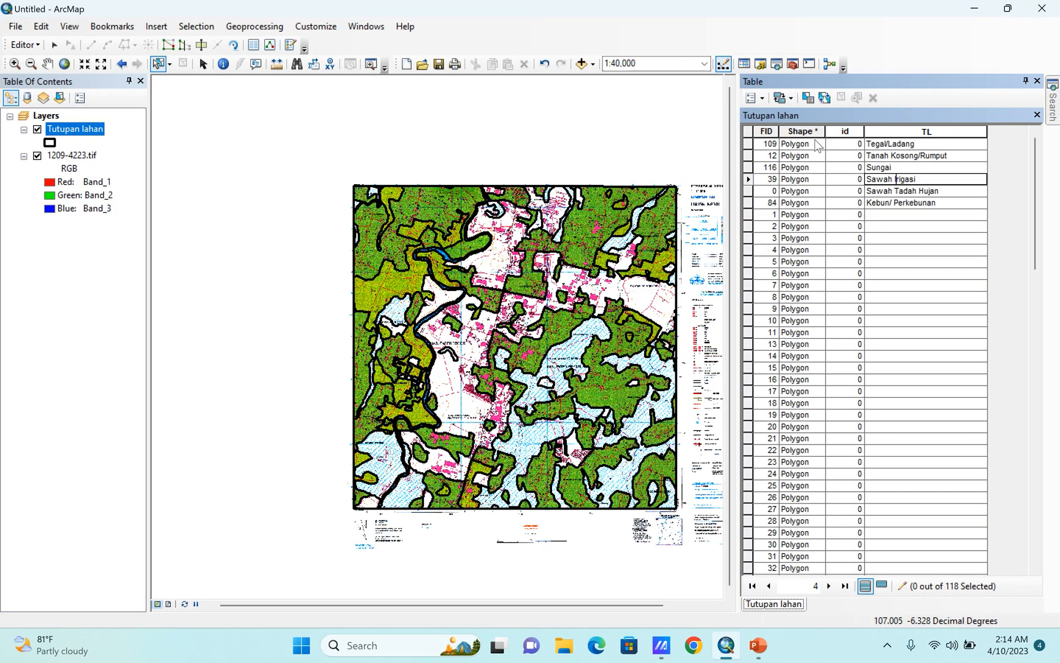
pyautogui.moveTo(738, 168); pyautogui.dragTo(826, 169)
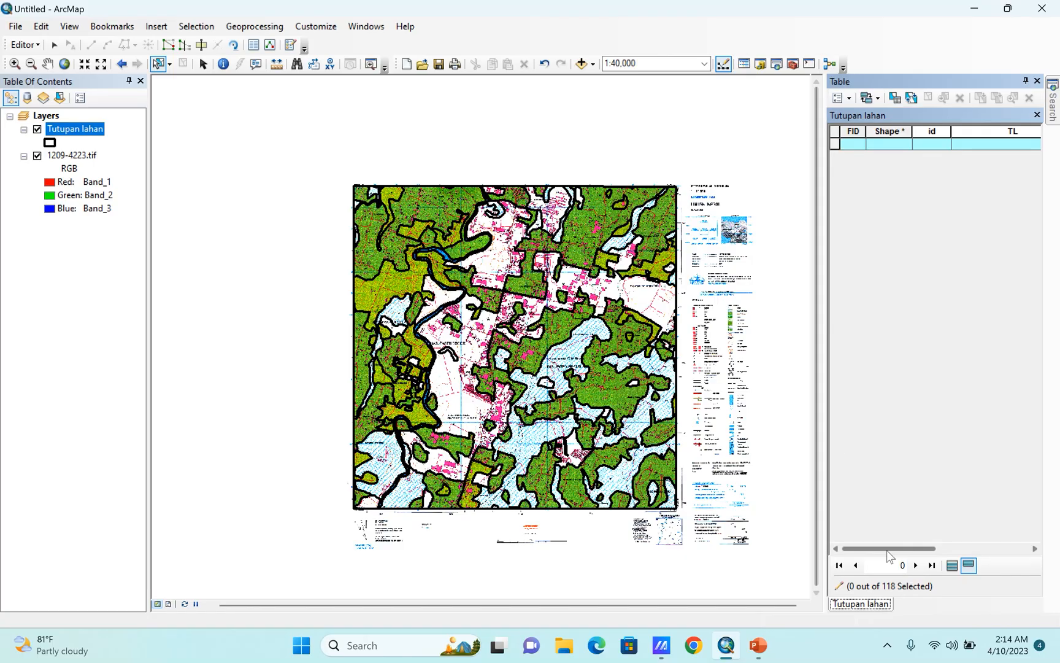
pyautogui.moveTo(887, 549)
pyautogui.mouseDown()
pyautogui.moveTo(938, 553)
pyautogui.moveTo(881, 552)
pyautogui.mouseUp()
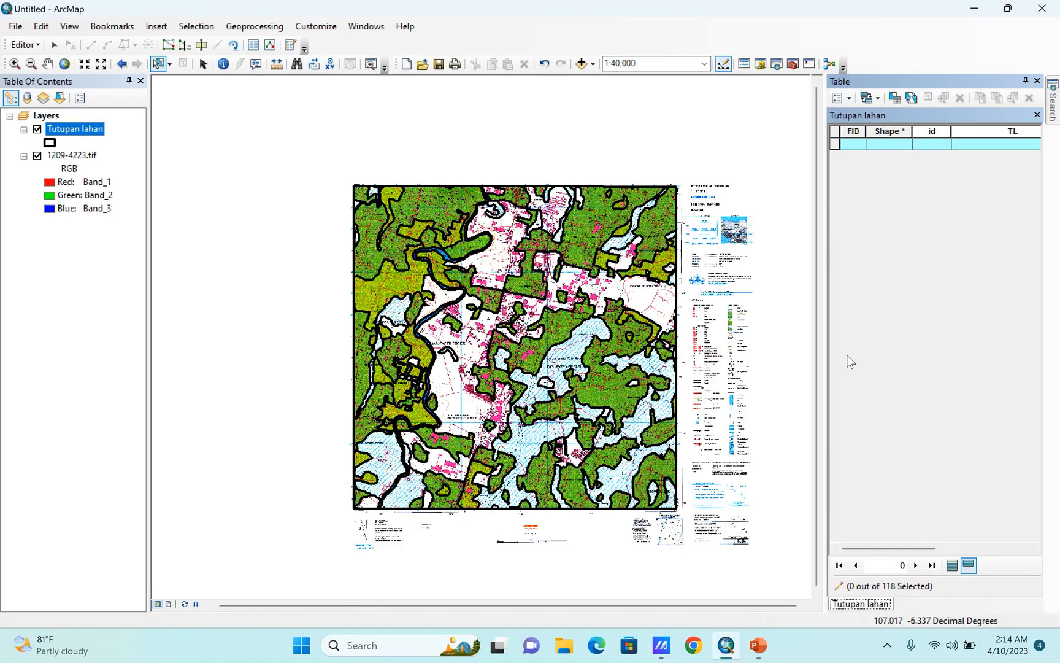
# Symbolize the Tutupan lahan layer by unique values of the TL field, adding all values and excluding <all other values>.
pyautogui.doubleClick(74, 129)
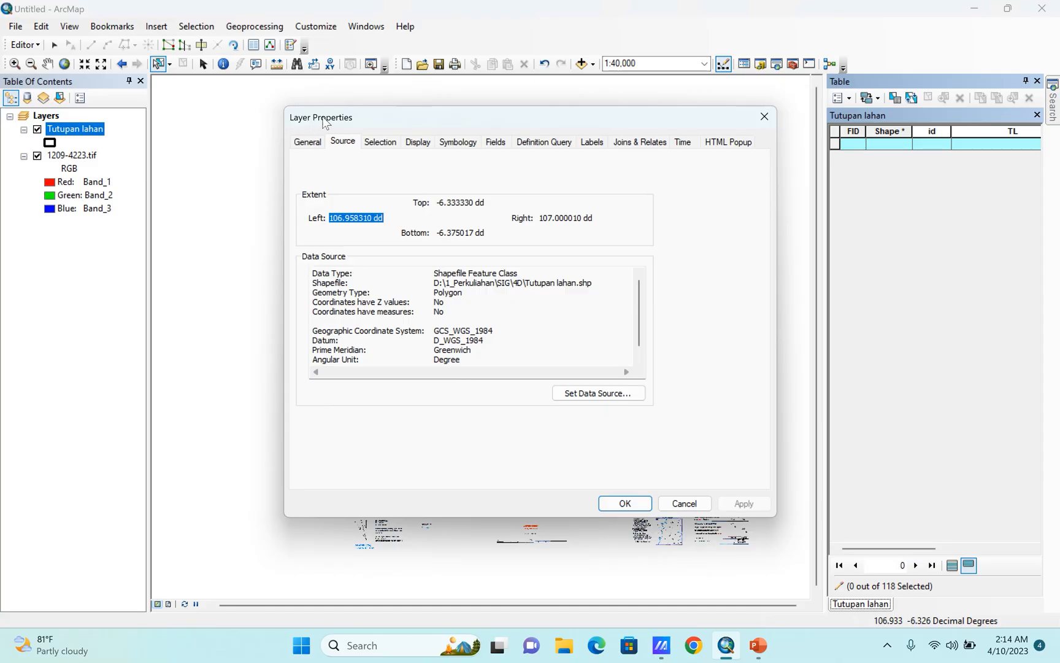
pyautogui.click(458, 144)
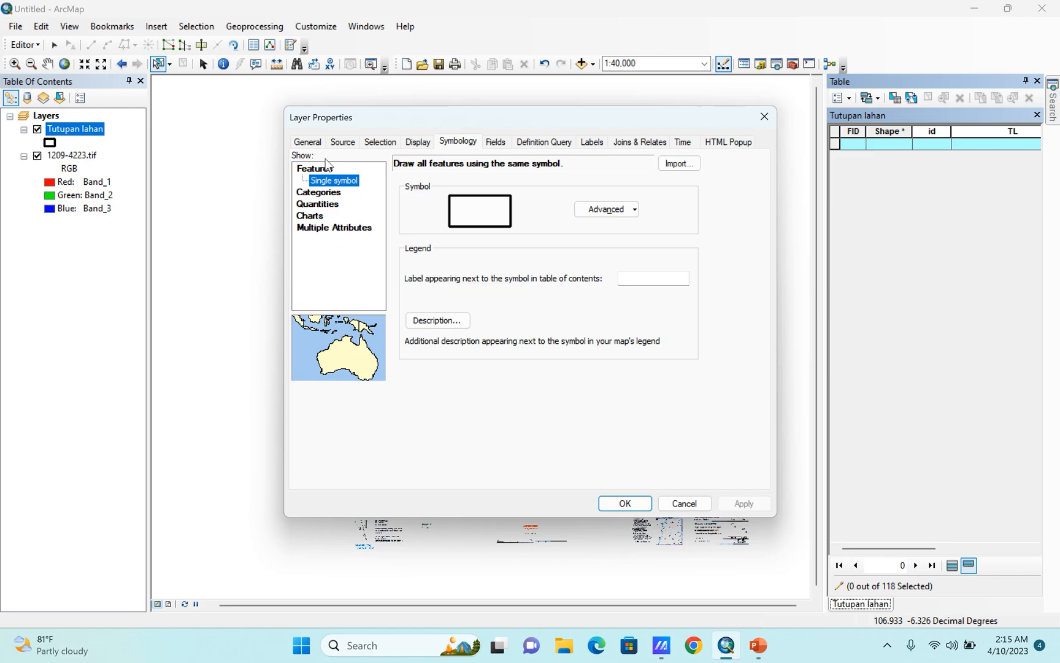
pyautogui.click(328, 194)
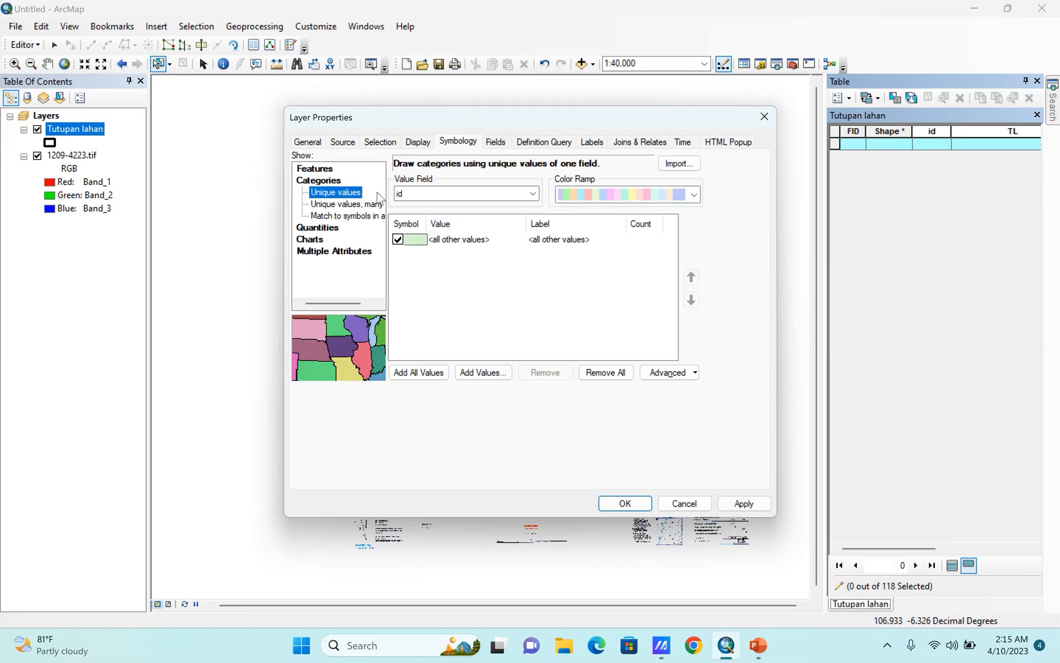
pyautogui.click(415, 192)
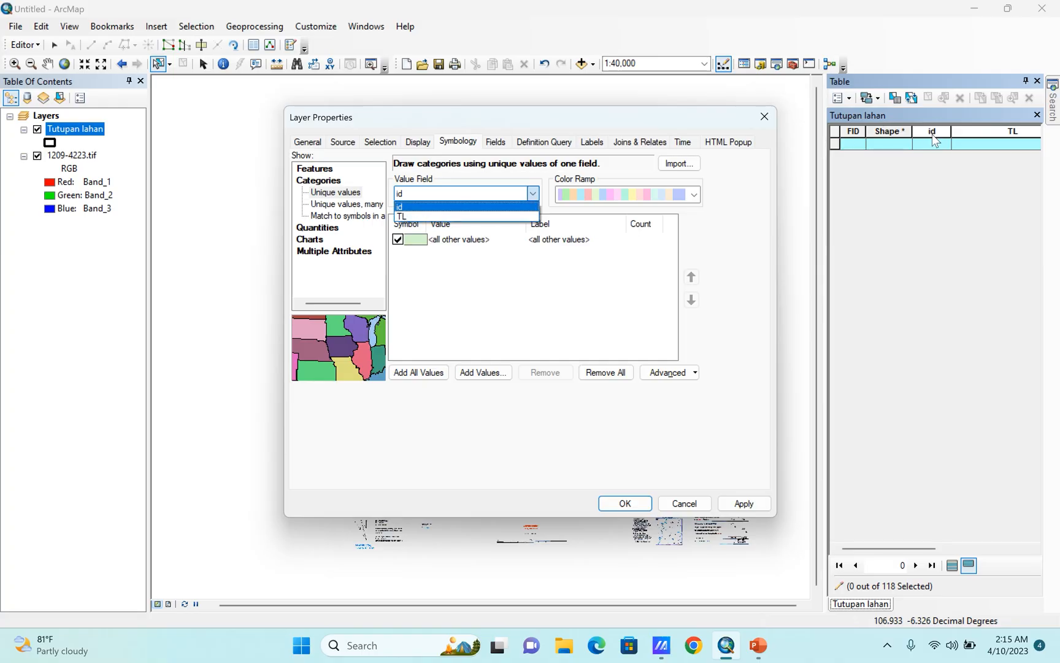
pyautogui.click(410, 218)
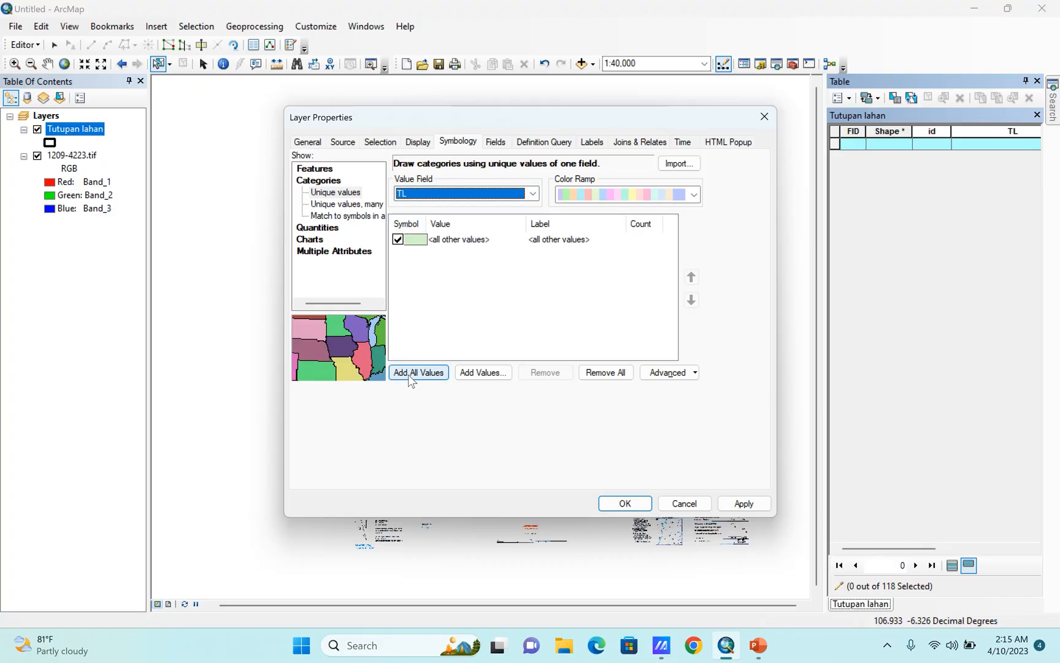
pyautogui.click(411, 374)
pyautogui.click(398, 240)
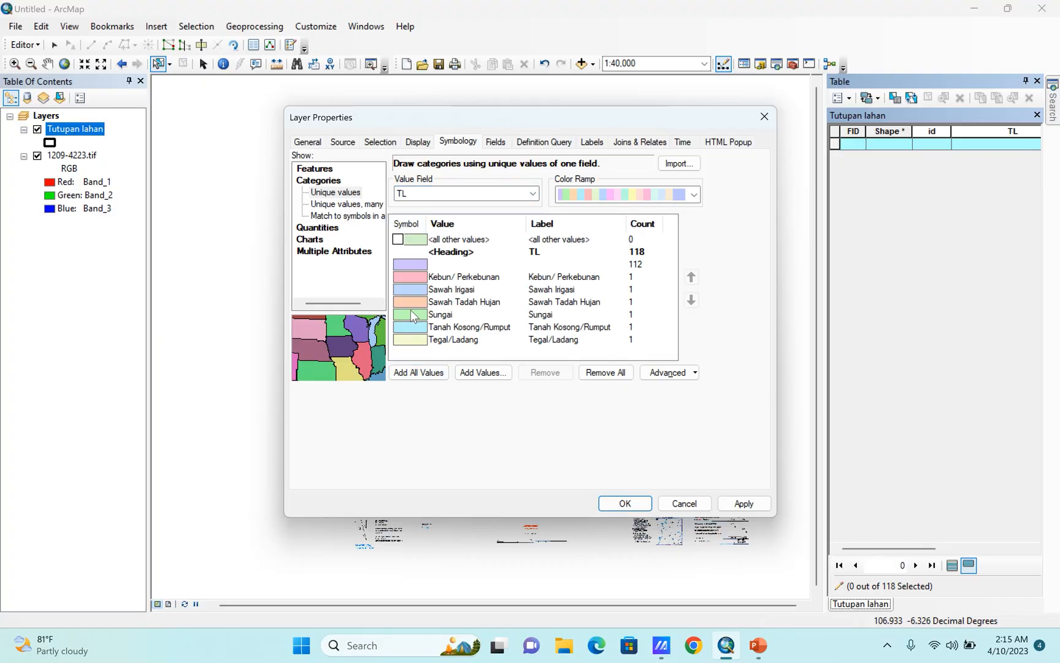
# Give the category with the blank TL value the Hollow symbol with a thicker outline.
pyautogui.doubleClick(406, 265)
pyautogui.click(383, 292)
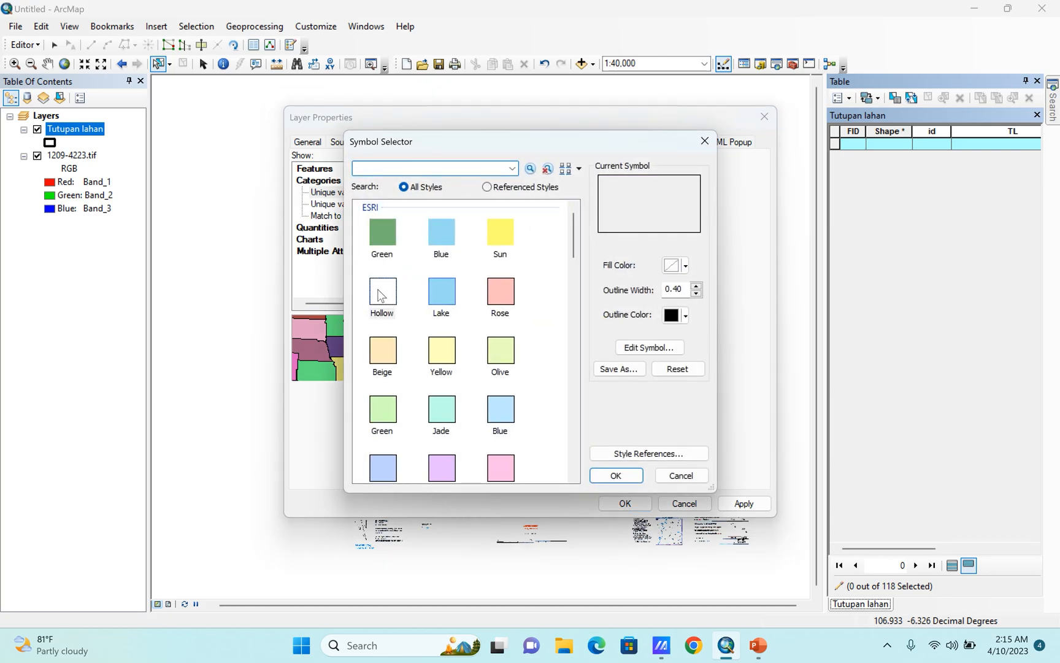
pyautogui.click(695, 285)
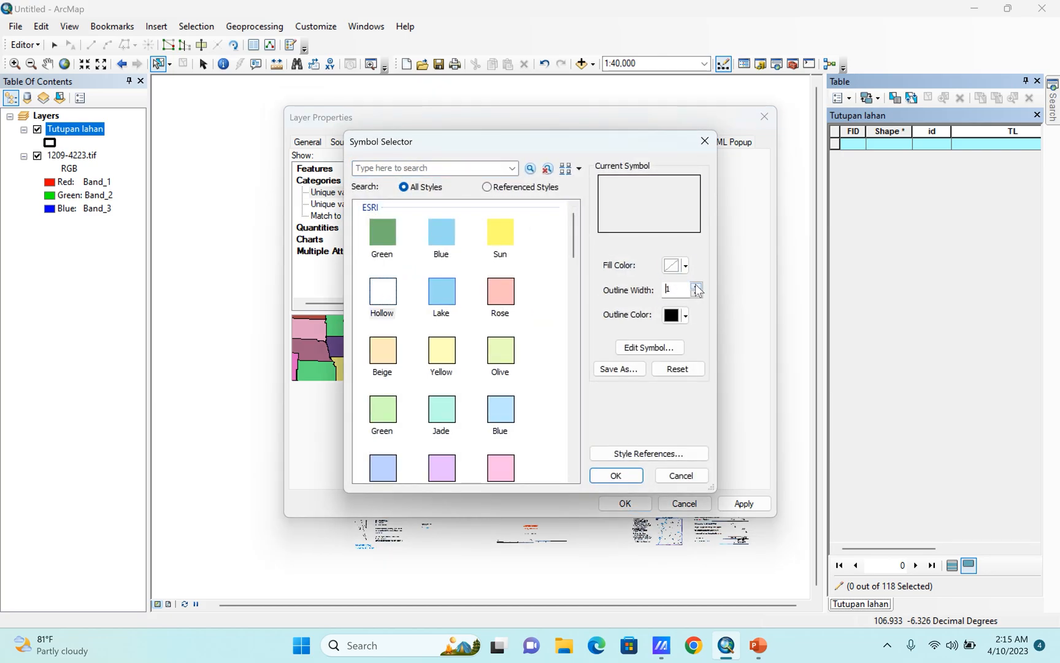
pyautogui.click(695, 285)
pyautogui.click(612, 472)
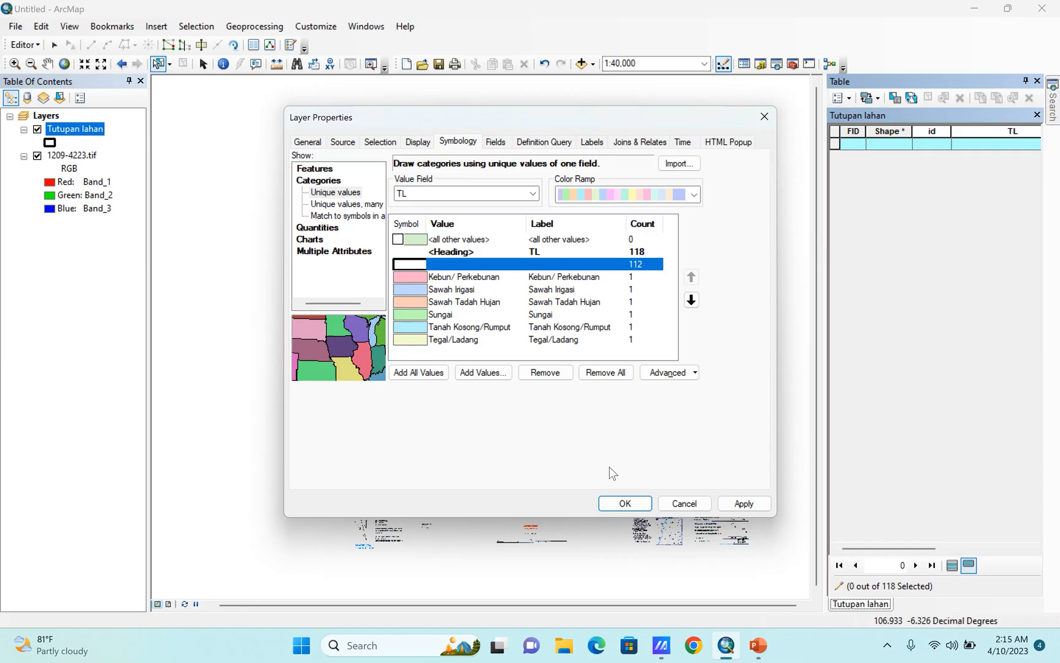
# Assign the ESRI Green fill symbol without an outline to the Kebun/ Perkebunan category.
pyautogui.doubleClick(410, 278)
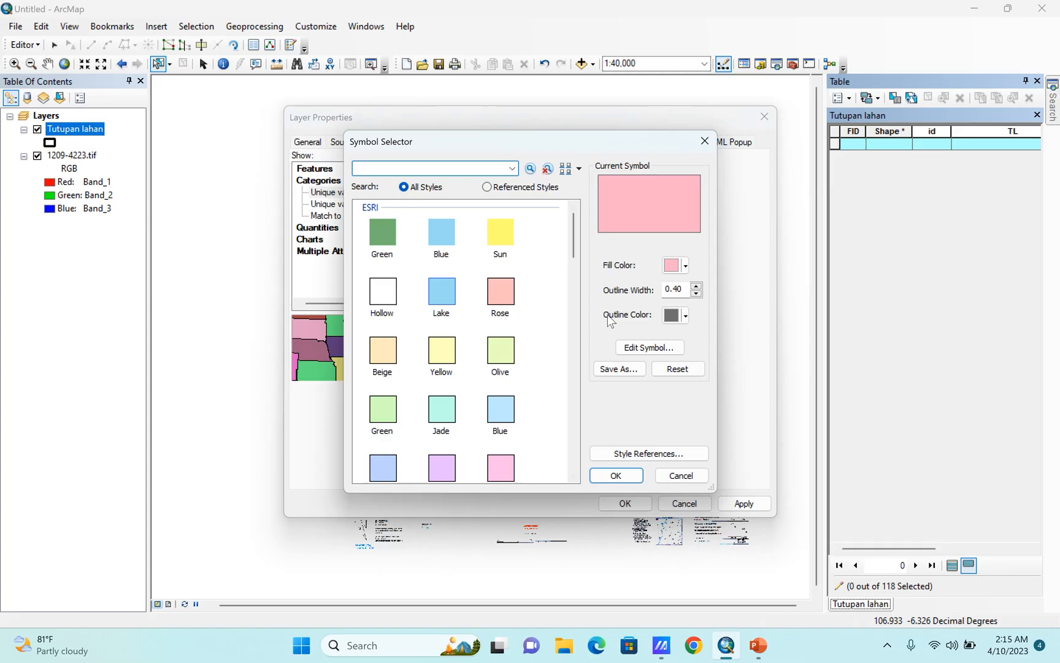
pyautogui.click(684, 315)
pyautogui.click(389, 236)
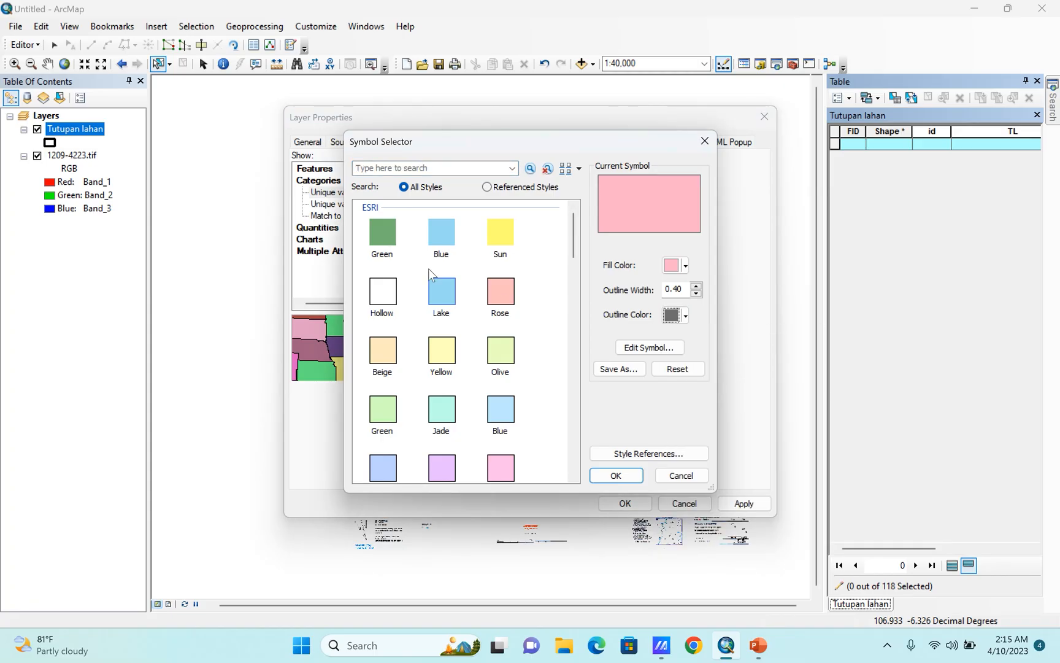
pyautogui.click(385, 240)
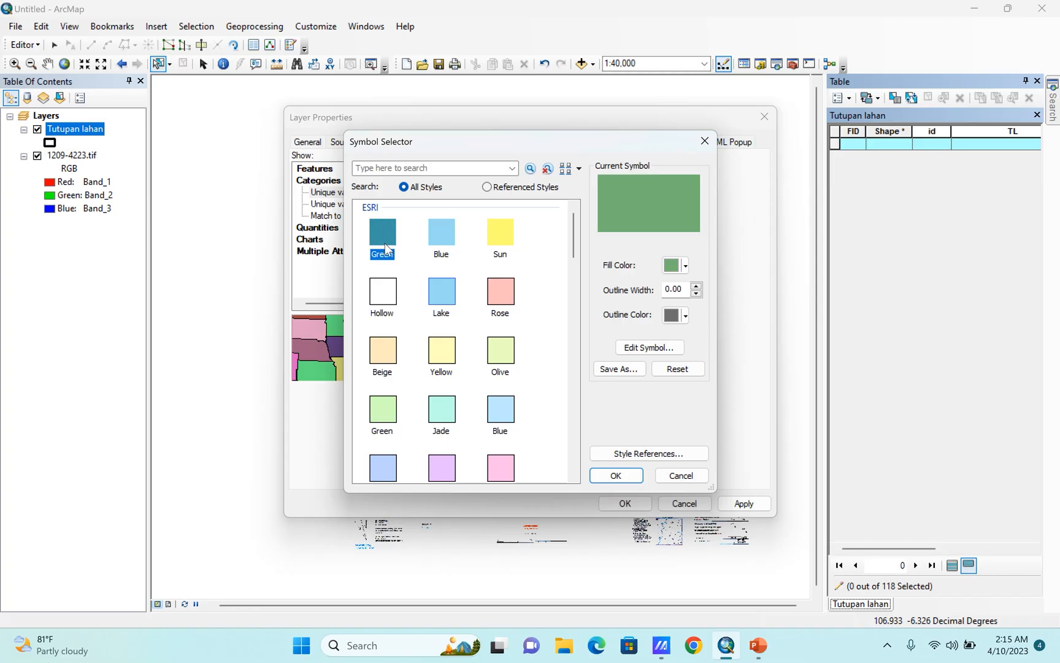
pyautogui.click(601, 473)
pyautogui.doubleClick(410, 314)
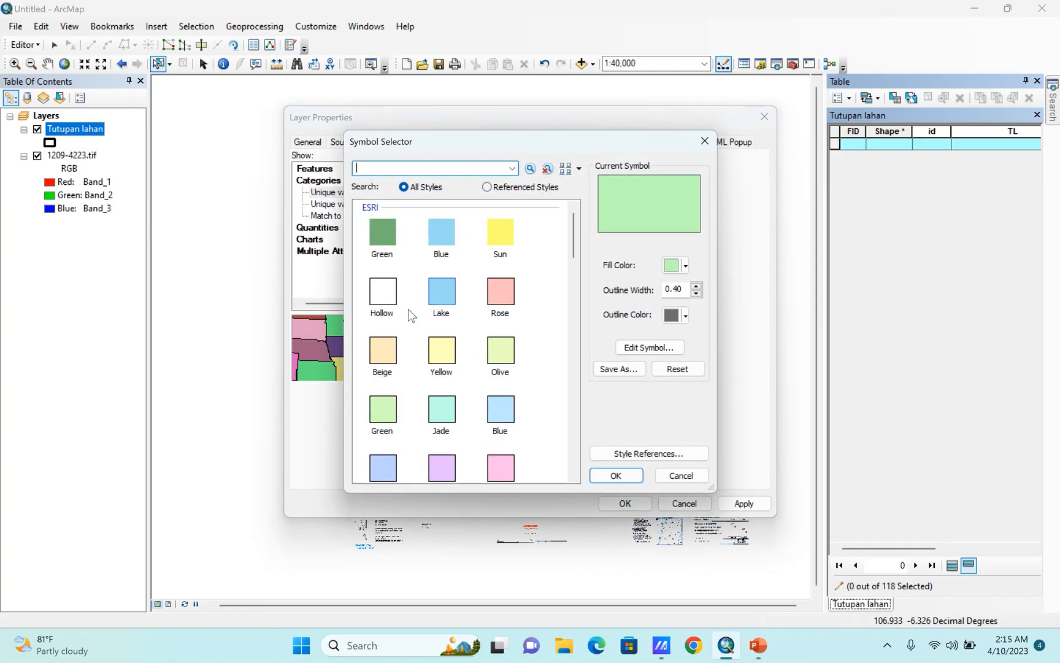
pyautogui.click(663, 474)
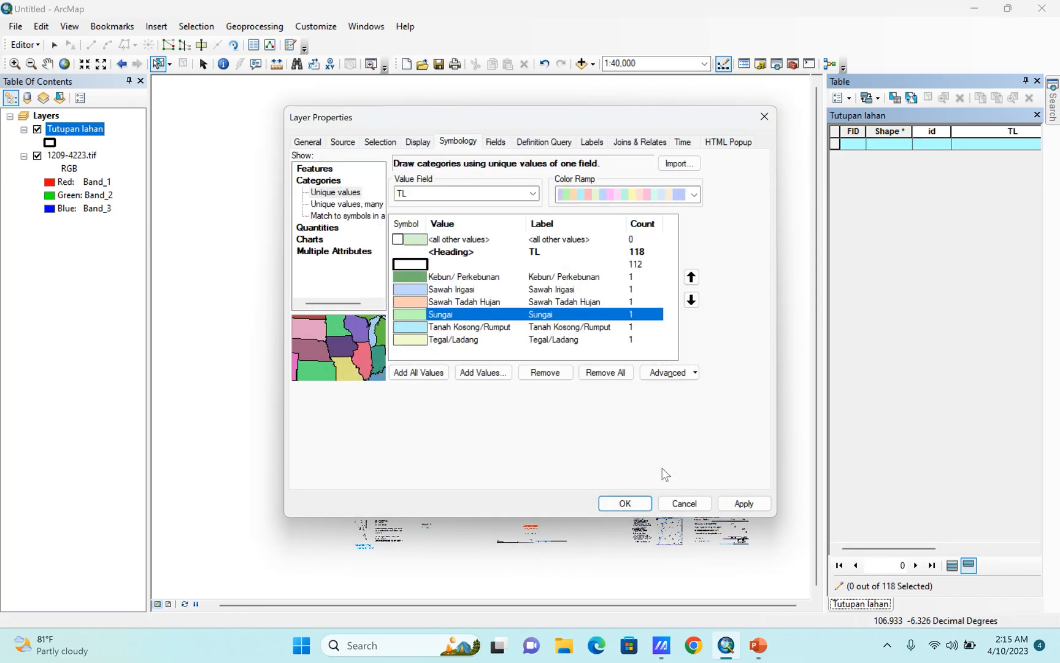
pyautogui.doubleClick(412, 274)
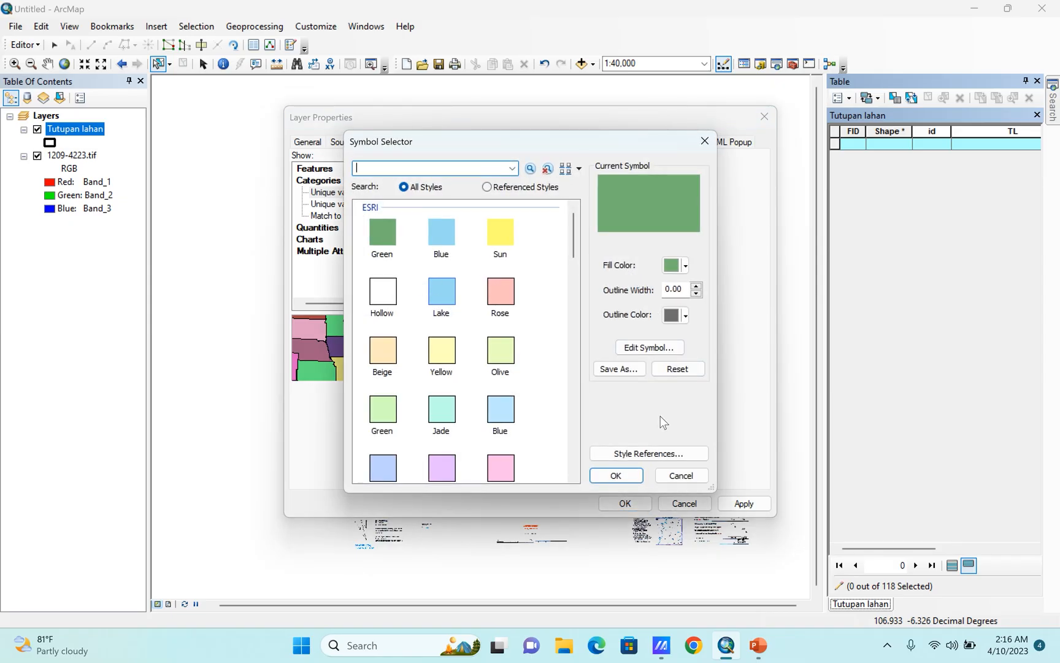
pyautogui.click(619, 476)
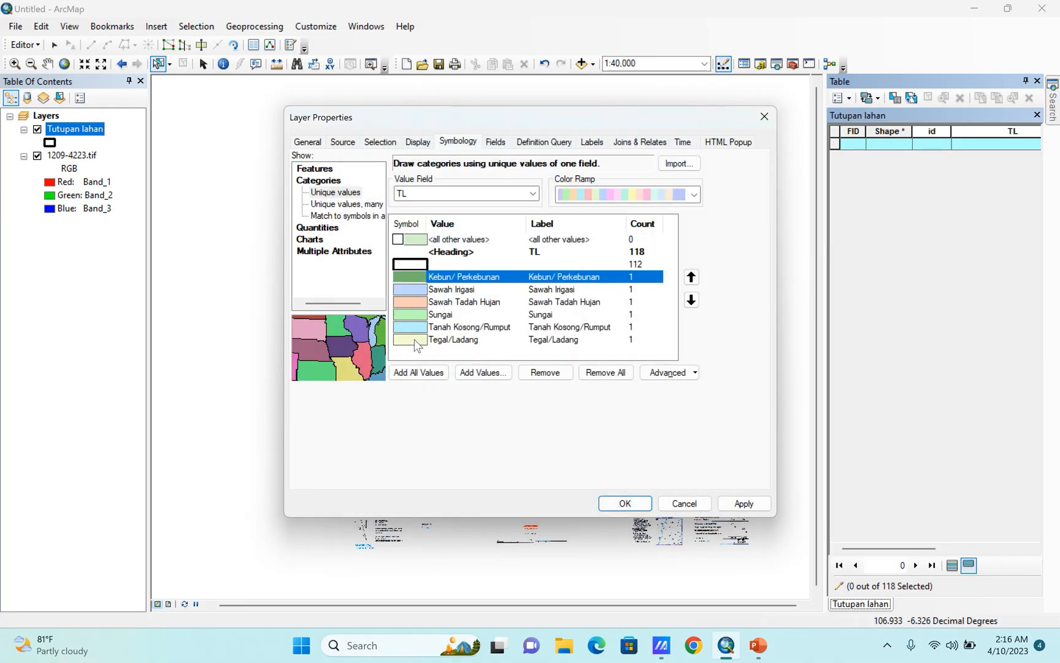
# Assign the Yellow symbol to the Tegal/Ladang category and set its outline to No Color.
pyautogui.doubleClick(415, 347)
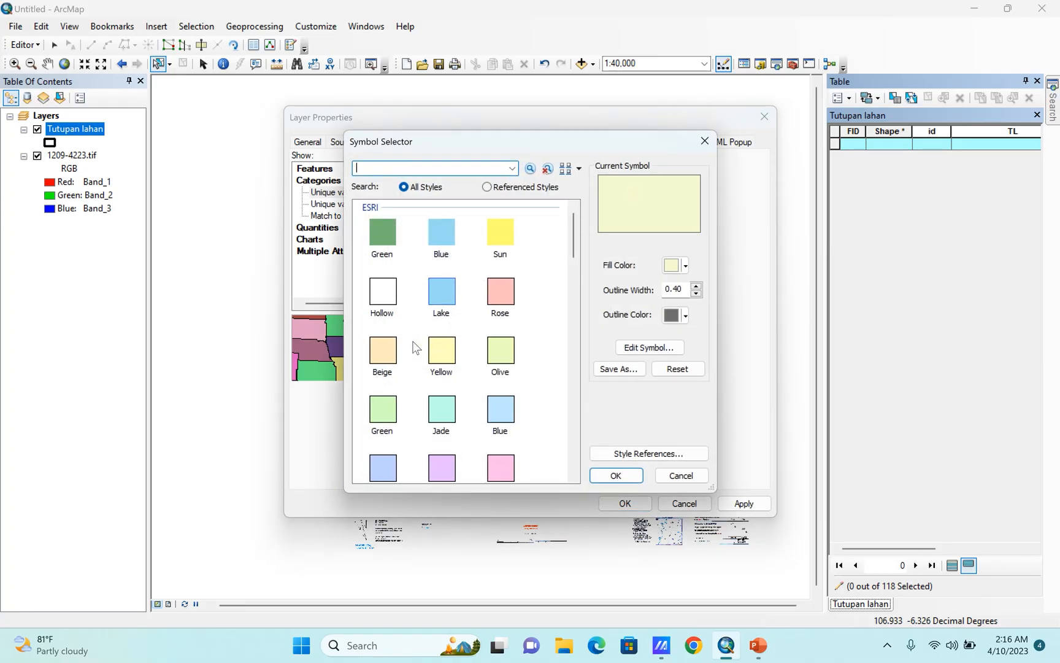
pyautogui.click(442, 353)
pyautogui.click(675, 315)
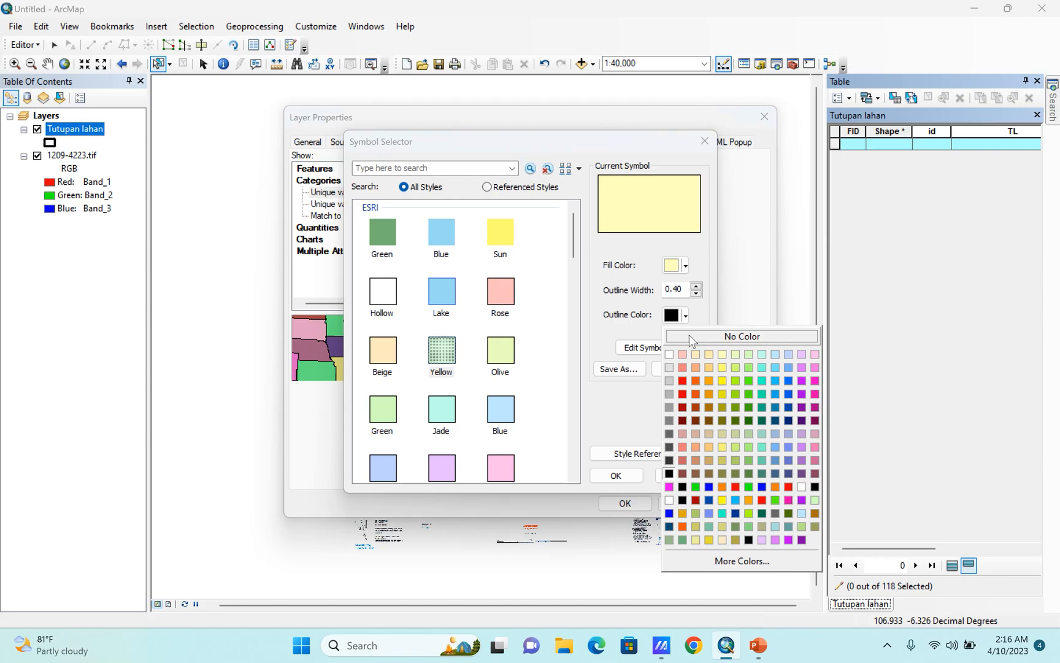
pyautogui.click(689, 334)
pyautogui.click(624, 476)
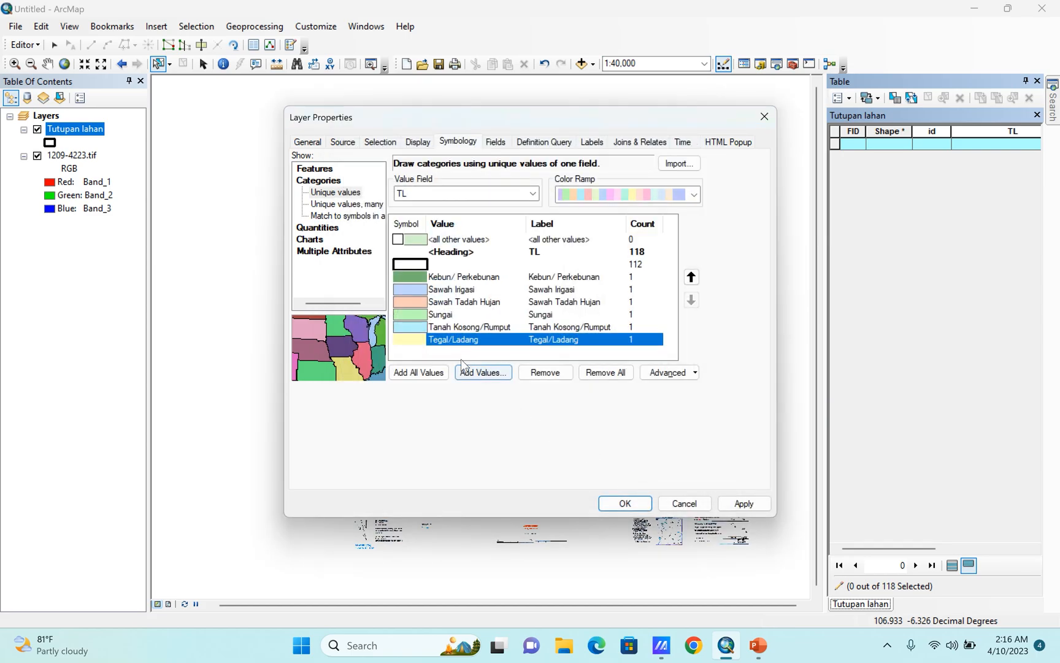
# Assign the ESRI Blue fill symbol without an outline to the Sungai category.
pyautogui.doubleClick(421, 315)
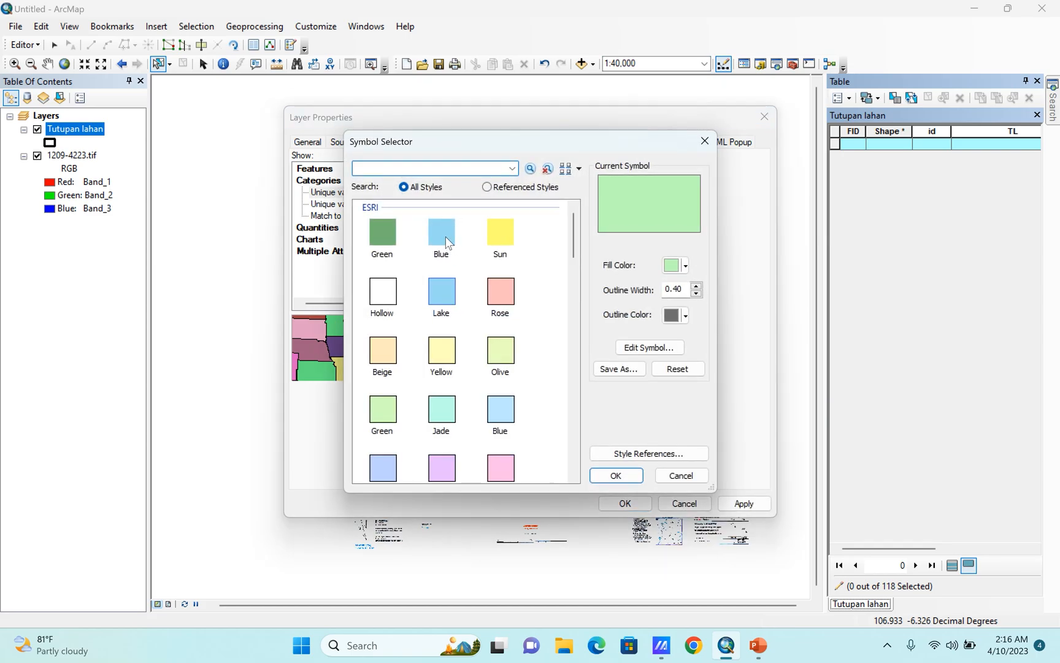
pyautogui.click(446, 236)
pyautogui.click(607, 476)
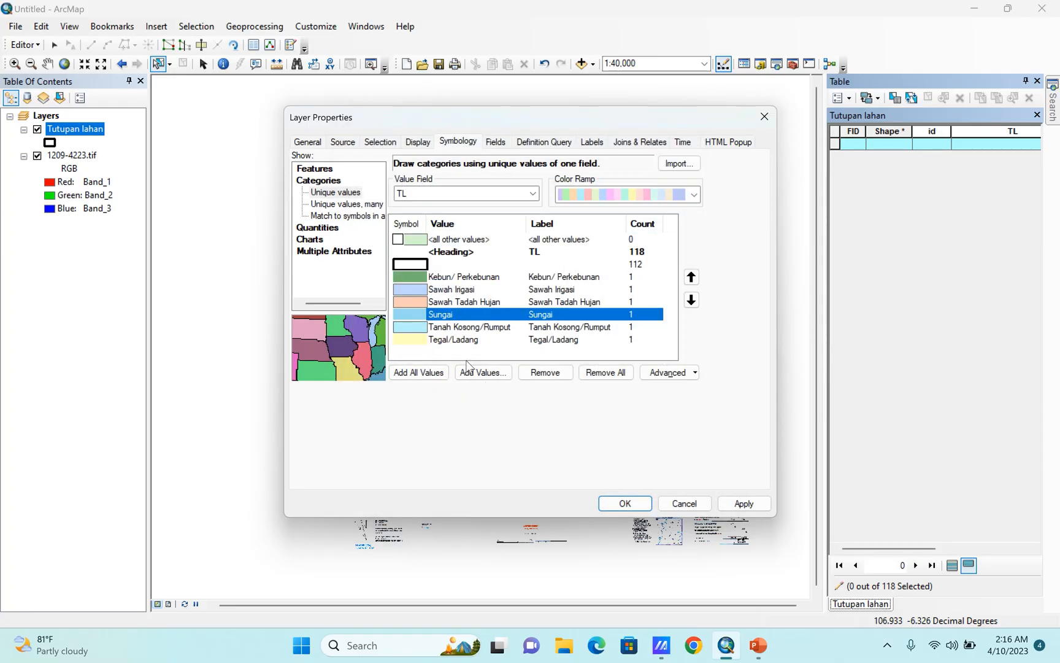
# Set the fill color of the Tanah Kosong/Rumput category to Gray 50%.
pyautogui.doubleClick(414, 327)
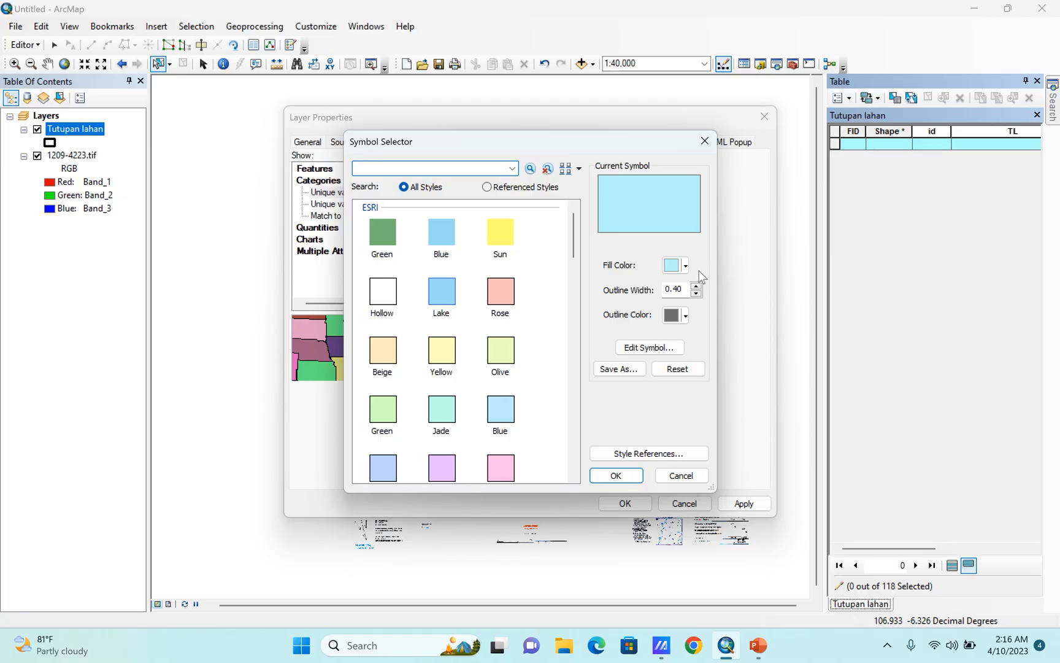
pyautogui.click(679, 265)
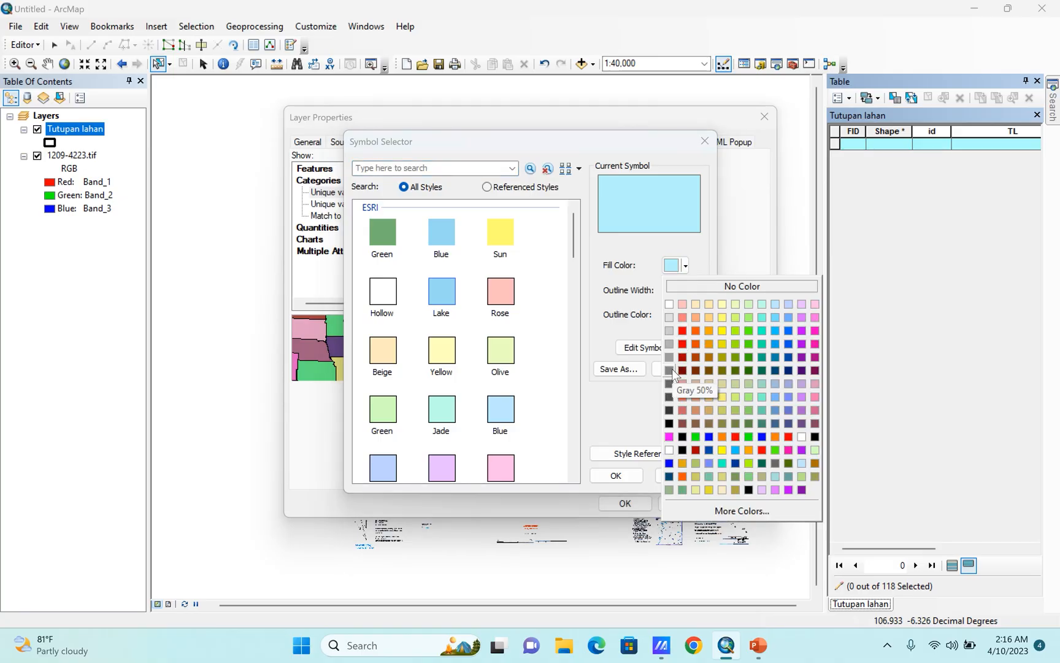
pyautogui.click(671, 369)
pyautogui.click(614, 473)
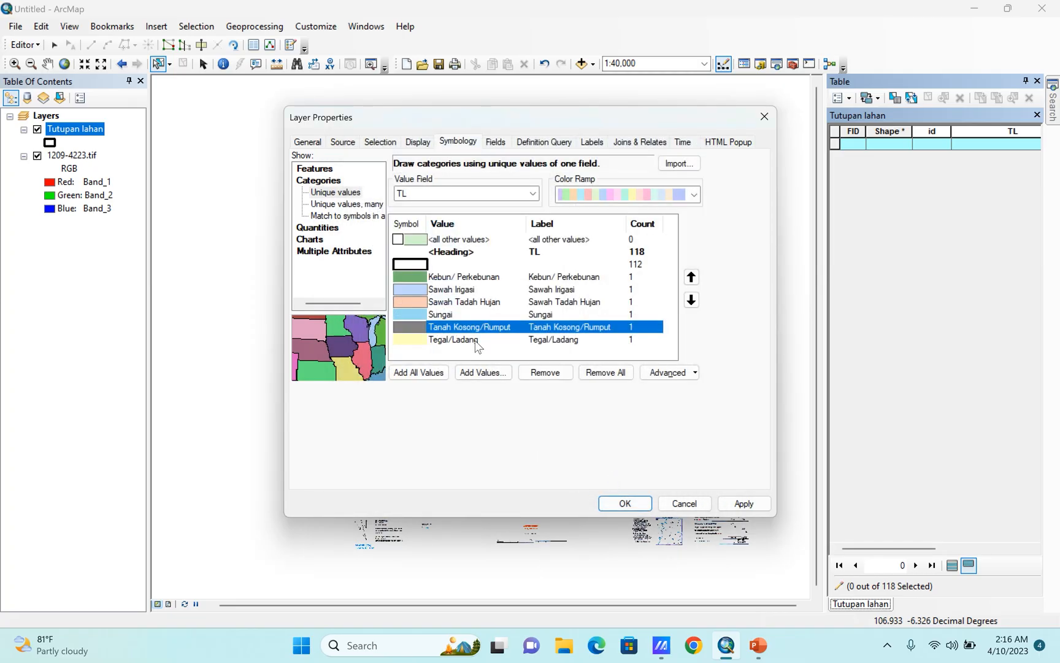
# Assign the Reservoir hatch symbol to the Sawah Irigasi category.
pyautogui.doubleClick(410, 290)
pyautogui.scroll(-10, 540, 353)
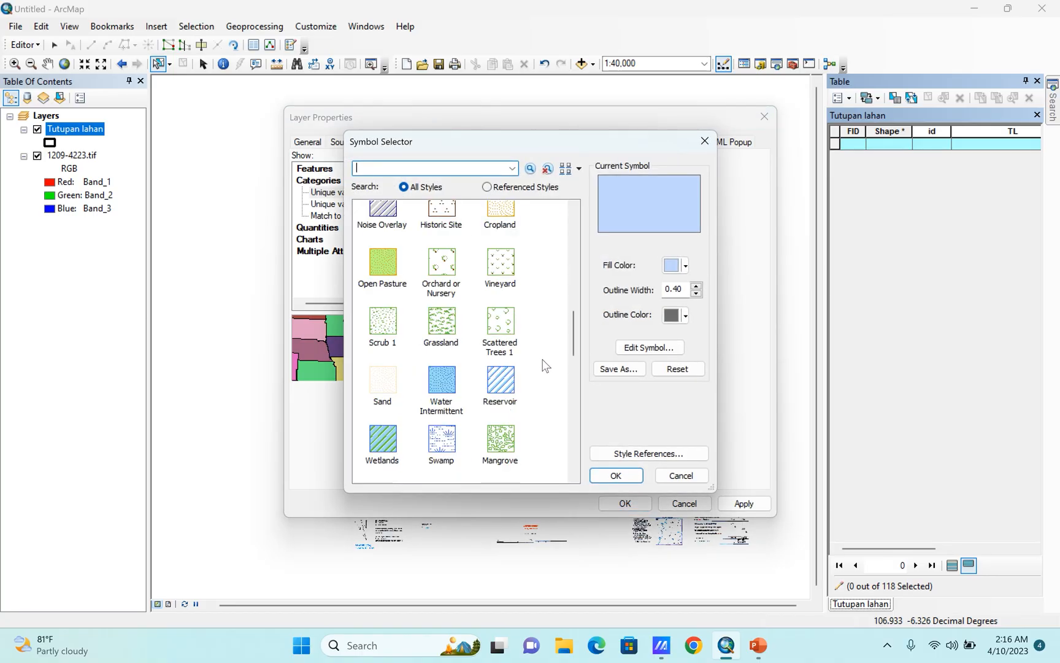
pyautogui.click(502, 381)
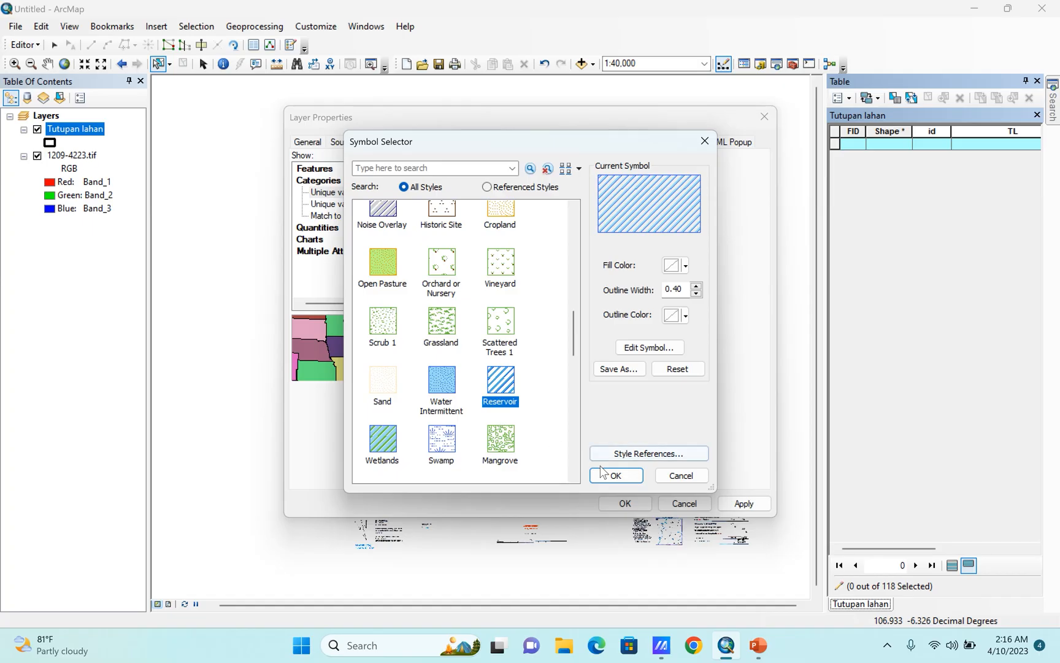
pyautogui.click(615, 484)
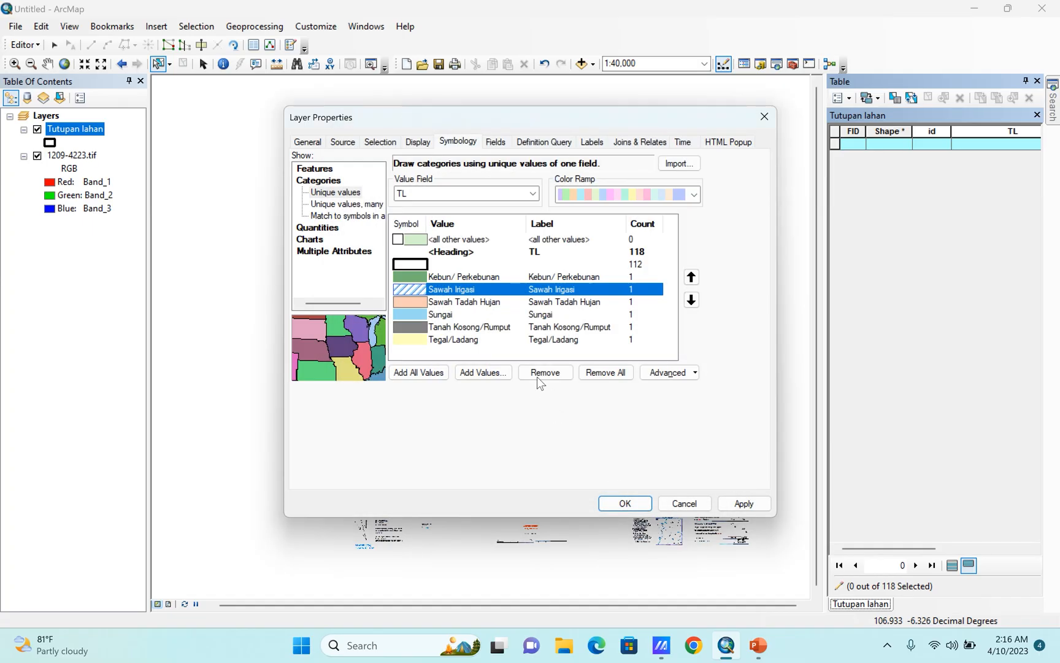
# Assign the 500 Year Flood Overlay symbol to the Sawah Tadah Hujan category and apply the symbology to the Tutupan lahan layer.
pyautogui.doubleClick(417, 302)
pyautogui.scroll(-8, 531, 381)
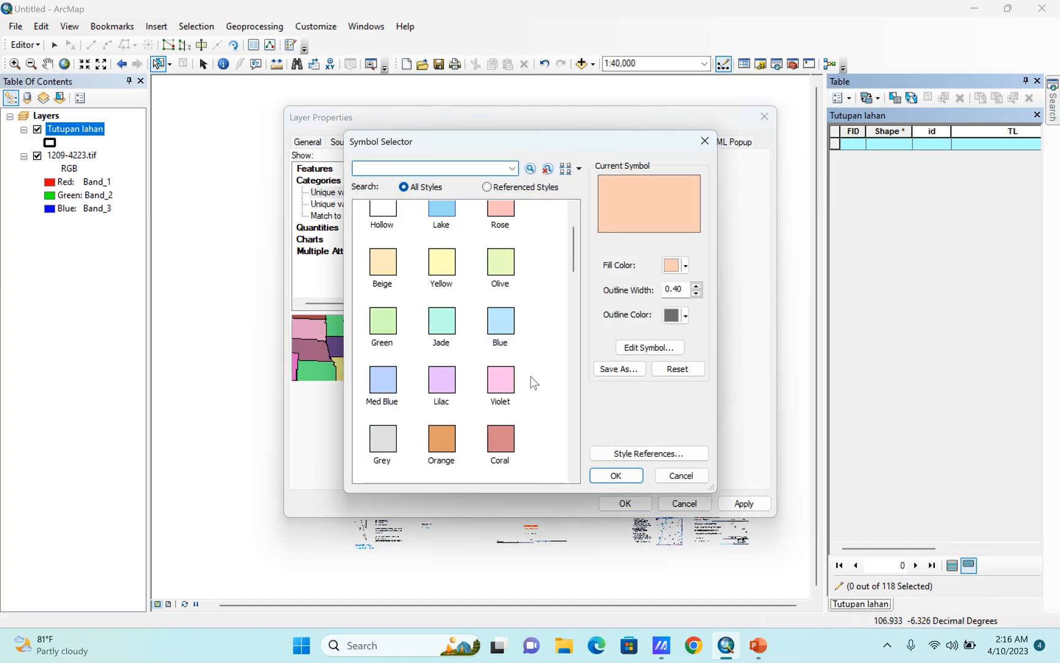
pyautogui.scroll(3, 532, 381)
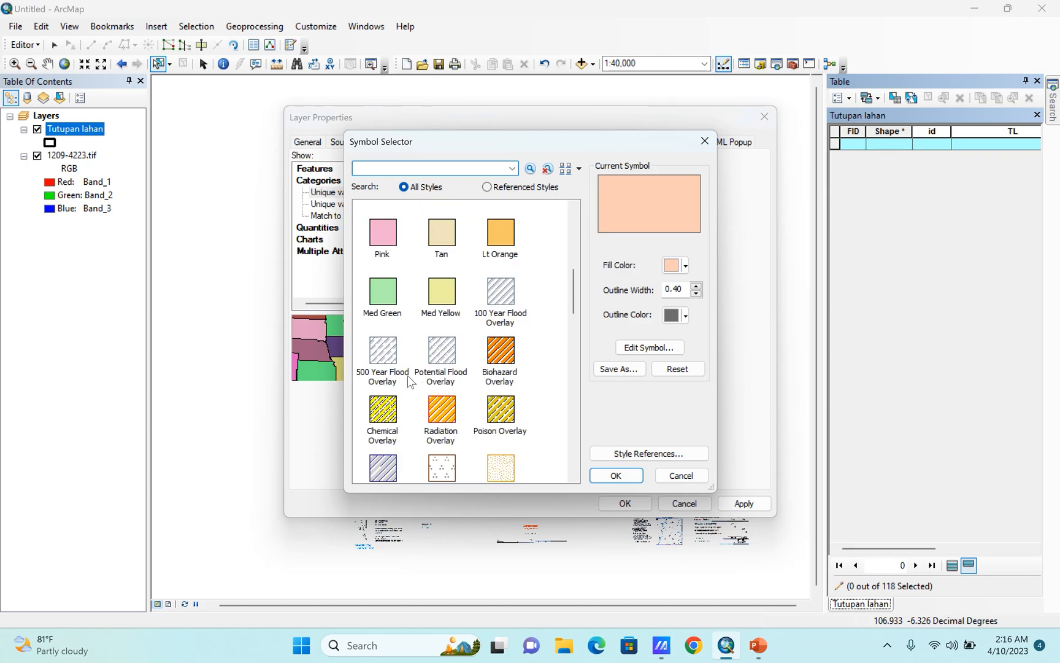
pyautogui.click(393, 358)
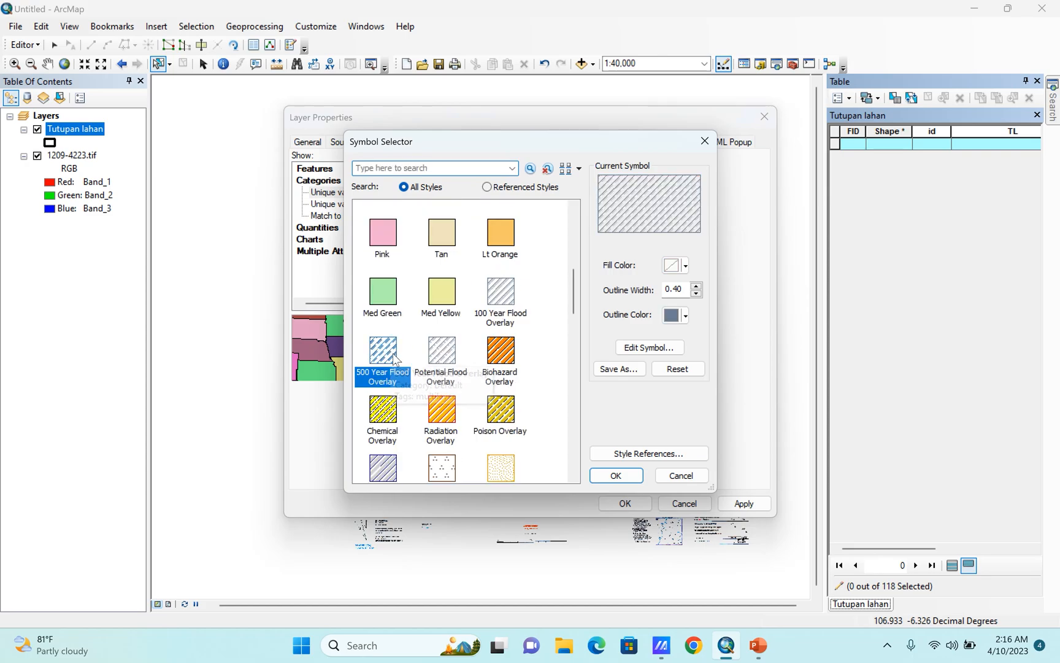
pyautogui.click(616, 475)
pyautogui.click(624, 503)
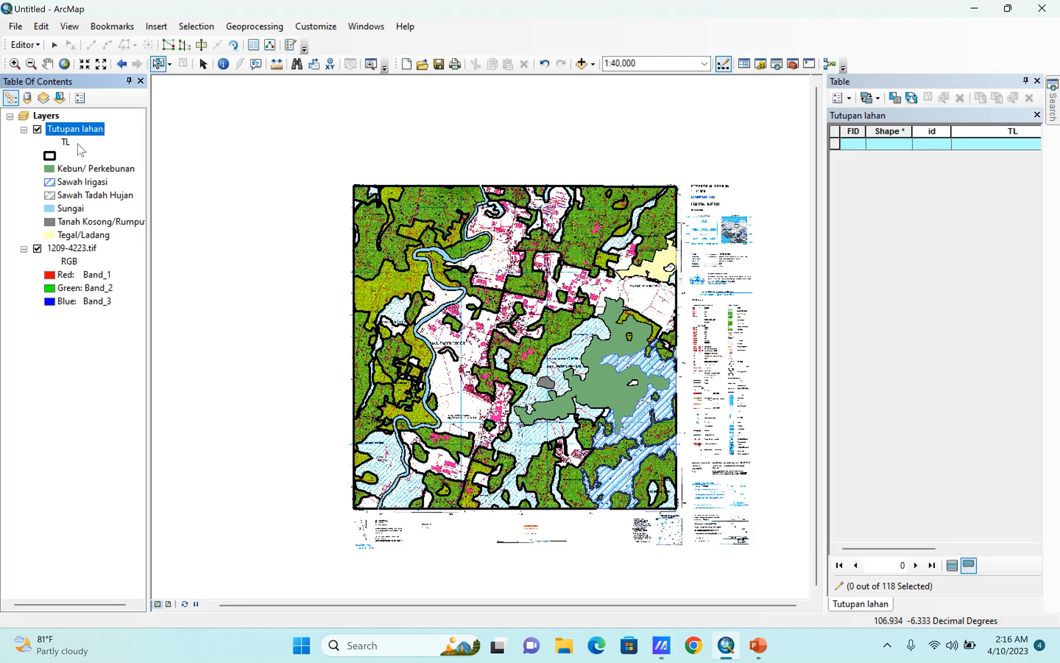
pyautogui.scroll(2, 652, 363)
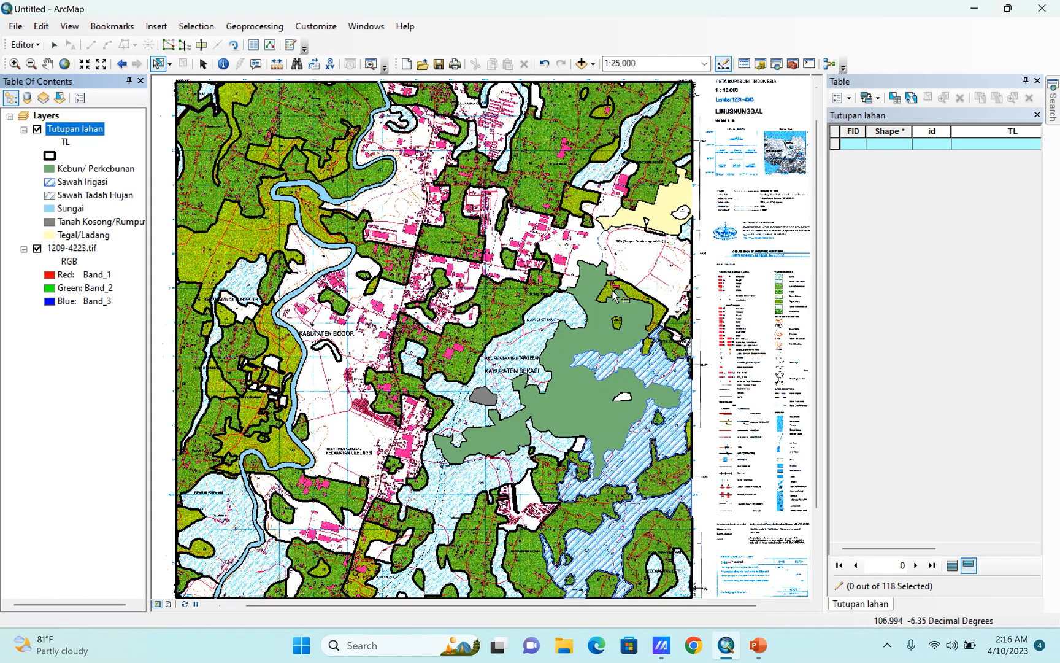
pyautogui.scroll(-3, 611, 293)
pyautogui.scroll(2, 621, 353)
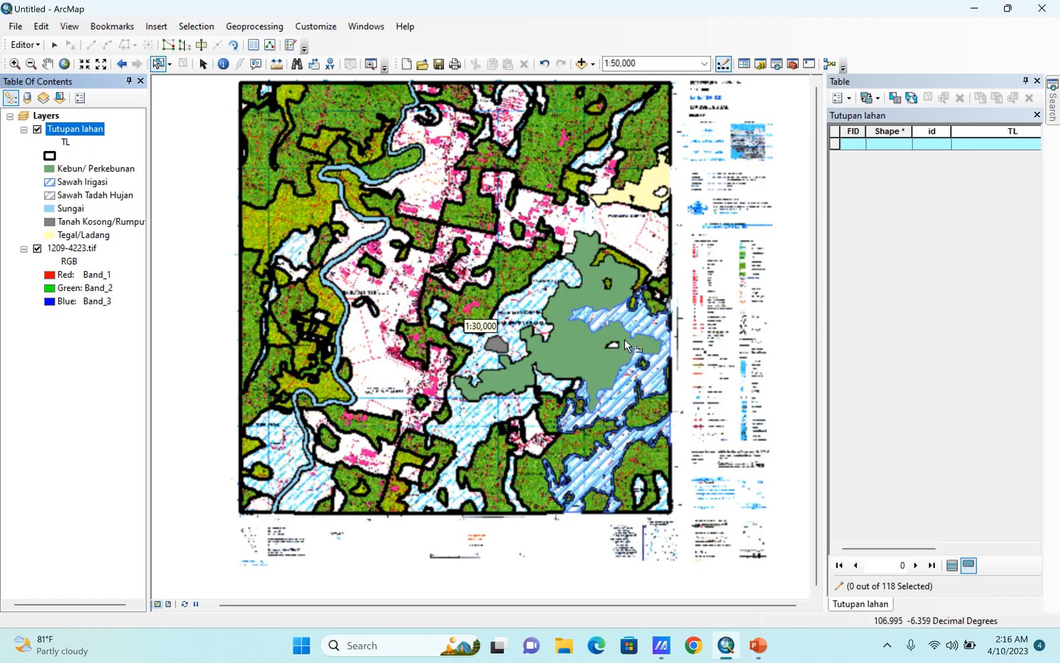
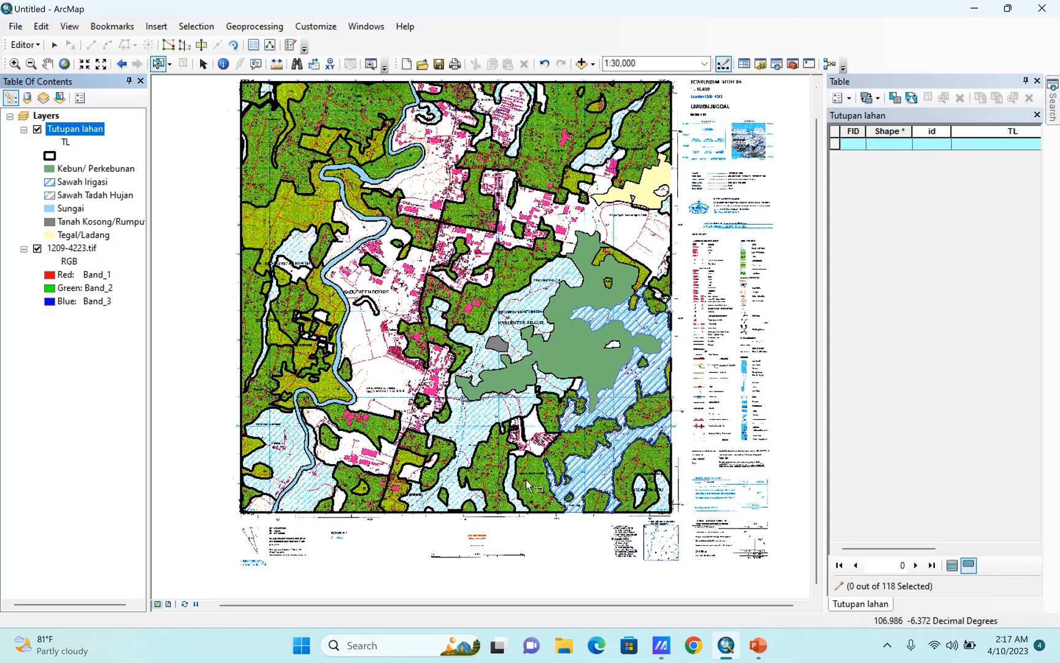
# Select the unlabeled dark-green polygons from Desa Pasirangin northwest to the built-up strip between Kabupaten Bogor and Kabupaten Bekasi.
pyautogui.click(535, 497)
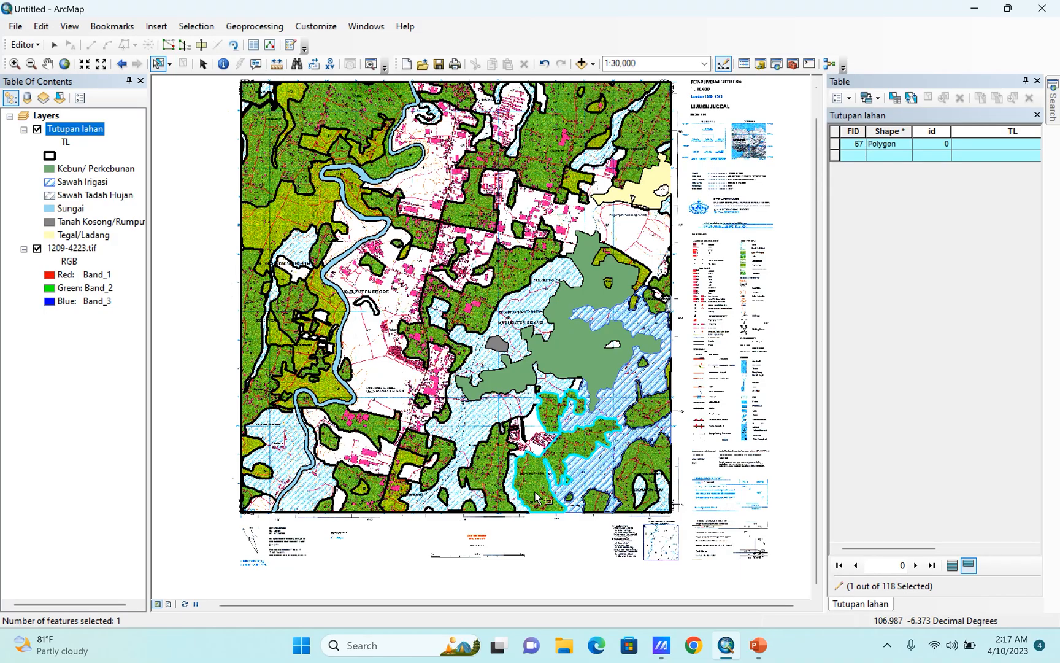
pyautogui.scroll(1, 536, 497)
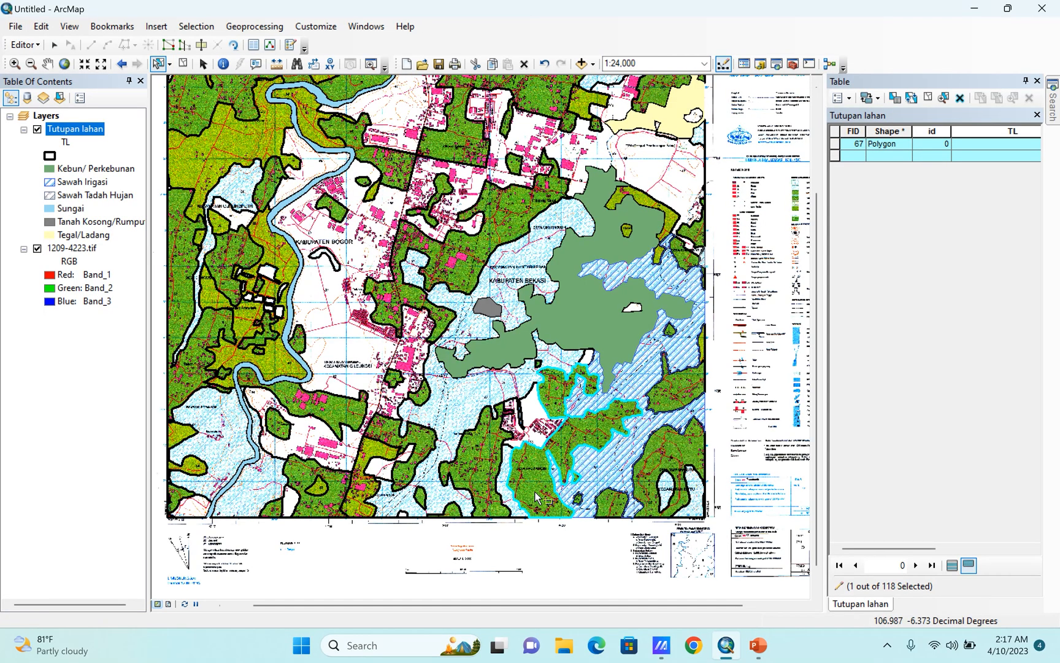
pyautogui.keyDown('shift'); pyautogui.click(481, 465); pyautogui.keyUp('shift')
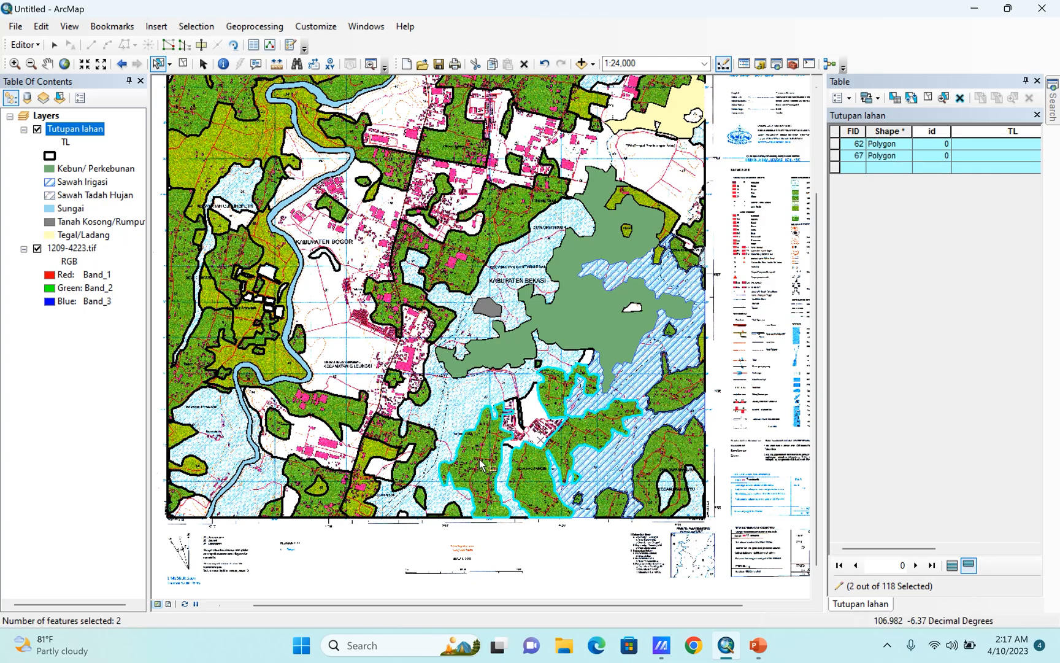
pyautogui.keyDown('shift'); pyautogui.click(424, 442); pyautogui.keyUp('shift')
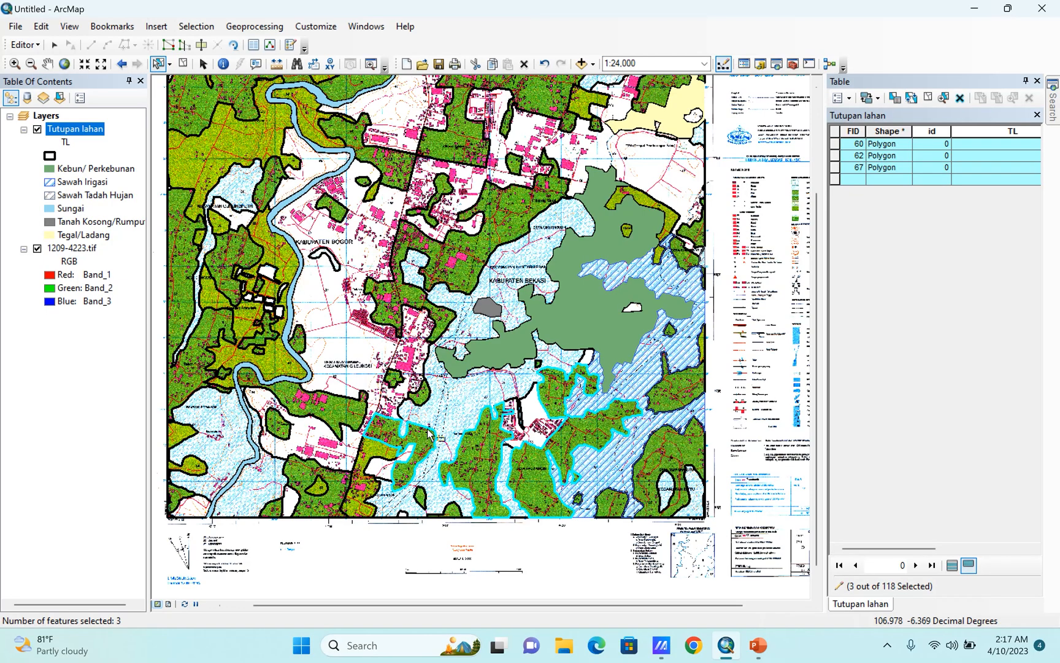
pyautogui.keyDown('shift'); pyautogui.click(425, 403); pyautogui.keyUp('shift')
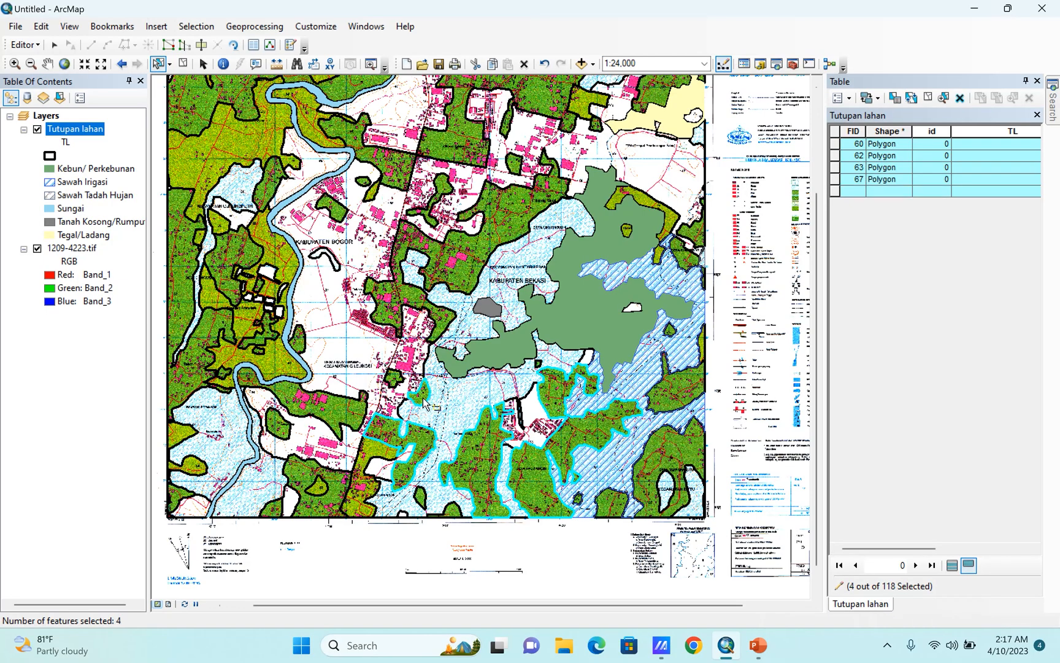
pyautogui.keyDown('shift'); pyautogui.click(436, 325); pyautogui.keyUp('shift')
pyautogui.keyDown('shift'); pyautogui.click(394, 377); pyautogui.keyUp('shift')
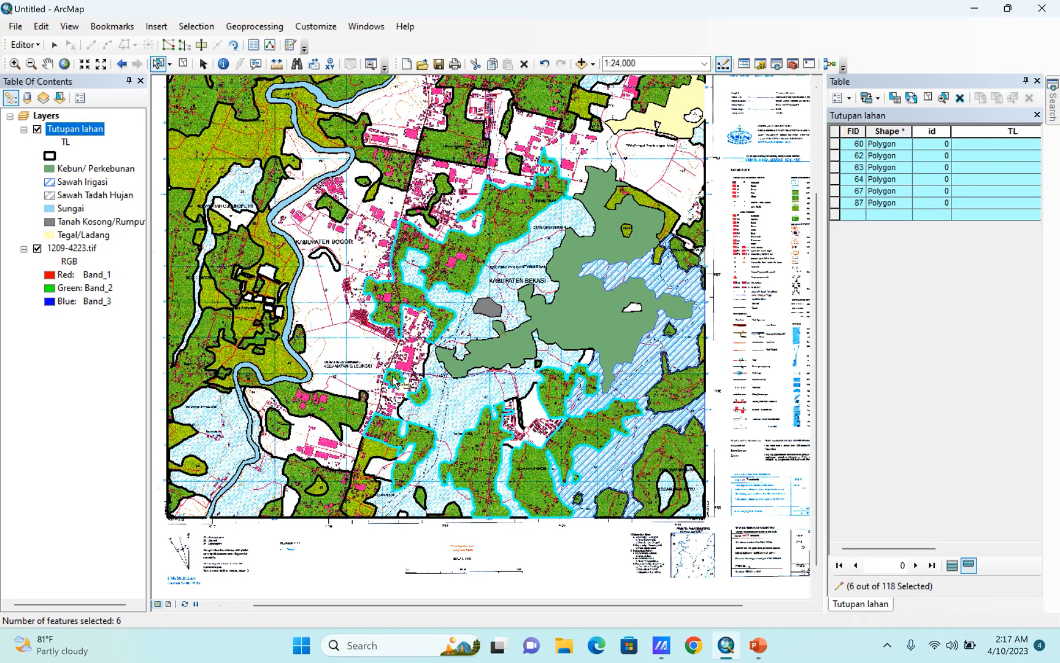
# Add the small dark-green polygons along the map's southern edge, on both sides of Desa Pasirangin, to the selection.
pyautogui.scroll(4, 410, 461)
pyautogui.keyDown('shift'); pyautogui.click(410, 460); pyautogui.keyUp('shift')
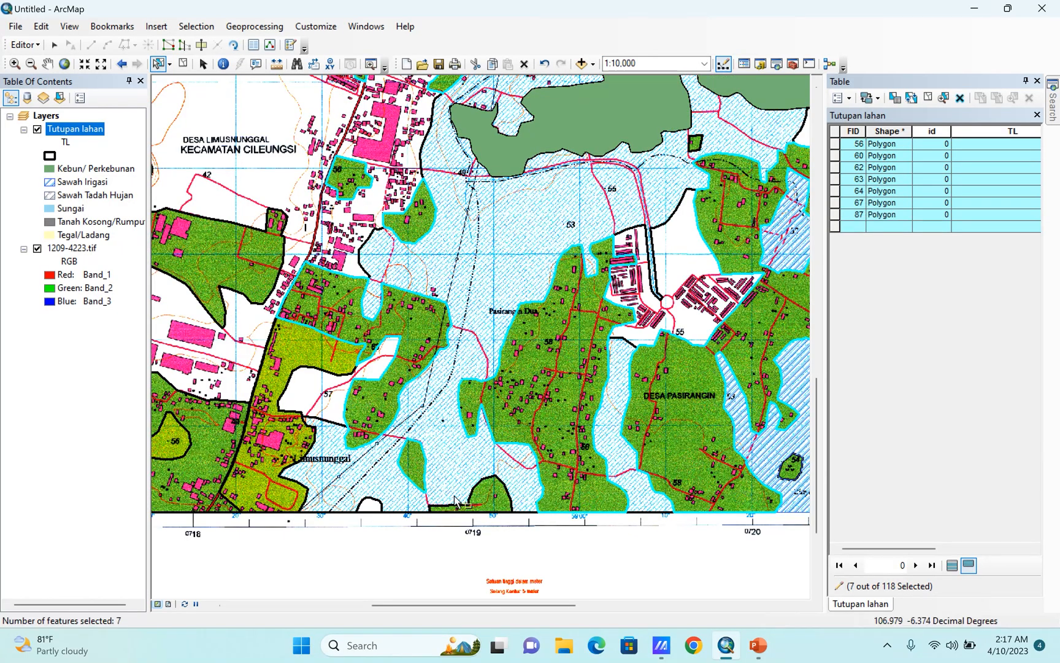
pyautogui.keyDown('shift'); pyautogui.click(491, 498); pyautogui.keyUp('shift')
pyautogui.keyDown('shift'); pyautogui.click(796, 477); pyautogui.keyUp('shift')
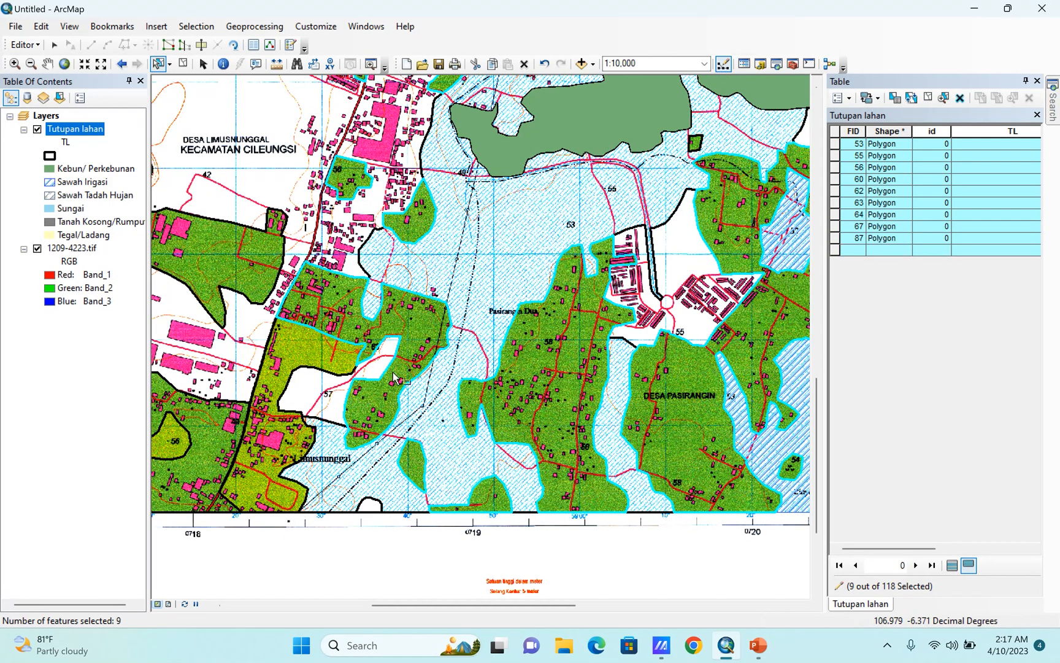
# Add the dark-green polygons in the map's southeast corner around Kecamatan Setu to the selection, including the small patch farther north.
pyautogui.scroll(-4, 311, 348)
pyautogui.scroll(2, 548, 403)
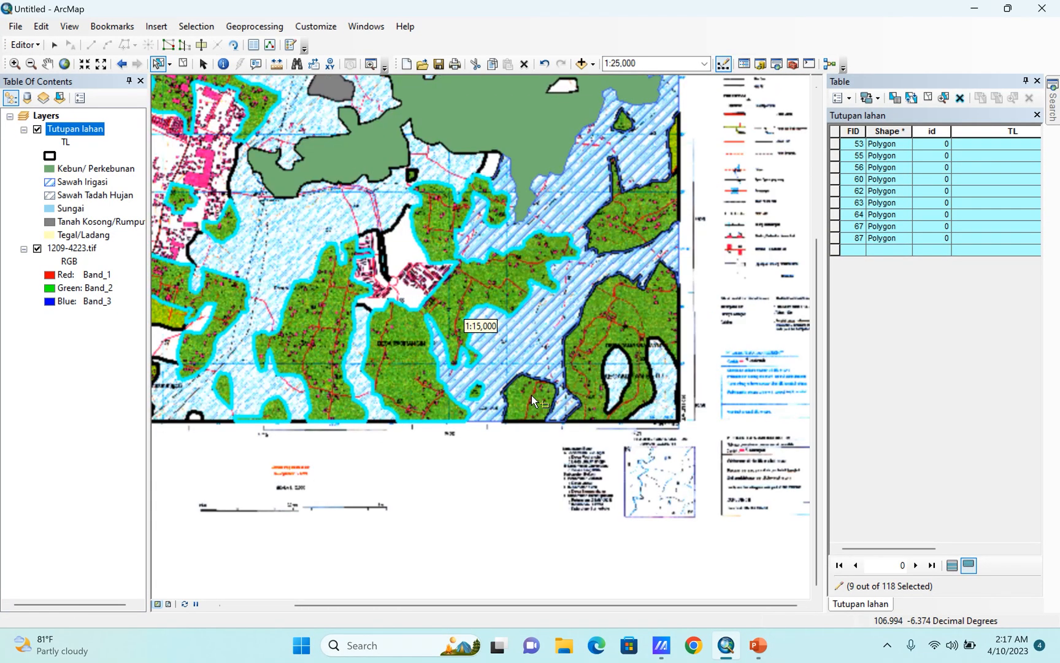
pyautogui.keyDown('shift'); pyautogui.click(529, 400); pyautogui.keyUp('shift')
pyautogui.keyDown('shift'); pyautogui.click(616, 248); pyautogui.keyUp('shift')
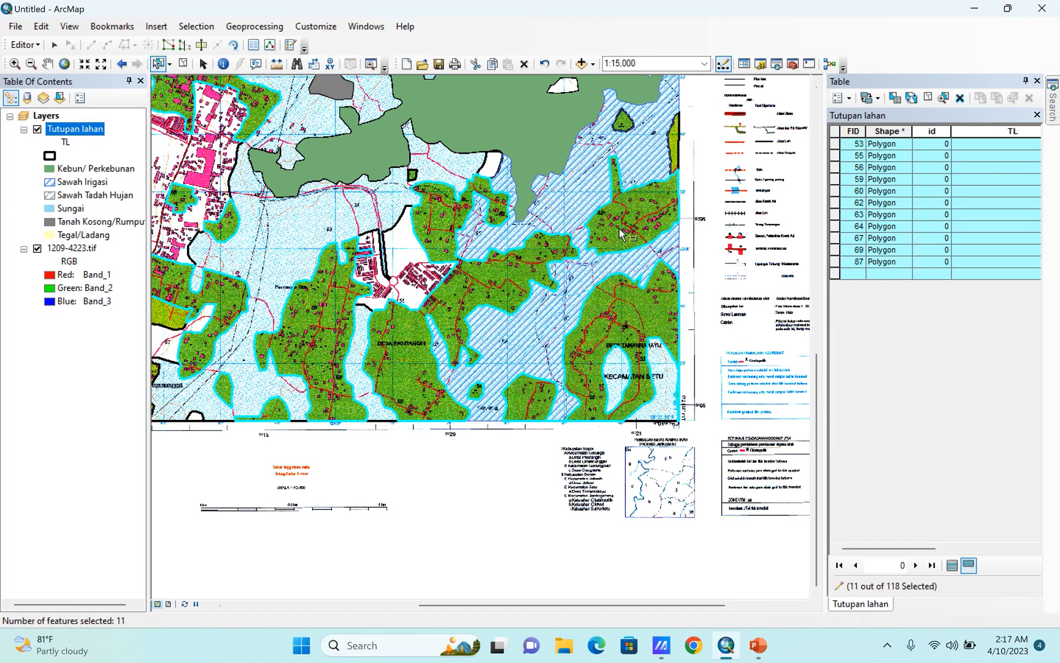
pyautogui.keyDown('shift'); pyautogui.click(621, 128); pyautogui.keyUp('shift')
# Add the dark-green polygons in the map's southwest part, from Limusnunggal and Lengkong to the western edge, to the selection.
pyautogui.scroll(-5, 730, 463)
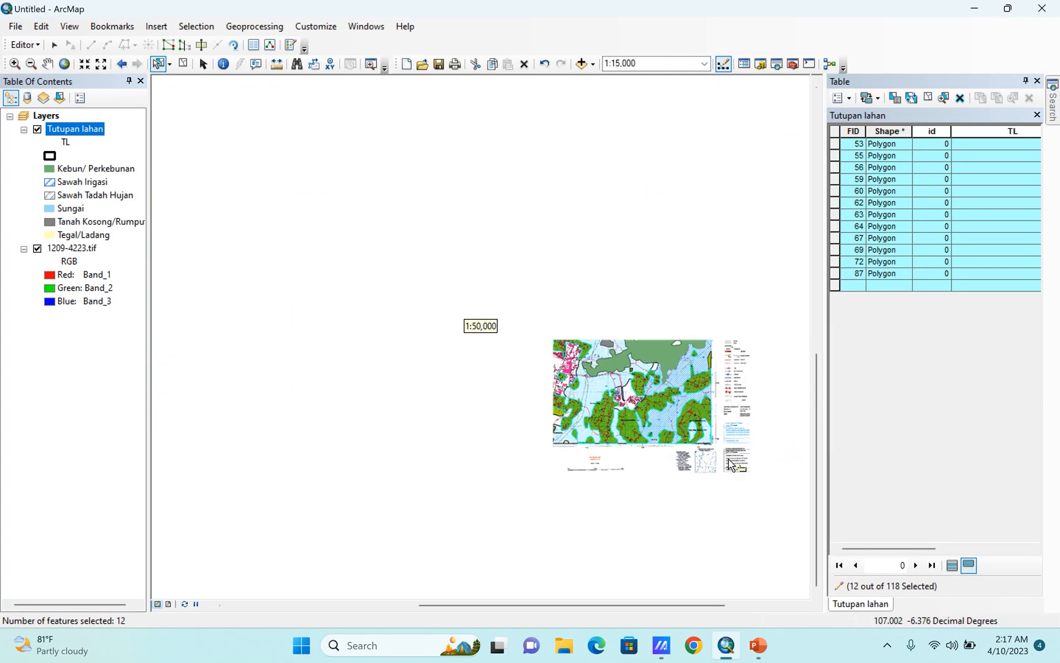
pyautogui.scroll(4, 614, 459)
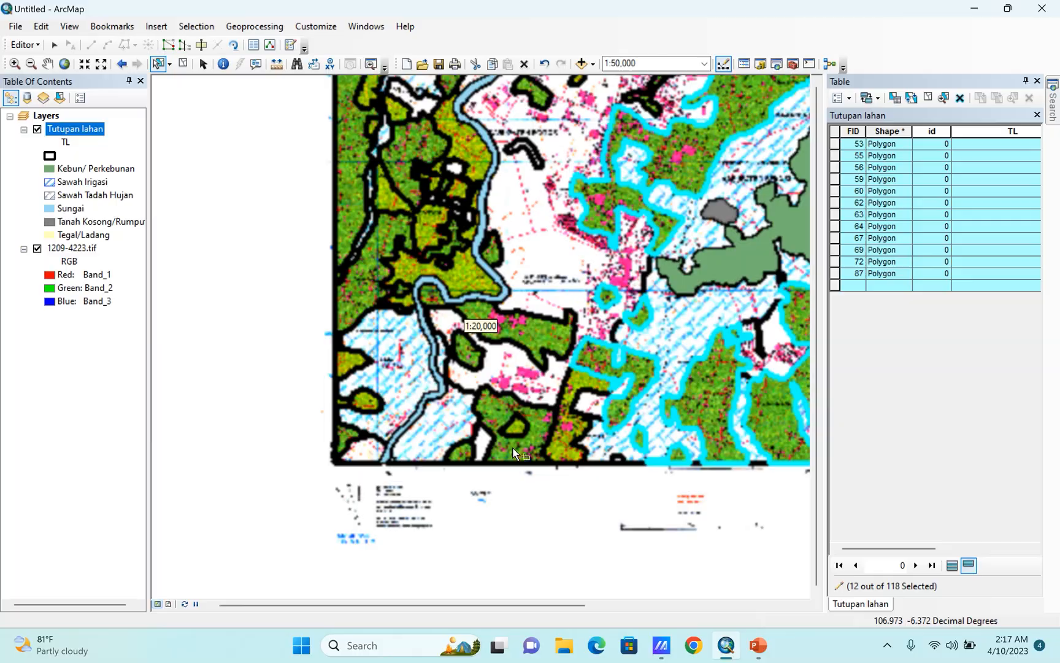
pyautogui.keyDown('shift'); pyautogui.click(514, 452); pyautogui.keyUp('shift')
pyautogui.keyDown('shift'); pyautogui.click(460, 462); pyautogui.keyUp('shift')
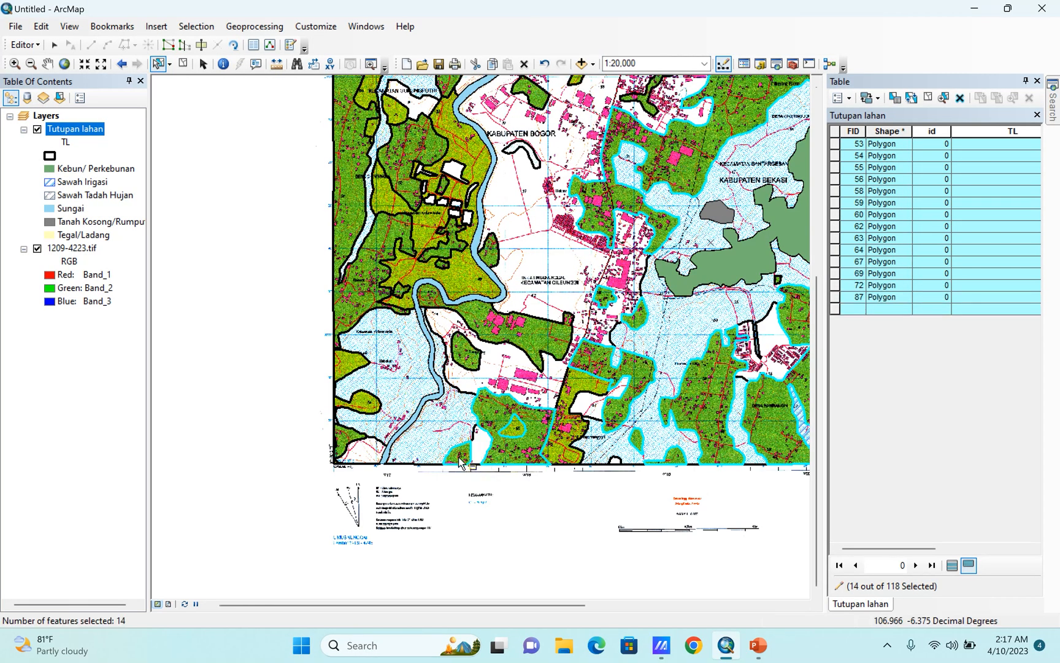
pyautogui.keyDown('shift'); pyautogui.click(470, 363); pyautogui.keyUp('shift')
pyautogui.keyDown('shift'); pyautogui.click(429, 369); pyautogui.keyUp('shift')
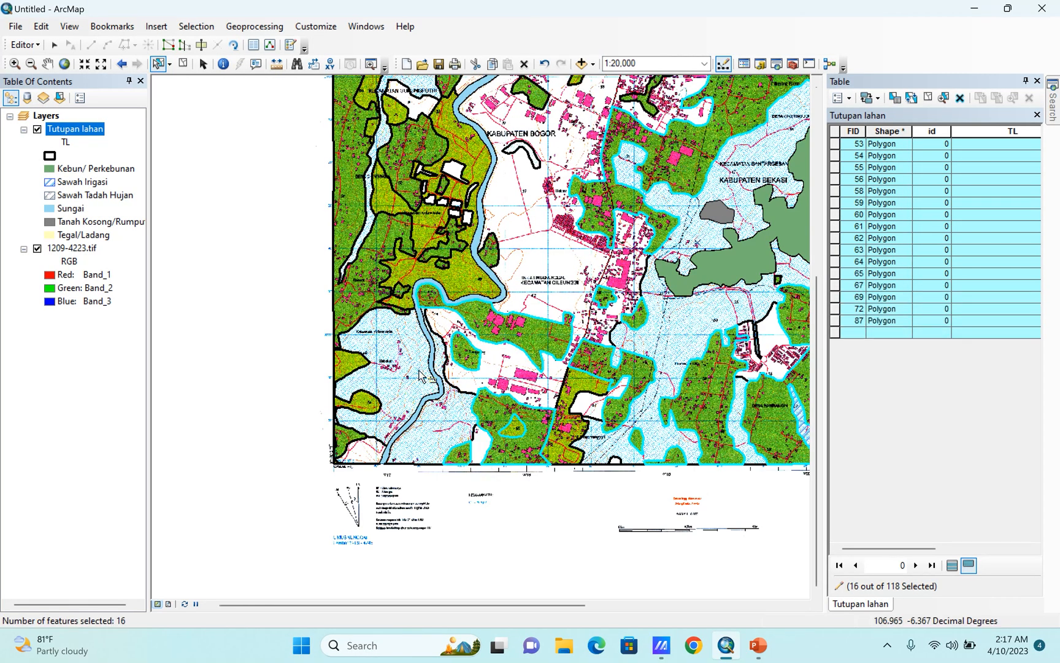
pyautogui.keyDown('shift'); pyautogui.click(339, 441); pyautogui.keyUp('shift')
pyautogui.keyDown('shift'); pyautogui.click(371, 292); pyautogui.keyUp('shift')
# Add the dark-green patches east of Bakom and on both sides of the river bend to the selection.
pyautogui.scroll(3, 405, 277)
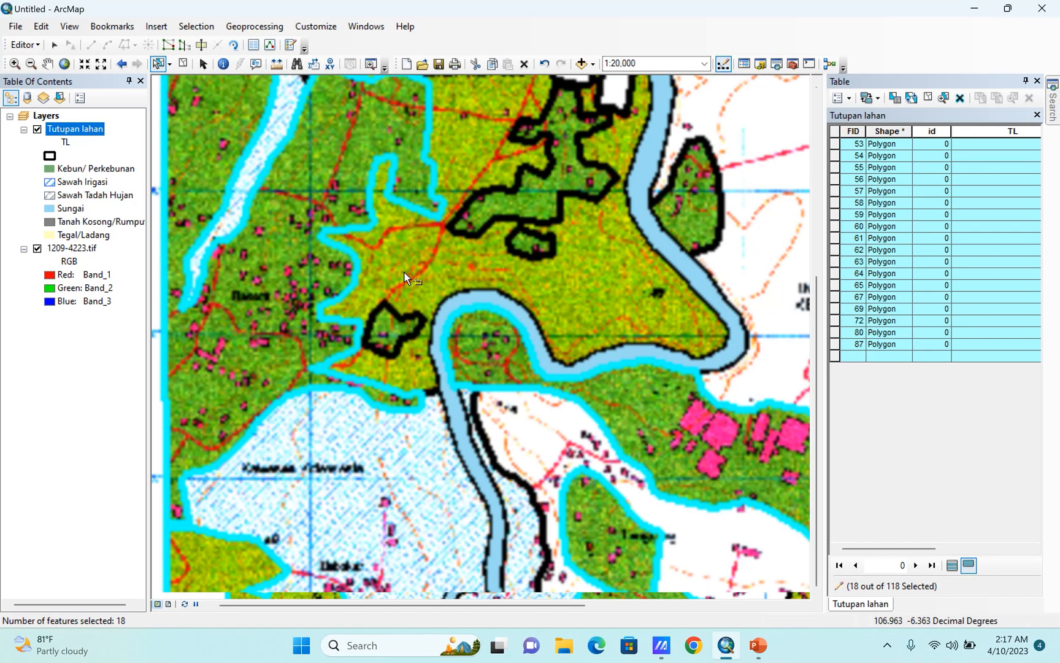
pyautogui.keyDown('shift'); pyautogui.click(391, 331); pyautogui.keyUp('shift')
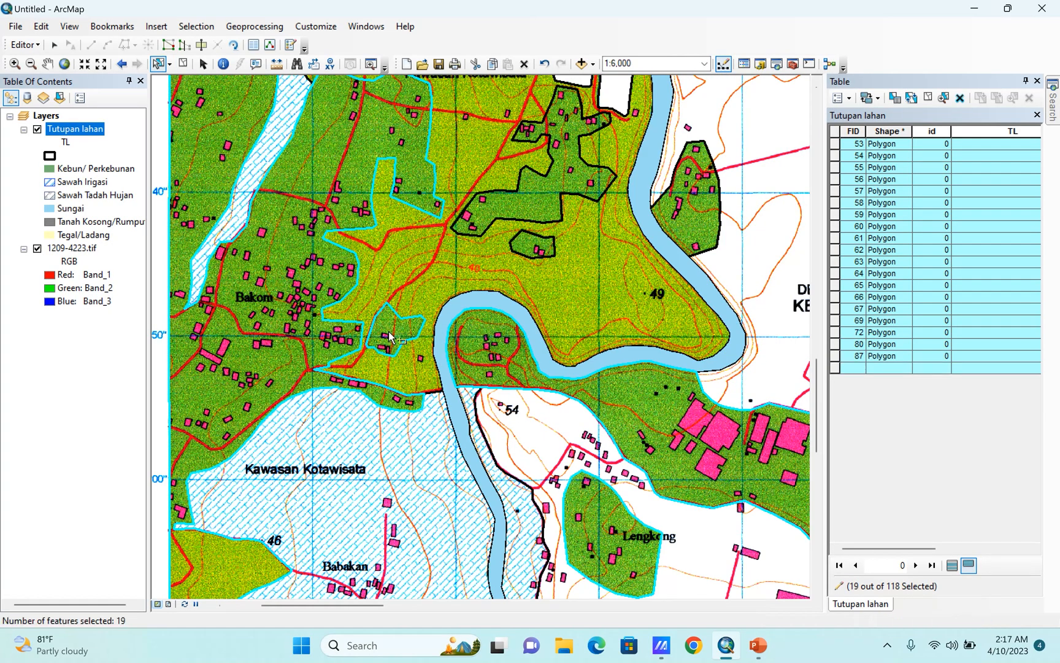
pyautogui.keyDown('shift'); pyautogui.click(480, 354); pyautogui.keyUp('shift')
pyautogui.keyDown('shift'); pyautogui.click(481, 350); pyautogui.keyUp('shift')
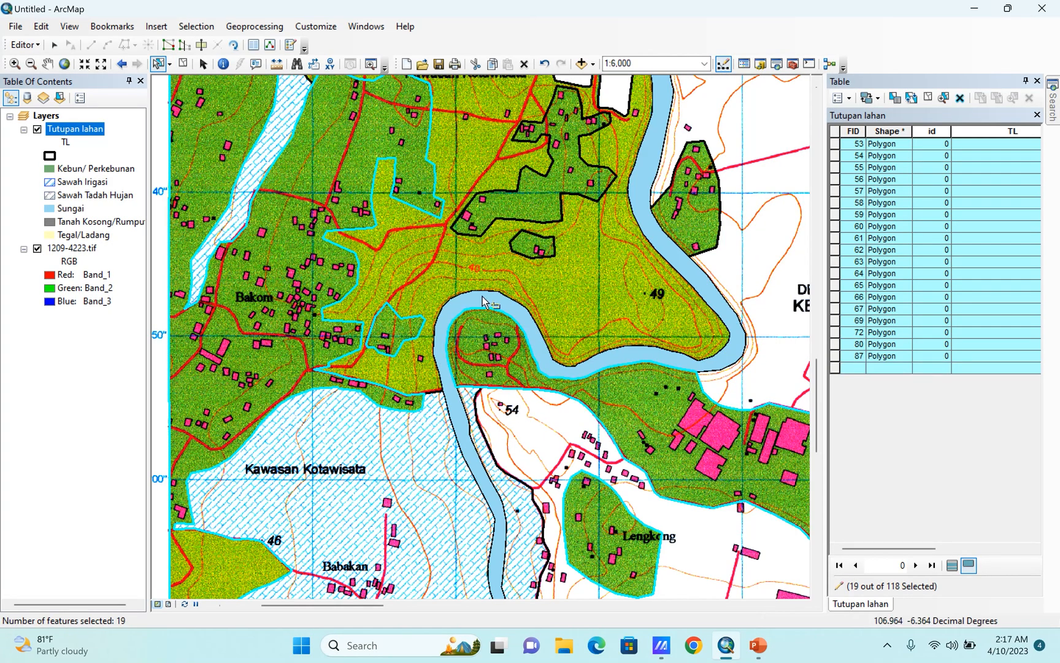
pyautogui.keyDown('shift'); pyautogui.click(489, 223); pyautogui.keyUp('shift')
pyautogui.keyDown('shift'); pyautogui.click(525, 248); pyautogui.keyUp('shift')
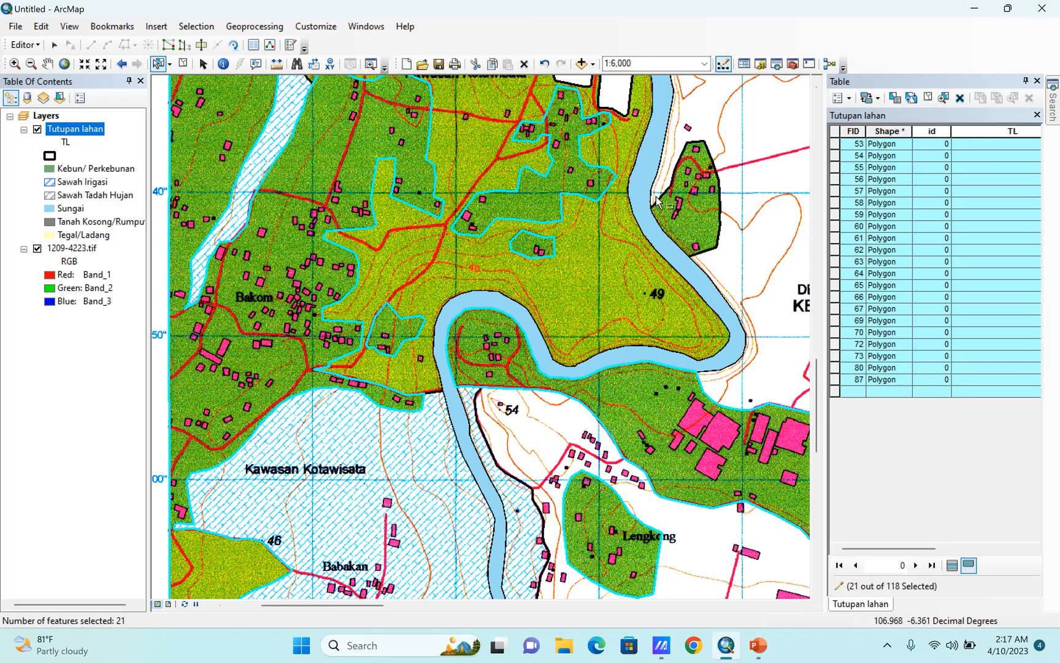
pyautogui.keyDown('shift'); pyautogui.click(689, 219); pyautogui.keyUp('shift')
# Add the dark-green polygons around Kecamatan Gunungputri and across the river north of the Kabupaten Bogor label to the selection.
pyautogui.scroll(4, 510, 546)
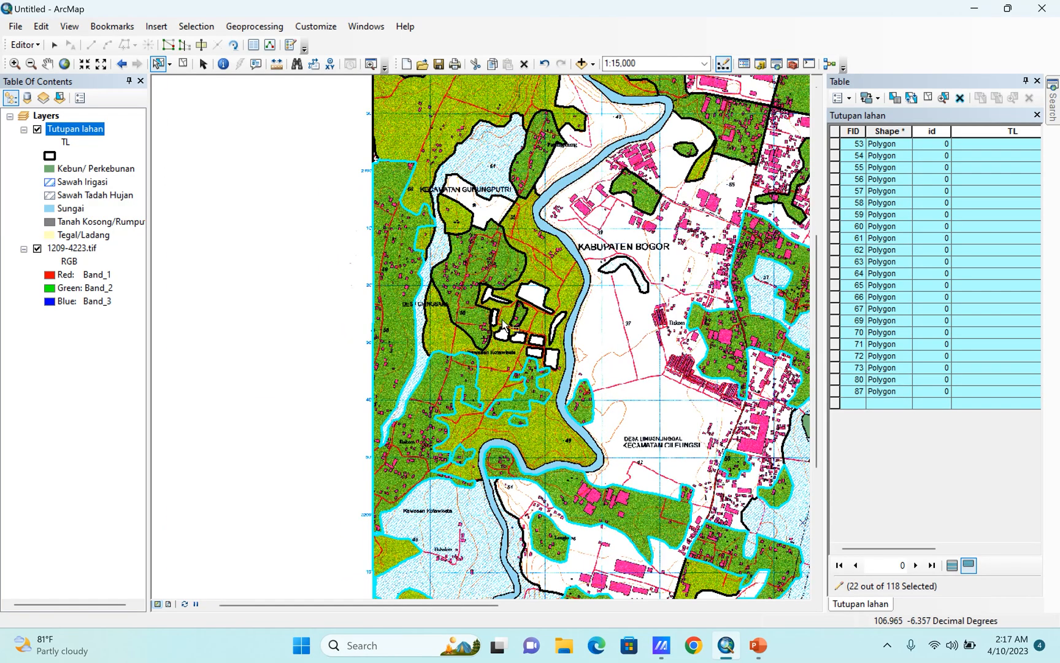
pyautogui.keyDown('shift'); pyautogui.click(472, 302); pyautogui.keyUp('shift')
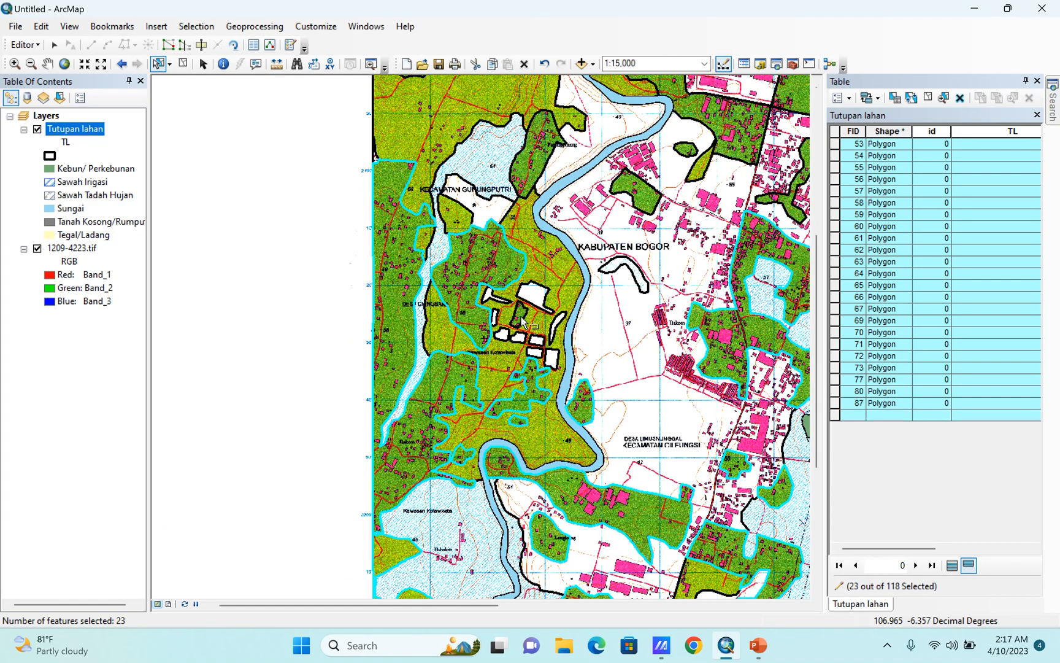
pyautogui.keyDown('shift'); pyautogui.click(521, 318); pyautogui.keyUp('shift')
pyautogui.keyDown('shift'); pyautogui.click(640, 197); pyautogui.keyUp('shift')
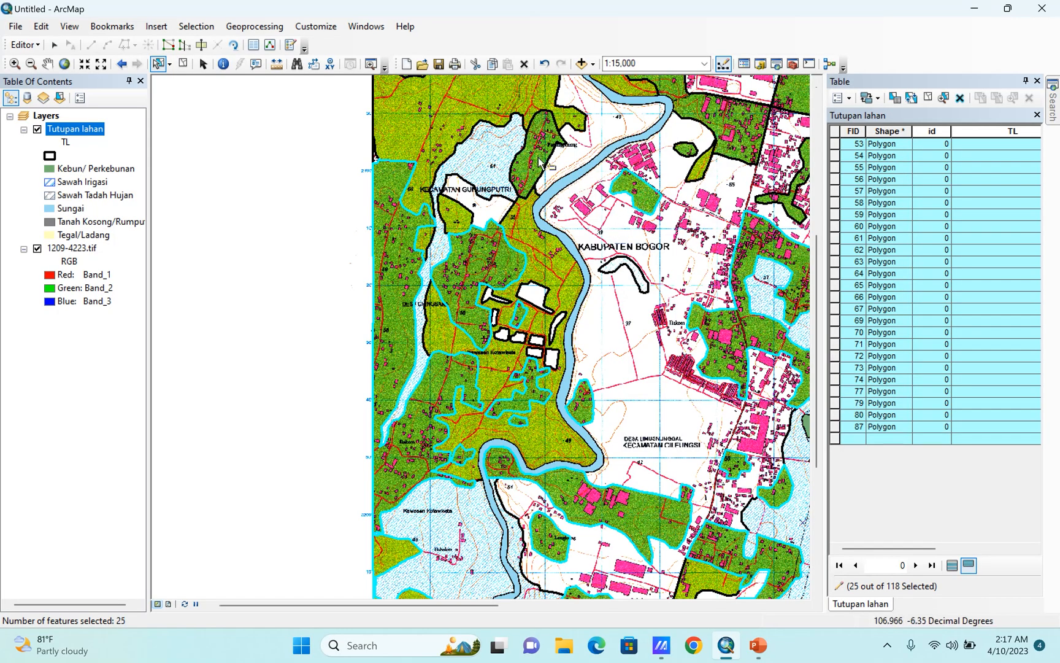
pyautogui.keyDown('shift'); pyautogui.click(540, 158); pyautogui.keyUp('shift')
pyautogui.keyDown('shift'); pyautogui.click(687, 153); pyautogui.keyUp('shift')
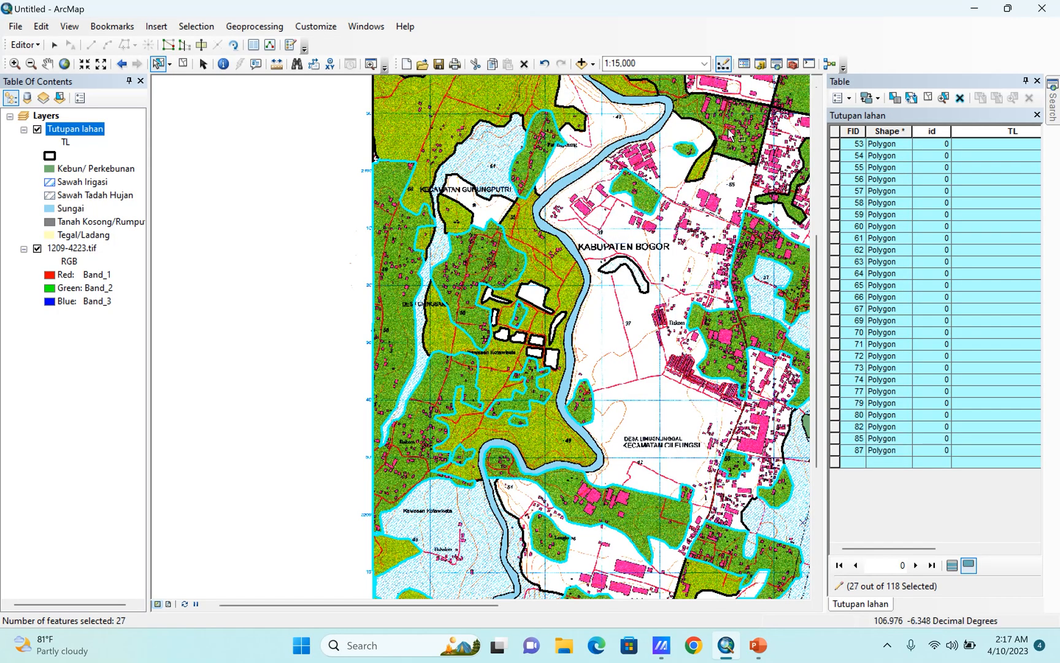
pyautogui.keyDown('shift'); pyautogui.click(732, 132); pyautogui.keyUp('shift')
# Add the dark-green polygons in the map's northwest and along its north-central edge to the selection.
pyautogui.scroll(4, 513, 508)
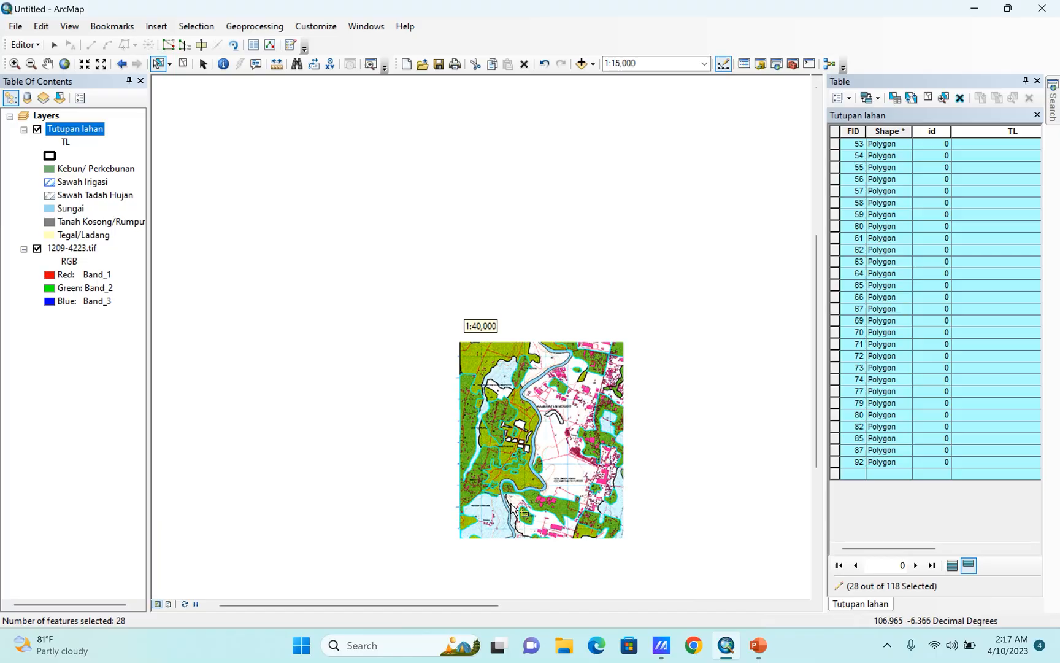
pyautogui.scroll(-4, 537, 441)
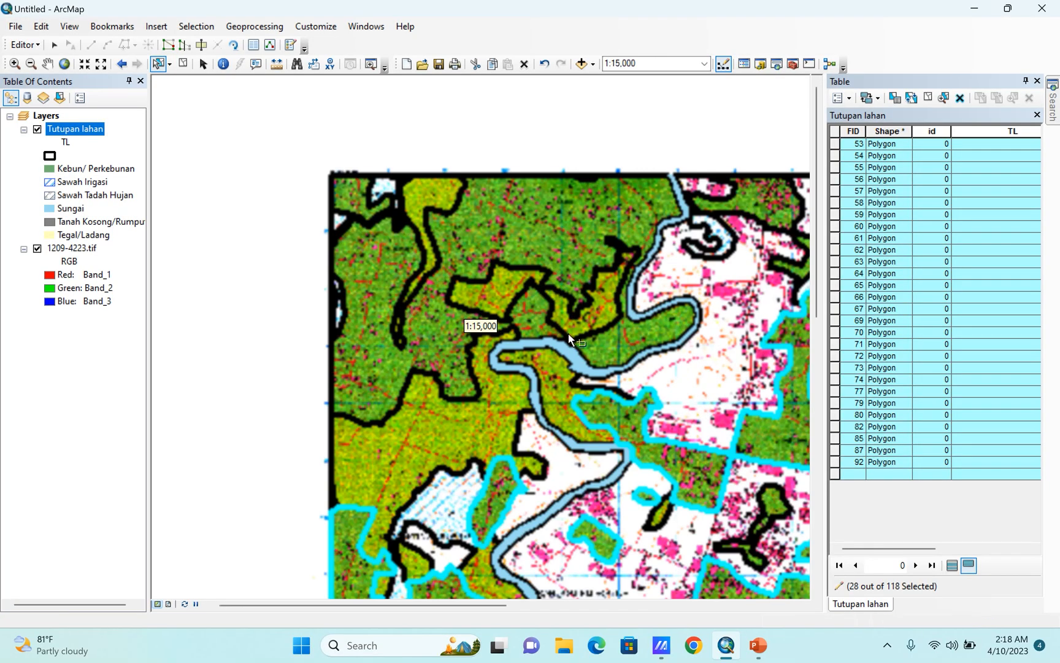
pyautogui.keyDown('shift'); pyautogui.click(600, 342); pyautogui.keyUp('shift')
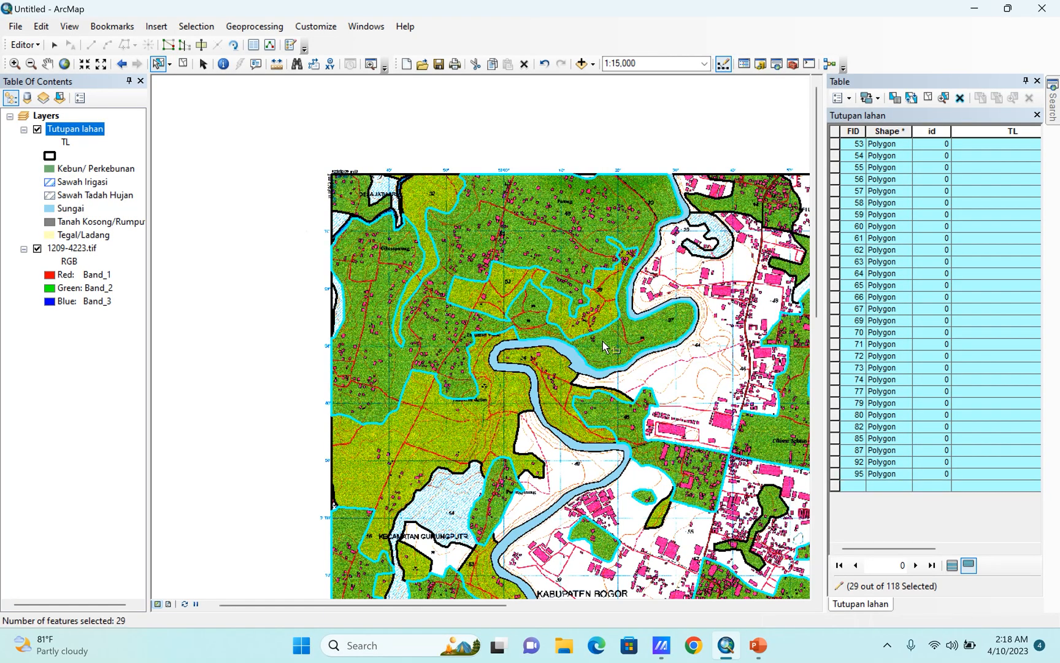
pyautogui.keyDown('shift'); pyautogui.click(346, 201); pyautogui.keyUp('shift')
pyautogui.scroll(2, 234, 295)
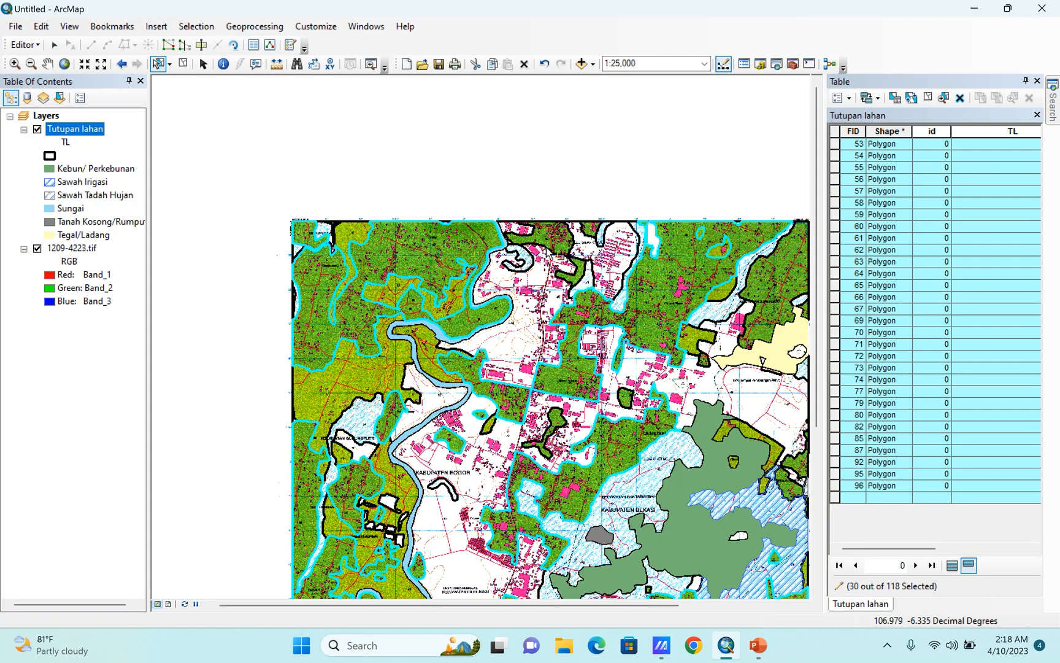
pyautogui.keyDown('shift'); pyautogui.click(554, 243); pyautogui.keyUp('shift')
pyautogui.keyDown('shift'); pyautogui.click(574, 279); pyautogui.keyUp('shift')
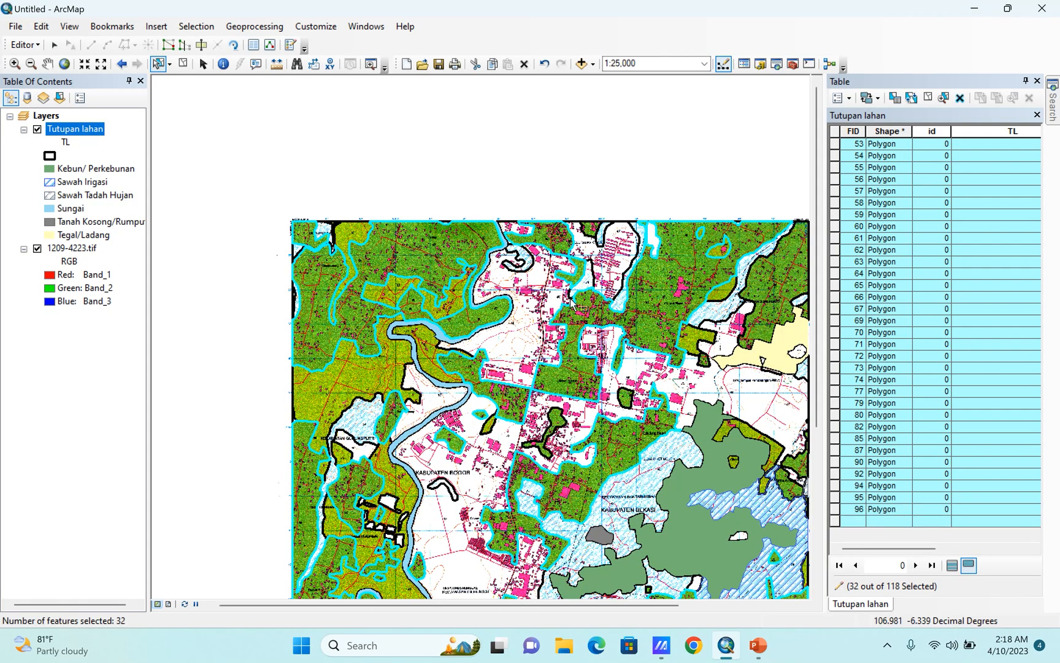
# Add the small isolated dark-green polygons in the central built-up area north and west of Ciketing Barat to the selection.
pyautogui.scroll(-2, 478, 306)
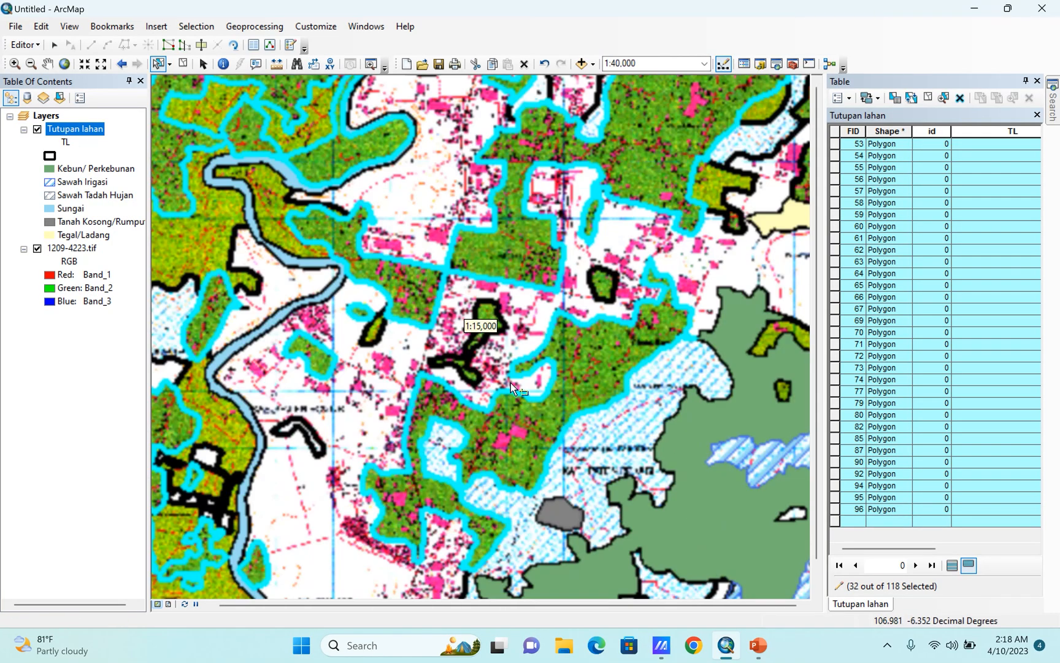
pyautogui.keyDown('shift'); pyautogui.click(488, 325); pyautogui.keyUp('shift')
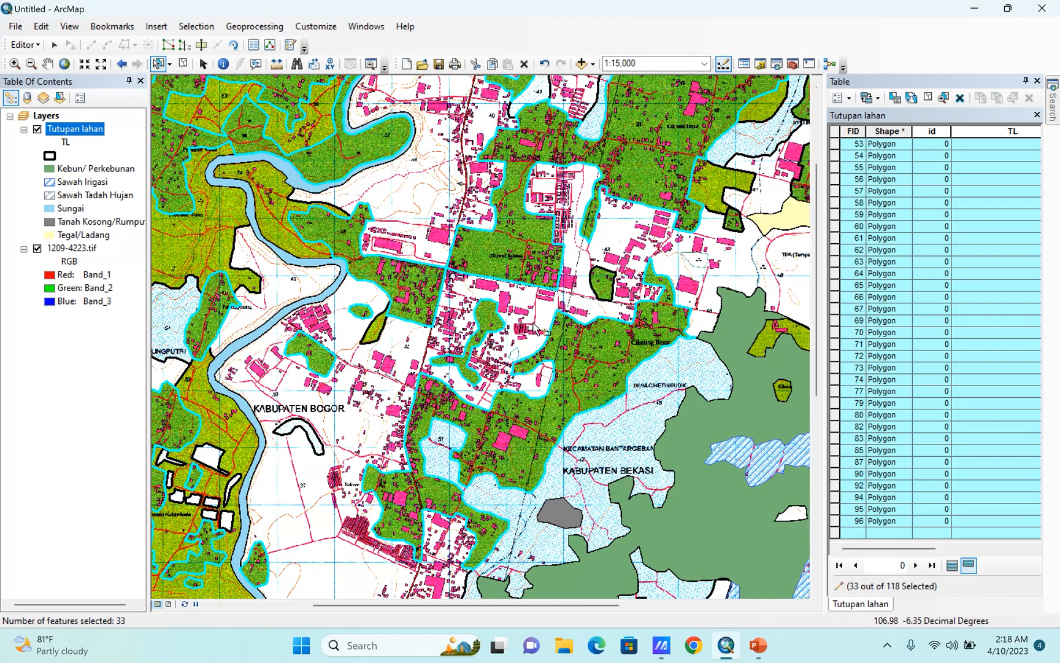
pyautogui.keyDown('shift'); pyautogui.click(598, 290); pyautogui.keyUp('shift')
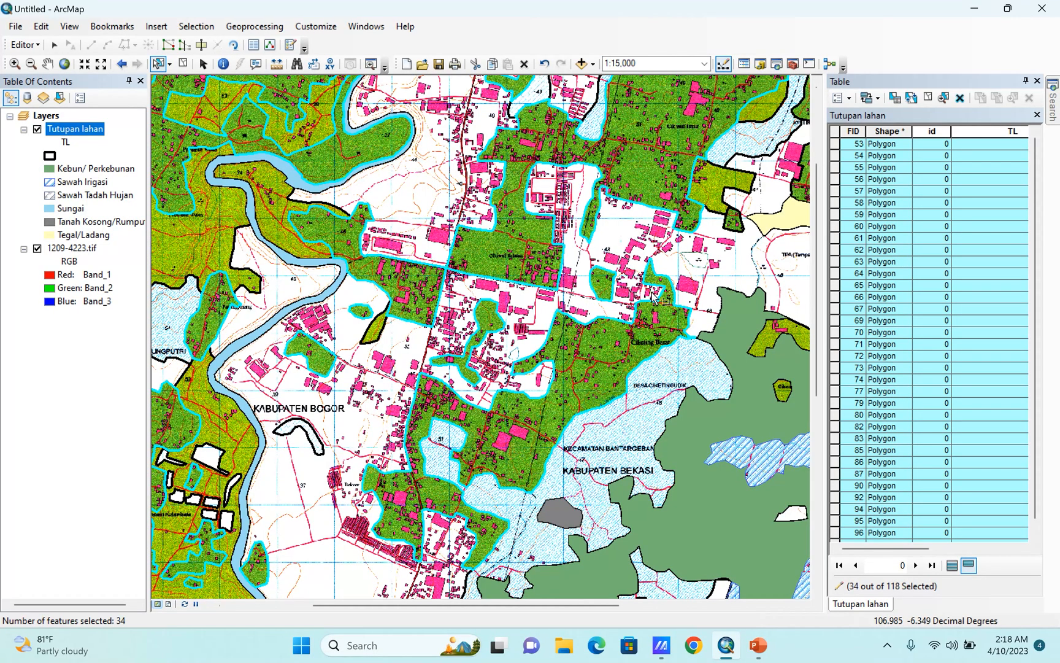
pyautogui.keyDown('shift'); pyautogui.click(733, 226); pyautogui.keyUp('shift')
# Add the dark-green polygons around Desa Sumurbatu on the eastern edge and beside Kelurahan Sumurbatu to the selection.
pyautogui.scroll(2, 730, 231)
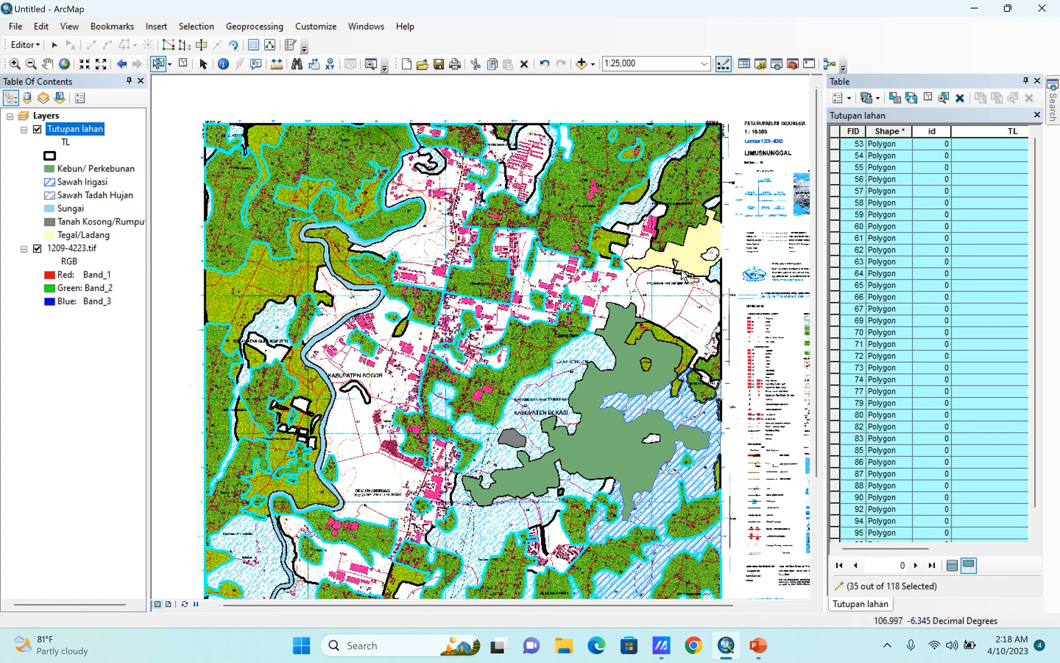
pyautogui.scroll(-5, 743, 437)
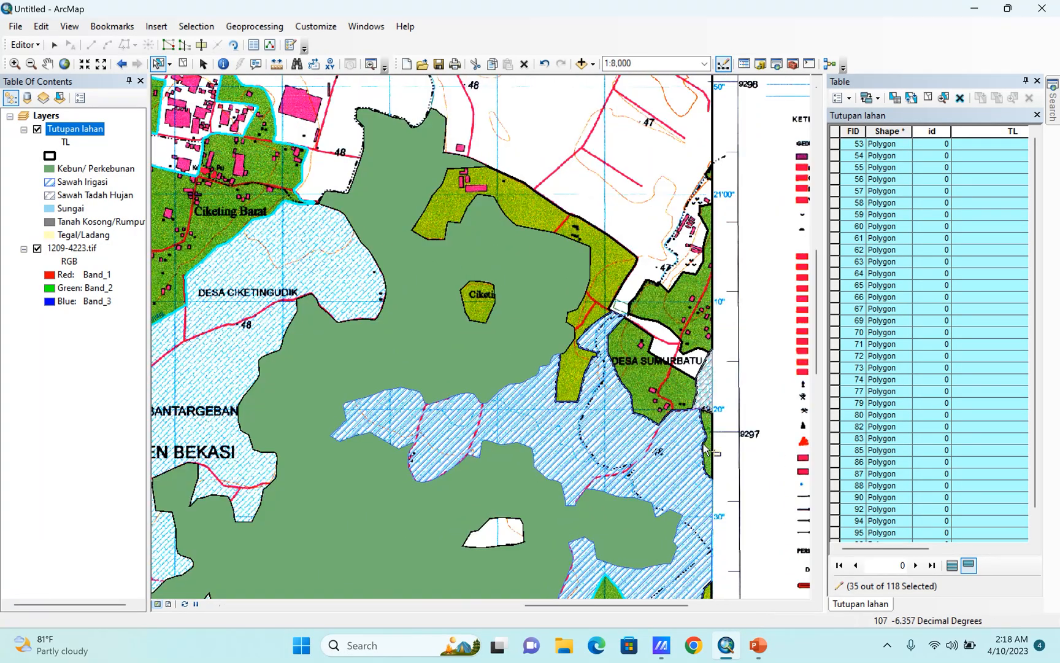
pyautogui.scroll(-5, 718, 444)
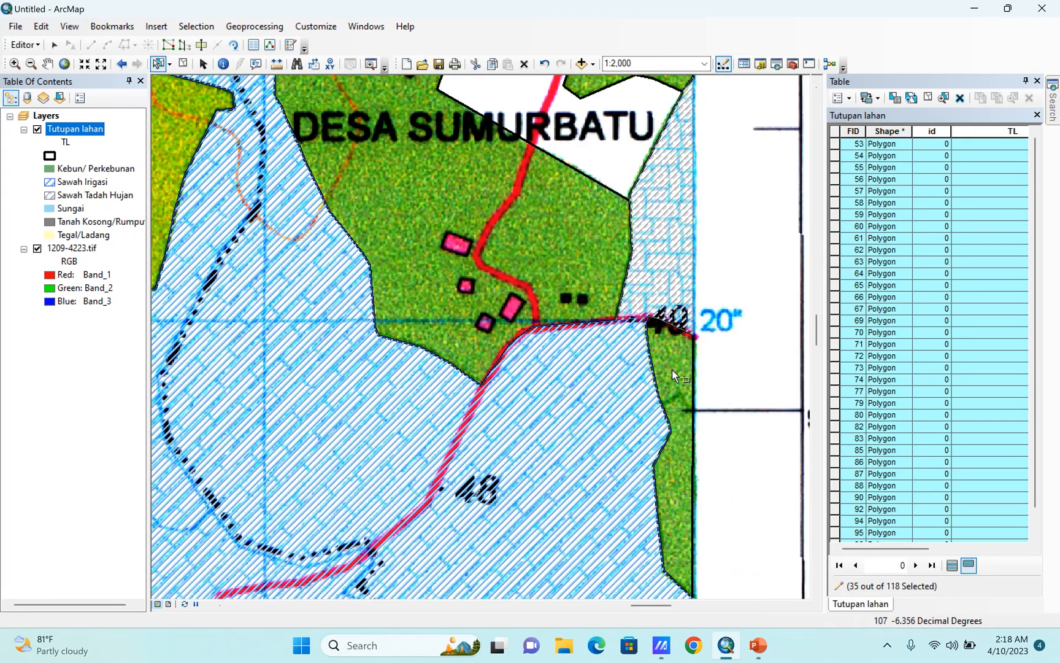
pyautogui.keyDown('shift'); pyautogui.click(672, 369); pyautogui.keyUp('shift')
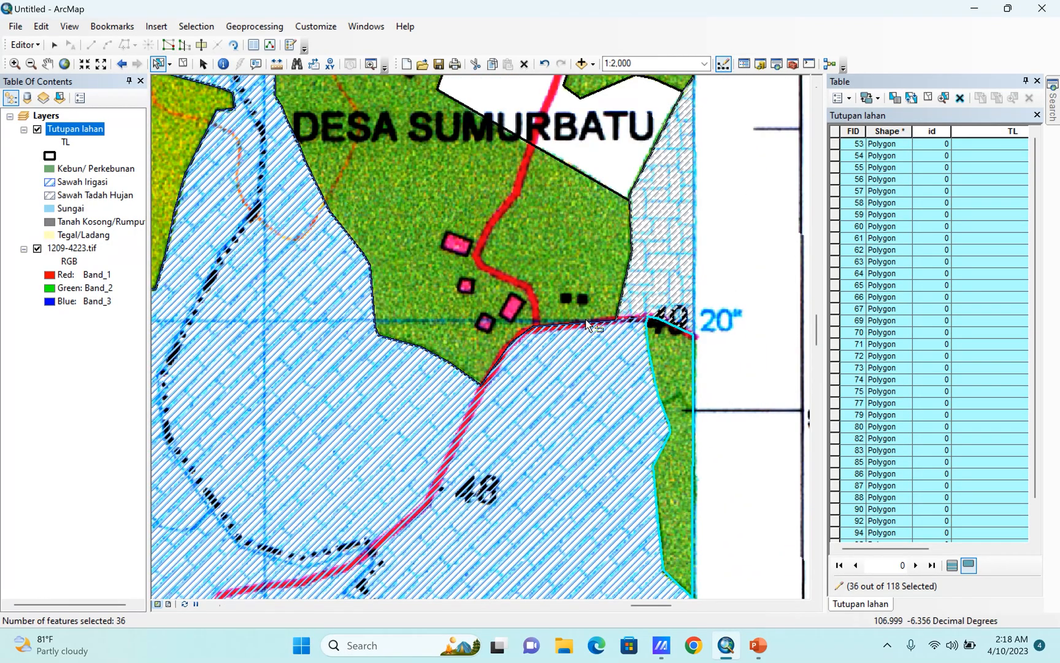
pyautogui.keyDown('shift'); pyautogui.click(586, 319); pyautogui.keyUp('shift')
pyautogui.scroll(1, 576, 507)
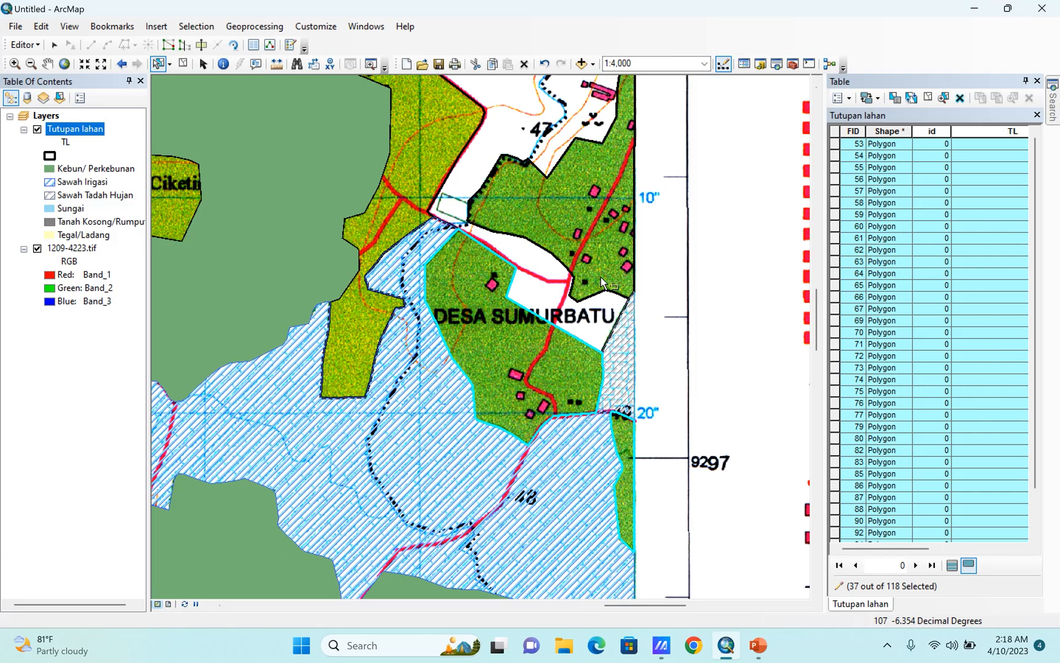
pyautogui.keyDown('shift'); pyautogui.click(606, 294); pyautogui.keyUp('shift')
pyautogui.scroll(2, 598, 554)
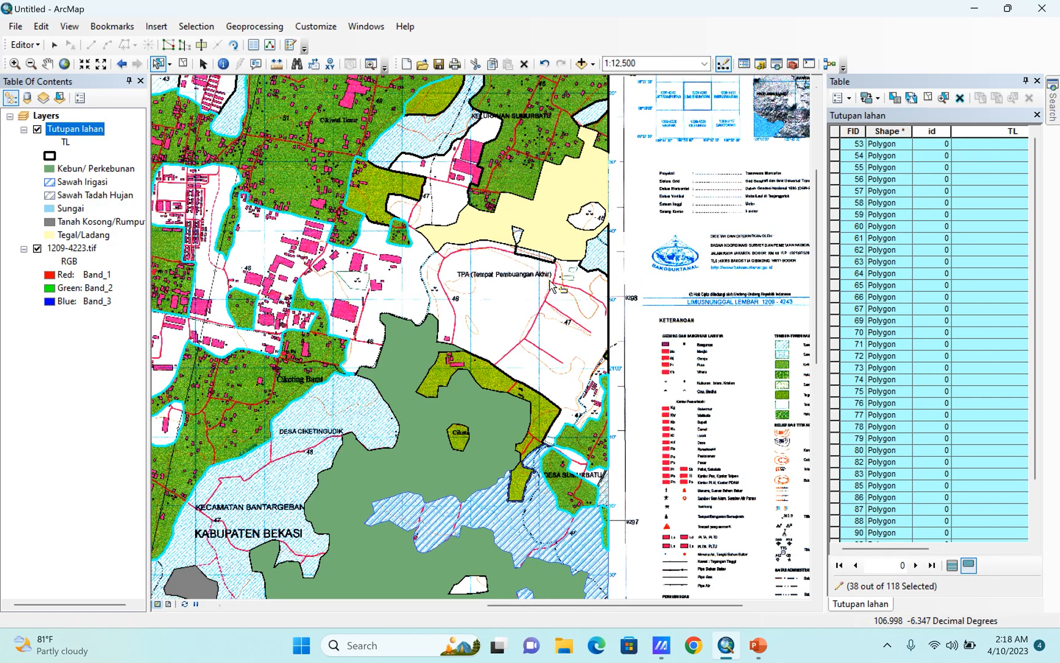
pyautogui.keyDown('shift'); pyautogui.click(514, 168); pyautogui.keyUp('shift')
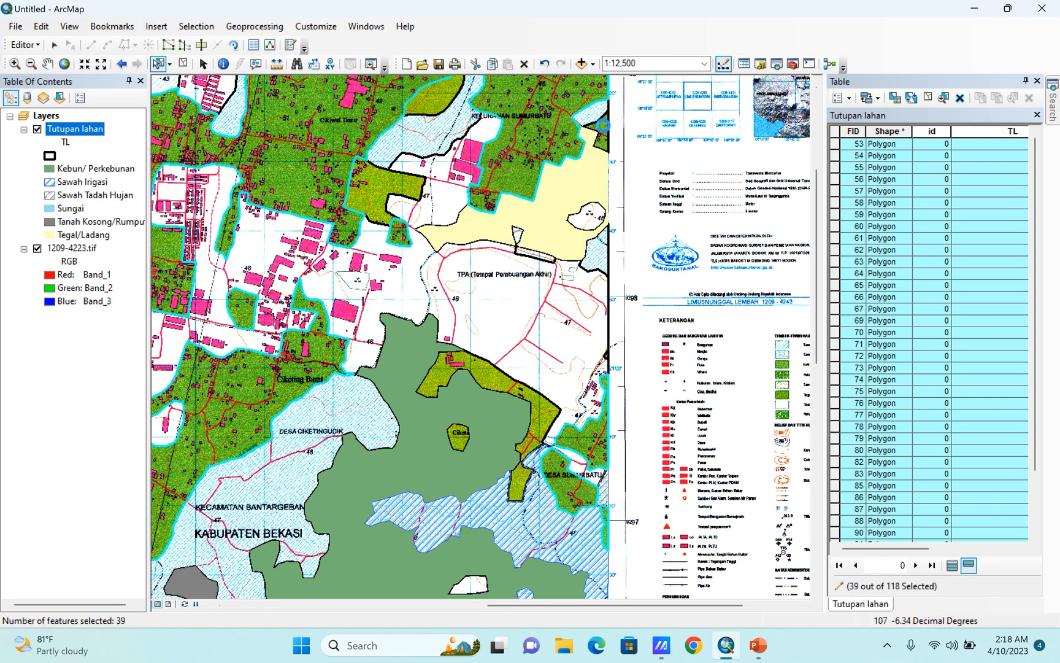
# Add the dark-green polygon east of the Kelurahan Sumurbatu label and the small one on the north-central map edge to the selection.
pyautogui.keyDown('shift'); pyautogui.click(603, 125); pyautogui.keyUp('shift')
pyautogui.scroll(1, 681, 469)
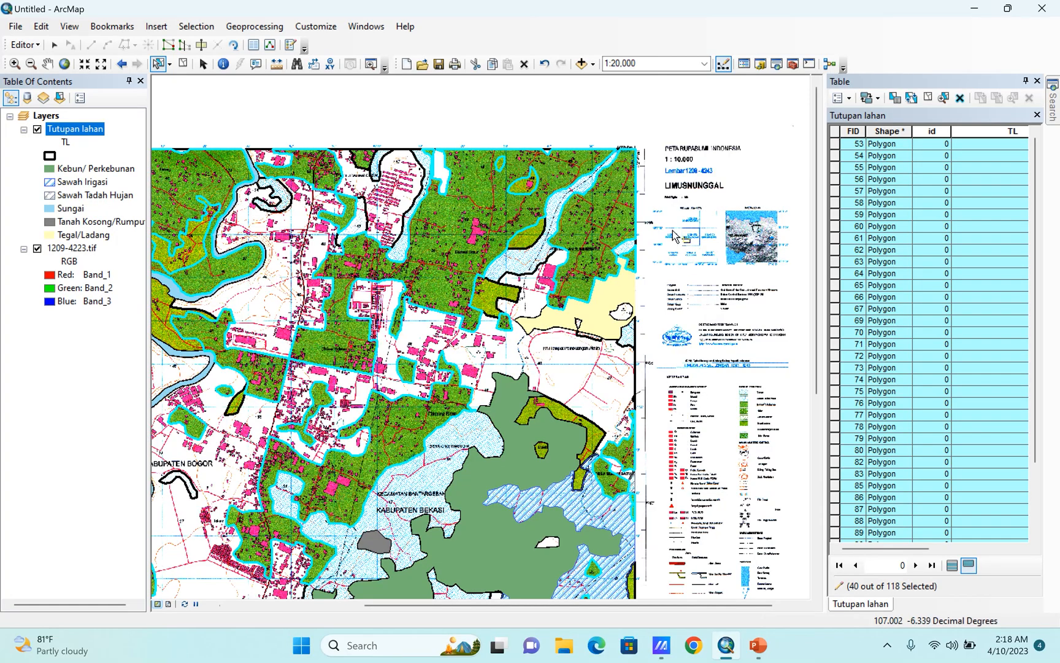
pyautogui.scroll(1, 673, 232)
pyautogui.scroll(-1, 478, 166)
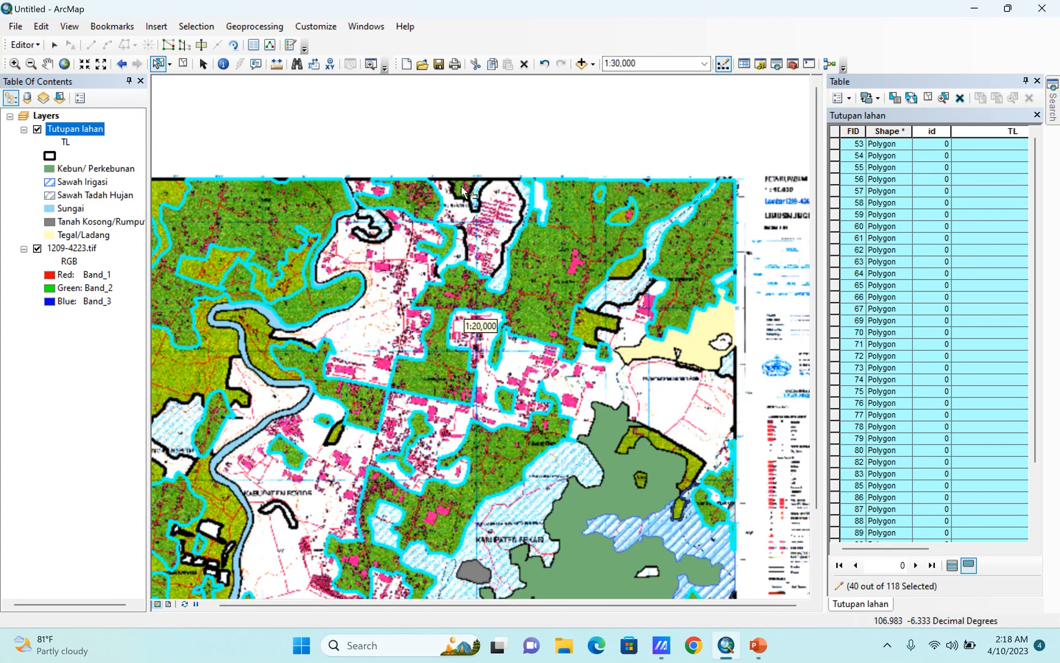
pyautogui.keyDown('shift'); pyautogui.click(460, 188); pyautogui.keyUp('shift')
pyautogui.scroll(2, 628, 130)
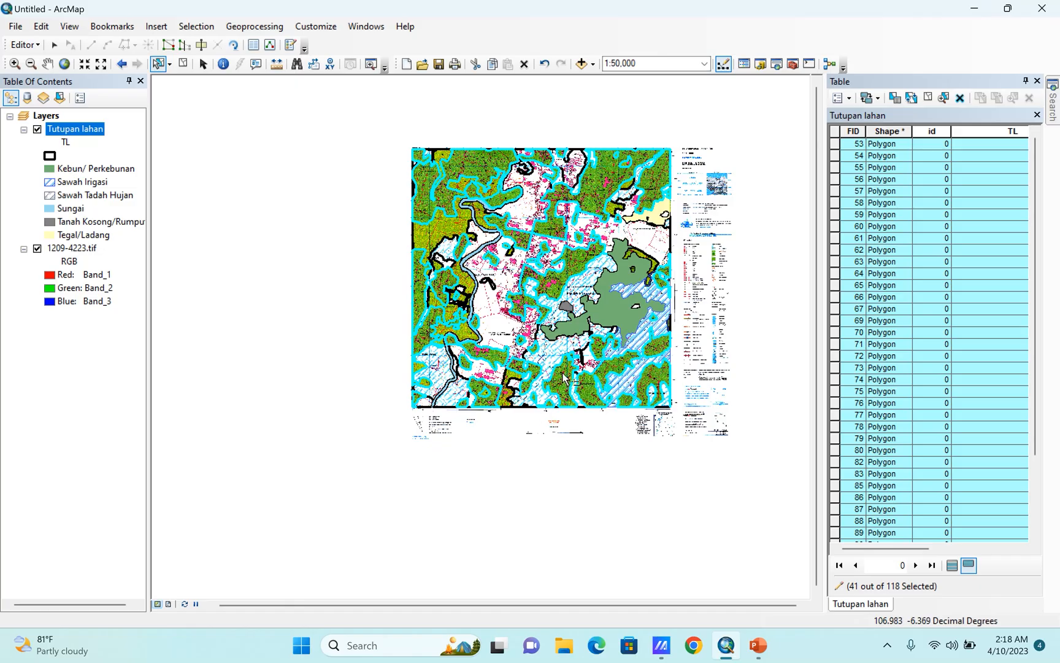
# Merge all the selected dark-green polygons into one Tutupan lahan feature.
pyautogui.scroll(-1, 563, 379)
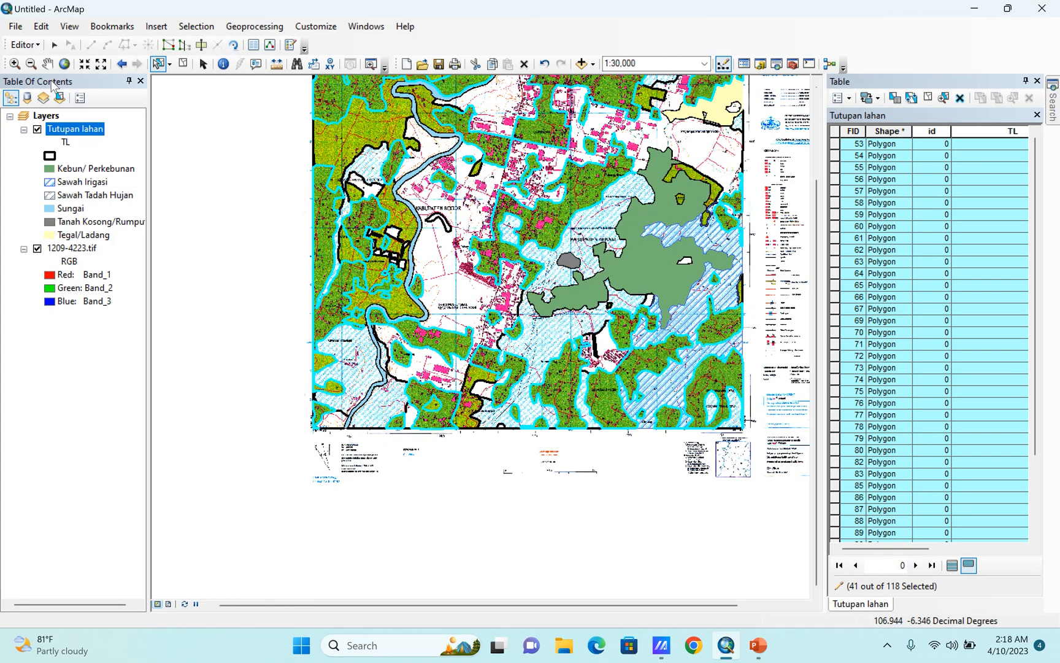
pyautogui.click(24, 45)
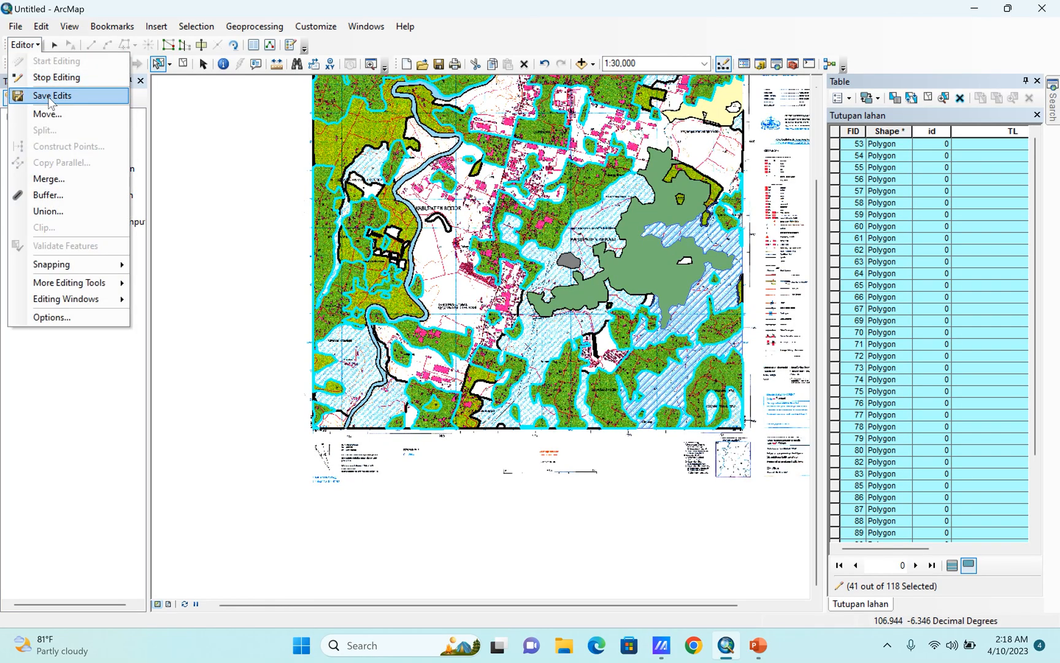
pyautogui.click(48, 178)
pyautogui.click(642, 272)
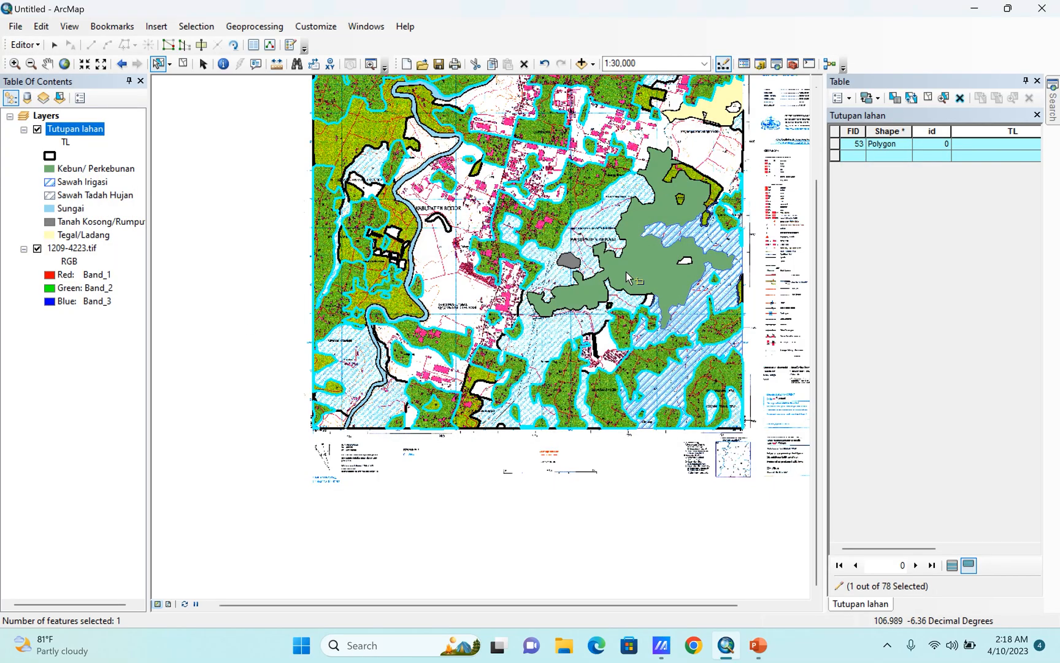
# Add the existing Kebun/ Perkebunan polygon to the selection and merge the dark-green feature into it, keeping the Kebun/ Perkebunan attributes.
pyautogui.scroll(1, 685, 279)
pyautogui.scroll(1, 684, 279)
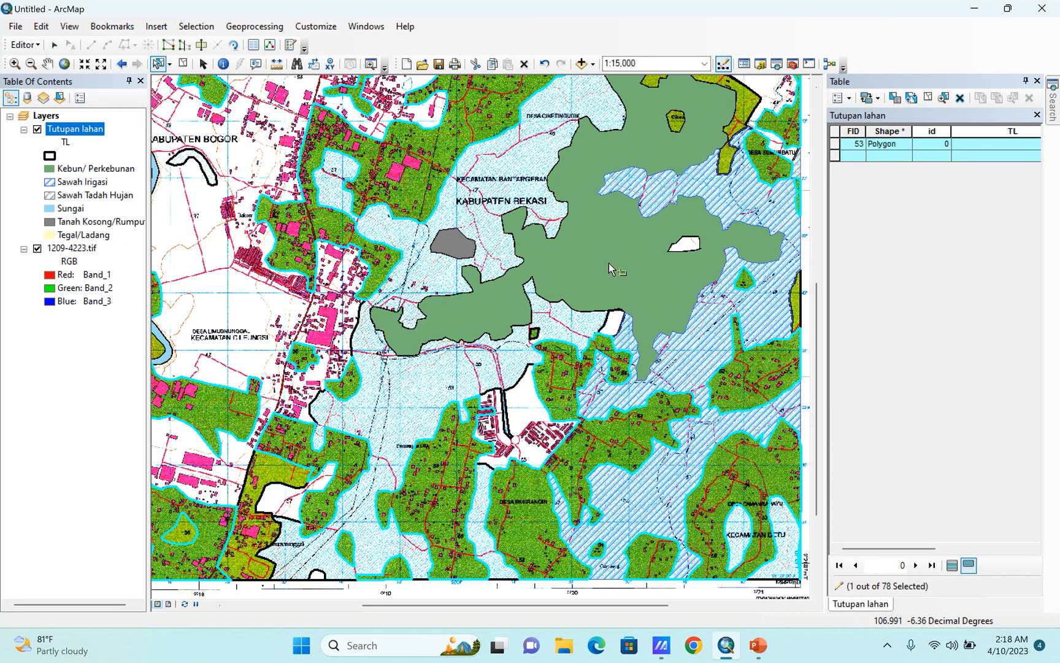
pyautogui.doubleClick(608, 263)
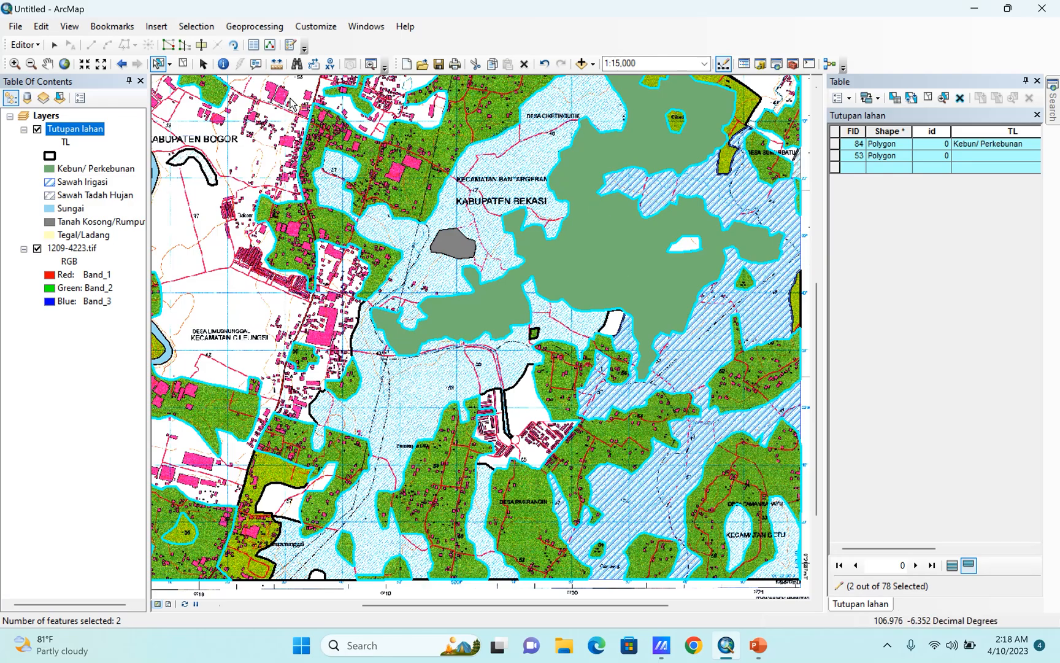
pyautogui.click(25, 44)
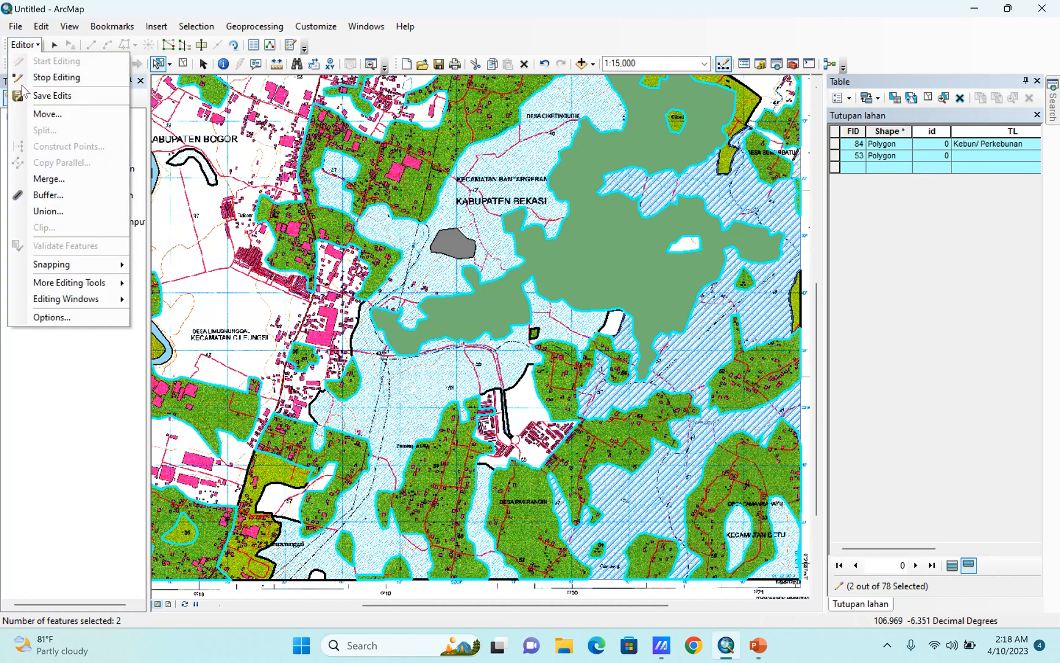
pyautogui.click(34, 179)
pyautogui.click(426, 306)
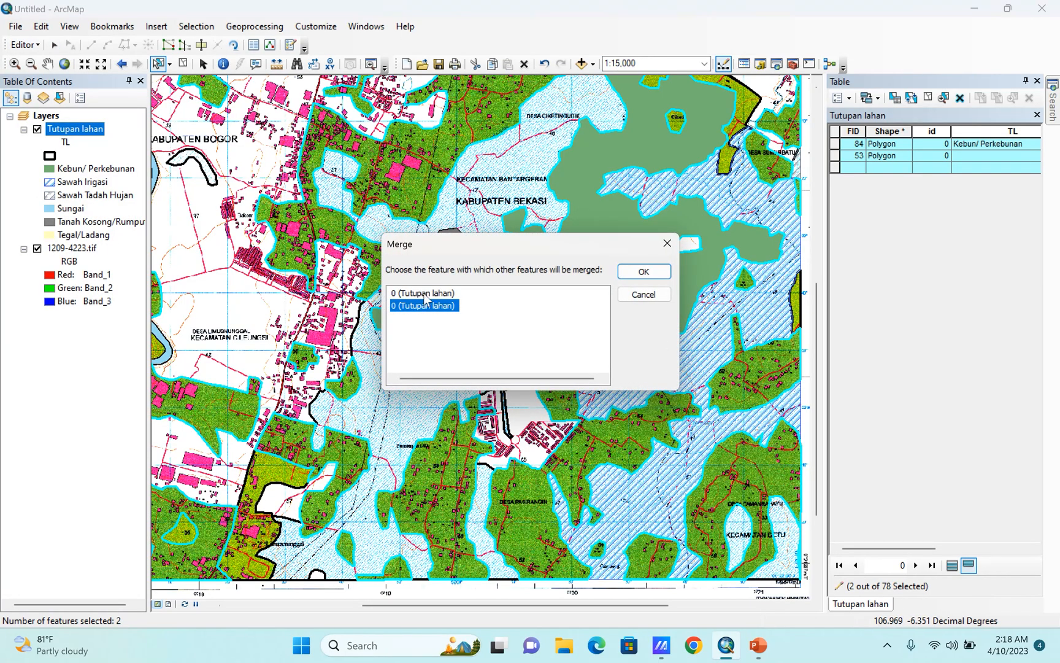
pyautogui.click(424, 293)
pyautogui.click(641, 271)
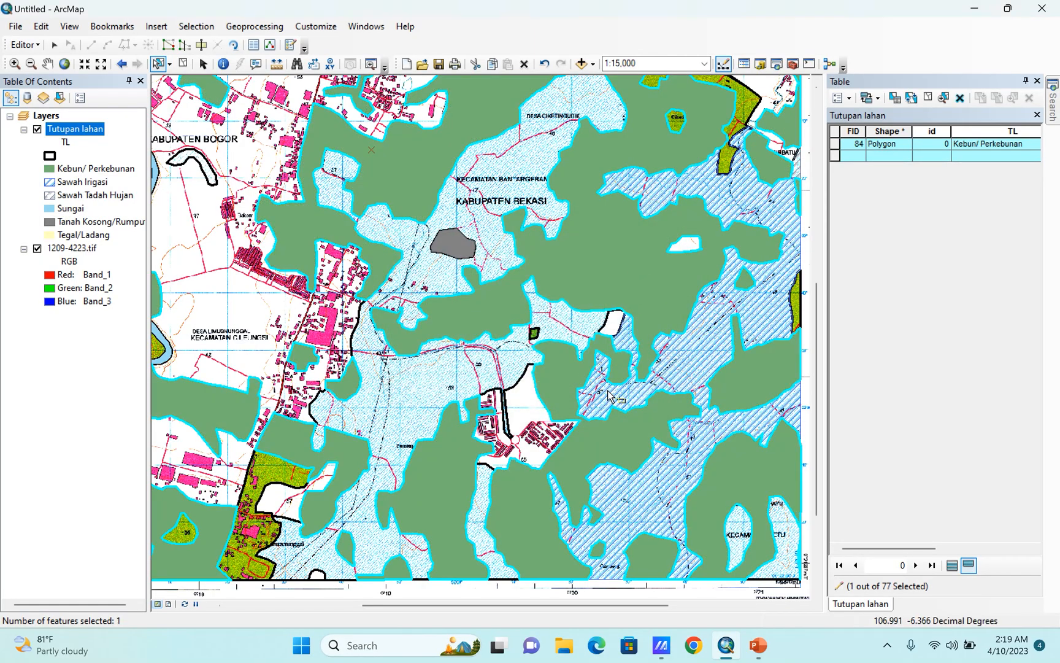
# Merge the leftover small dark-green polygon south of Kabupaten Bekasi into the Kebun/ Perkebunan feature and clear the selection.
pyautogui.scroll(3, 612, 395)
pyautogui.scroll(-3, 610, 391)
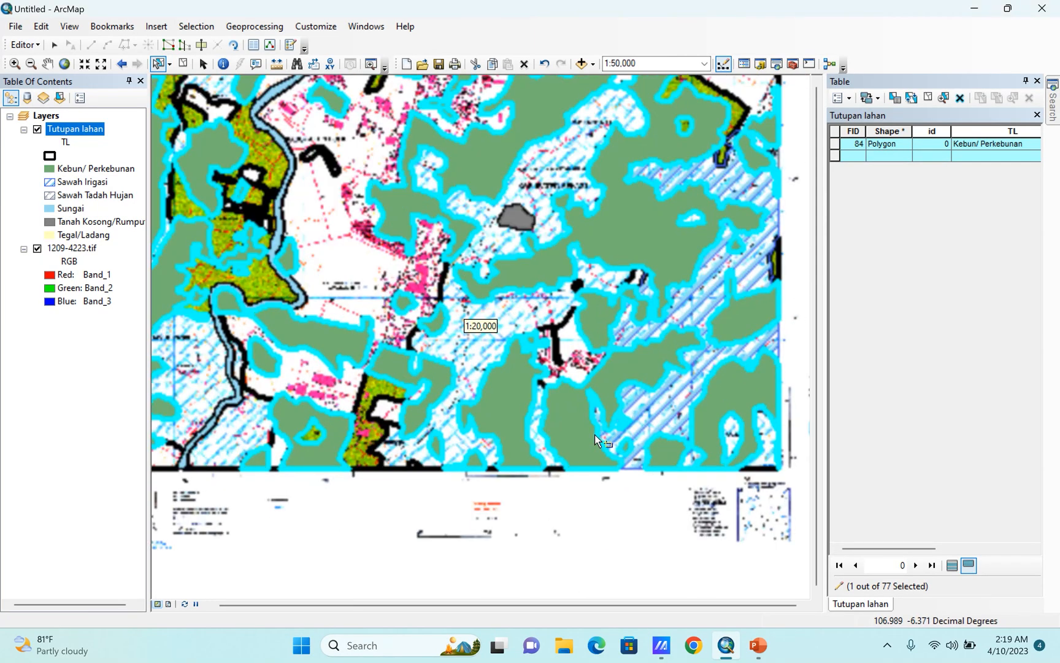
pyautogui.scroll(-4, 570, 268)
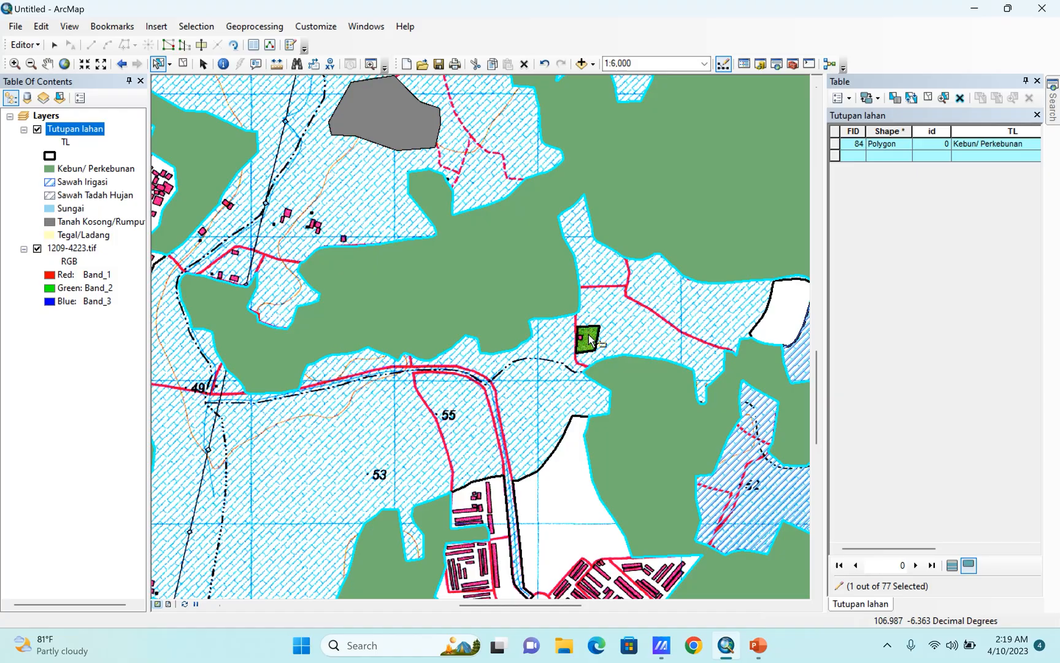
pyautogui.click(587, 345)
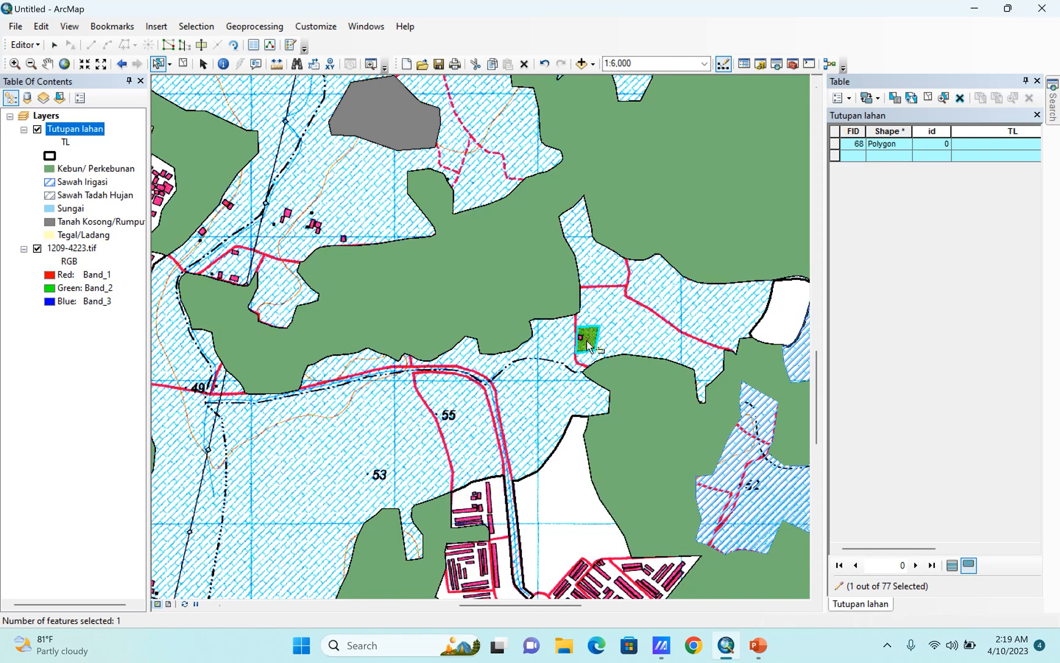
pyautogui.keyDown('shift'); pyautogui.click(516, 283); pyautogui.keyUp('shift')
pyautogui.click(35, 46)
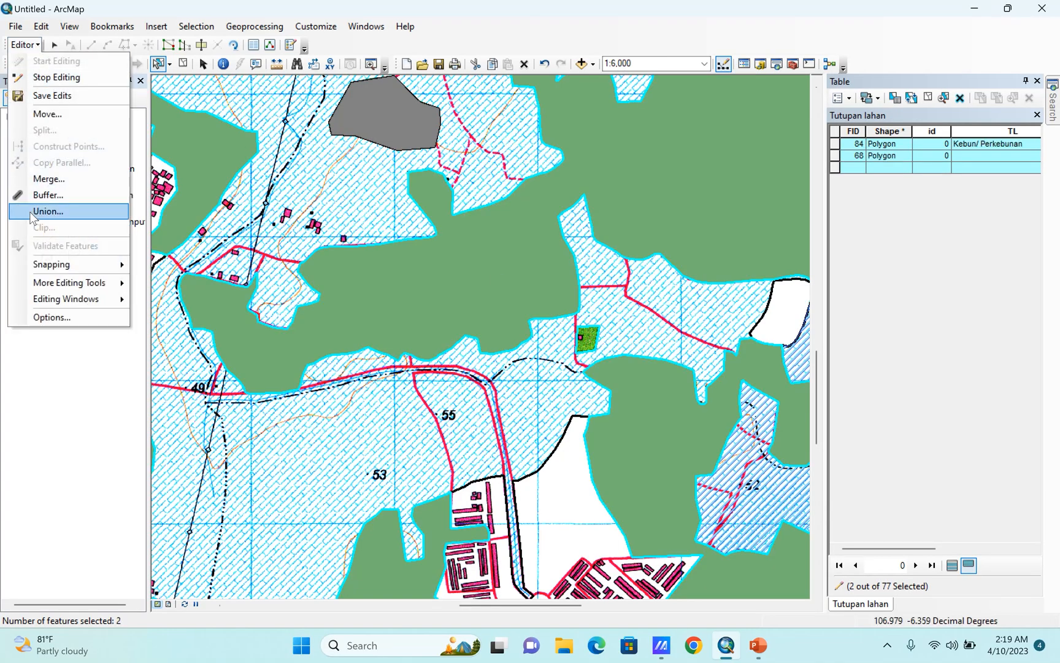
pyautogui.click(43, 178)
pyautogui.click(427, 307)
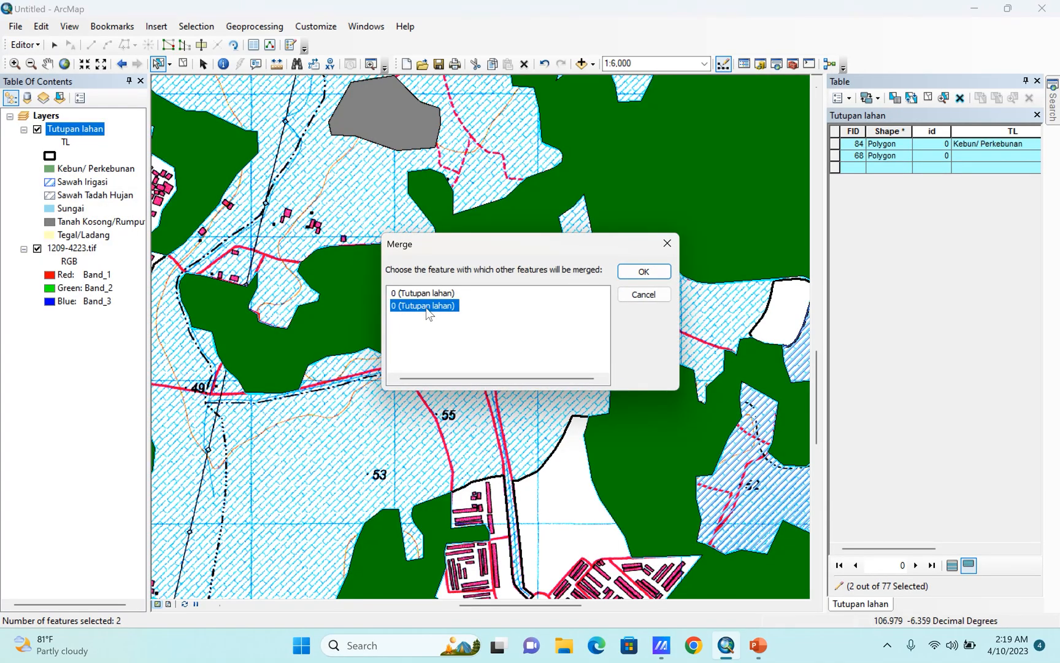
pyautogui.click(643, 271)
pyautogui.scroll(-1, 440, 337)
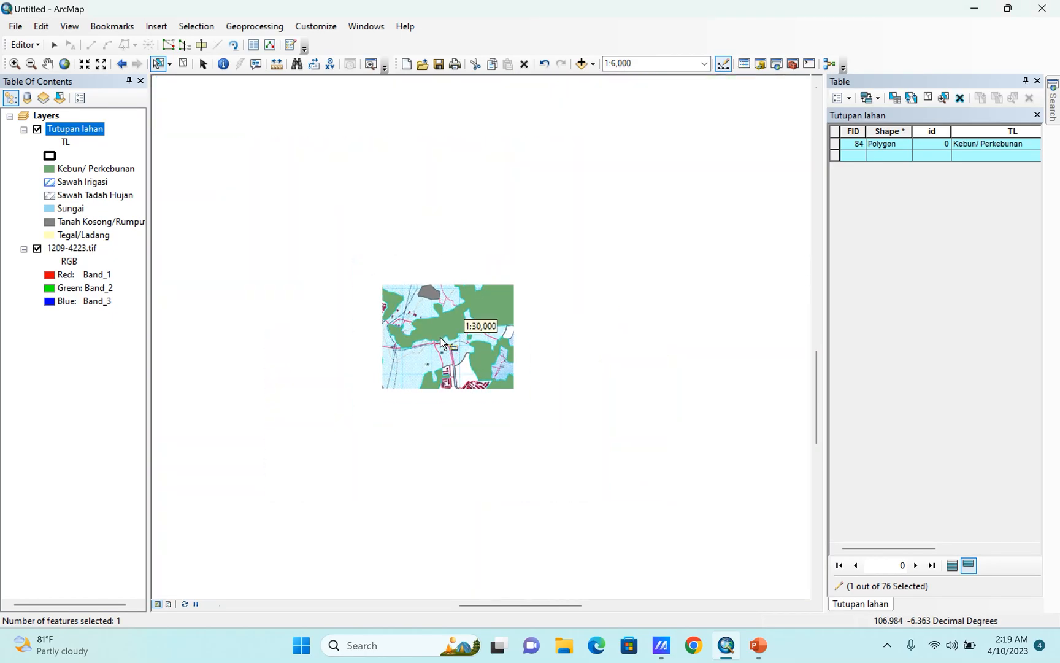
pyautogui.click(514, 532)
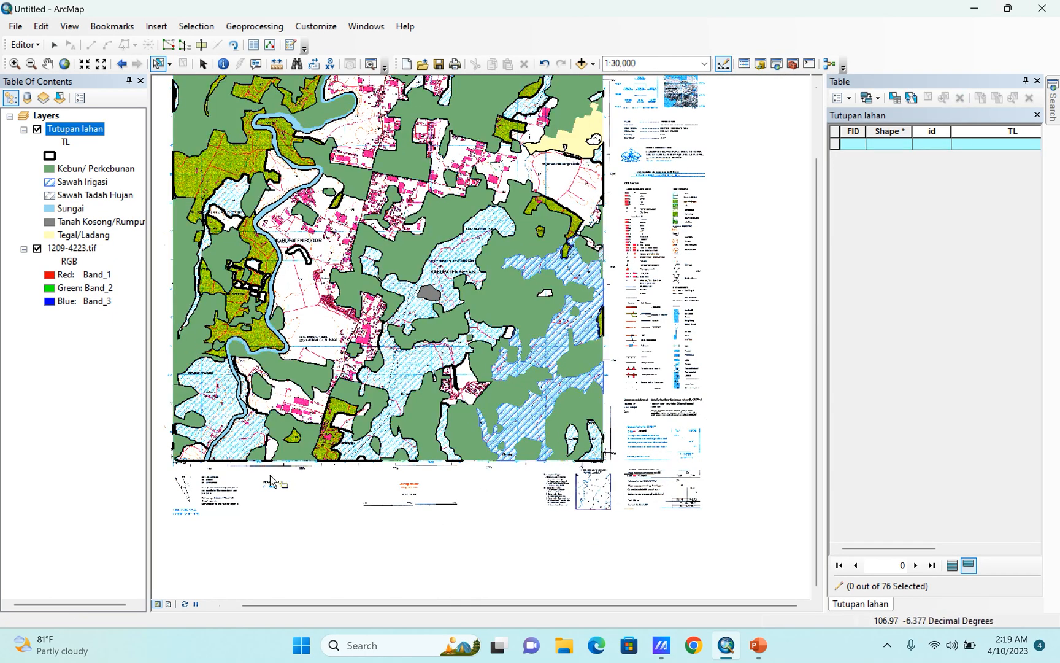
# Select the olive-green polygons at Limusnunggal, at spot height 56, and inside the river bend northwest of Desa Limusnunggal.
pyautogui.scroll(1, 258, 473)
pyautogui.scroll(-1, 564, 553)
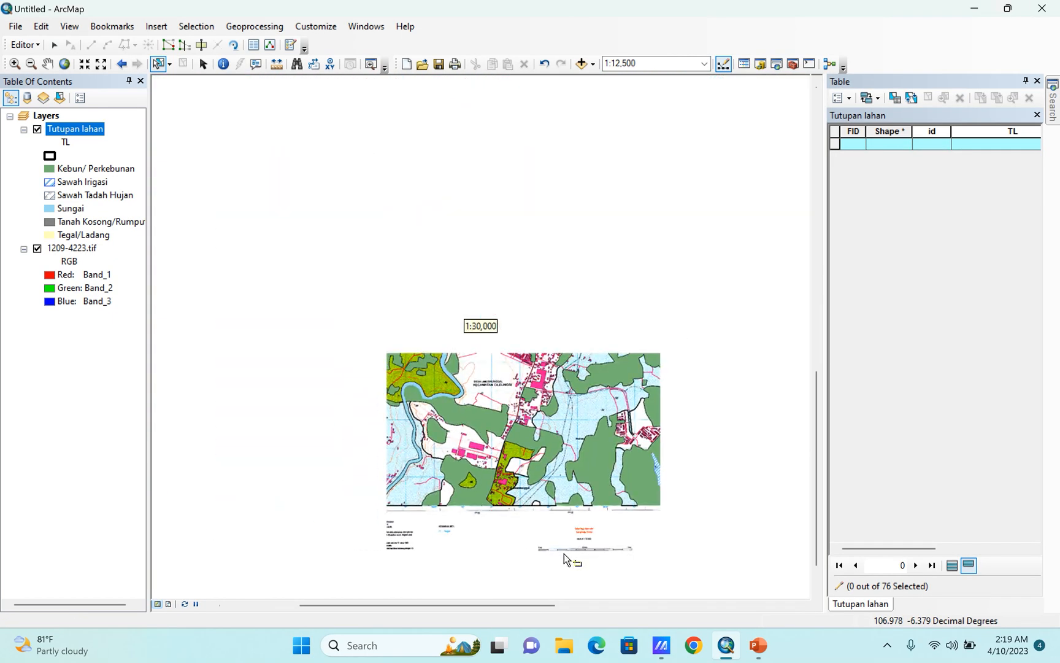
pyautogui.scroll(2, 496, 495)
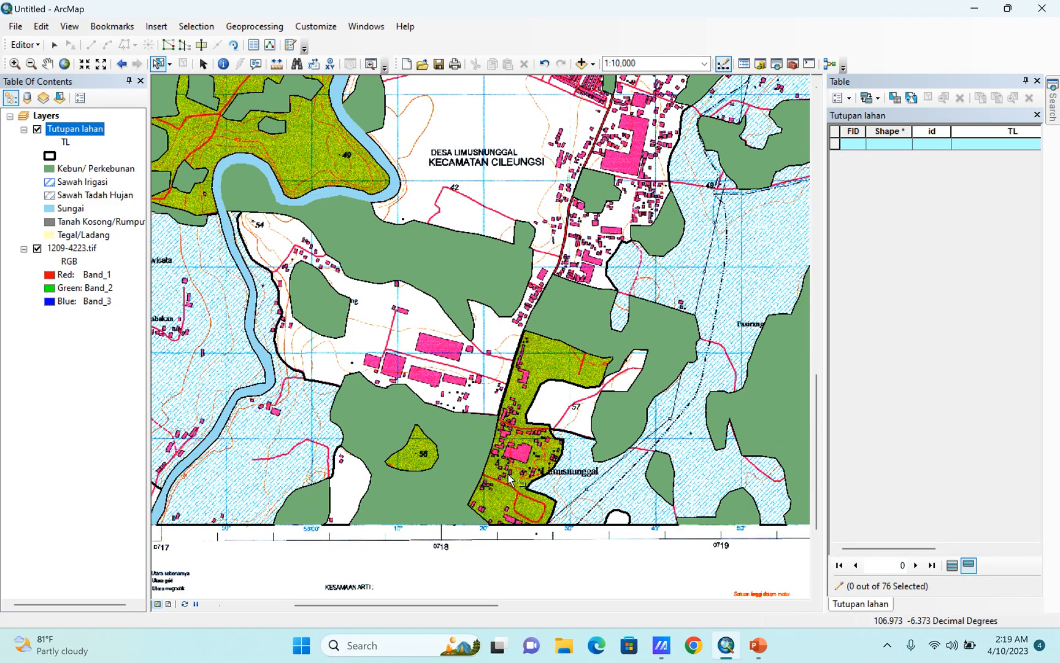
pyautogui.click(540, 357)
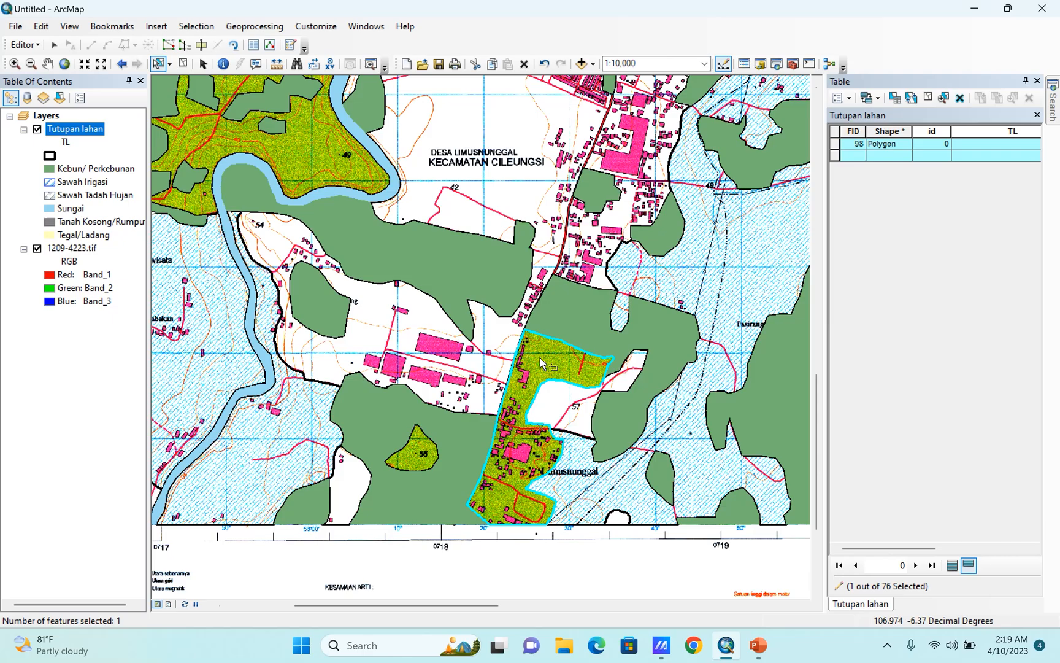
pyautogui.keyDown('shift'); pyautogui.click(422, 462); pyautogui.keyUp('shift')
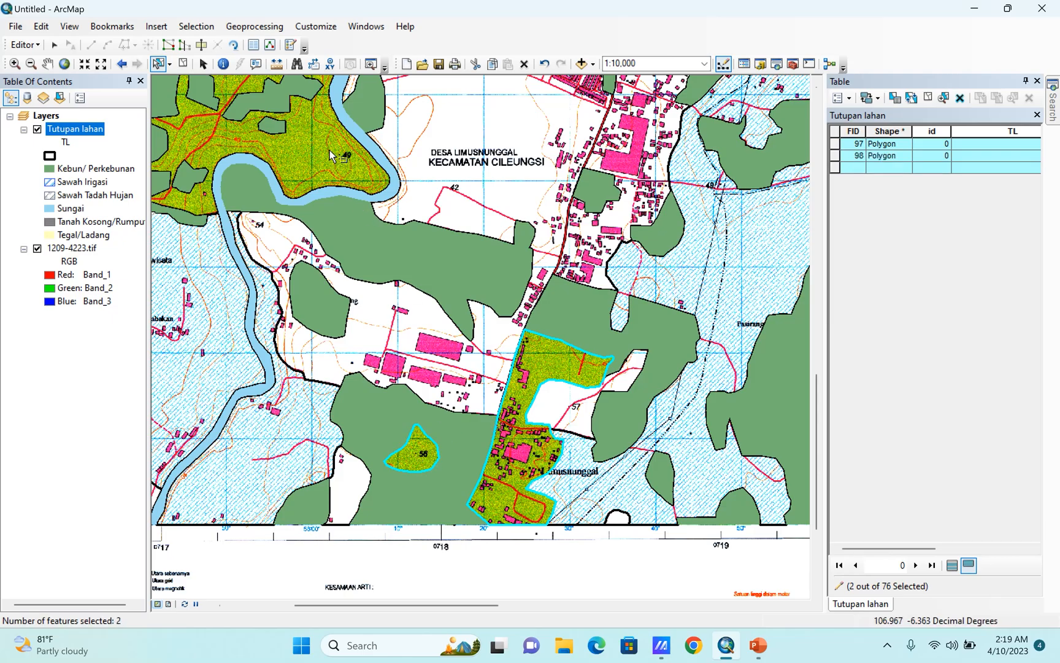
pyautogui.keyDown('shift'); pyautogui.click(347, 161); pyautogui.keyUp('shift')
# Add the olive-green polygons around Kecamatan Gunungputri and along the river north of it to the selection.
pyautogui.scroll(-3, 398, 592)
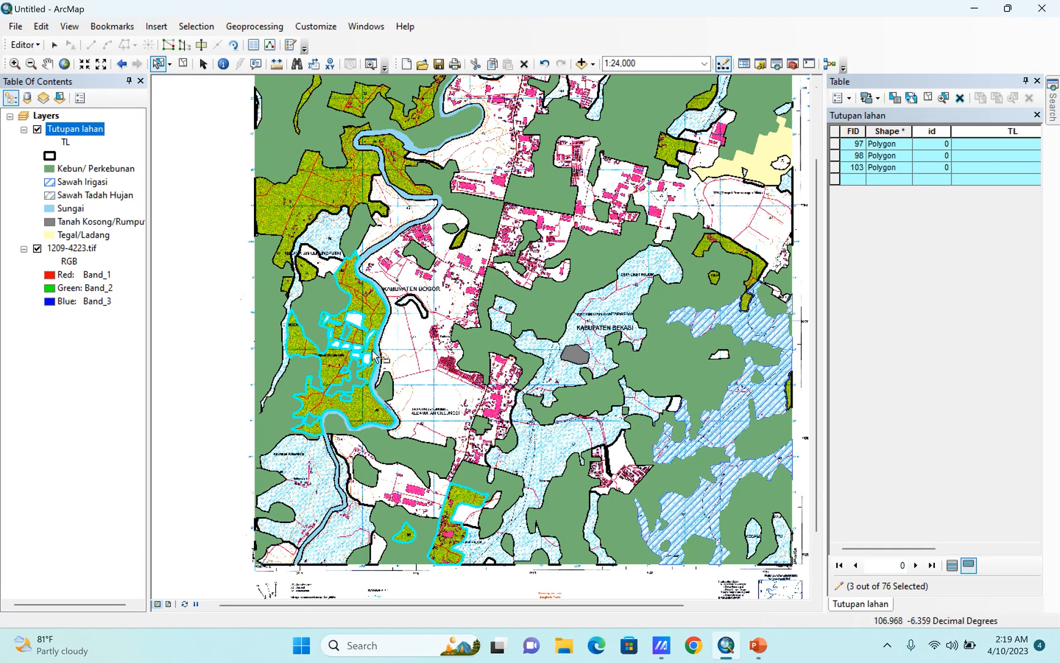
pyautogui.keyDown('shift'); pyautogui.click(289, 222); pyautogui.keyUp('shift')
pyautogui.keyDown('shift'); pyautogui.click(289, 285); pyautogui.keyUp('shift')
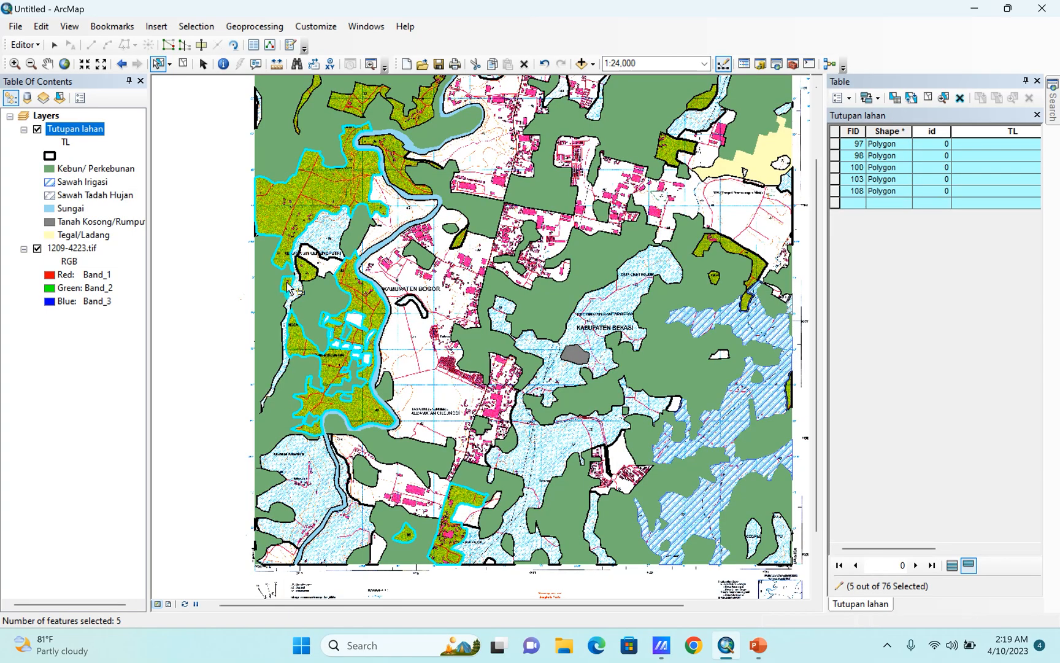
pyautogui.keyDown('shift'); pyautogui.click(301, 269); pyautogui.keyUp('shift')
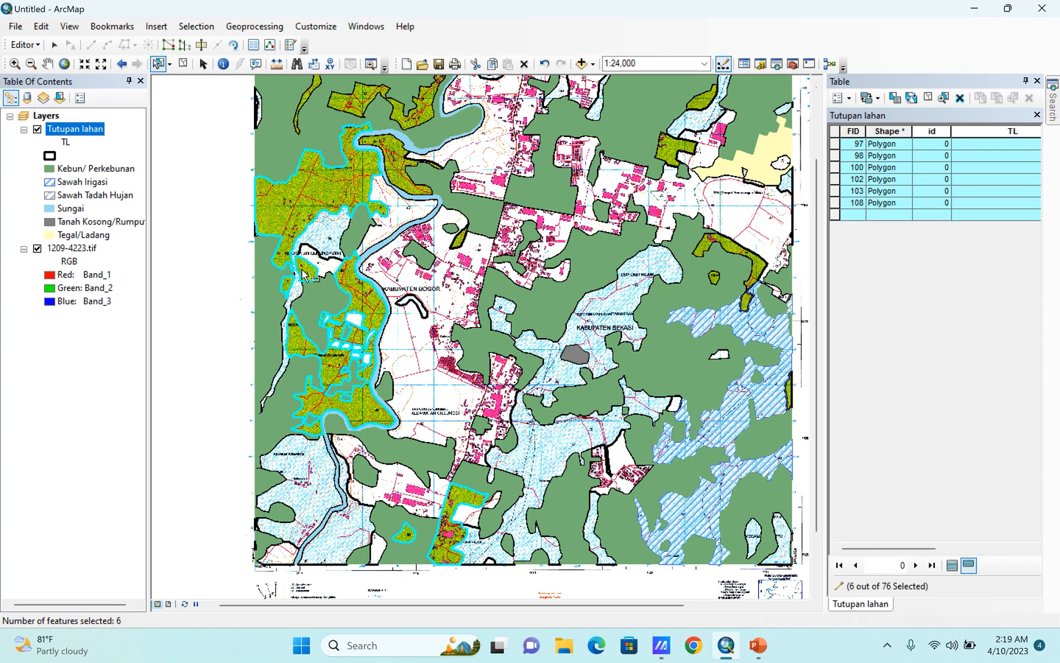
pyautogui.keyDown('shift'); pyautogui.click(359, 110); pyautogui.keyUp('shift')
pyautogui.keyDown('shift'); pyautogui.click(392, 162); pyautogui.keyUp('shift')
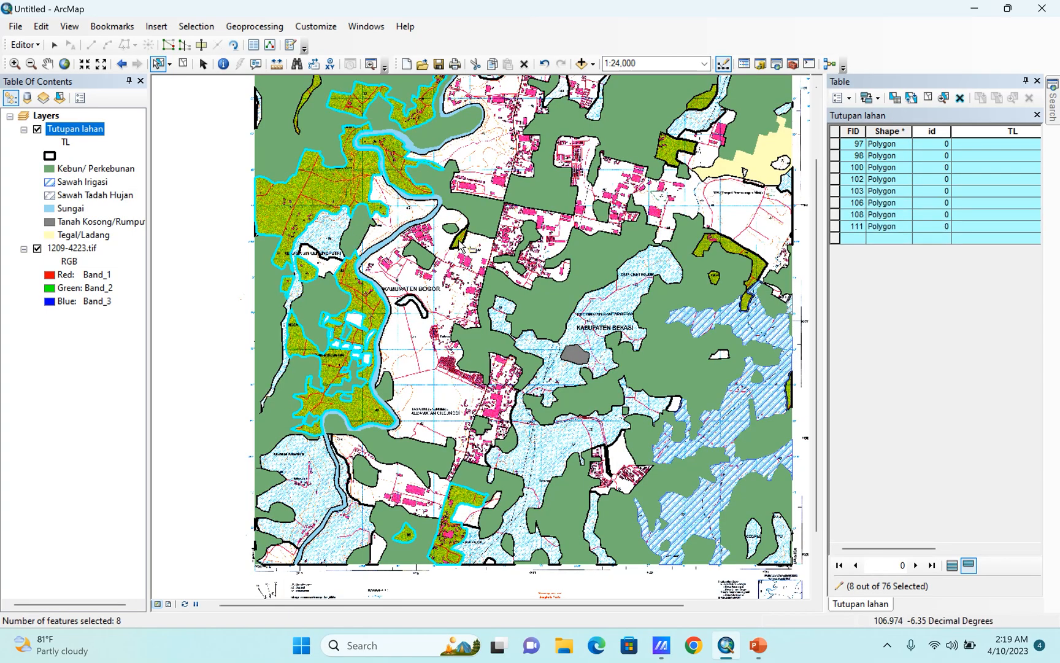
# Add the narrow olive-green polygon north of the Kabupaten Bogor label and the strip in the map's northwest to the selection.
pyautogui.keyDown('shift'); pyautogui.click(458, 239); pyautogui.keyUp('shift')
pyautogui.scroll(2, 511, 516)
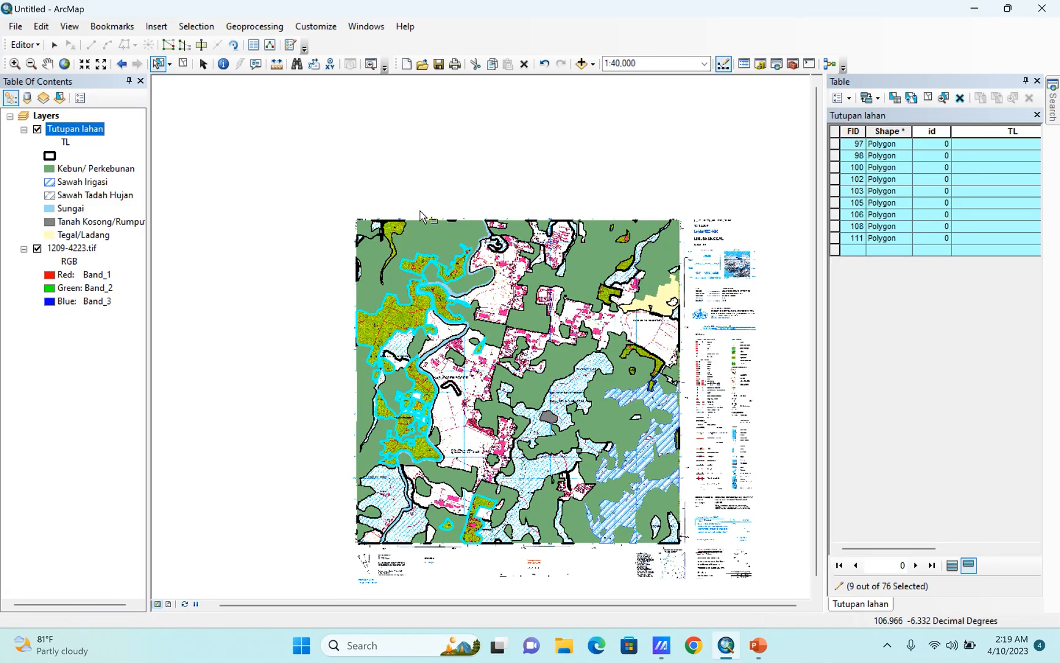
pyautogui.scroll(-3, 454, 337)
pyautogui.keyDown('shift'); pyautogui.click(357, 273); pyautogui.keyUp('shift')
pyautogui.scroll(2, 268, 236)
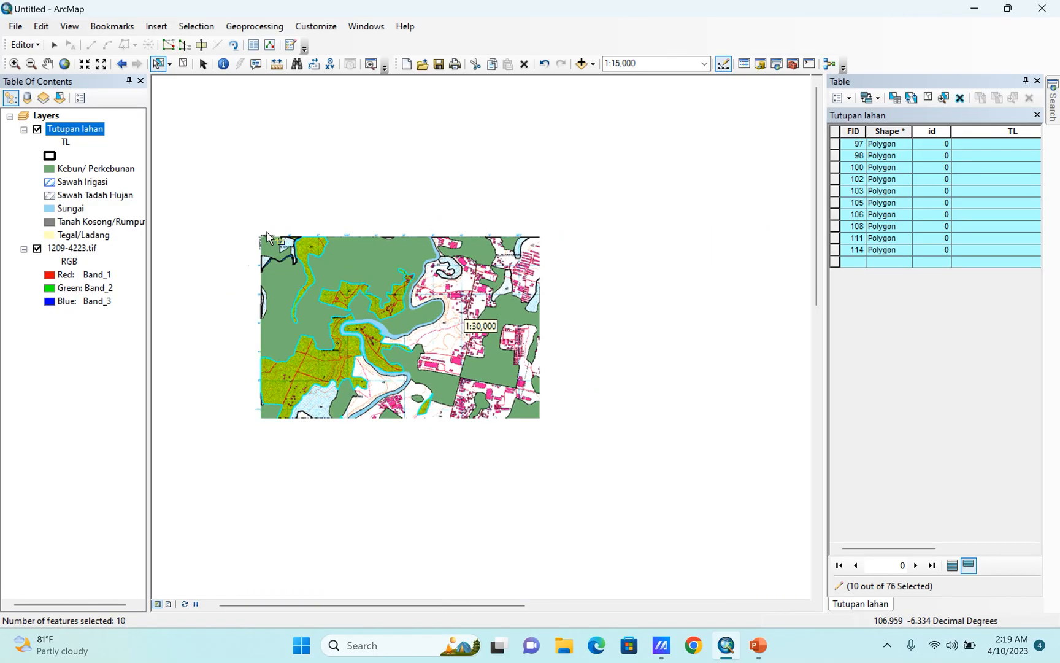
# Add the olive-green polygons south of the TPA (Tempat Pembuangan Akhir) area and around its northwest toward Kelurahan Sumurbatu to the selection.
pyautogui.scroll(-2, 518, 390)
pyautogui.scroll(-1, 552, 417)
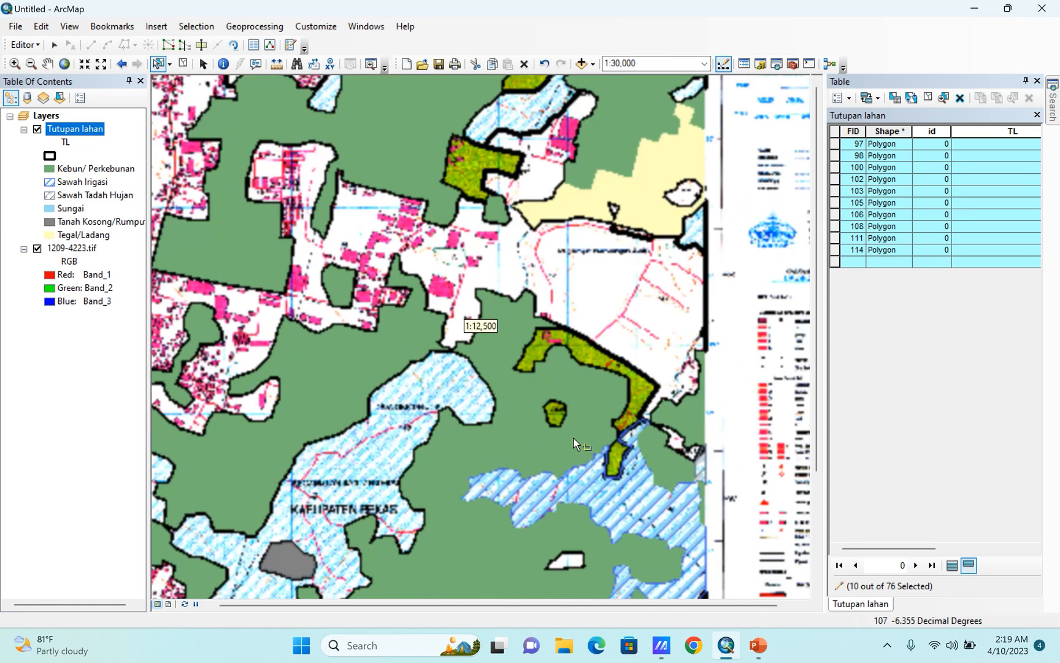
pyautogui.keyDown('shift'); pyautogui.click(553, 413); pyautogui.keyUp('shift')
pyautogui.keyDown('shift'); pyautogui.click(638, 399); pyautogui.keyUp('shift')
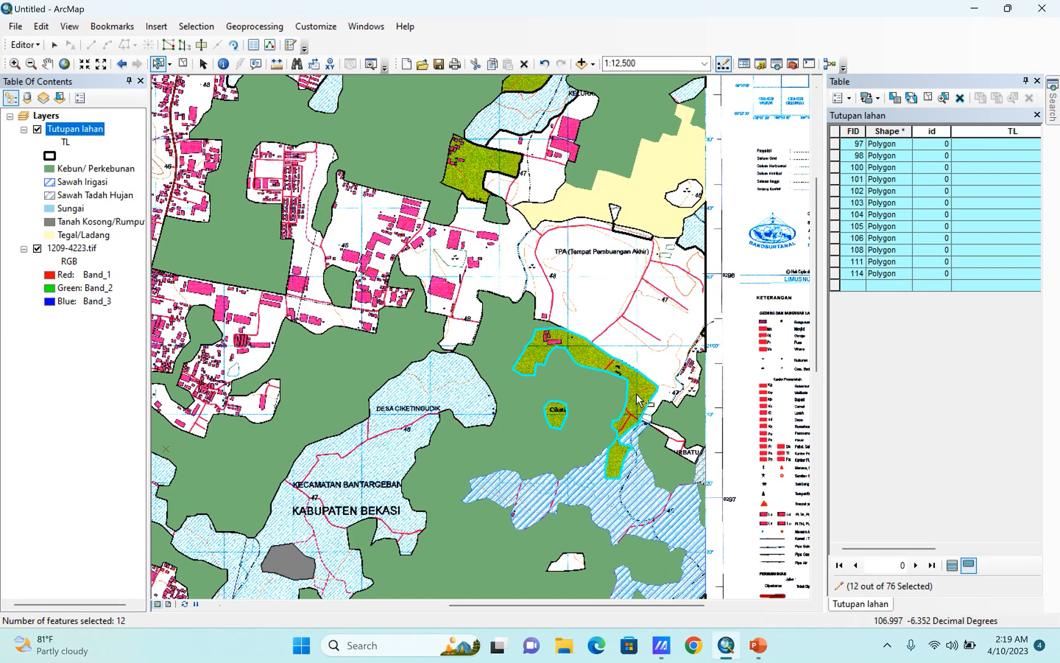
pyautogui.keyDown('shift'); pyautogui.click(476, 174); pyautogui.keyUp('shift')
pyautogui.keyDown('shift'); pyautogui.click(524, 86); pyautogui.keyUp('shift')
# Add the thin olive-green polygon on the map's eastern edge beside the irrigated rice fields to the selection.
pyautogui.scroll(2, 299, 290)
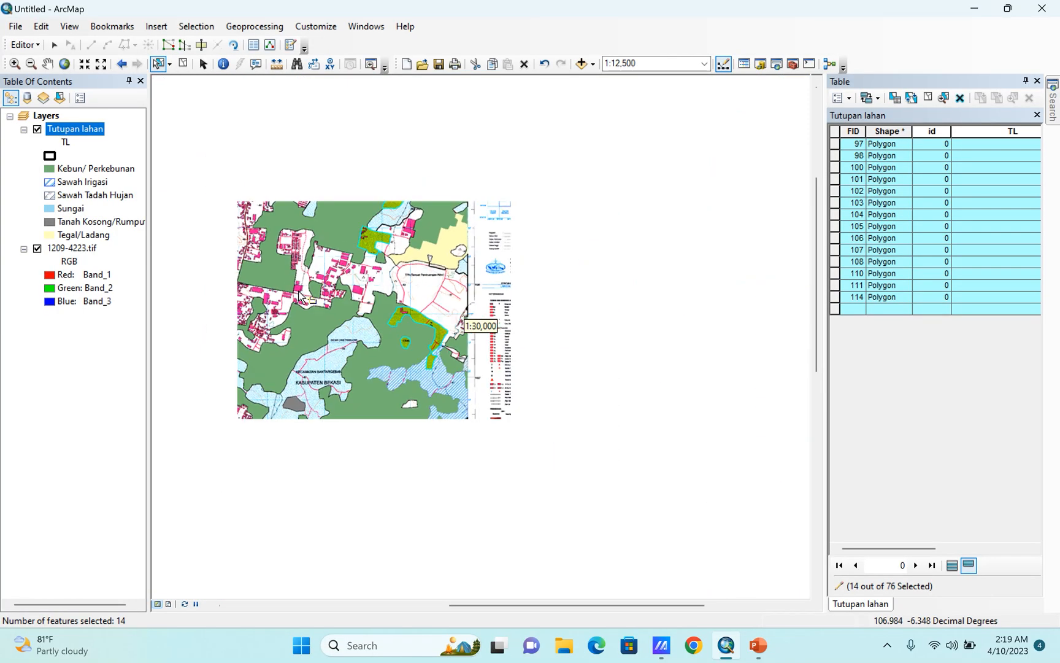
pyautogui.scroll(-6, 299, 293)
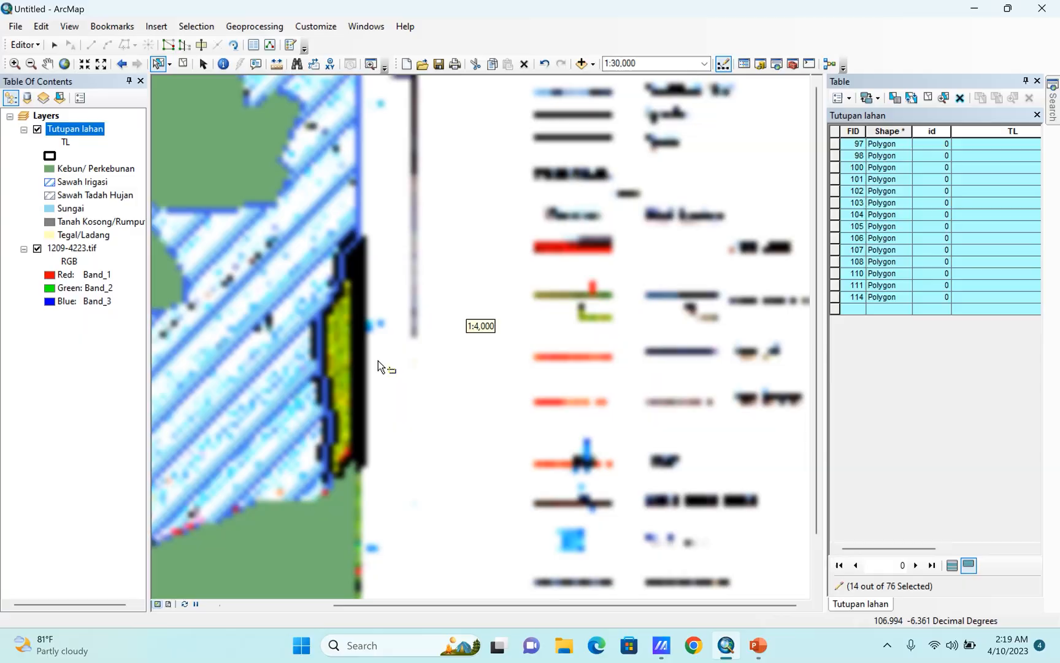
pyautogui.keyDown('shift'); pyautogui.click(340, 338); pyautogui.keyUp('shift')
pyautogui.scroll(4, 692, 334)
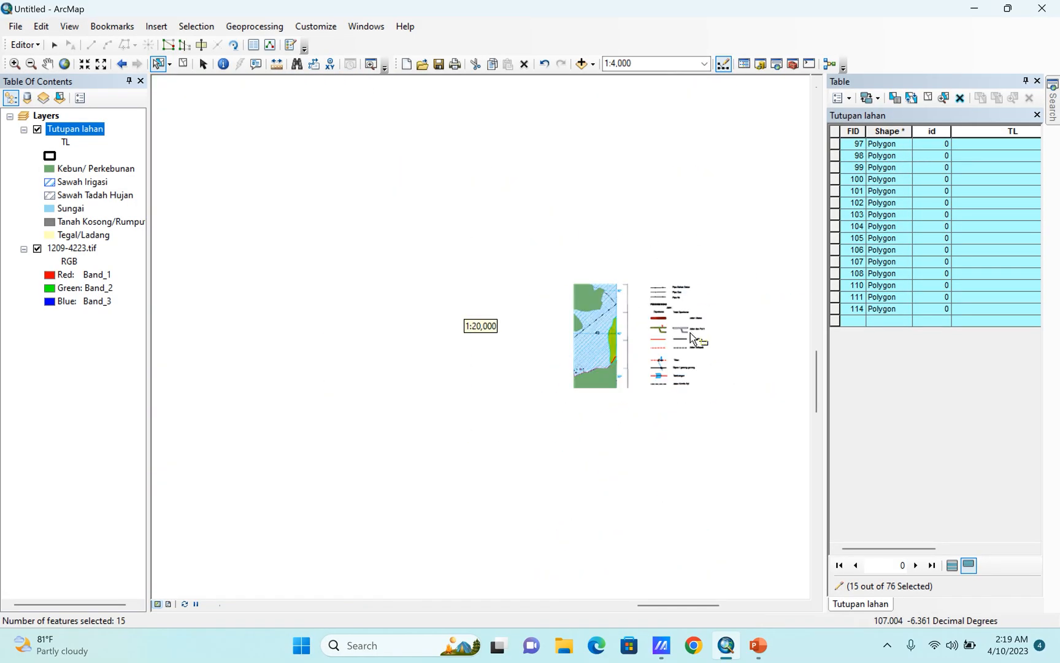
pyautogui.scroll(1, 669, 500)
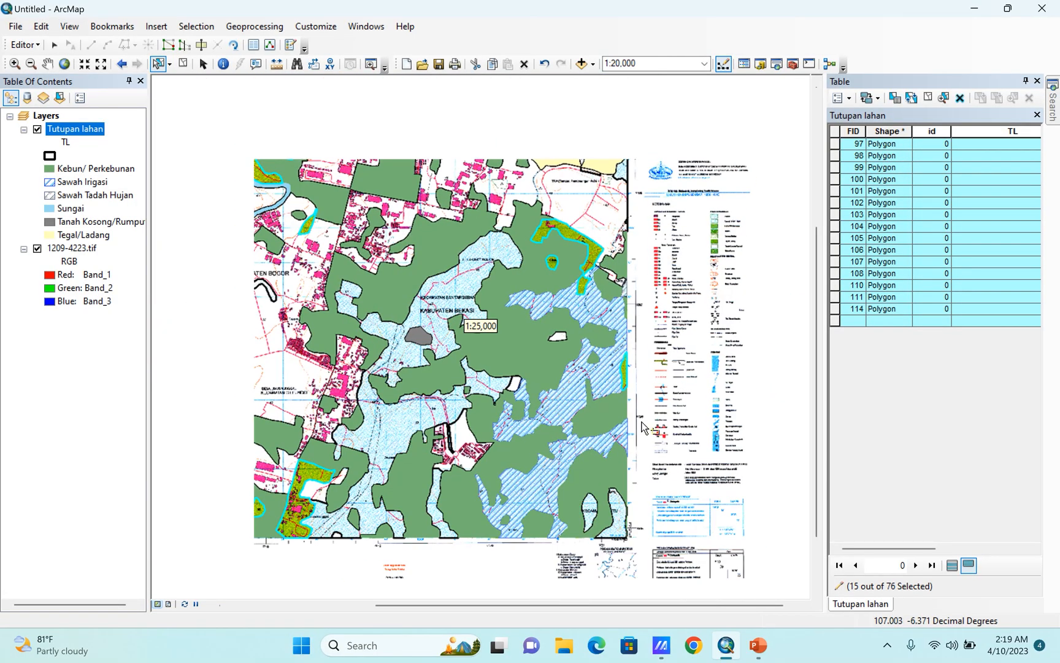
pyautogui.scroll(2, 650, 528)
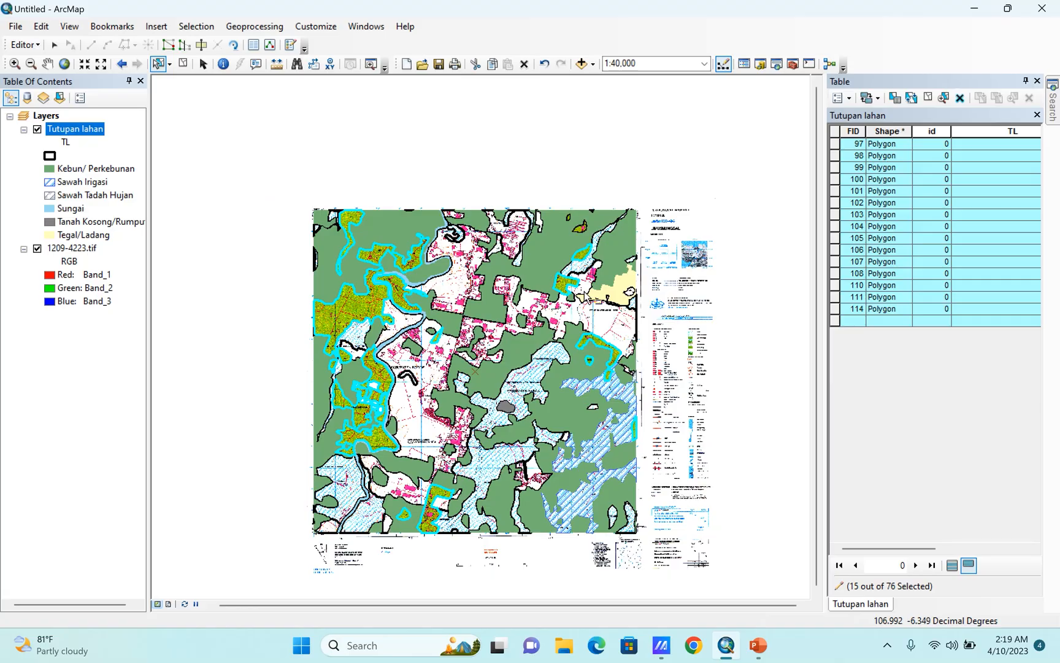
# Add the two olive-green polygons near the map's northern edge to the selection and merge all selected features into one.
pyautogui.scroll(-4, 589, 257)
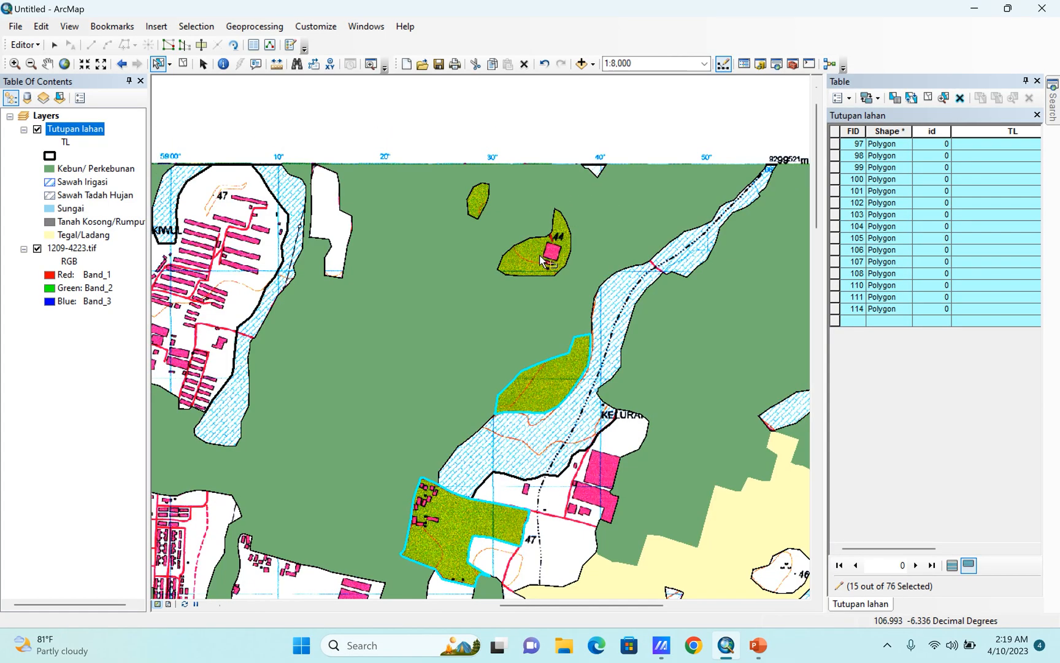
pyautogui.keyDown('shift'); pyautogui.click(542, 261); pyautogui.keyUp('shift')
pyautogui.keyDown('shift'); pyautogui.click(478, 203); pyautogui.keyUp('shift')
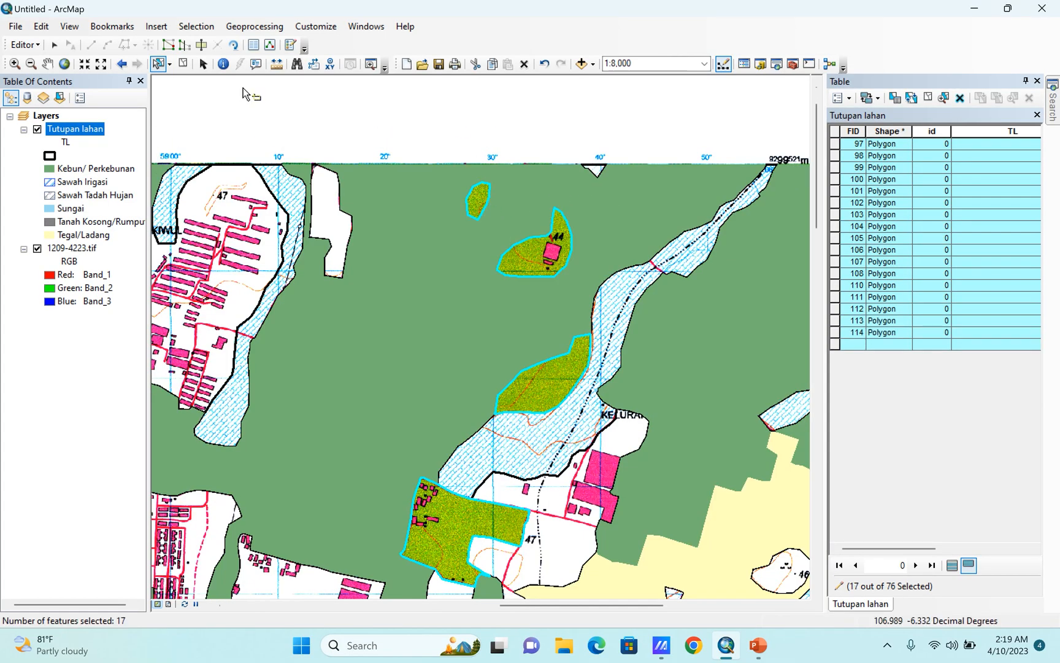
pyautogui.click(14, 47)
pyautogui.click(37, 177)
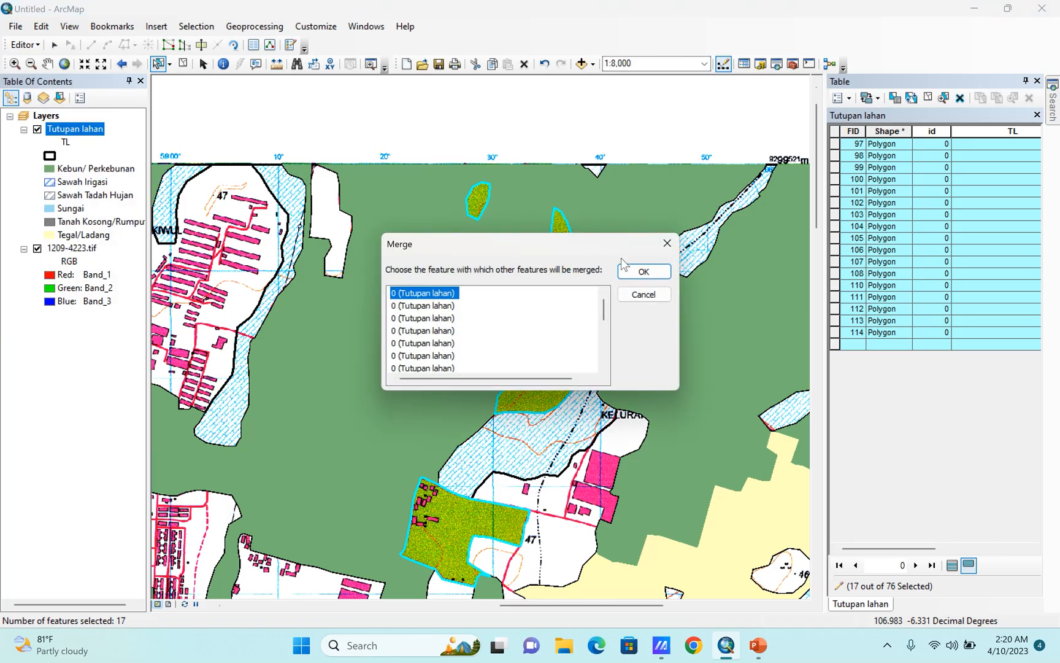
pyautogui.click(639, 271)
# Add the labelled Tegal/Ladang polygon north of the TPA area to the selection and merge both features into the Tegal/Ladang one.
pyautogui.scroll(3, 598, 238)
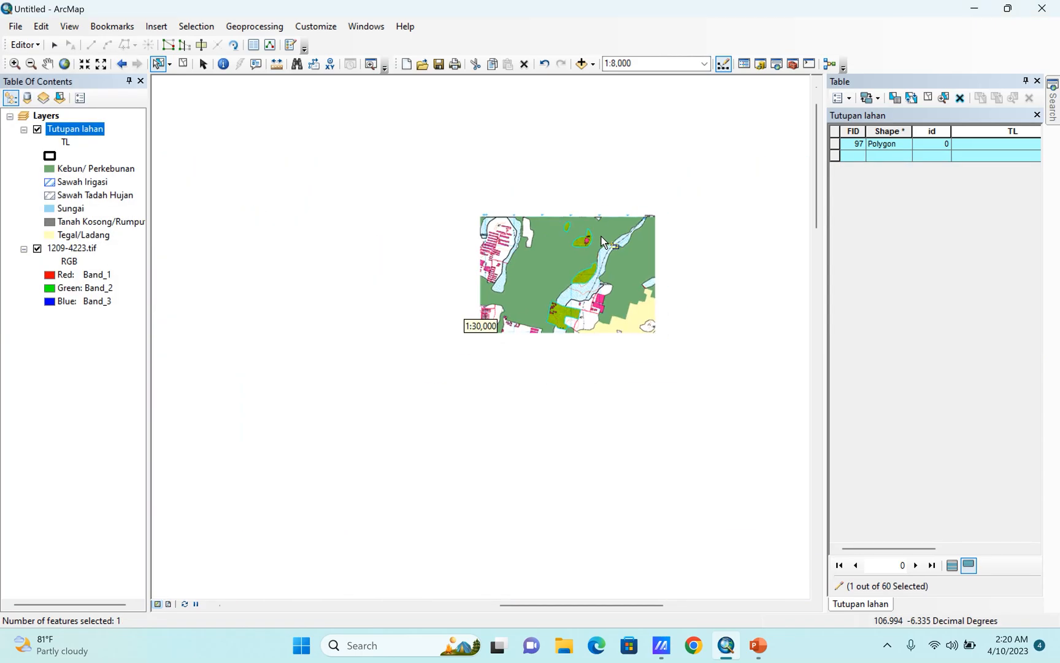
pyautogui.scroll(-2, 661, 307)
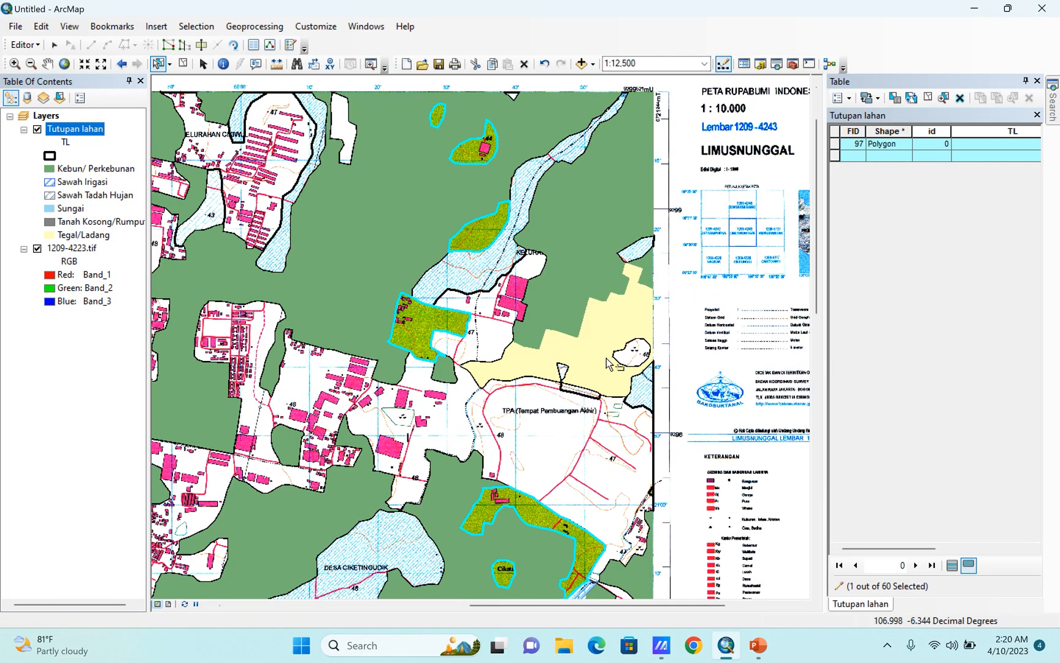
pyautogui.keyDown('shift'); pyautogui.click(595, 361); pyautogui.keyUp('shift')
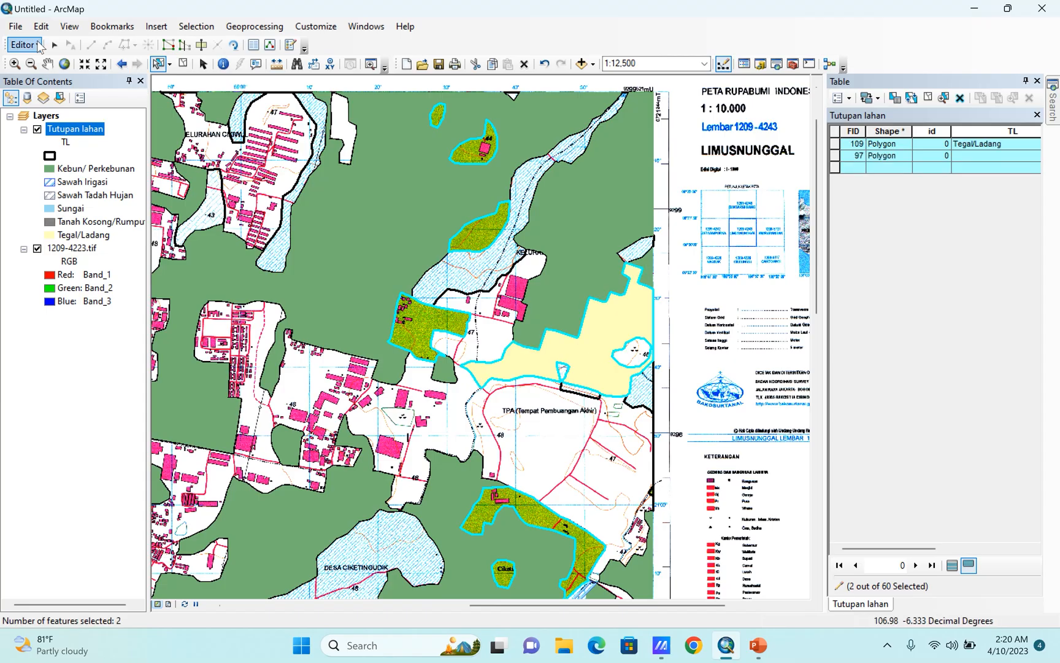
pyautogui.click(23, 45)
pyautogui.click(49, 177)
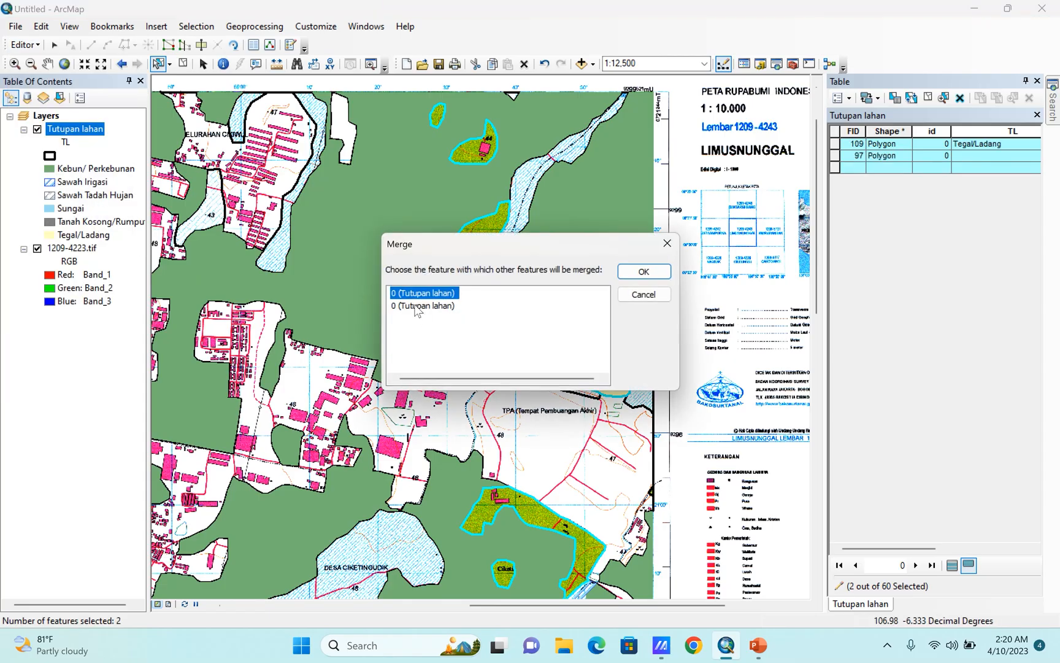
pyautogui.click(417, 305)
pyautogui.click(417, 294)
pyautogui.moveTo(478, 252); pyautogui.dragTo(471, 420)
pyautogui.click(424, 460)
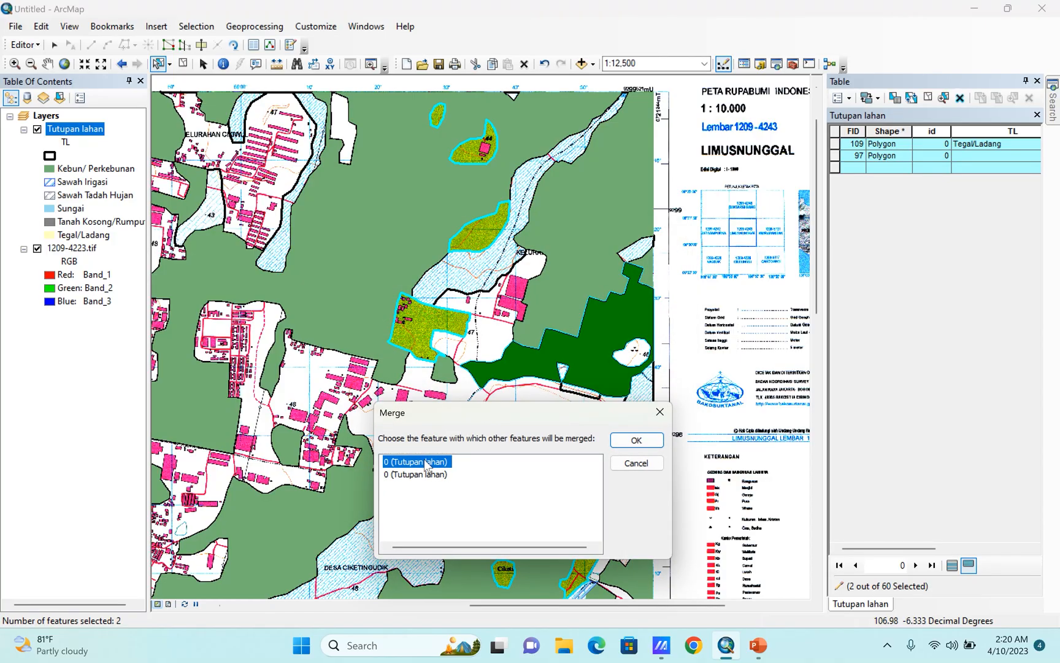
pyautogui.click(423, 462)
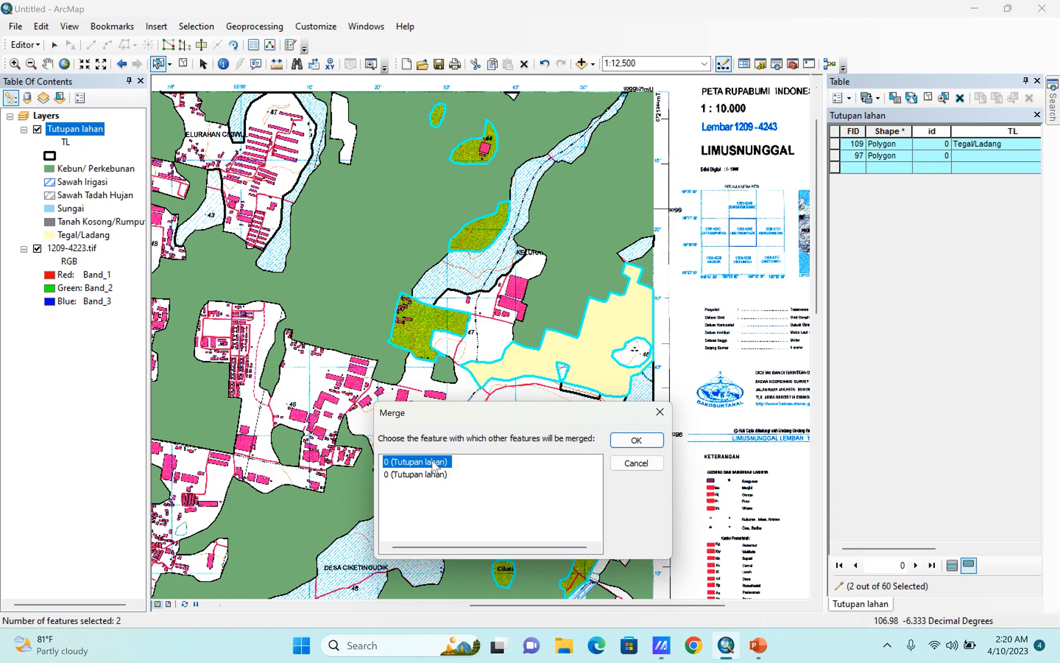
pyautogui.click(431, 460)
pyautogui.click(649, 441)
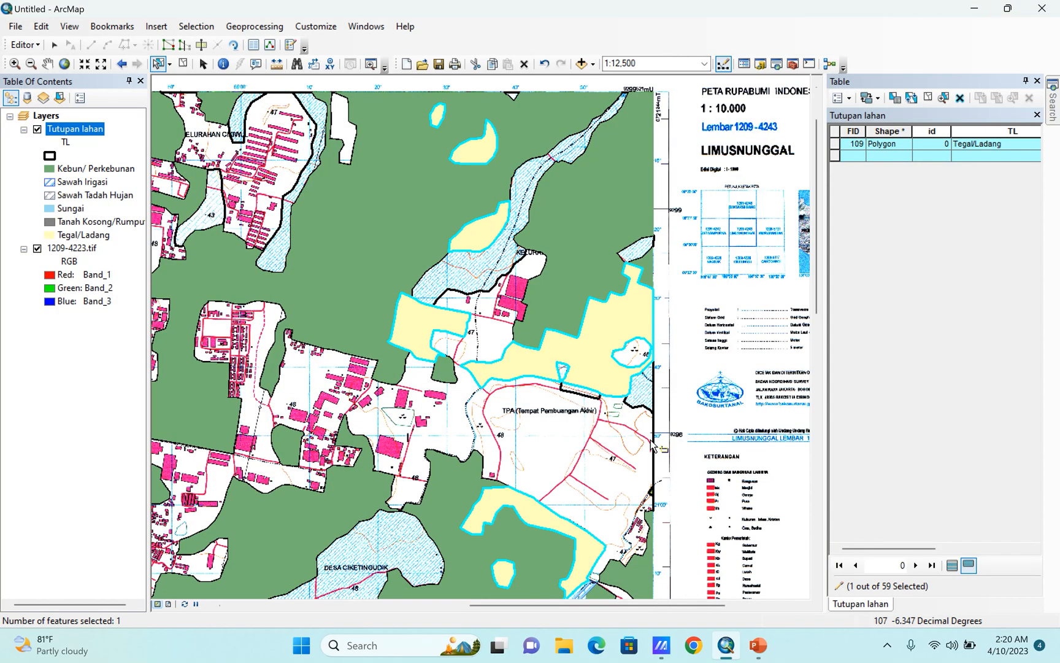
# Select the unlabelled white settlement polygons around the TPA area, through Kabupaten Bogor, and in the north-central part of the map.
pyautogui.scroll(-3, 626, 312)
pyautogui.scroll(3, 605, 336)
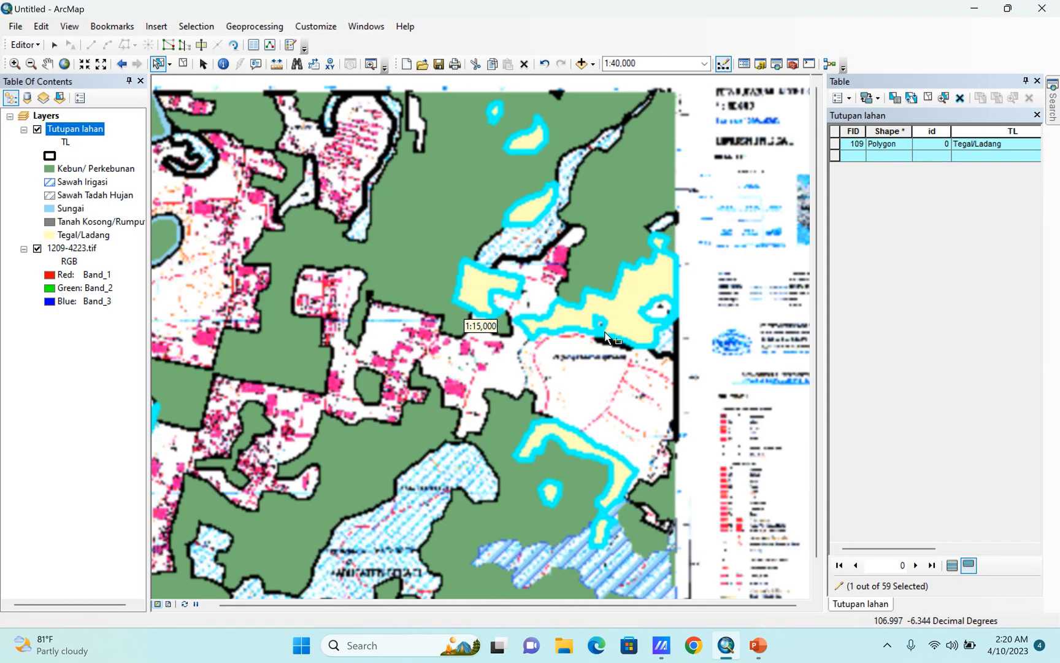
pyautogui.scroll(-2, 613, 330)
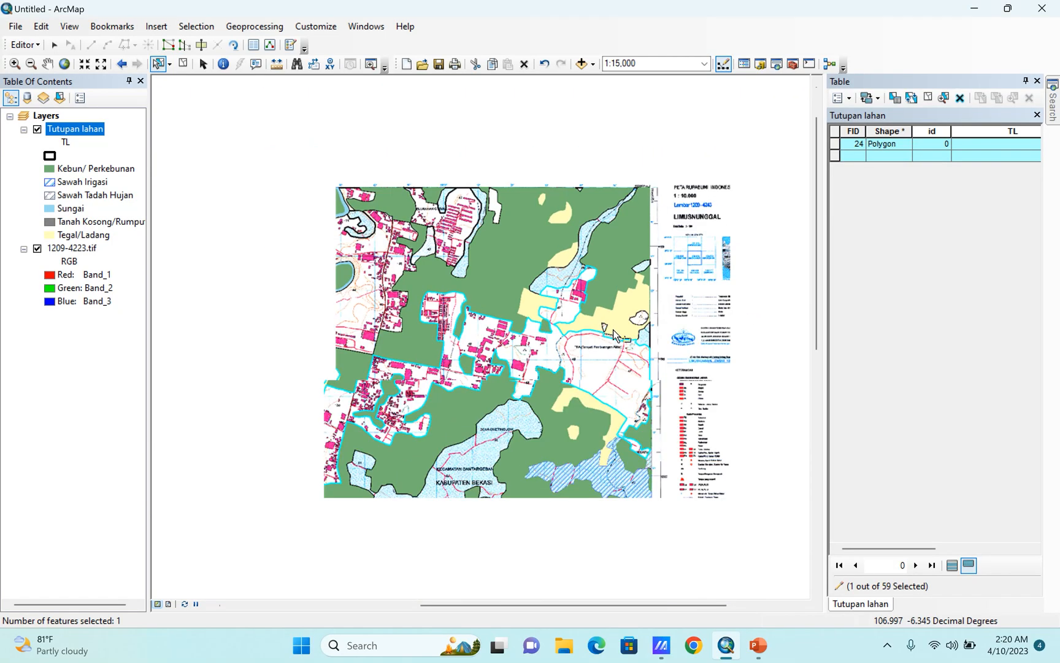
pyautogui.keyDown('shift'); pyautogui.click(403, 319); pyautogui.keyUp('shift')
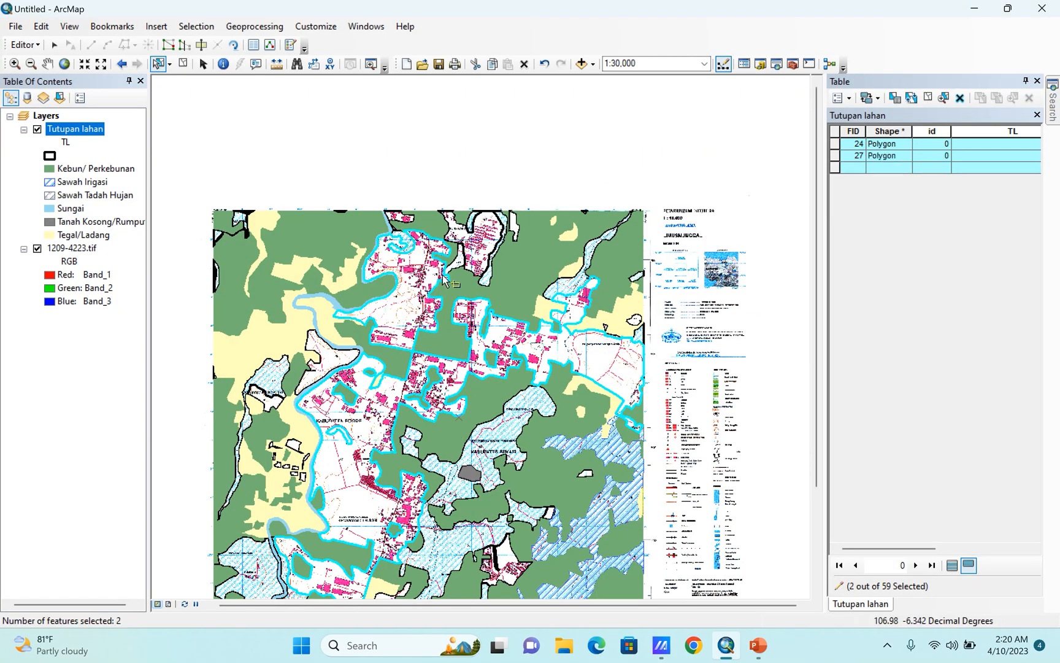
pyautogui.keyDown('shift'); pyautogui.click(486, 233); pyautogui.keyUp('shift')
# Add the small white settlement polygon and the tiny white sliver on the map's northern edge to the selection.
pyautogui.scroll(1, 393, 215)
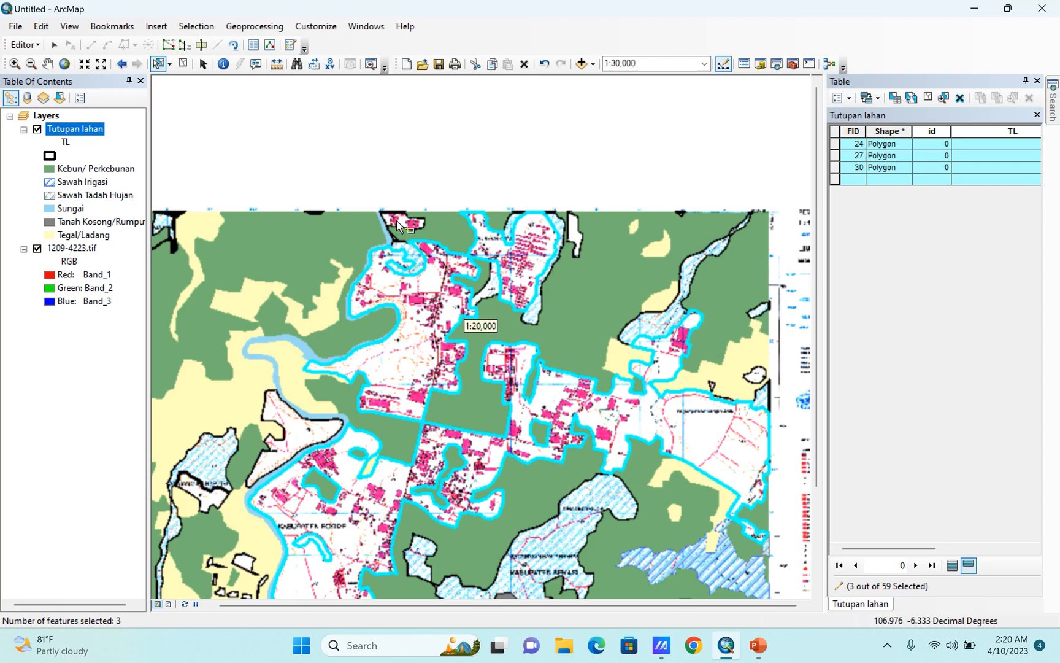
pyautogui.keyDown('shift'); pyautogui.click(399, 227); pyautogui.keyUp('shift')
pyautogui.scroll(5, 301, 211)
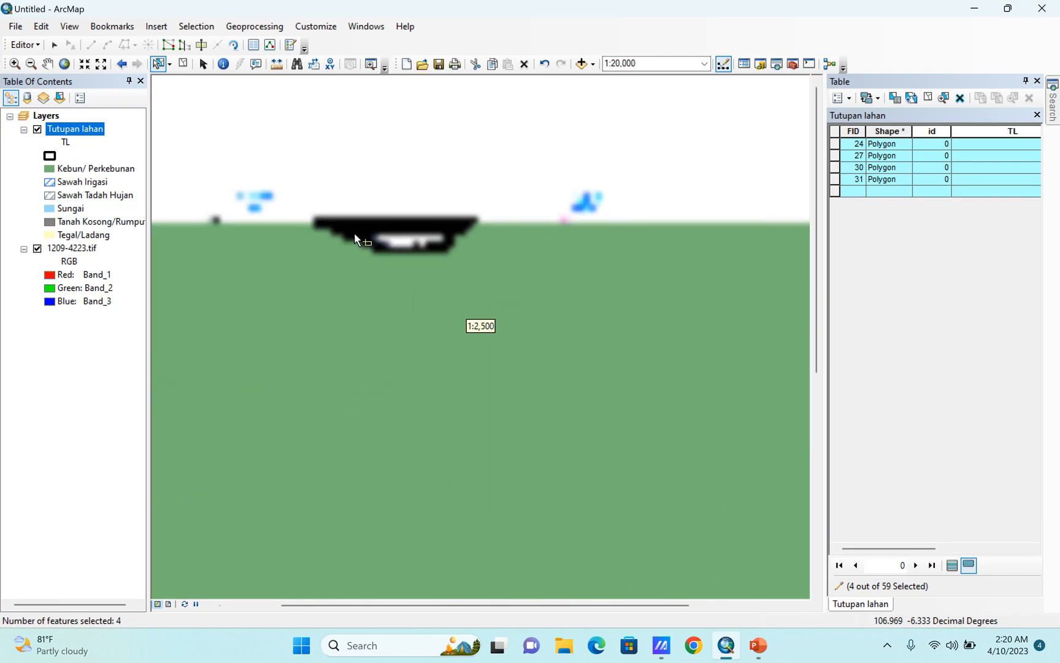
pyautogui.keyDown('shift'); pyautogui.click(441, 240); pyautogui.keyUp('shift')
# Add the two small white polygons on the map's northwestern edge, below the river and beside the rice field, to the selection.
pyautogui.scroll(-4, 474, 240)
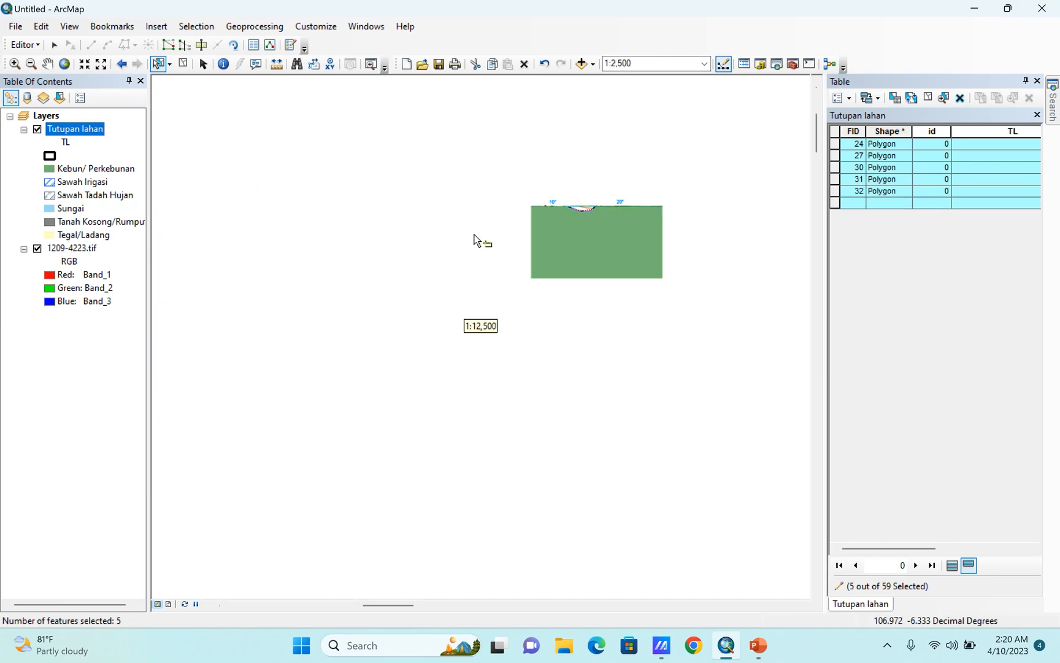
pyautogui.scroll(3, 274, 376)
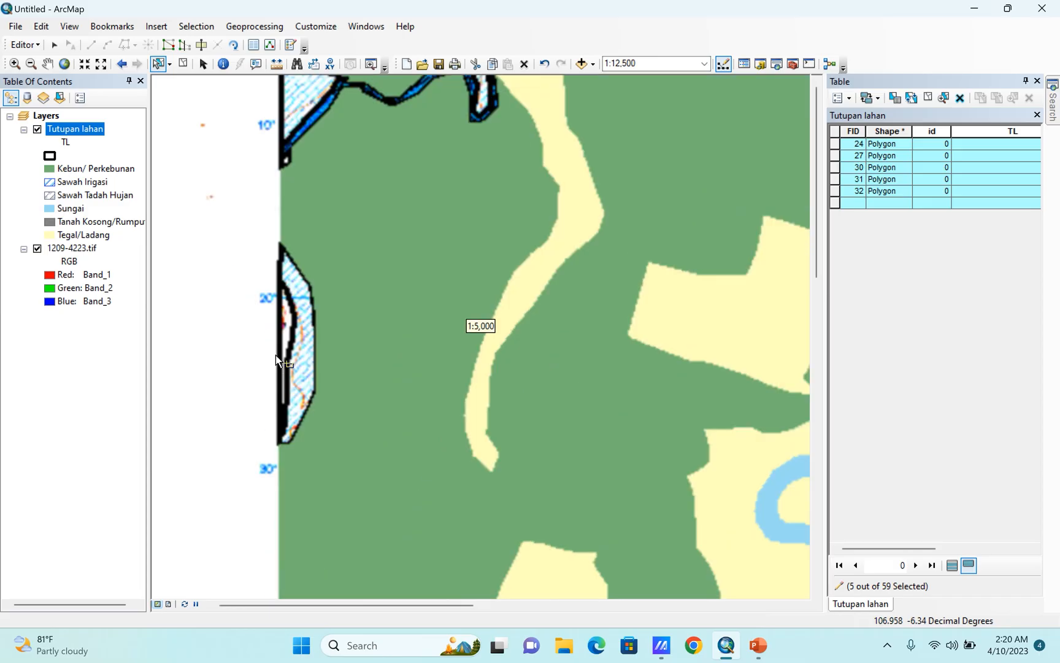
pyautogui.keyDown('shift'); pyautogui.click(288, 161); pyautogui.keyUp('shift')
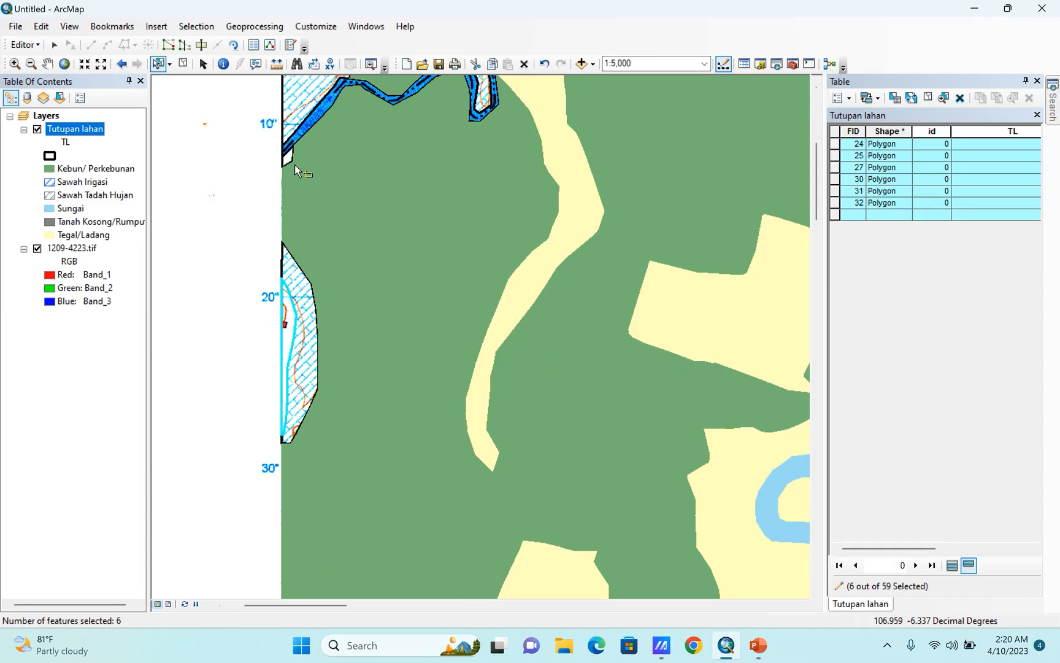
pyautogui.scroll(4, 277, 175)
pyautogui.keyDown('shift'); pyautogui.click(289, 202); pyautogui.keyUp('shift')
# Add the white sliver on the western edge and the white polygon at Kecamatan Gunungputri to the selection.
pyautogui.scroll(-8, 403, 117)
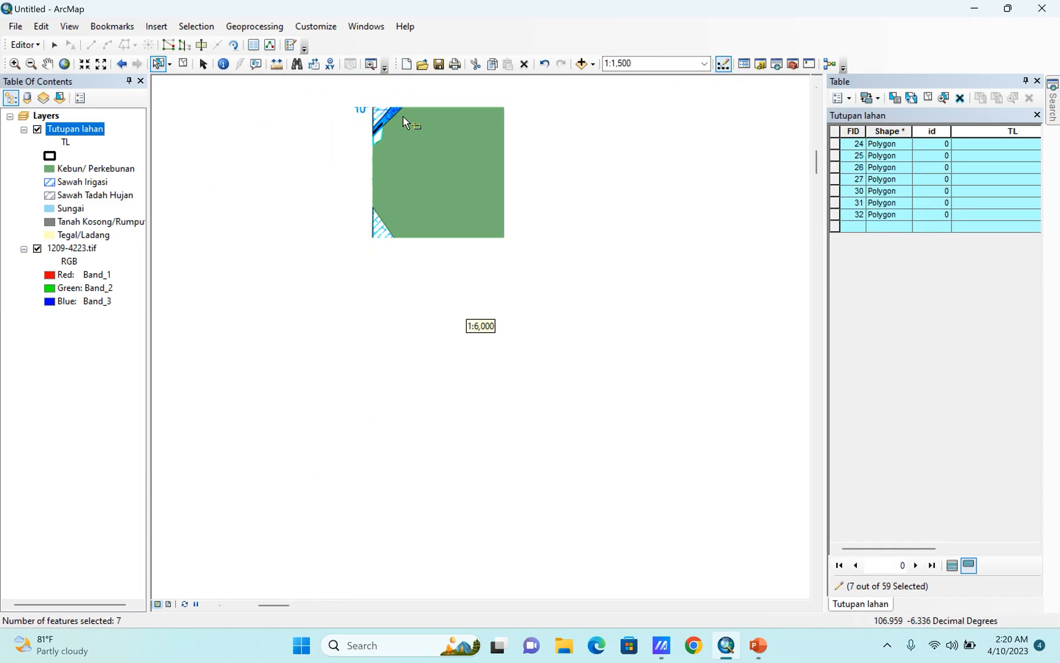
pyautogui.scroll(4, 343, 196)
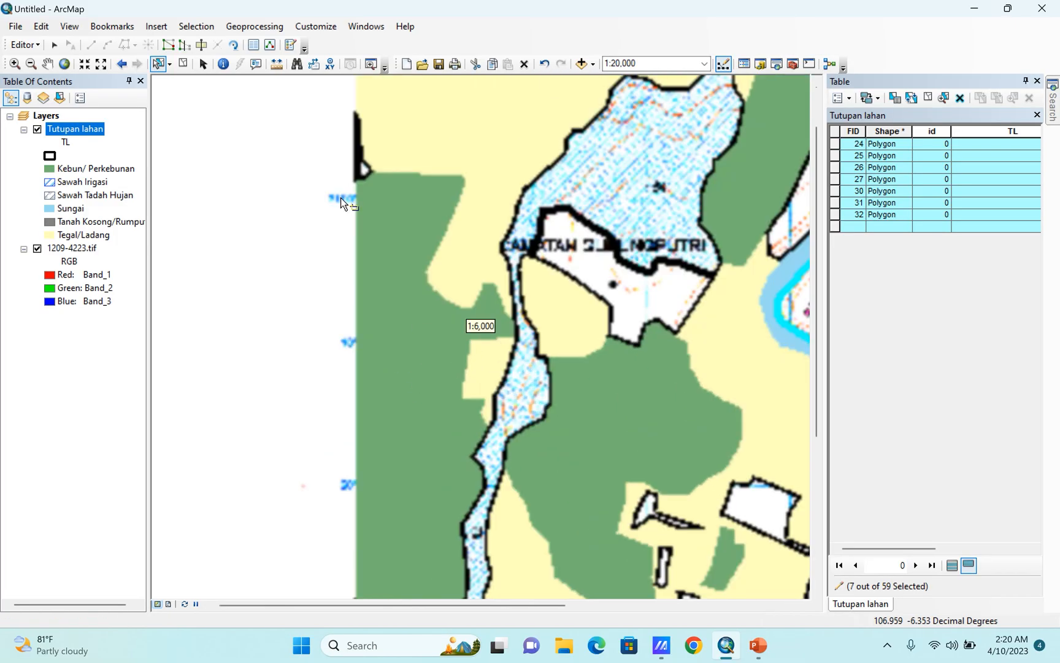
pyautogui.keyDown('shift'); pyautogui.click(366, 176); pyautogui.keyUp('shift')
pyautogui.scroll(-4, 331, 184)
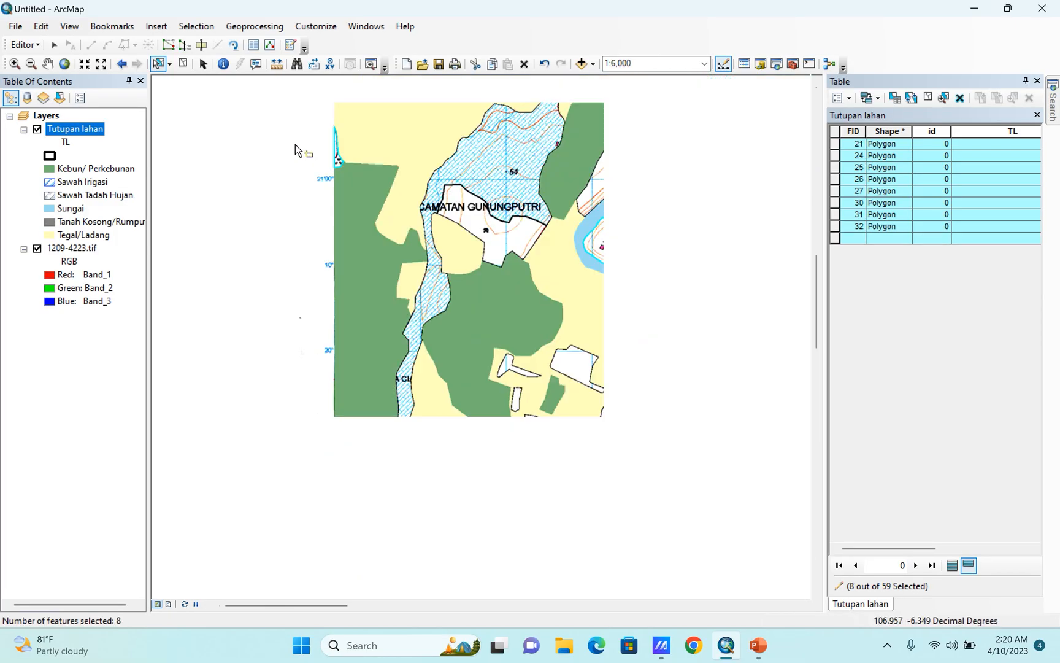
pyautogui.keyDown('shift'); pyautogui.click(381, 184); pyautogui.keyUp('shift')
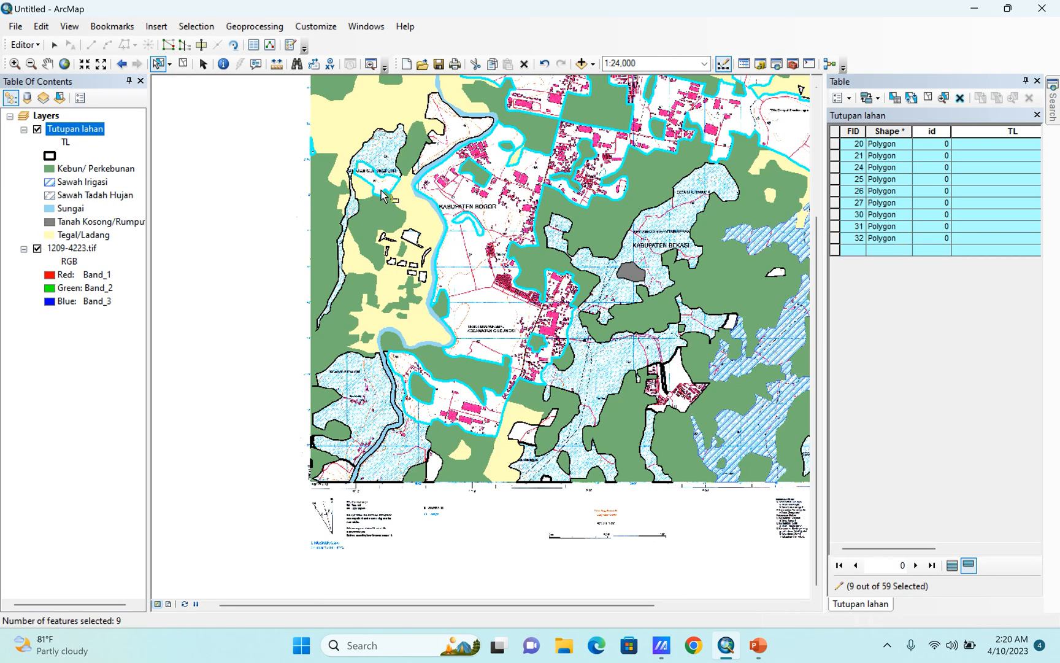
# Add the three white polygons along the map's southern edge and the one north of the Limusnunggal label to the selection.
pyautogui.scroll(3, 399, 297)
pyautogui.scroll(-3, 493, 271)
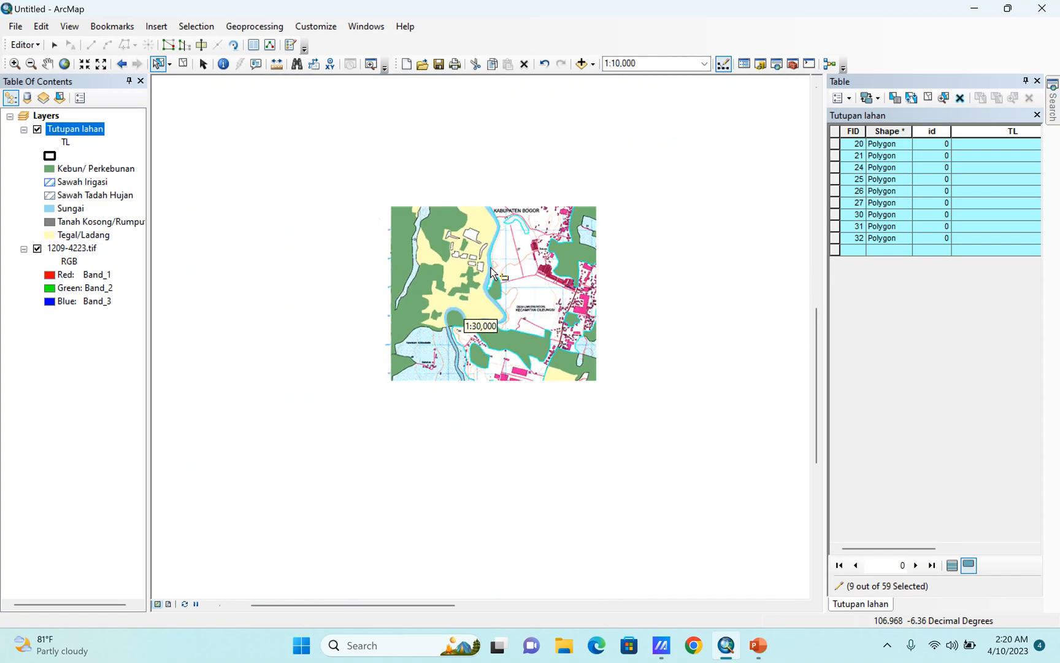
pyautogui.scroll(2, 268, 388)
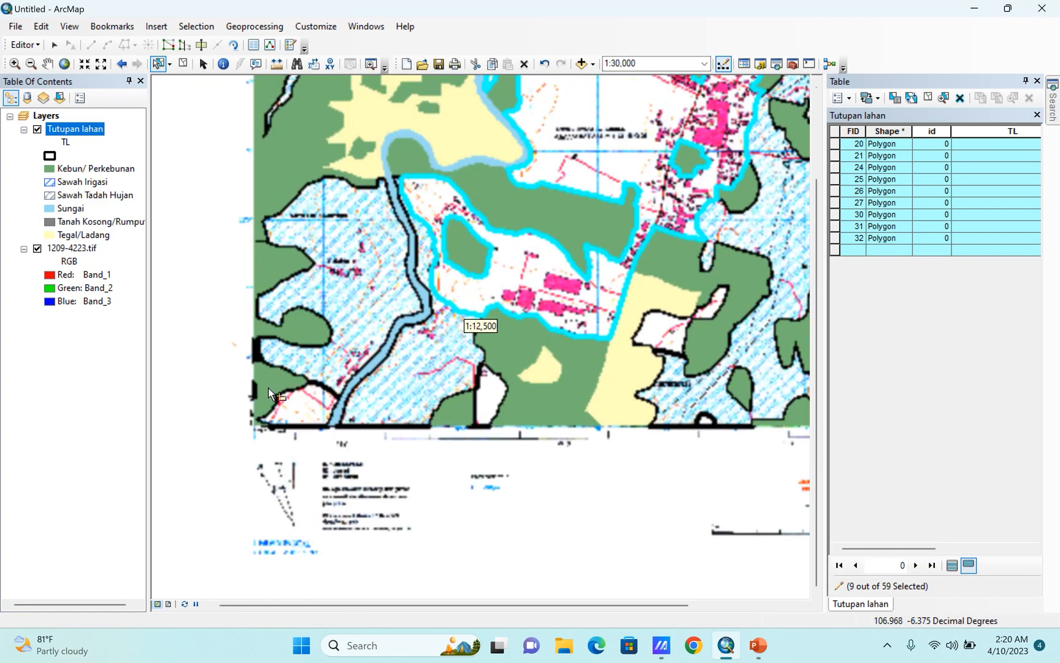
pyautogui.keyDown('shift'); pyautogui.click(289, 415); pyautogui.keyUp('shift')
pyautogui.keyDown('shift'); pyautogui.click(489, 403); pyautogui.keyUp('shift')
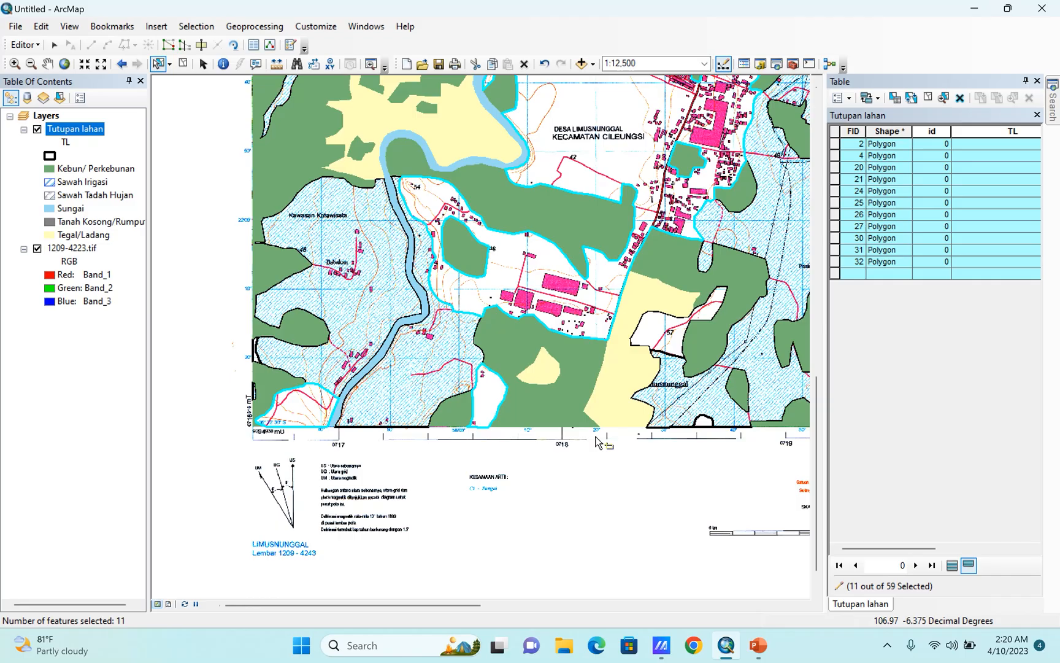
pyautogui.keyDown('shift'); pyautogui.click(696, 424); pyautogui.keyUp('shift')
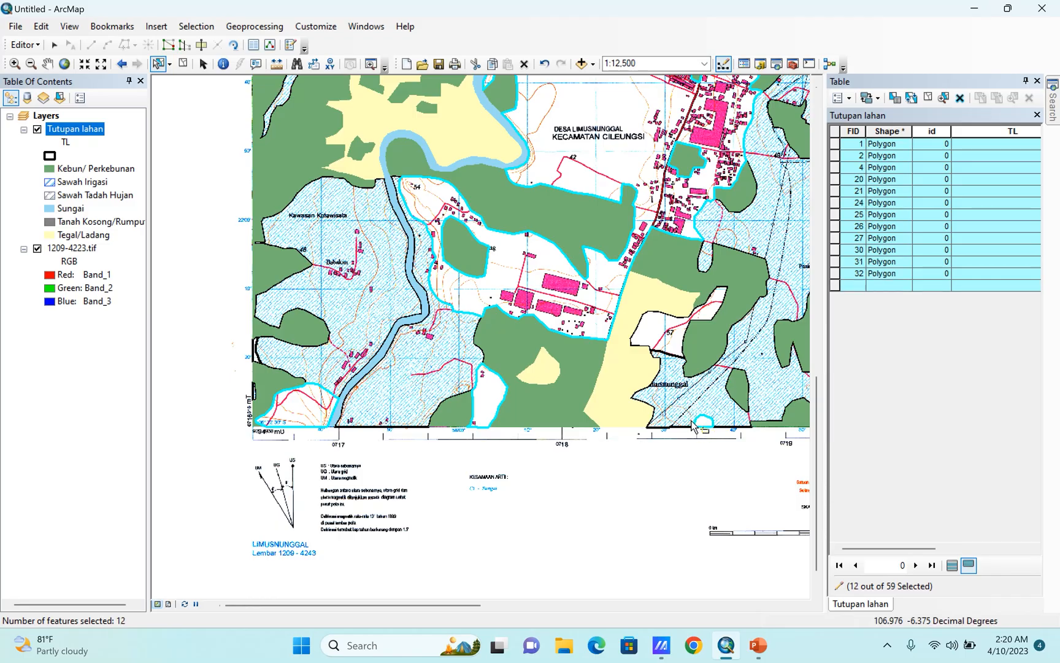
pyautogui.keyDown('shift'); pyautogui.click(664, 337); pyautogui.keyUp('shift')
# Add the two narrow white polygons on the western edge near the map's southwest corner to the selection.
pyautogui.scroll(5, 241, 392)
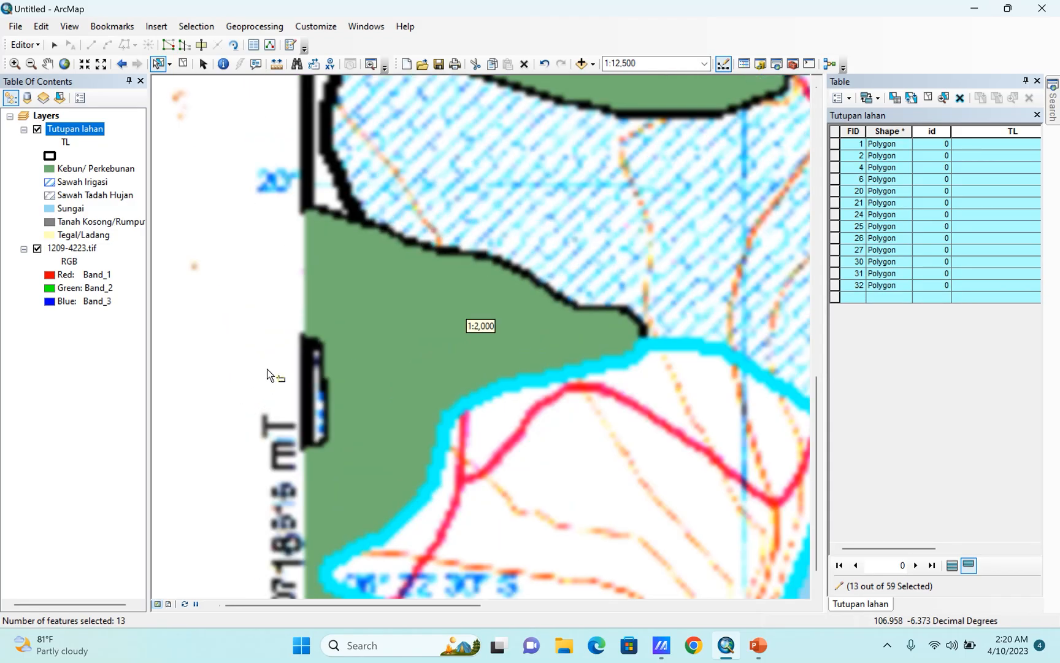
pyautogui.keyDown('shift'); pyautogui.click(331, 189); pyautogui.keyUp('shift')
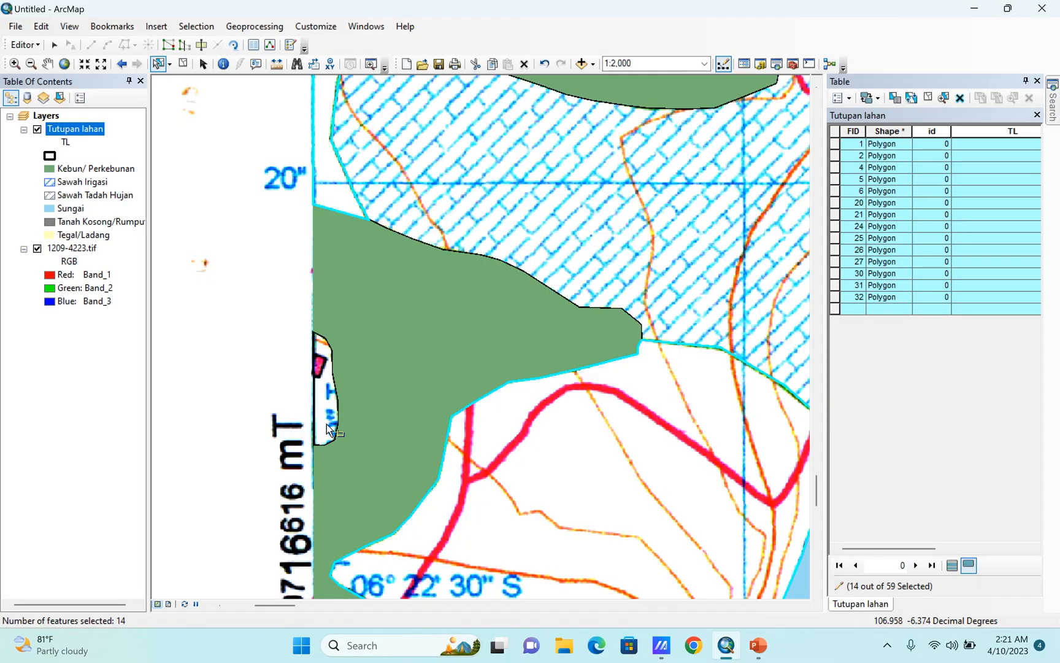
pyautogui.keyDown('shift'); pyautogui.click(326, 424); pyautogui.keyUp('shift')
# Add the white polygons north of Desa Pasirangin, northeast of it, and inside the plantation east of Kabupaten Bekasi to the selection.
pyautogui.scroll(-6, 209, 338)
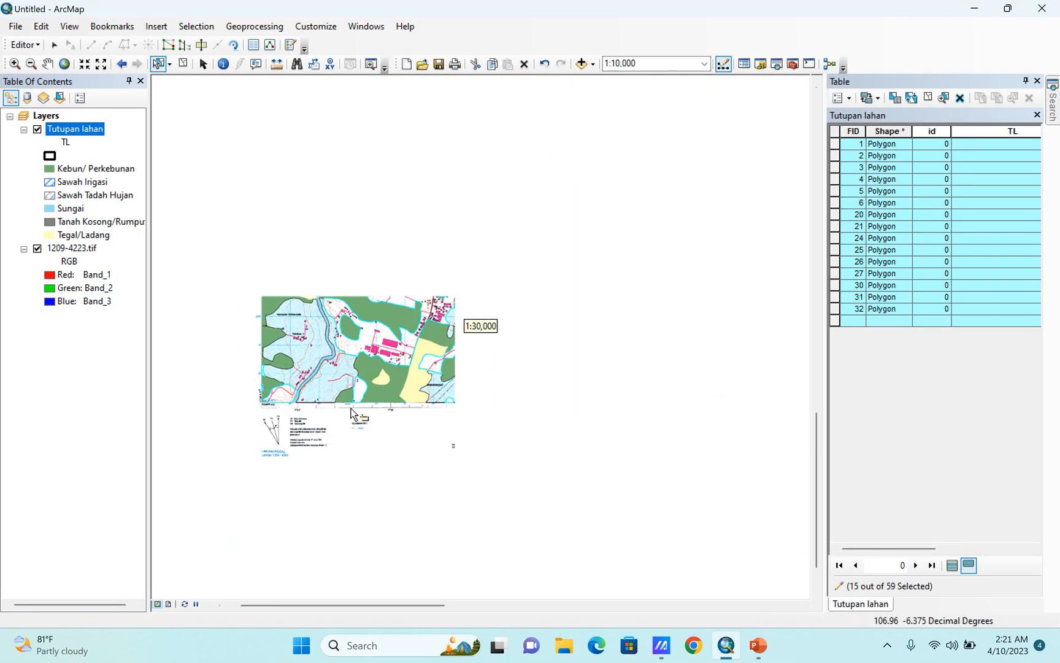
pyautogui.scroll(3, 435, 405)
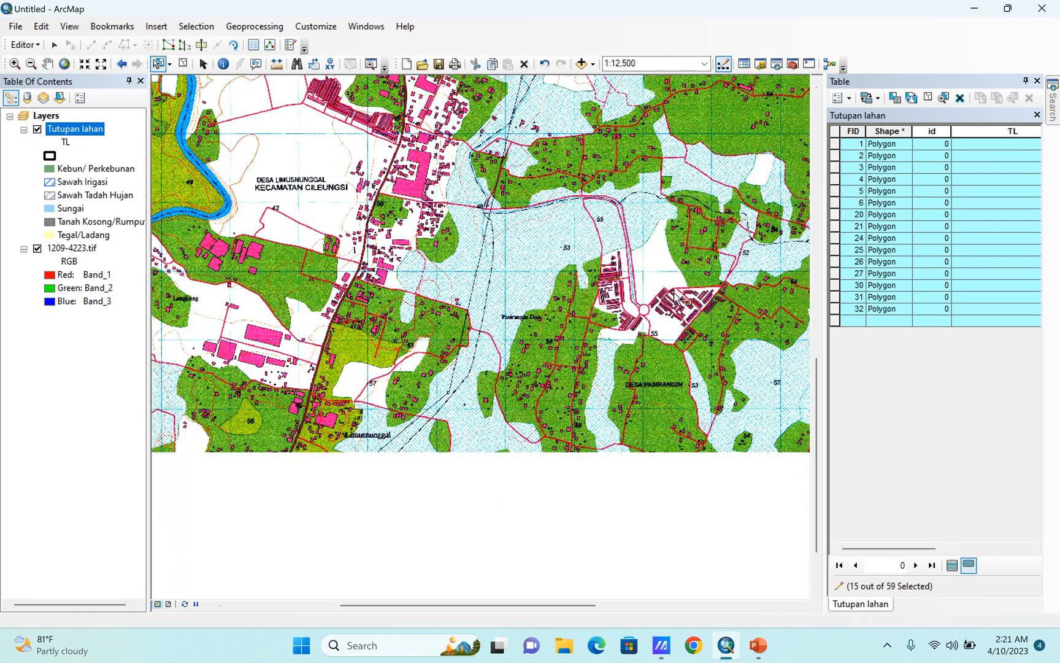
pyautogui.keyDown('shift'); pyautogui.click(661, 295); pyautogui.keyUp('shift')
pyautogui.keyDown('shift'); pyautogui.click(668, 274); pyautogui.keyUp('shift')
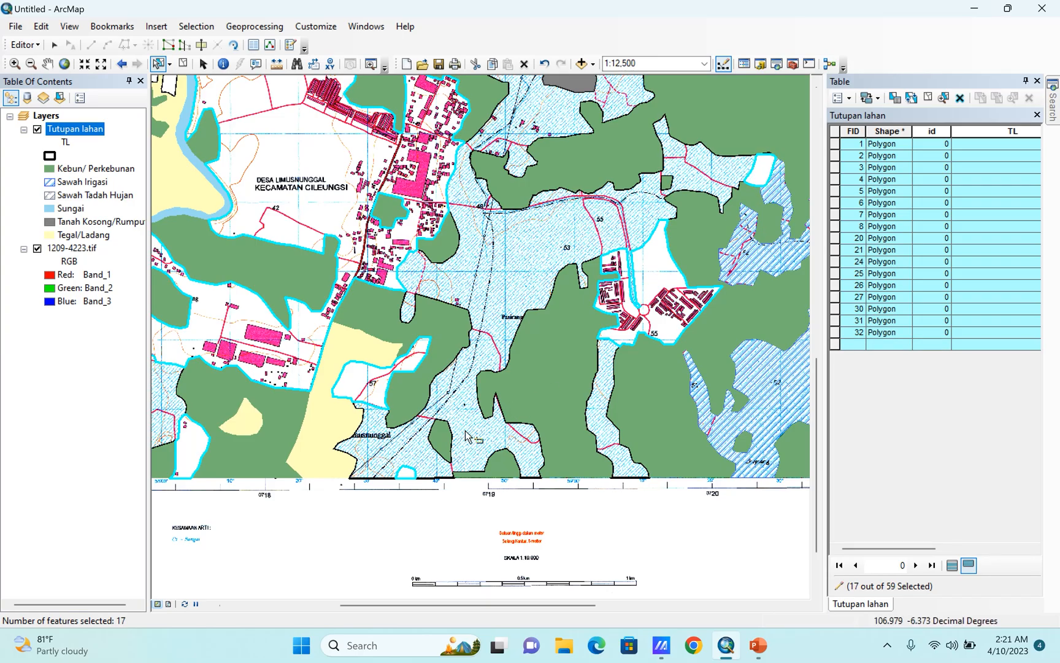
pyautogui.scroll(-2, 466, 437)
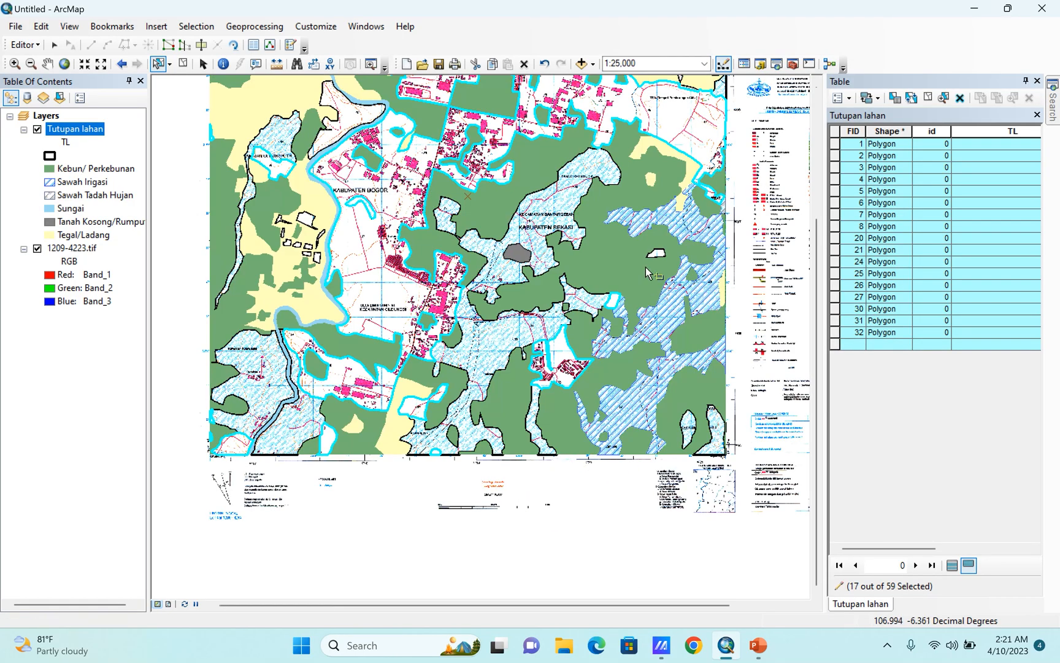
pyautogui.scroll(3, 645, 266)
pyautogui.keyDown('shift'); pyautogui.click(651, 287); pyautogui.keyUp('shift')
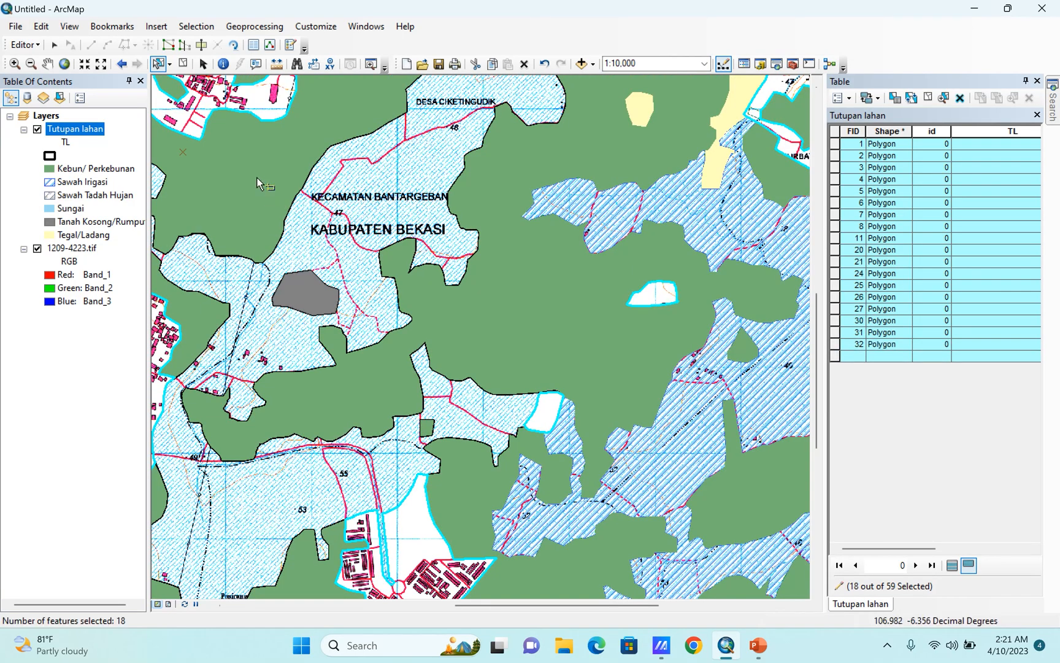
# Merge the selected white polygons into the first listed Tutupan lahan feature.
pyautogui.click(25, 44)
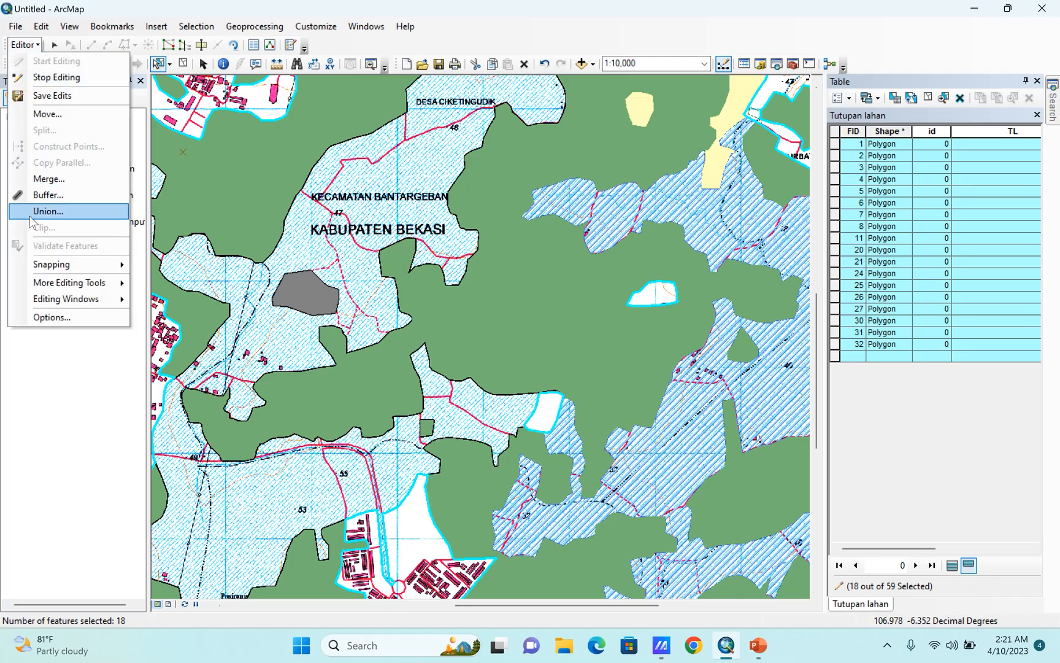
pyautogui.click(48, 178)
pyautogui.click(639, 271)
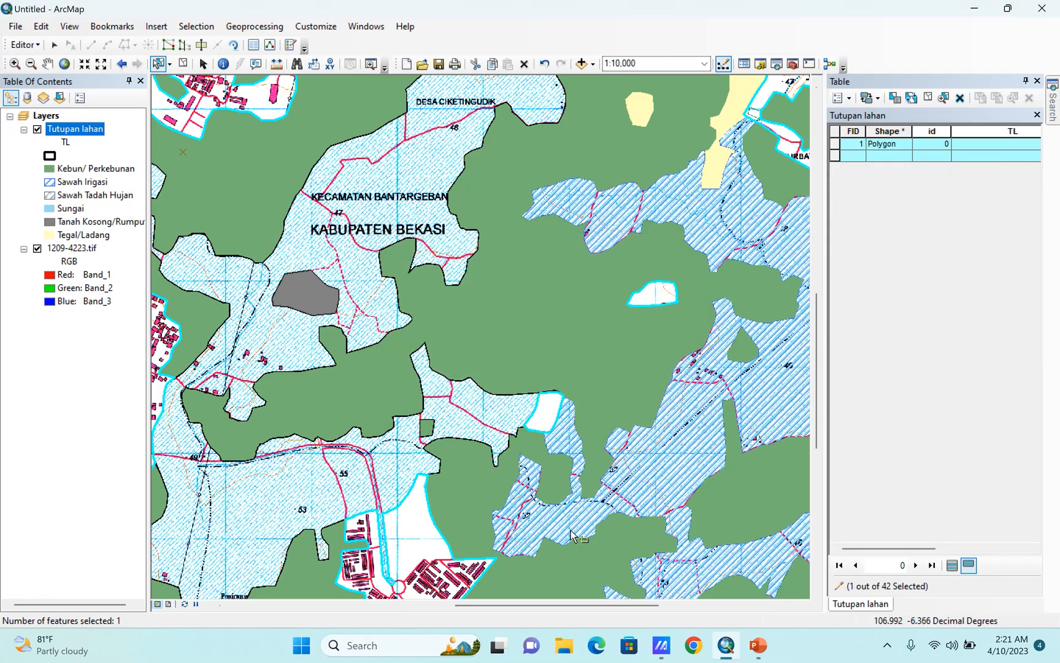
# Merge the selected white polygon with the grey polygon southwest of the Kabupaten Bekasi label into the Tanah Kosong/Rumput feature.
pyautogui.scroll(-4, 578, 538)
pyautogui.scroll(2, 552, 505)
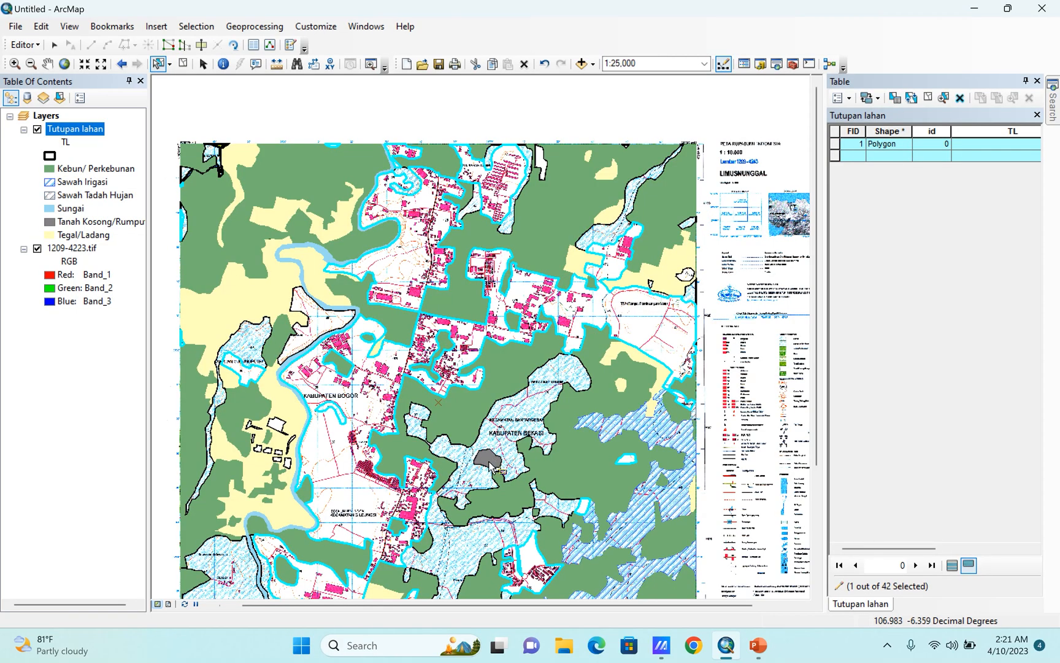
pyautogui.scroll(2, 489, 460)
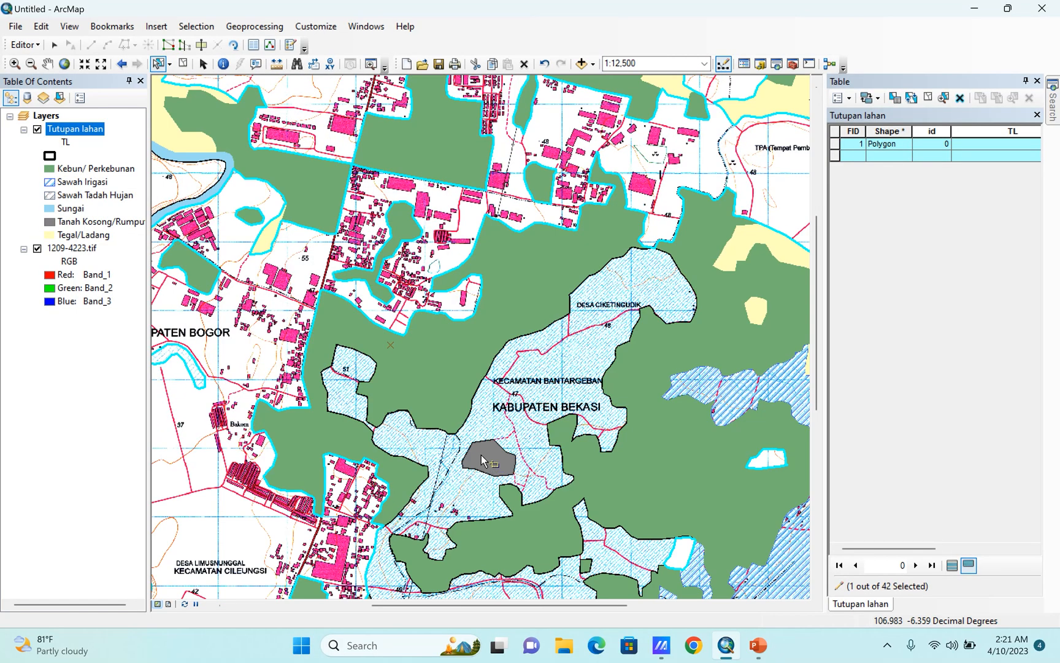
pyautogui.keyDown('shift'); pyautogui.click(481, 457); pyautogui.keyUp('shift')
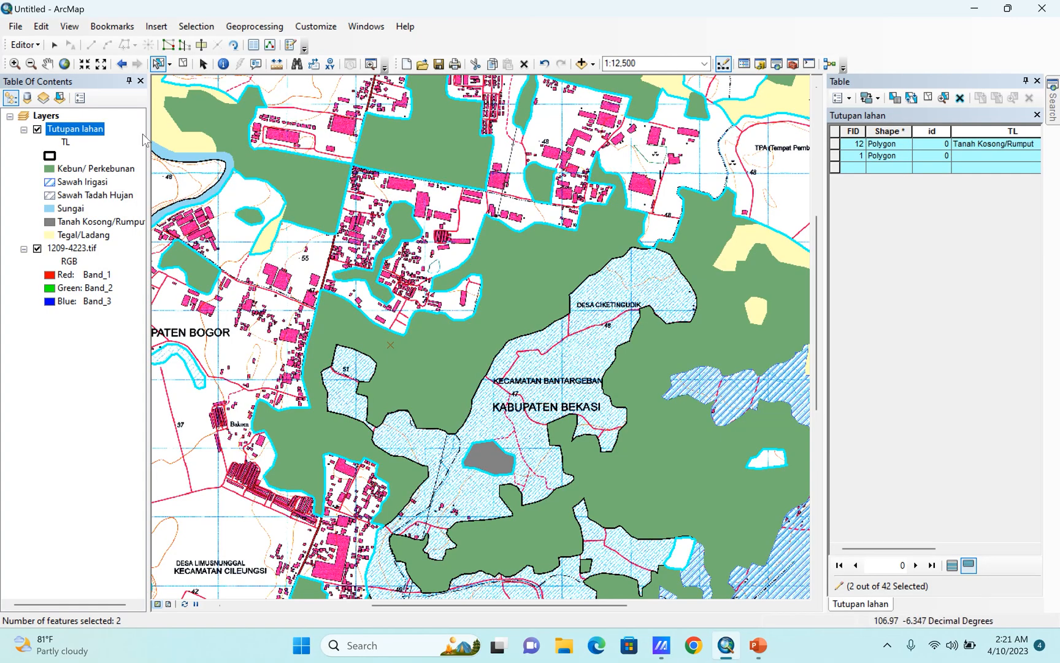
pyautogui.click(24, 45)
pyautogui.click(48, 179)
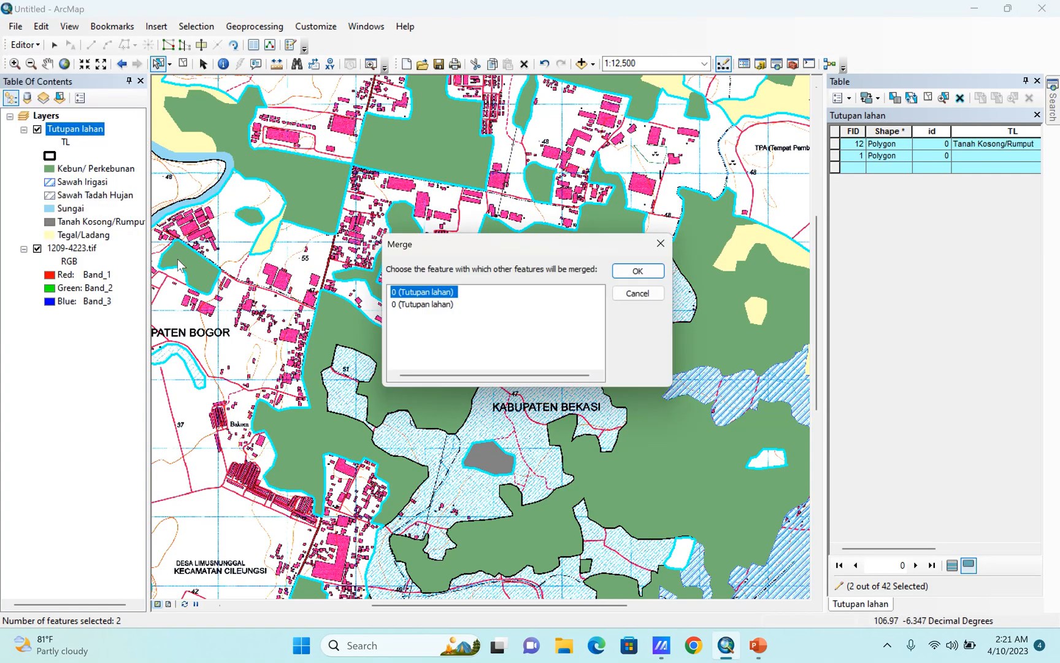
pyautogui.click(414, 306)
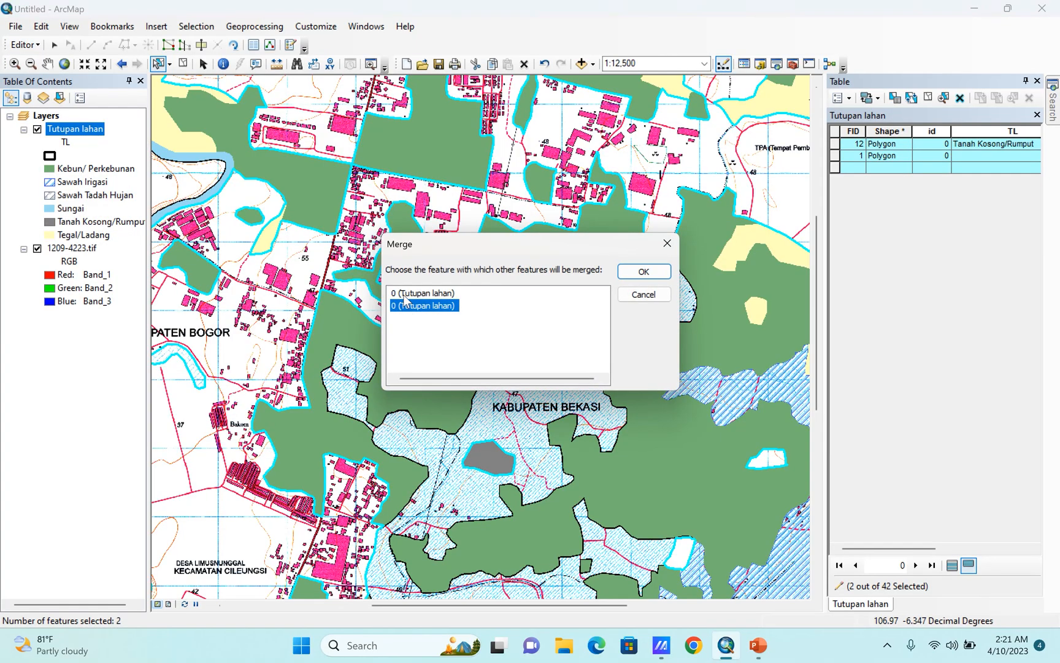
pyautogui.click(407, 294)
pyautogui.click(642, 271)
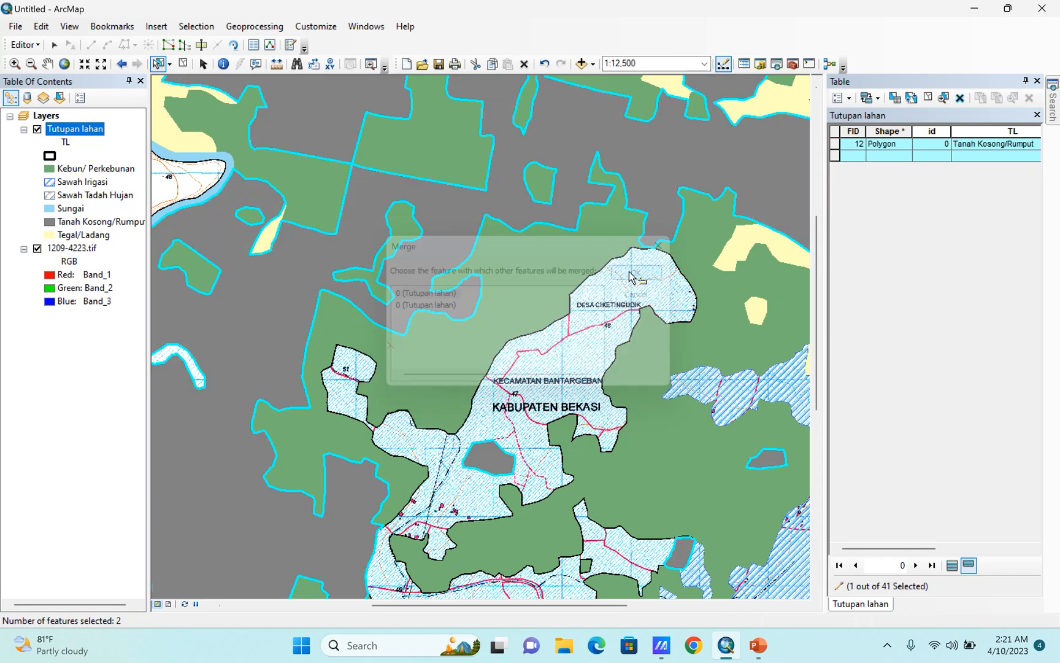
# Merge the white polygon at spot height 48, inside the river bend in the northwest, with the Tanah Kosong/Rumput feature.
pyautogui.scroll(3, 641, 391)
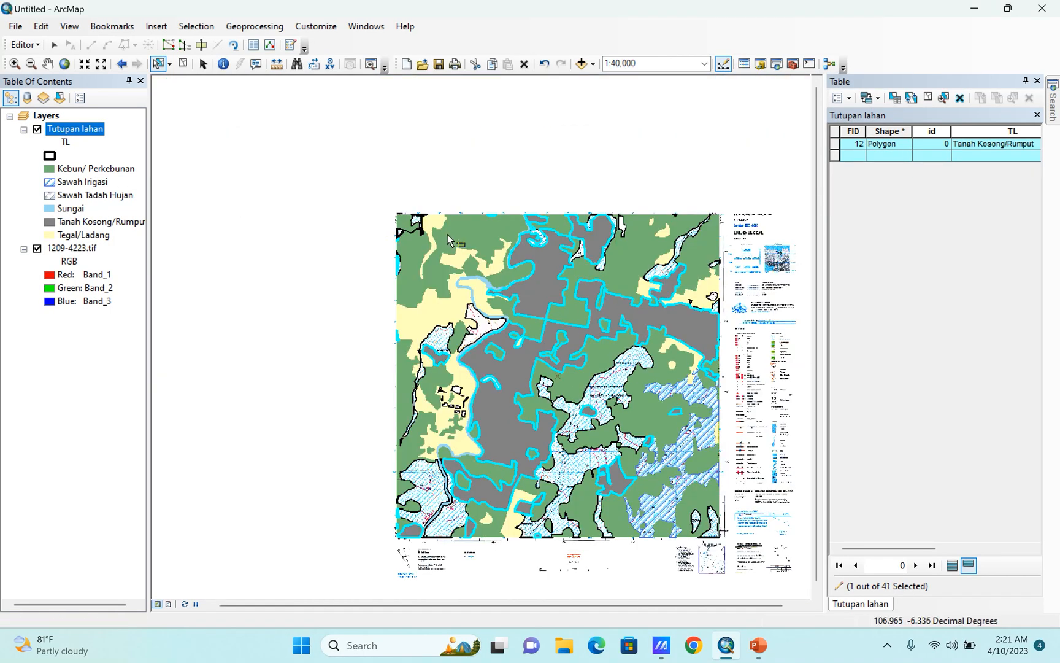
pyautogui.scroll(-3, 447, 235)
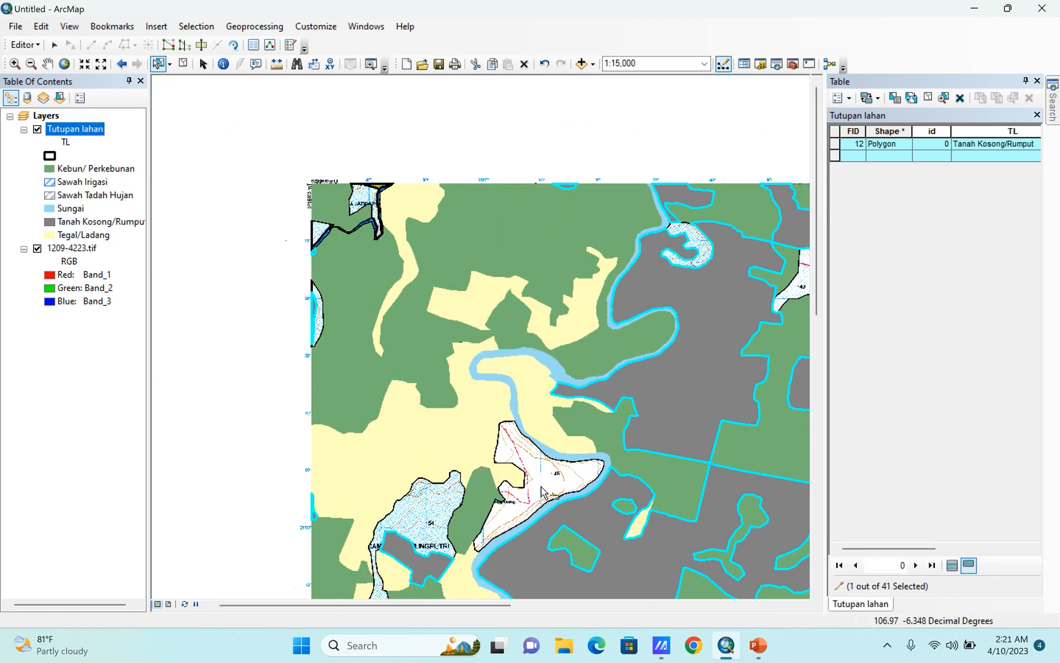
pyautogui.scroll(-3, 570, 491)
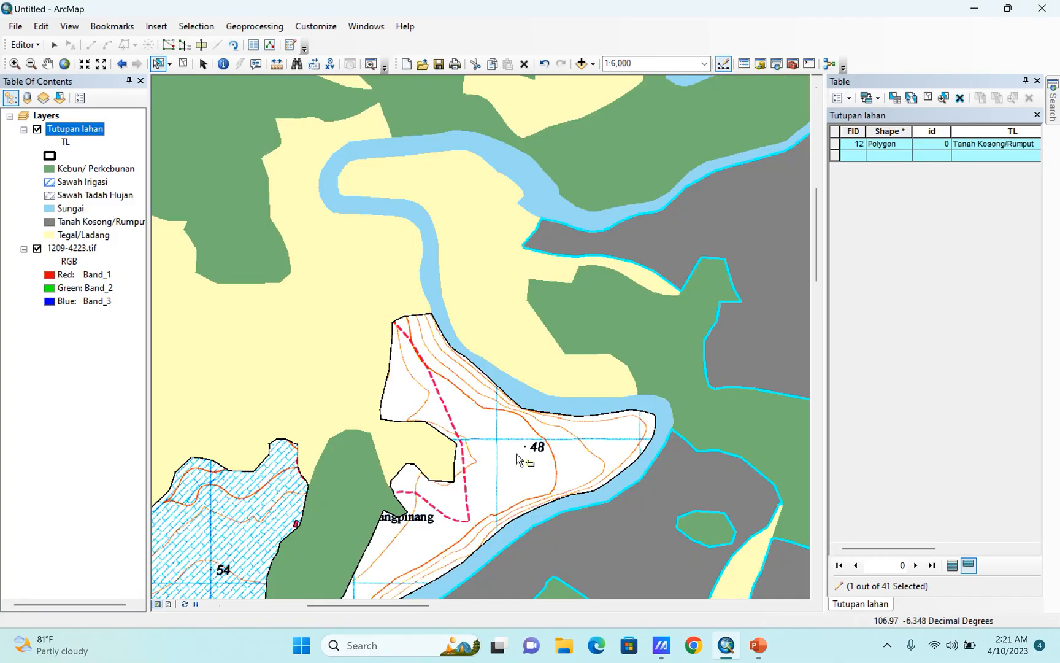
pyautogui.keyDown('shift'); pyautogui.click(605, 546); pyautogui.keyUp('shift')
pyautogui.click(25, 44)
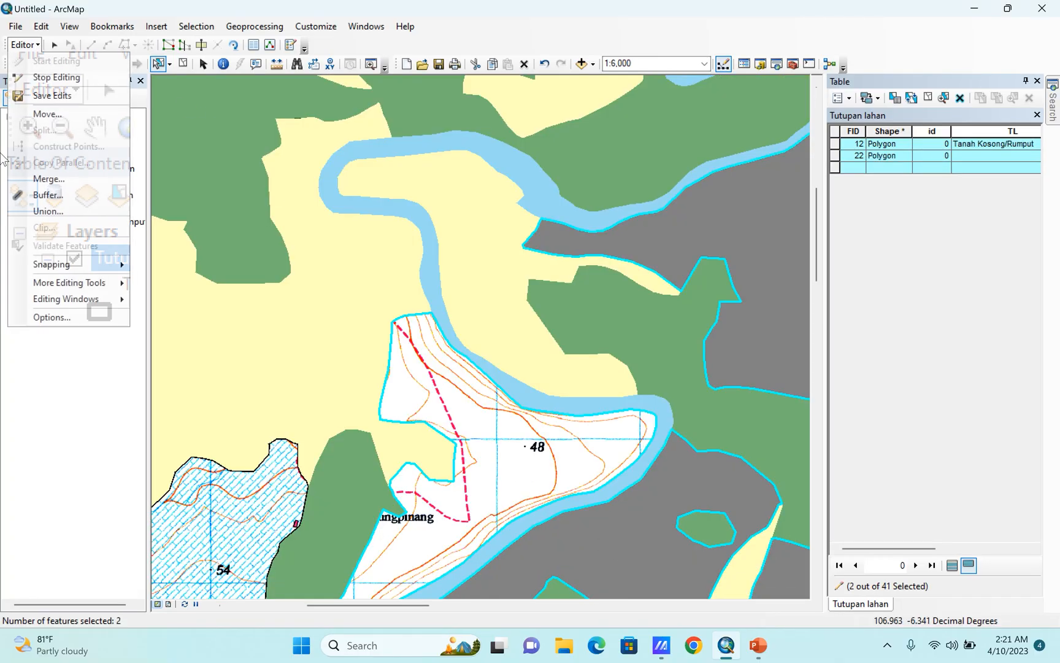
pyautogui.click(36, 177)
pyautogui.click(404, 306)
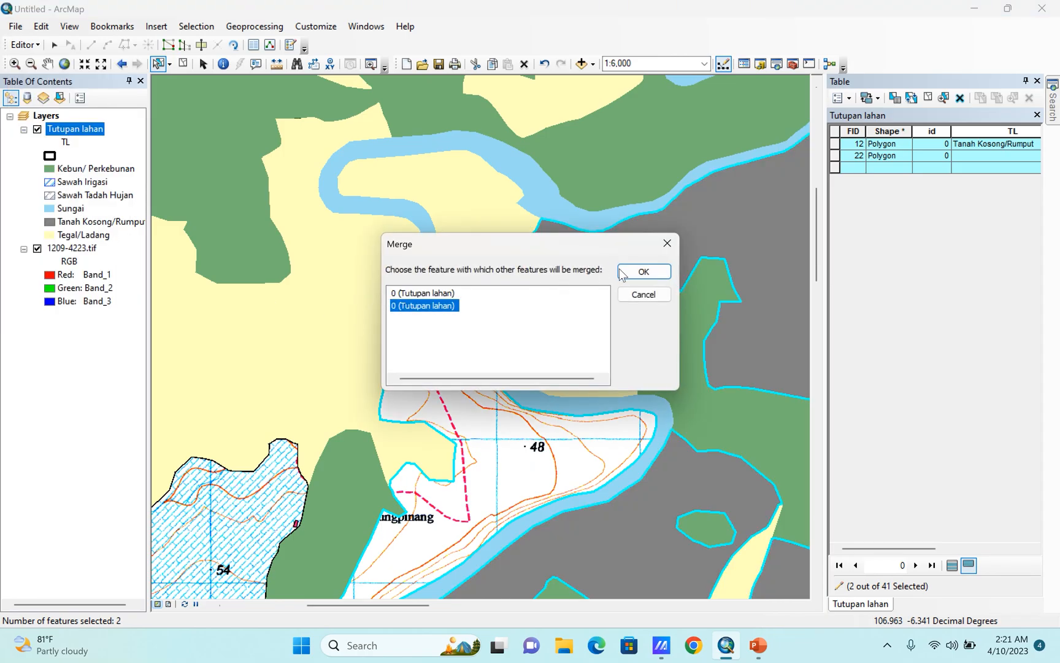
pyautogui.click(643, 271)
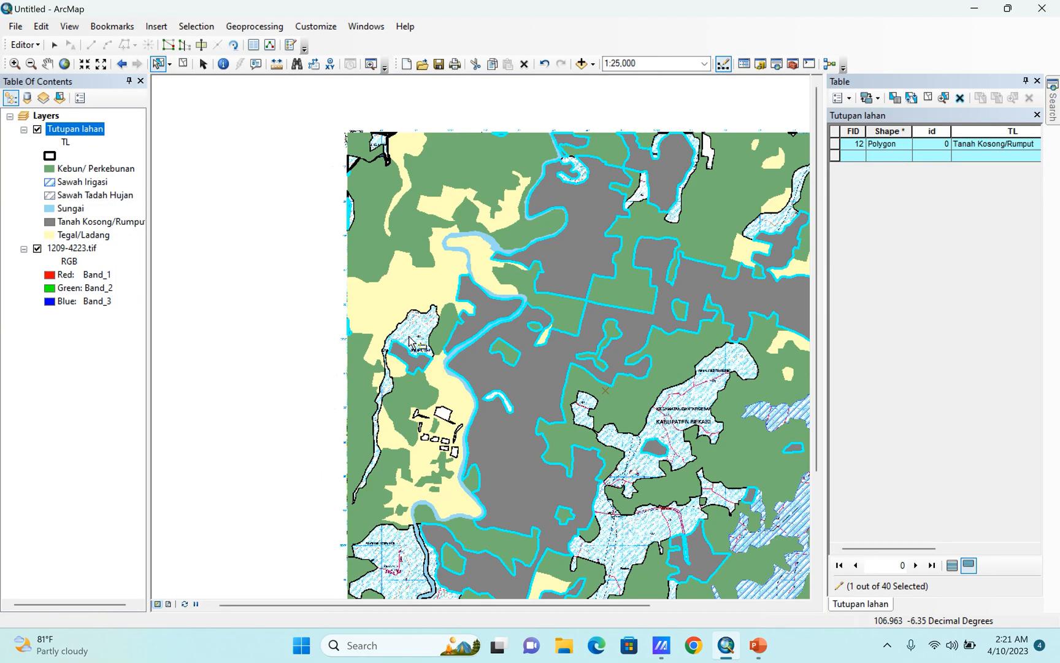
# Select the unlabeled hatched polygons at spot height 54 in the west, the crescent east of the river, and around Kabupaten Bekasi.
pyautogui.scroll(-5, 464, 365)
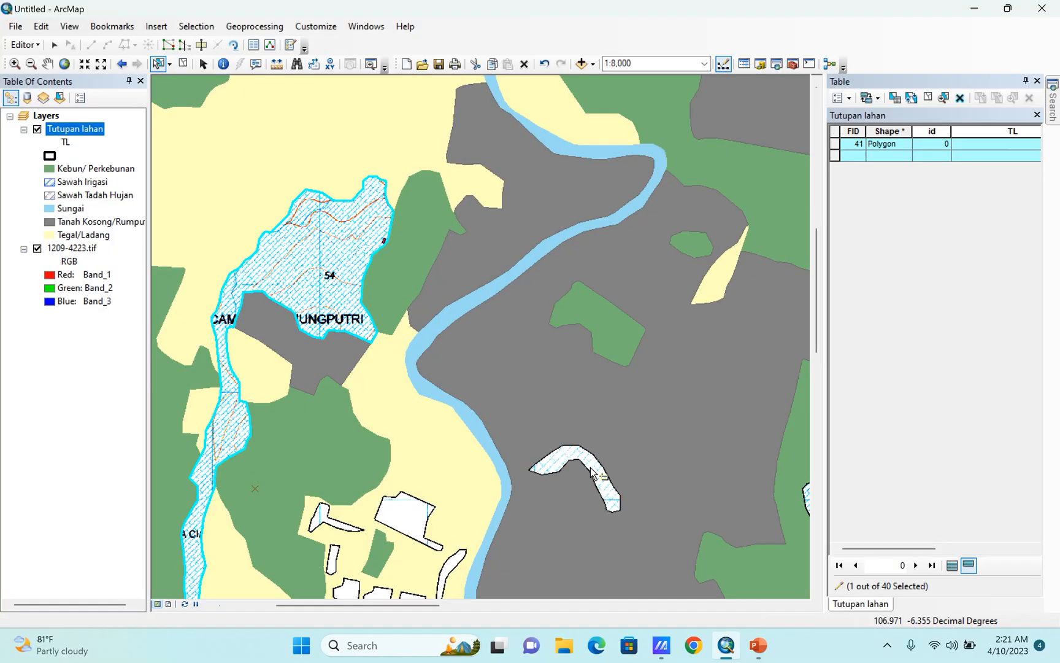
pyautogui.keyDown('shift'); pyautogui.click(563, 459); pyautogui.keyUp('shift')
pyautogui.scroll(6, 400, 298)
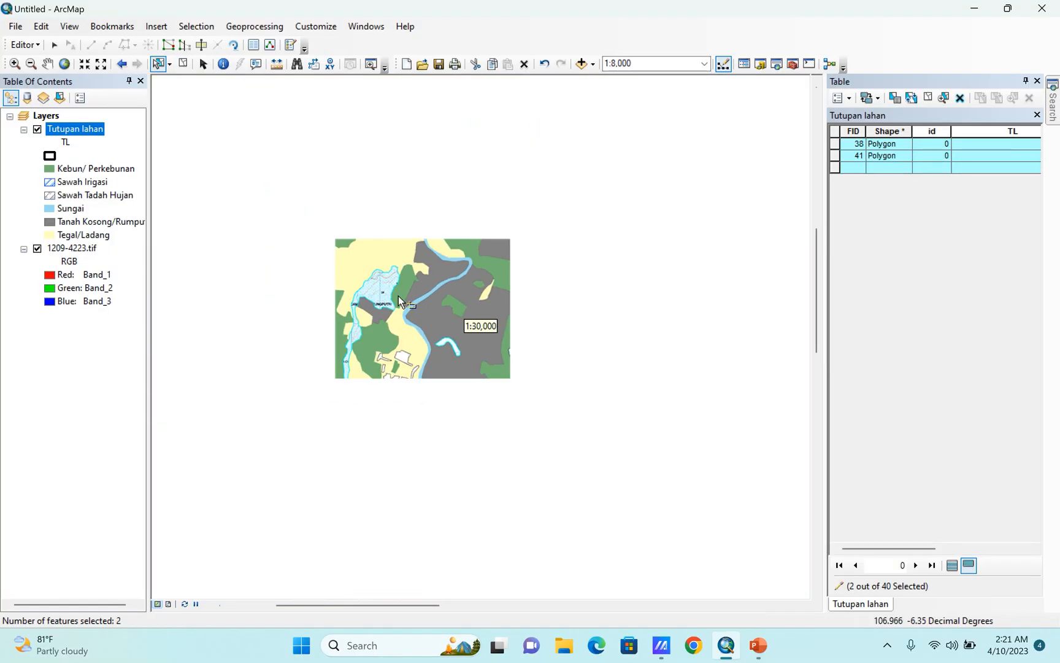
pyautogui.scroll(-4, 543, 381)
pyautogui.keyDown('shift'); pyautogui.click(546, 396); pyautogui.keyUp('shift')
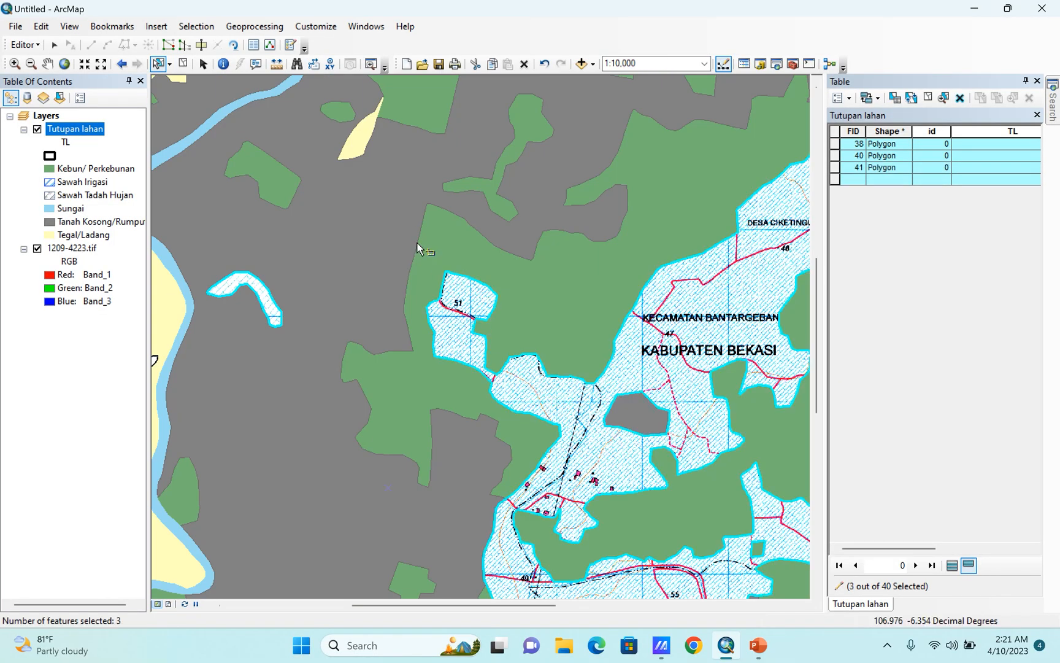
# Add the two hatched polygons in the map's southwest corner and the two in its southeast corner to the selection.
pyautogui.scroll(4, 417, 248)
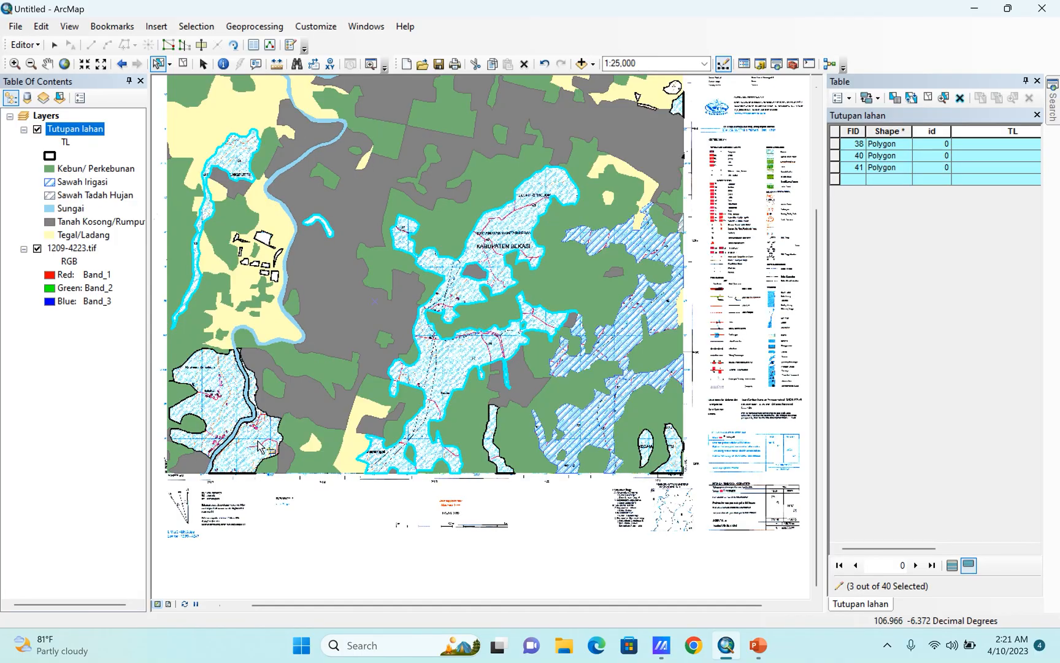
pyautogui.keyDown('shift'); pyautogui.click(250, 453); pyautogui.keyUp('shift')
pyautogui.keyDown('shift'); pyautogui.click(210, 399); pyautogui.keyUp('shift')
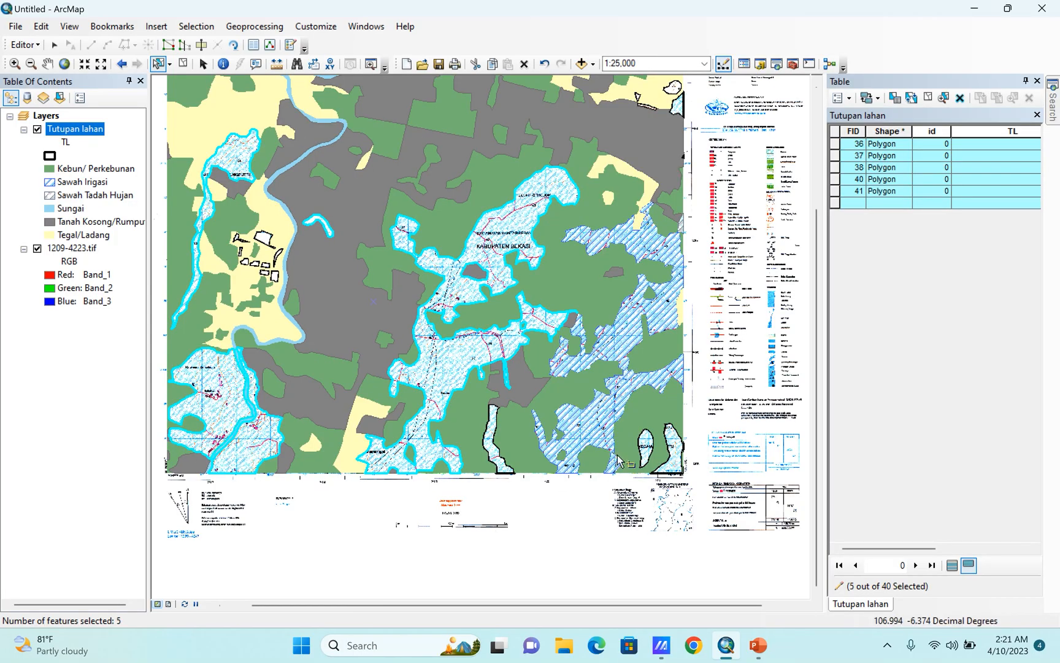
pyautogui.scroll(-3, 617, 456)
pyautogui.keyDown('shift'); pyautogui.click(691, 416); pyautogui.keyUp('shift')
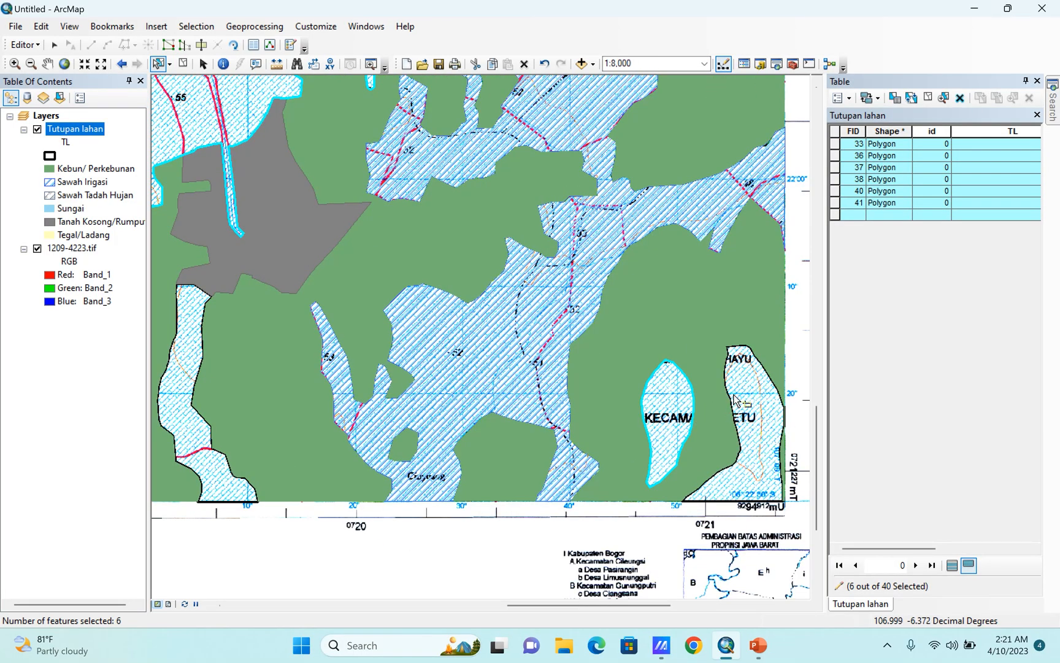
pyautogui.keyDown('shift'); pyautogui.click(734, 398); pyautogui.keyUp('shift')
# Merge the seven selected hatched polygons into one Tutupan lahan feature.
pyautogui.click(37, 48)
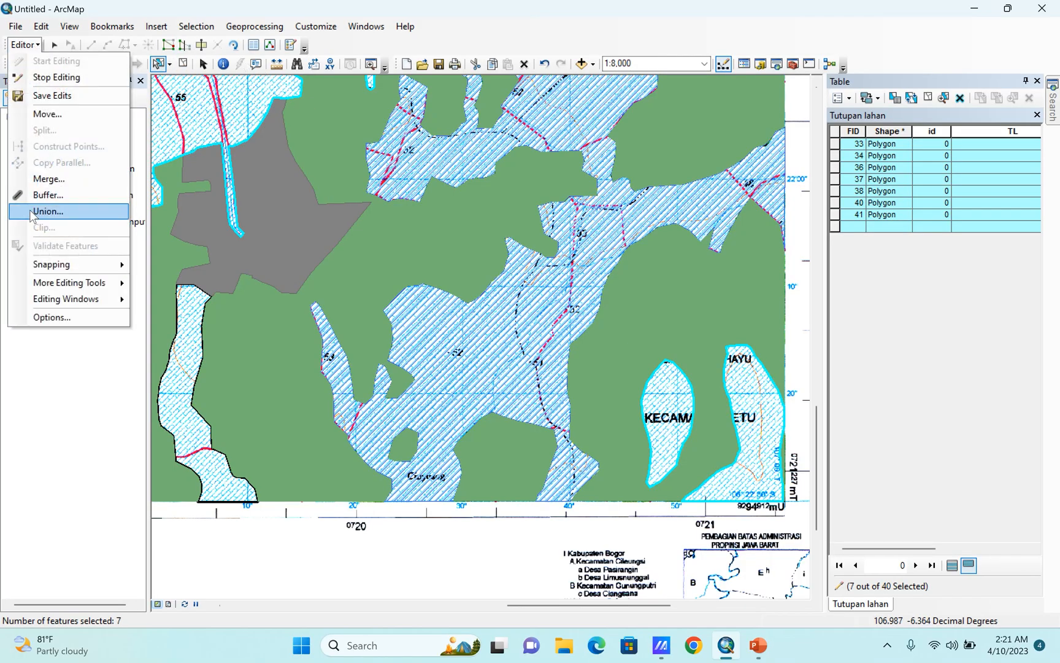
pyautogui.click(46, 182)
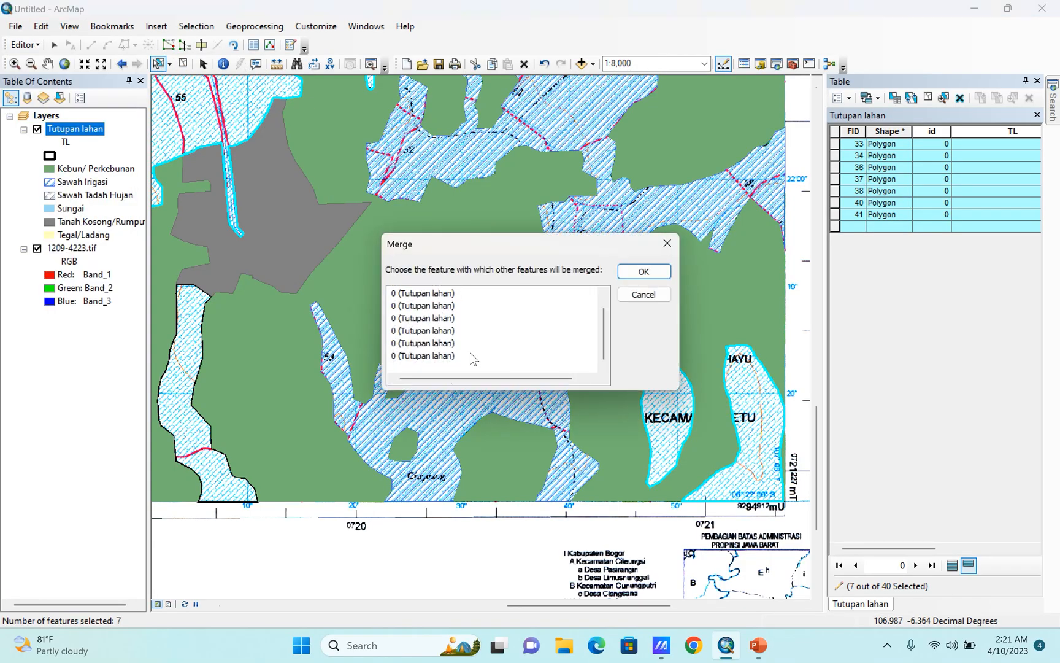
pyautogui.click(644, 271)
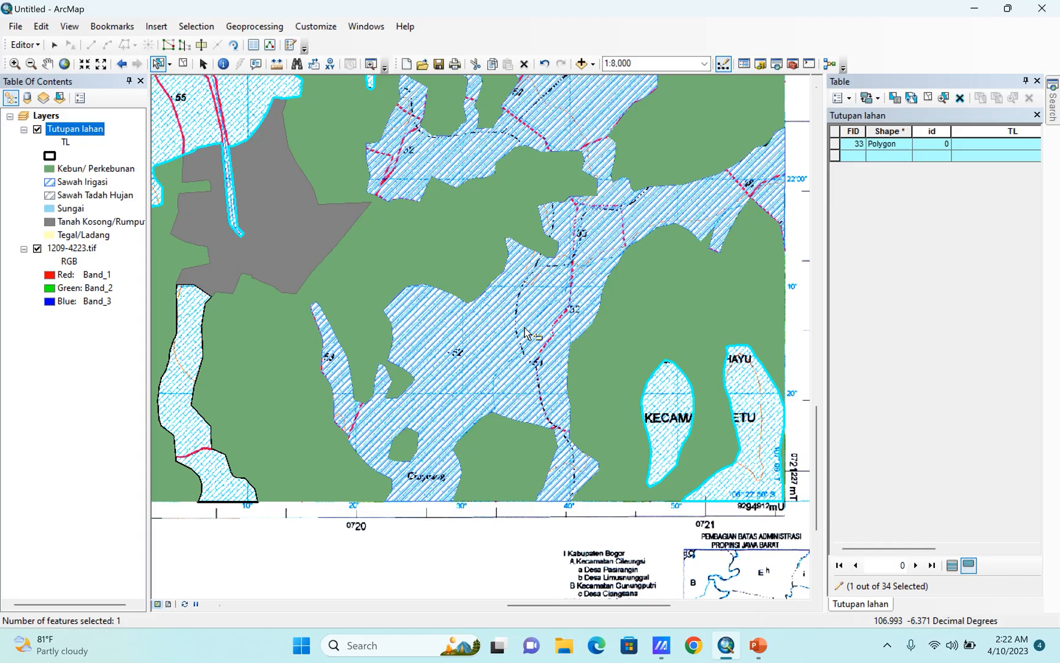
# Add the Sawah Irigasi polygon to the selection and merge the hatched feature into it.
pyautogui.keyDown('shift'); pyautogui.click(525, 333); pyautogui.keyUp('shift')
pyautogui.click(25, 45)
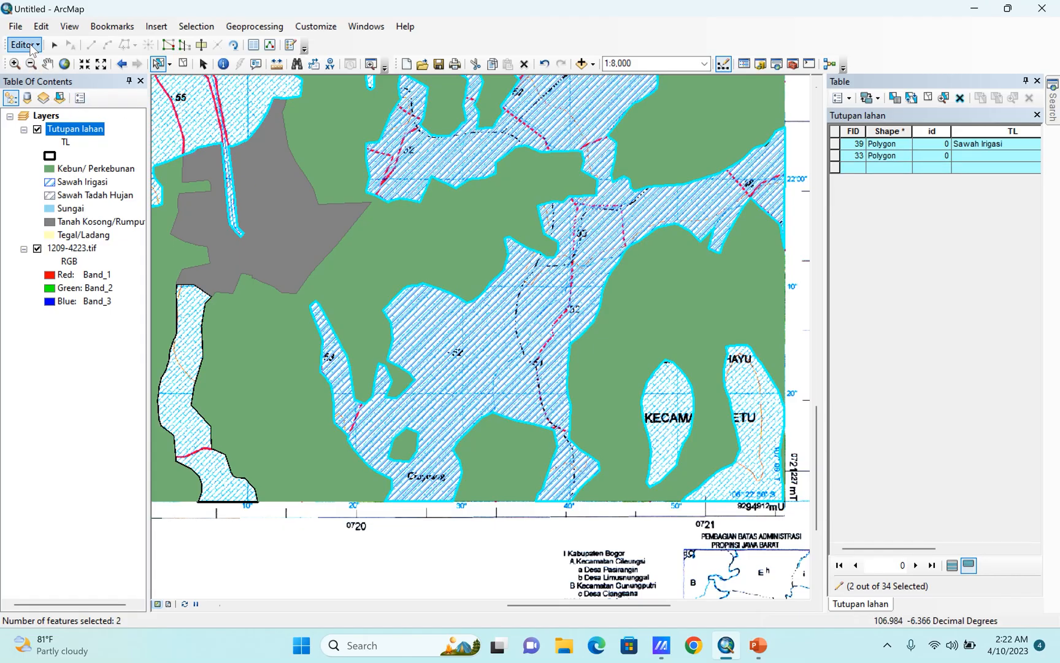
pyautogui.click(41, 179)
pyautogui.click(431, 307)
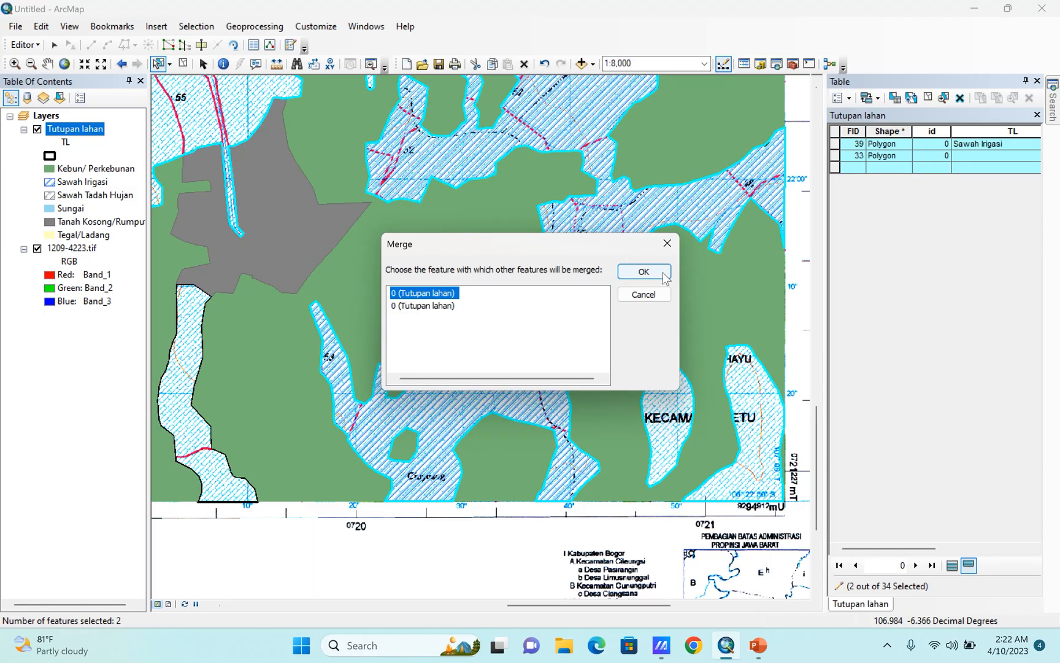
pyautogui.click(643, 271)
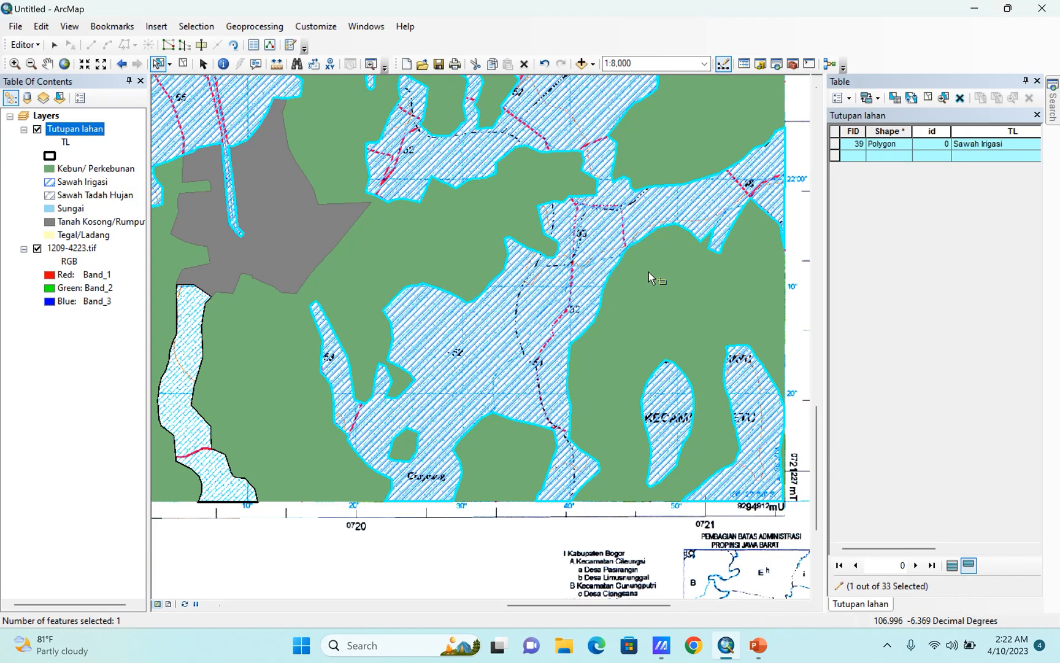
# Show all Tutupan lahan records and zoom to the unlabeled polygon with FID 9.
pyautogui.scroll(2, 706, 419)
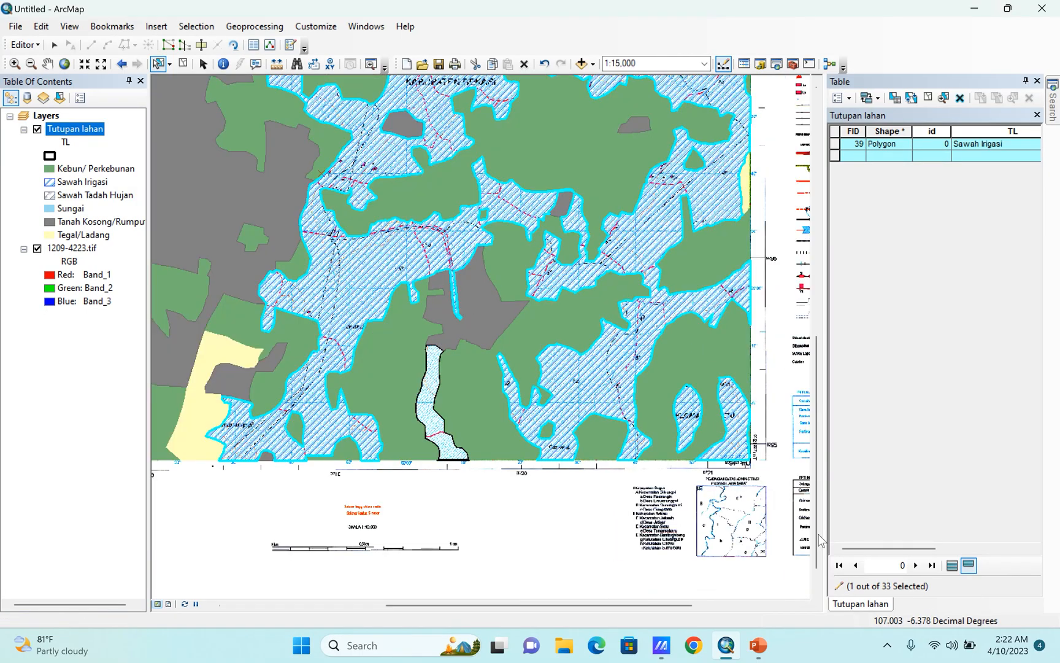
pyautogui.click(952, 566)
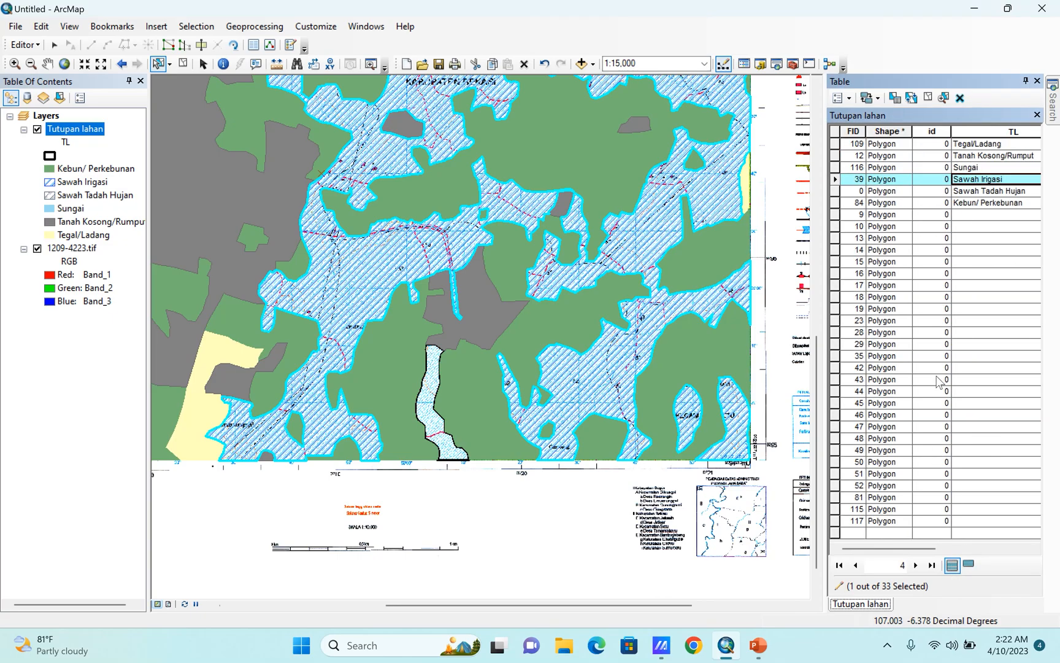
pyautogui.doubleClick(835, 214)
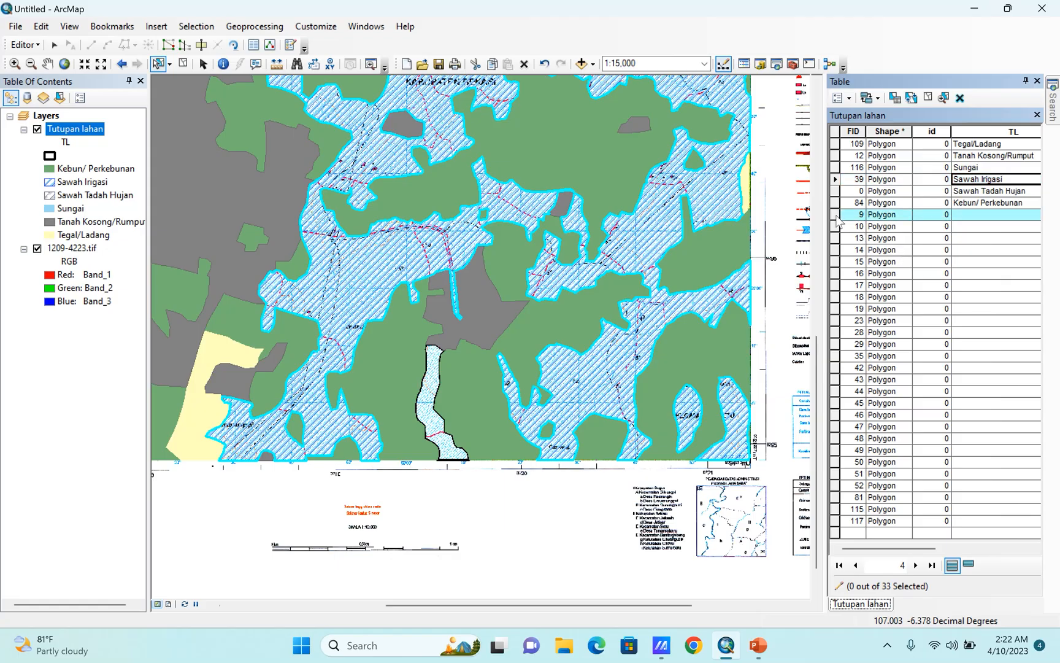
# Add the eight other small white polygons in the Tegal/Ladang area west of the river to the selection.
pyautogui.scroll(3, 637, 372)
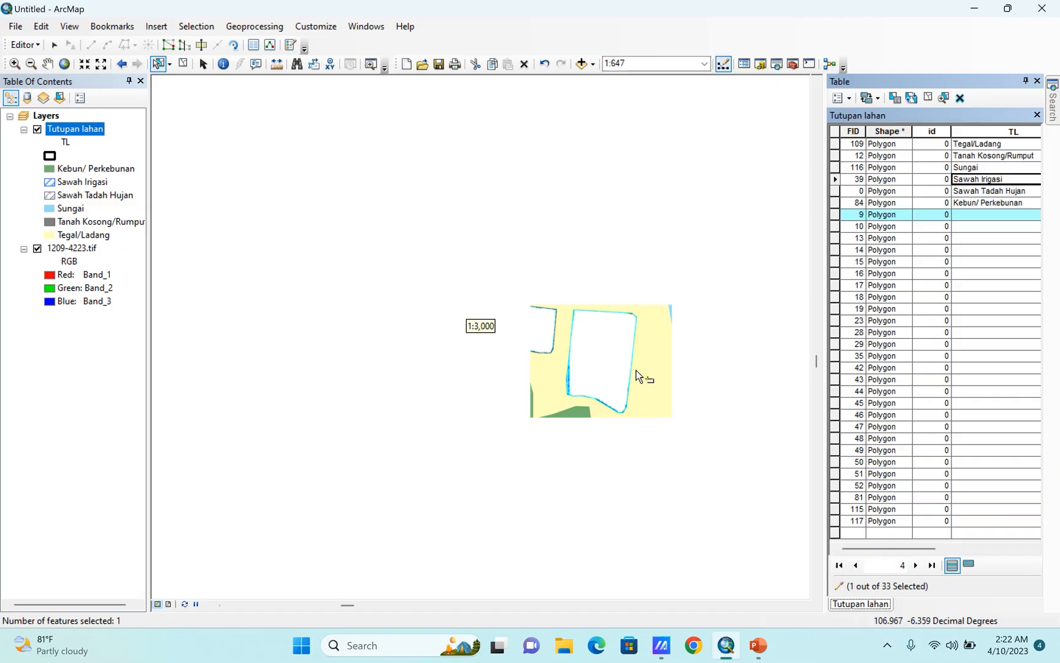
pyautogui.scroll(1, 637, 455)
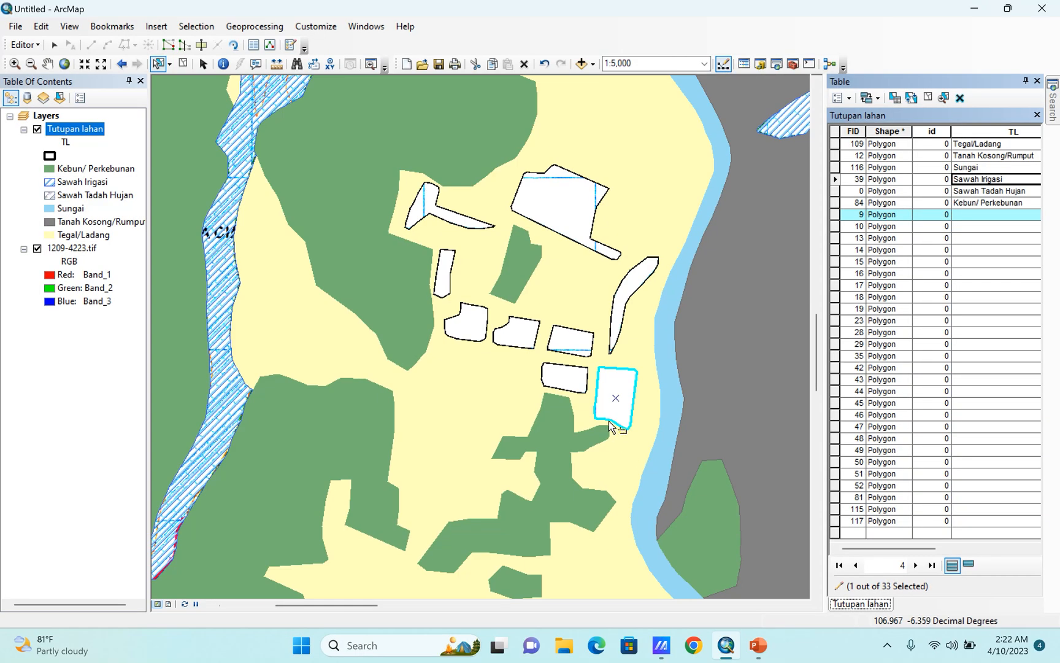
pyautogui.keyDown('shift'); pyautogui.click(568, 379); pyautogui.keyUp('shift')
pyautogui.keyDown('shift'); pyautogui.click(574, 347); pyautogui.keyUp('shift')
pyautogui.keyDown('shift'); pyautogui.click(510, 337); pyautogui.keyUp('shift')
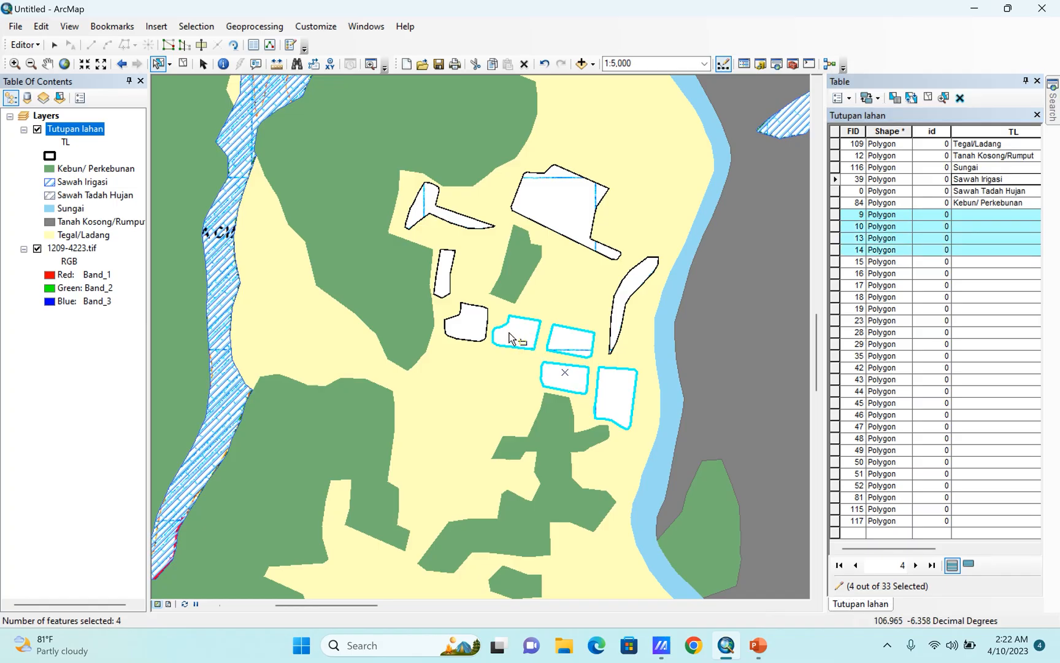
pyautogui.keyDown('shift'); pyautogui.click(477, 330); pyautogui.keyUp('shift')
pyautogui.keyDown('shift'); pyautogui.click(443, 293); pyautogui.keyUp('shift')
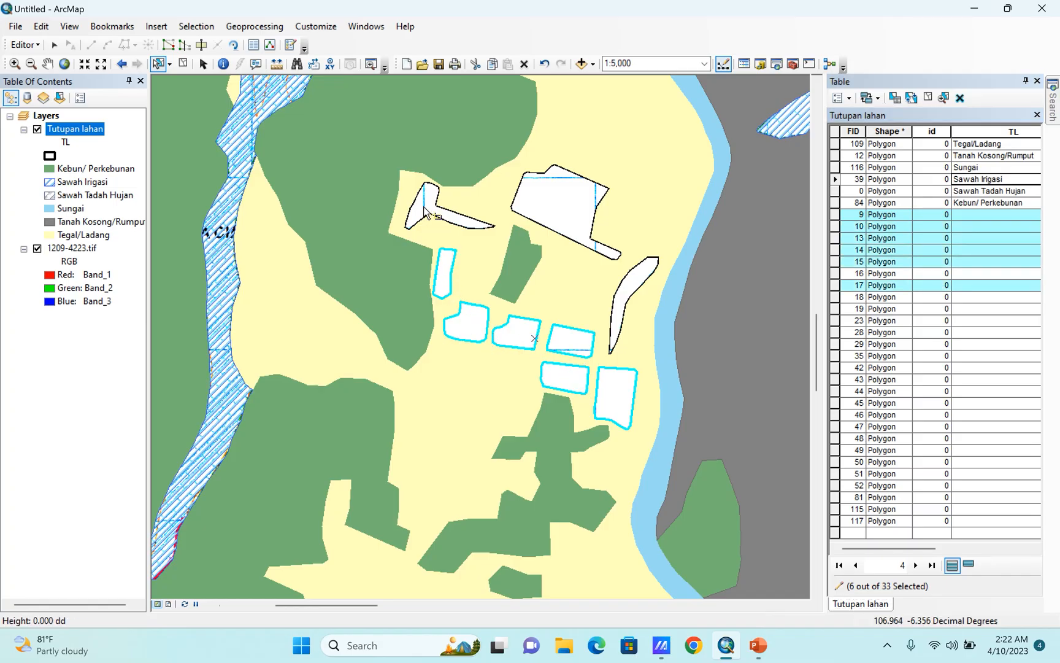
pyautogui.keyDown('shift'); pyautogui.click(429, 214); pyautogui.keyUp('shift')
pyautogui.keyDown('shift'); pyautogui.click(557, 203); pyautogui.keyUp('shift')
pyautogui.keyDown('shift'); pyautogui.click(637, 281); pyautogui.keyUp('shift')
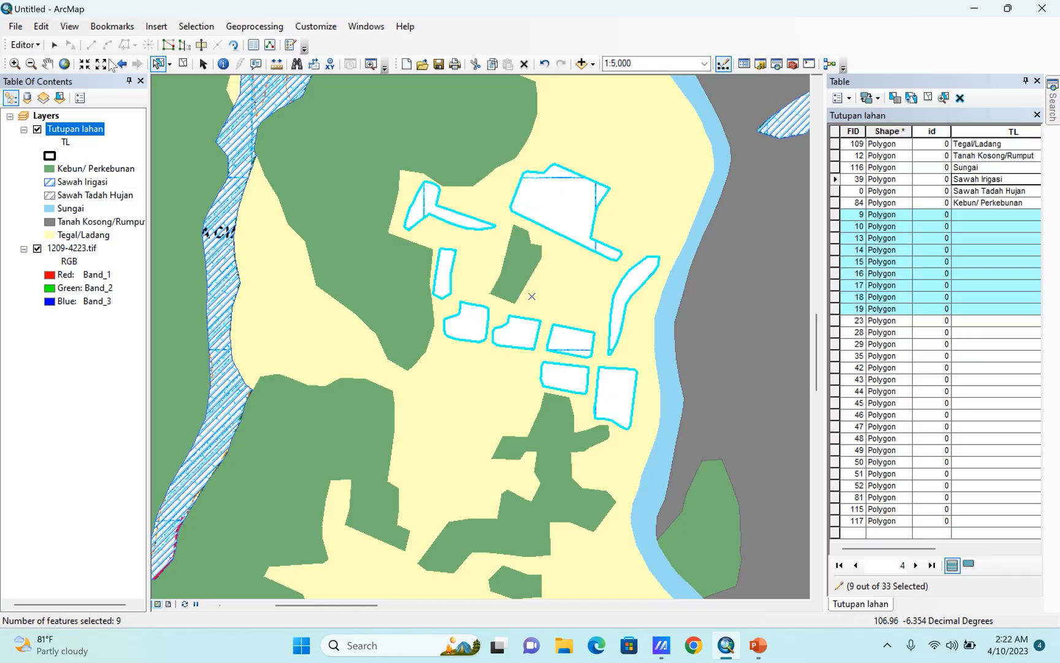
# Merge the nine selected white polygons into the first listed Tutupan lahan feature.
pyautogui.click(24, 45)
pyautogui.click(48, 179)
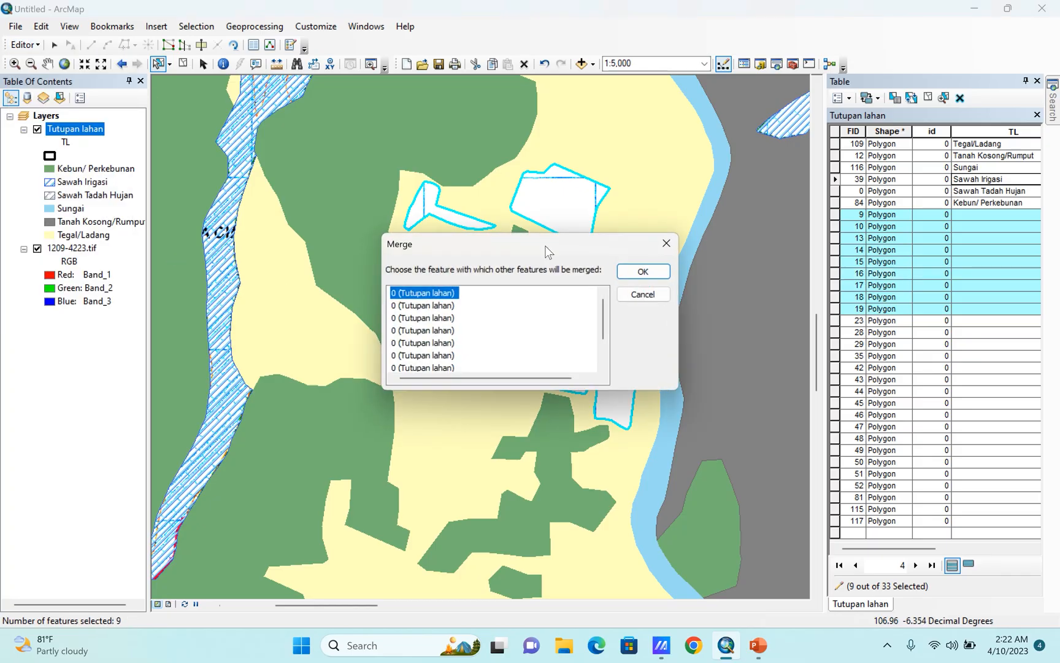
pyautogui.click(643, 272)
# Add the Tanah Kosong/Rumput polygon east of the river to the selection and merge the white polygons into it.
pyautogui.keyDown('shift'); pyautogui.click(725, 303); pyautogui.keyUp('shift')
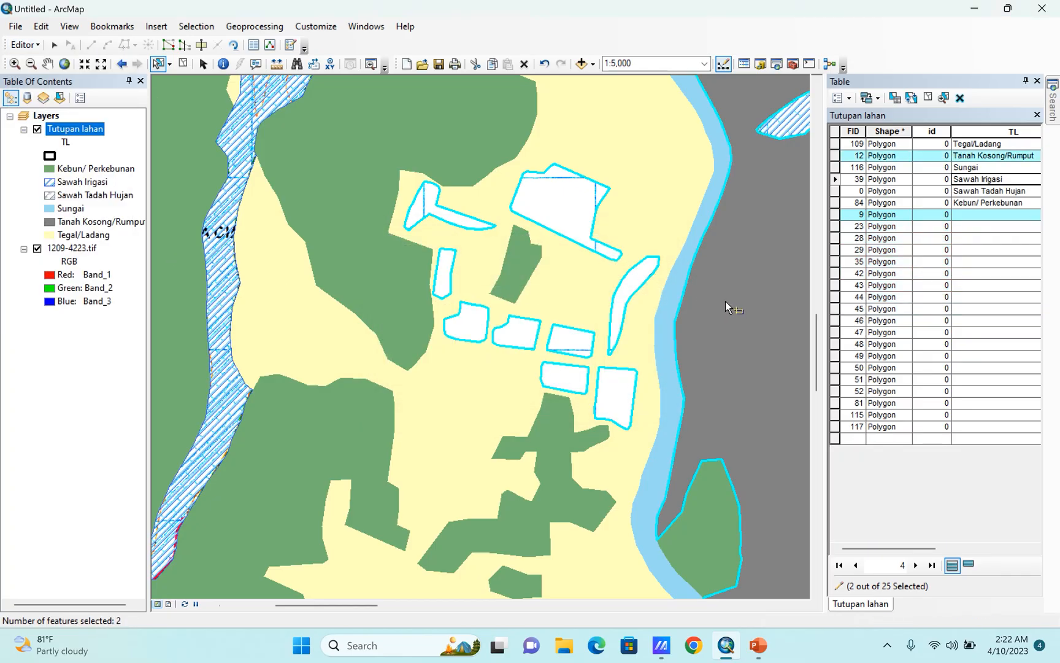
pyautogui.click(25, 44)
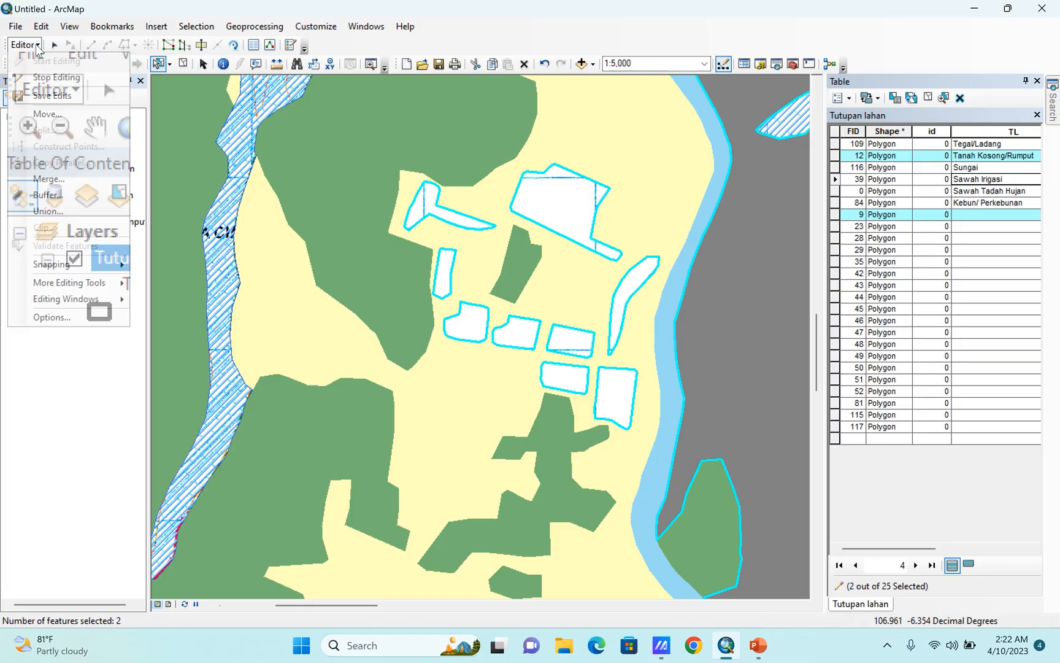
pyautogui.click(47, 179)
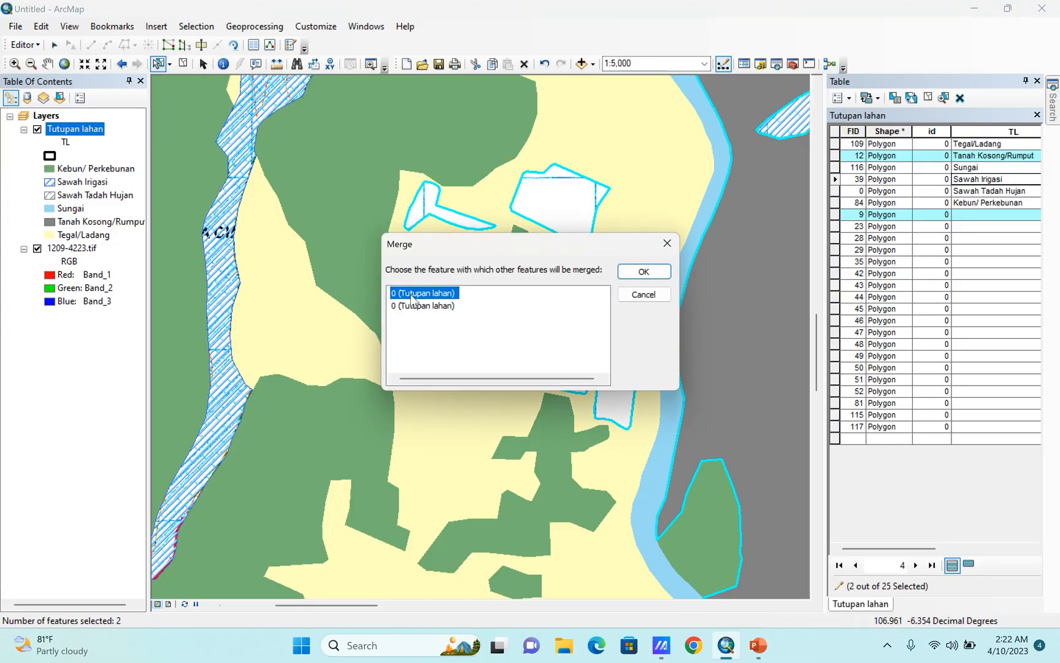
pyautogui.click(636, 274)
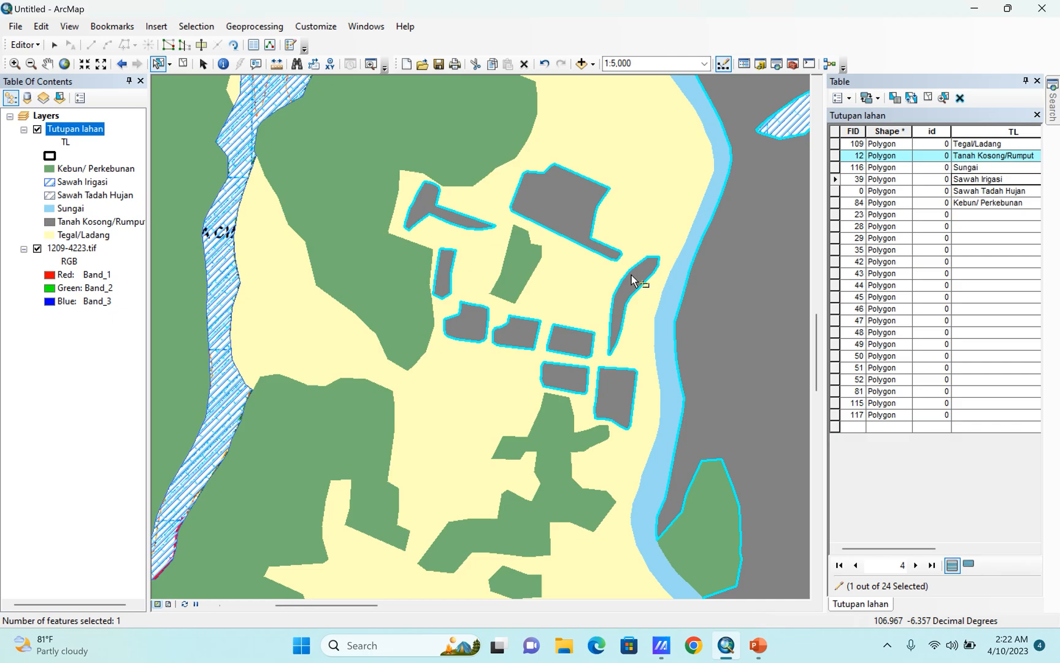
# Select the unlabeled polygon with FID 23, add the Tanah Kosong/Rumput polygon, and merge the white polygon into that land cover feature.
pyautogui.doubleClick(834, 215)
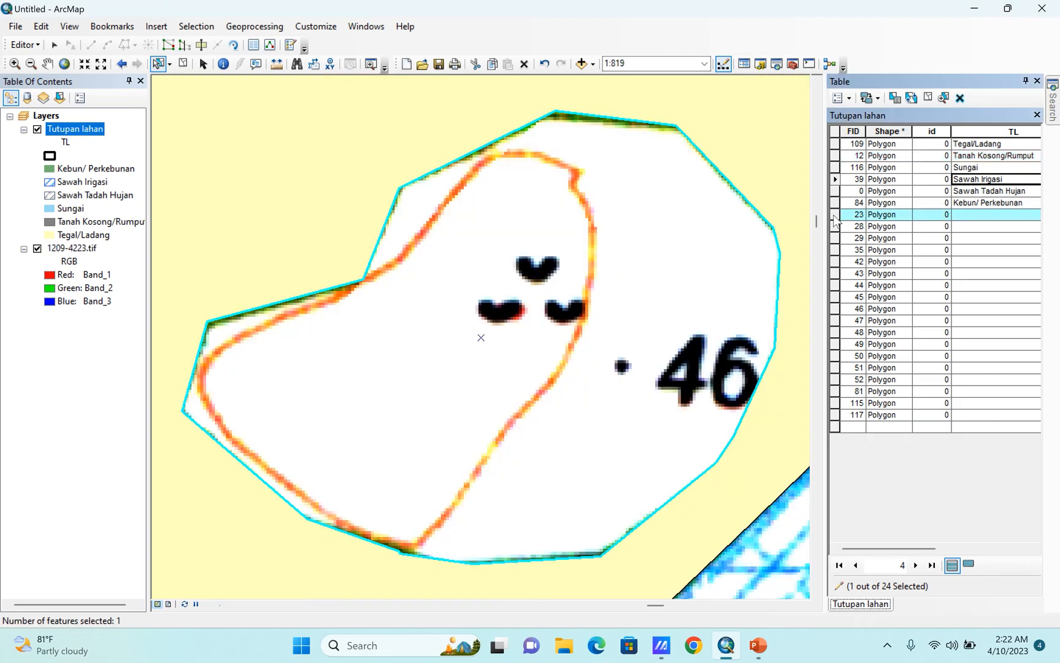
pyautogui.scroll(5, 587, 301)
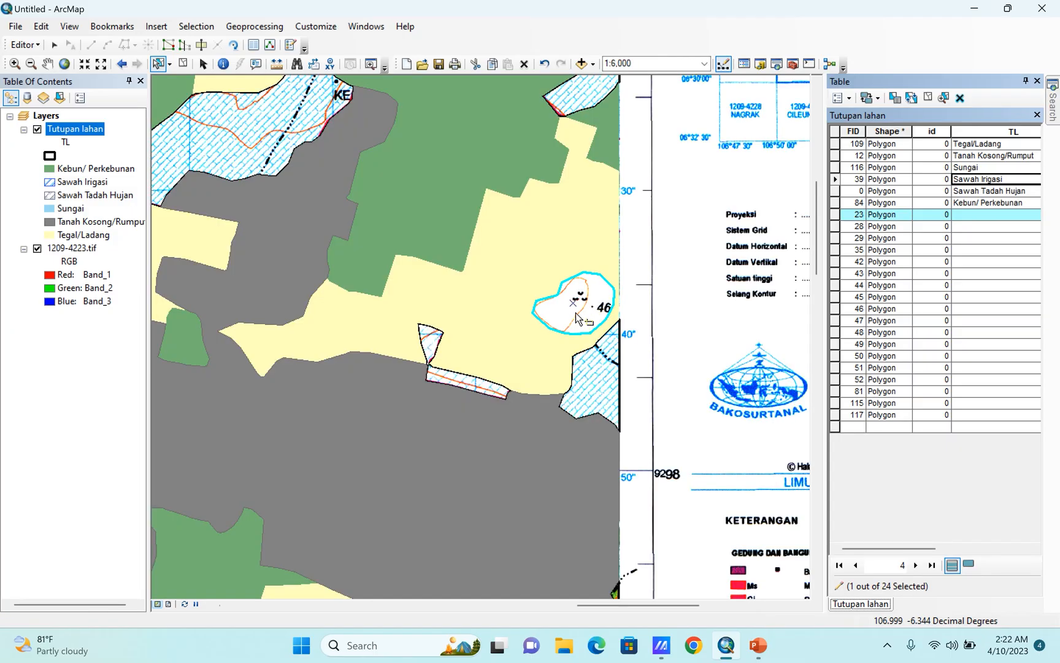
pyautogui.scroll(-2, 557, 298)
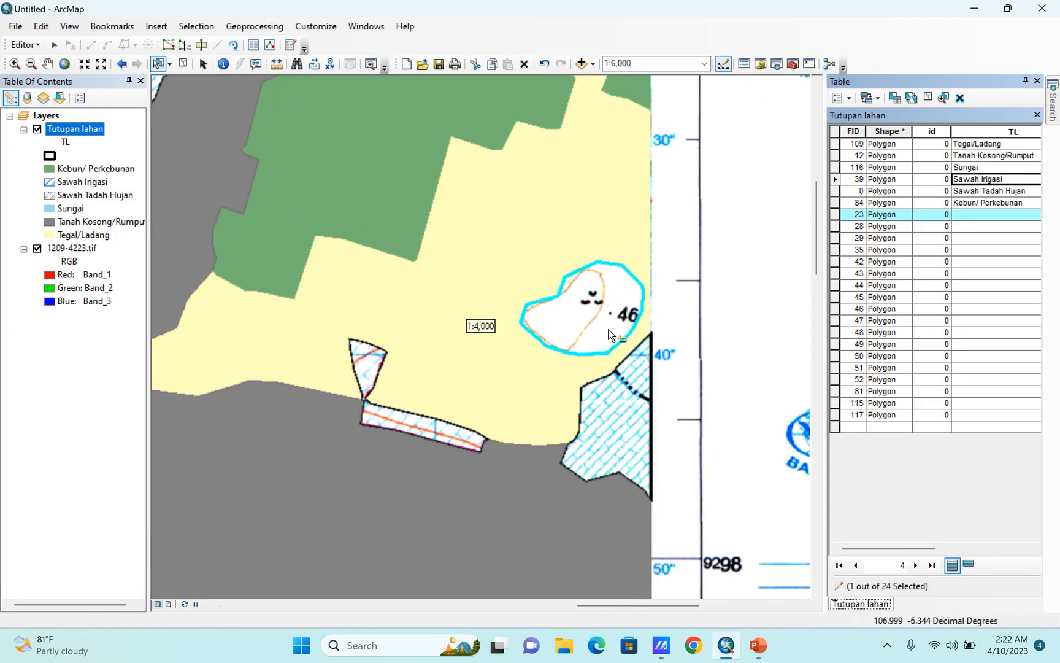
pyautogui.scroll(3, 605, 314)
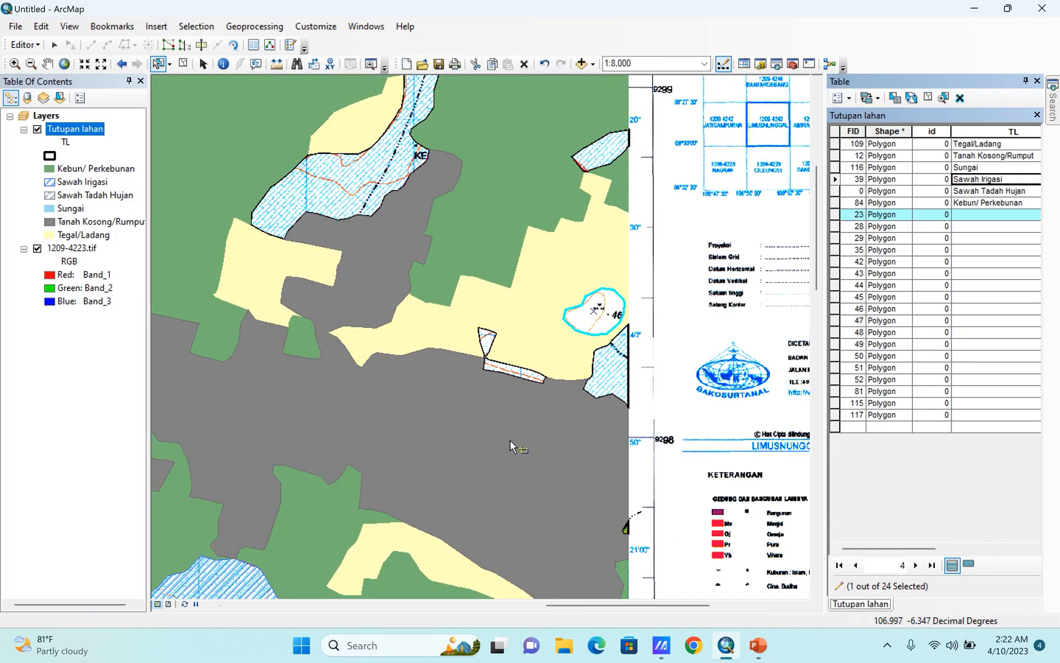
pyautogui.keyDown('shift'); pyautogui.click(509, 439); pyautogui.keyUp('shift')
pyautogui.click(26, 45)
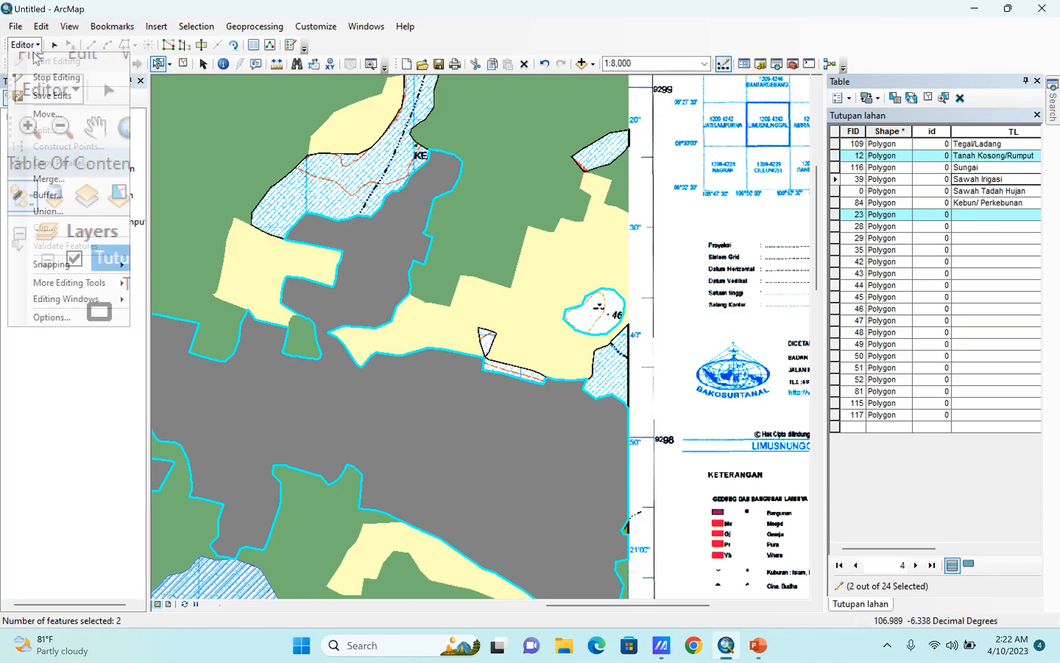
pyautogui.click(47, 179)
pyautogui.click(438, 306)
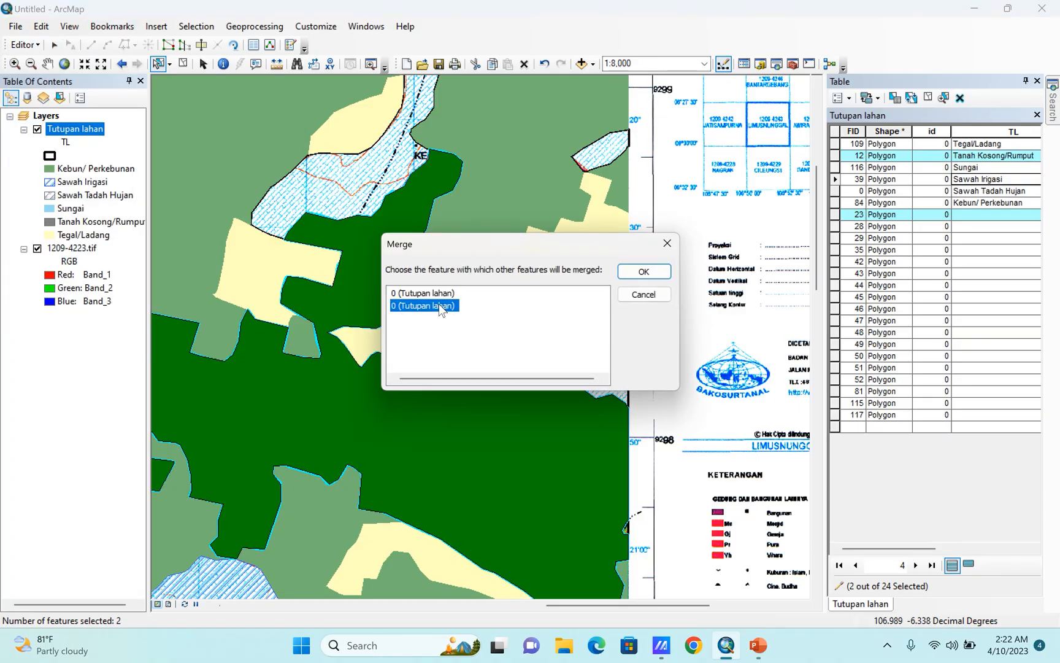
pyautogui.click(644, 274)
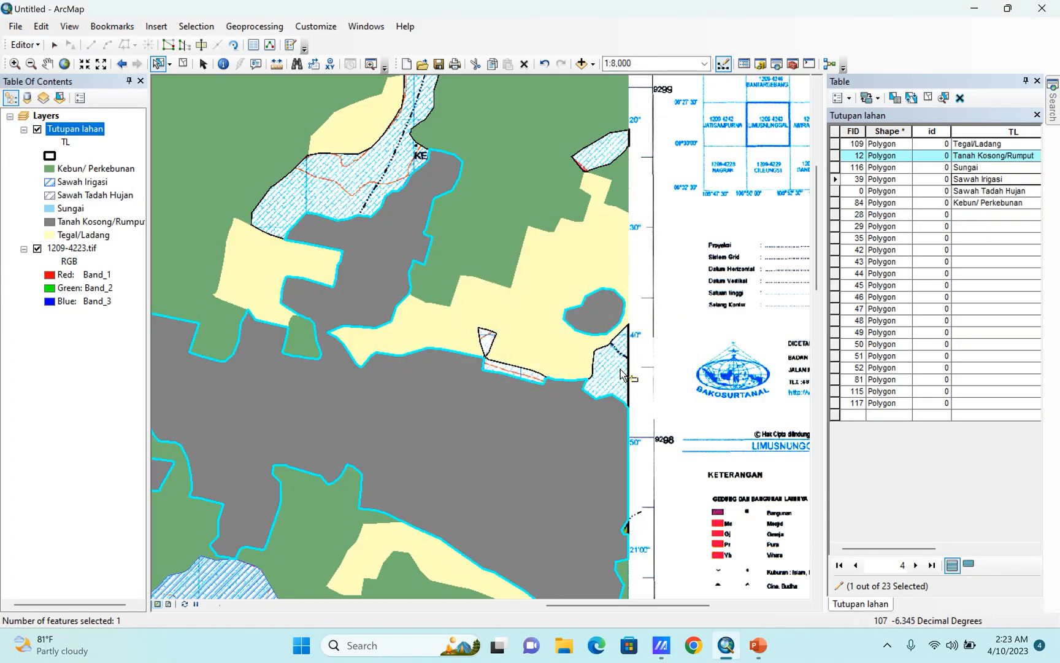
# Select the unlabeled blue-hatched polygons near the map's northeastern edge (FID 42, 43, 44 and 49) and merge them into the first listed feature.
pyautogui.click(613, 373)
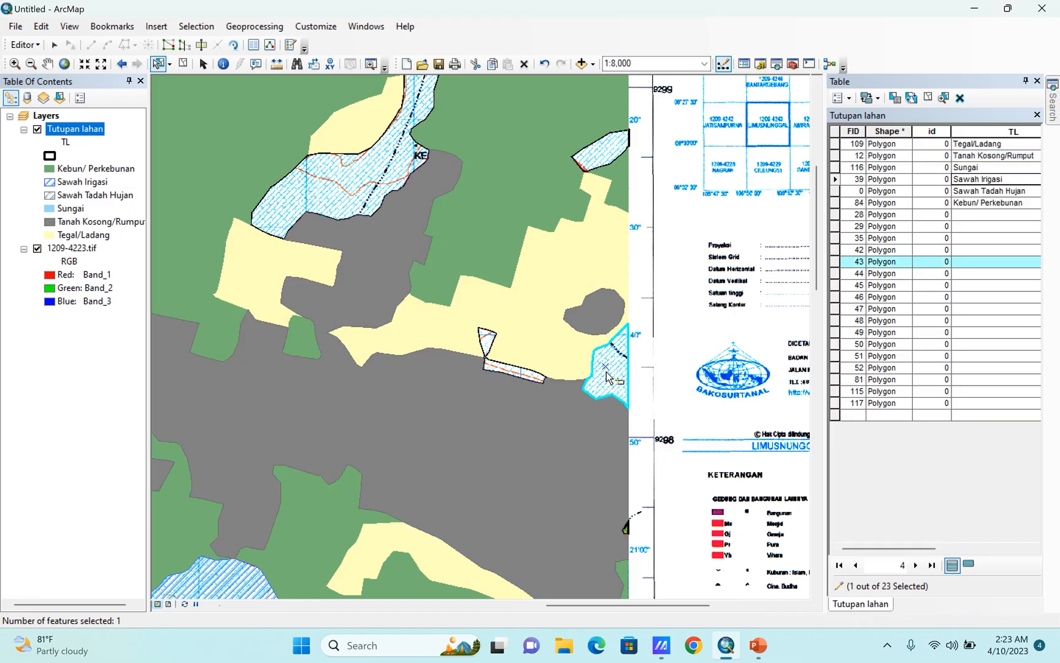
pyautogui.keyDown('shift'); pyautogui.click(497, 371); pyautogui.keyUp('shift')
pyautogui.keyDown('shift'); pyautogui.click(609, 150); pyautogui.keyUp('shift')
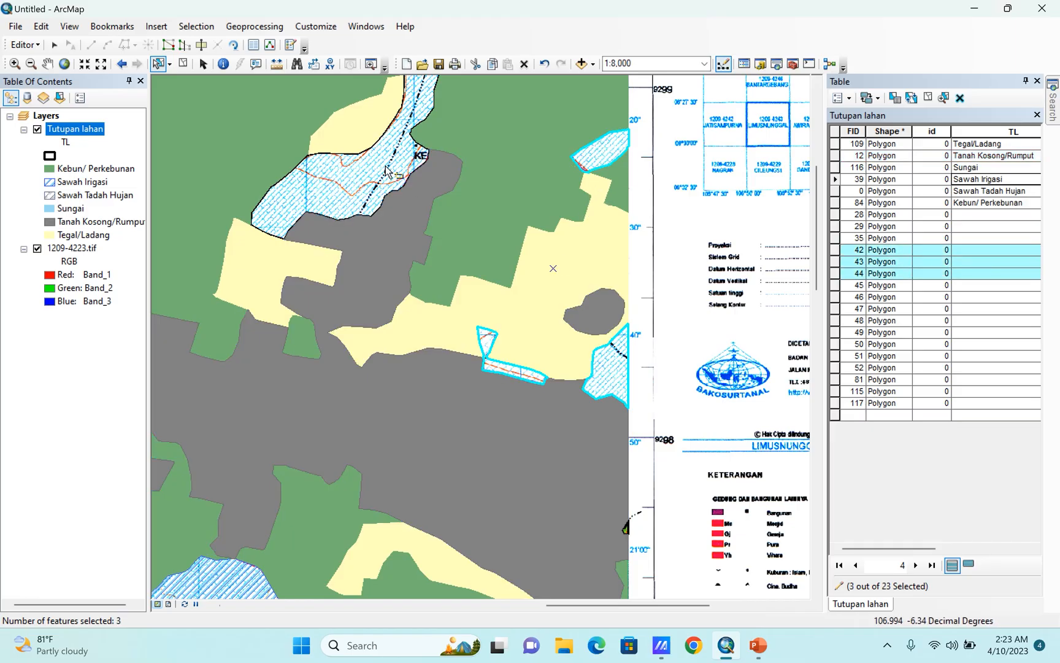
pyautogui.keyDown('shift'); pyautogui.click(387, 170); pyautogui.keyUp('shift')
pyautogui.click(23, 45)
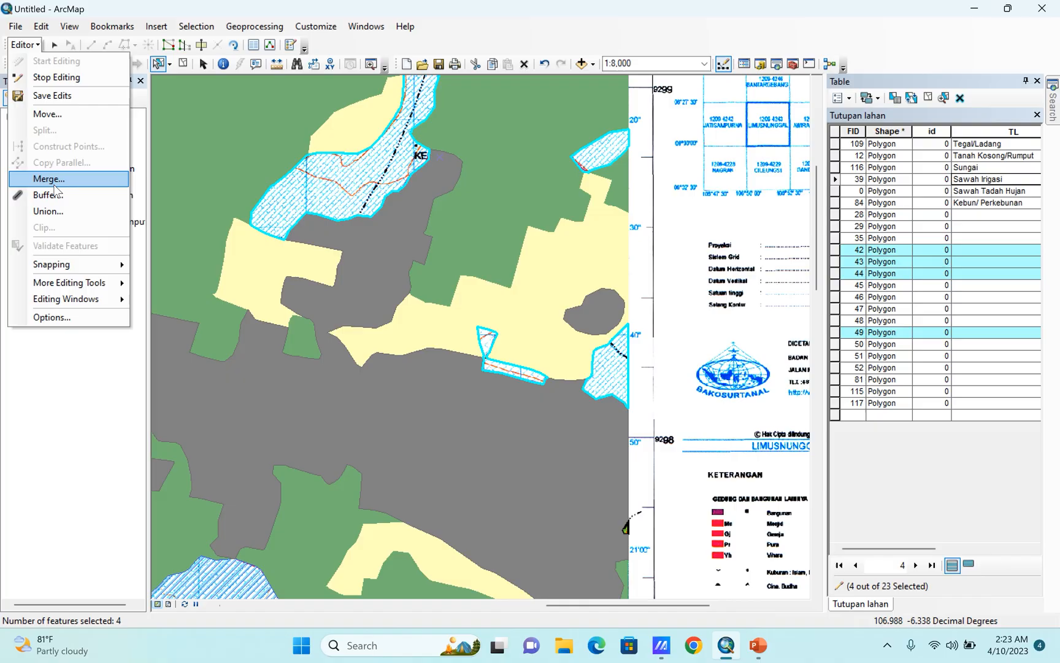
pyautogui.click(54, 185)
pyautogui.click(638, 272)
# Add the Sawah Irigasi polygon to the selection and merge the northeastern hatched feature into it.
pyautogui.scroll(-3, 551, 334)
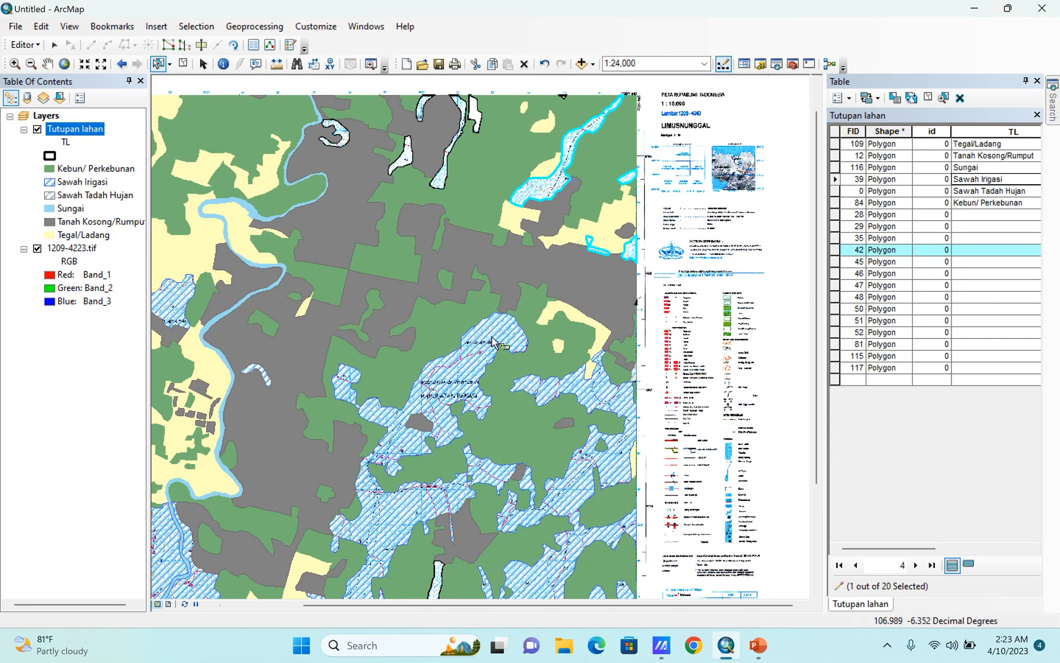
pyautogui.keyDown('shift'); pyautogui.click(491, 337); pyautogui.keyUp('shift')
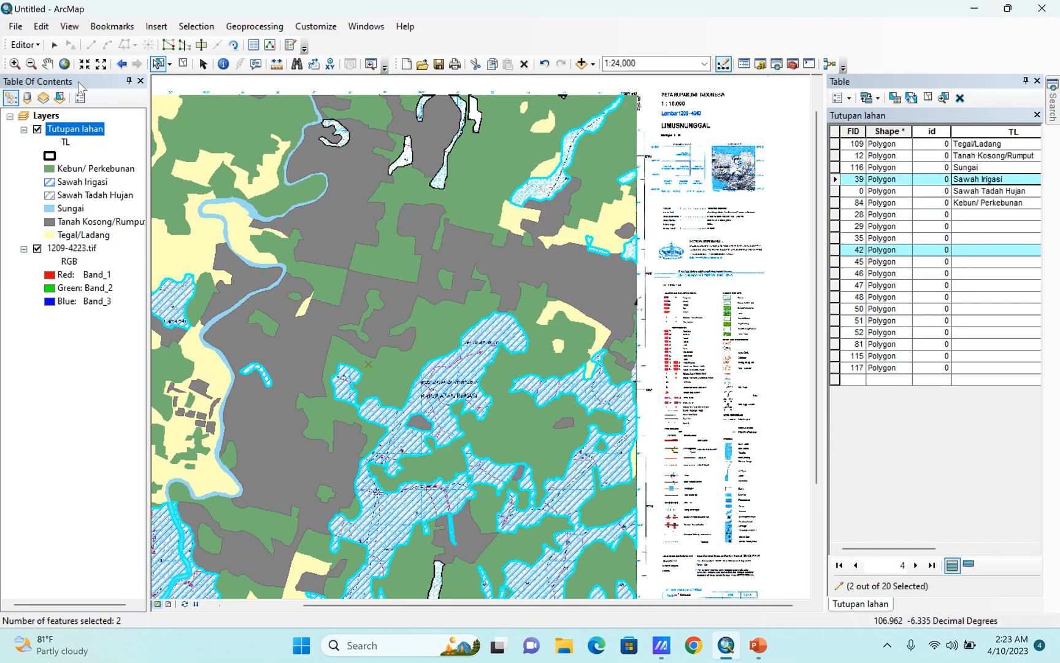
pyautogui.click(23, 44)
pyautogui.click(54, 185)
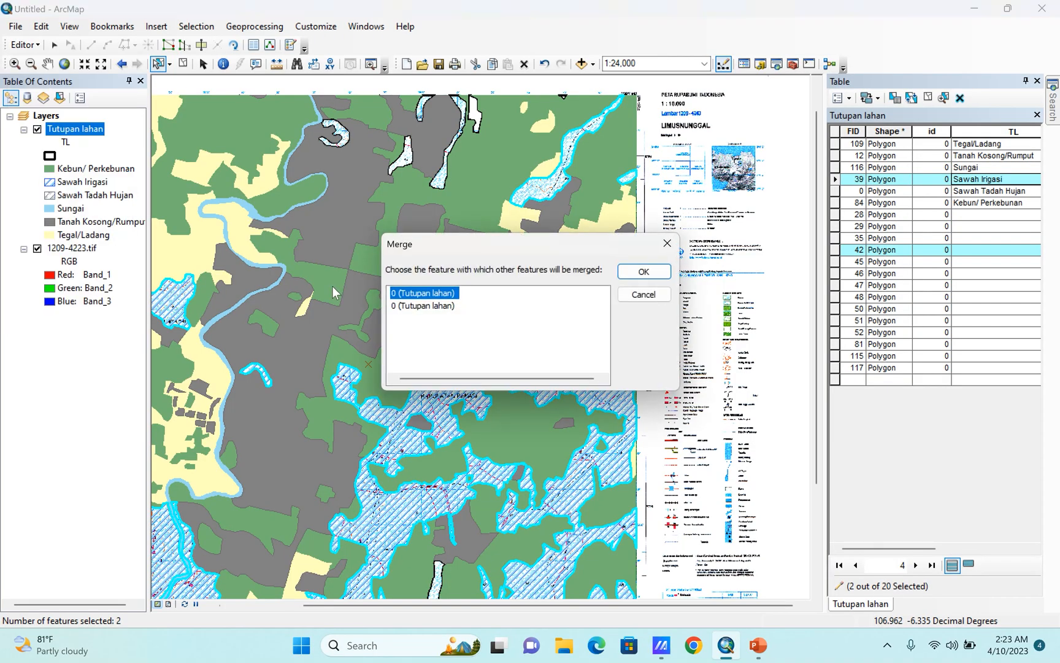
pyautogui.click(407, 306)
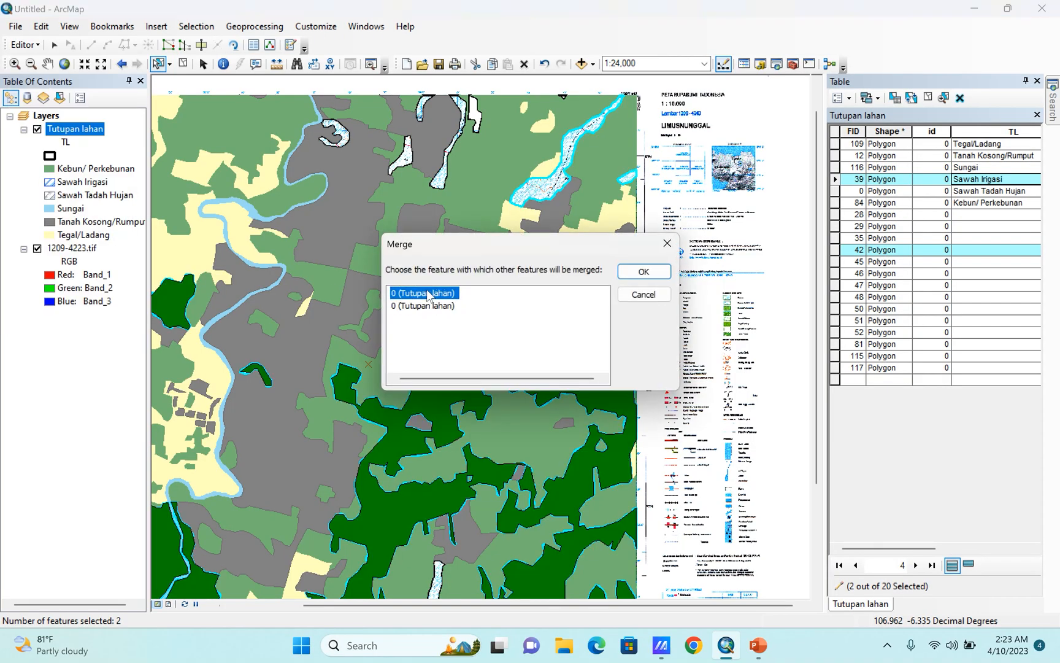
pyautogui.click(649, 273)
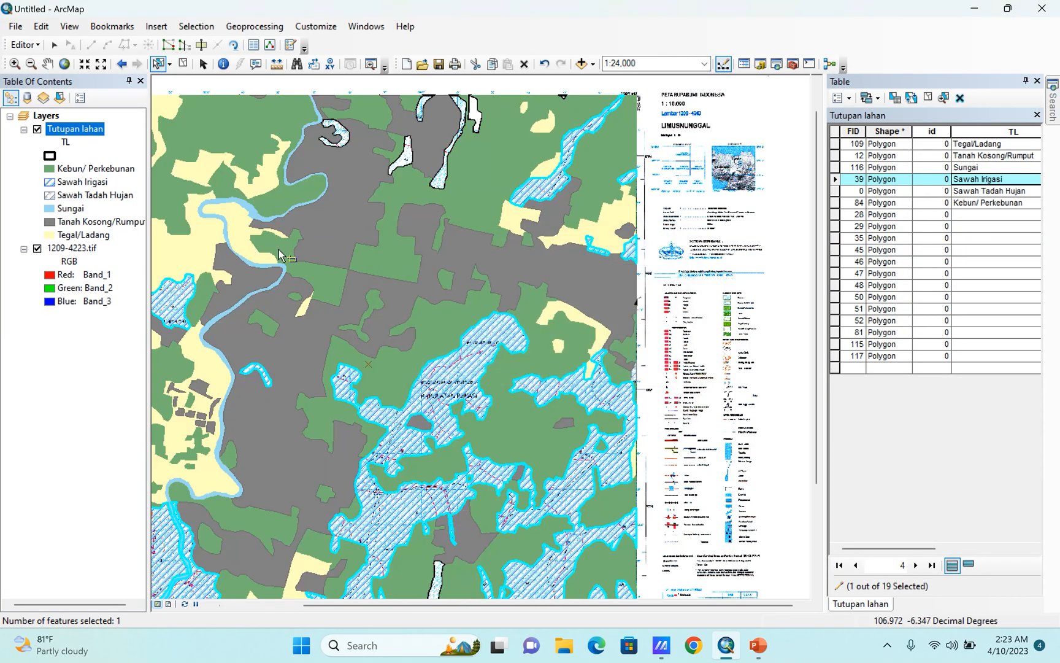
# Select the four unlabeled blue-hatched polygons near the map's northern edge (FID 46, 47, 50 and 51).
pyautogui.scroll(-1, 518, 409)
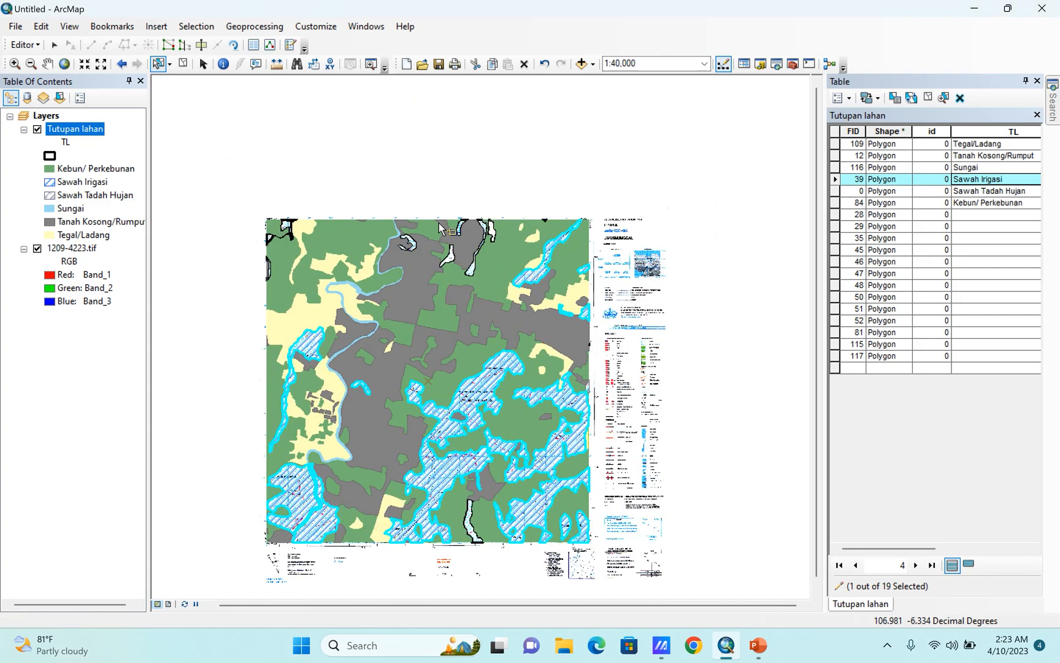
pyautogui.scroll(4, 443, 224)
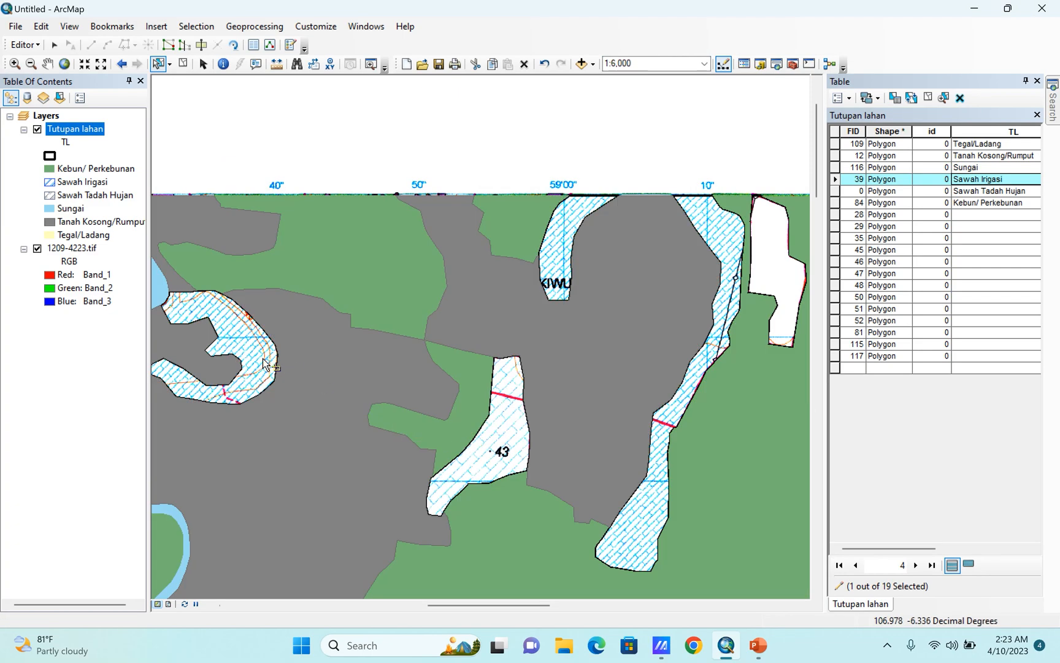
pyautogui.click(251, 352)
pyautogui.keyDown('shift'); pyautogui.click(520, 453); pyautogui.keyUp('shift')
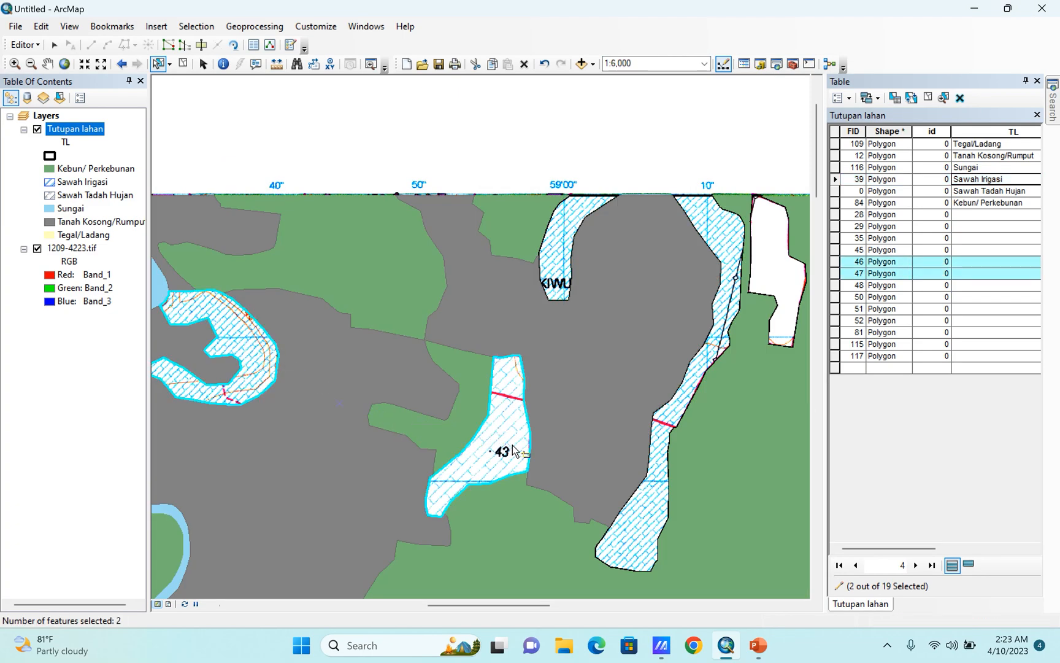
pyautogui.keyDown('shift'); pyautogui.click(548, 262); pyautogui.keyUp('shift')
pyautogui.keyDown('shift'); pyautogui.click(720, 342); pyautogui.keyUp('shift')
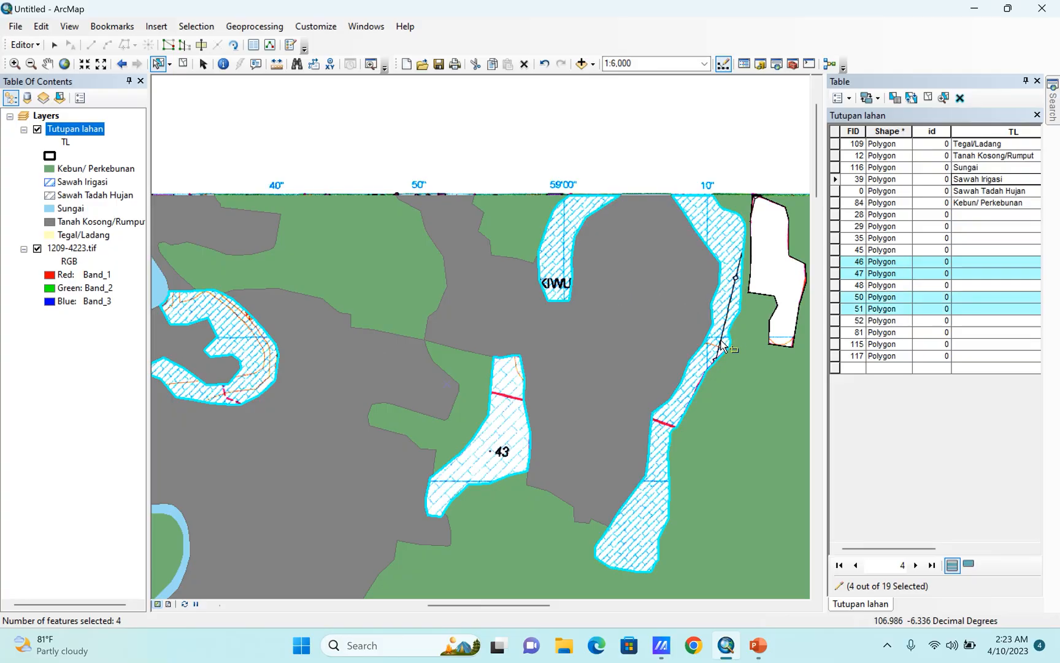
pyautogui.click(25, 44)
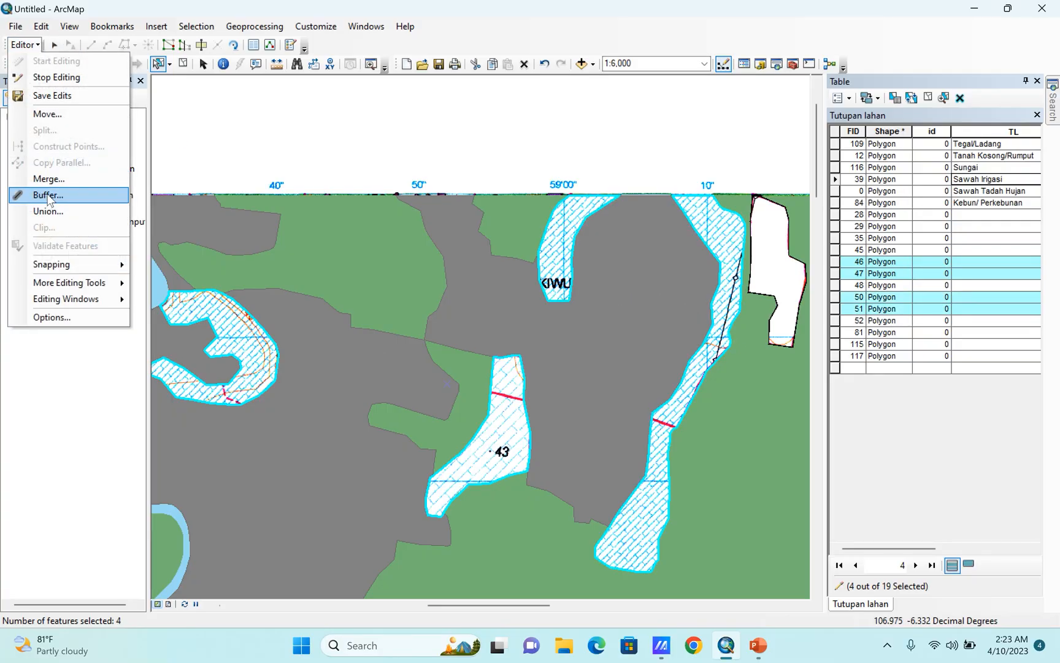
pyautogui.click(49, 195)
pyautogui.click(604, 347)
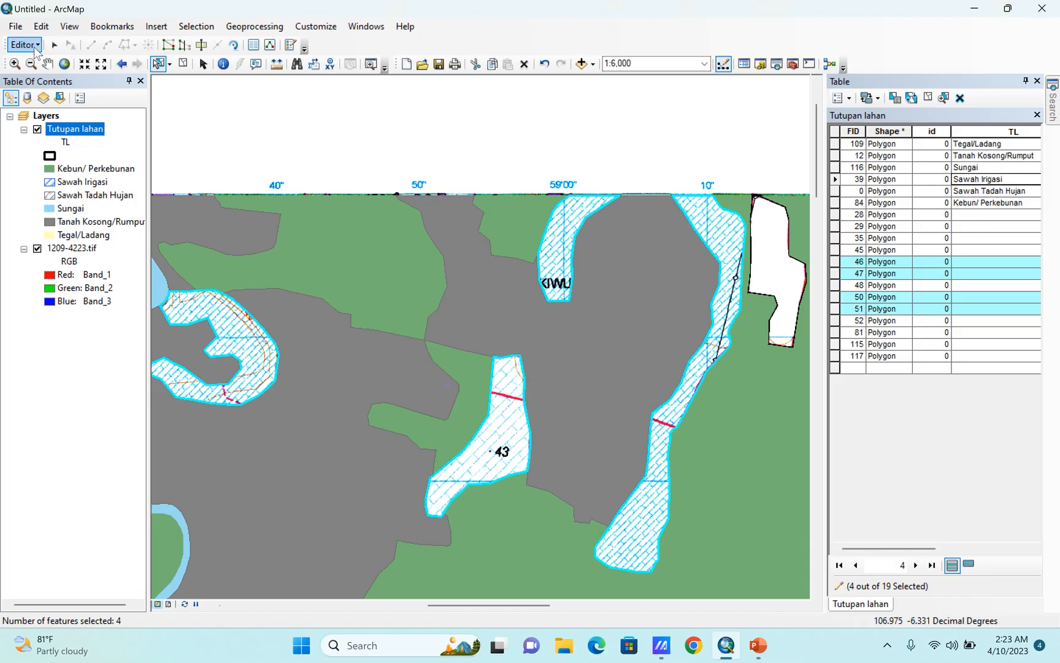
# Merge the four selected northern hatched polygons into the first listed Tutupan lahan feature.
pyautogui.click(25, 44)
pyautogui.click(38, 177)
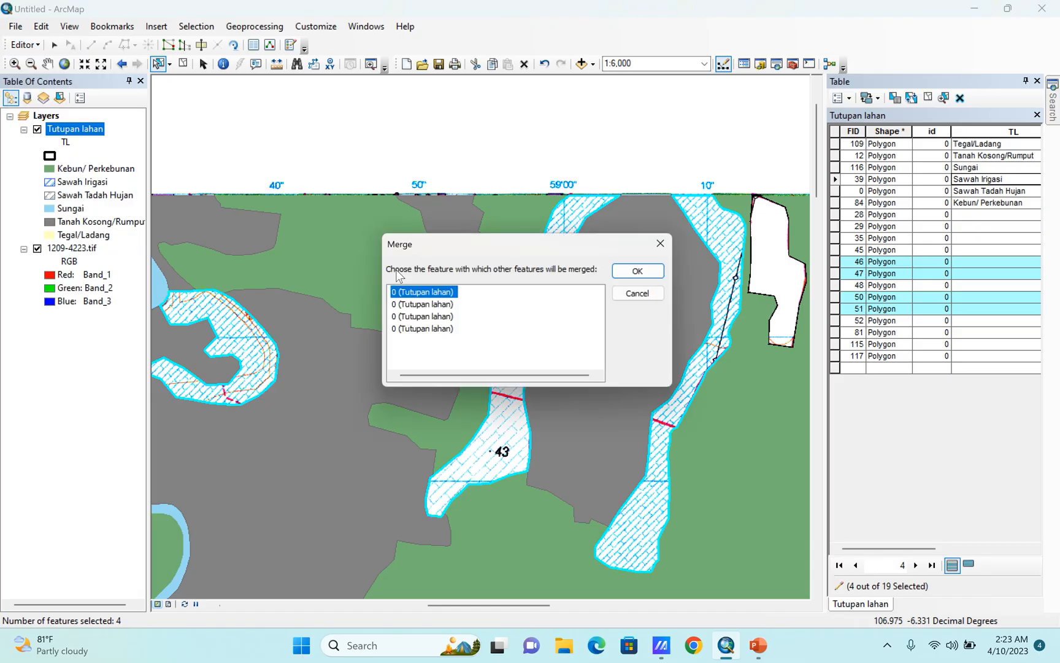
pyautogui.click(638, 269)
# Add the Sawah Irigasi polygon to the selection and merge the northern hatched feature with FID 46 into it.
pyautogui.scroll(-4, 478, 124)
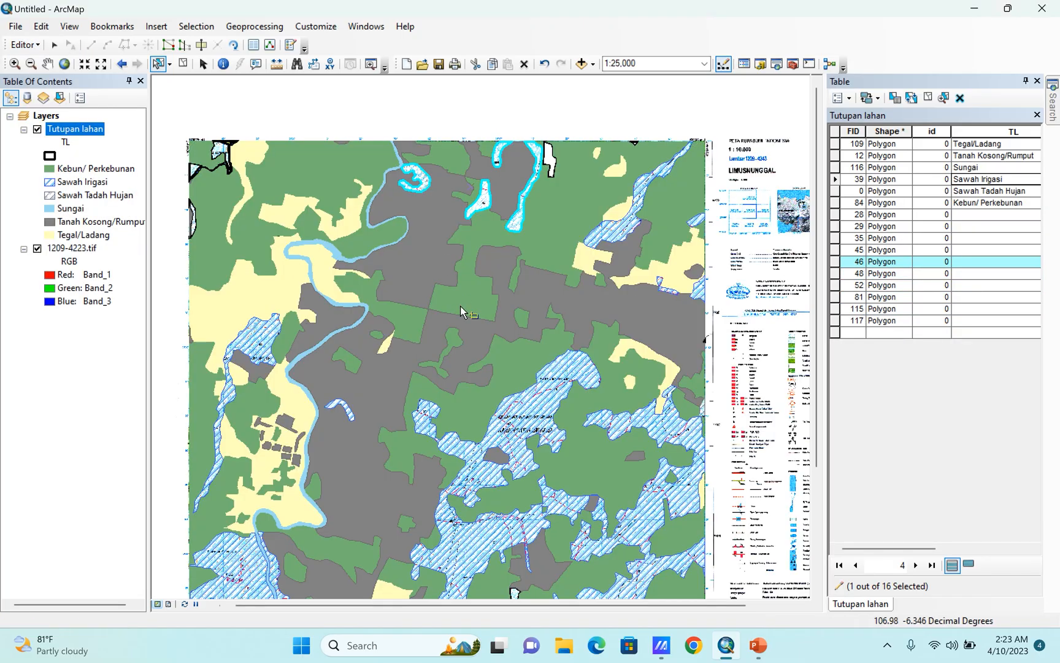
pyautogui.keyDown('shift'); pyautogui.click(563, 379); pyautogui.keyUp('shift')
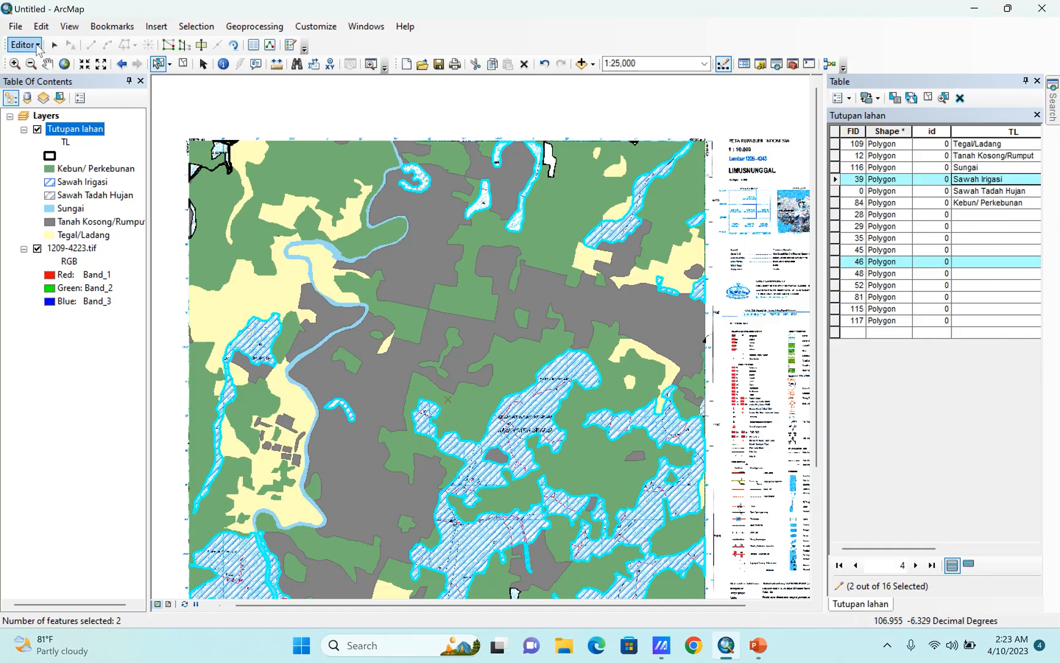
pyautogui.click(25, 44)
pyautogui.click(48, 180)
pyautogui.click(429, 305)
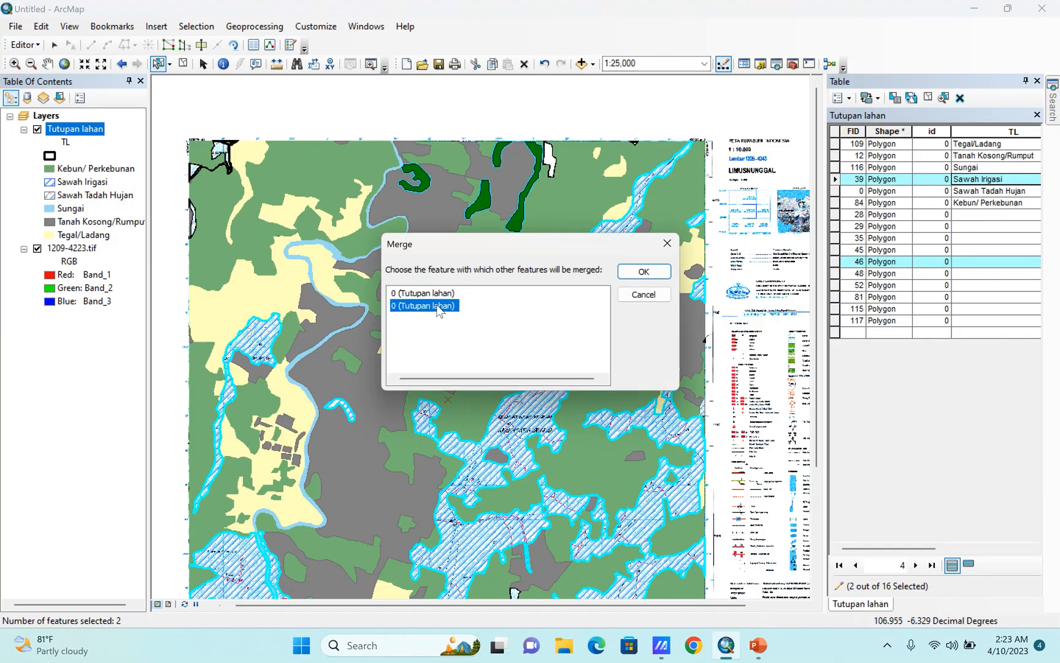
pyautogui.click(451, 298)
pyautogui.click(644, 271)
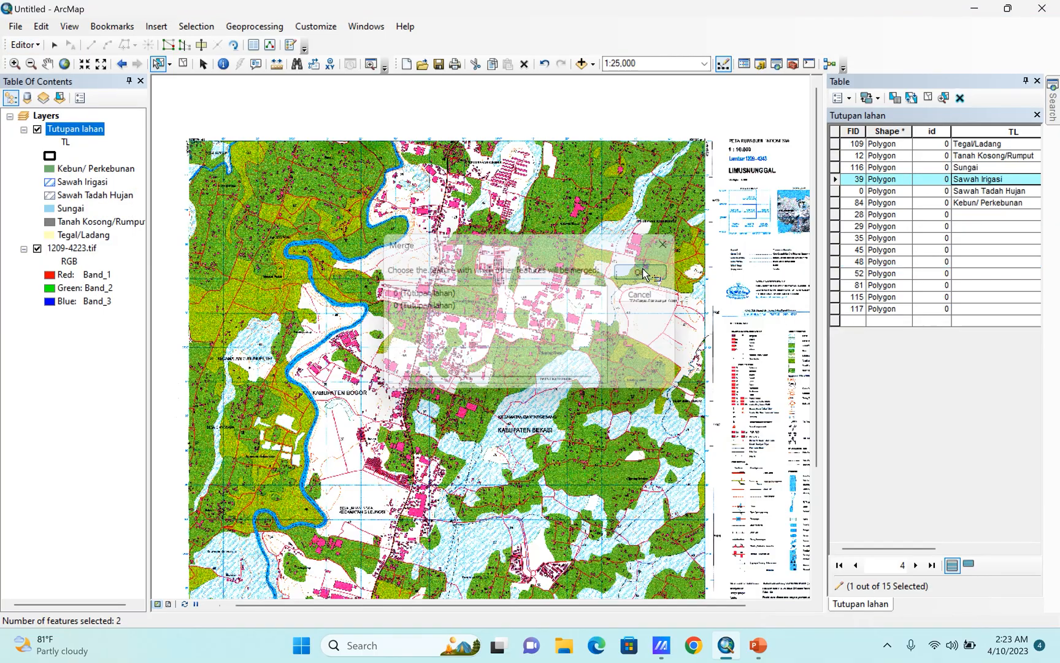
# Select the unlabeled white polygon with FID 29 near the northern edge and merge it into the Tanah Kosong/Rumput polygon.
pyautogui.scroll(3, 557, 136)
pyautogui.scroll(3, 719, 118)
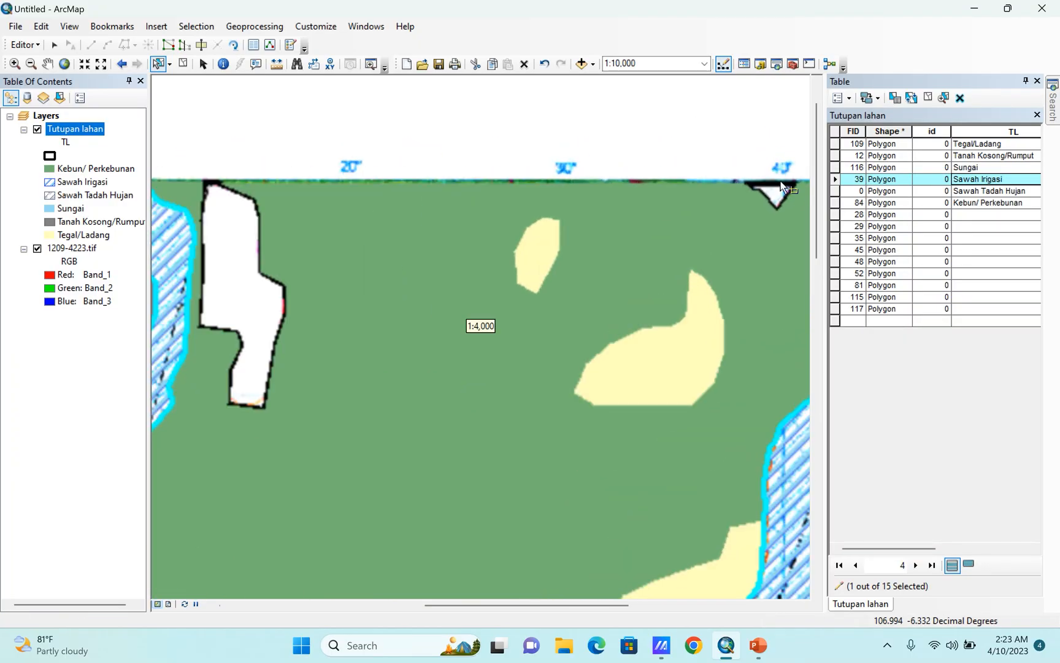
pyautogui.click(238, 285)
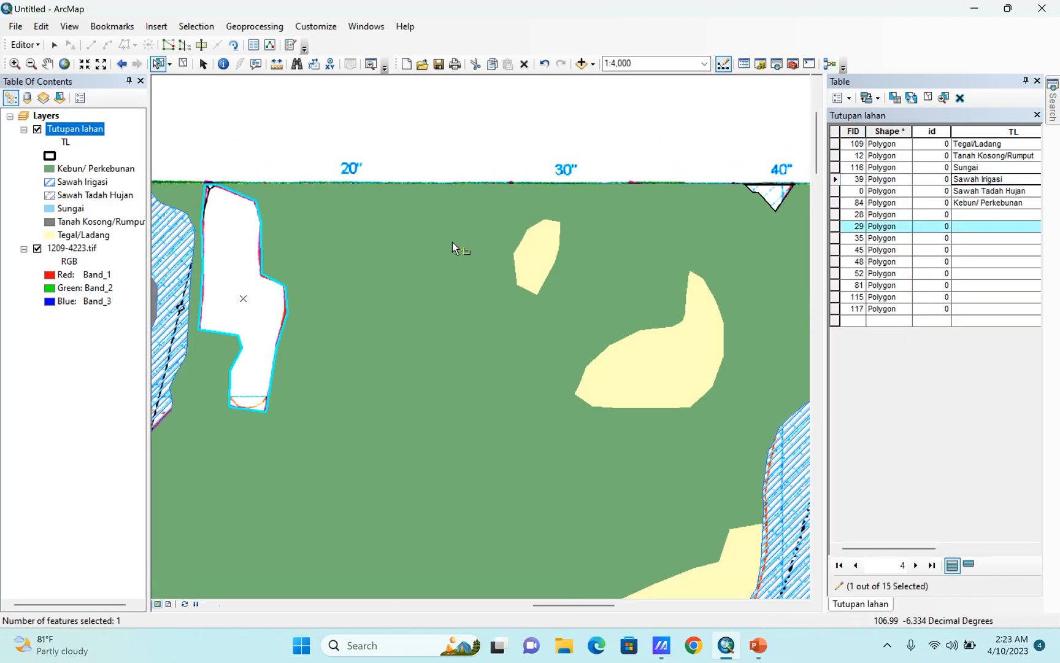
pyautogui.scroll(-2, 454, 243)
pyautogui.keyDown('shift'); pyautogui.click(262, 274); pyautogui.keyUp('shift')
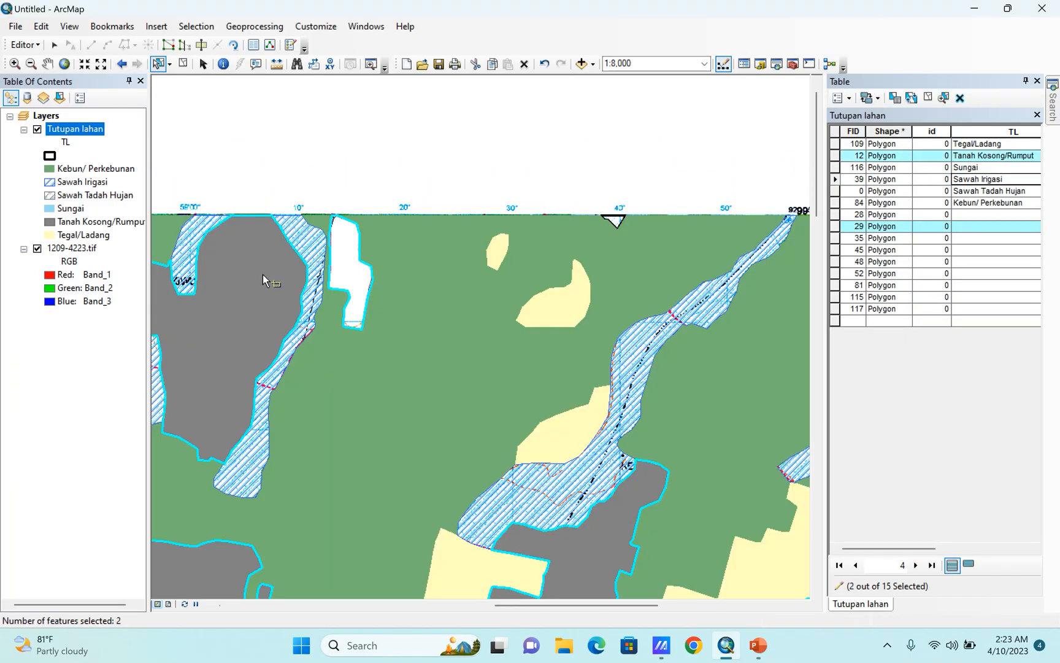
pyautogui.click(25, 45)
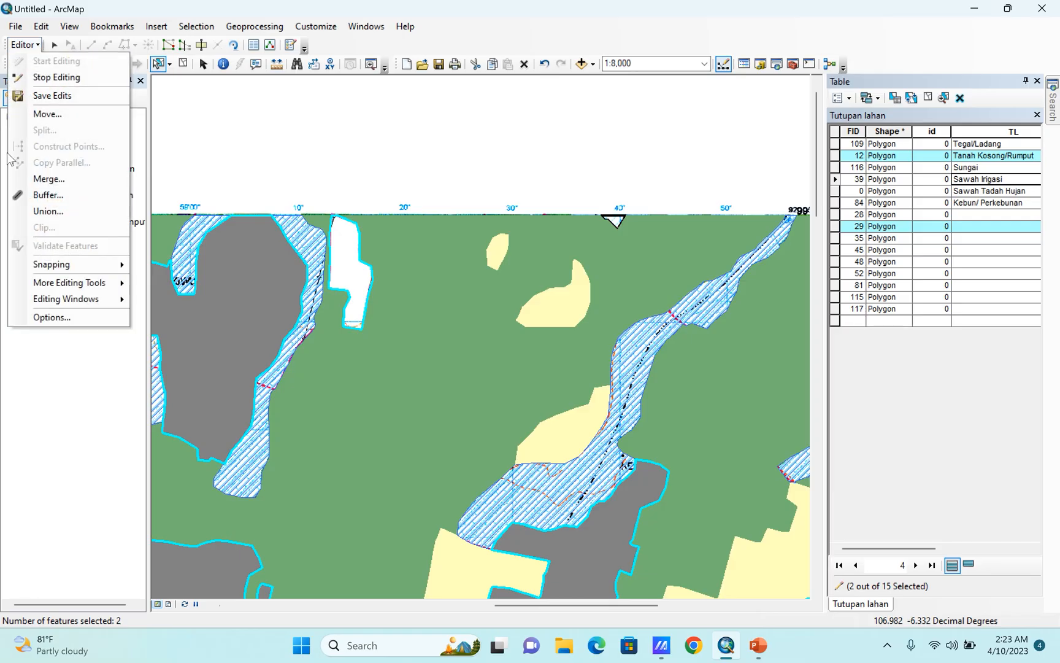
pyautogui.click(49, 178)
pyautogui.click(429, 306)
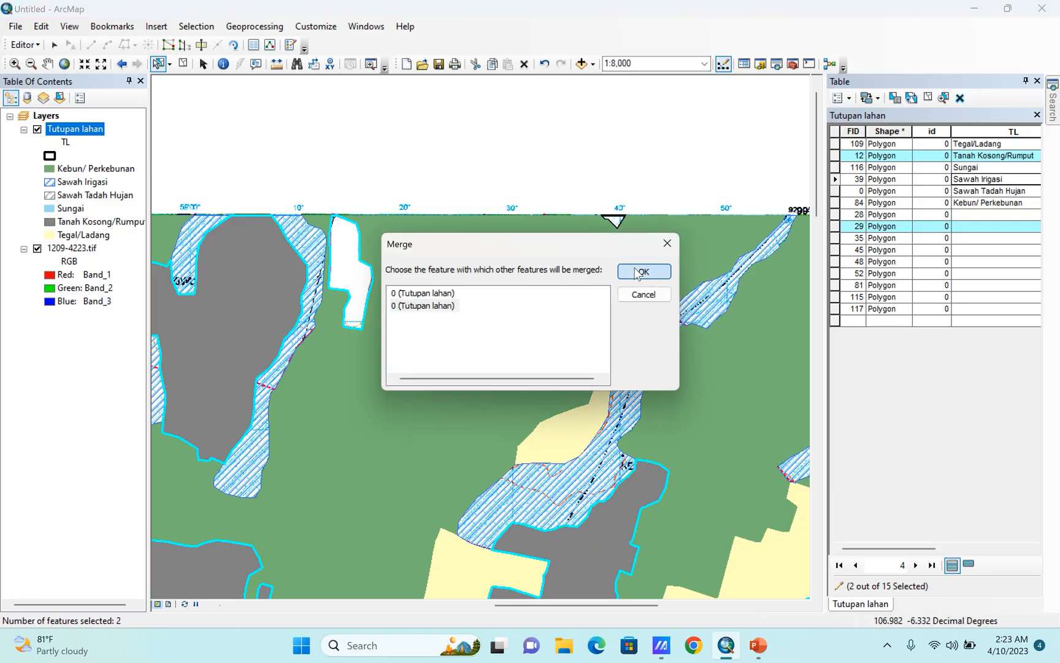
pyautogui.click(642, 272)
# Select the small unlabeled triangle with FID 28 on the northern edge and merge it into the Sawah Irigasi polygon.
pyautogui.click(616, 221)
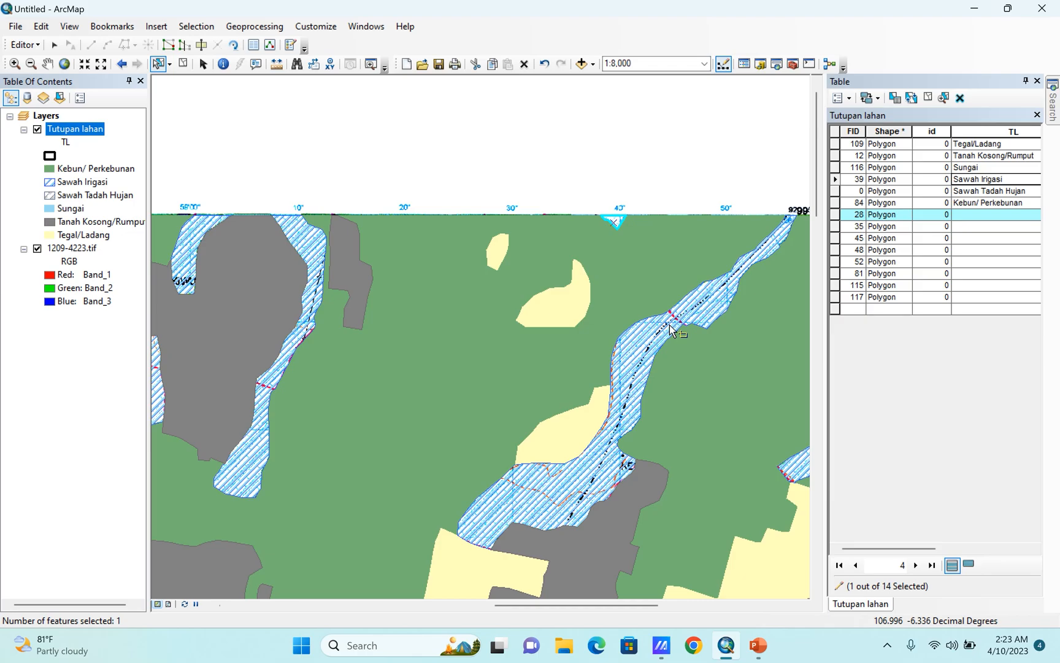
pyautogui.keyDown('shift'); pyautogui.click(671, 329); pyautogui.keyUp('shift')
pyautogui.click(24, 45)
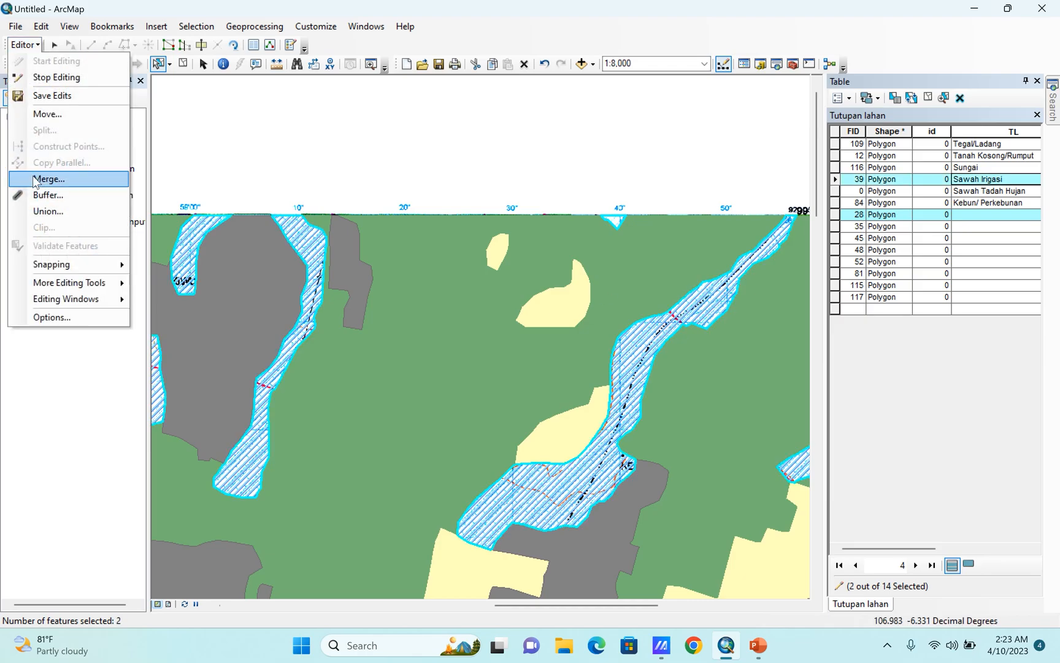
pyautogui.click(34, 179)
pyautogui.click(406, 305)
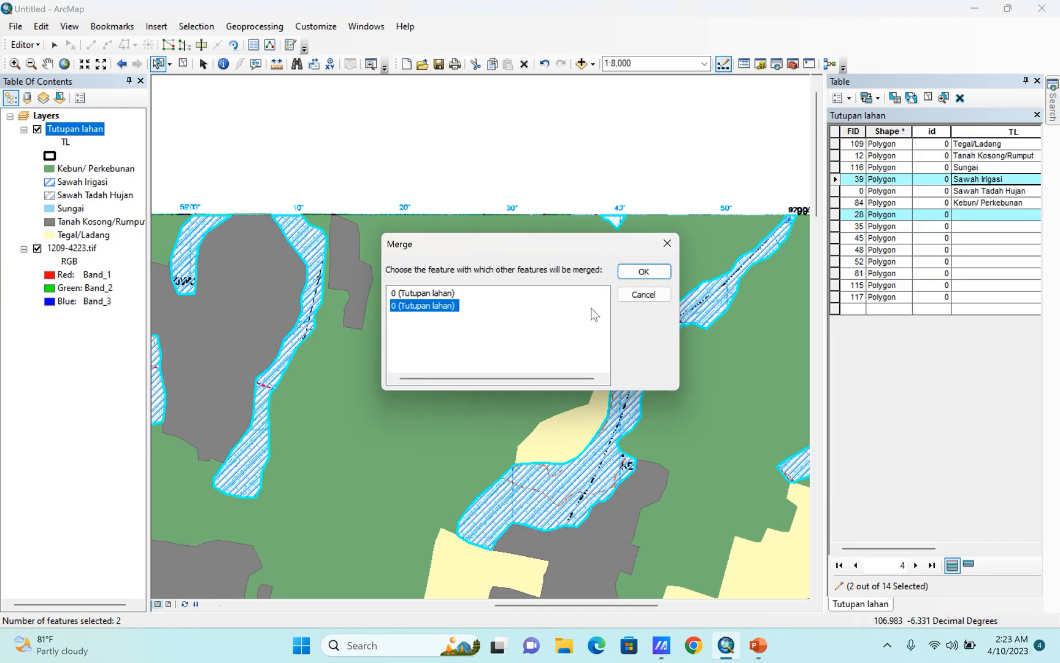
pyautogui.click(643, 271)
# Select the unlabeled hatched strip with FID 35 at the map's southern edge and merge it into the Sawah Irigasi polygon.
pyautogui.doubleClick(836, 215)
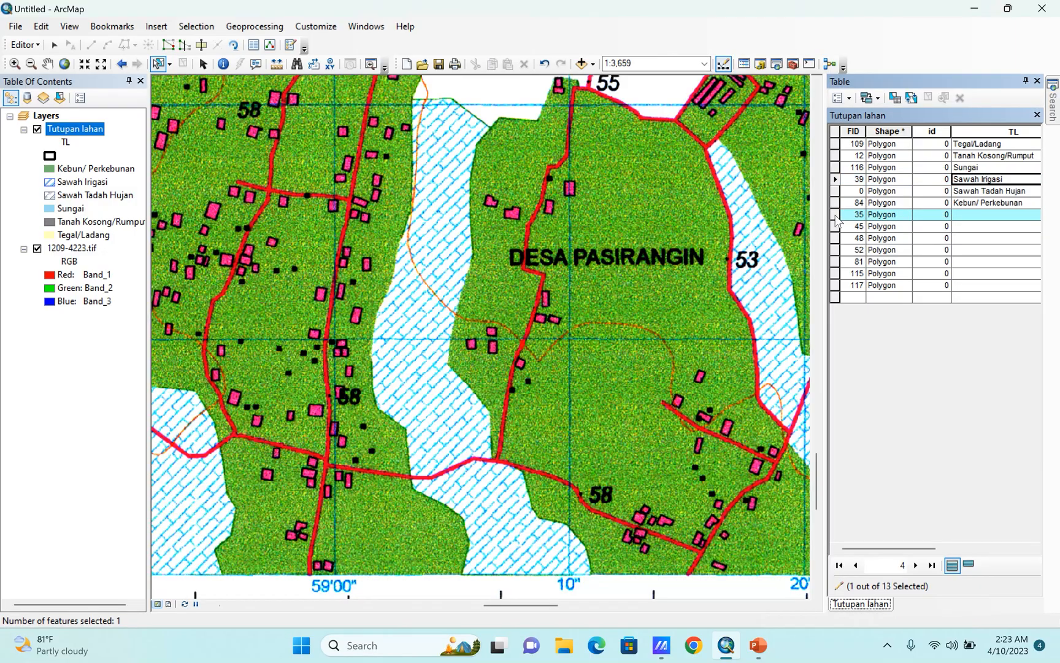
pyautogui.scroll(-5, 639, 218)
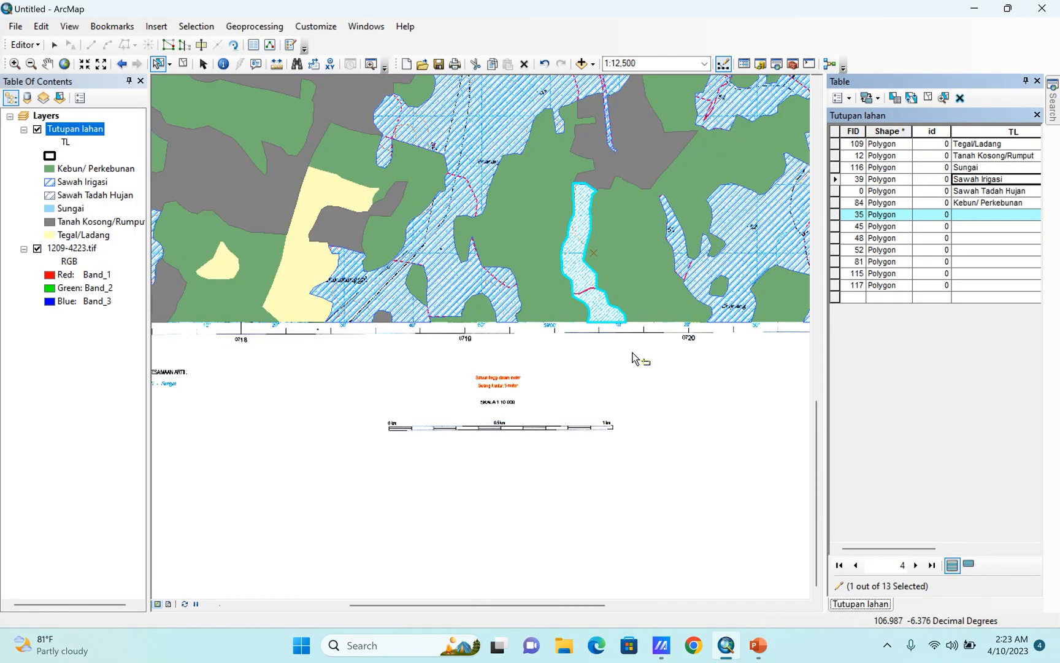
pyautogui.keyDown('shift'); pyautogui.click(444, 282); pyautogui.keyUp('shift')
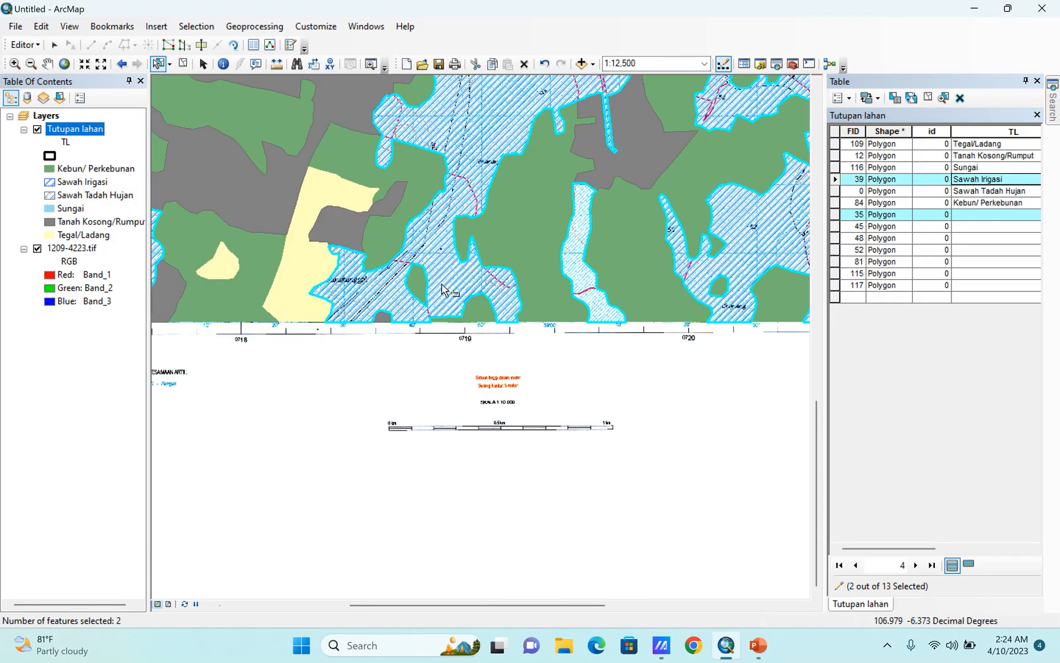
pyautogui.click(25, 44)
pyautogui.click(32, 176)
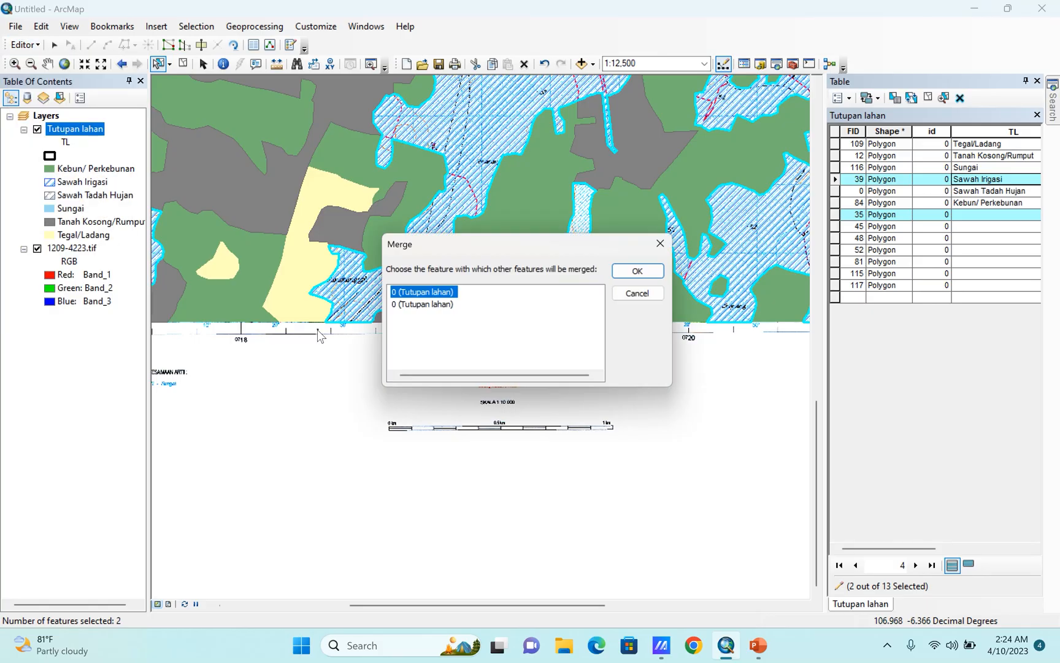
pyautogui.click(406, 306)
pyautogui.click(644, 271)
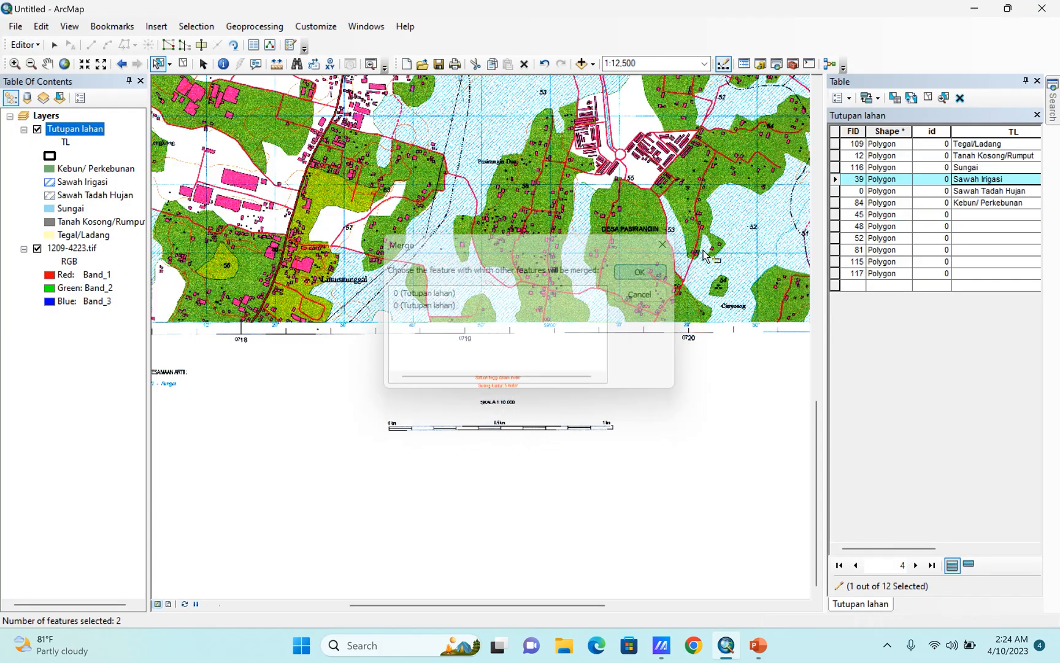
# Select the unlabeled hatched polygons FID 45, 48 and 52 in the map's northwest and merge them into the Sawah Irigasi polygon.
pyautogui.doubleClick(835, 215)
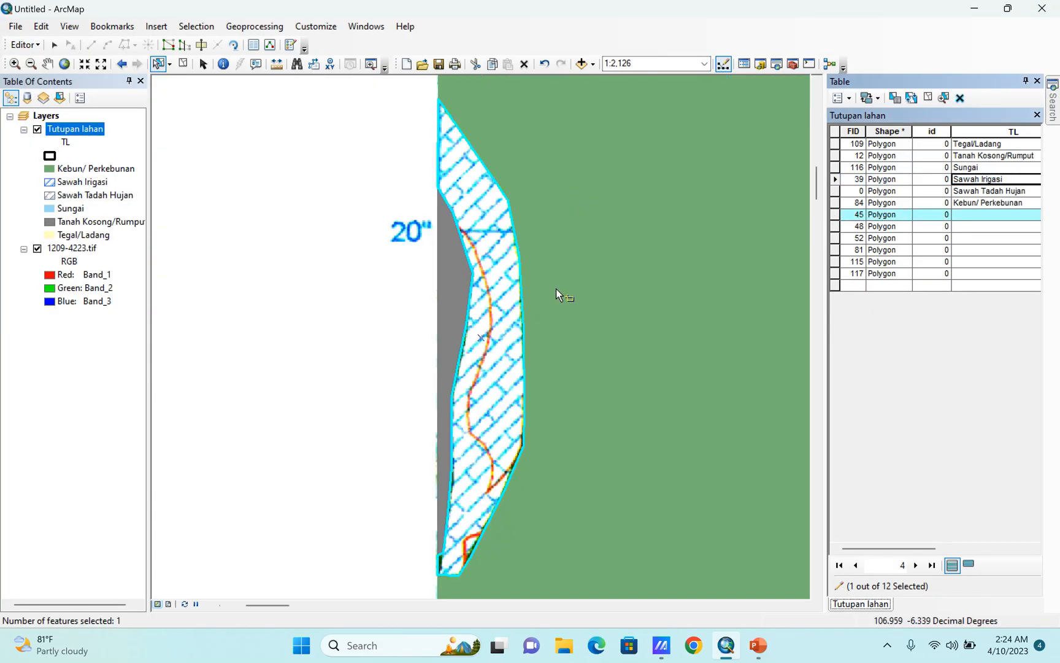
pyautogui.scroll(-3, 511, 305)
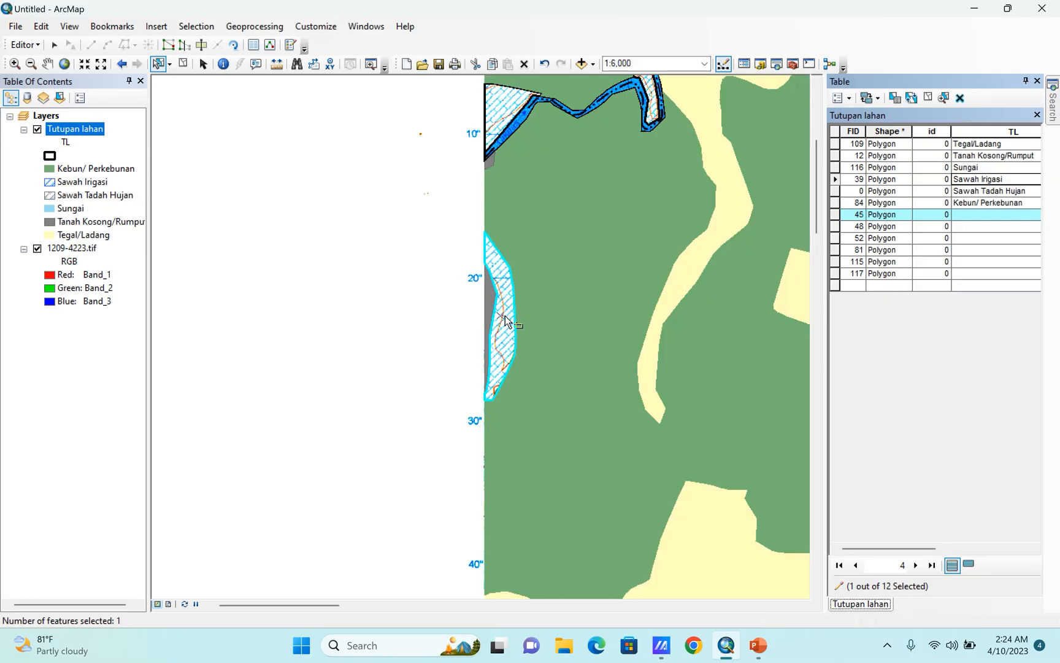
pyautogui.keyDown('shift'); pyautogui.click(499, 100); pyautogui.keyUp('shift')
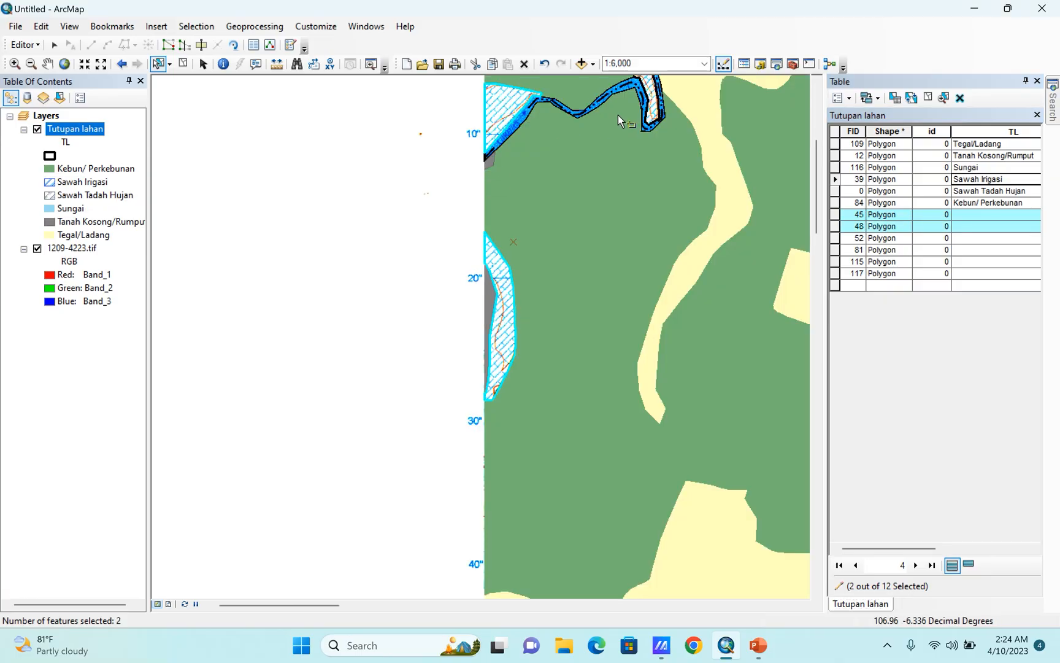
pyautogui.keyDown('shift'); pyautogui.click(655, 115); pyautogui.keyUp('shift')
pyautogui.scroll(-3, 347, 354)
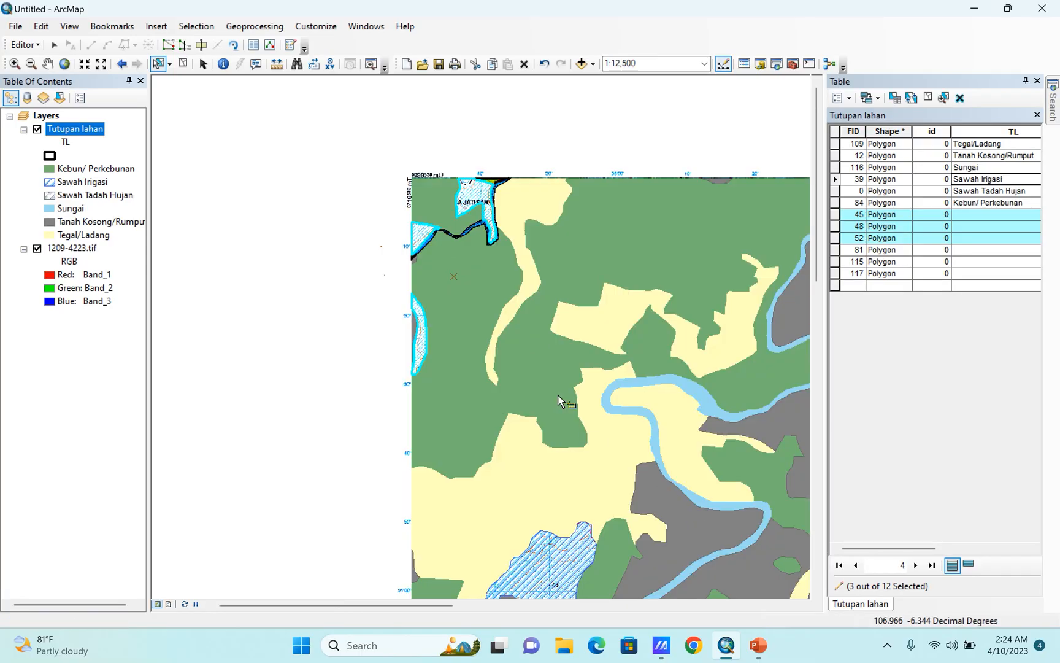
pyautogui.scroll(-2, 457, 471)
pyautogui.keyDown('shift'); pyautogui.click(482, 407); pyautogui.keyUp('shift')
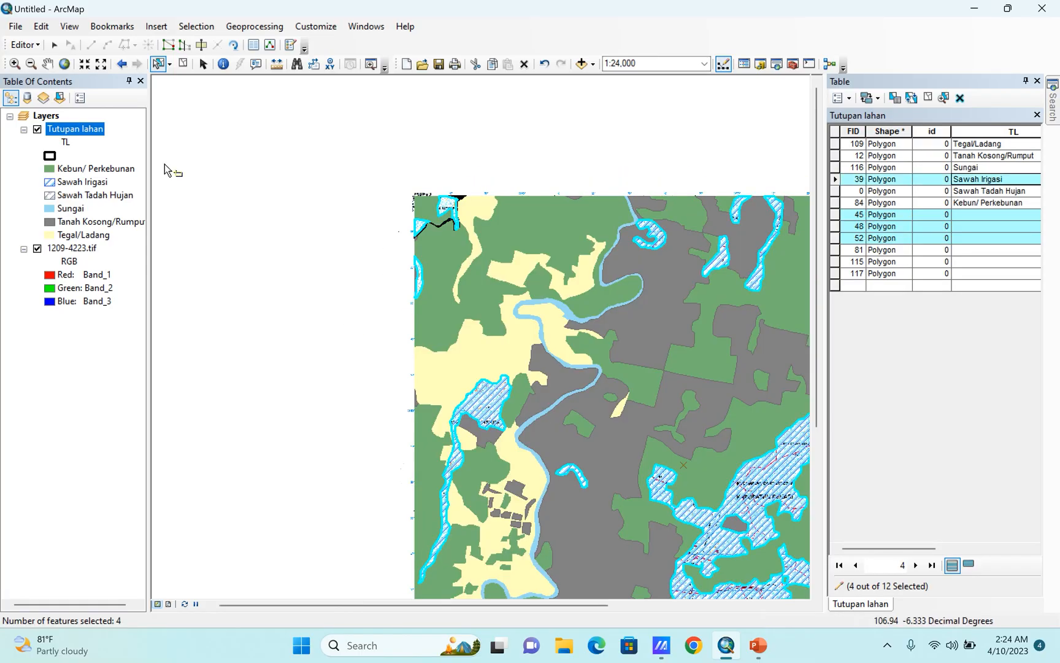
pyautogui.click(14, 43)
pyautogui.click(49, 175)
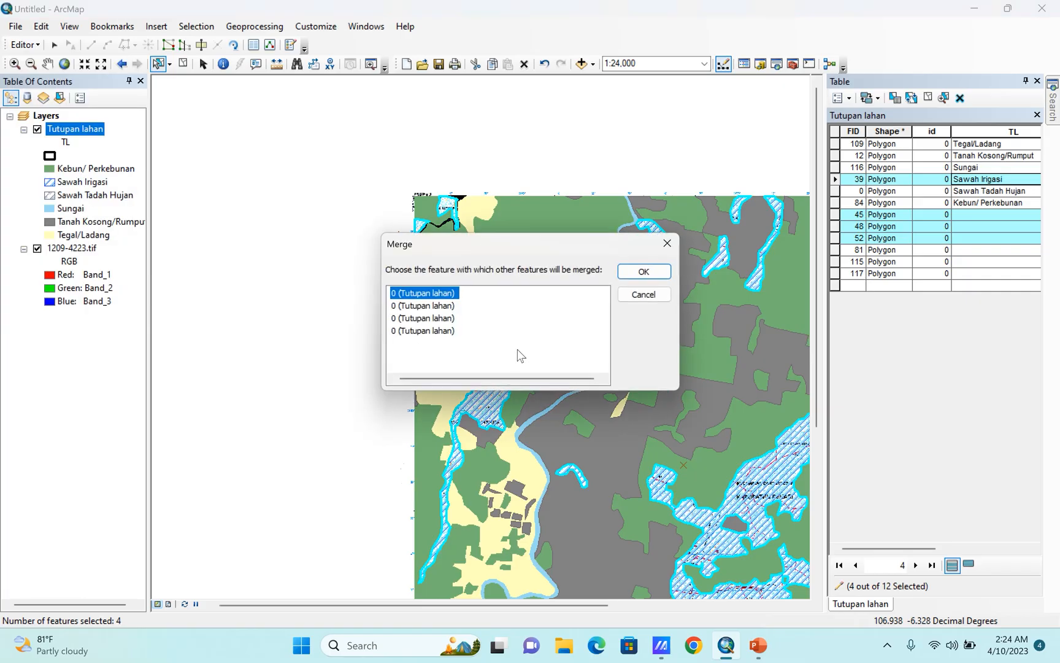
pyautogui.click(442, 330)
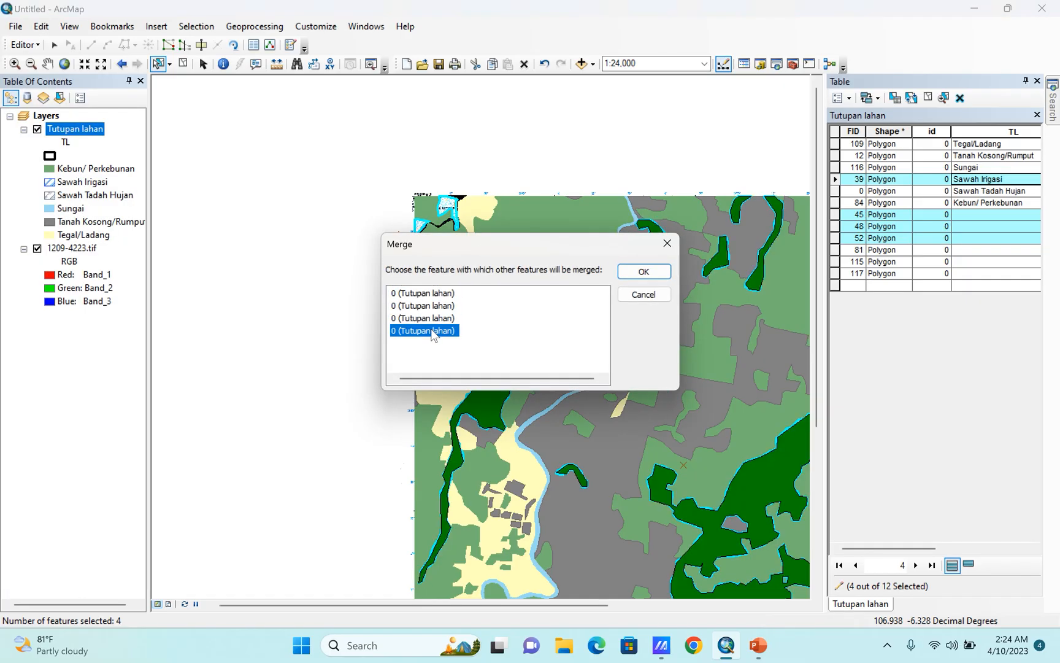
pyautogui.click(642, 274)
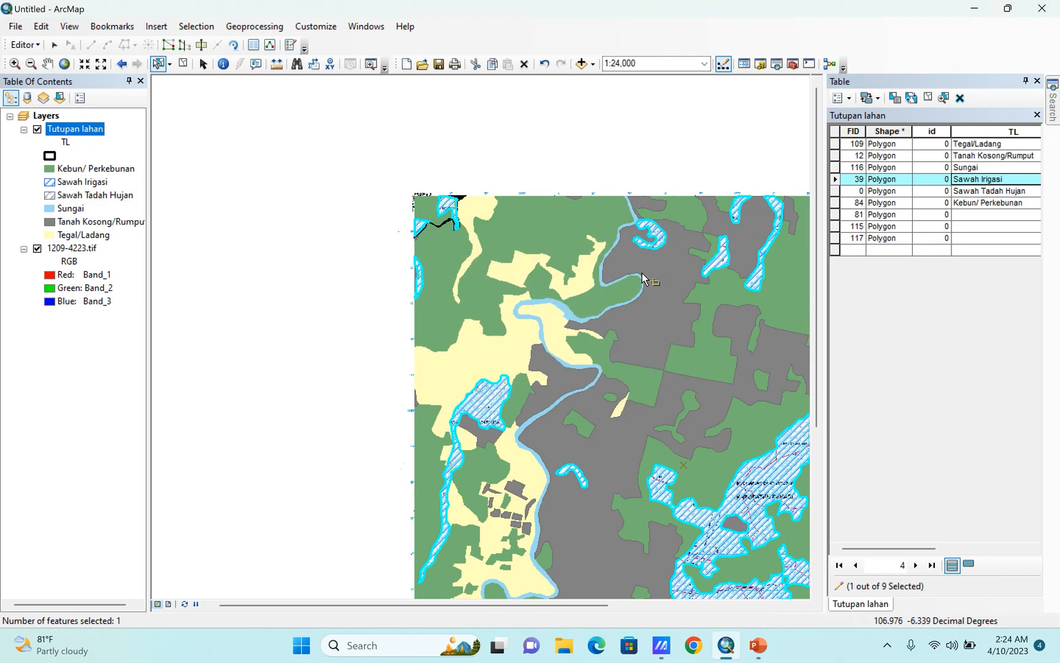
# Select the unlabeled river polygon with FID 117 in the northwest corner and merge it into the Sungai polygon.
pyautogui.scroll(5, 465, 287)
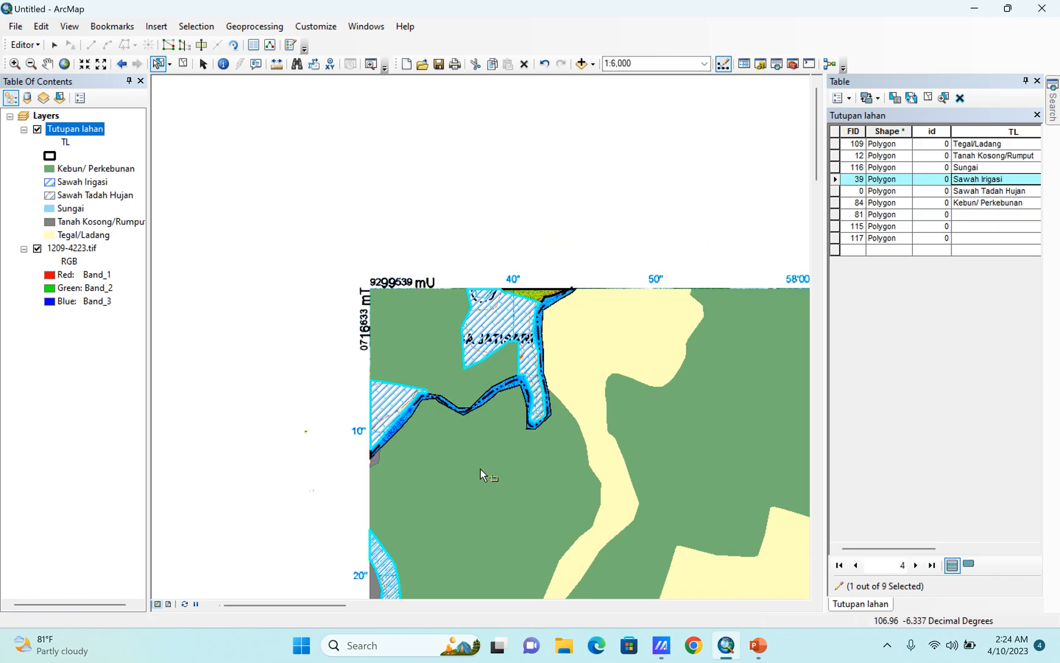
pyautogui.scroll(3, 512, 368)
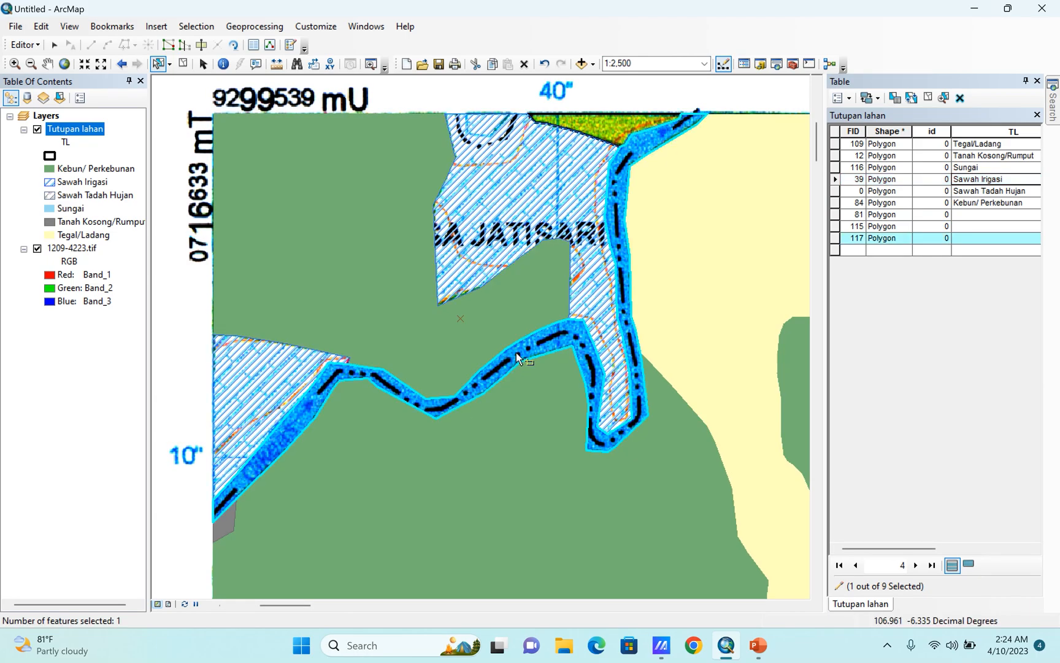
pyautogui.scroll(-3, 517, 356)
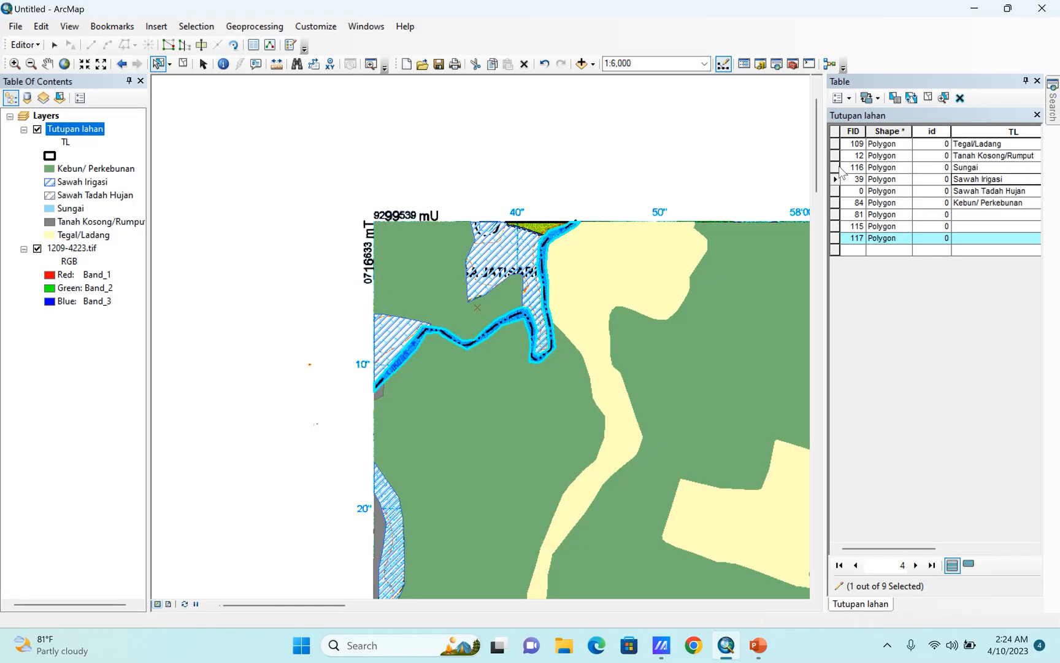
pyautogui.scroll(3, 439, 157)
pyautogui.scroll(-5, 440, 156)
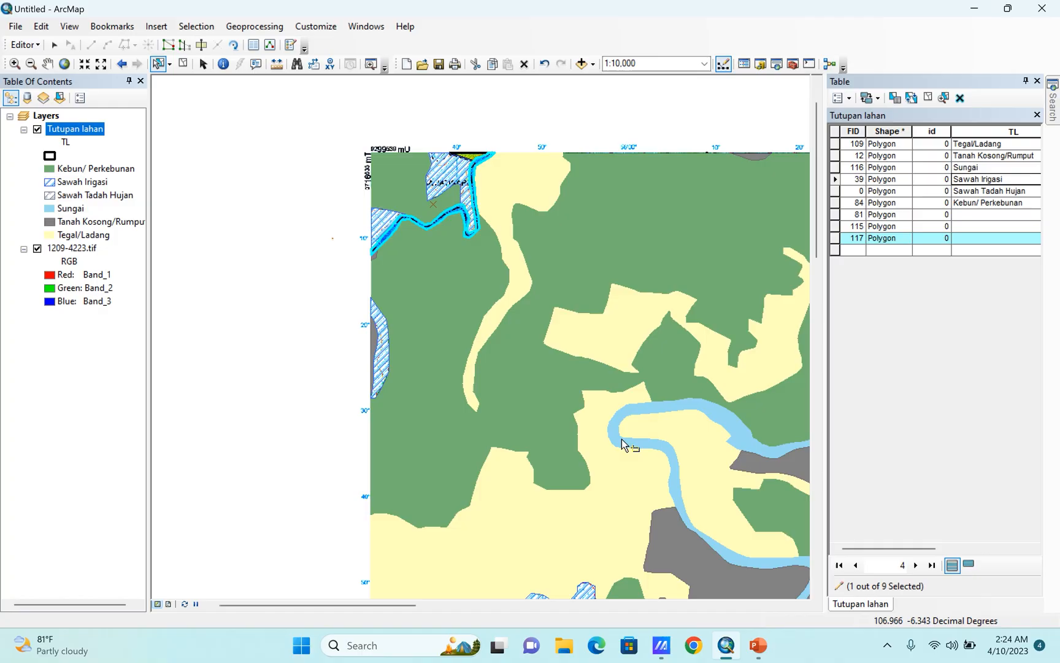
pyautogui.keyDown('shift'); pyautogui.click(621, 440); pyautogui.keyUp('shift')
pyautogui.keyDown('shift'); pyautogui.click(619, 439); pyautogui.keyUp('shift')
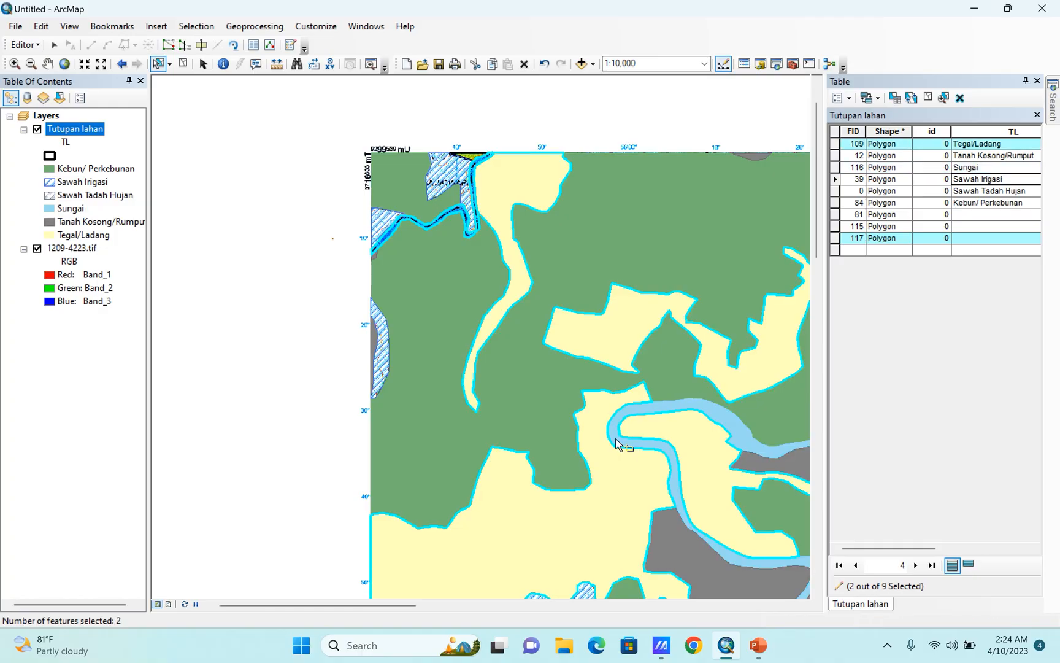
pyautogui.keyDown('shift'); pyautogui.click(598, 433); pyautogui.keyUp('shift')
pyautogui.keyDown('shift'); pyautogui.click(613, 439); pyautogui.keyUp('shift')
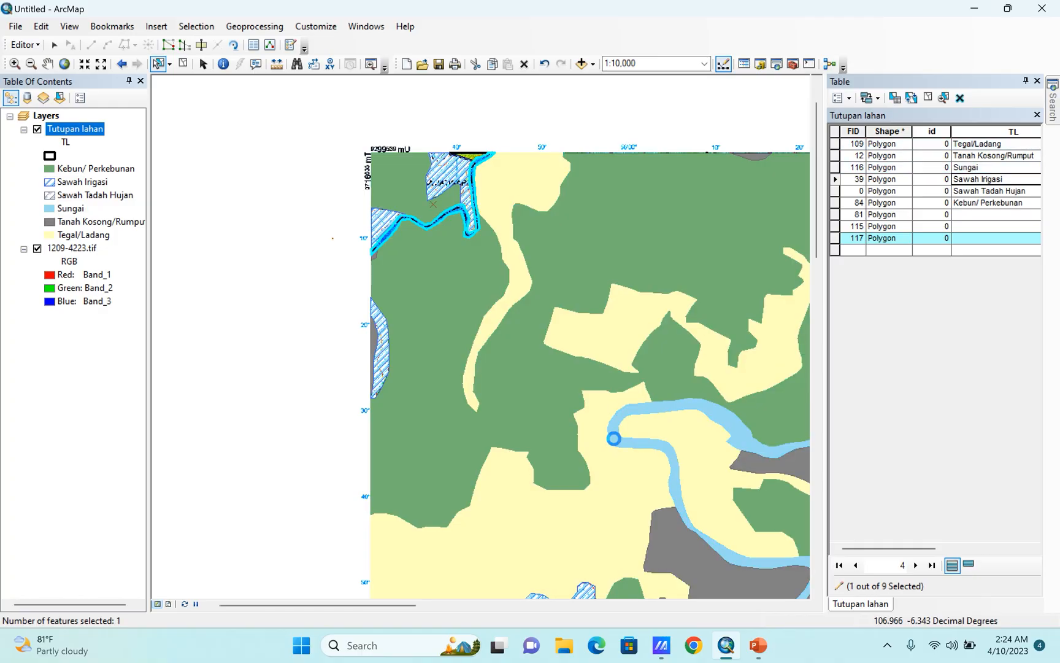
pyautogui.click(30, 45)
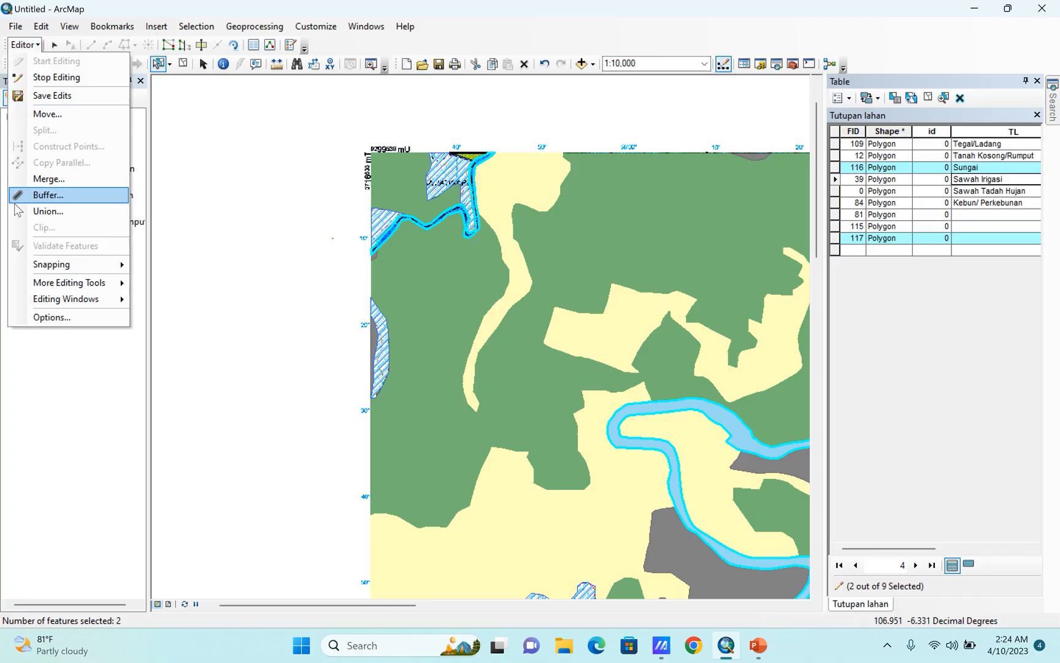
pyautogui.click(49, 175)
pyautogui.click(421, 306)
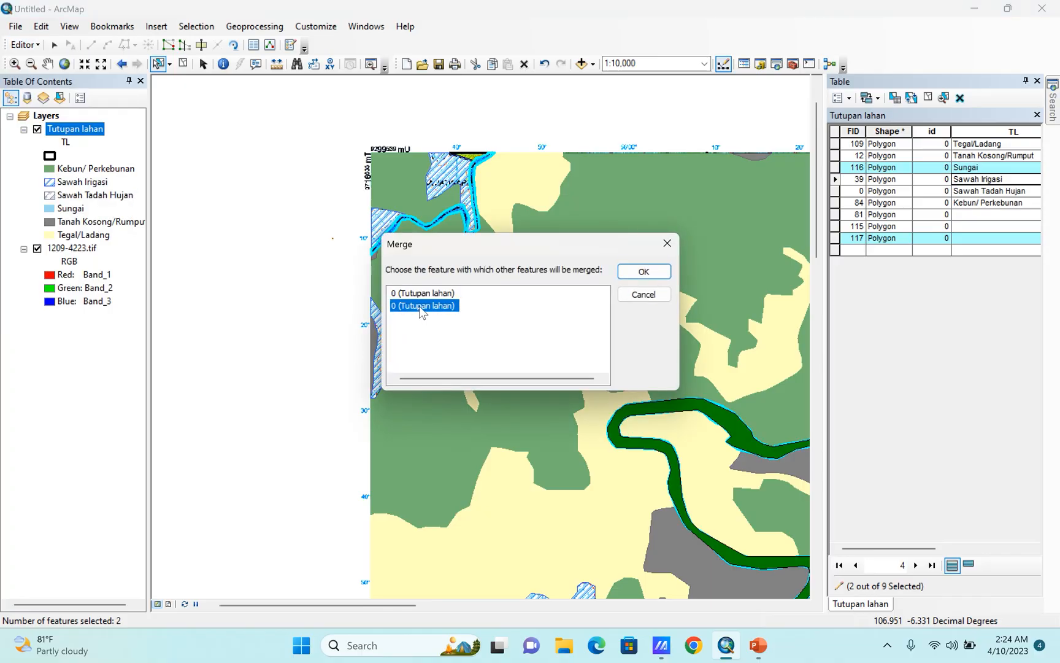
pyautogui.click(635, 274)
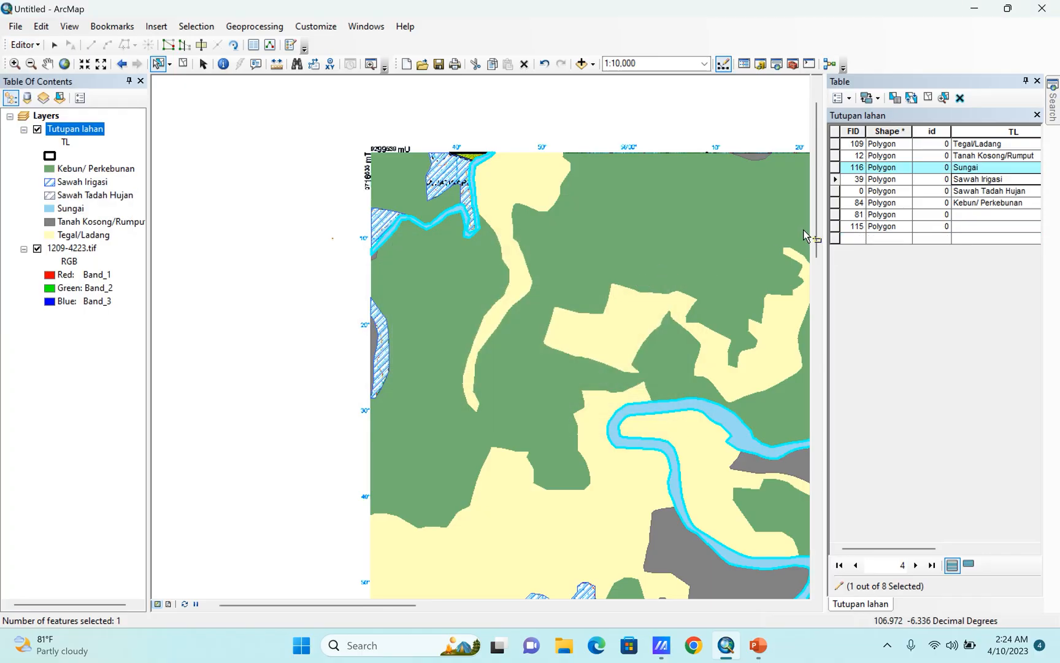
# Select the unlabeled yellow-green sliver with FID 115 beside the northwestern river and merge it into the Tegal/Ladang polygon.
pyautogui.scroll(-4, 476, 157)
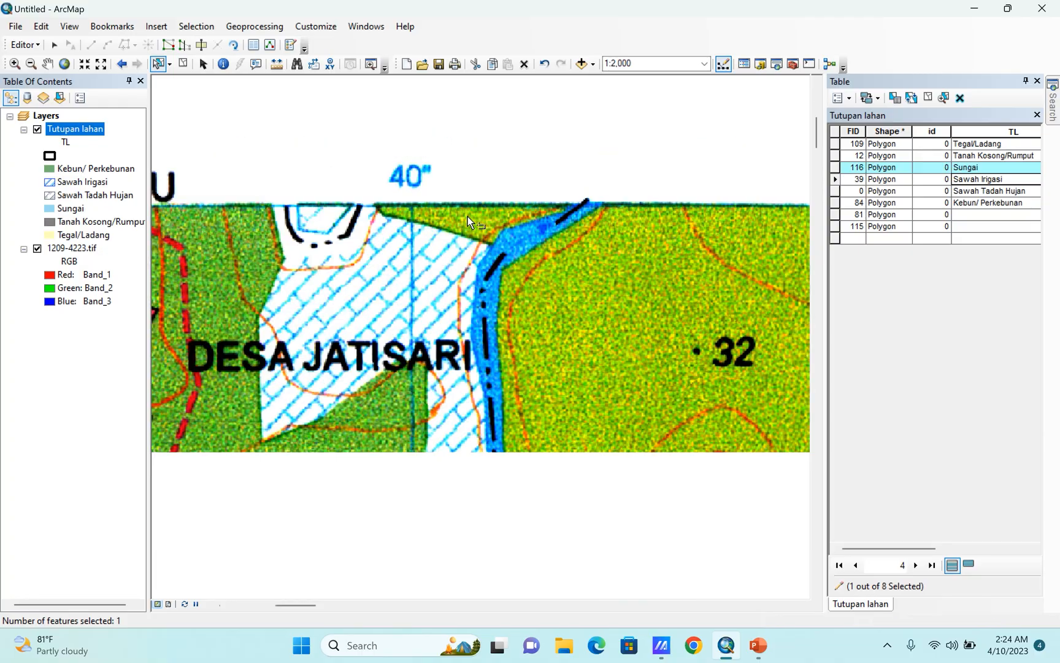
pyautogui.click(470, 217)
pyautogui.keyDown('shift'); pyautogui.click(592, 295); pyautogui.keyUp('shift')
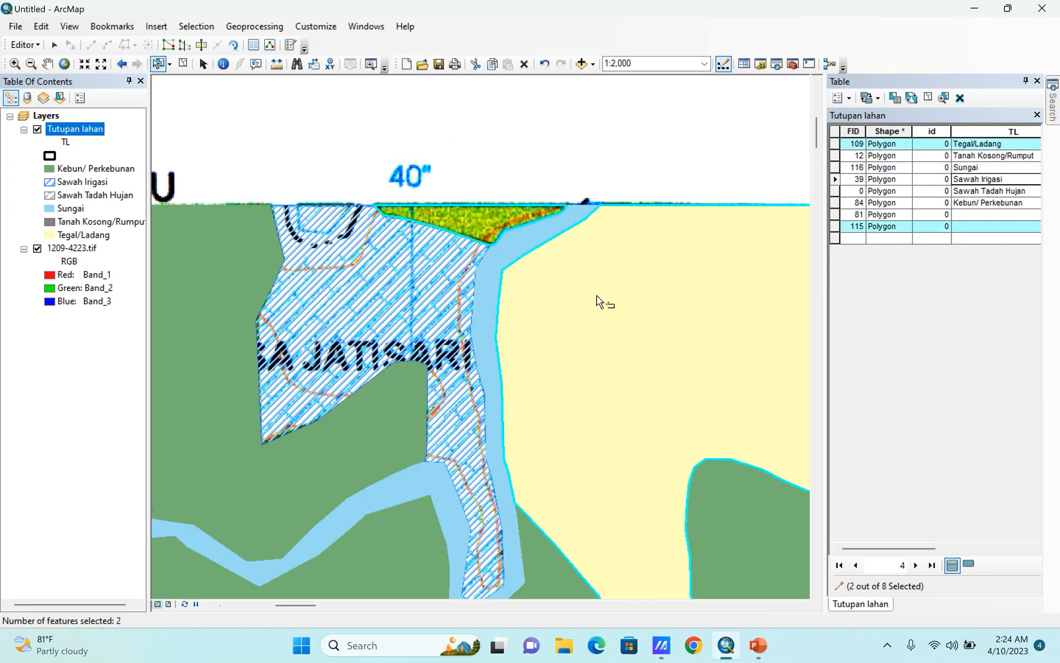
pyautogui.click(25, 45)
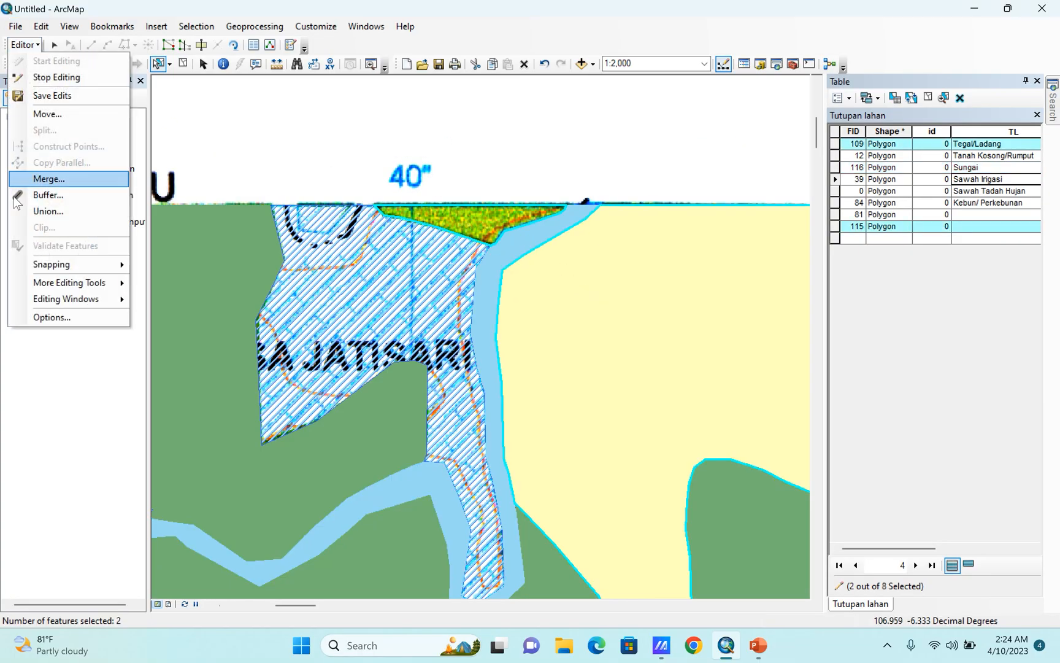
pyautogui.click(46, 179)
pyautogui.click(423, 306)
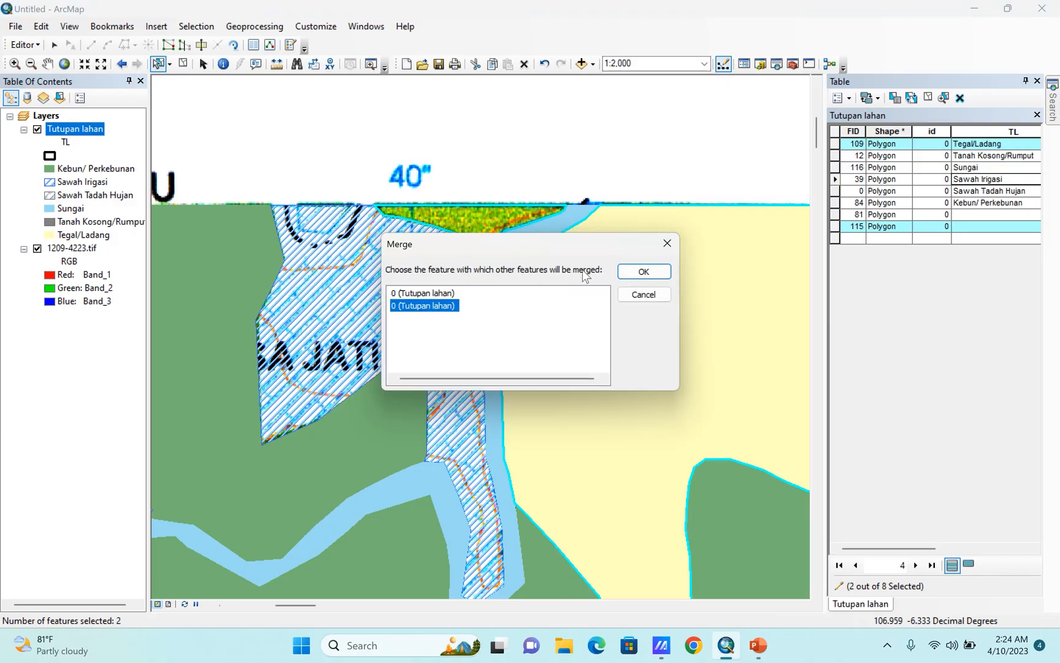
pyautogui.click(644, 271)
# Select the unlabeled polygon with FID 81 at the map's eastern edge and merge it into the Kebun/ Perkebunan polygon.
pyautogui.doubleClick(840, 214)
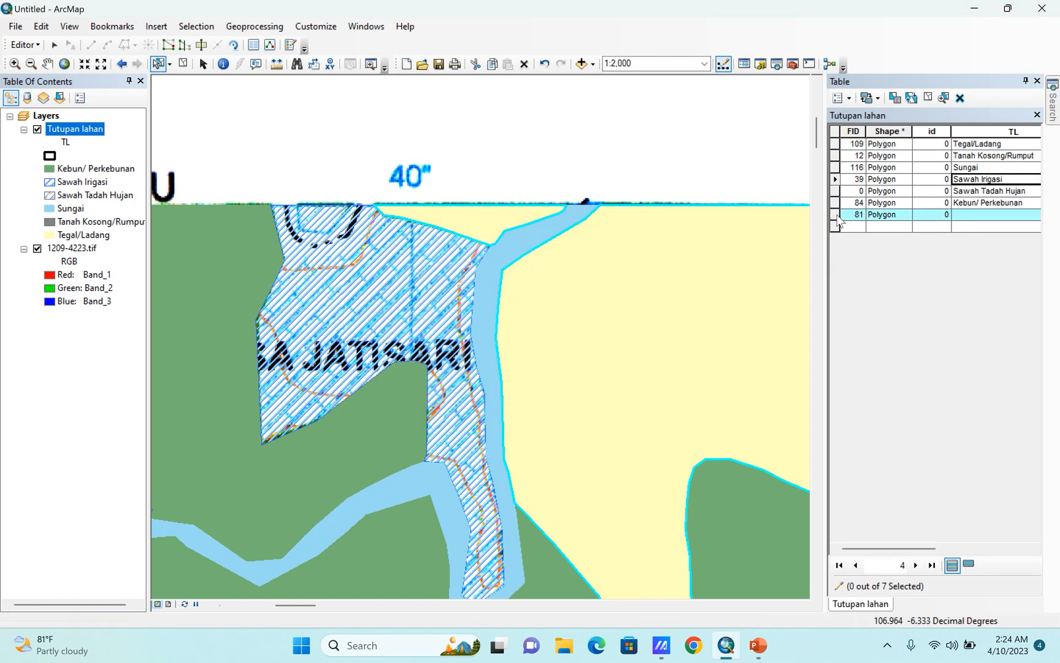
pyautogui.scroll(5, 542, 309)
pyautogui.scroll(2, 715, 373)
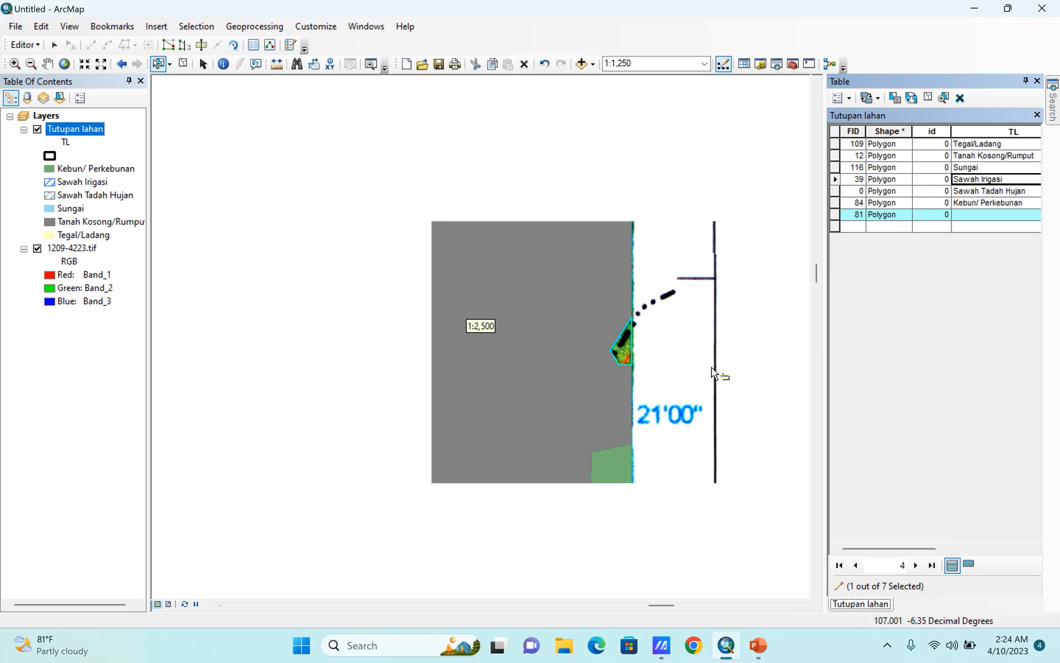
pyautogui.click(38, 129)
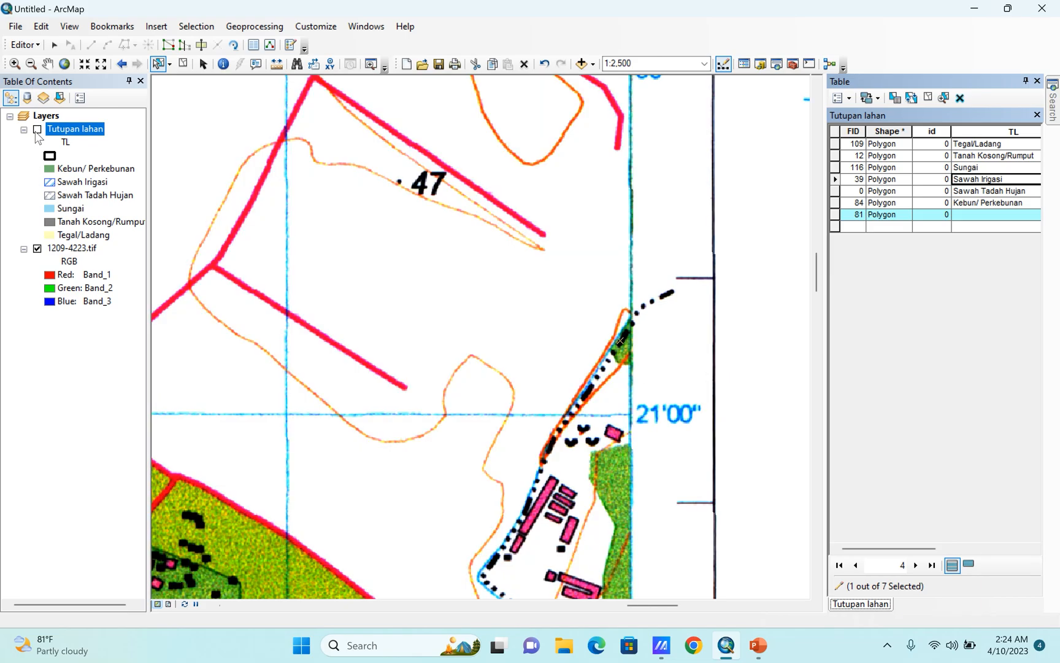
pyautogui.click(37, 129)
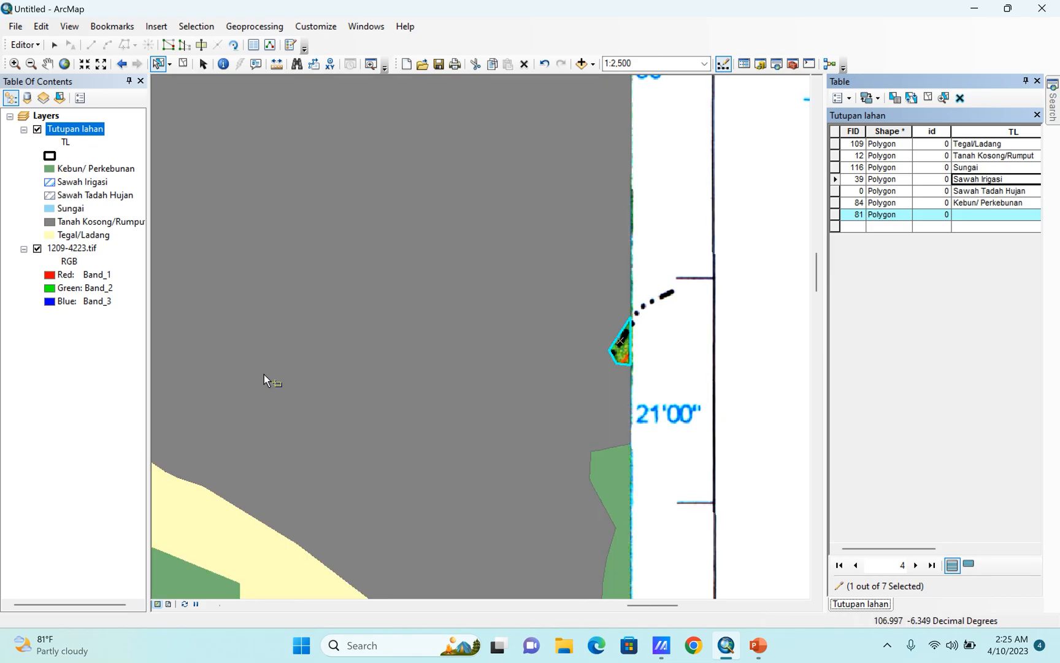
pyautogui.keyDown('shift'); pyautogui.click(607, 464); pyautogui.keyUp('shift')
pyautogui.click(34, 45)
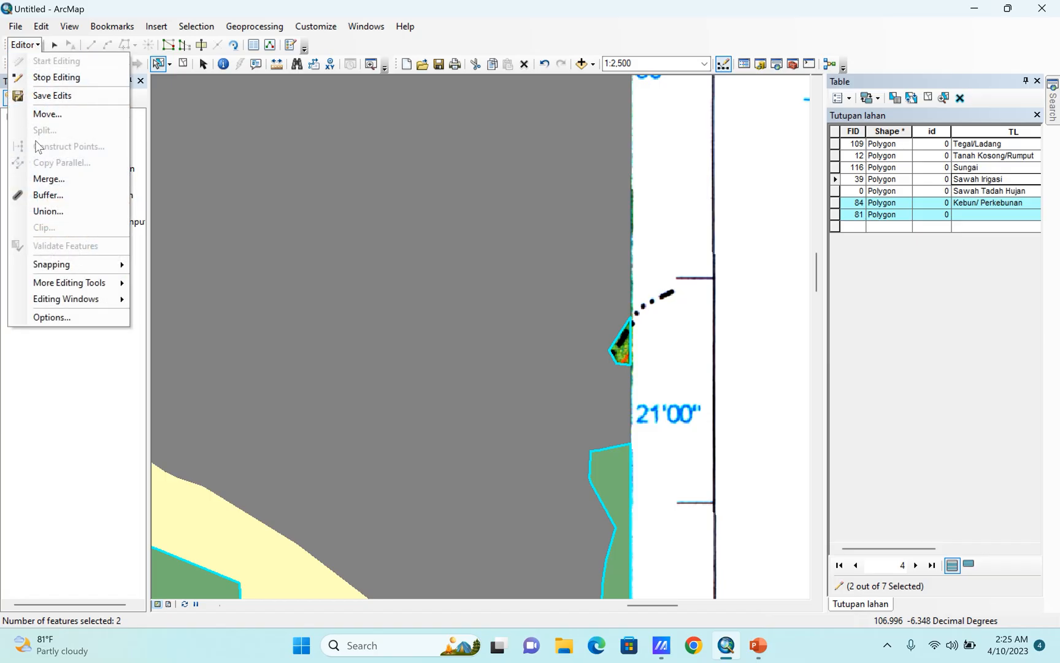
pyautogui.click(49, 178)
pyautogui.click(433, 305)
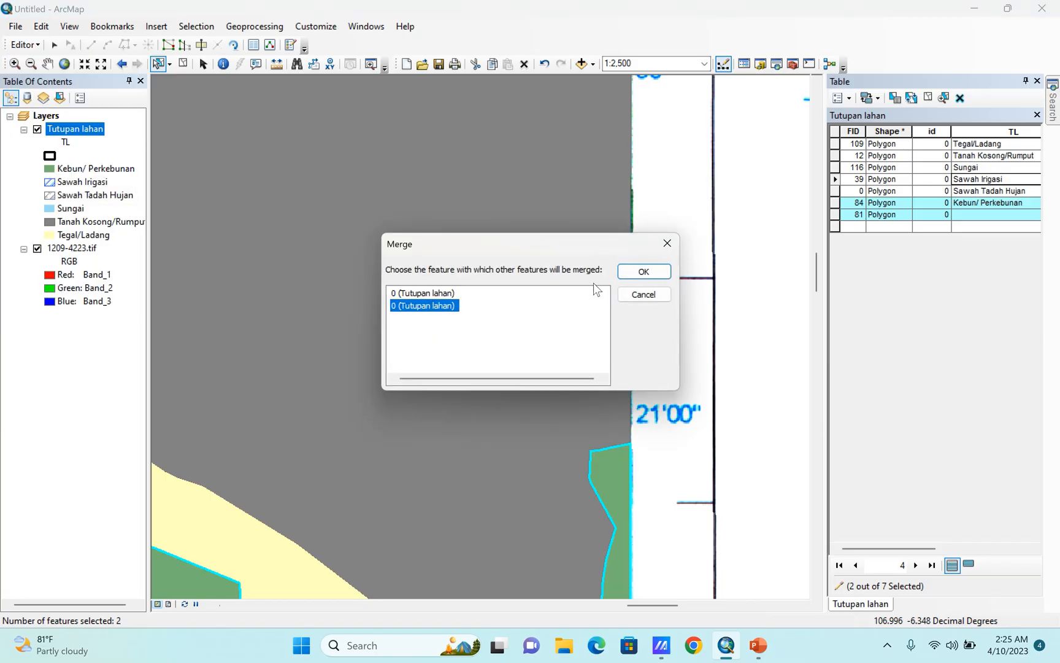
pyautogui.click(642, 271)
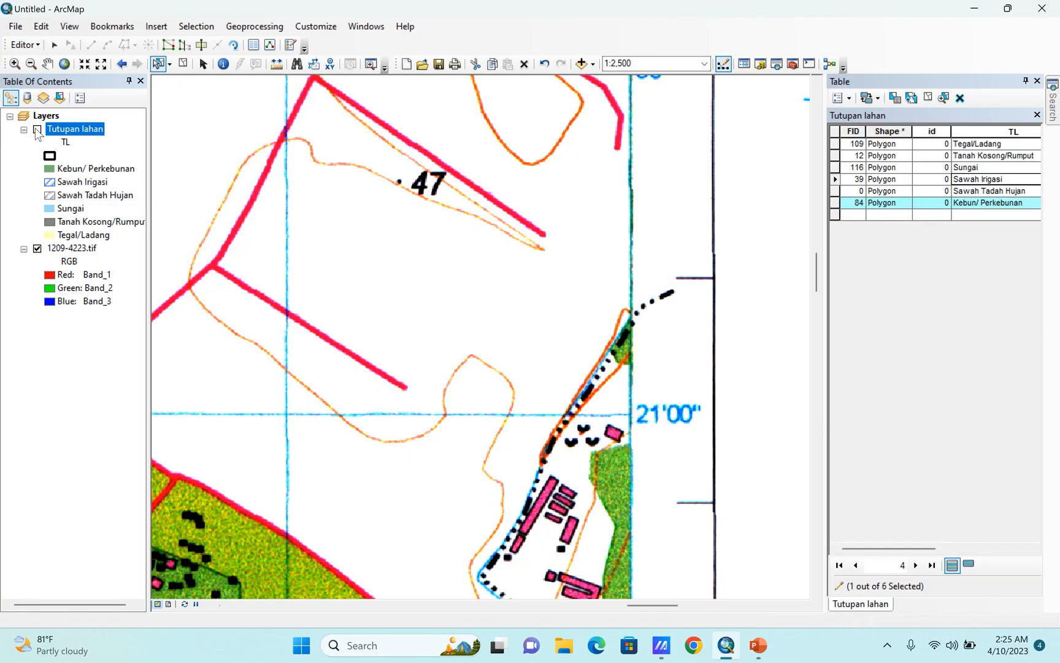
# Clear the feature selection and hide the scanned raster 1209-4223.tif so that only the Tutupan lahan layer is displayed.
pyautogui.scroll(5, 679, 245)
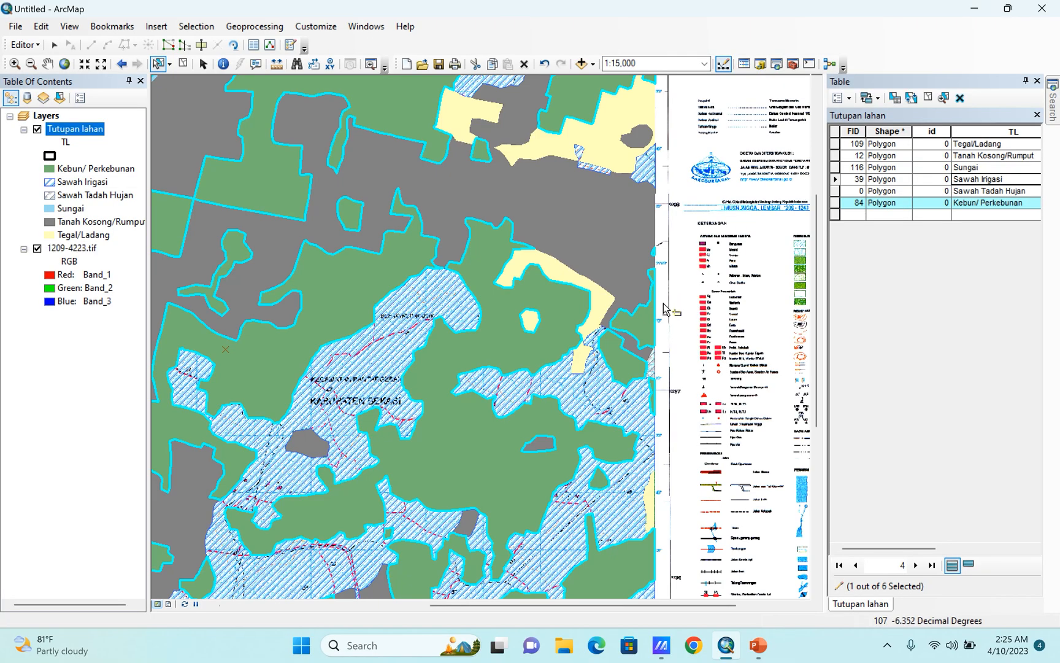
pyautogui.scroll(4, 663, 303)
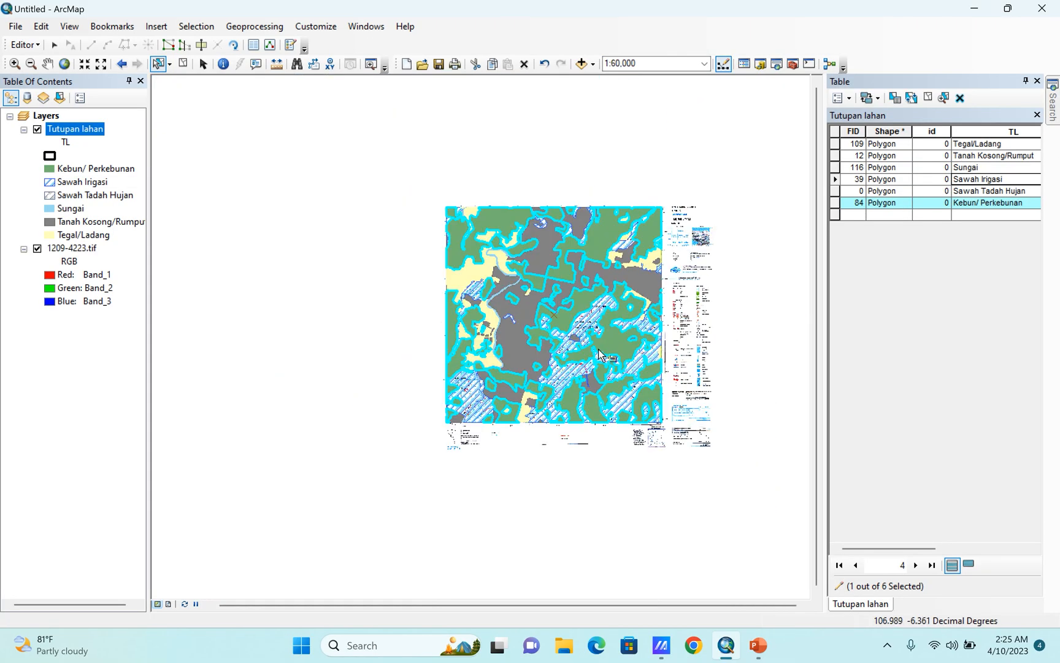
pyautogui.click(390, 437)
pyautogui.scroll(-1, 505, 325)
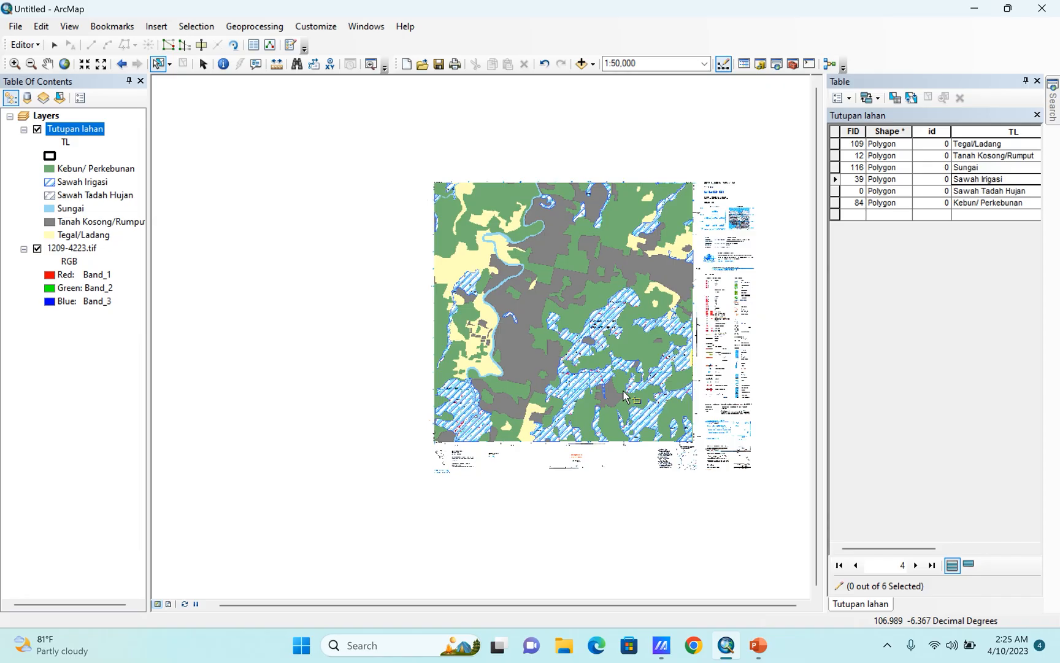
pyautogui.click(37, 247)
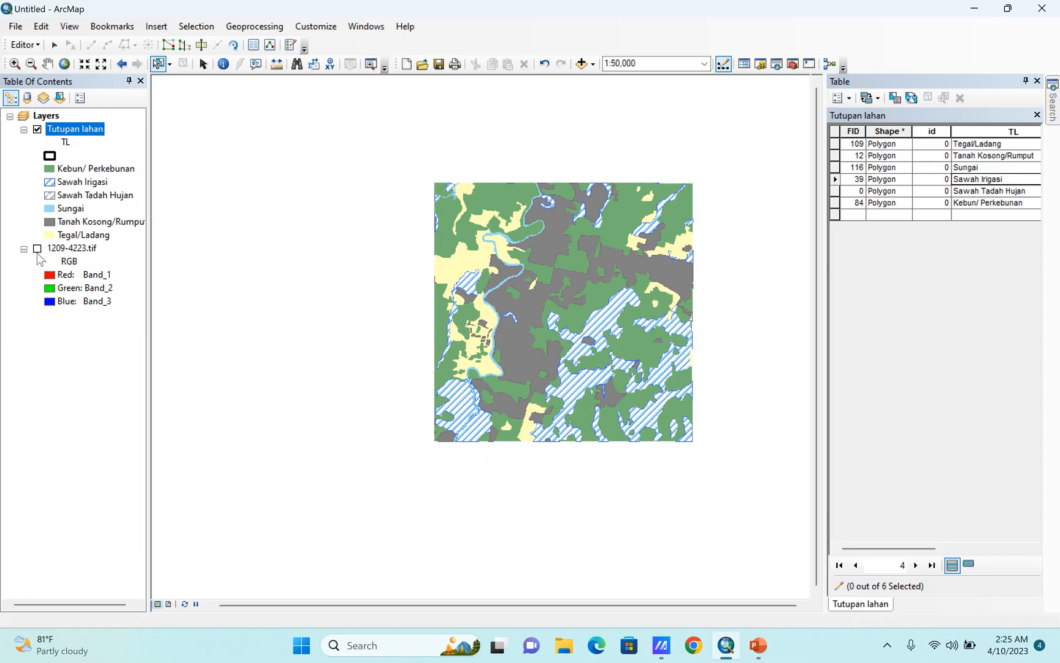
pyautogui.scroll(2, 618, 240)
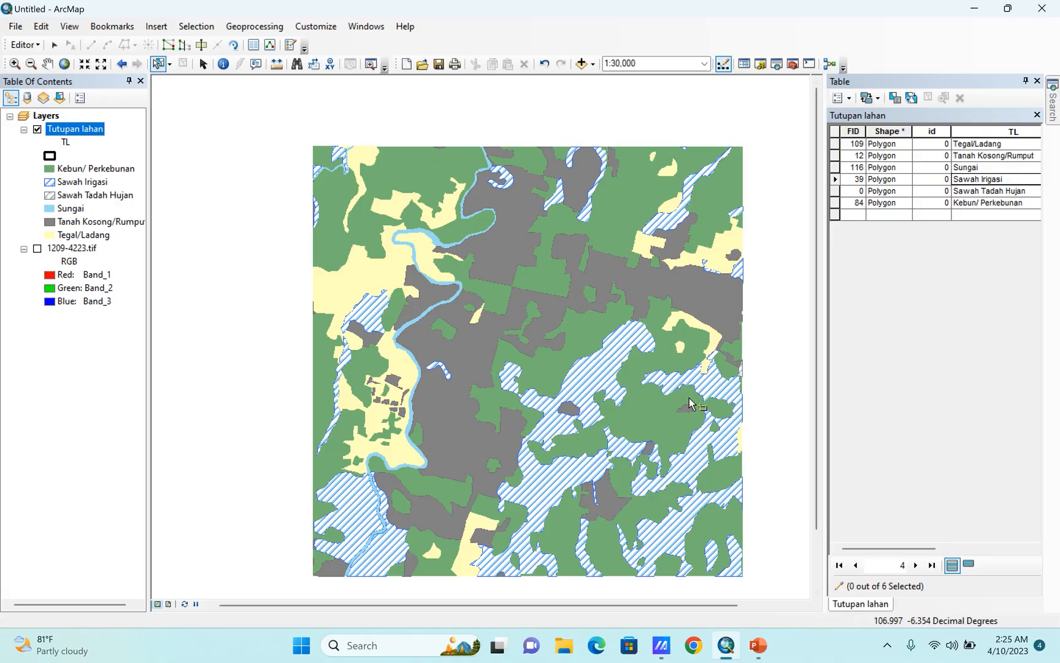
pyautogui.scroll(2, 646, 307)
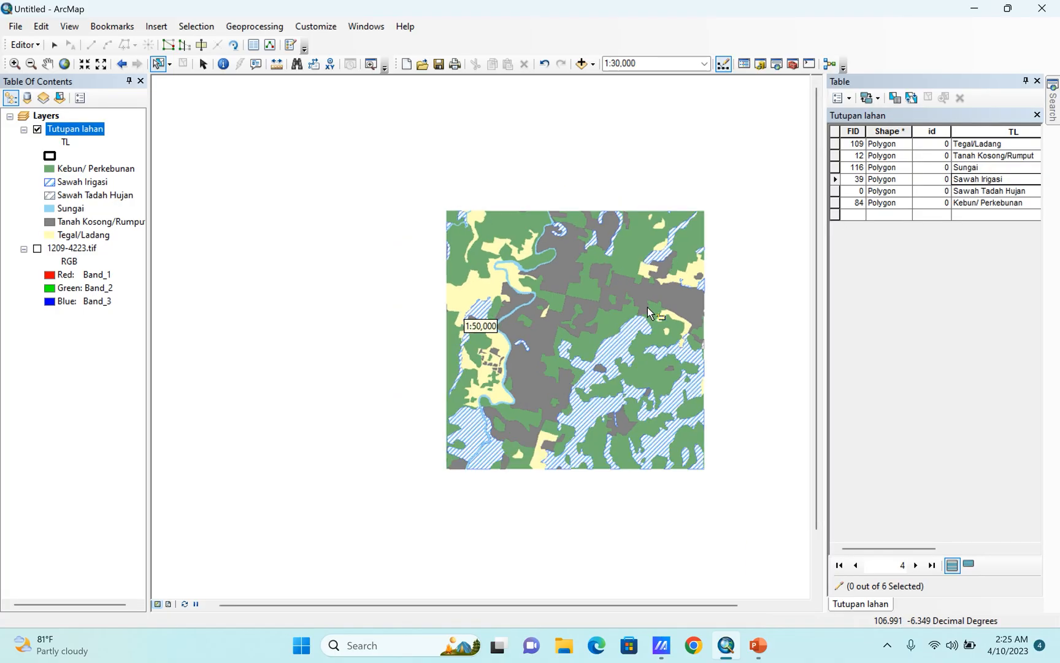
# Select all Tutupan lahan polygons and separate them into individual features with Explode Multipart Feature from the Advanced Editing tools.
pyautogui.moveTo(375, 165); pyautogui.dragTo(738, 514)
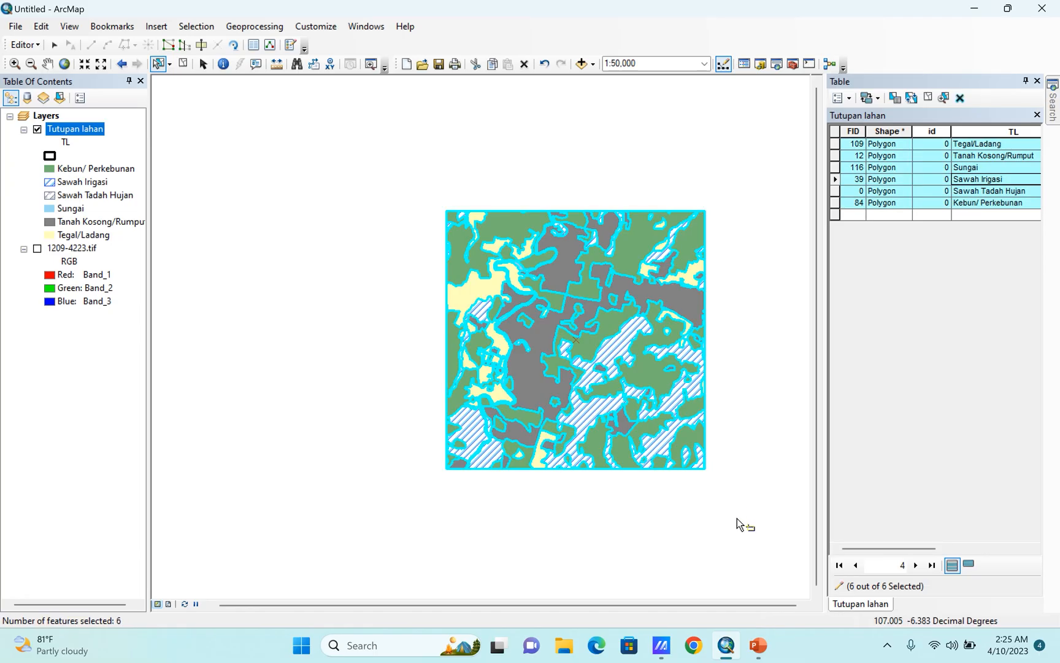
pyautogui.rightClick(597, 32)
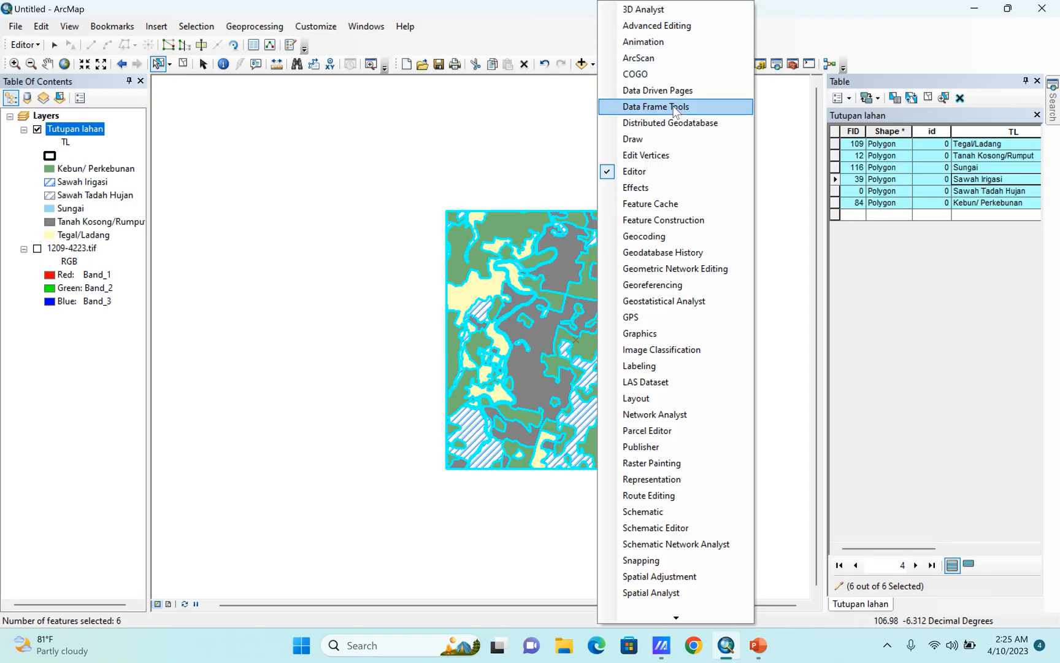
pyautogui.click(650, 26)
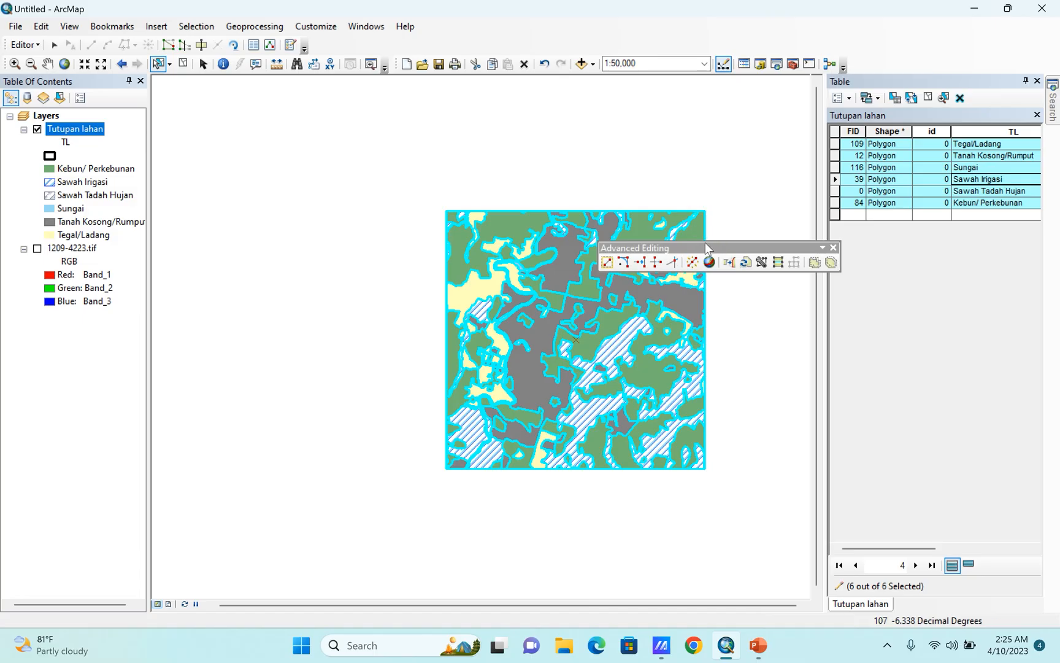
pyautogui.moveTo(708, 248); pyautogui.dragTo(641, 42)
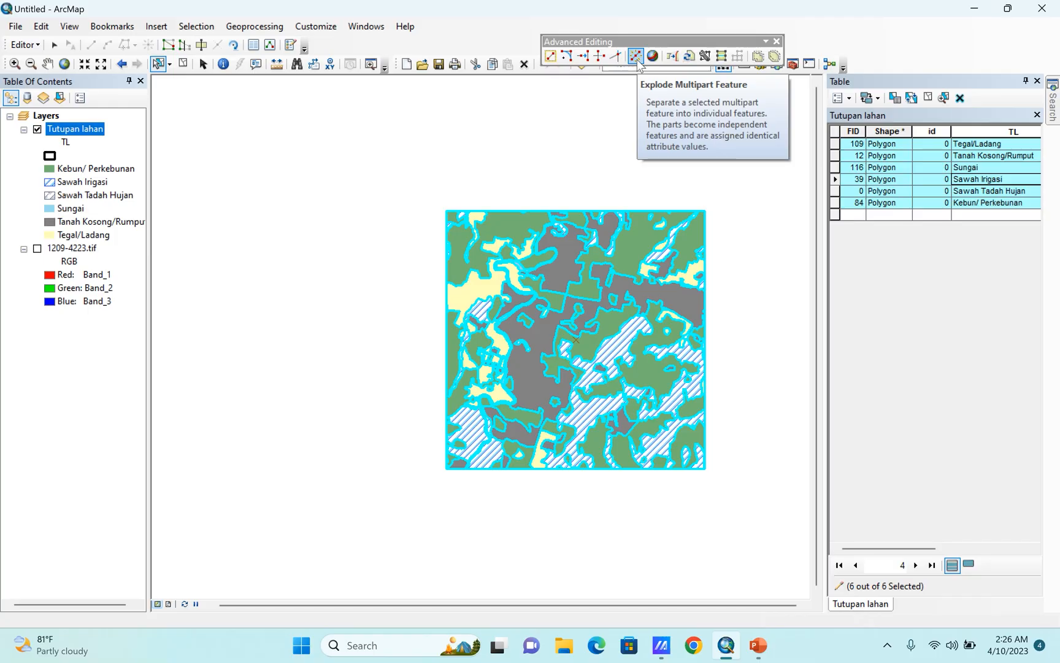
pyautogui.click(636, 57)
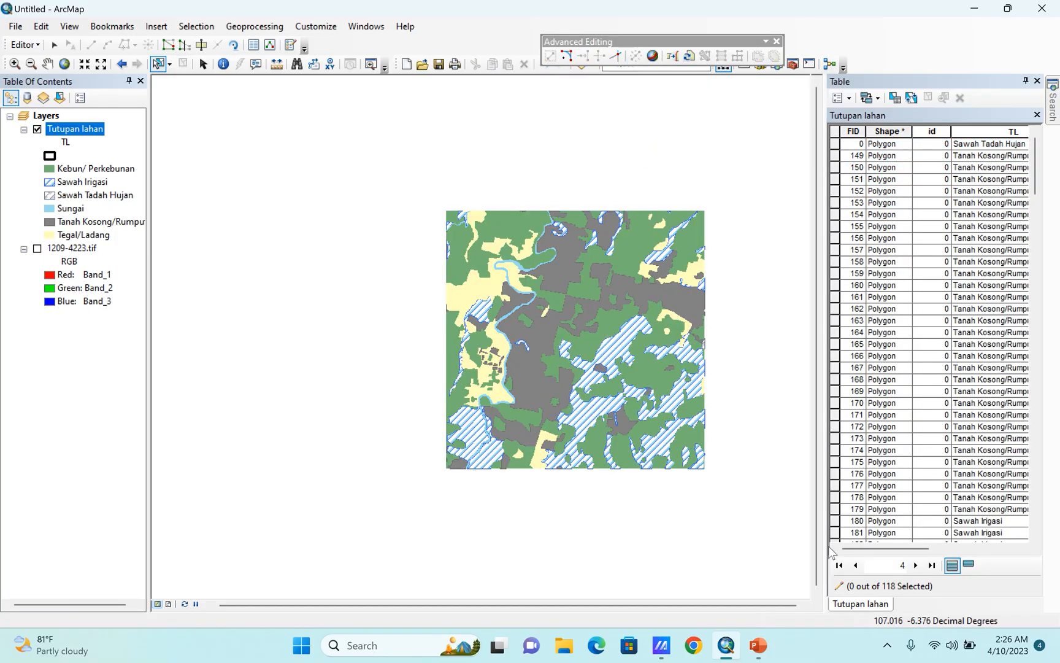
# Review the TL values of the exploded records in the attribute table and close the Advanced Editing toolbar.
pyautogui.moveTo(853, 547); pyautogui.dragTo(918, 543)
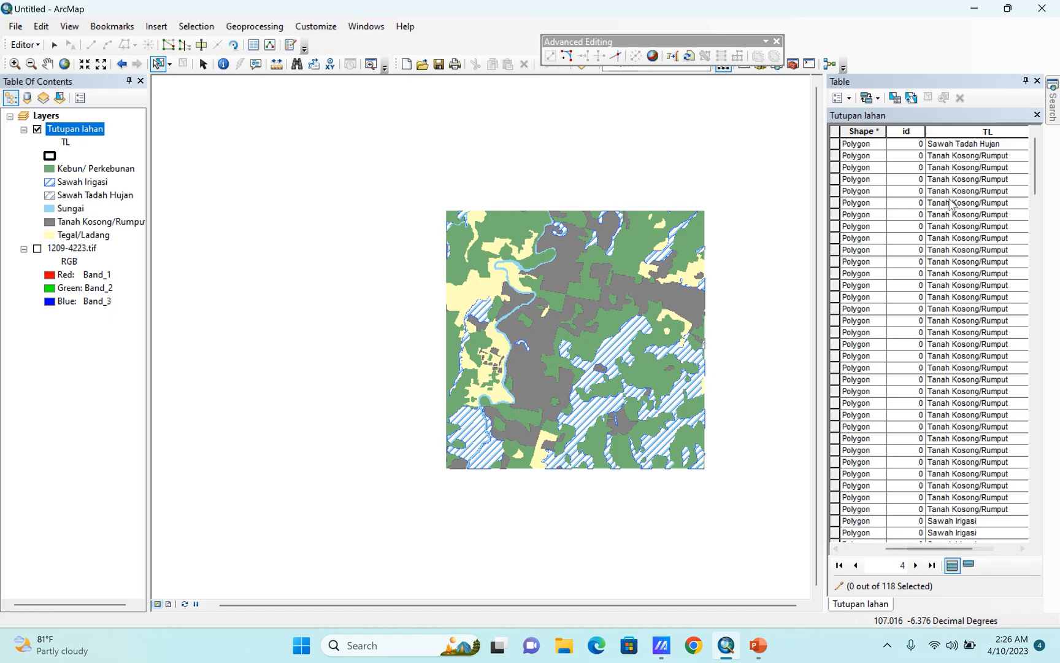
pyautogui.scroll(-15, 950, 204)
pyautogui.scroll(-7, 949, 308)
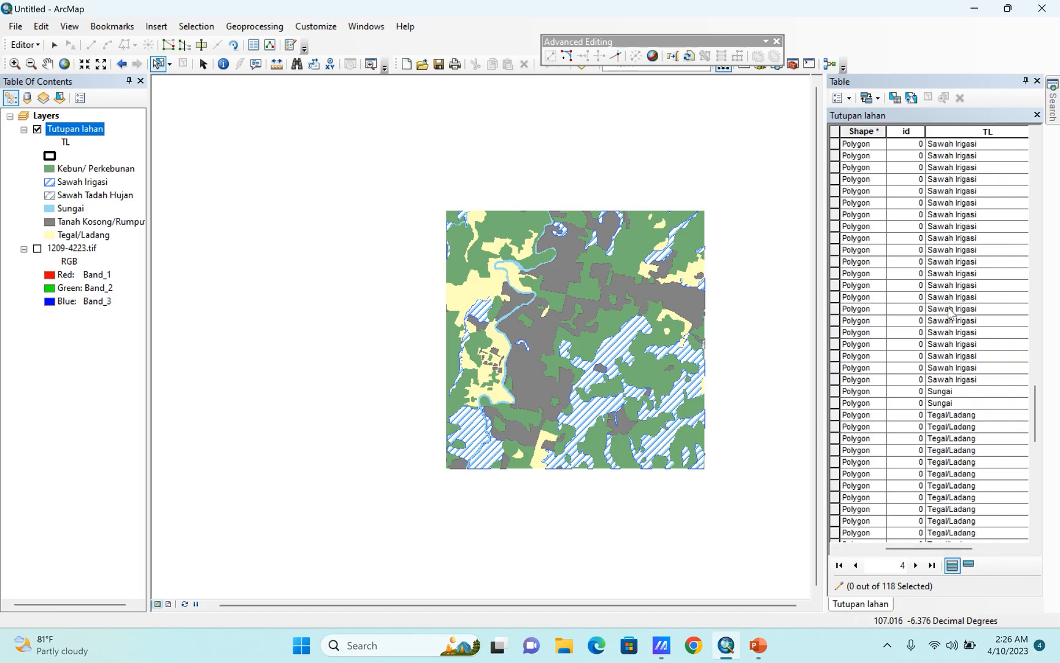
pyautogui.scroll(-6, 950, 311)
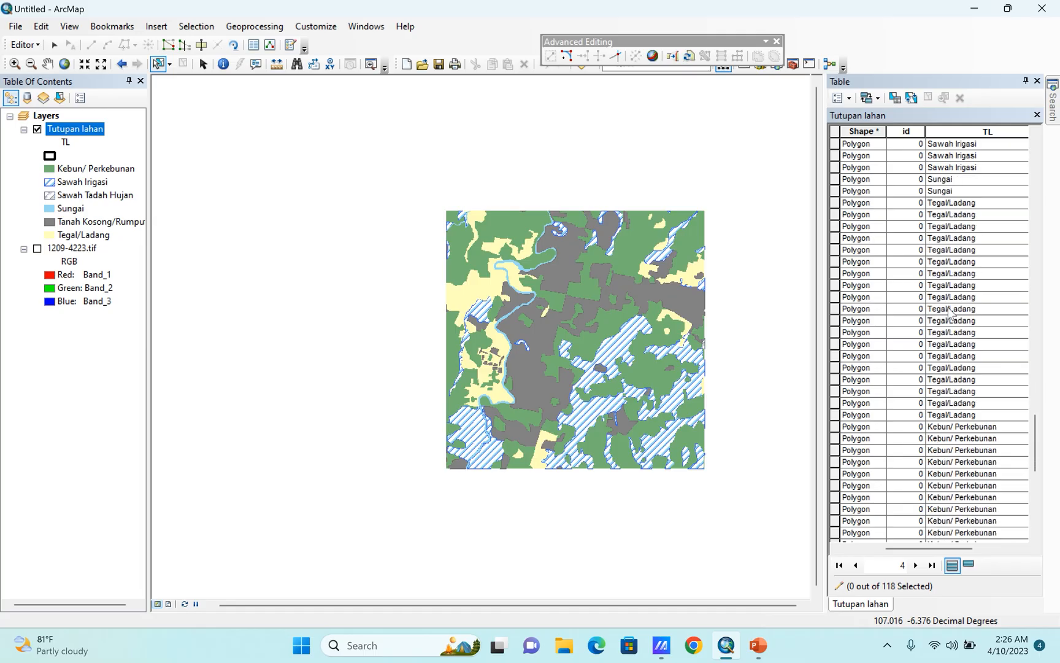
pyautogui.scroll(-4, 949, 308)
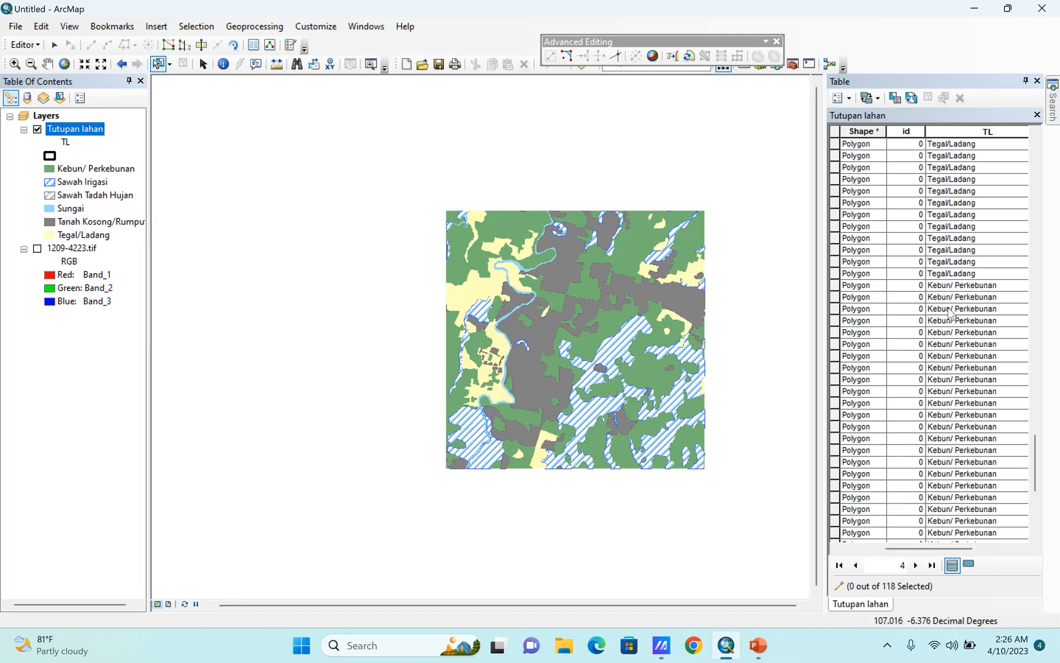
pyautogui.click(776, 41)
pyautogui.scroll(15, 901, 368)
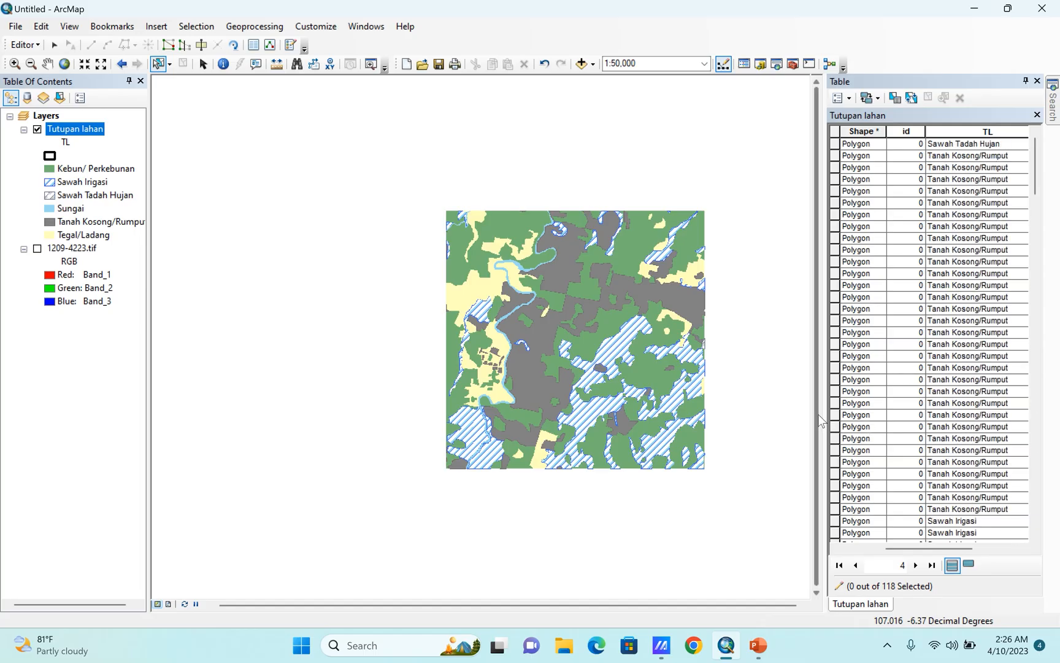
# Enlarge the map view slightly and widen the attribute table until the whole TL column fits.
pyautogui.moveTo(823, 421); pyautogui.dragTo(771, 414)
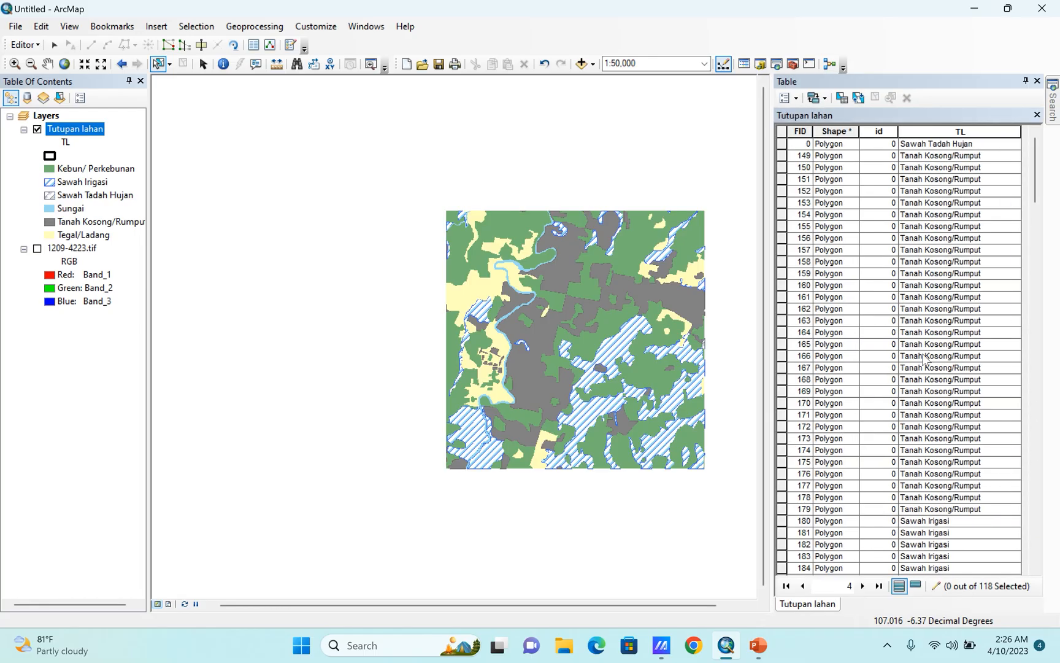
pyautogui.moveTo(773, 178); pyautogui.dragTo(832, 178)
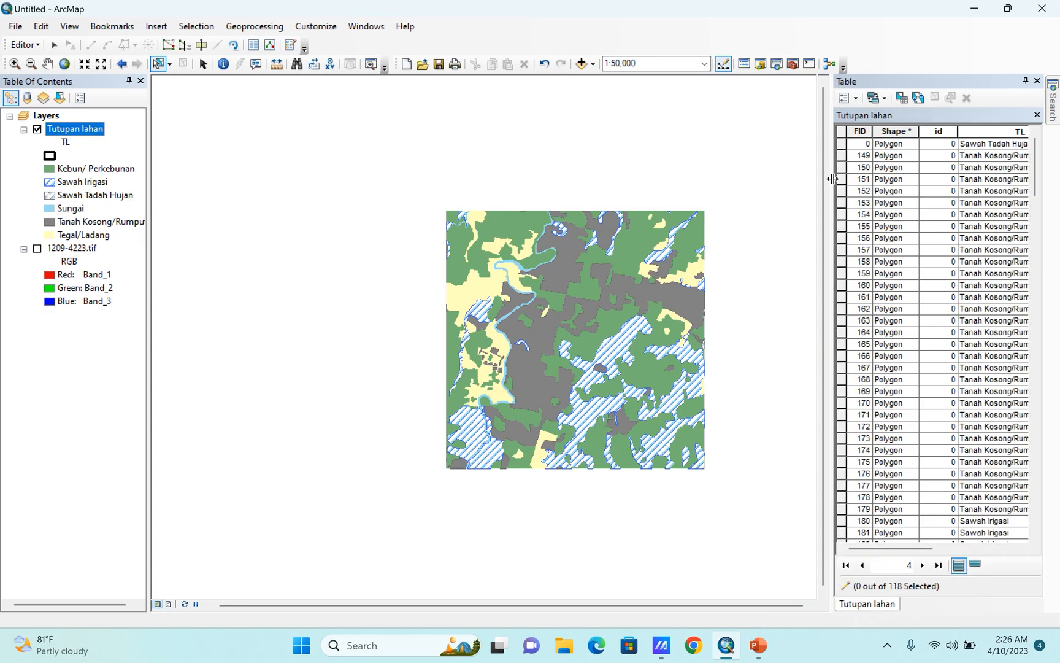
pyautogui.scroll(-1, 531, 318)
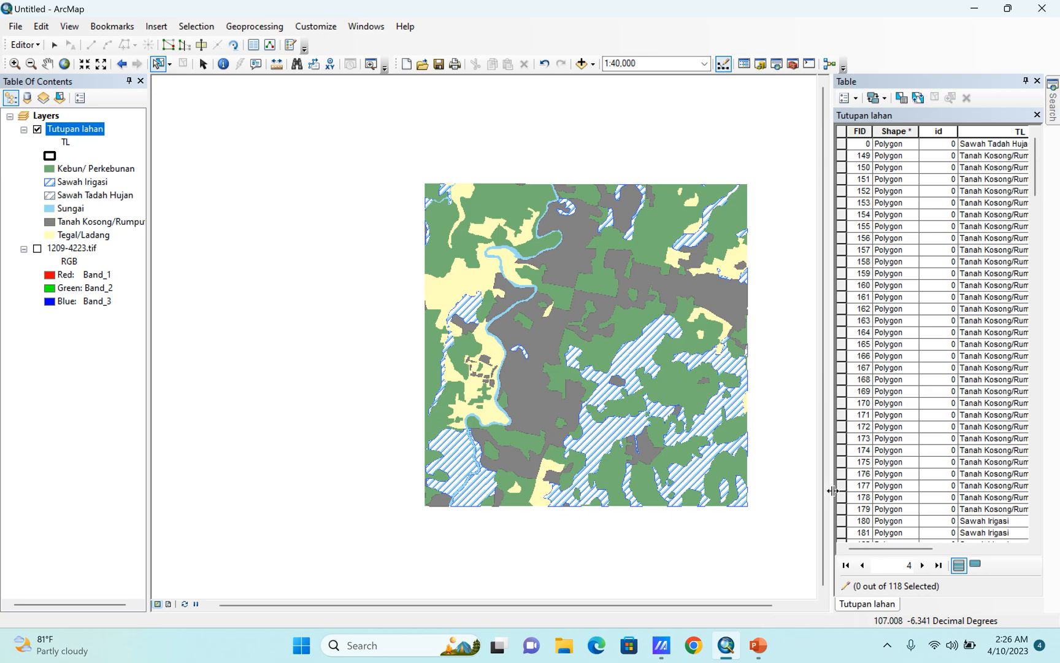
pyautogui.moveTo(828, 486); pyautogui.dragTo(781, 497)
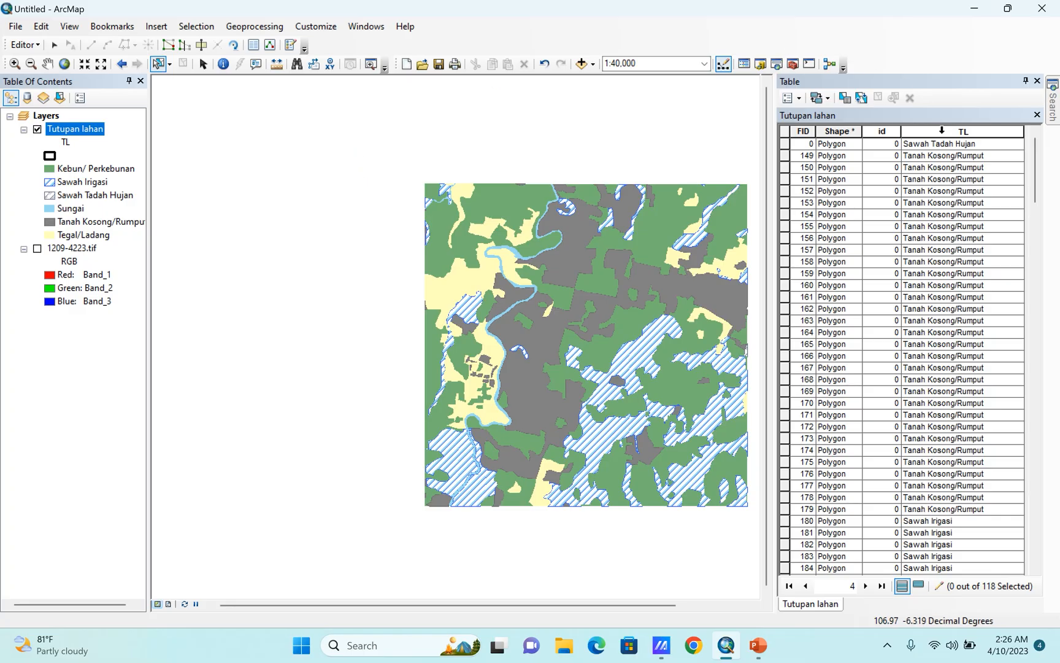
# Try to sort the attribute table by the TL field in ascending order during the edit session.
pyautogui.click(942, 130)
pyautogui.rightClick(942, 131)
pyautogui.click(947, 139)
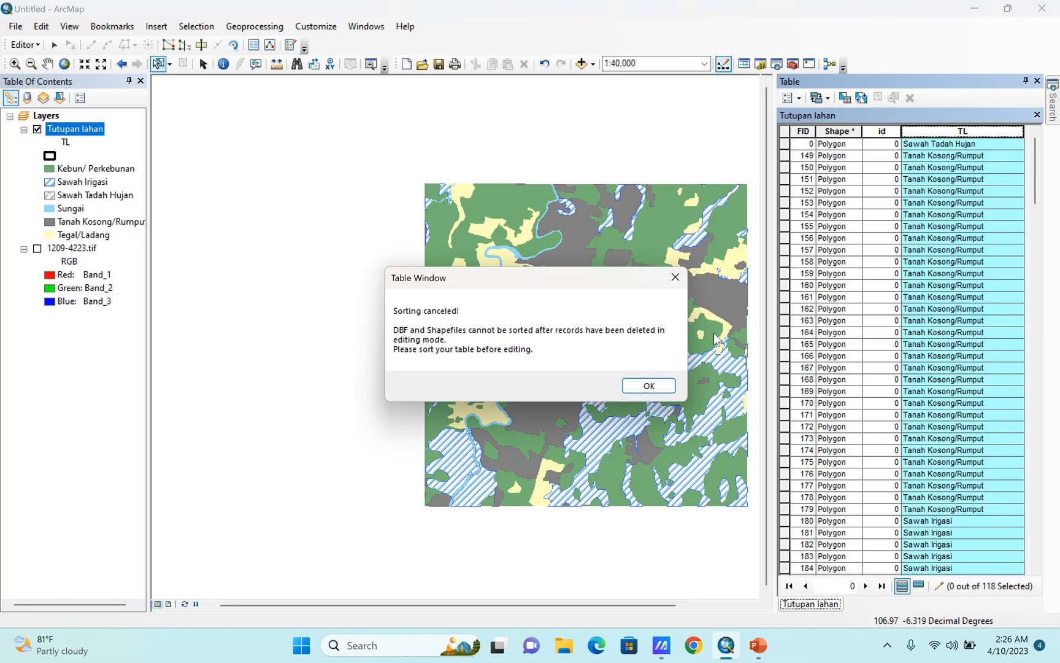
pyautogui.click(648, 386)
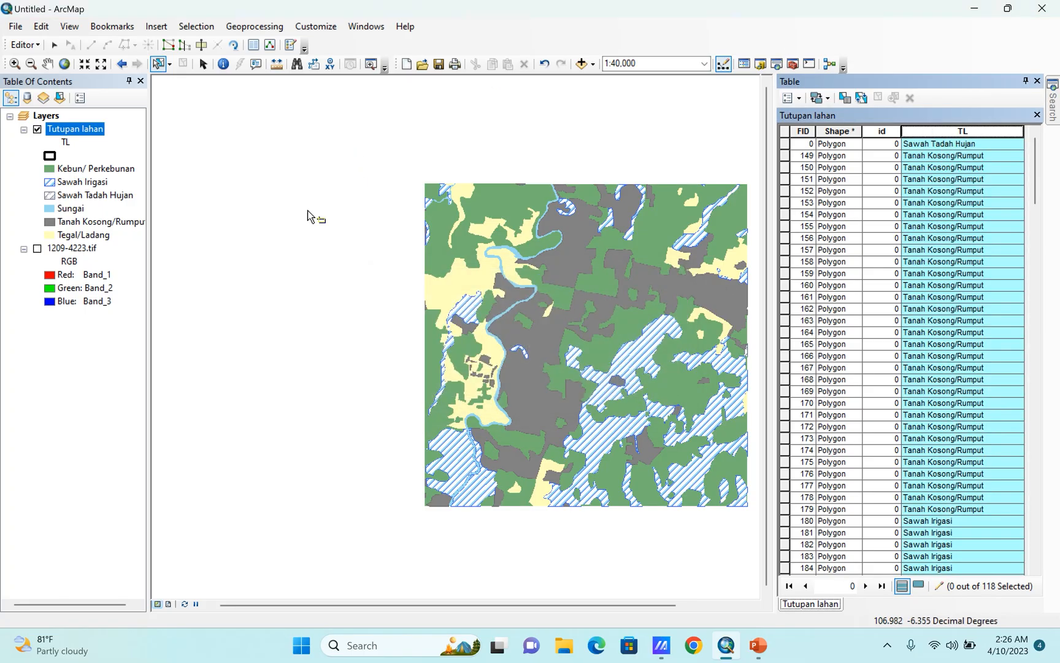
# Stop editing with the edits saved, and sort the attribute table by the TL field in ascending order.
pyautogui.click(37, 46)
pyautogui.click(54, 77)
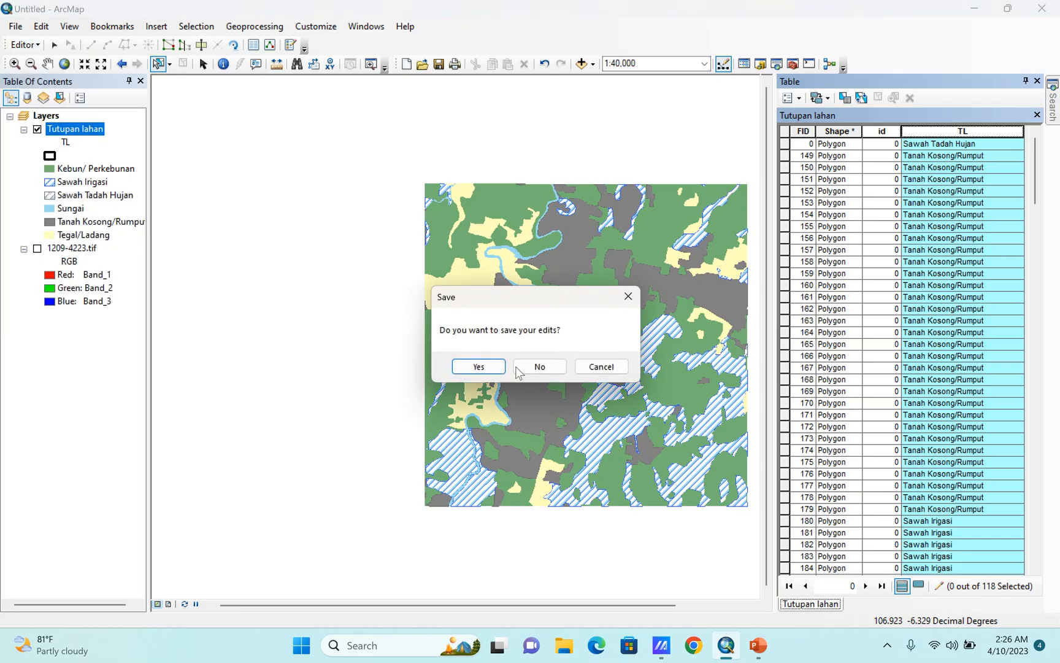
pyautogui.click(479, 368)
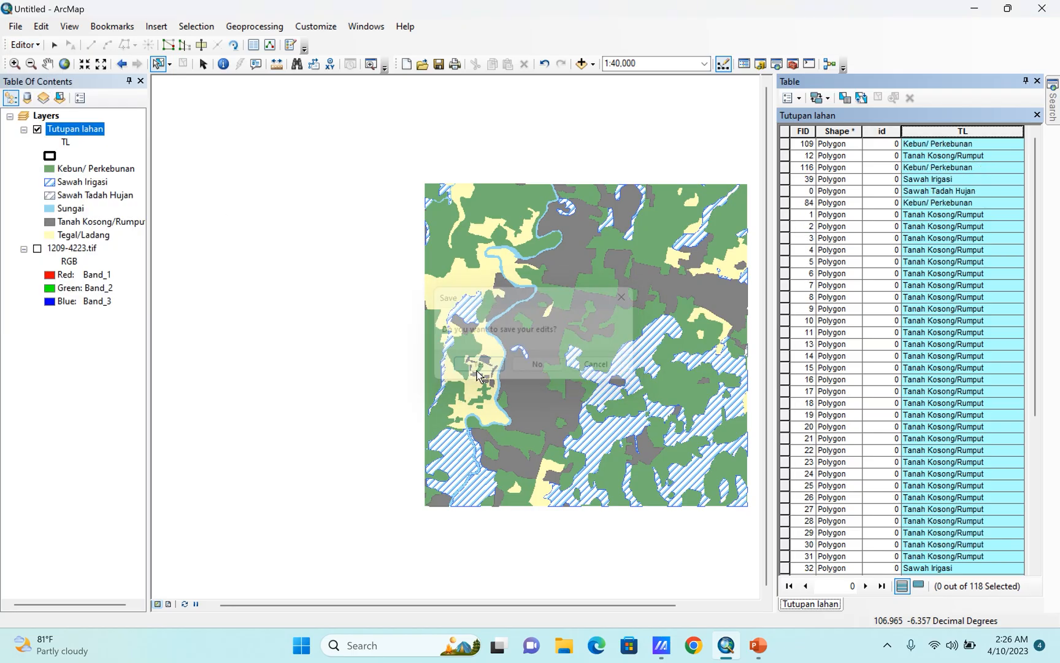
pyautogui.rightClick(954, 133)
pyautogui.click(956, 140)
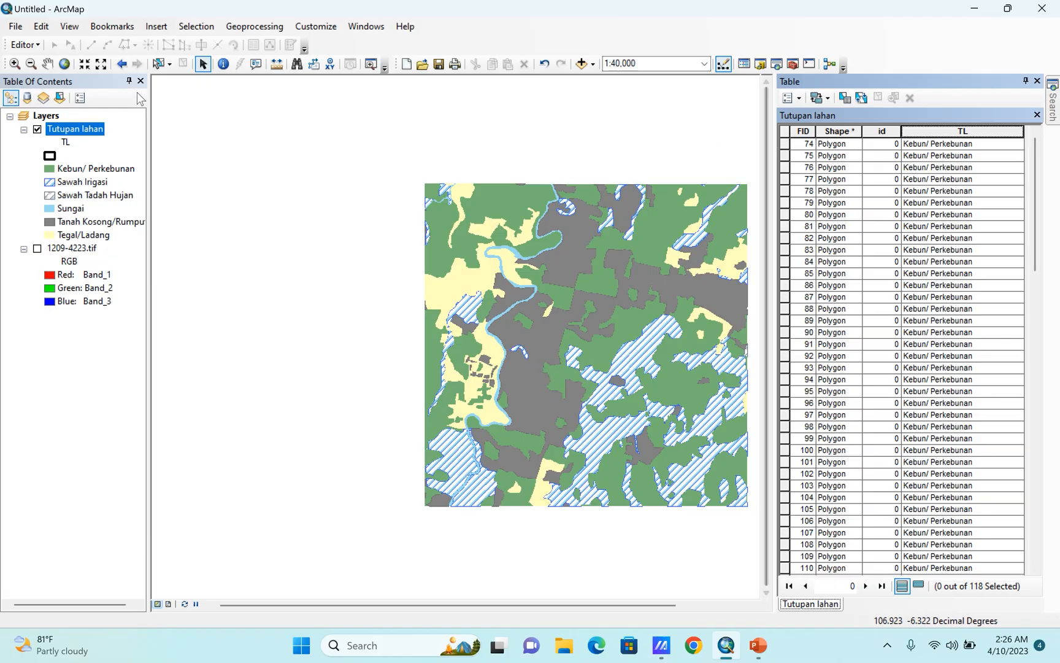
# Start an edit session and select all Kebun/ Perkebunan records in the Tutupan lahan attribute table.
pyautogui.click(25, 45)
pyautogui.click(49, 61)
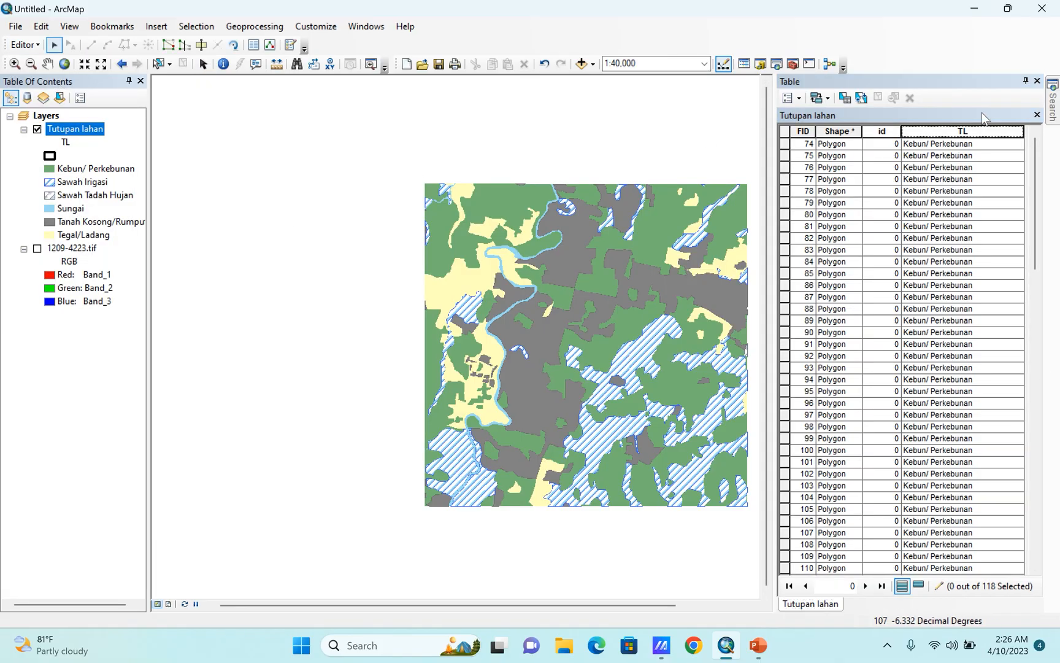
pyautogui.click(786, 145)
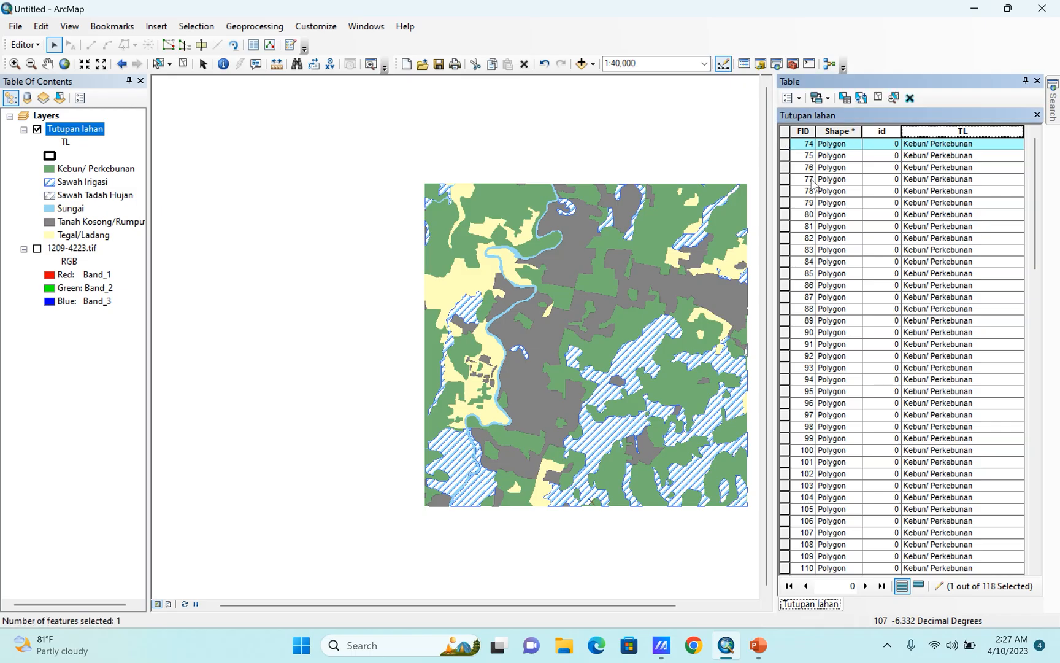
pyautogui.scroll(-9, 813, 197)
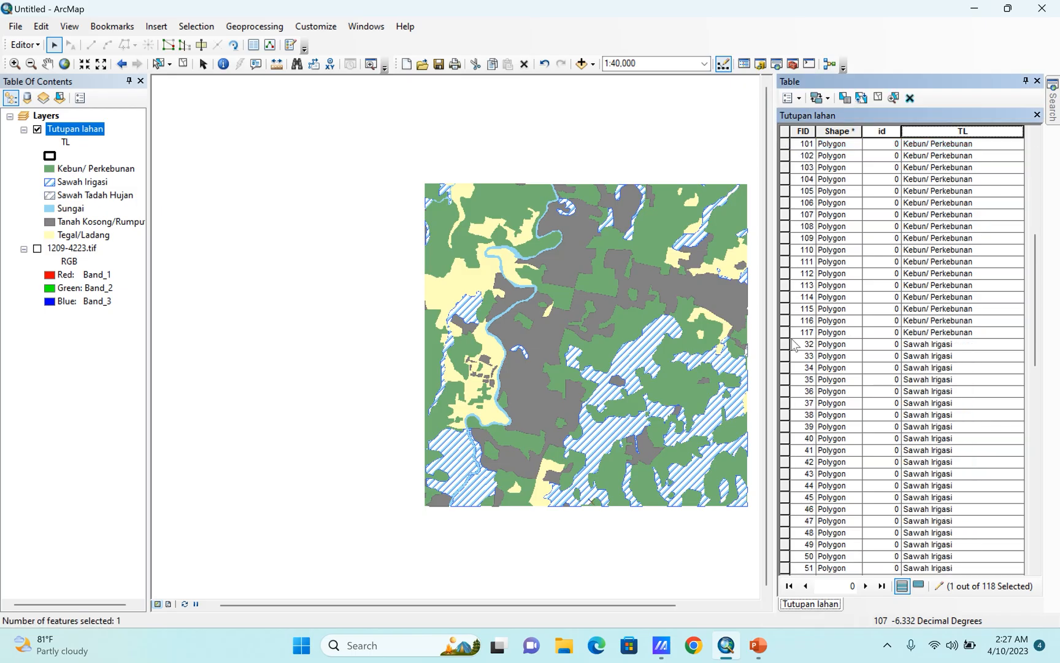
pyautogui.keyDown('shift'); pyautogui.click(785, 332); pyautogui.keyUp('shift')
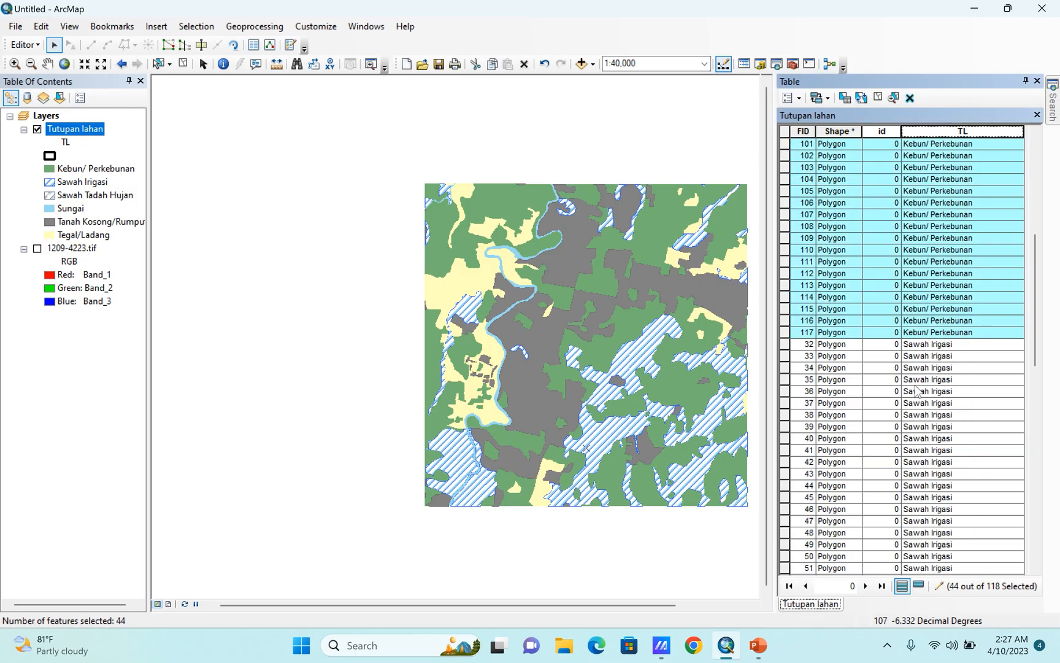
# Merge the selected Kebun/ Perkebunan polygons into a single feature.
pyautogui.scroll(5, 524, 357)
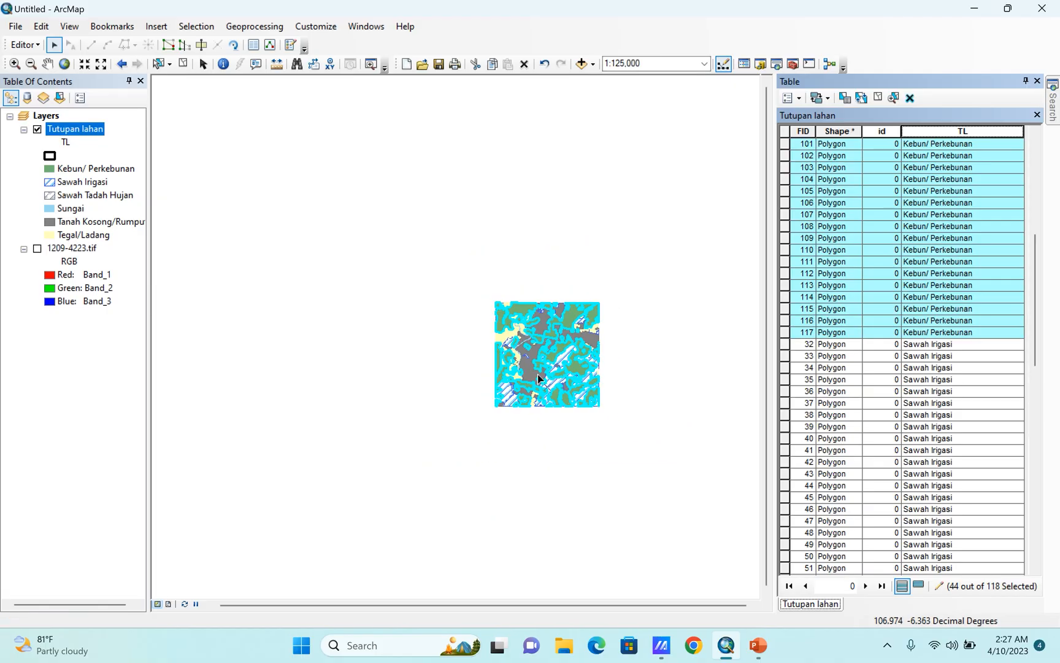
pyautogui.scroll(-3, 547, 367)
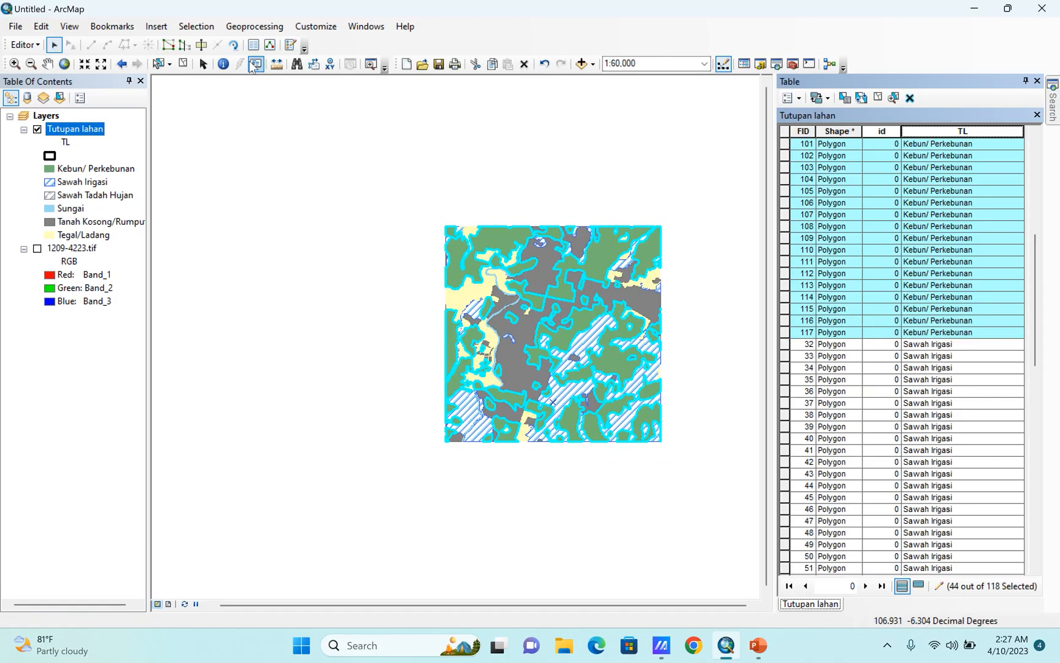
pyautogui.click(24, 45)
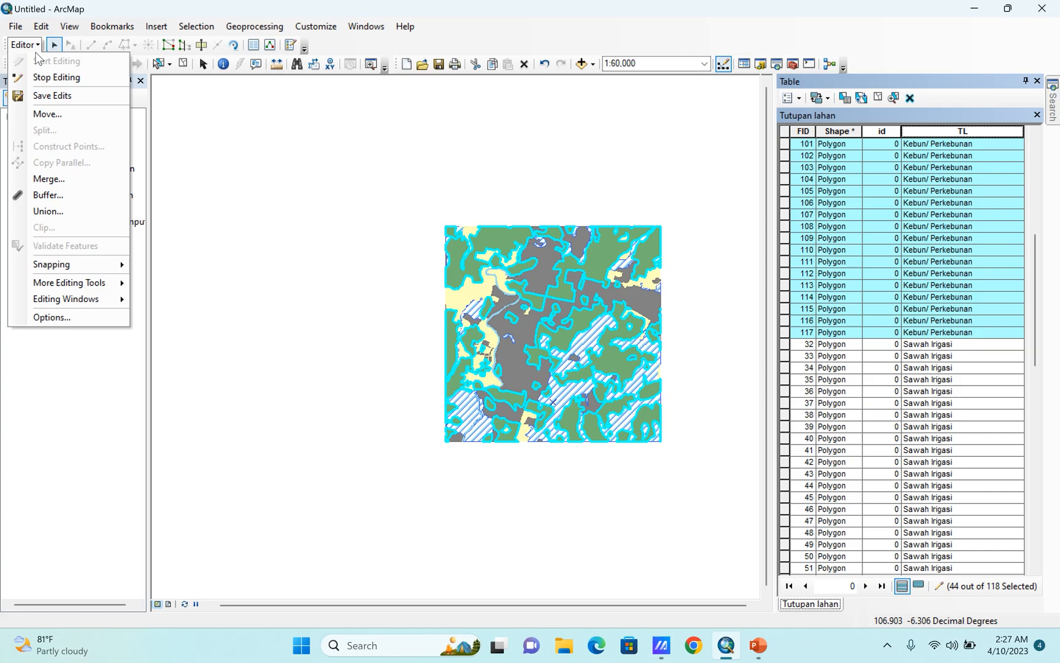
pyautogui.click(43, 178)
pyautogui.click(650, 272)
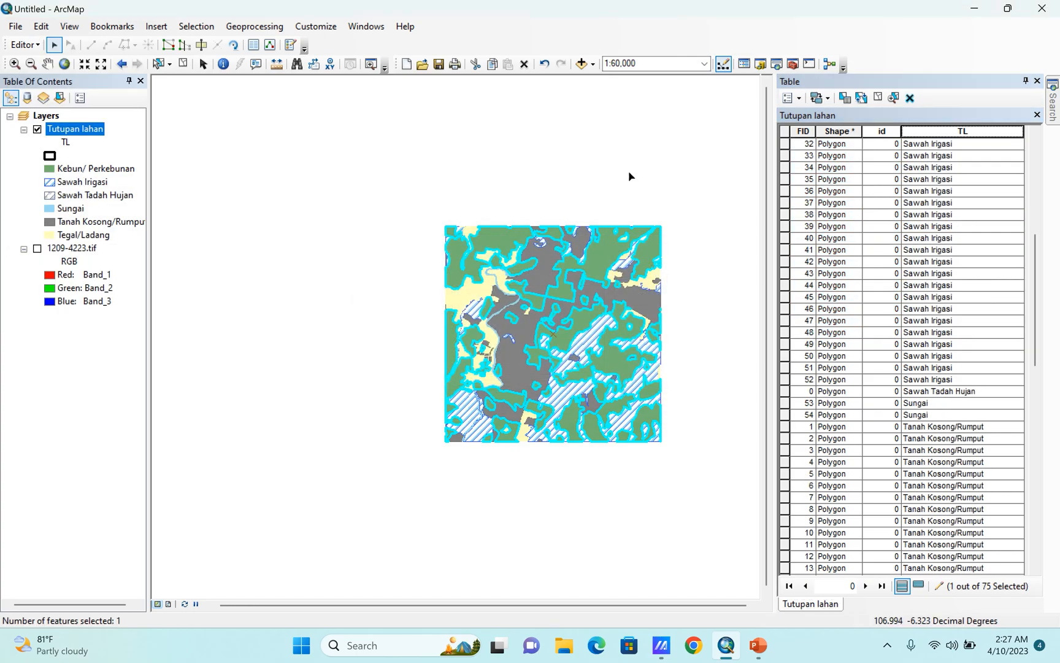
# Open Select By Attributes for the Tutupan lahan layer.
pyautogui.click(186, 30)
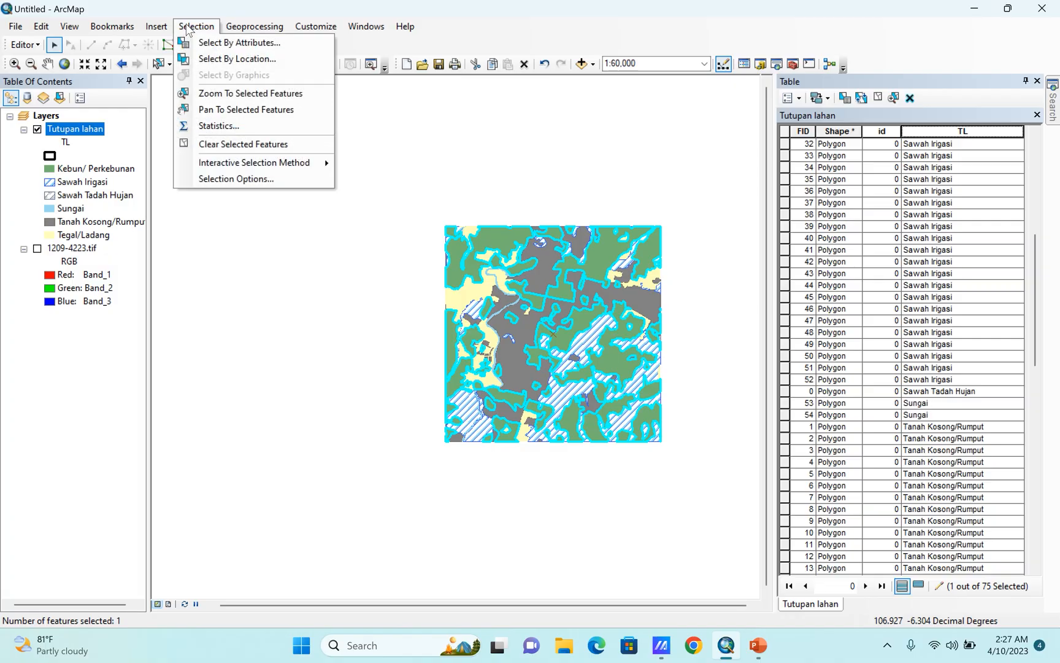
pyautogui.click(214, 42)
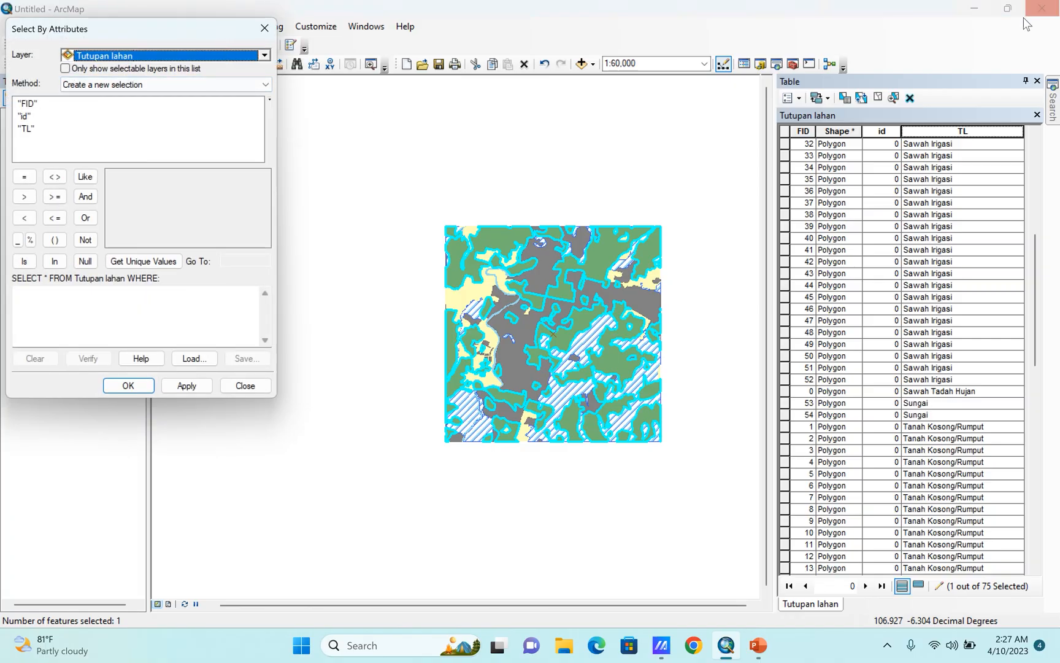
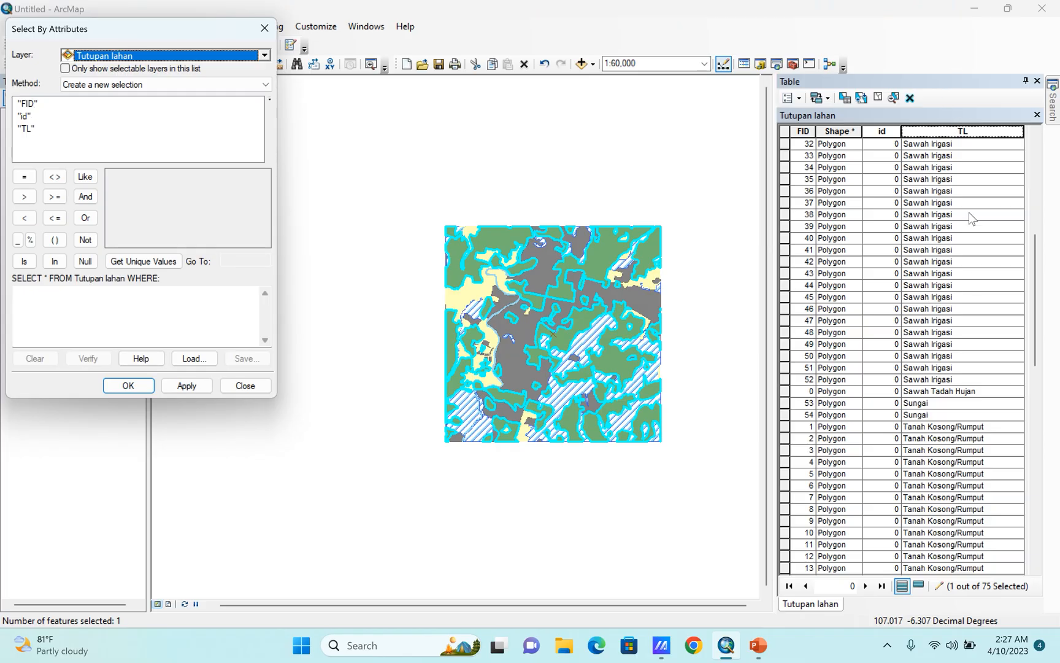
# Select the Sawah Irigasi polygons with the query "TL" = 'Sawah Irigasi' and merge them into a single feature.
pyautogui.doubleClick(27, 129)
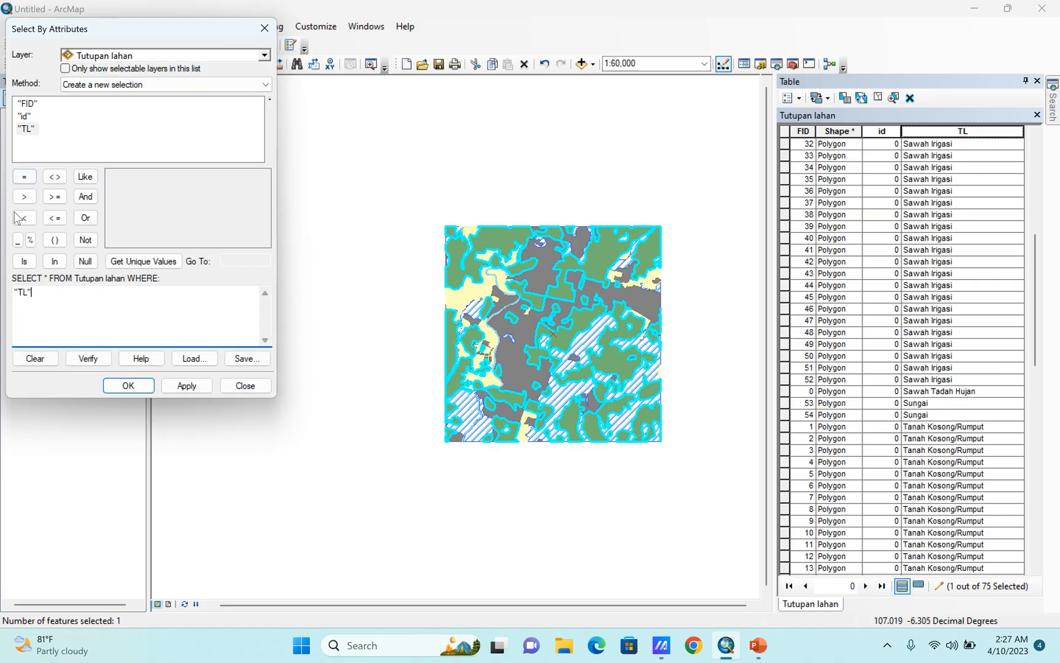
pyautogui.click(24, 177)
pyautogui.click(124, 262)
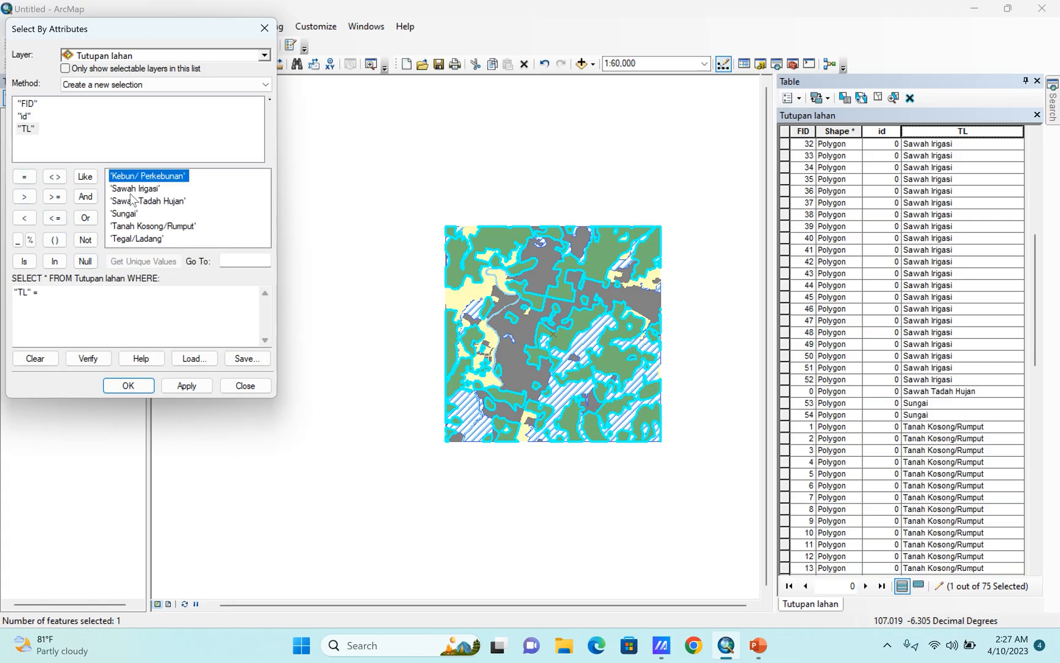
pyautogui.doubleClick(135, 188)
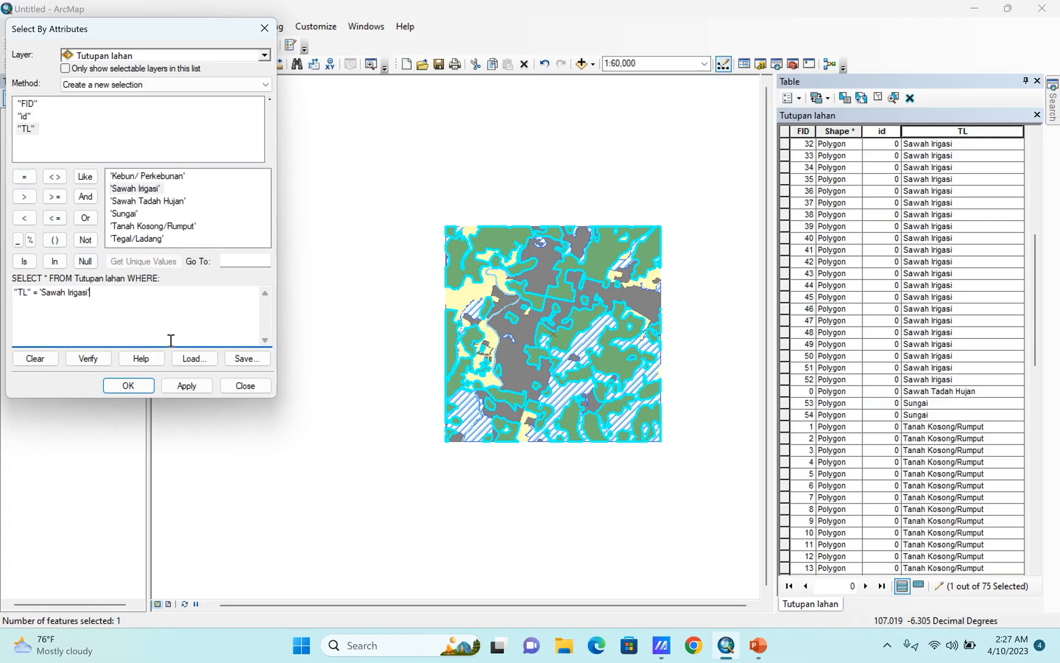
pyautogui.click(186, 386)
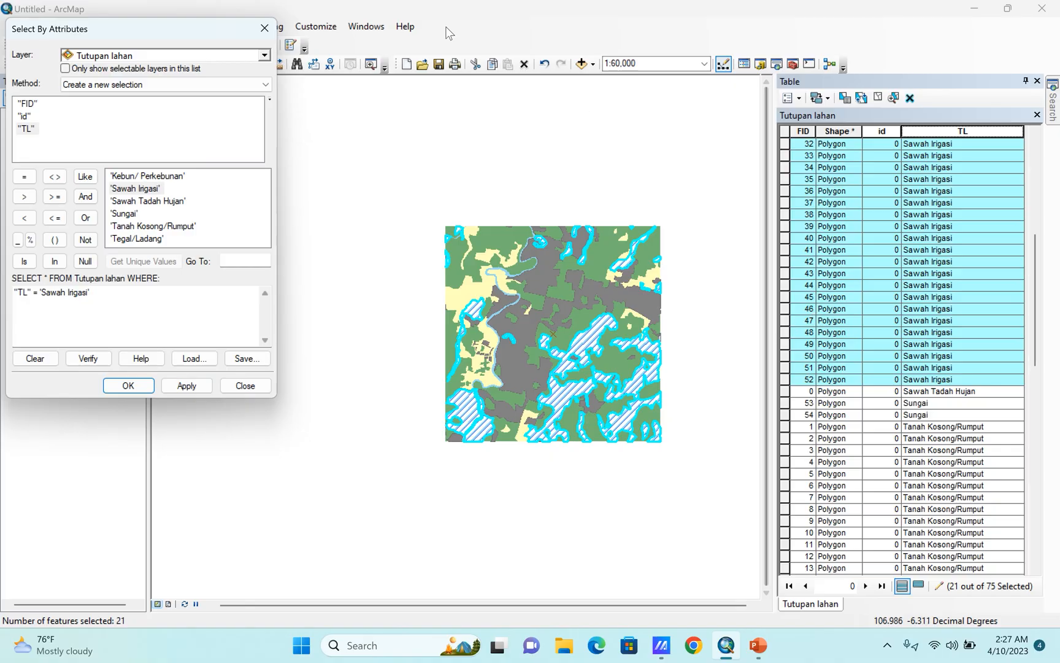
pyautogui.moveTo(163, 26); pyautogui.dragTo(197, 136)
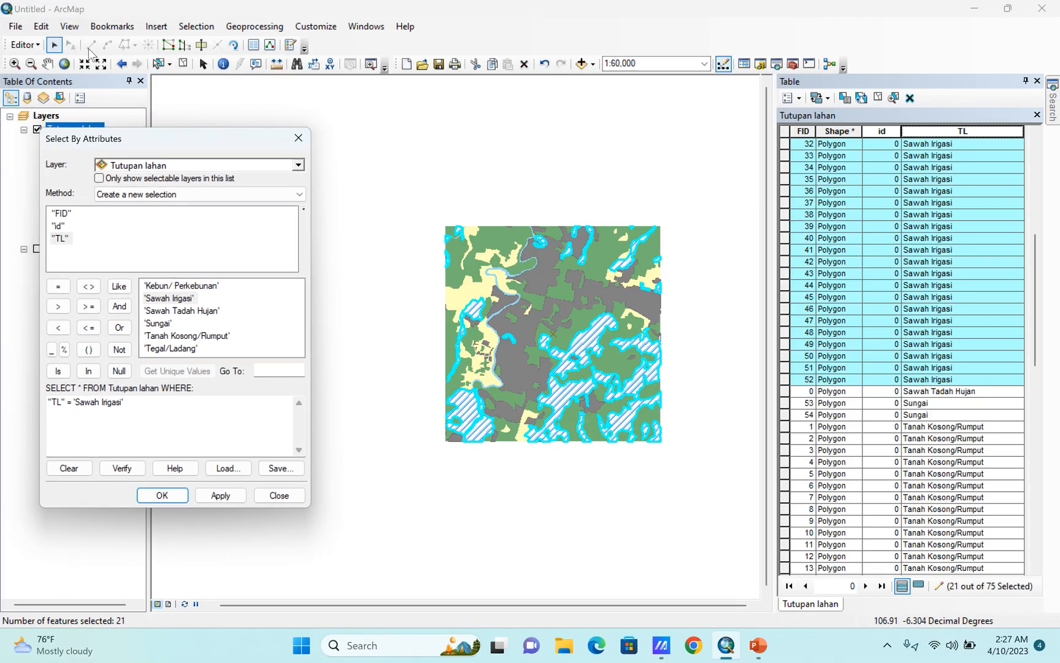
pyautogui.click(38, 46)
pyautogui.click(37, 177)
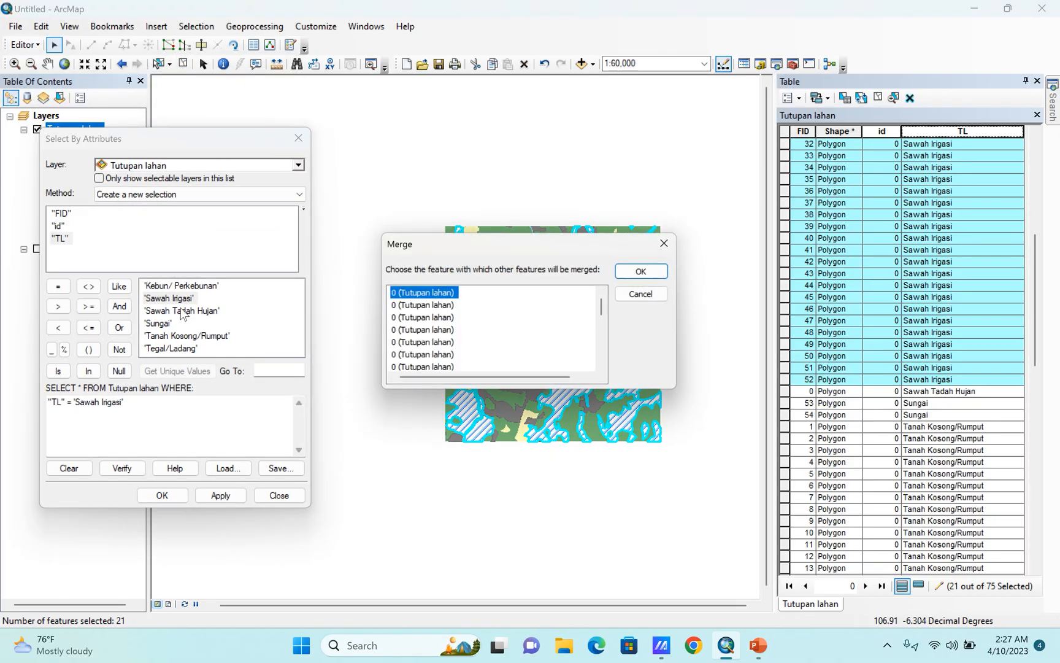
pyautogui.click(644, 271)
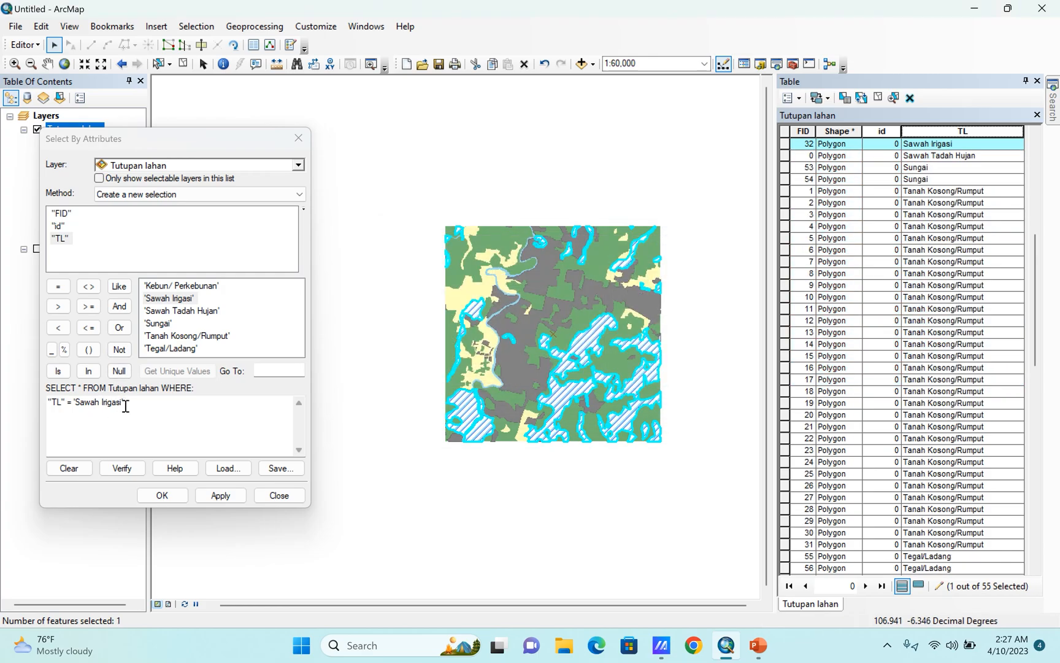
# Try to select the Sawah Tadah Hujan polygons by replacing the TL value in the attribute query.
pyautogui.click(125, 401)
pyautogui.keyDown('shift'); pyautogui.click(73, 402); pyautogui.keyUp('shift')
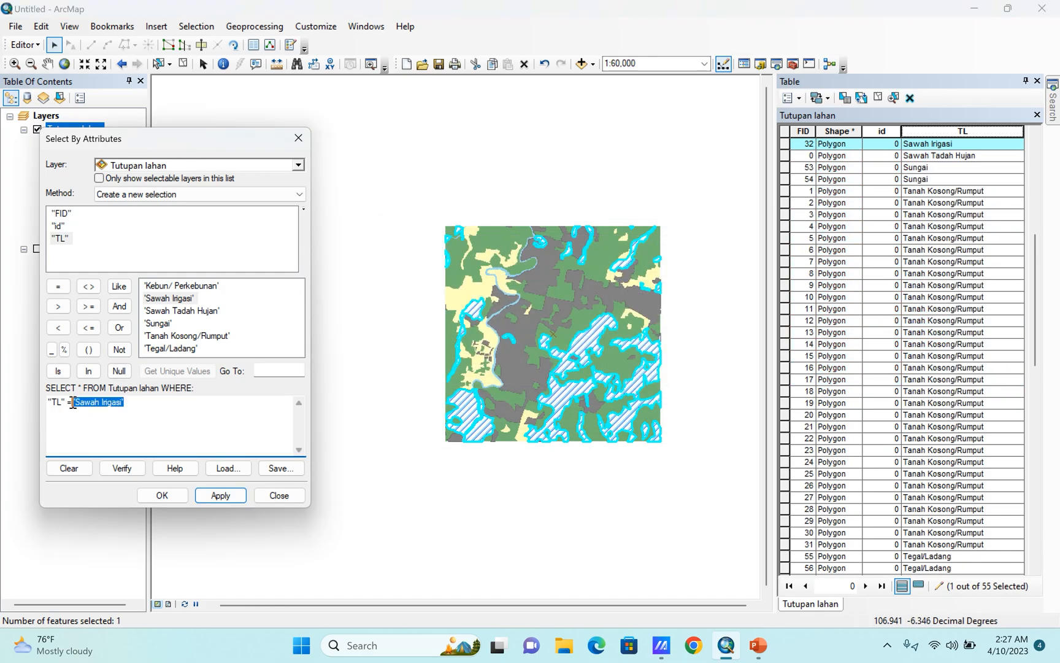
pyautogui.doubleClick(196, 311)
pyautogui.click(212, 496)
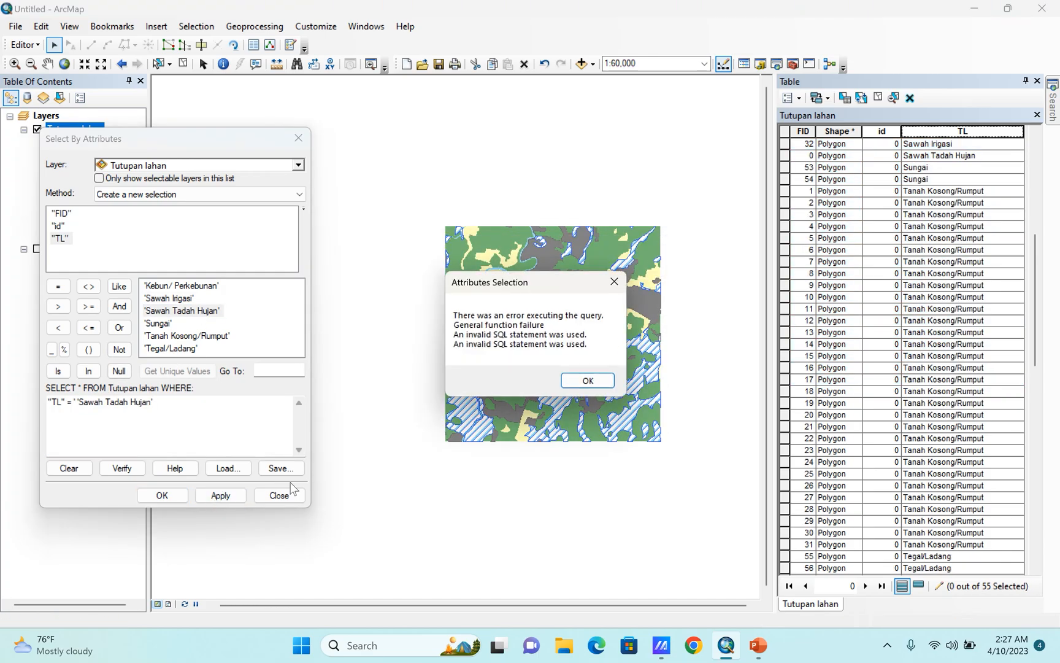
pyautogui.click(590, 380)
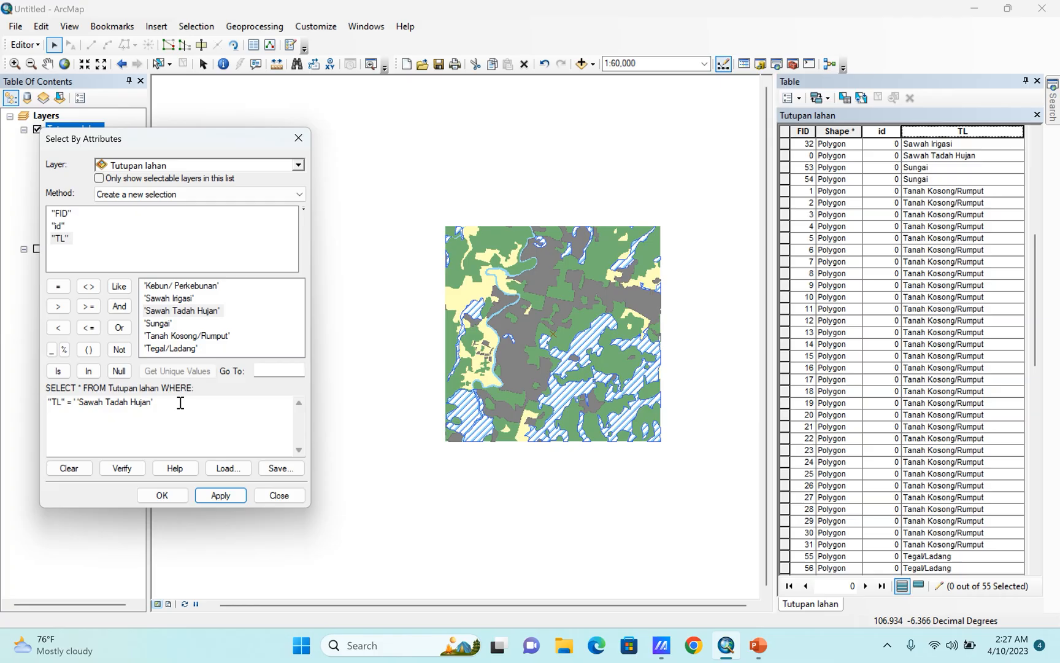
# Try to select the Sungai polygons by substituting 'Sungai' as the TL value in the attribute query.
pyautogui.moveTo(180, 402); pyautogui.dragTo(76, 408)
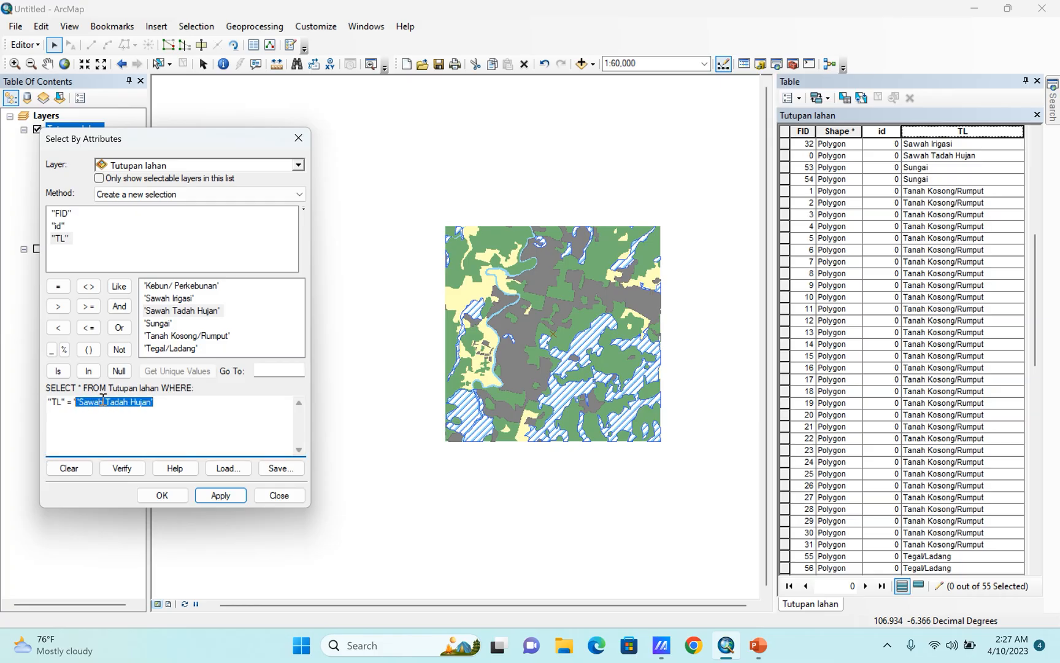
pyautogui.doubleClick(159, 323)
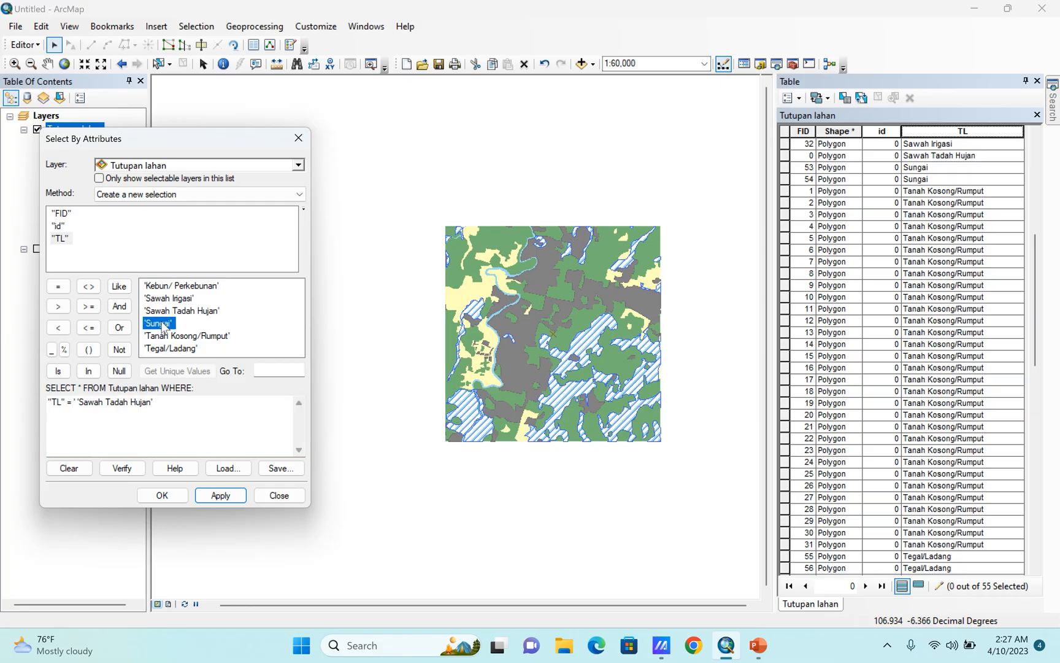
pyautogui.click(218, 495)
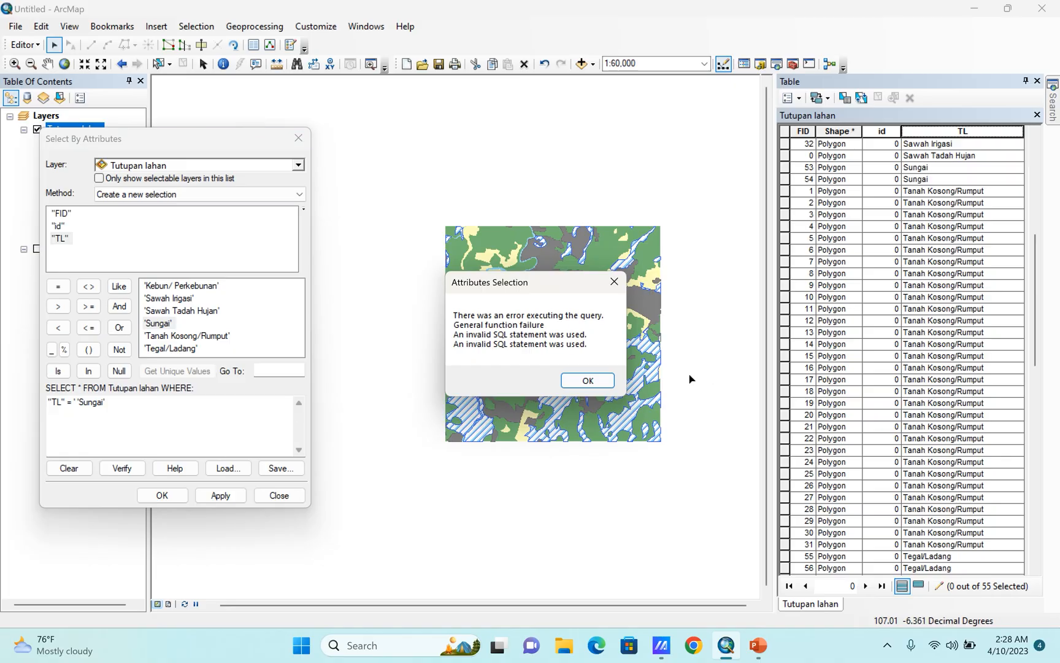
pyautogui.click(586, 381)
pyautogui.moveTo(113, 405); pyautogui.dragTo(73, 406)
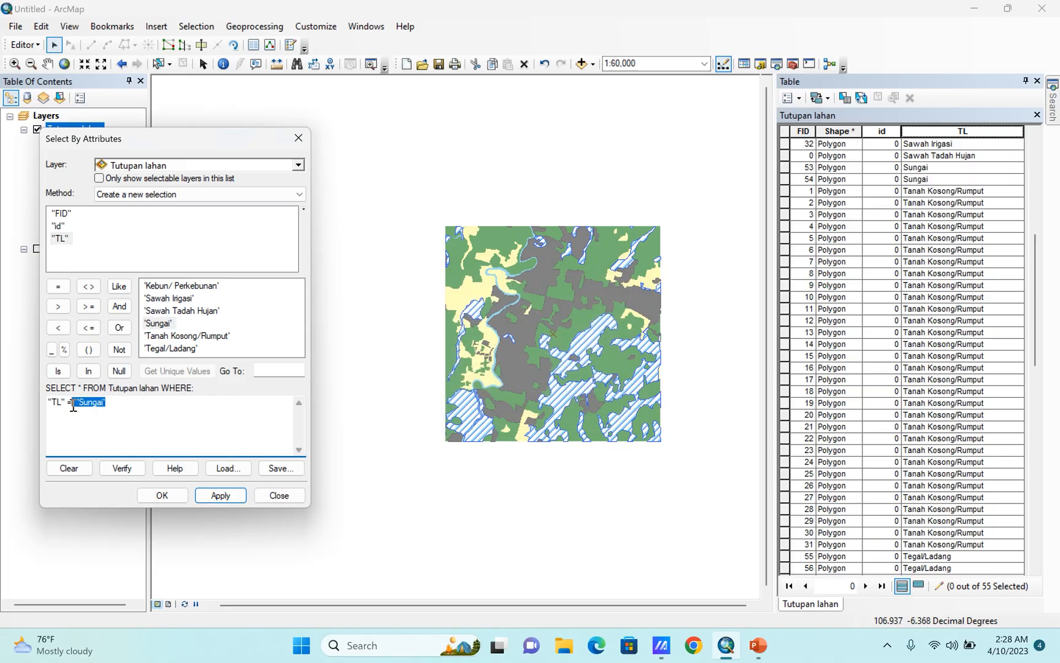
pyautogui.doubleClick(163, 323)
pyautogui.click(215, 497)
pyautogui.click(573, 377)
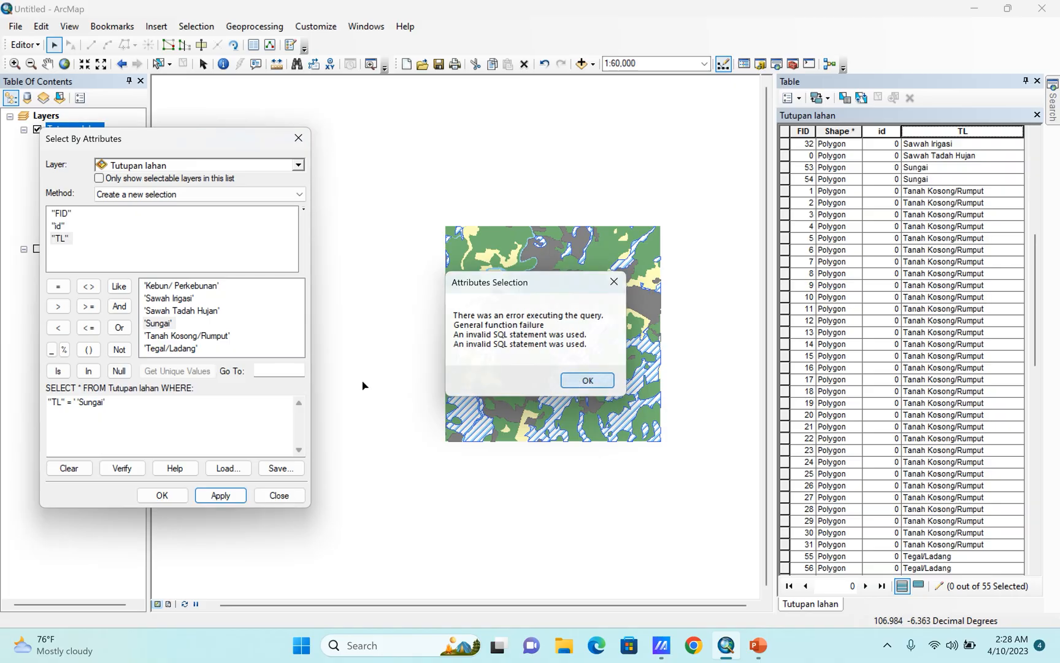
# Correct the query to "TL" = 'Sungai', select the matching polygons and merge them into a single feature.
pyautogui.moveTo(128, 406); pyautogui.dragTo(71, 405)
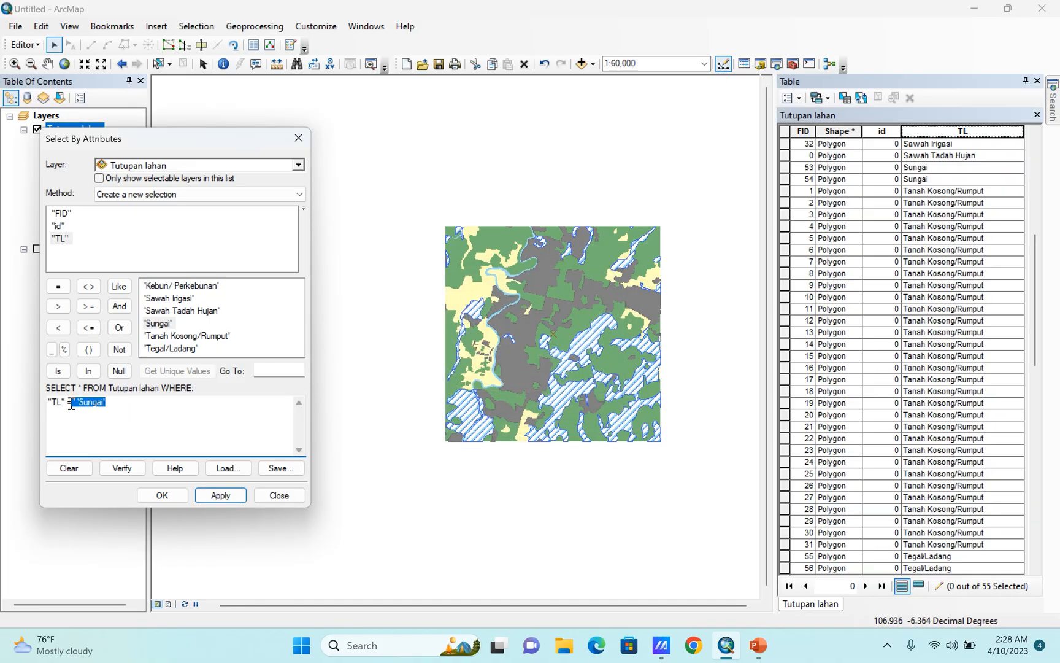
pyautogui.press('BackSpace')
pyautogui.doubleClick(151, 325)
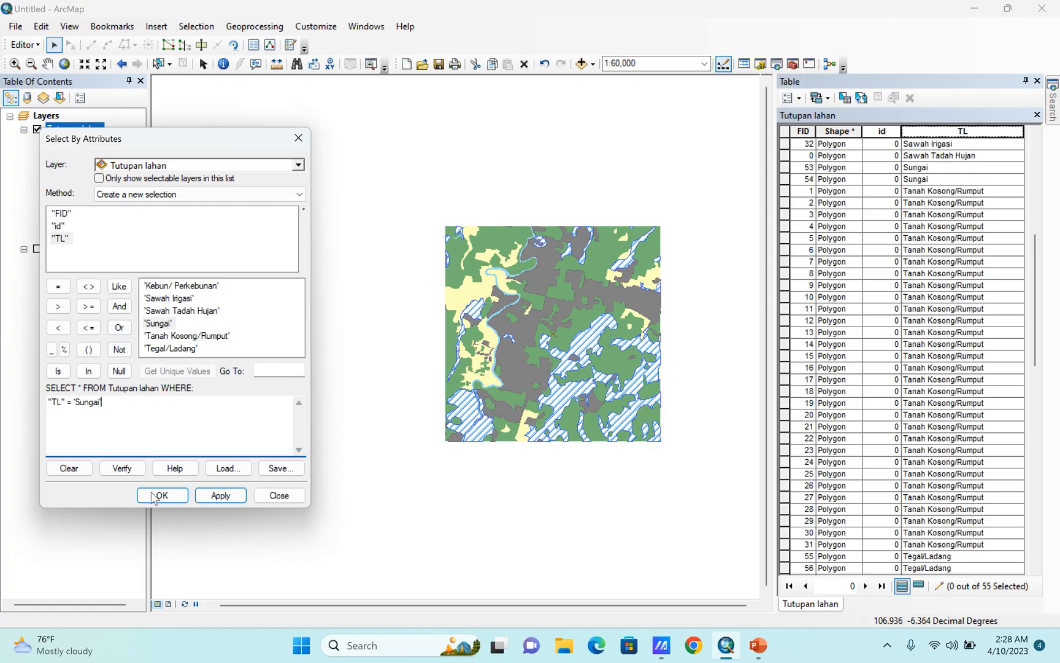
pyautogui.click(220, 496)
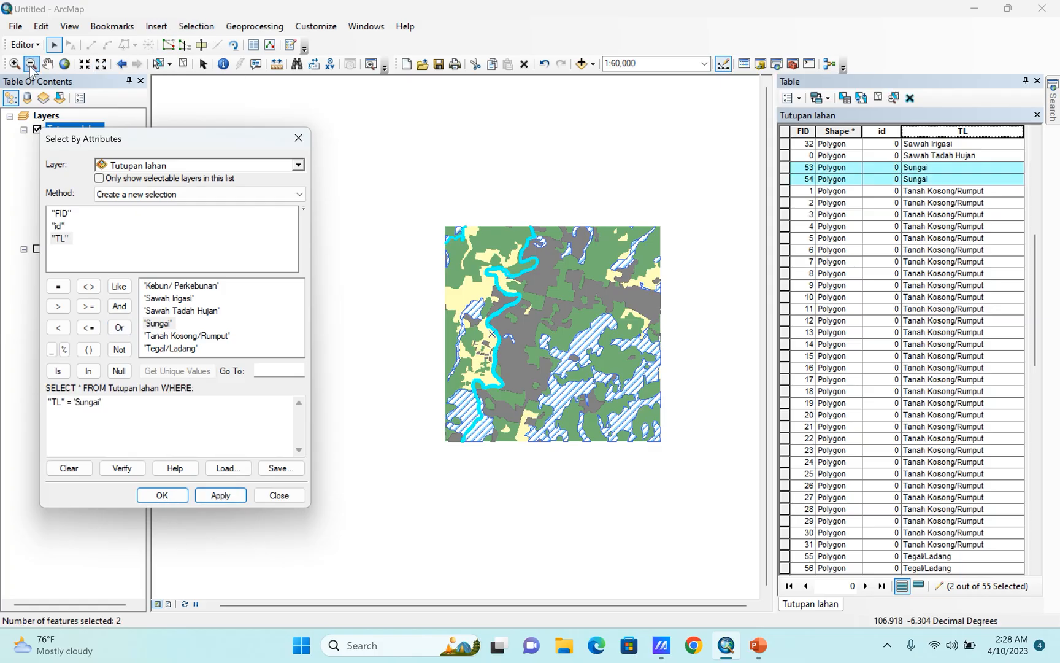
pyautogui.click(25, 44)
pyautogui.click(46, 178)
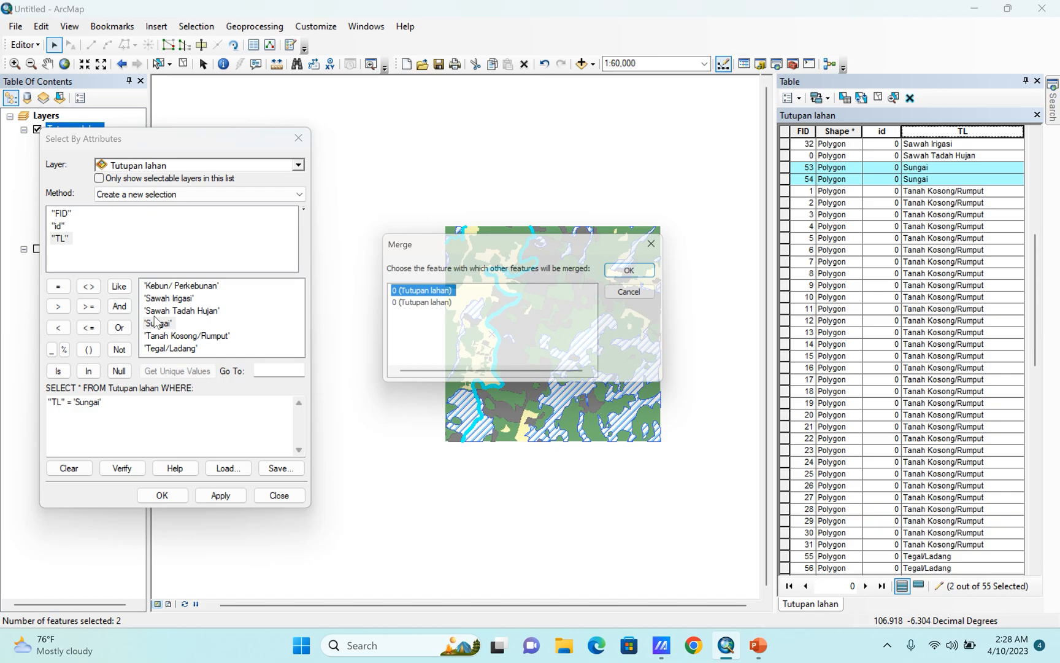
pyautogui.press('Return')
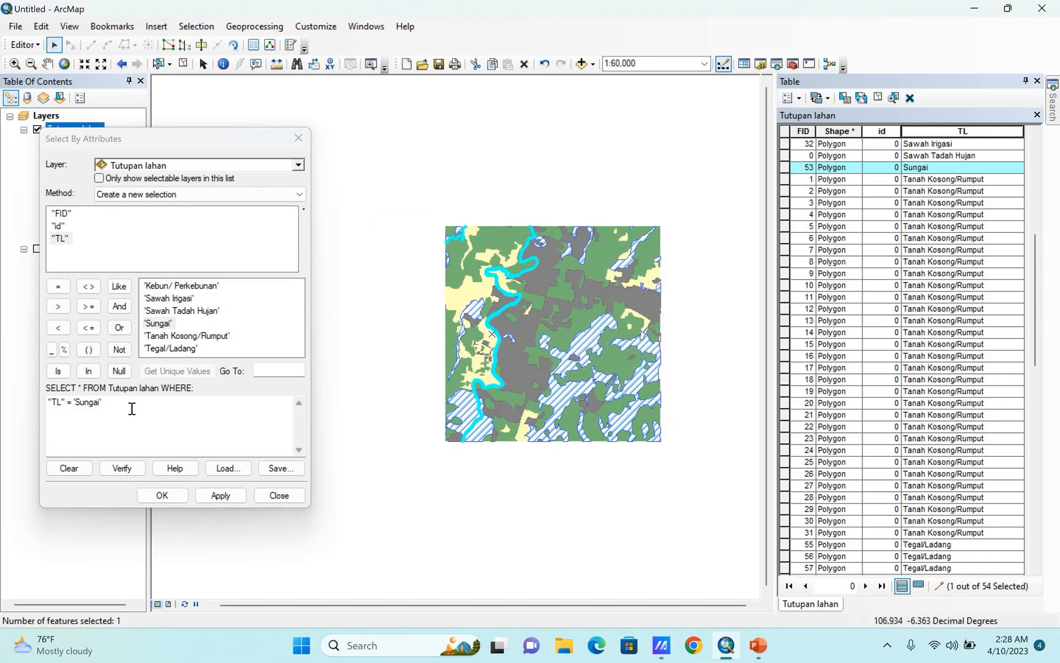
# Select the polygons where "TL" = 'Tanah Kosong/Rumput' and merge them into a single feature.
pyautogui.moveTo(132, 408); pyautogui.dragTo(74, 407)
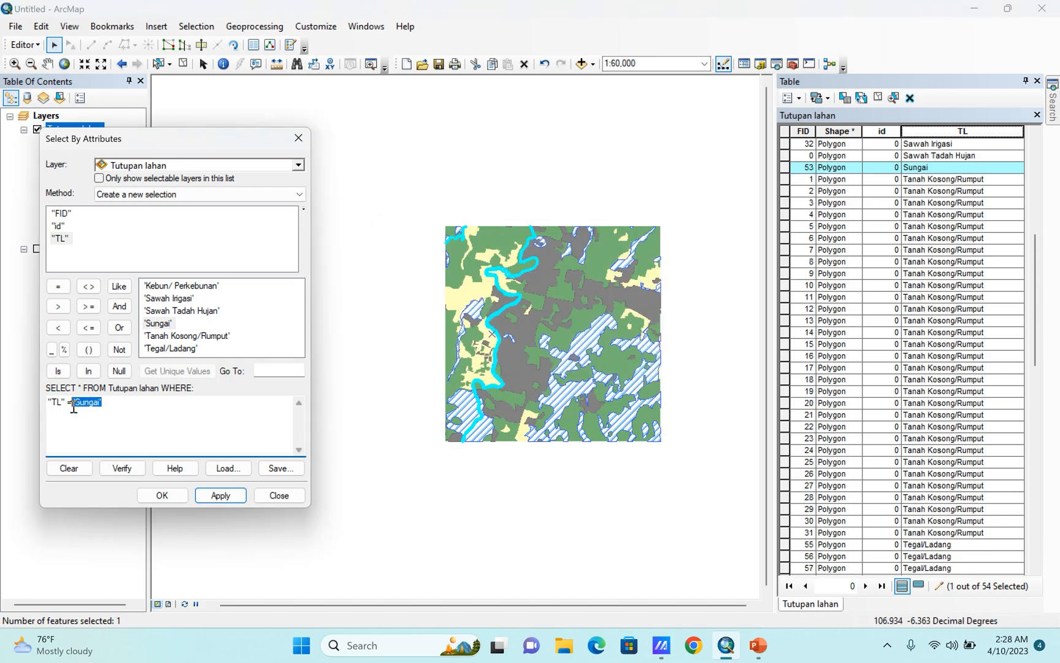
pyautogui.doubleClick(187, 335)
pyautogui.click(215, 495)
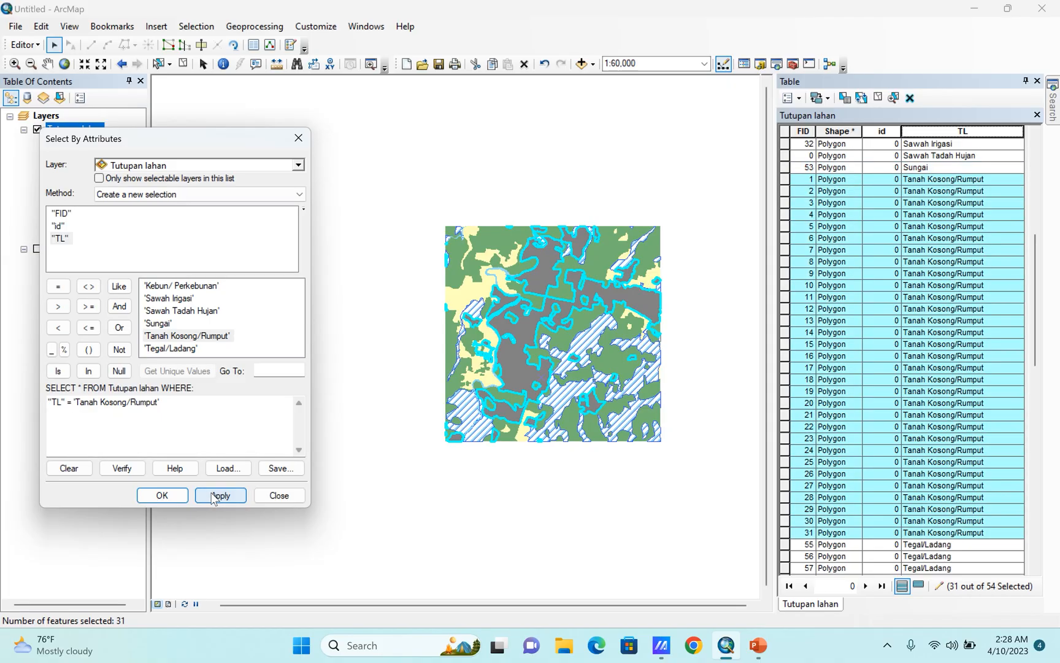
pyautogui.click(25, 45)
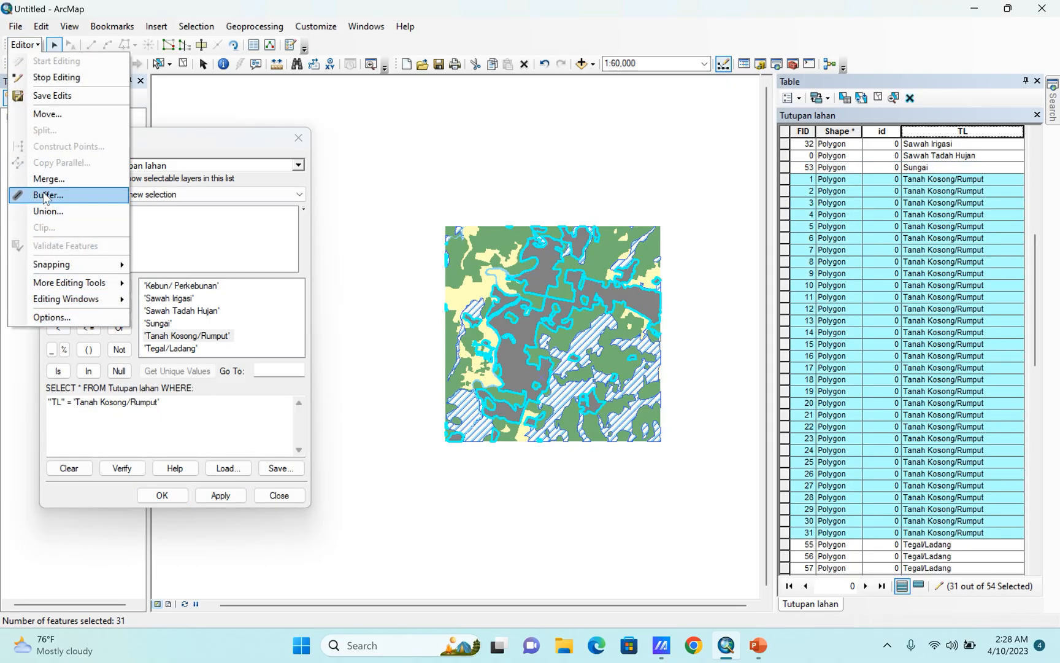
pyautogui.click(49, 179)
pyautogui.click(635, 270)
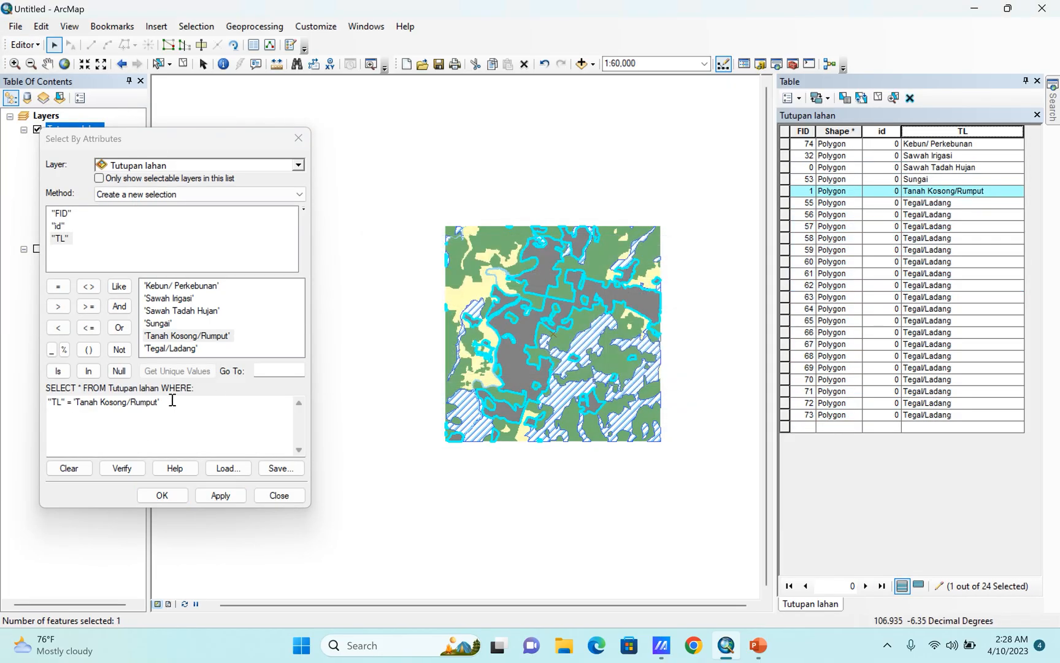
# Select the polygons where "TL" = 'Tegal/Ladang', merge them into a single feature, and close the attribute query.
pyautogui.moveTo(173, 399); pyautogui.dragTo(73, 414)
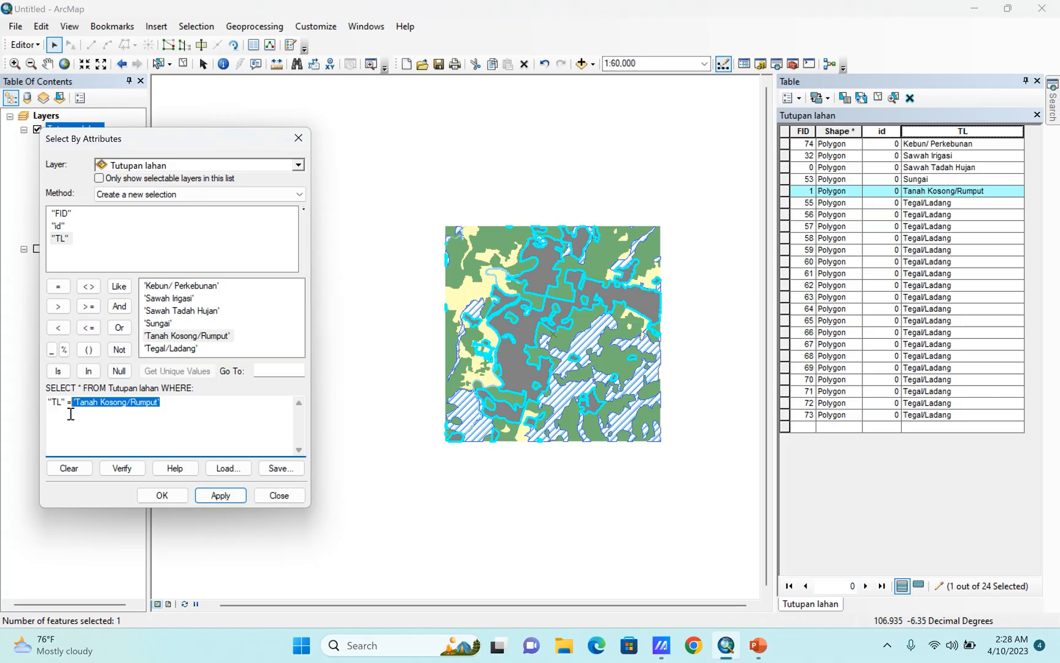
pyautogui.doubleClick(184, 349)
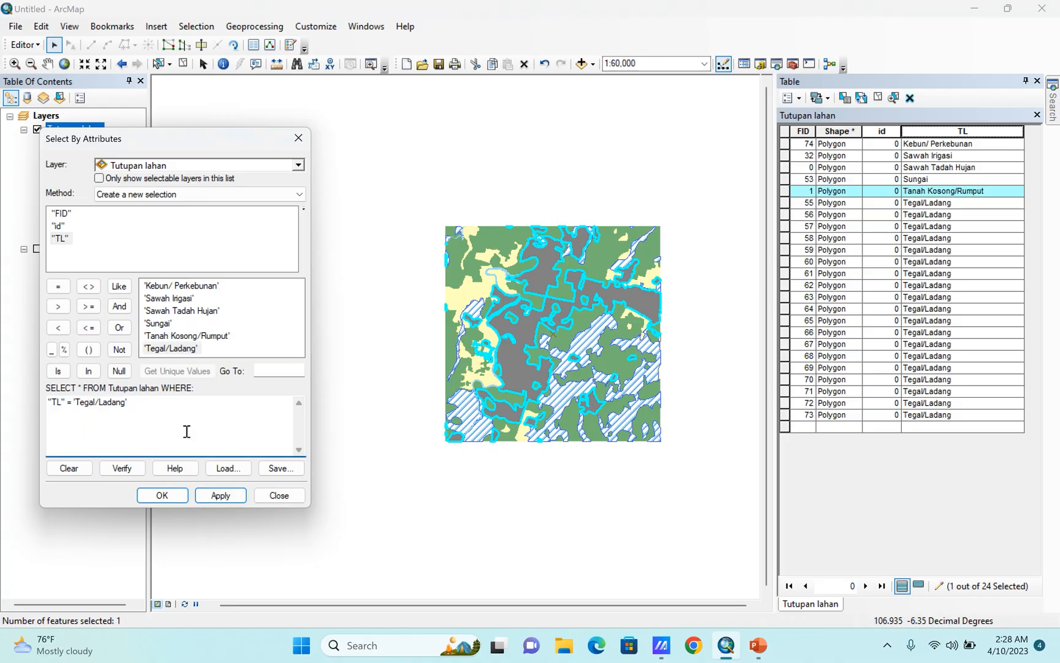
pyautogui.click(221, 495)
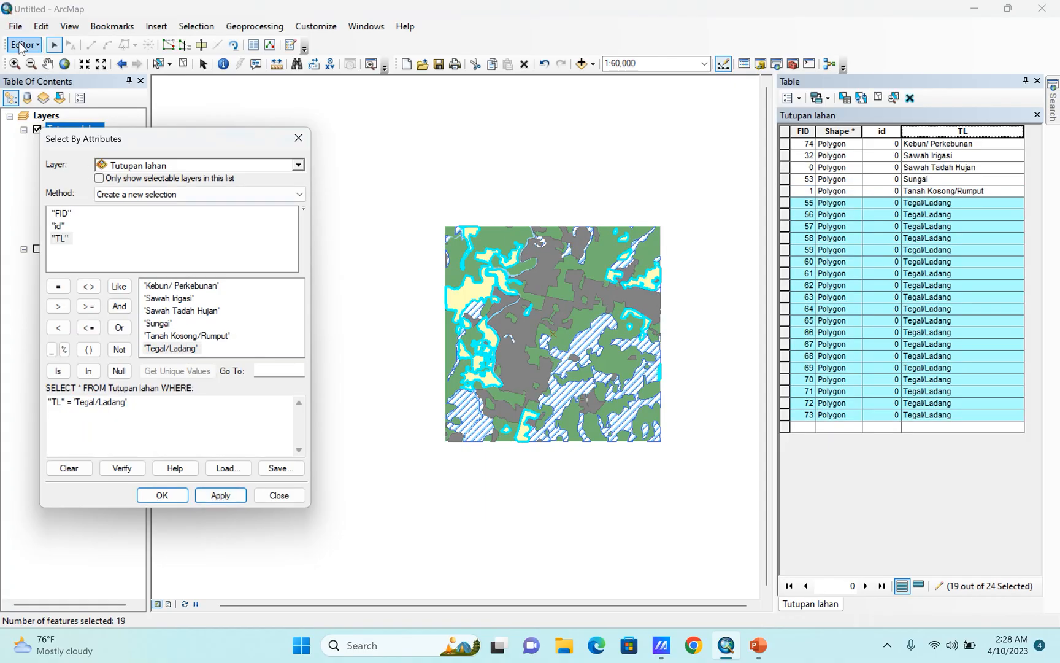
pyautogui.click(23, 44)
pyautogui.click(50, 178)
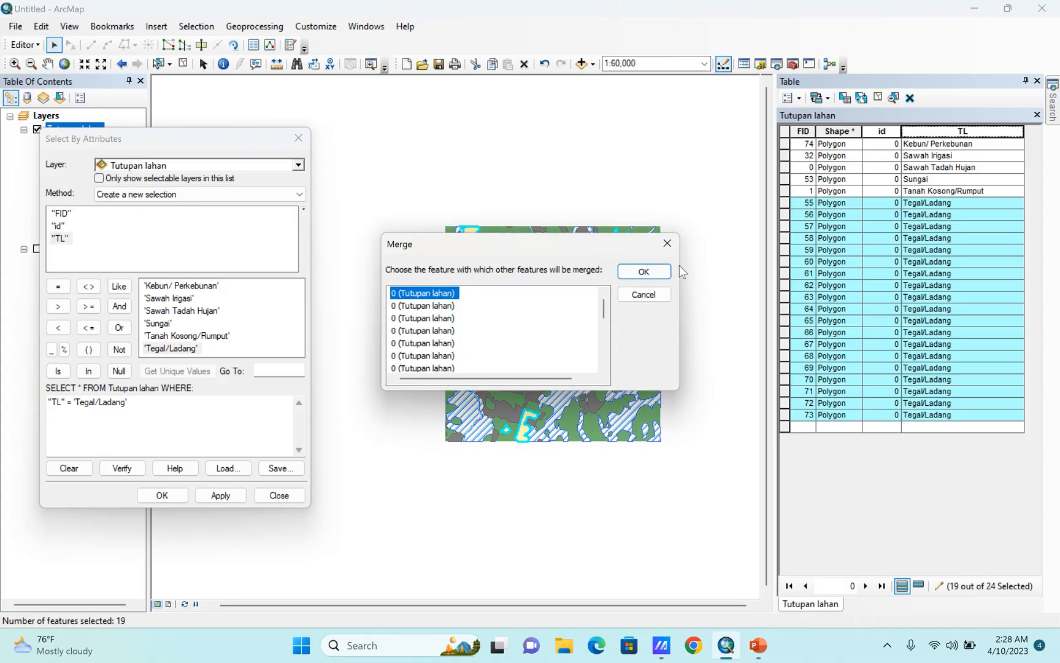
pyautogui.click(646, 273)
pyautogui.click(298, 138)
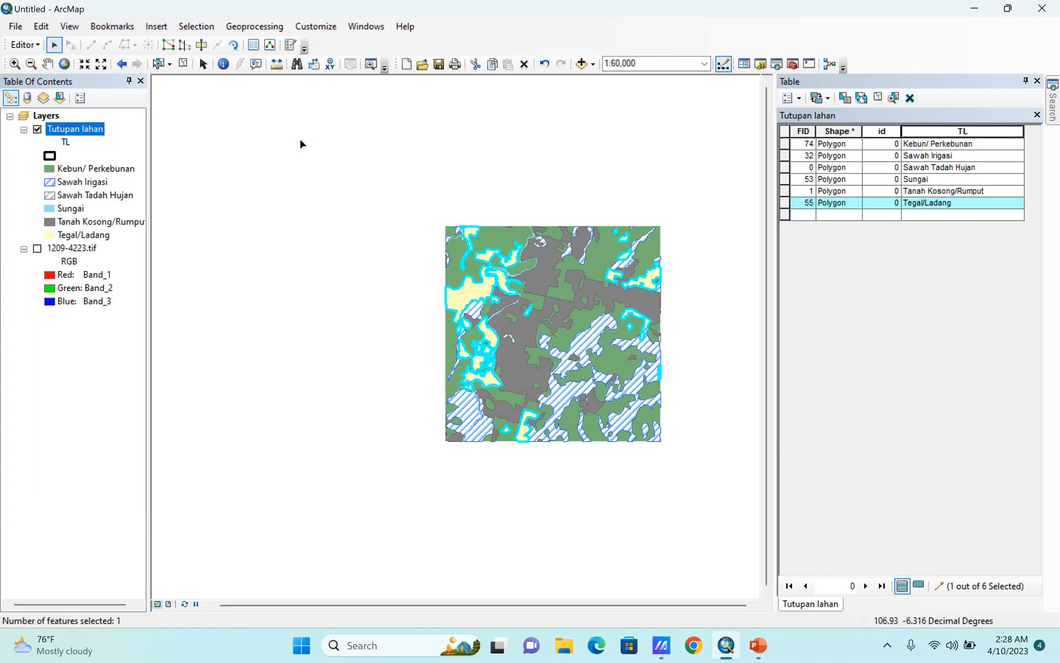
# Close the Tutupan lahan attribute table and clear the feature selection.
pyautogui.click(1037, 81)
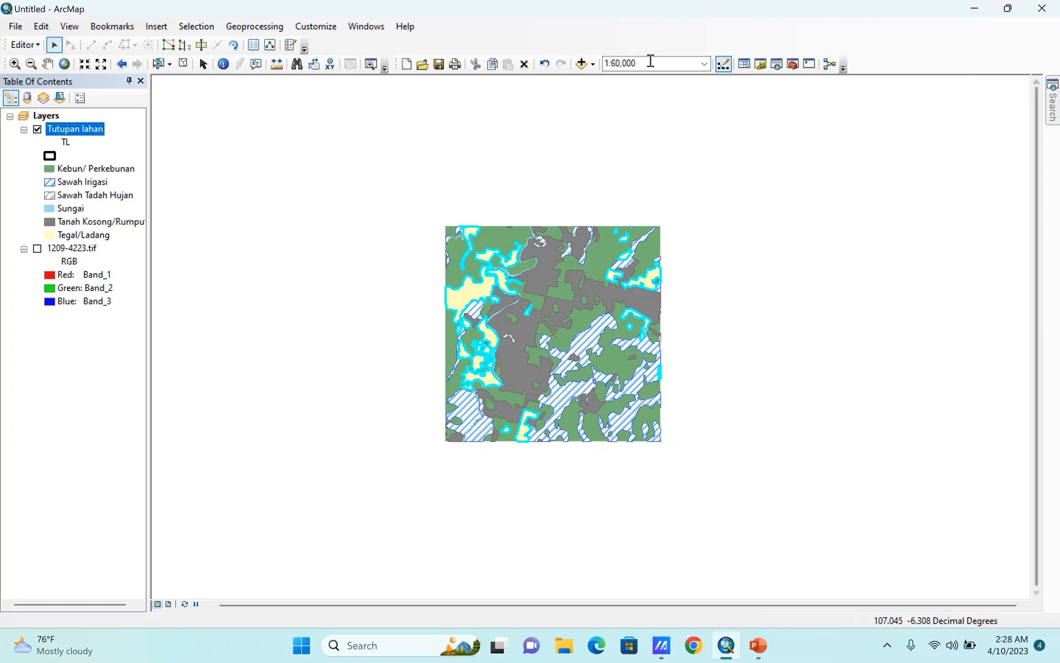
pyautogui.click(183, 64)
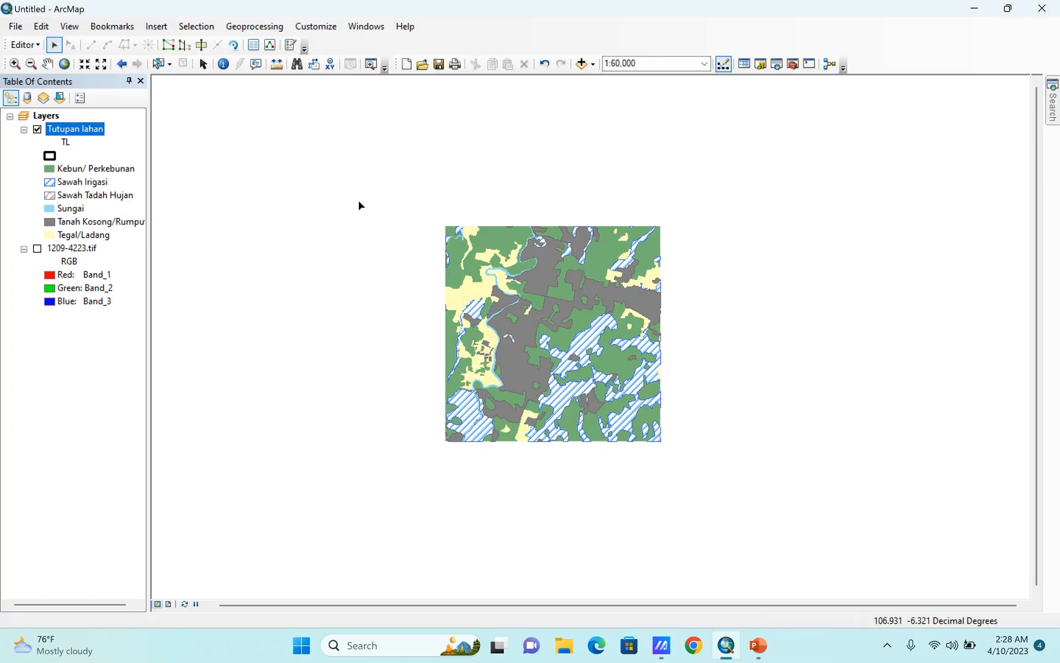
pyautogui.scroll(-1, 554, 330)
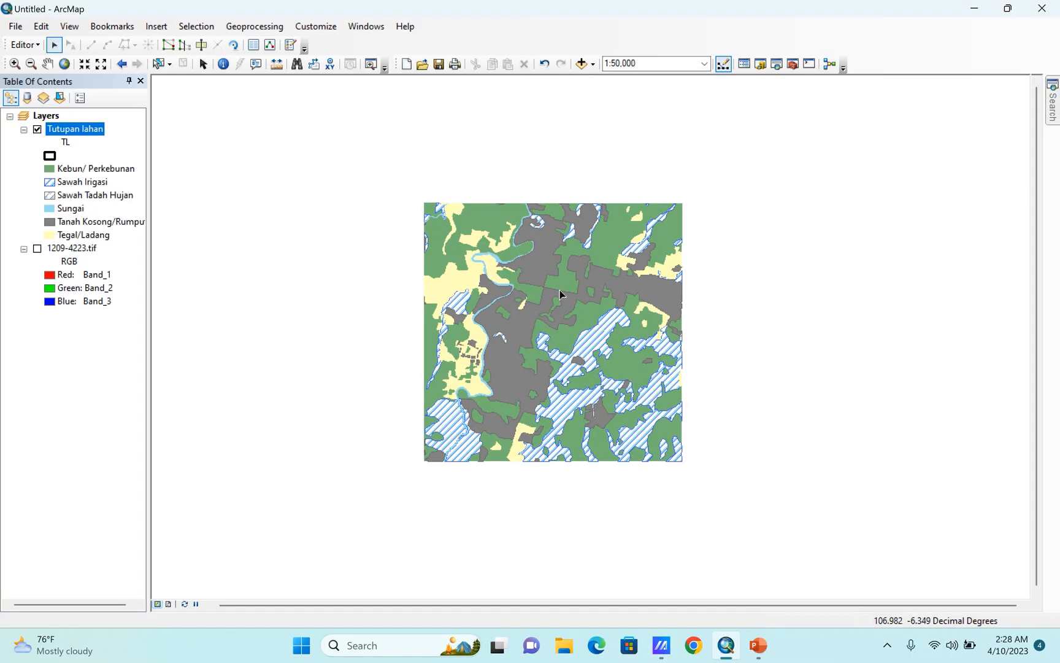
# Stop the edit session and save the merged land cover edits.
pyautogui.click(38, 44)
pyautogui.click(38, 44)
pyautogui.click(38, 44)
pyautogui.click(33, 78)
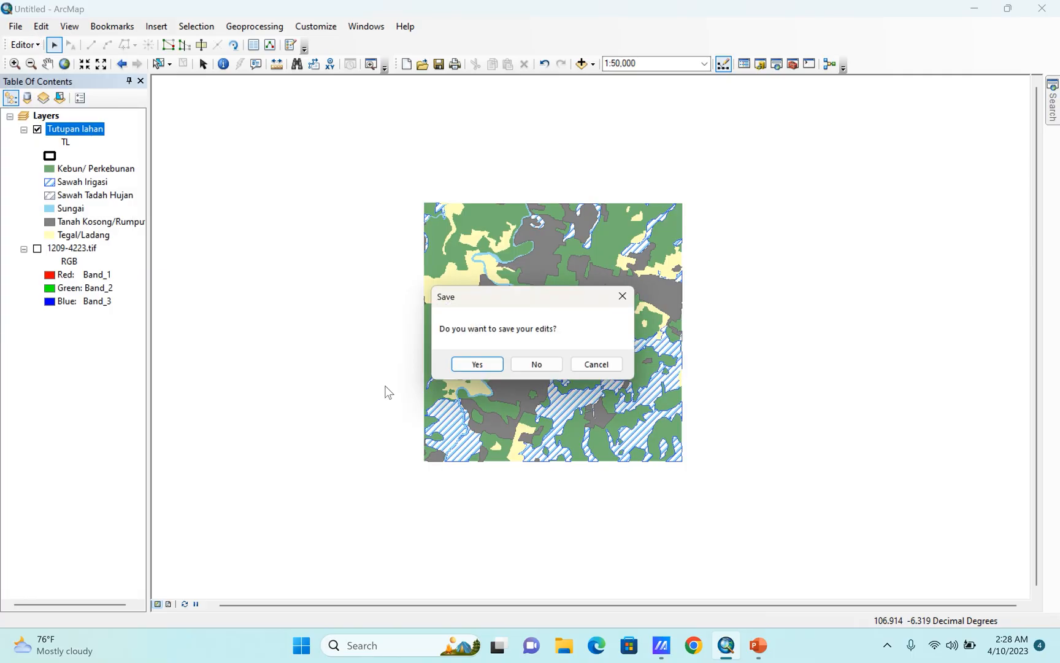
pyautogui.click(458, 368)
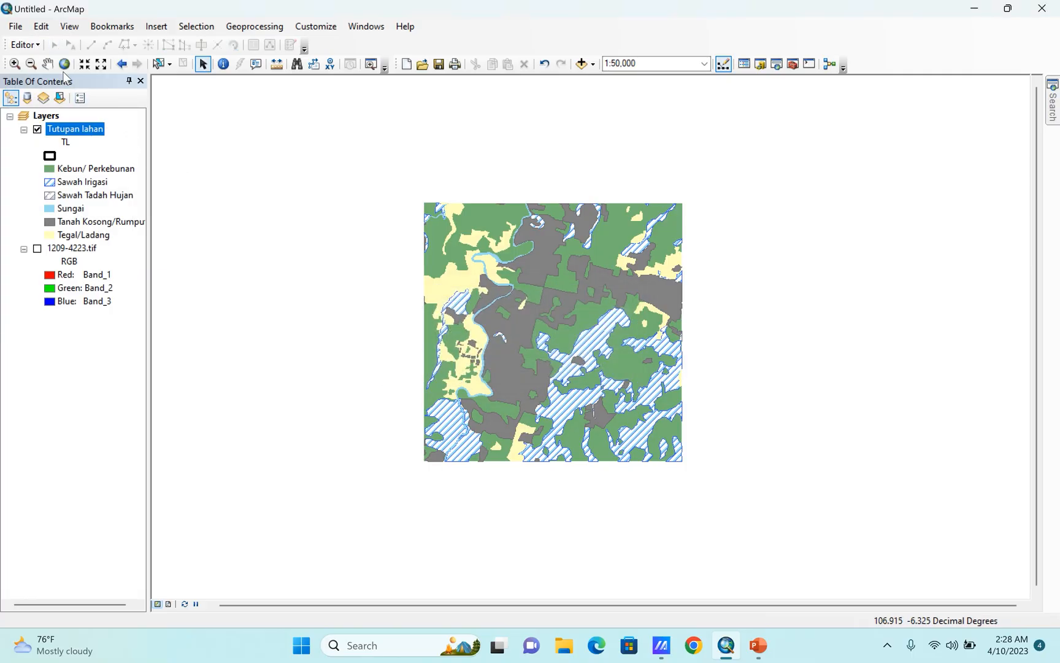
pyautogui.click(64, 65)
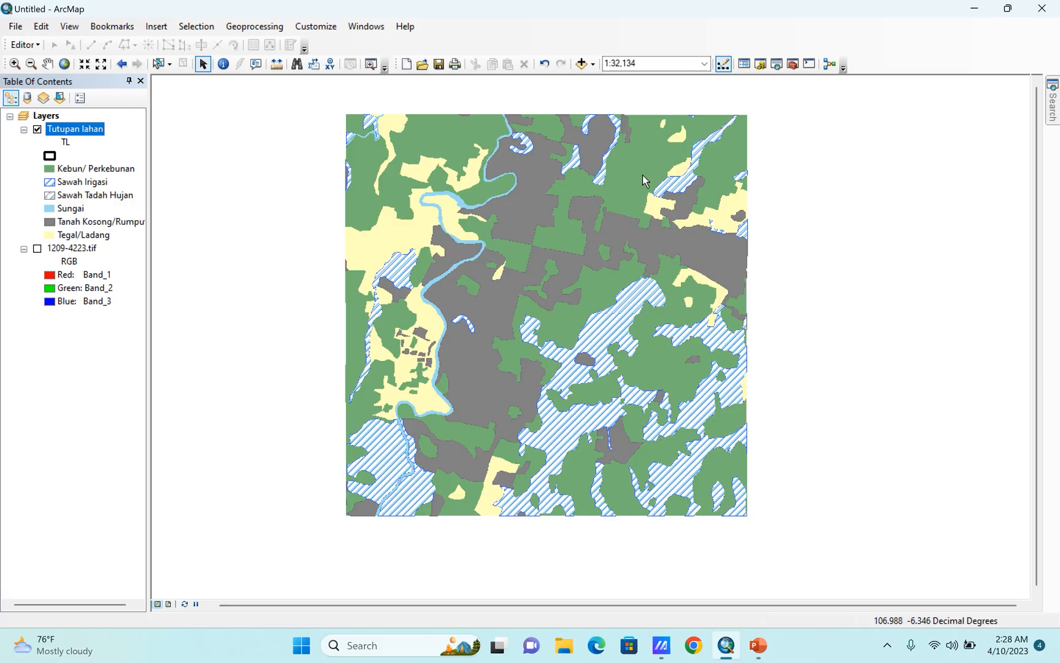
# Open the Tutupan lahan attribute table, widen it, and reposition the map so the whole land cover area fits beside it.
pyautogui.rightClick(75, 130)
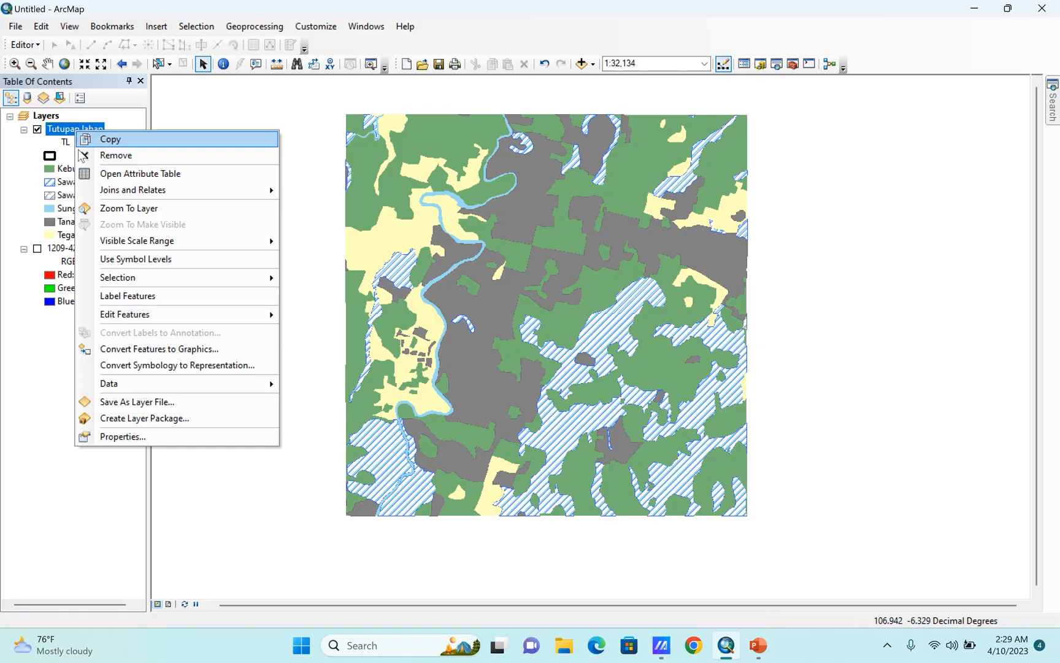
pyautogui.click(89, 173)
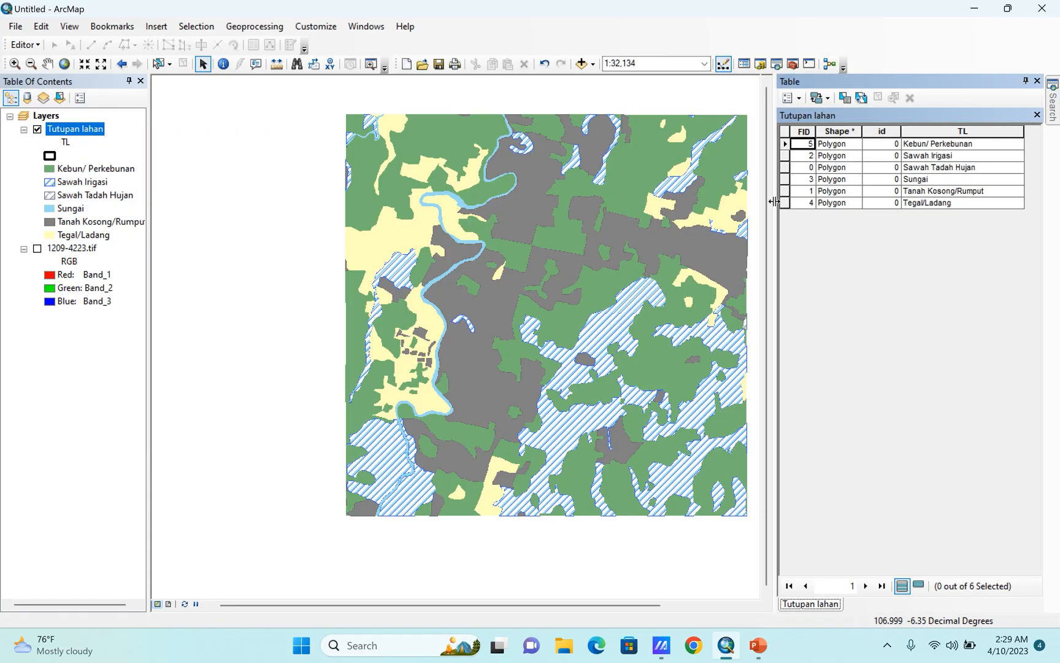
pyautogui.moveTo(774, 201); pyautogui.dragTo(719, 220)
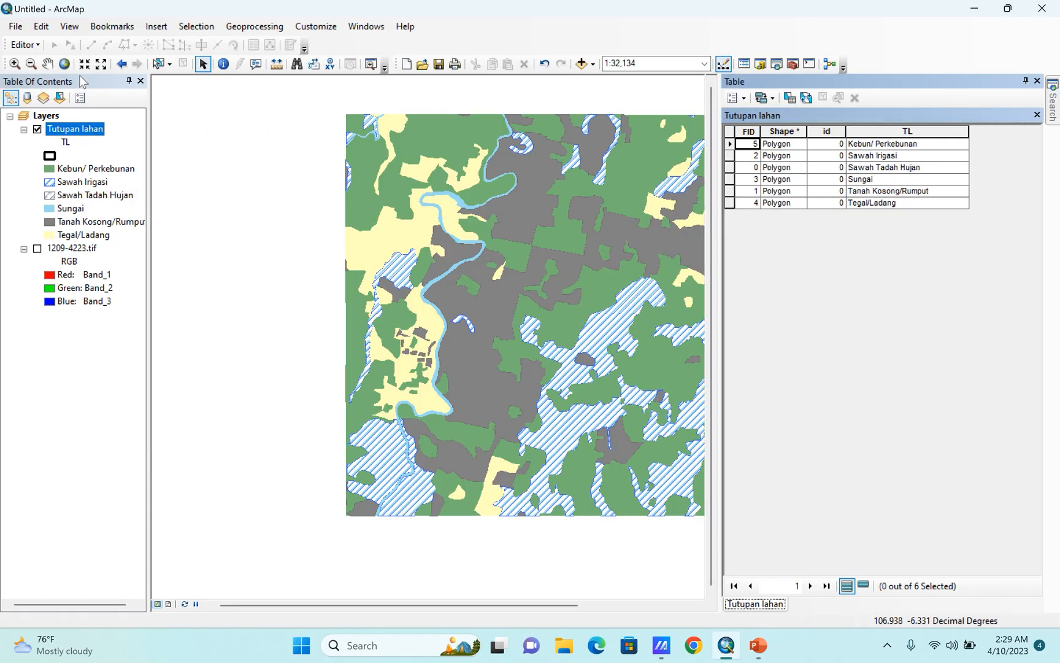
pyautogui.click(48, 64)
pyautogui.moveTo(694, 153); pyautogui.dragTo(544, 181)
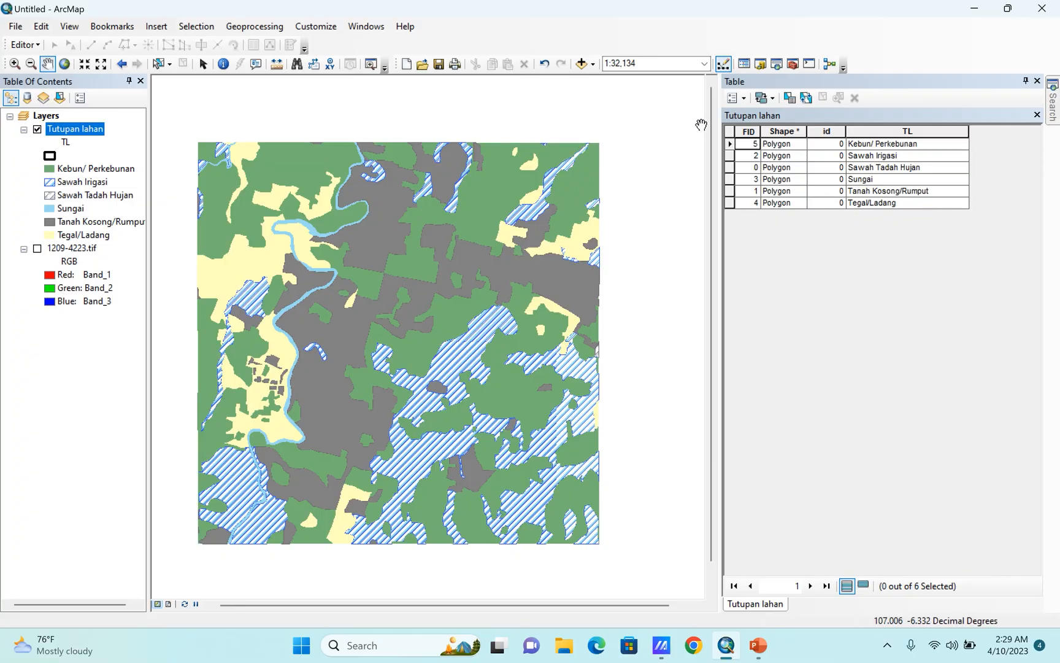
# Add a field named LUas_HA with the Double type to the Tutupan lahan attribute table.
pyautogui.click(736, 98)
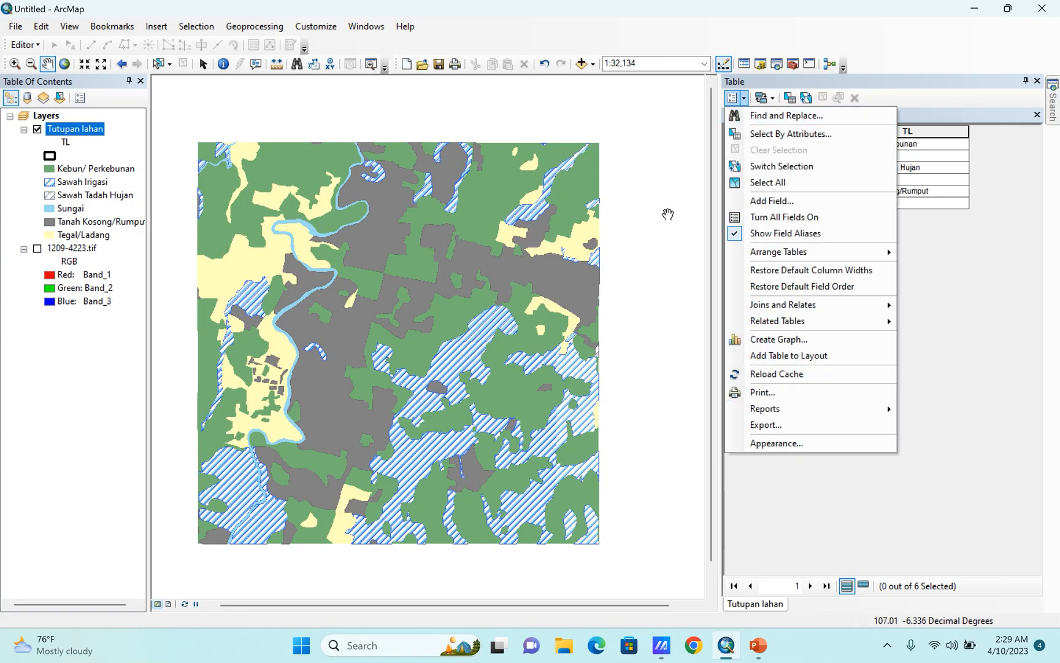
pyautogui.click(772, 204)
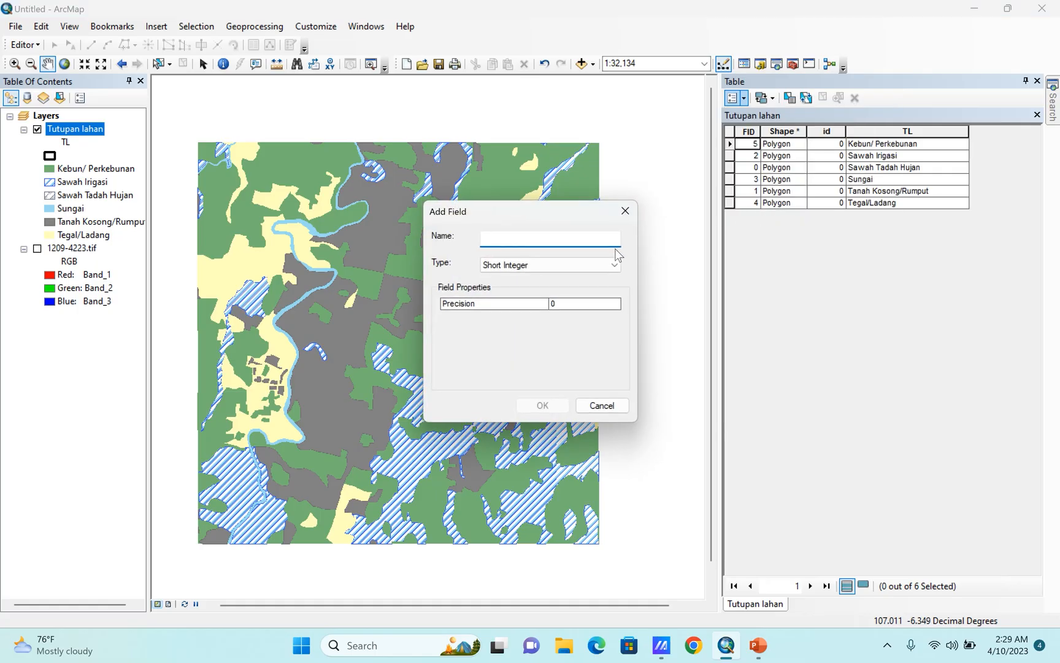
pyautogui.write('LUas_HA')
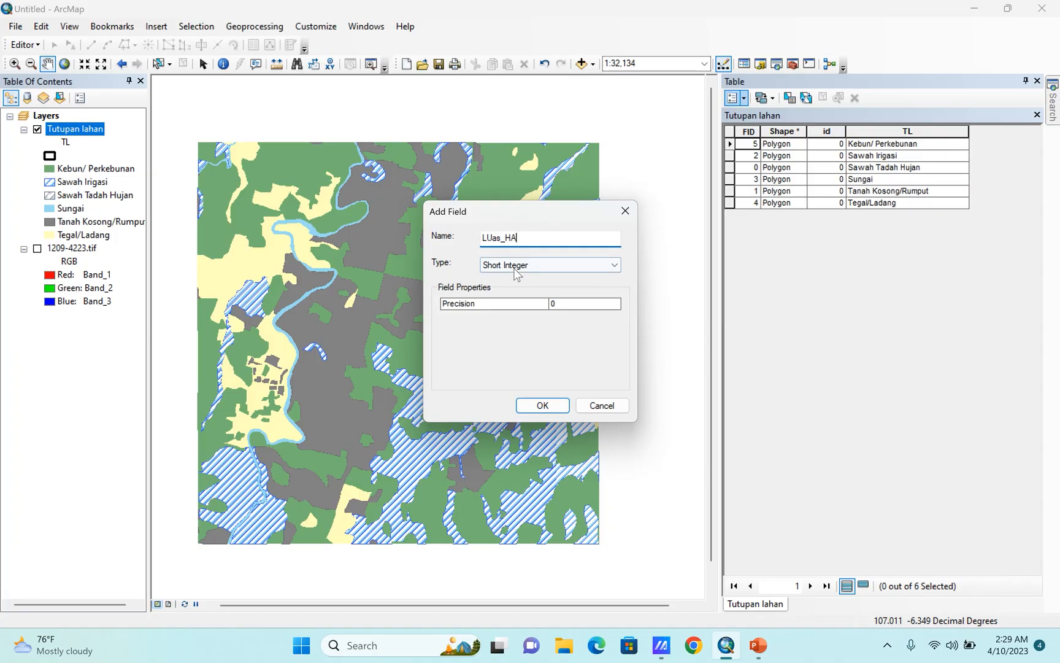
pyautogui.click(522, 270)
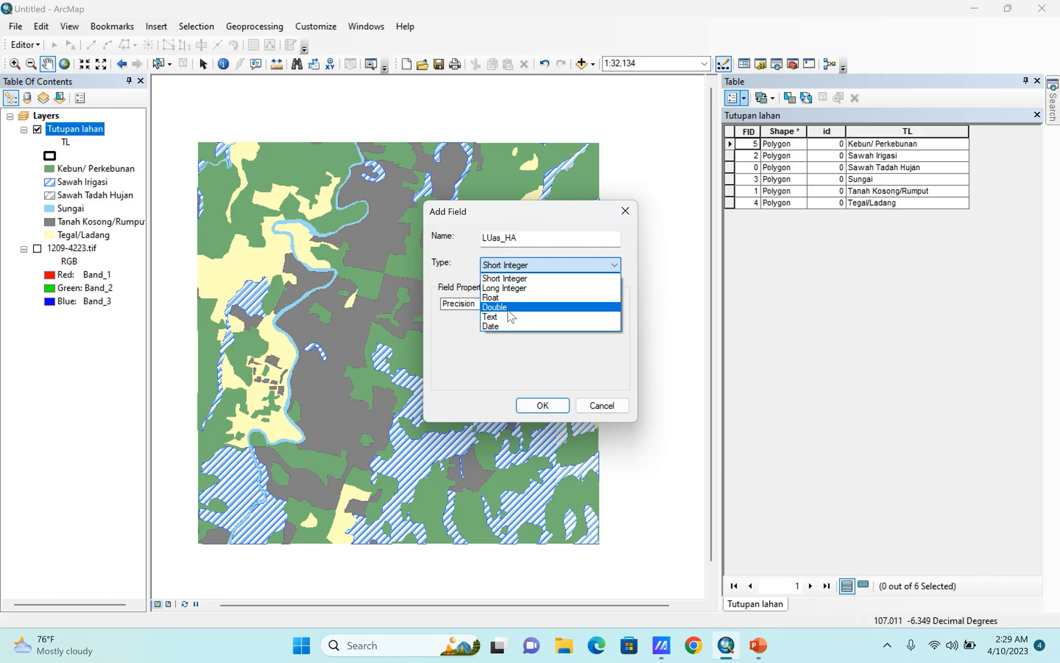
pyautogui.click(557, 211)
pyautogui.click(532, 270)
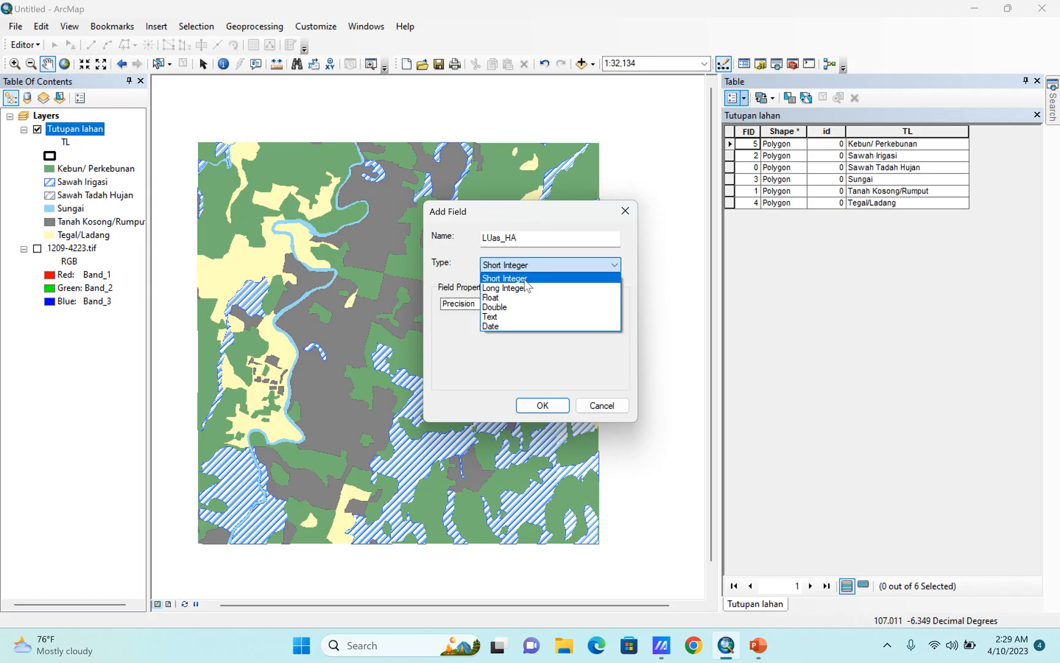
pyautogui.click(546, 220)
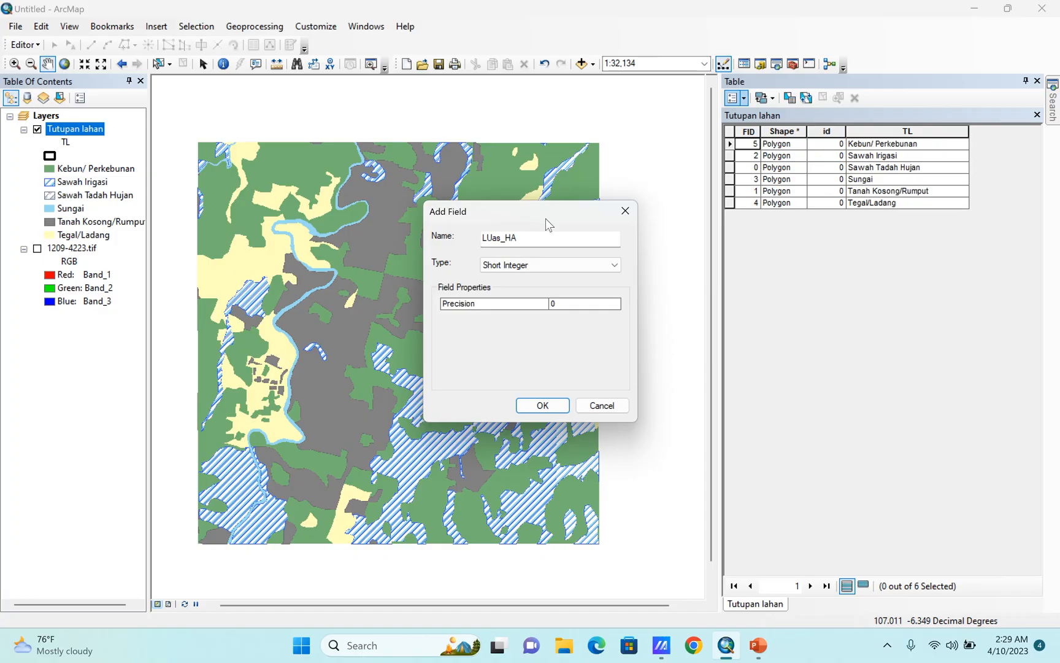
pyautogui.click(523, 265)
pyautogui.click(500, 308)
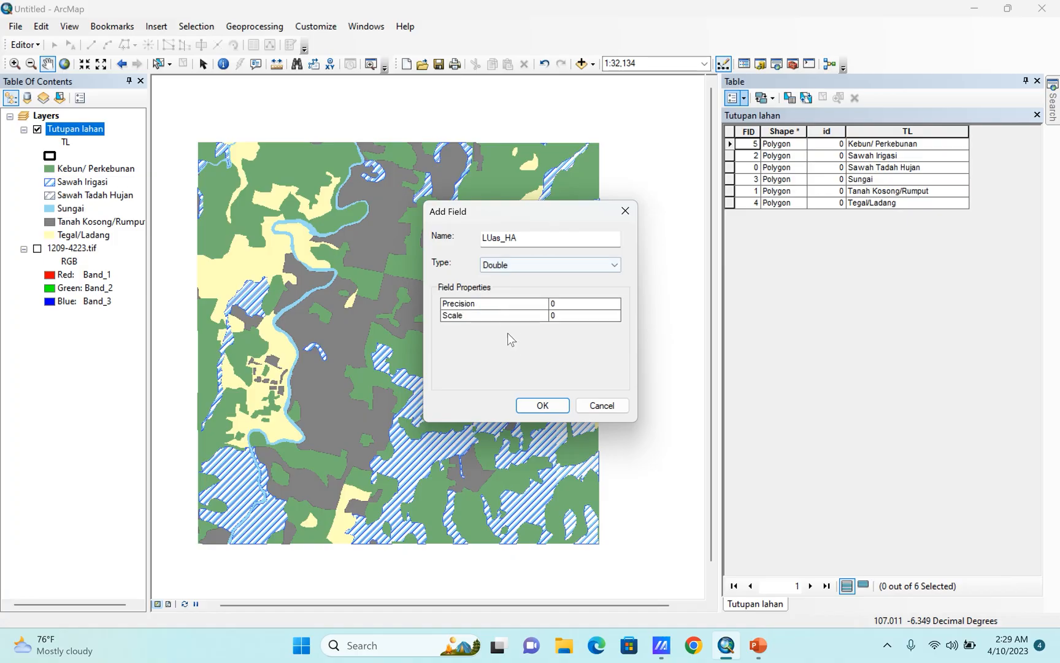
pyautogui.click(542, 404)
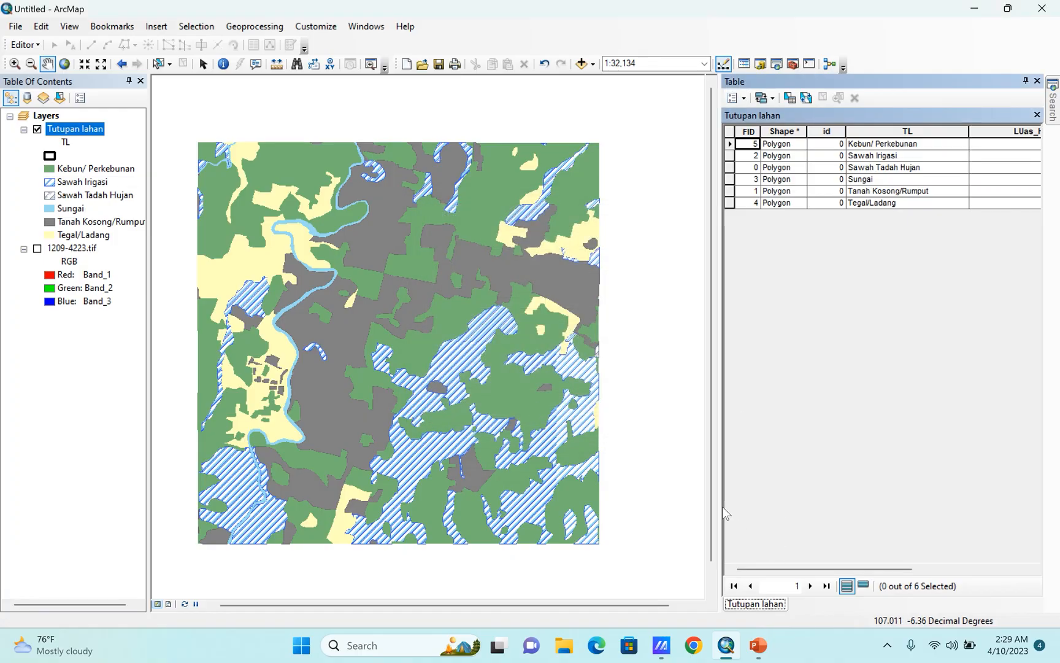
# Narrow the TL and LUas_HA columns so all fields fit in the attribute table.
pyautogui.moveTo(857, 569); pyautogui.dragTo(966, 568)
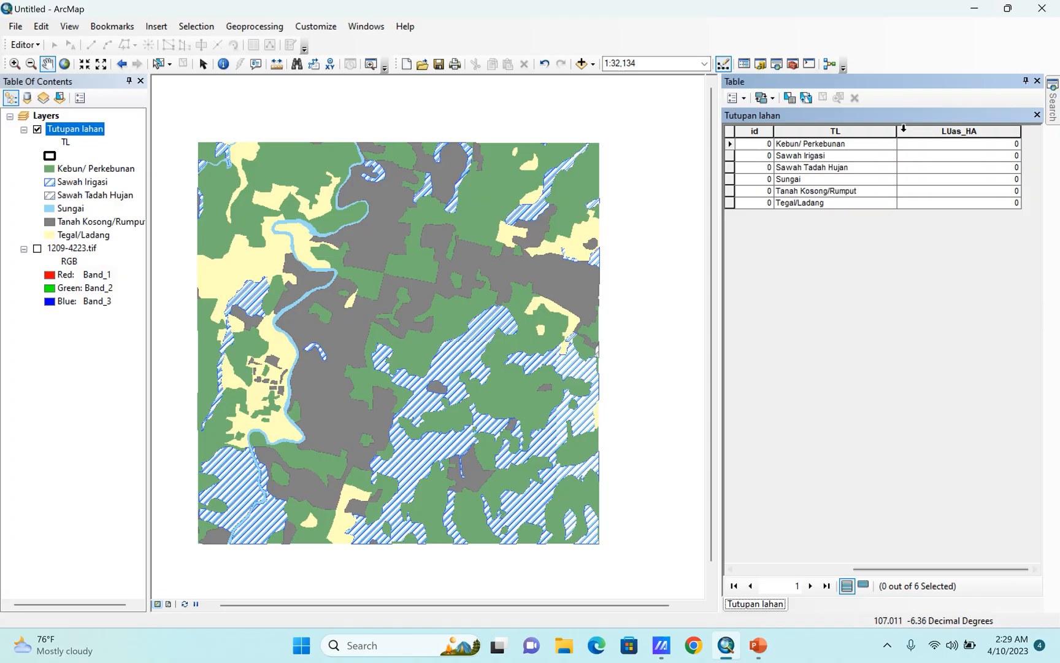
pyautogui.moveTo(895, 131); pyautogui.dragTo(868, 131)
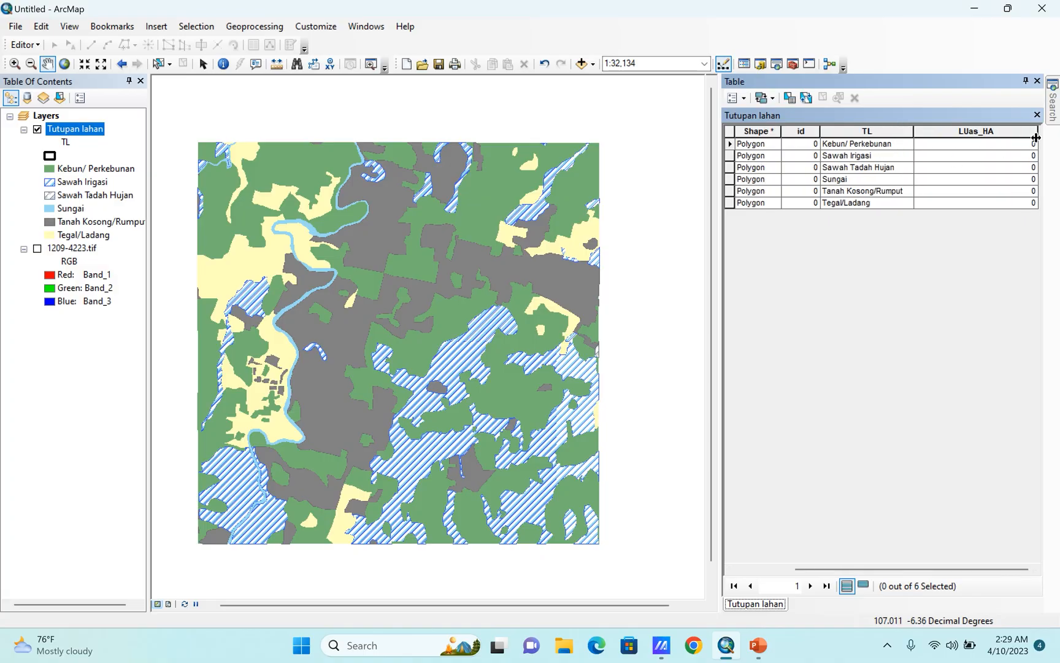
pyautogui.moveTo(1035, 133); pyautogui.dragTo(1001, 134)
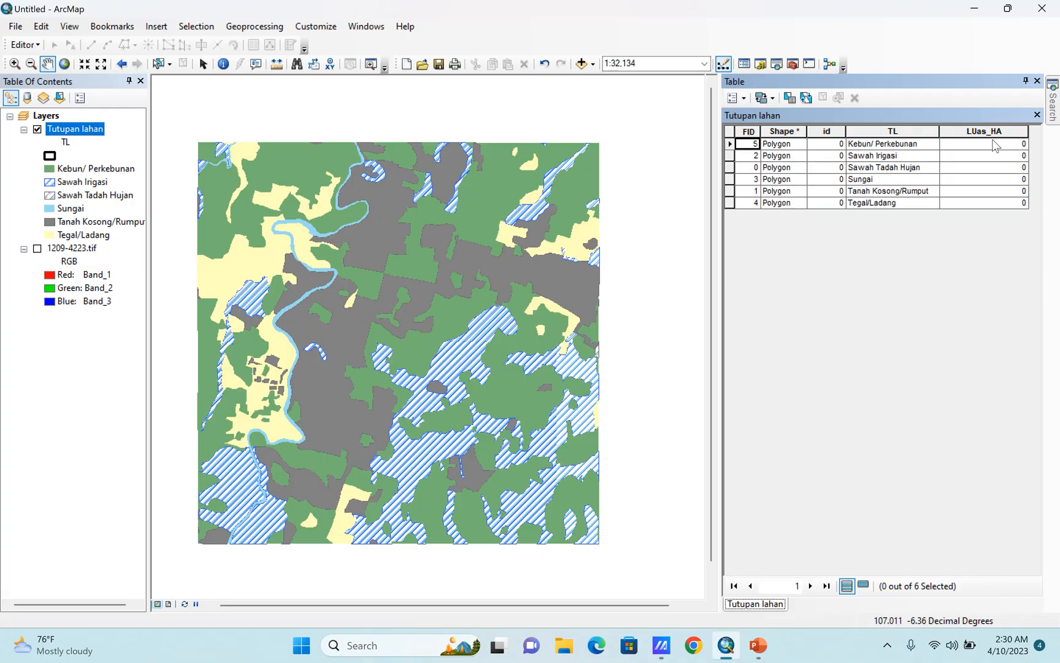
pyautogui.click(976, 130)
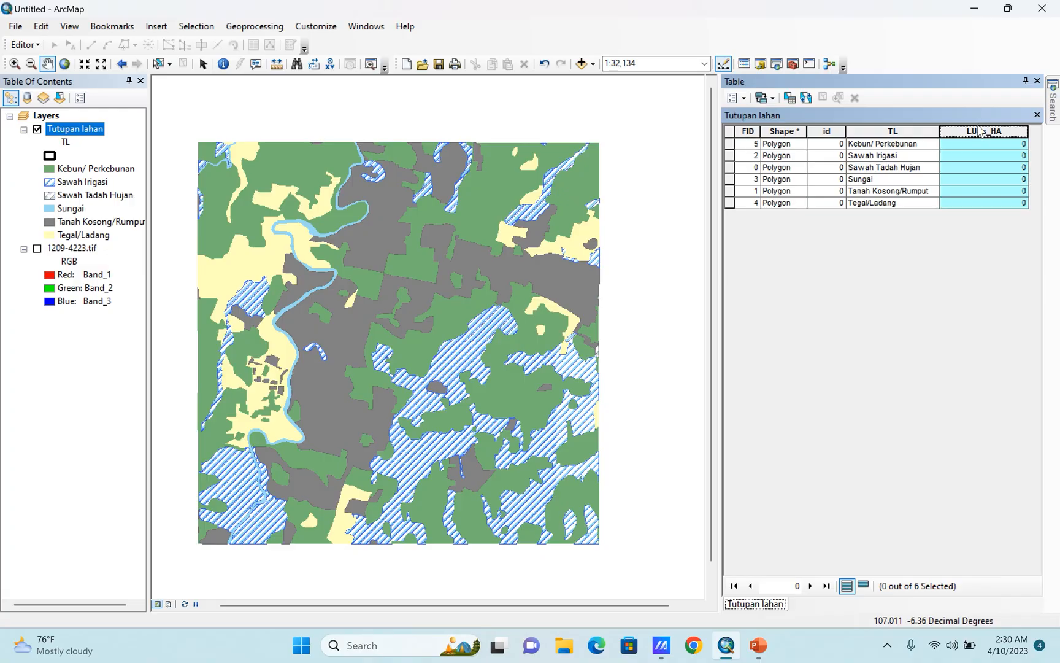
pyautogui.rightClick(976, 133)
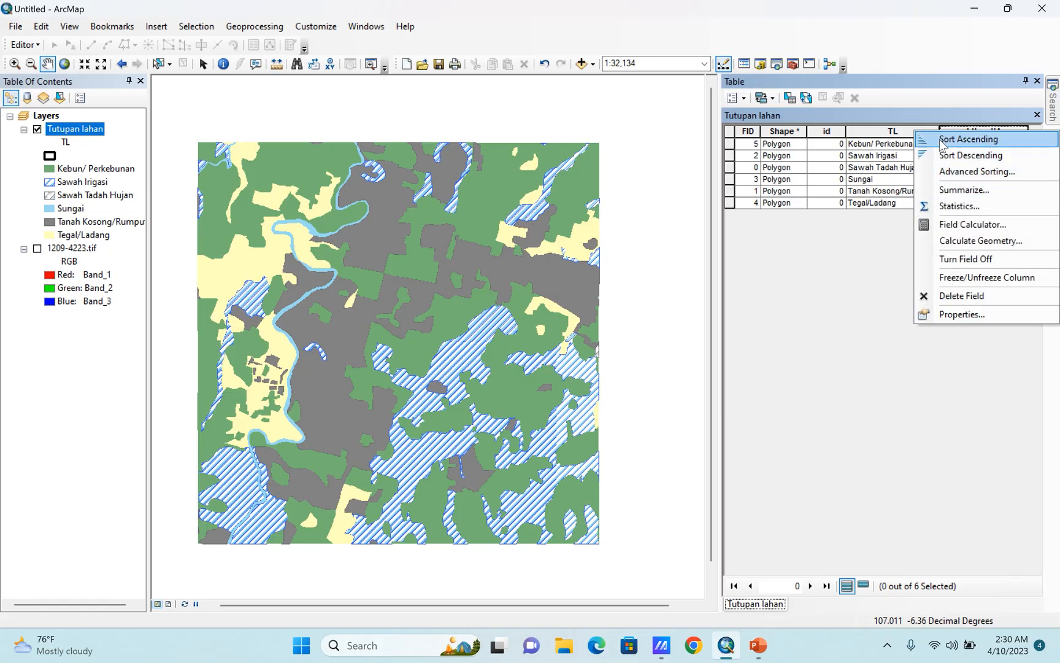
pyautogui.click(959, 133)
pyautogui.rightClick(961, 134)
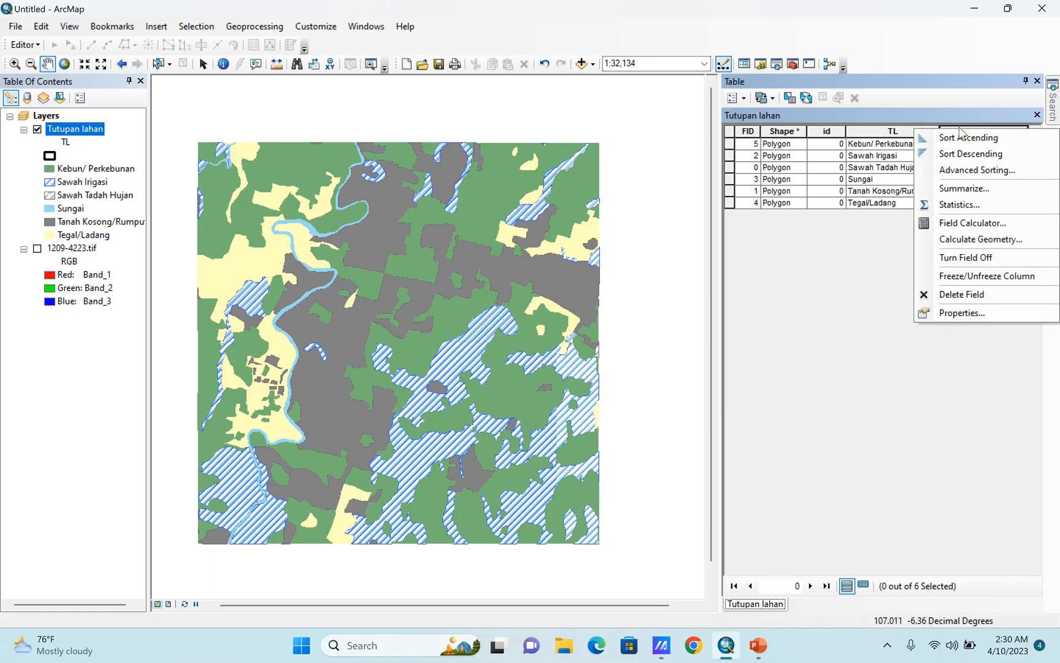
pyautogui.click(980, 239)
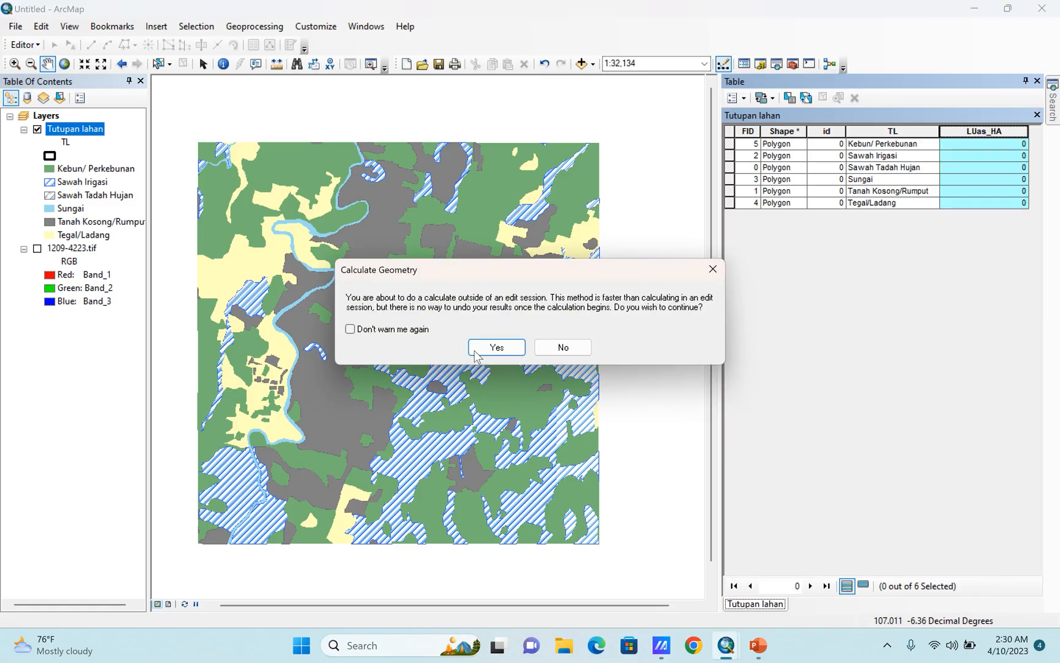
pyautogui.click(479, 352)
pyautogui.click(508, 357)
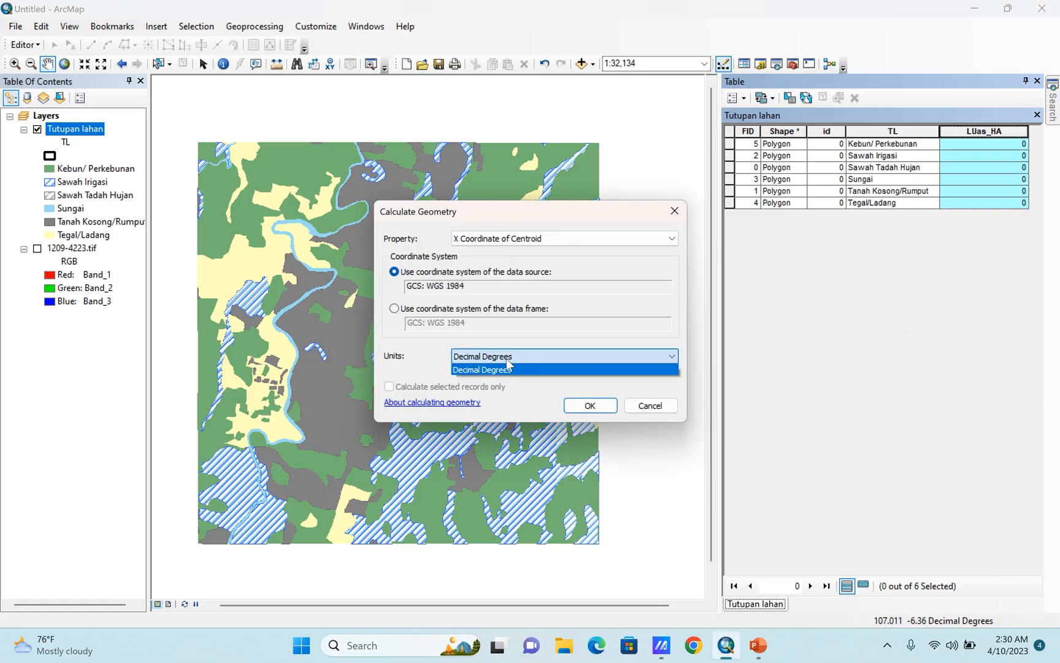
pyautogui.click(495, 370)
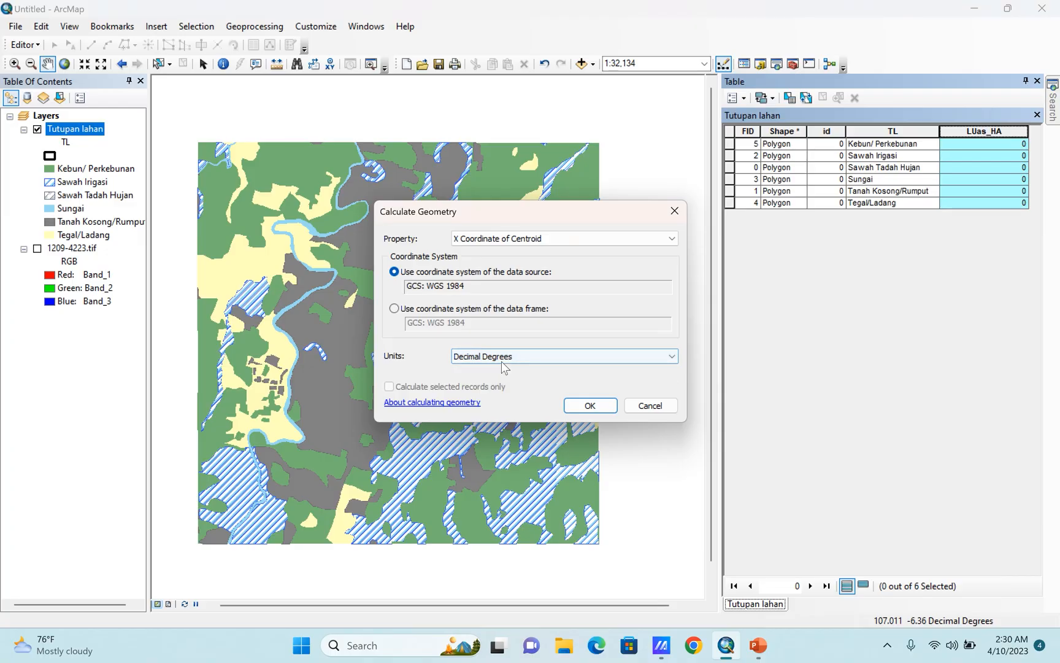
pyautogui.click(501, 358)
pyautogui.click(500, 369)
pyautogui.click(644, 406)
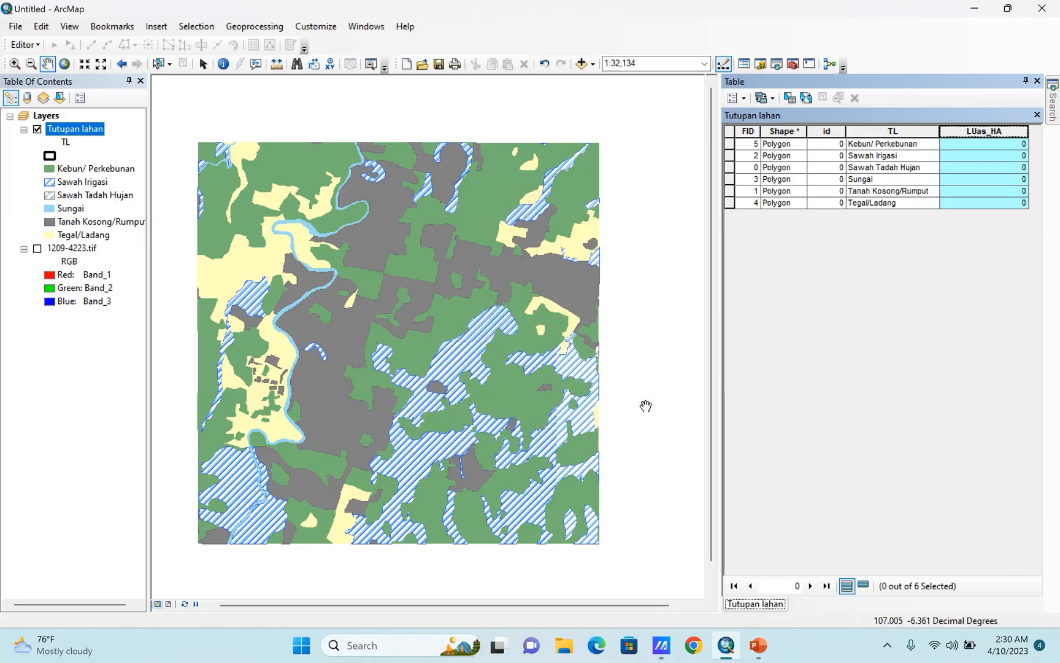
# Hide the Tutupan lahan layer, show 1209-4223.tif, and examine the scanned map's coordinate reading notes for its UTM zone.
pyautogui.click(37, 129)
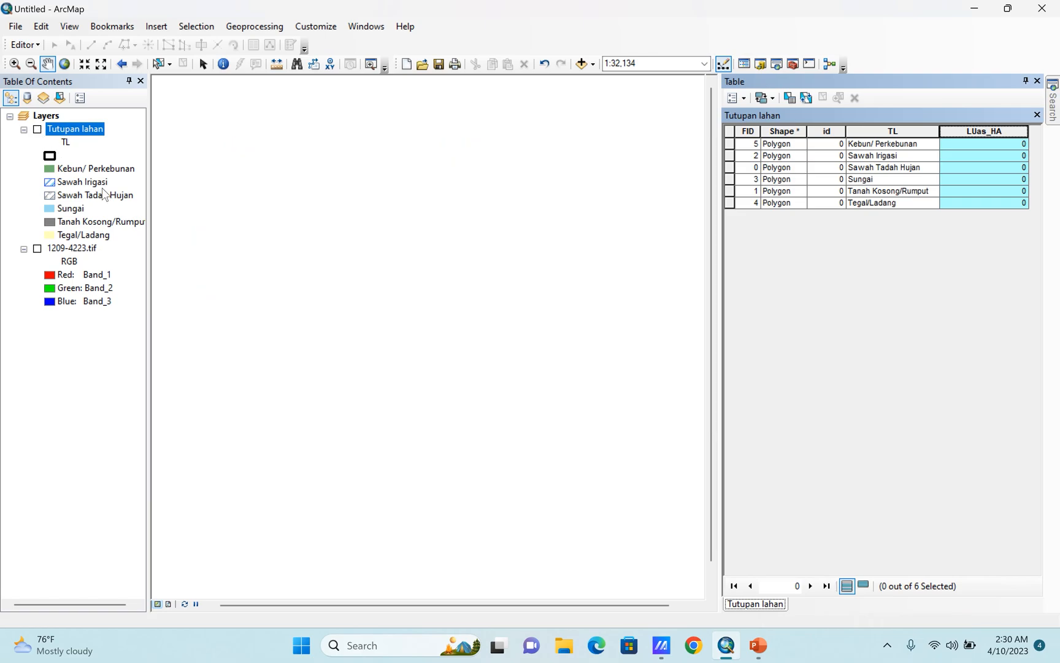
pyautogui.click(37, 248)
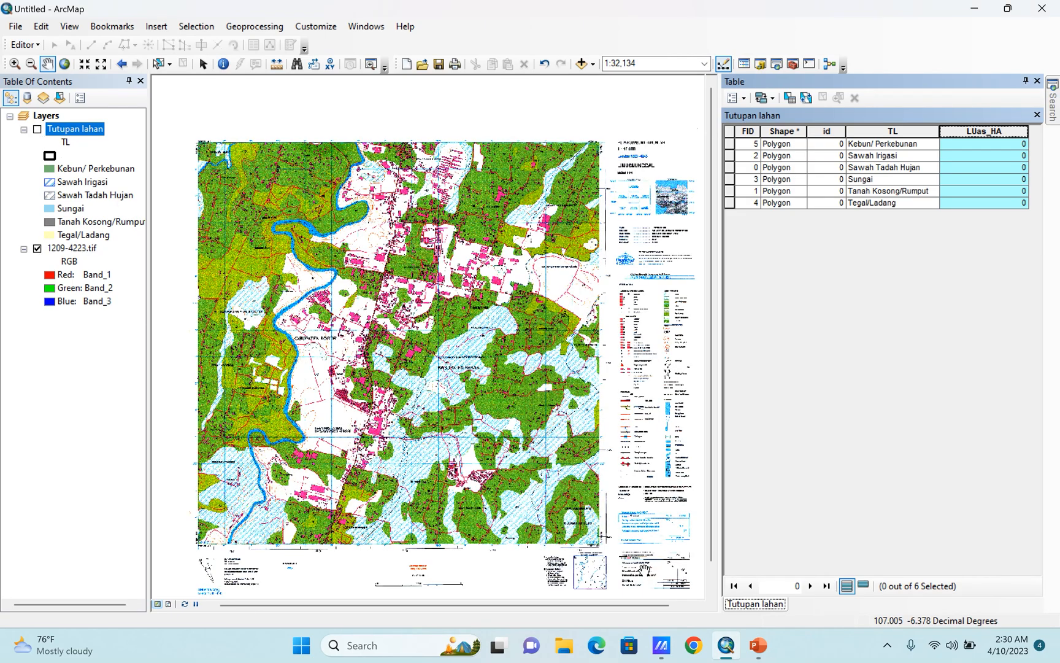
pyautogui.scroll(-5, 644, 569)
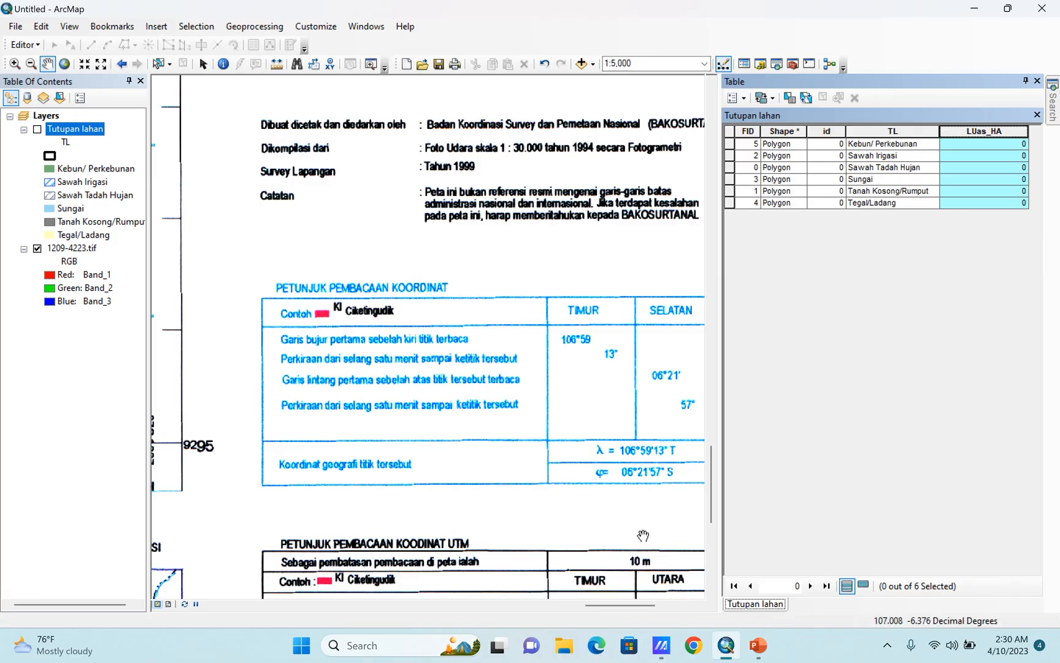
pyautogui.moveTo(558, 439); pyautogui.dragTo(526, 390)
pyautogui.moveTo(498, 513); pyautogui.dragTo(467, 289)
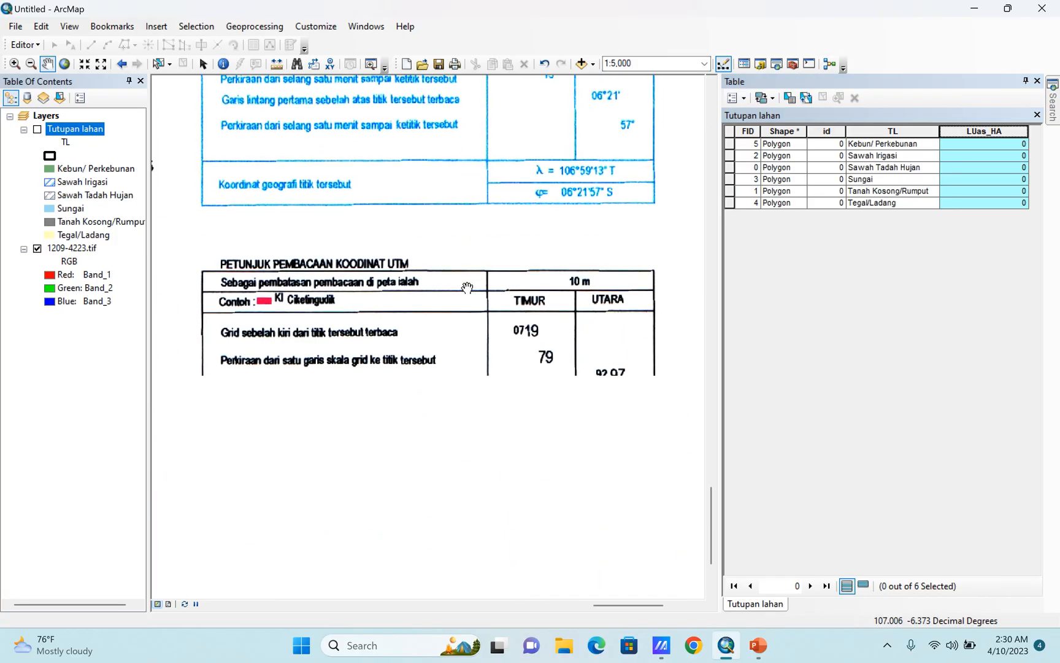
pyautogui.scroll(-4, 277, 464)
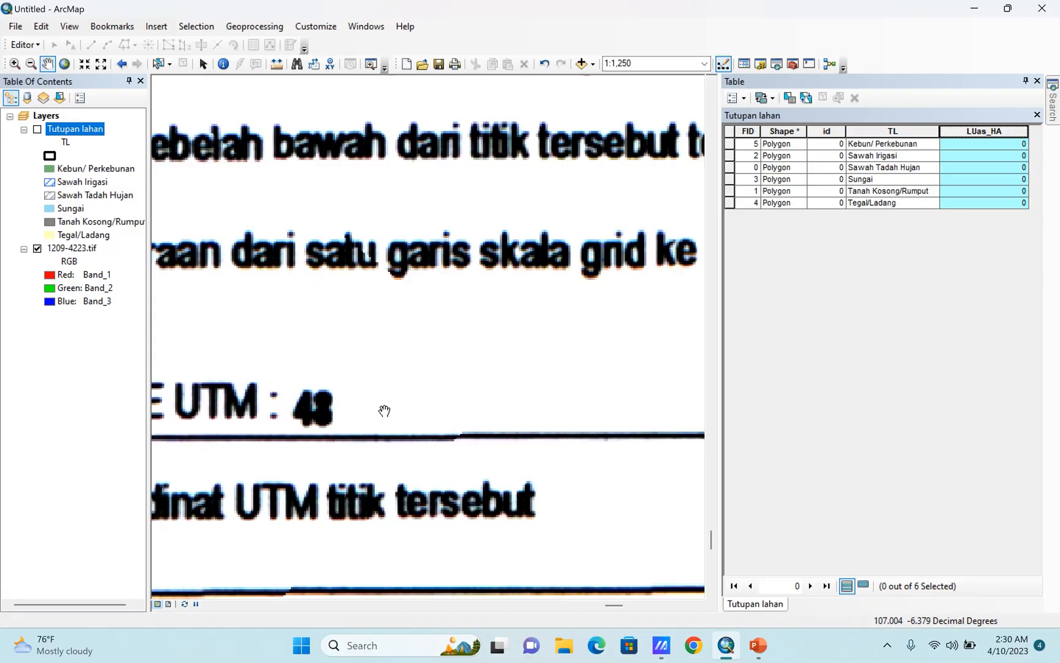
pyautogui.scroll(6, 407, 456)
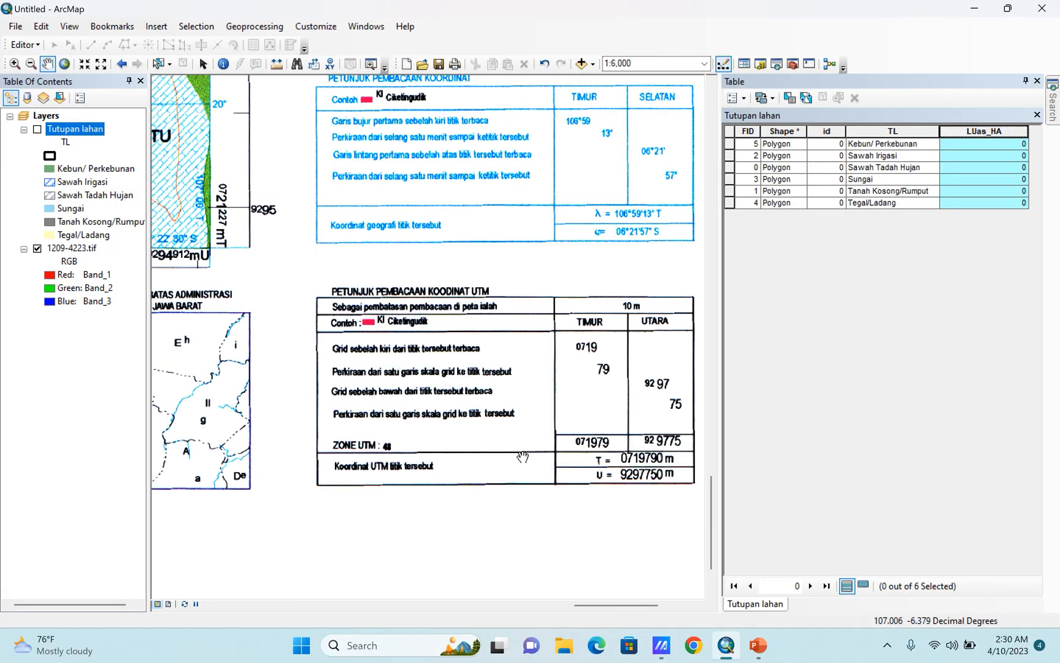
pyautogui.scroll(5, 546, 472)
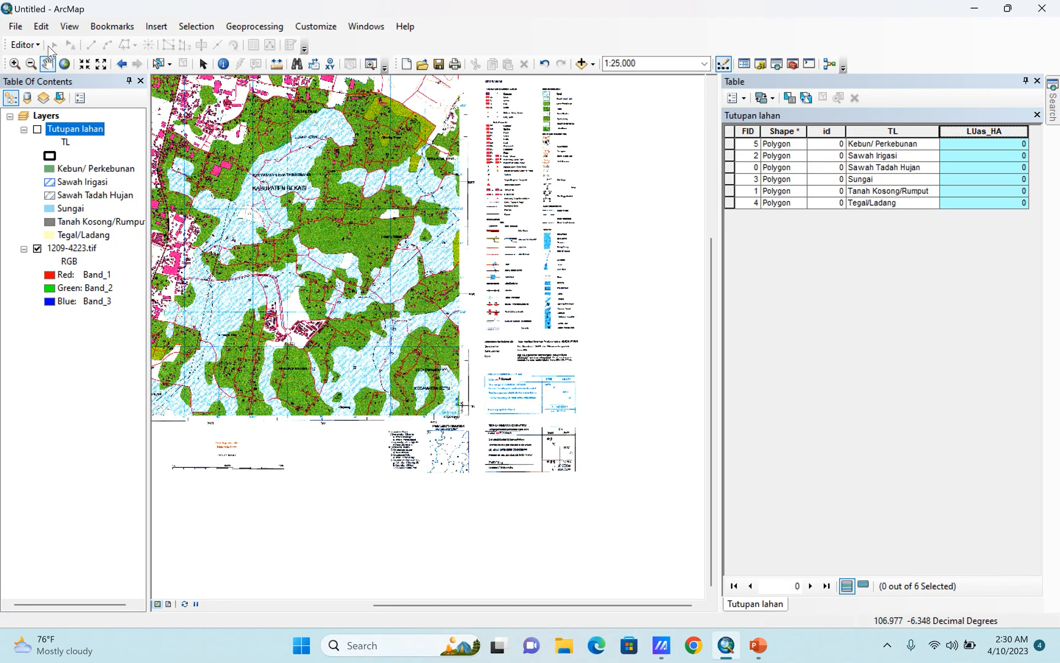
pyautogui.click(64, 64)
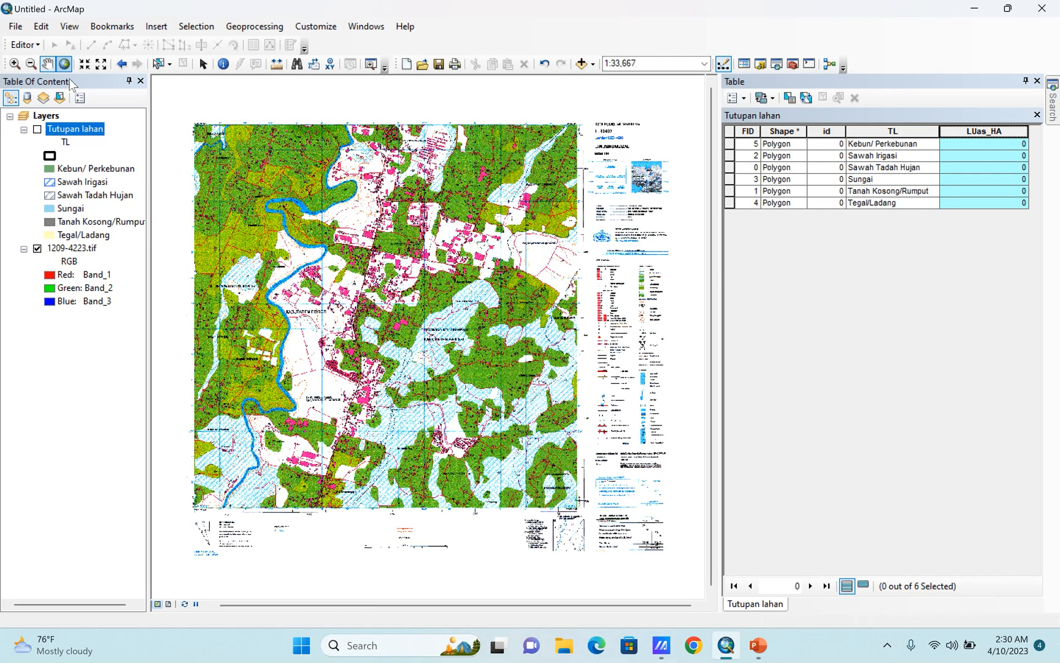
# Examine the location inset and the administrative boundary diagram on the scanned map, and return to the full extent.
pyautogui.scroll(-6, 624, 123)
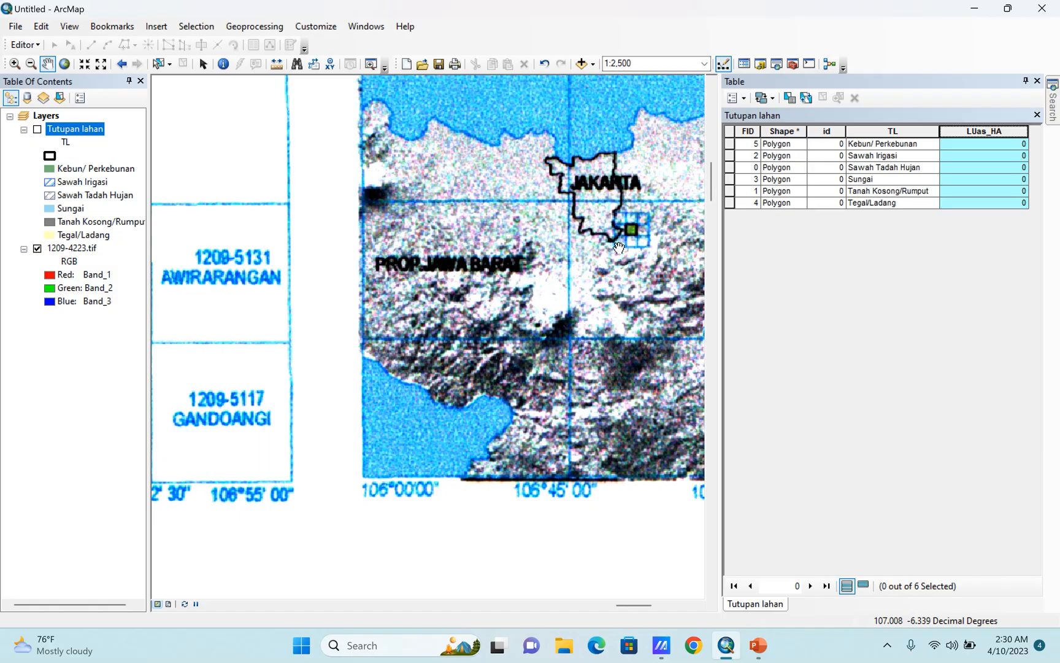
pyautogui.scroll(3, 576, 250)
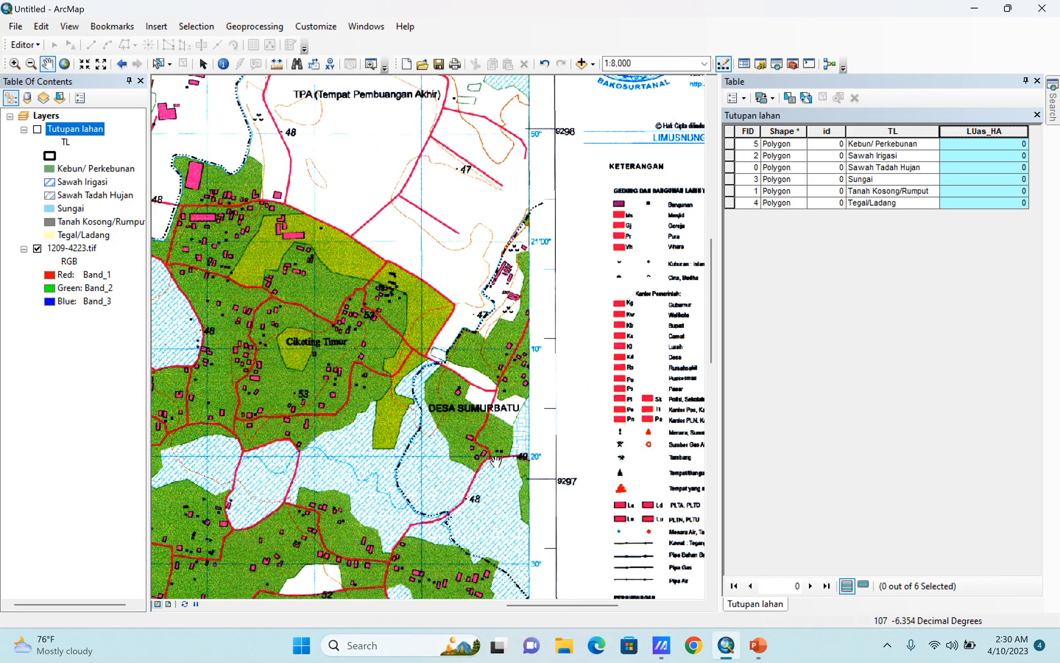
pyautogui.moveTo(495, 462); pyautogui.dragTo(624, 44)
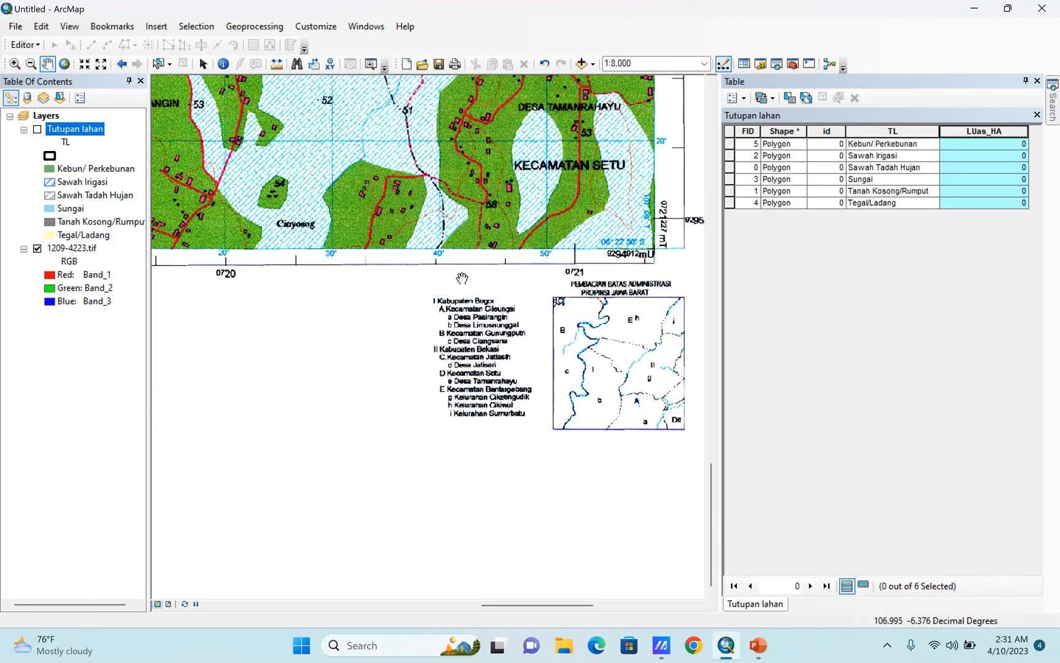
pyautogui.scroll(-4, 460, 320)
pyautogui.click(64, 64)
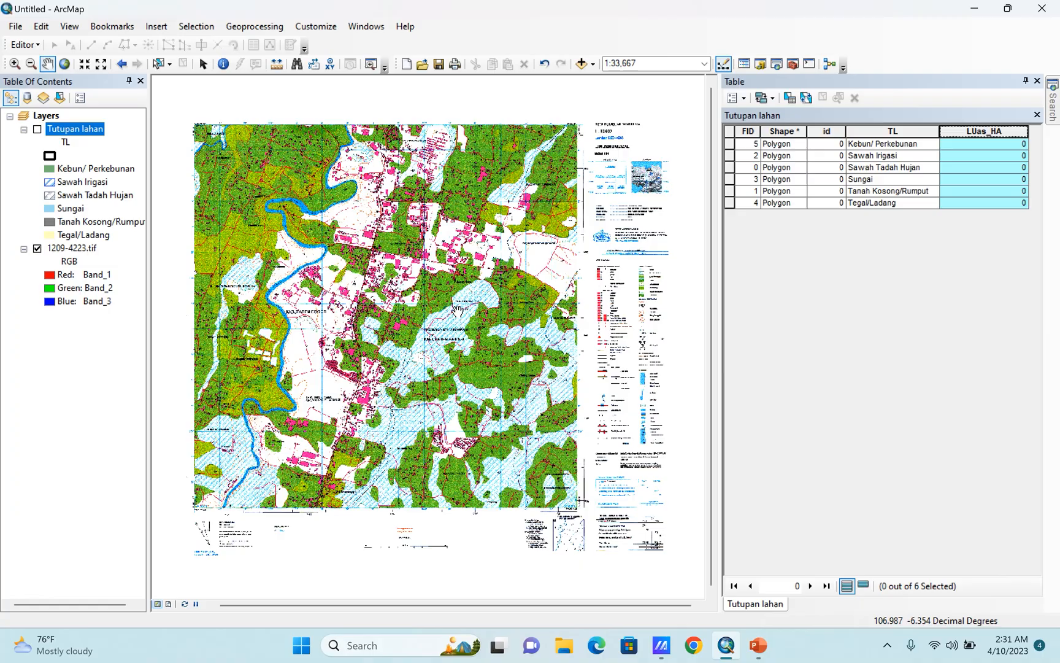
# Set the Layers data frame's coordinate system to the projected WGS 1984 UTM Zone 48N.
pyautogui.click(41, 117)
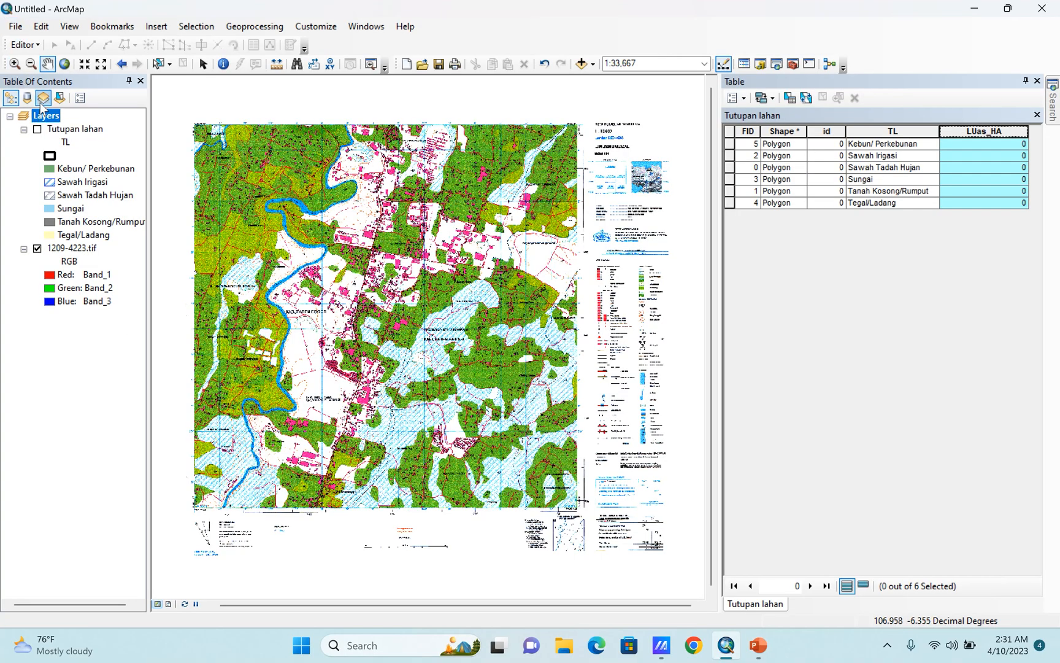
pyautogui.rightClick(45, 118)
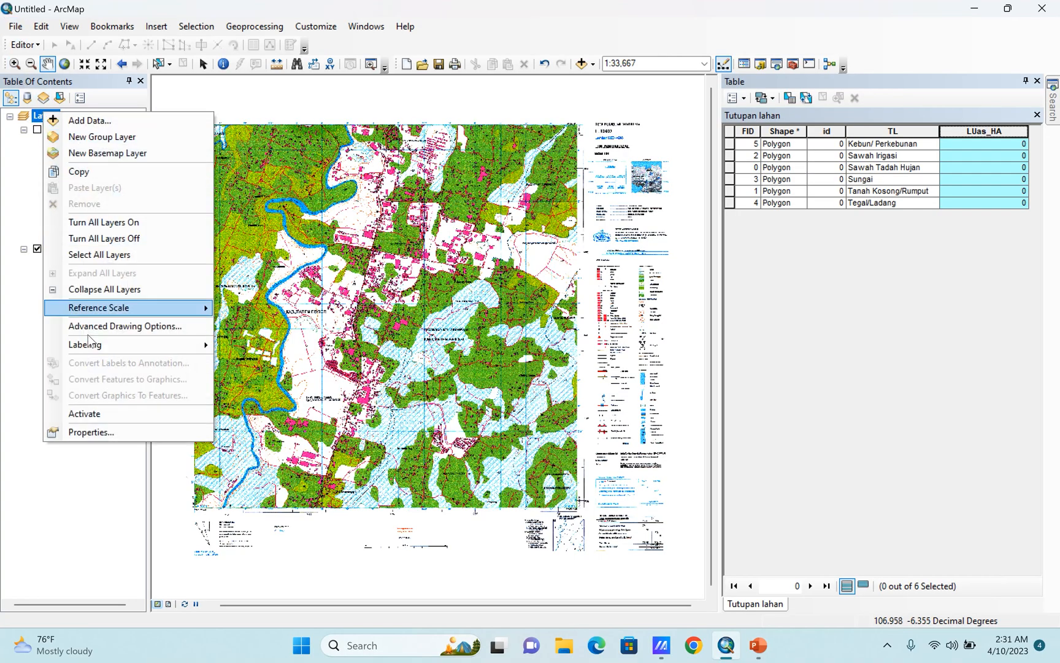
pyautogui.click(96, 432)
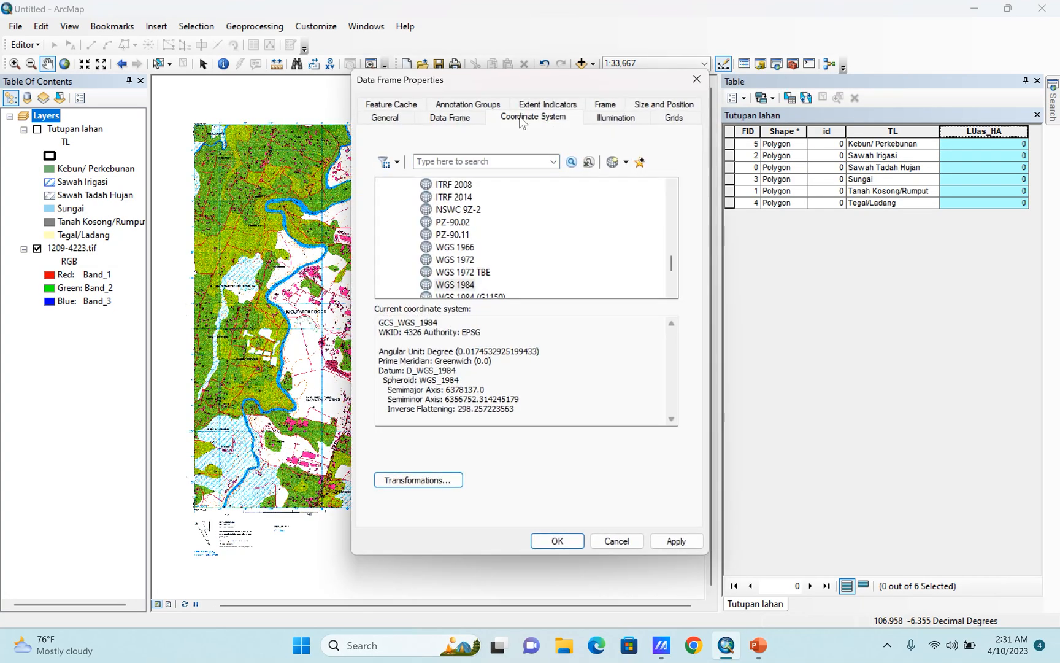
pyautogui.moveTo(671, 264); pyautogui.dragTo(671, 184)
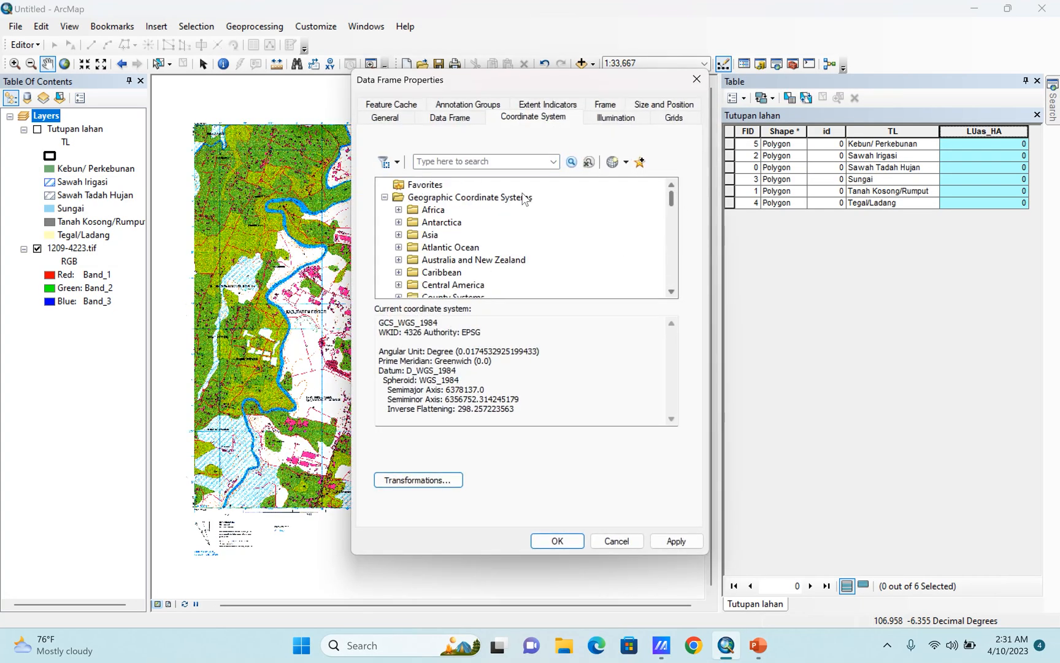
pyautogui.click(384, 198)
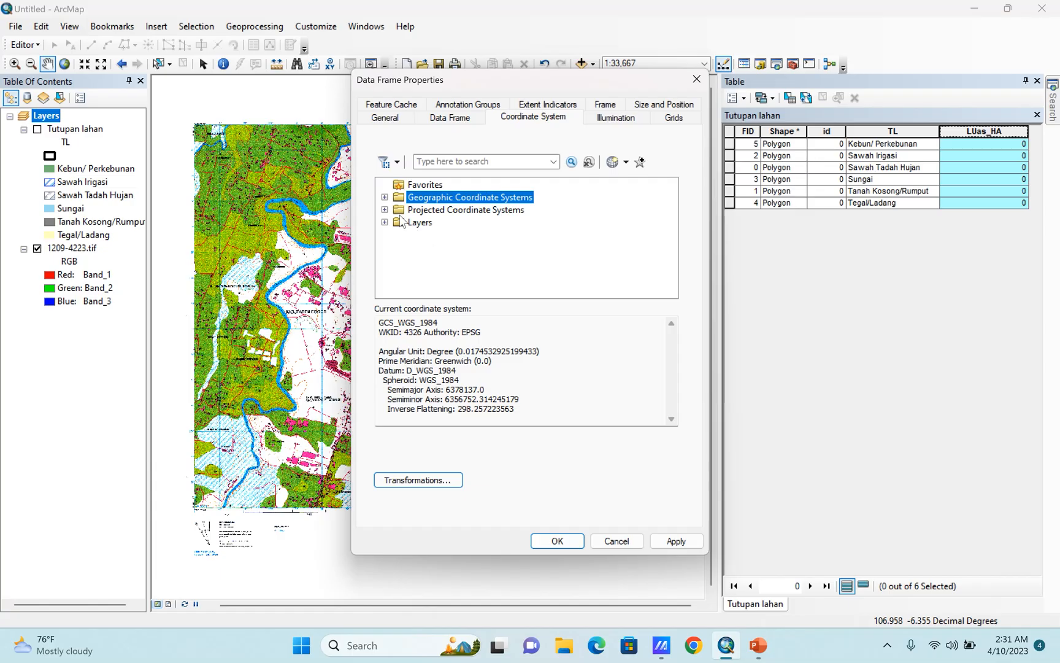
pyautogui.click(384, 210)
pyautogui.scroll(-1, 433, 216)
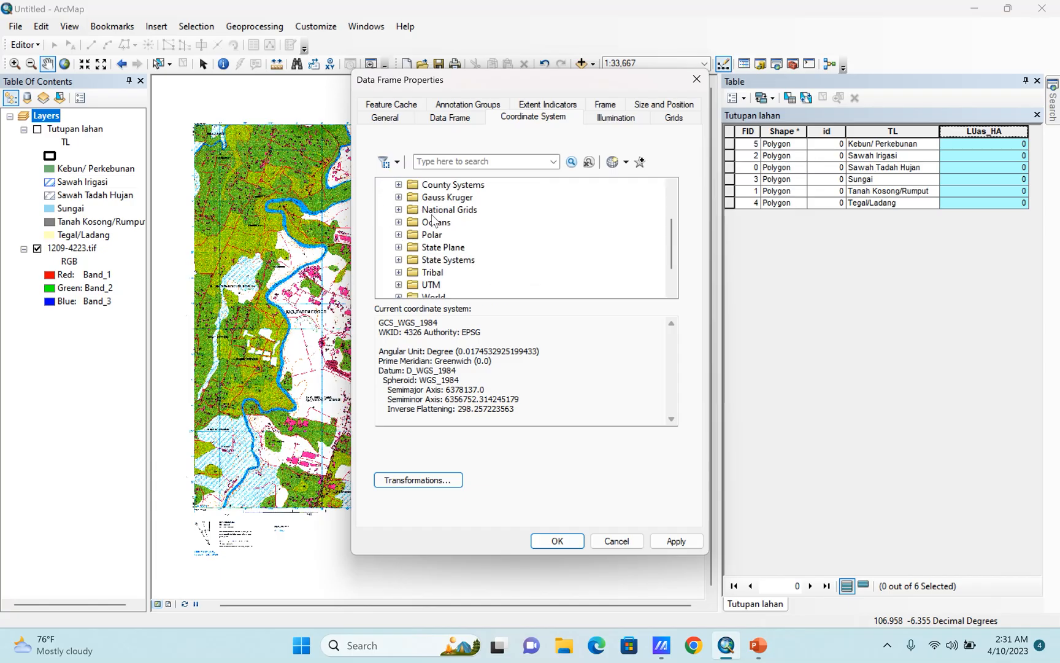
pyautogui.scroll(2, 433, 216)
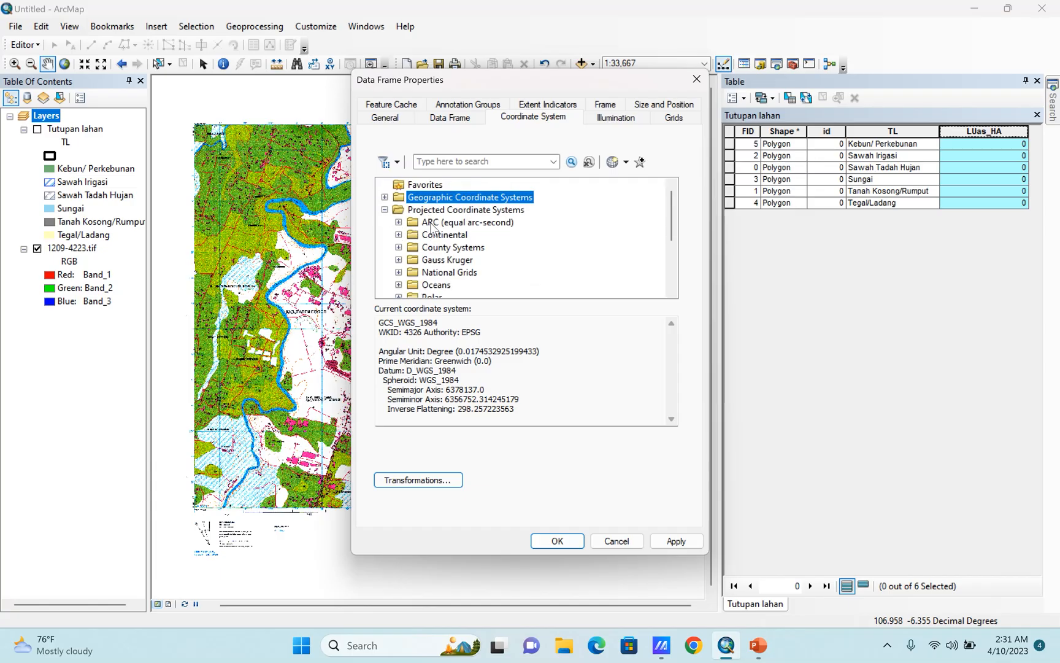
pyautogui.scroll(-3, 432, 228)
pyautogui.click(399, 251)
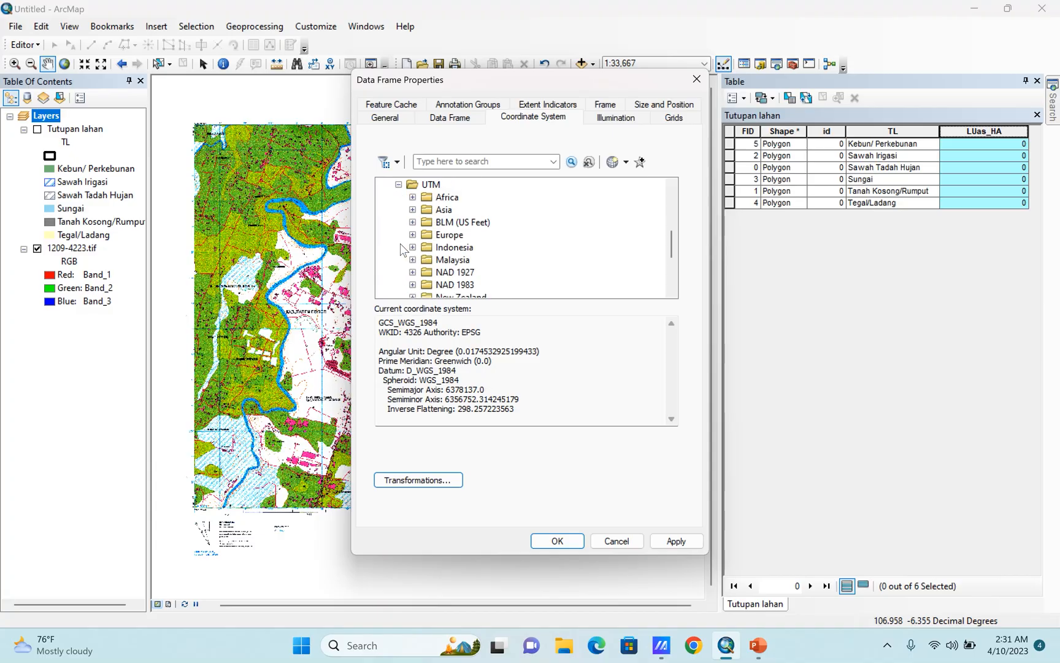
pyautogui.scroll(-3, 464, 250)
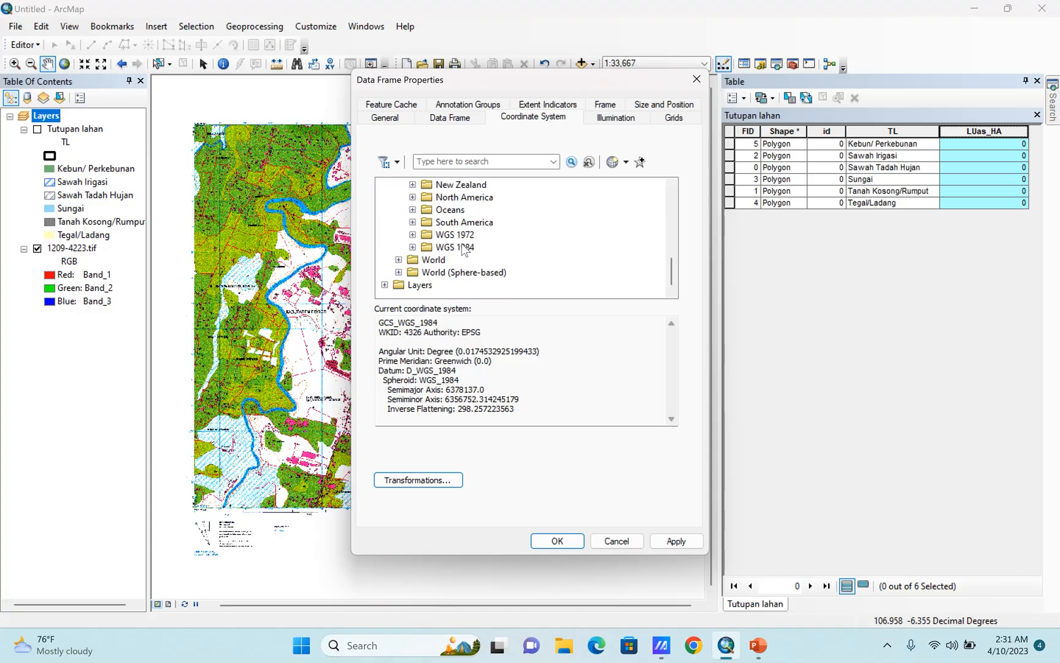
pyautogui.click(412, 246)
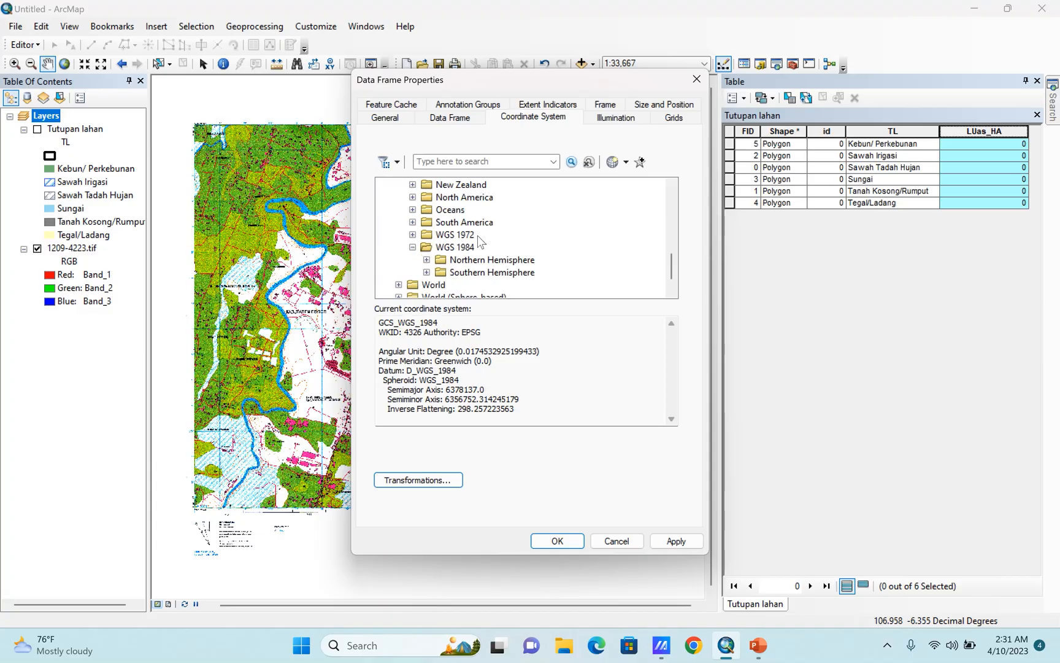
pyautogui.click(427, 259)
pyautogui.scroll(-5, 527, 252)
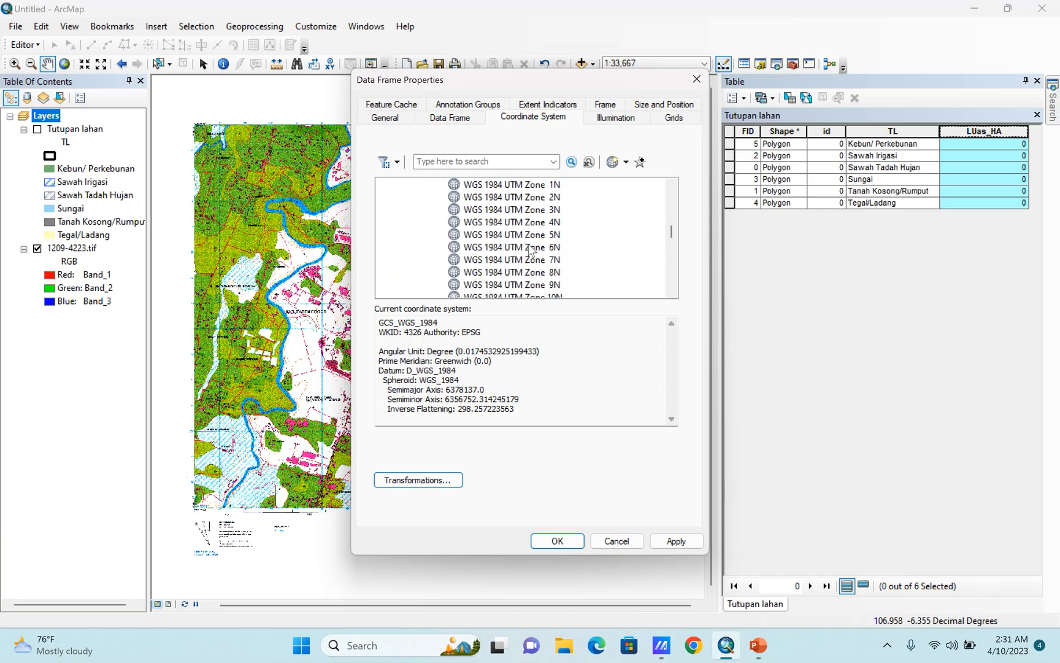
pyautogui.scroll(-12, 528, 251)
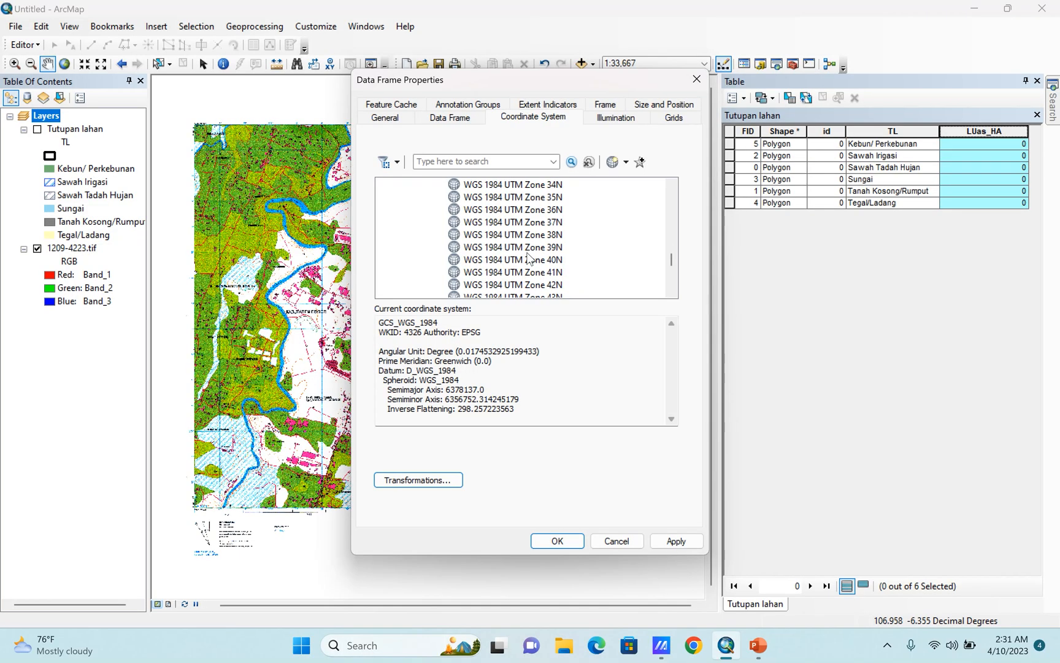
pyautogui.click(537, 211)
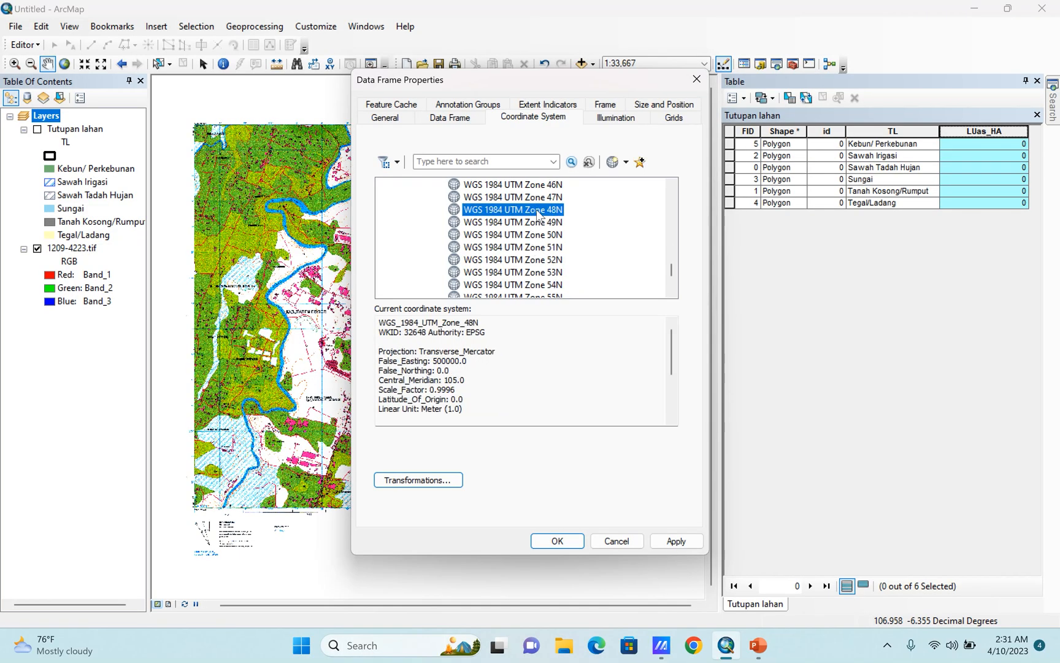
pyautogui.click(676, 541)
pyautogui.click(557, 541)
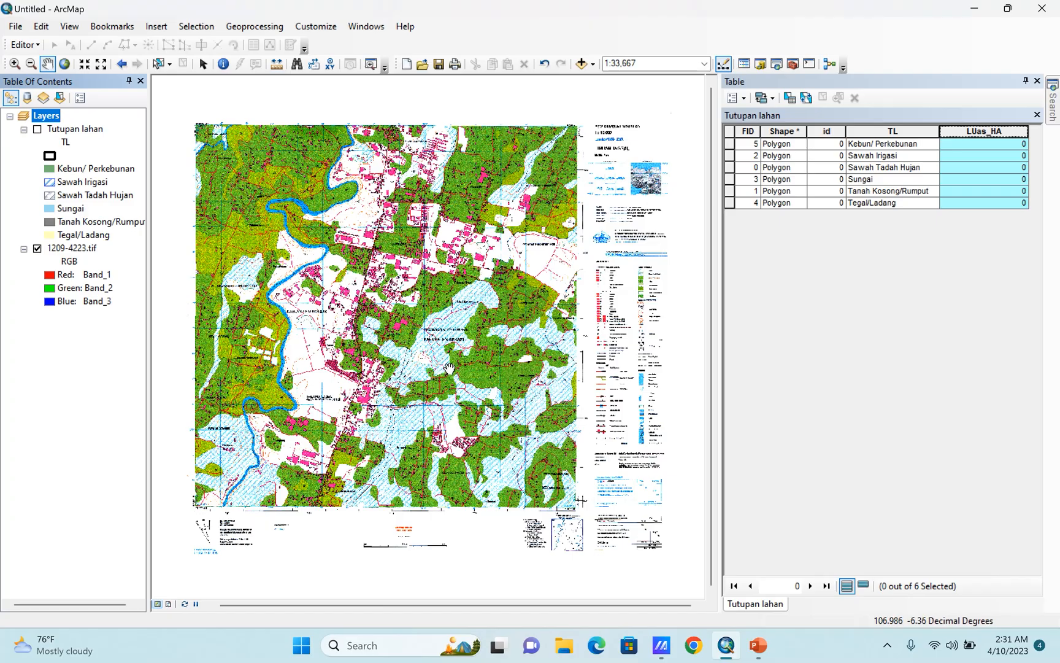
# Show the Tutupan lahan layer and calculate each polygon's area in hectares into LUas_HA, using the data frame's coordinate system.
pyautogui.click(36, 129)
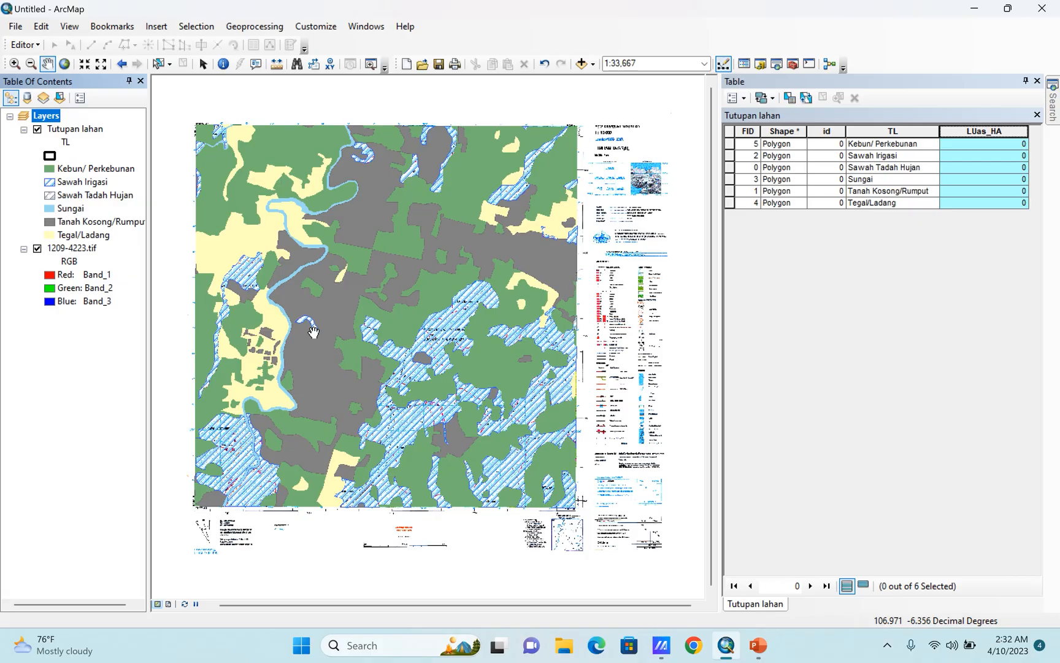
pyautogui.rightClick(963, 135)
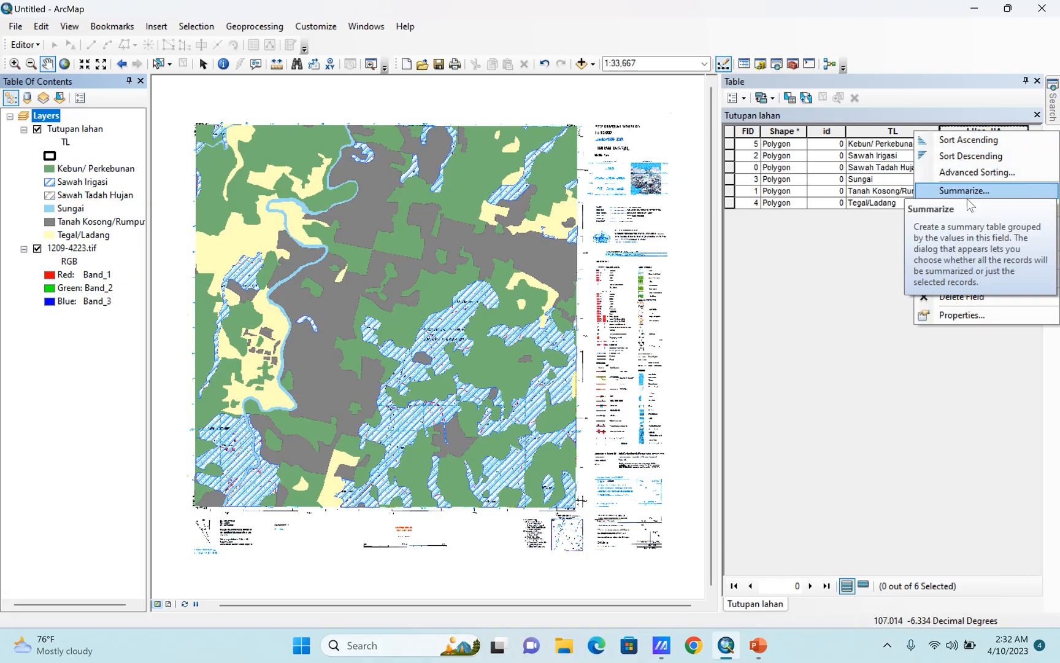
pyautogui.click(976, 242)
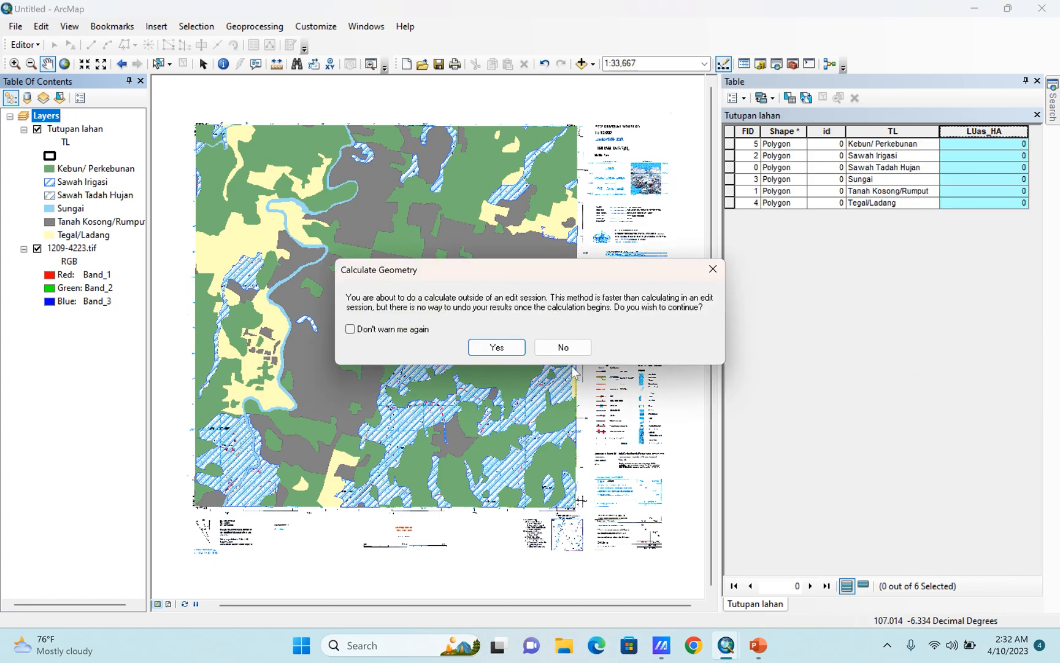
pyautogui.click(496, 355)
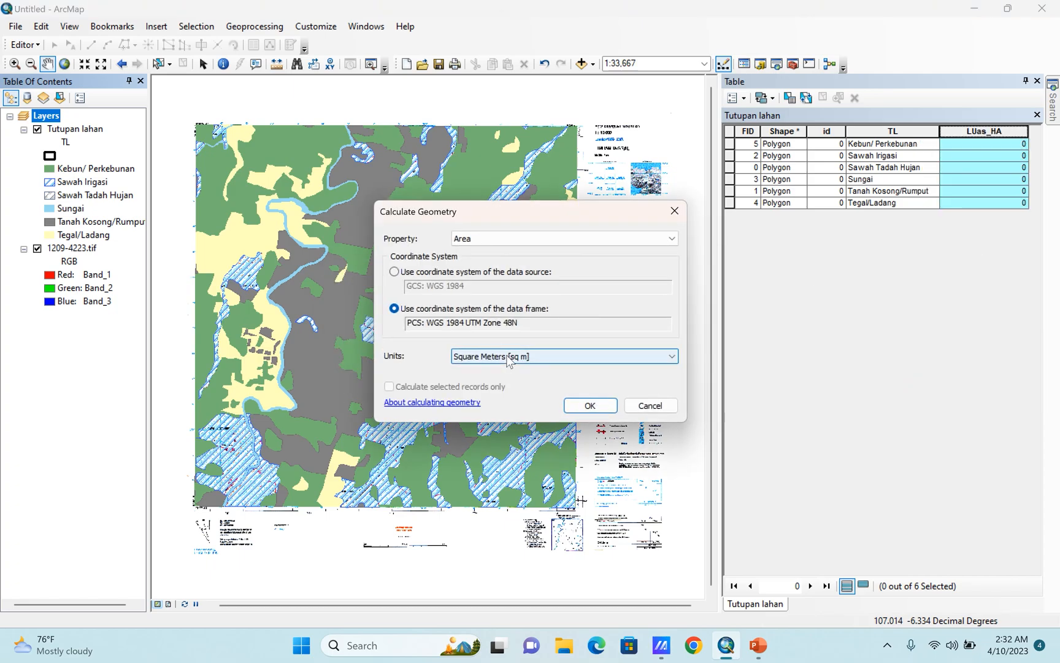
pyautogui.click(510, 358)
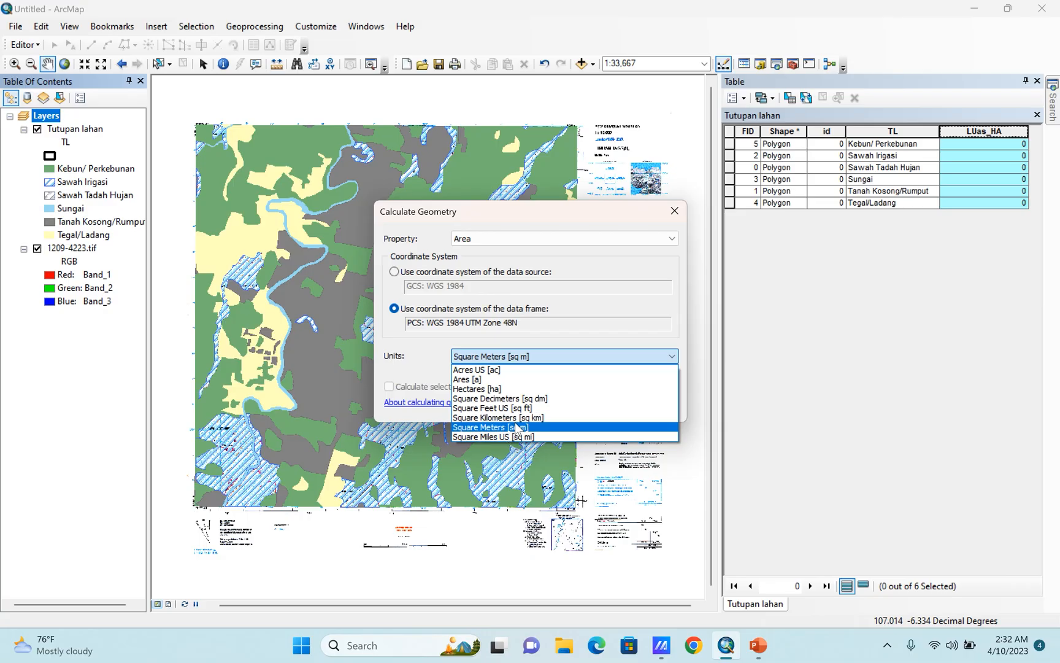
pyautogui.click(494, 389)
pyautogui.click(589, 405)
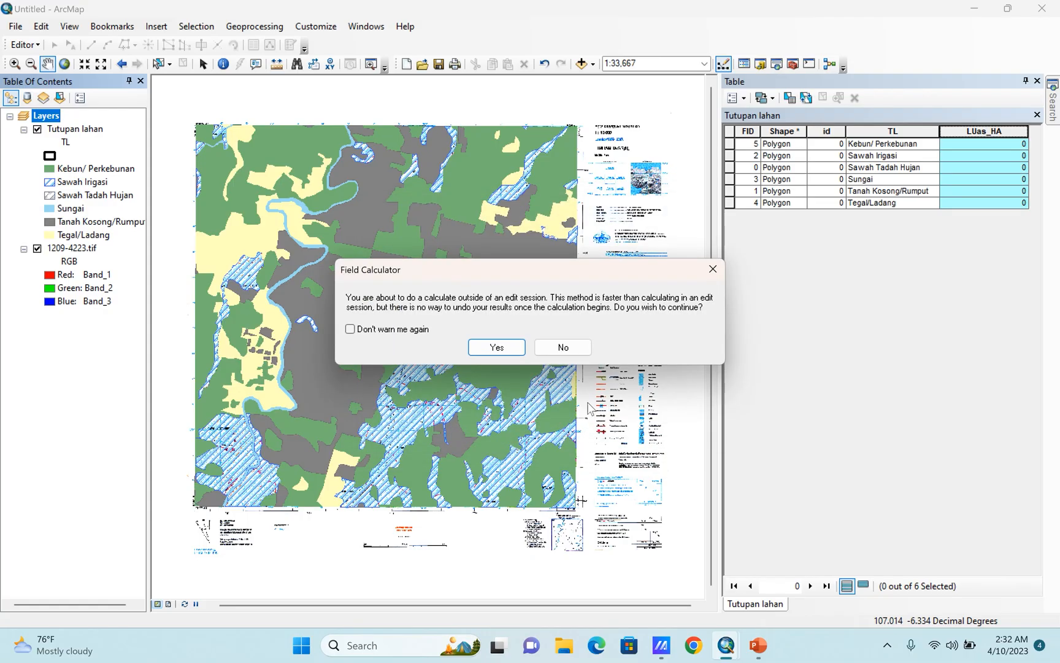
pyautogui.click(507, 346)
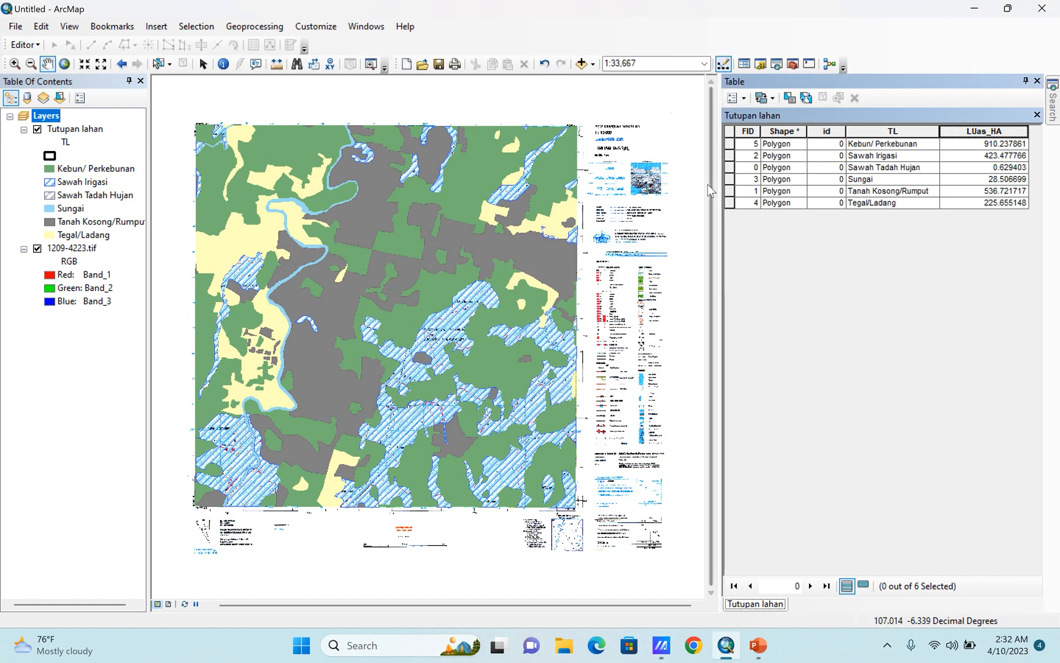
# Widen the attribute table pane and sort the records by LUas_HA, first ascending and finally descending.
pyautogui.moveTo(700, 189); pyautogui.dragTo(641, 204)
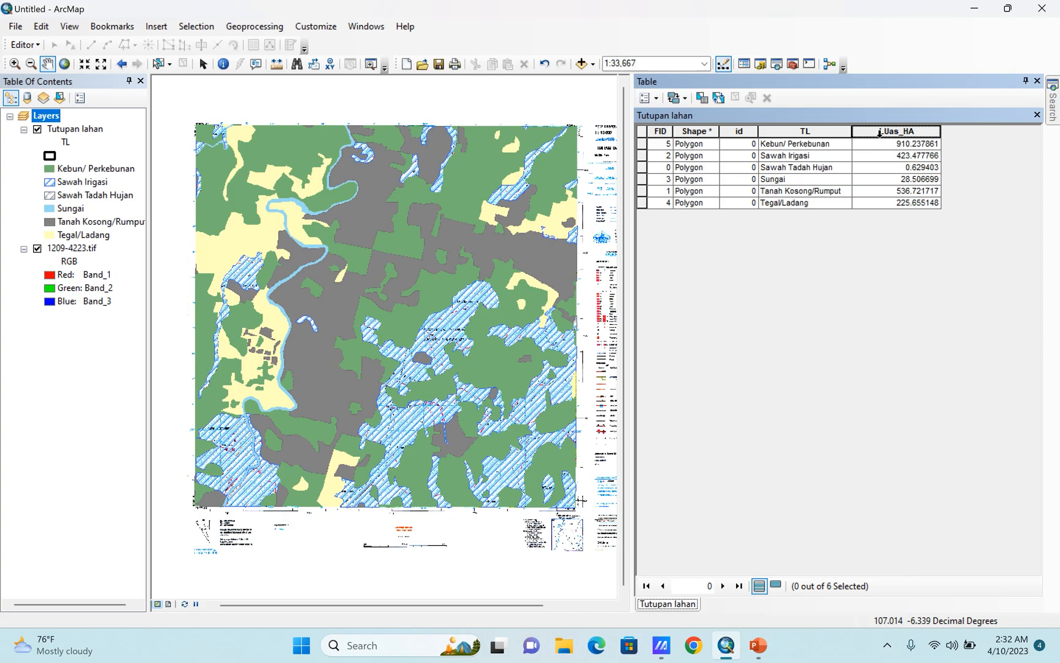
pyautogui.rightClick(880, 132)
pyautogui.click(887, 142)
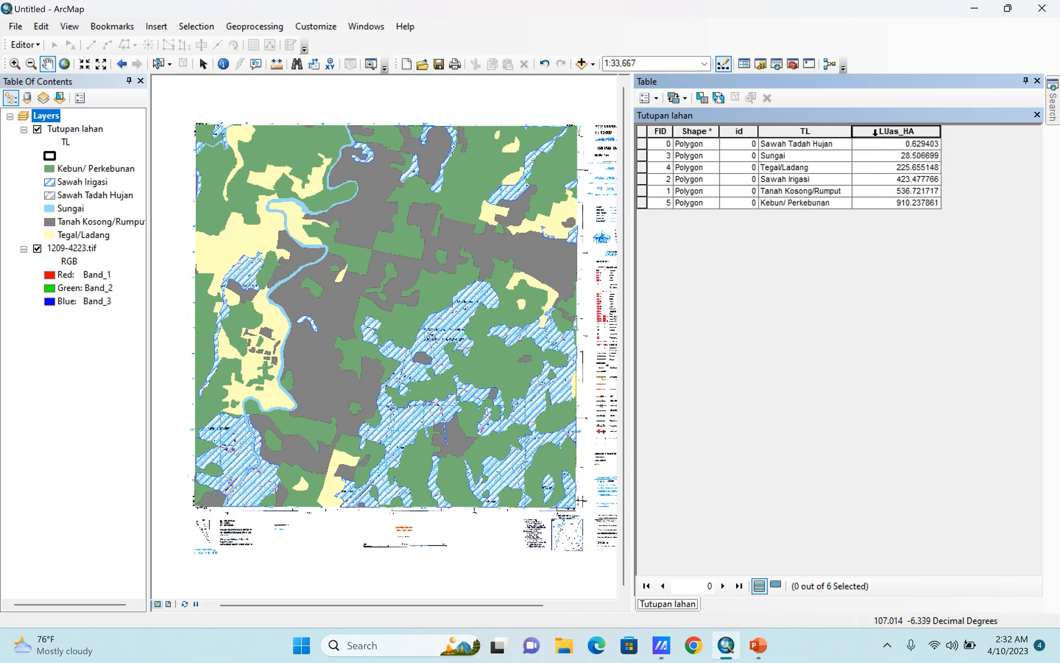
pyautogui.rightClick(876, 131)
pyautogui.click(883, 159)
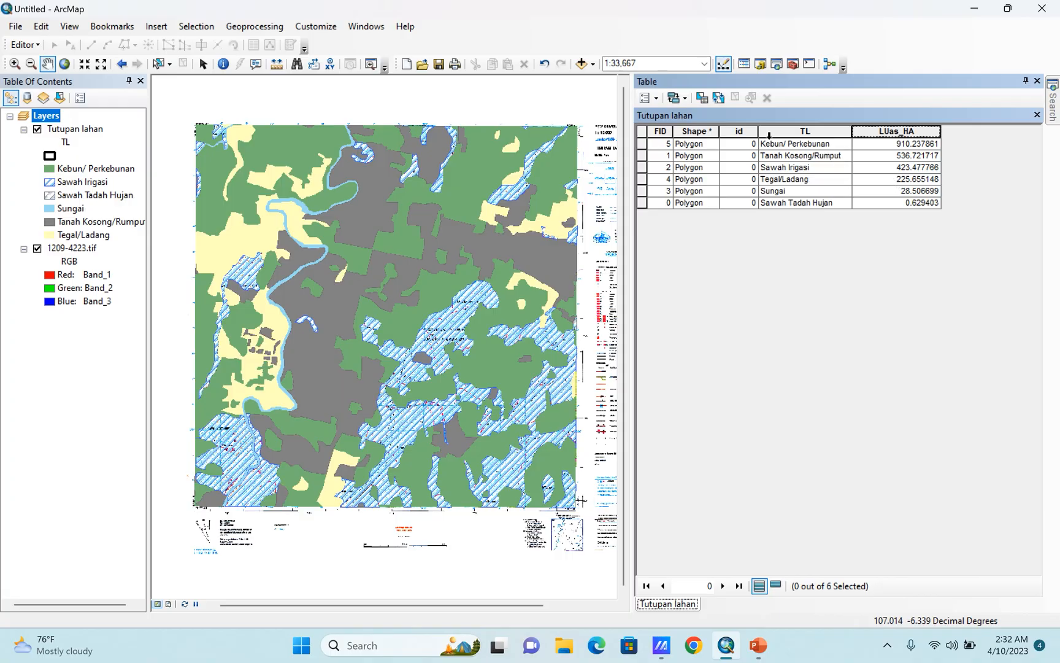
# Add a field named Luas_km with the Double type to the Tutupan lahan table, and narrow its column to fit.
pyautogui.click(656, 100)
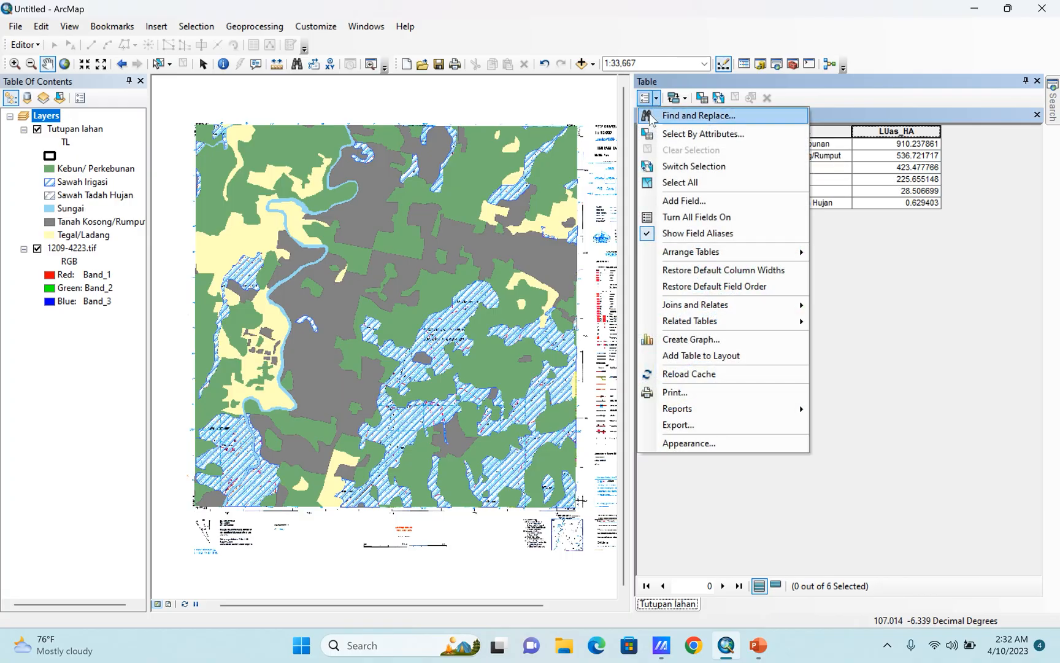
pyautogui.click(668, 203)
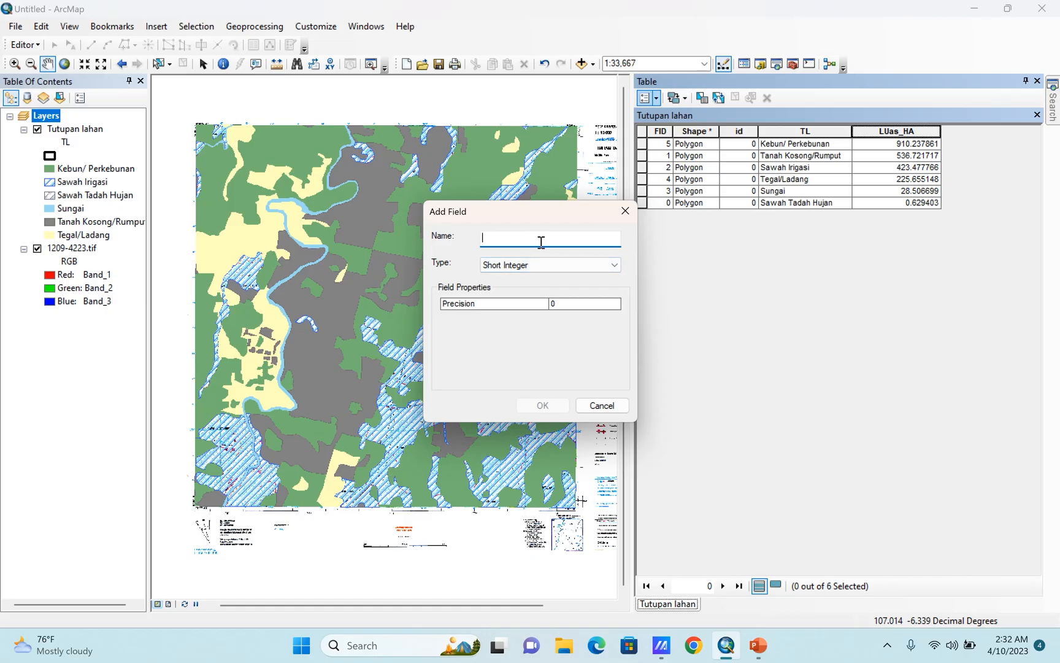
pyautogui.write('Luas_km')
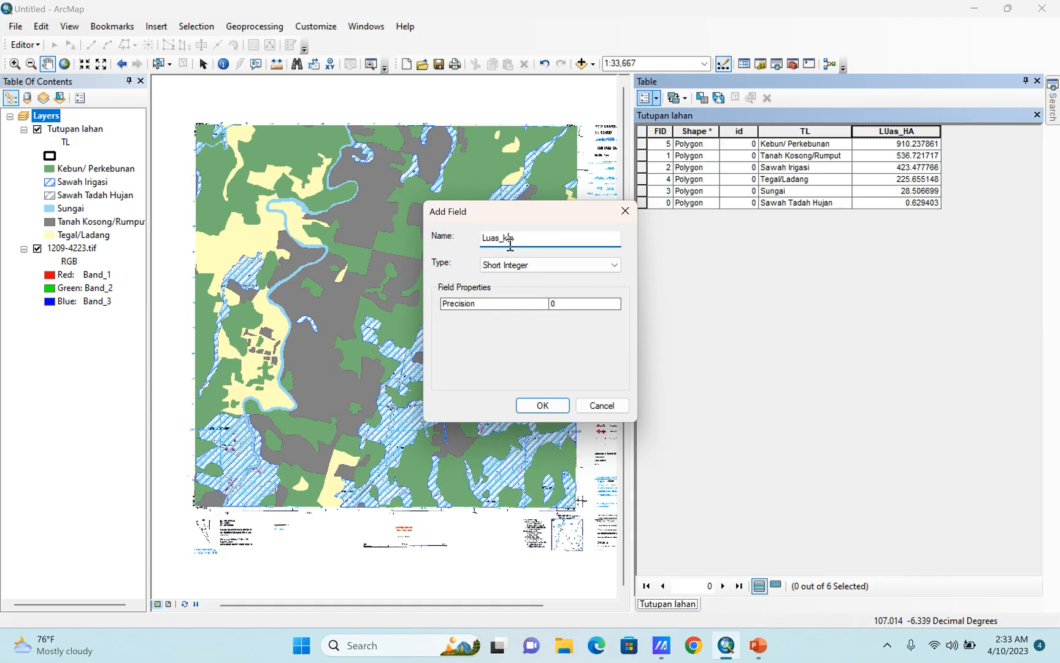
pyautogui.click(502, 265)
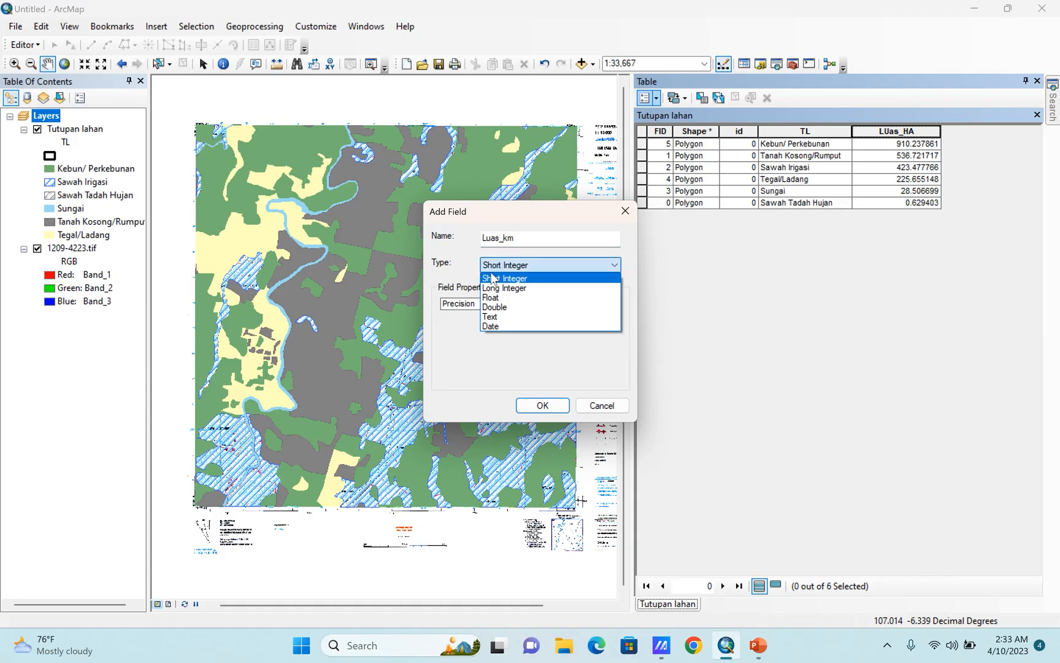
pyautogui.click(494, 307)
pyautogui.click(542, 405)
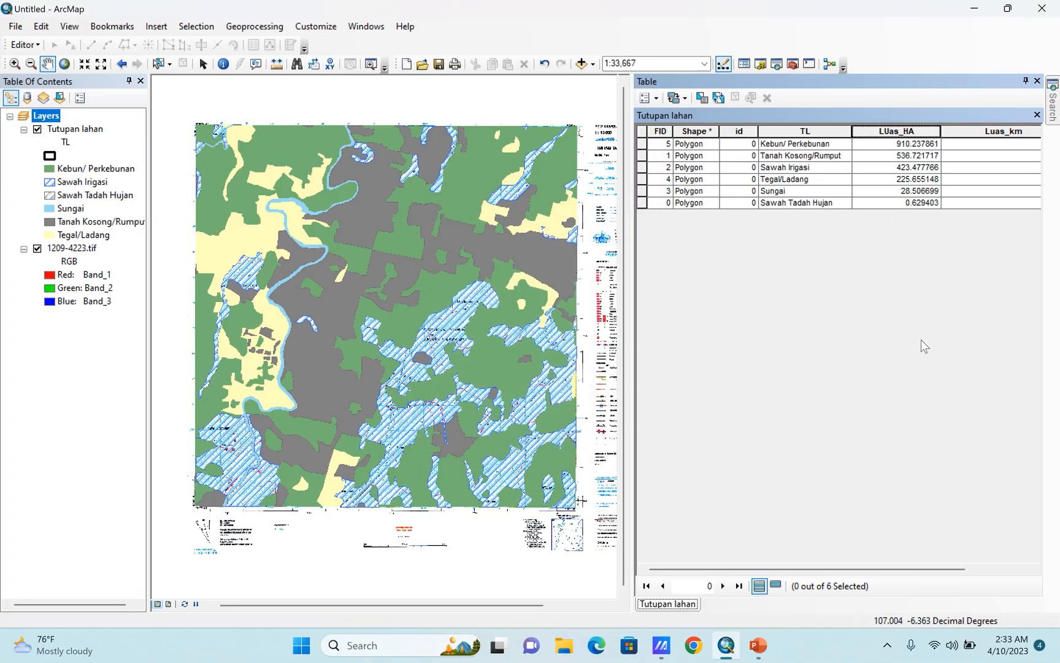
pyautogui.click(1034, 569)
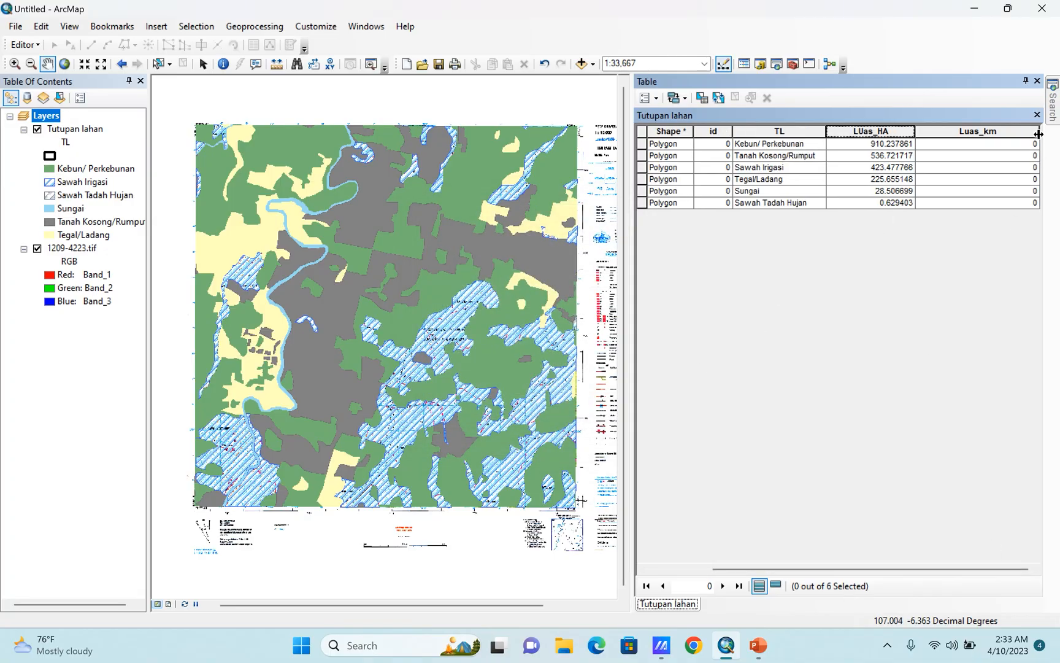
pyautogui.moveTo(1038, 134); pyautogui.dragTo(966, 133)
# Calculate each polygon's area in square kilometers into the Luas_km field, using the data frame's coordinate system.
pyautogui.click(962, 131)
pyautogui.rightClick(962, 135)
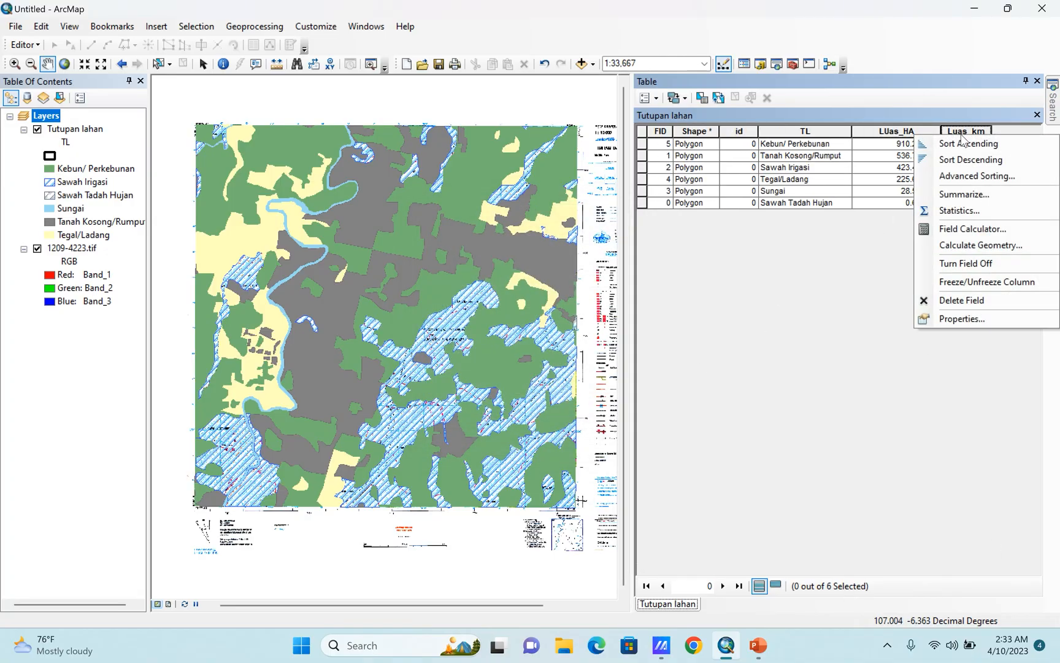
pyautogui.click(980, 246)
pyautogui.click(496, 347)
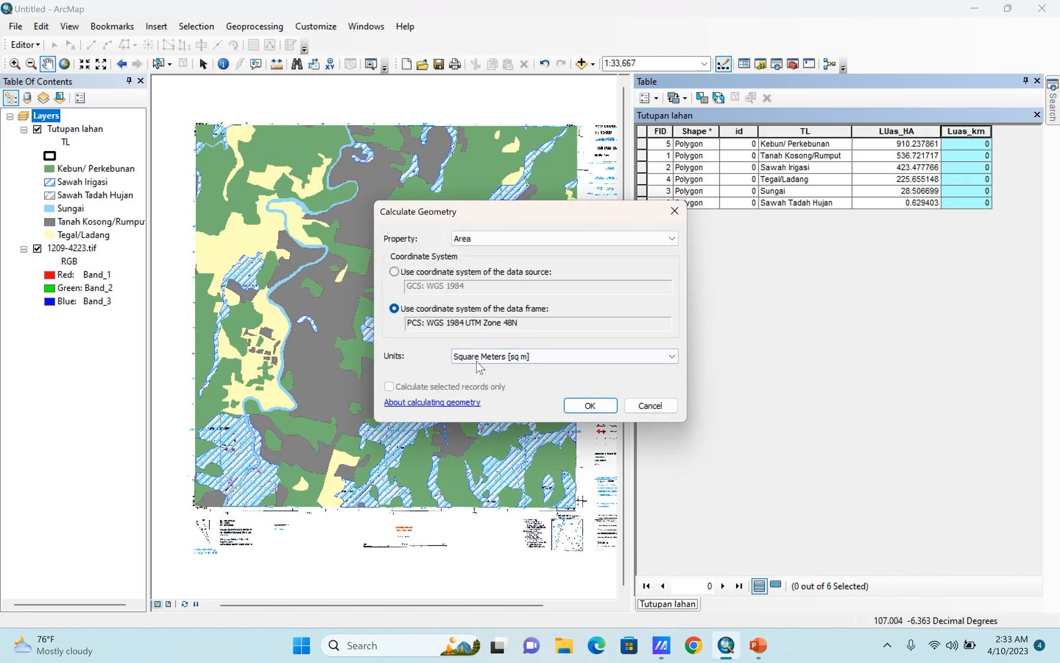
pyautogui.click(479, 358)
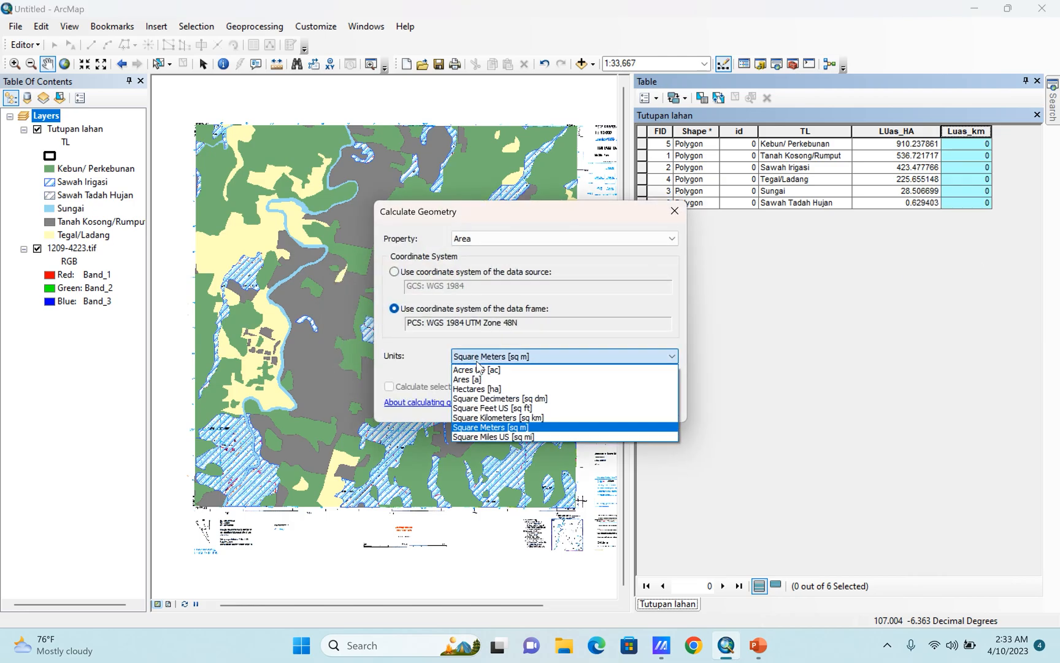
pyautogui.click(488, 418)
pyautogui.click(591, 405)
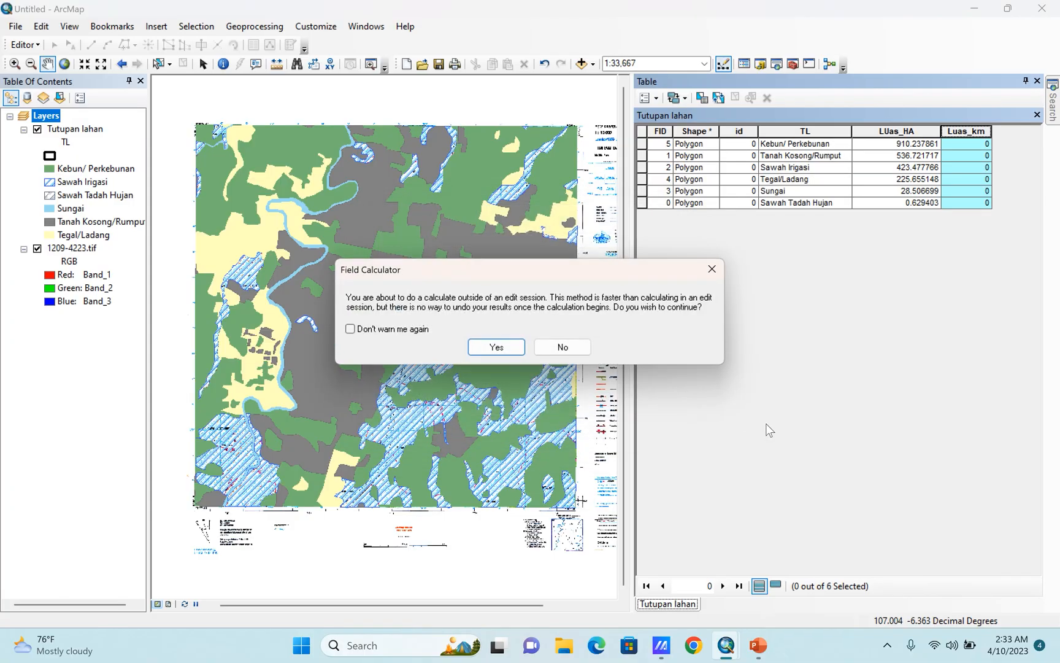
pyautogui.click(498, 347)
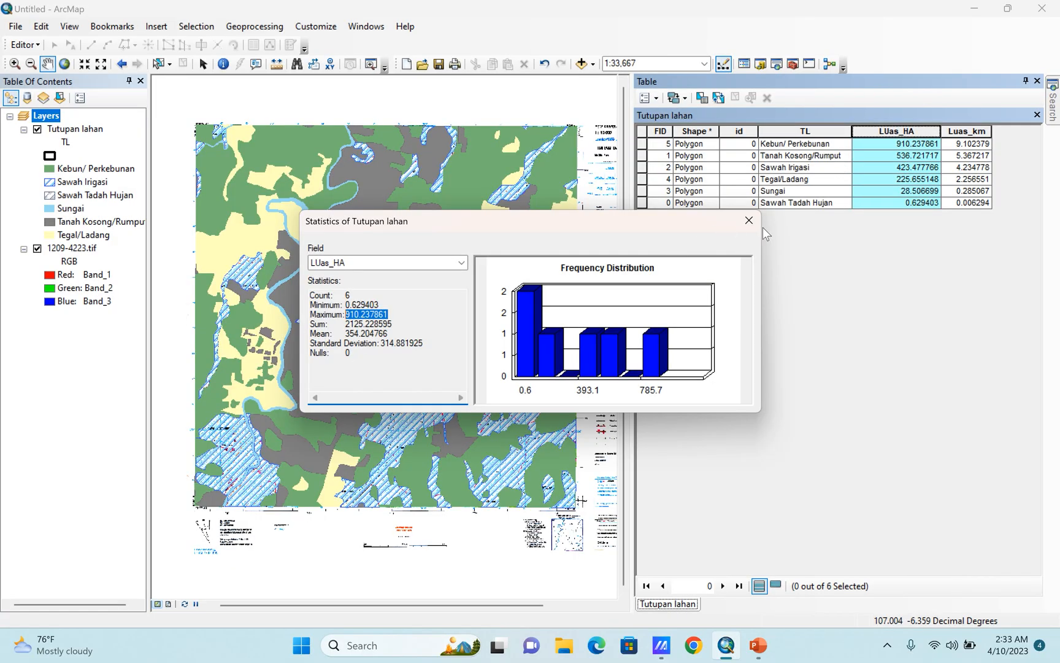
# Close the field statistics, add a field named persen with the Double type to the Tutupan lahan table, and narrow its column.
pyautogui.click(749, 220)
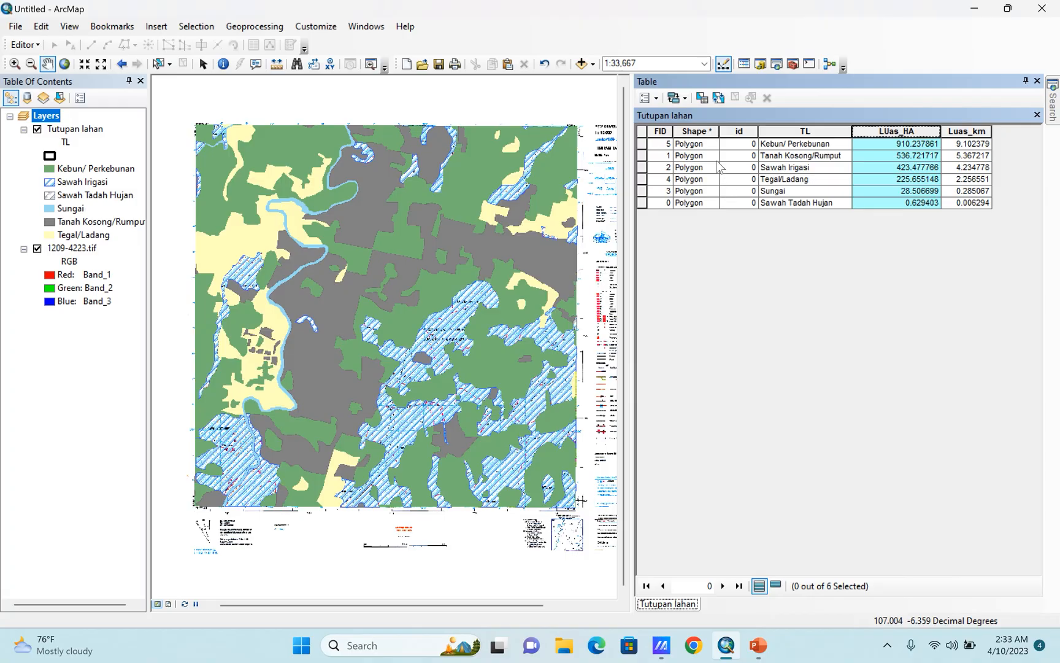
pyautogui.click(647, 98)
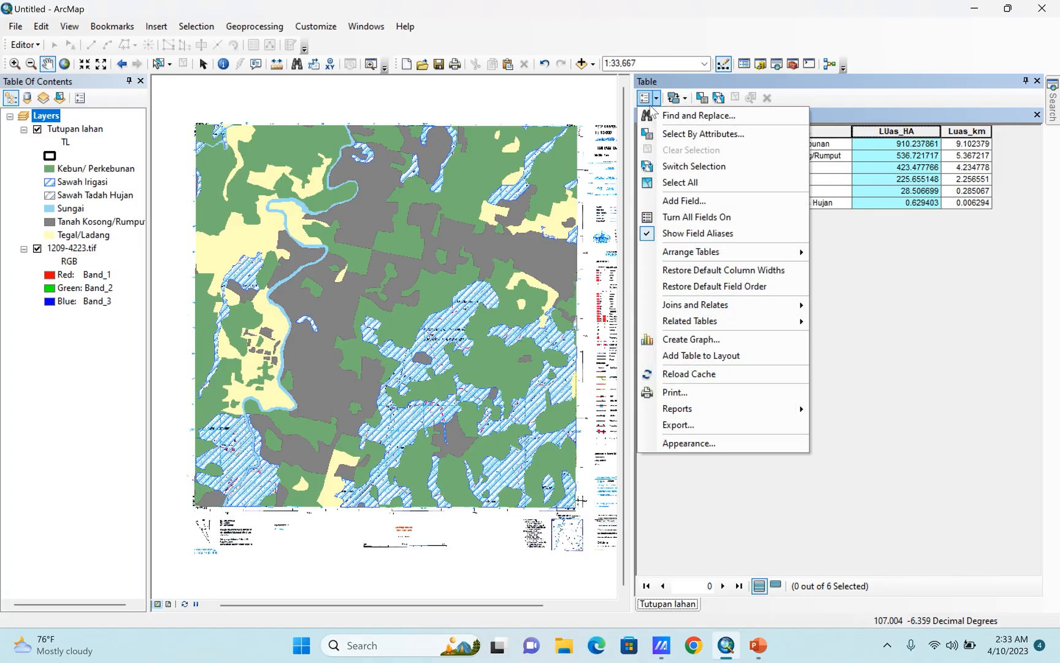
pyautogui.click(672, 201)
pyautogui.write('p')
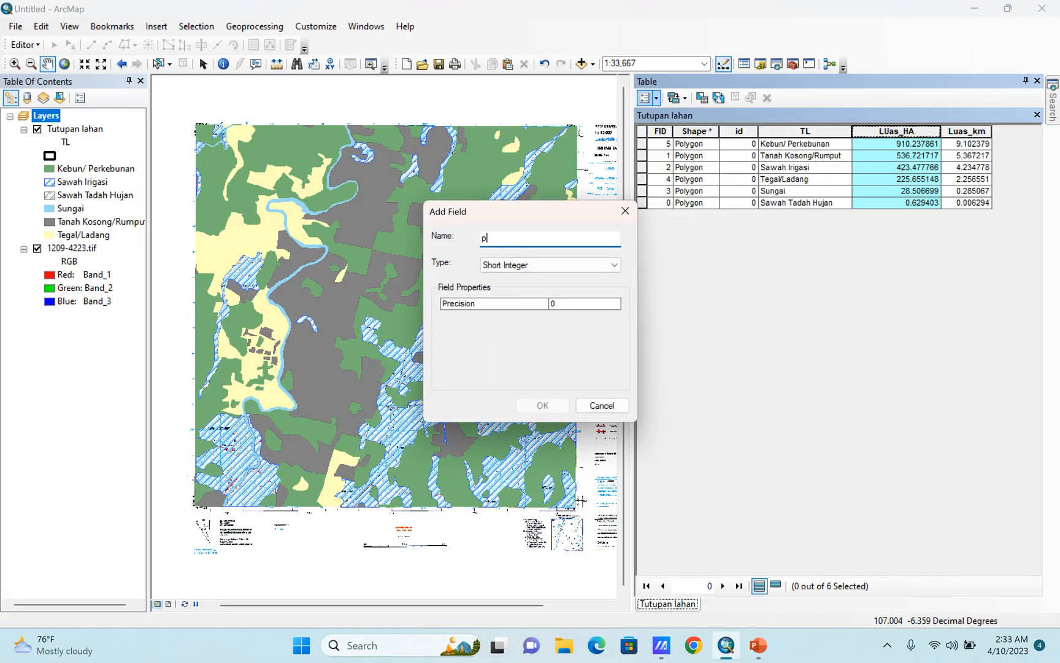
pyautogui.write('ersen')
pyautogui.click(511, 267)
pyautogui.click(503, 306)
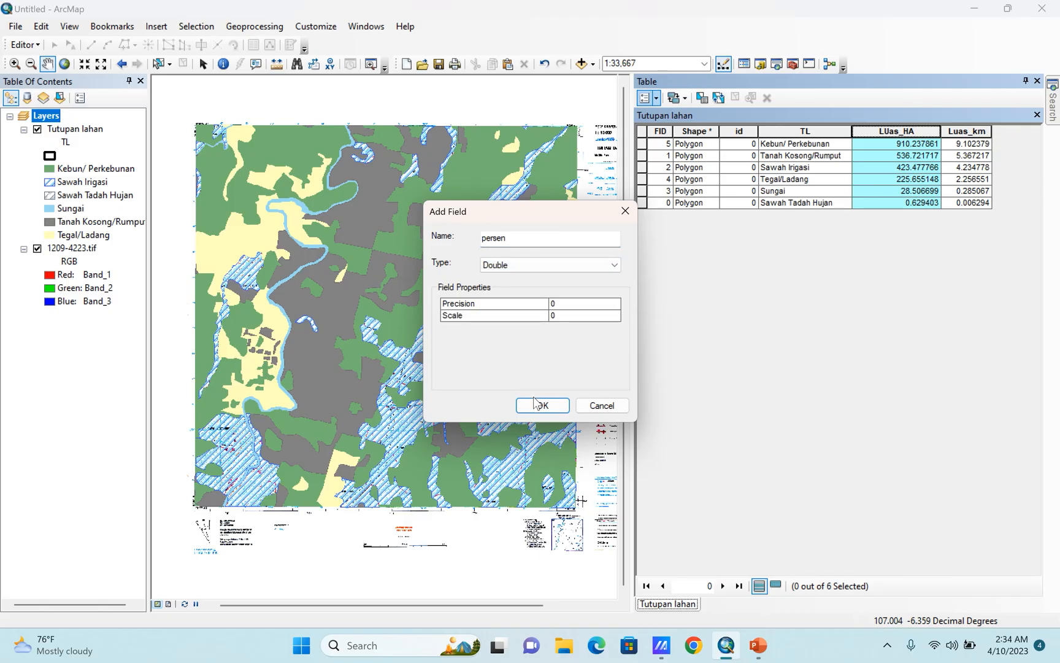
pyautogui.click(537, 402)
pyautogui.moveTo(774, 570); pyautogui.dragTo(927, 569)
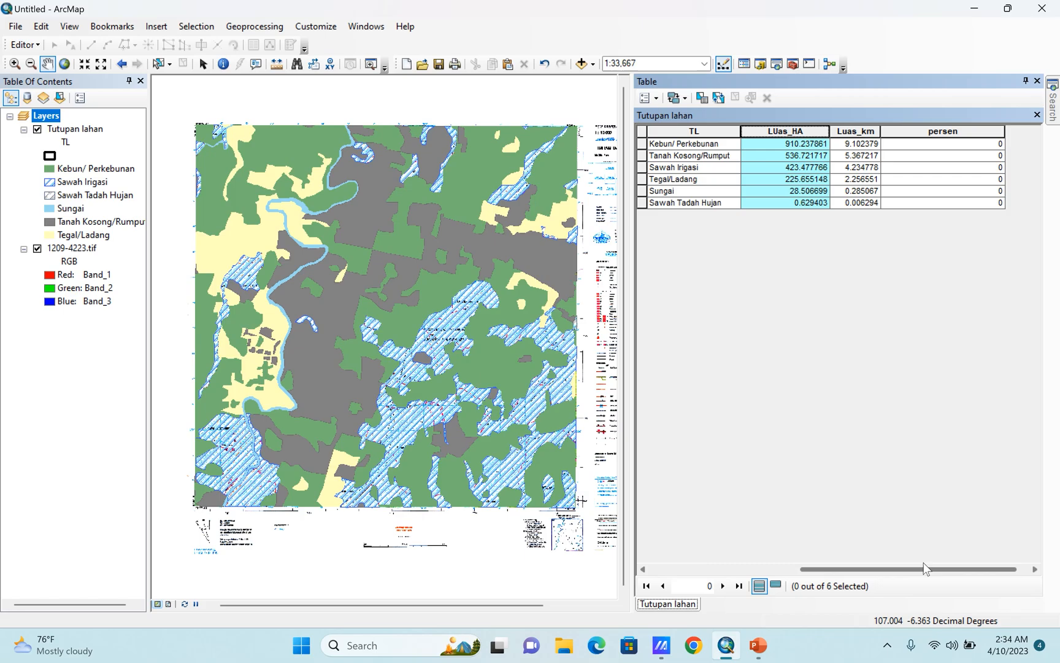
pyautogui.click(982, 131)
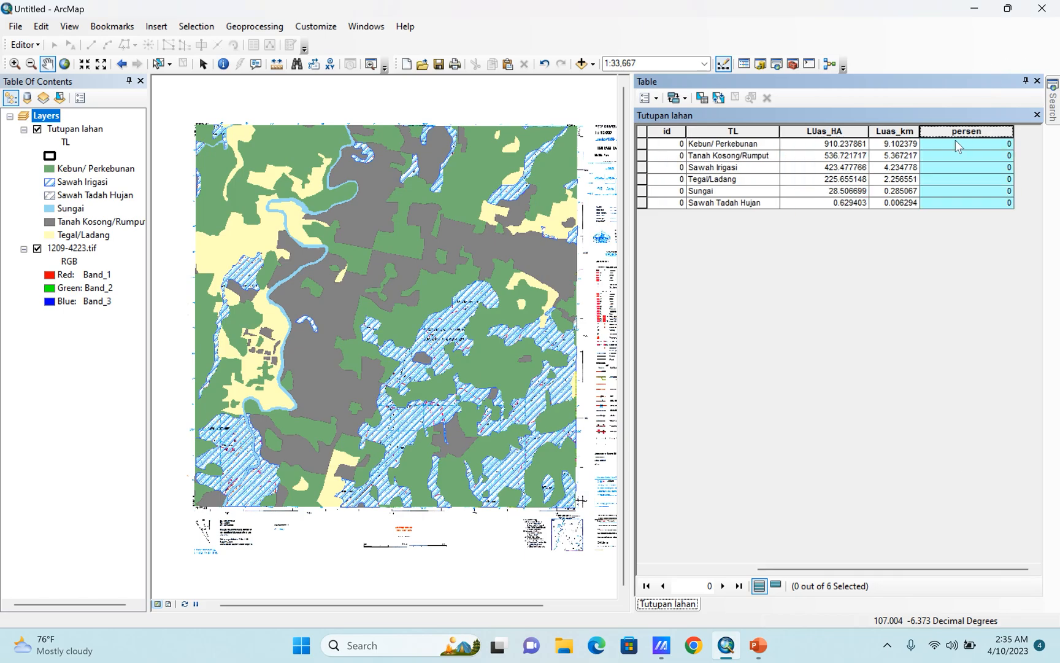
# Copy the sum of the LUas_HA values from that field's statistics.
pyautogui.click(832, 133)
pyautogui.rightClick(832, 133)
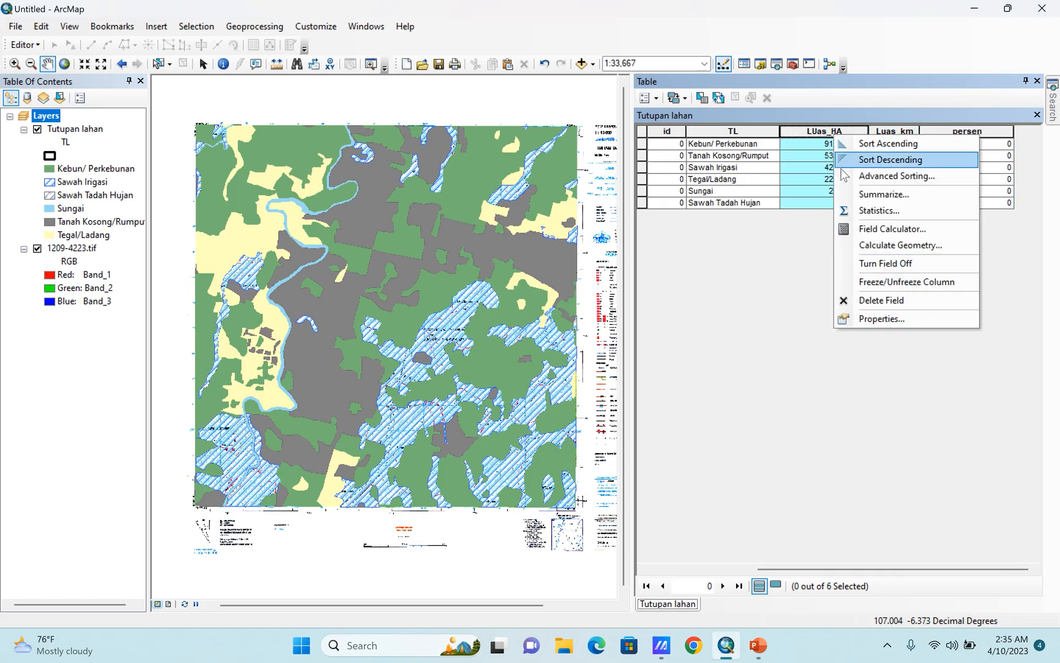
pyautogui.click(879, 210)
pyautogui.moveTo(398, 324); pyautogui.dragTo(344, 324)
pyautogui.hotkey('ctrl', 'c')
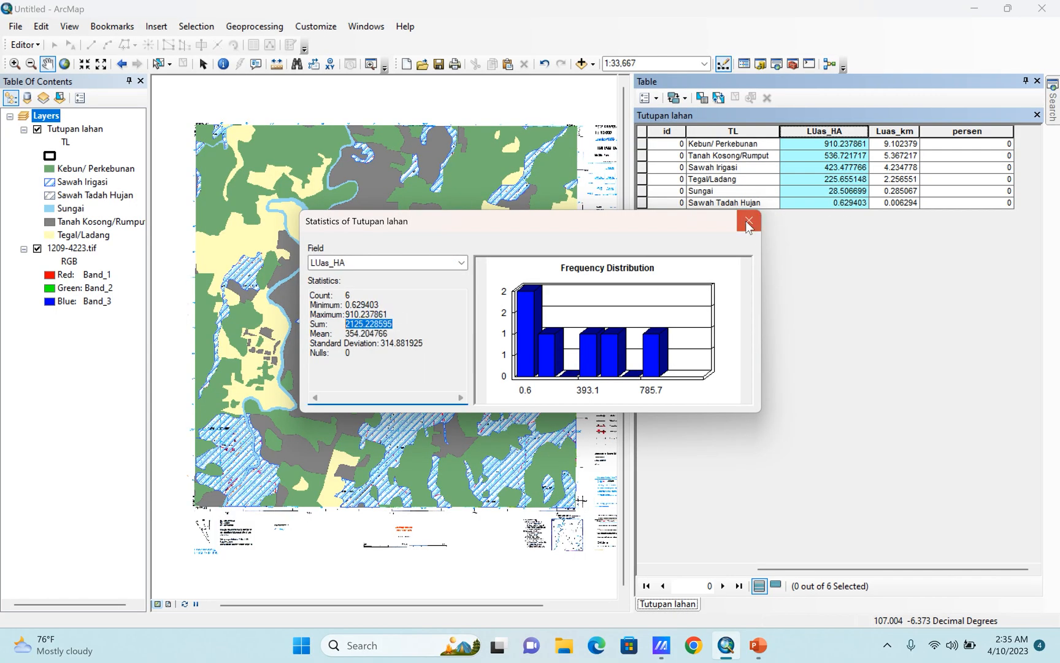
pyautogui.click(748, 222)
# Calculate the persen field with the expression [LUas_HA] / 2125.228595 * 100, outside an edit session.
pyautogui.click(963, 132)
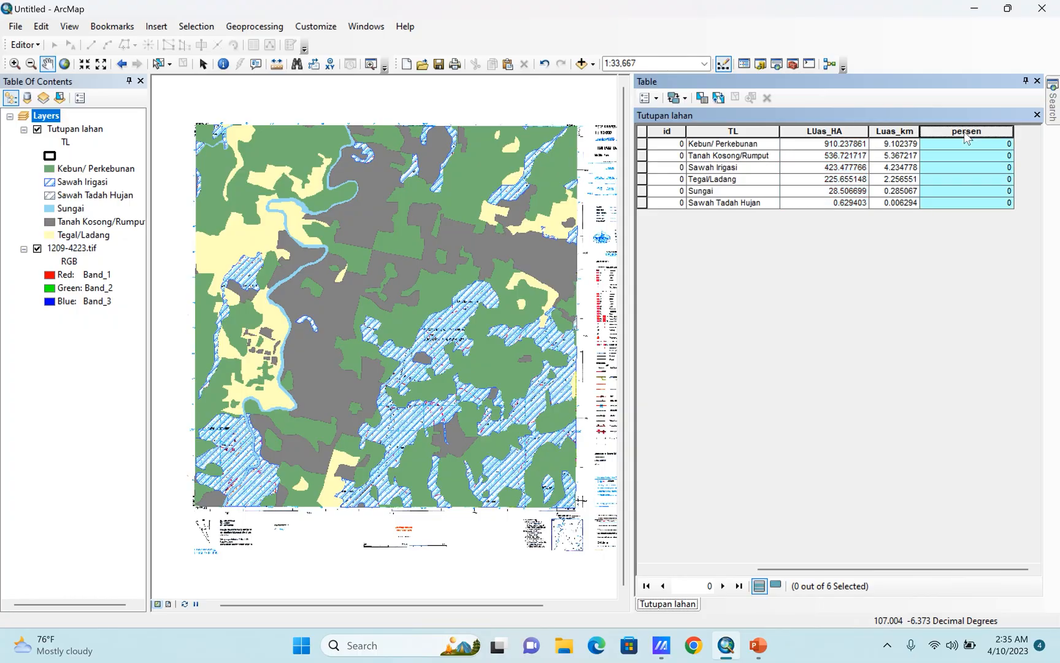
pyautogui.rightClick(966, 138)
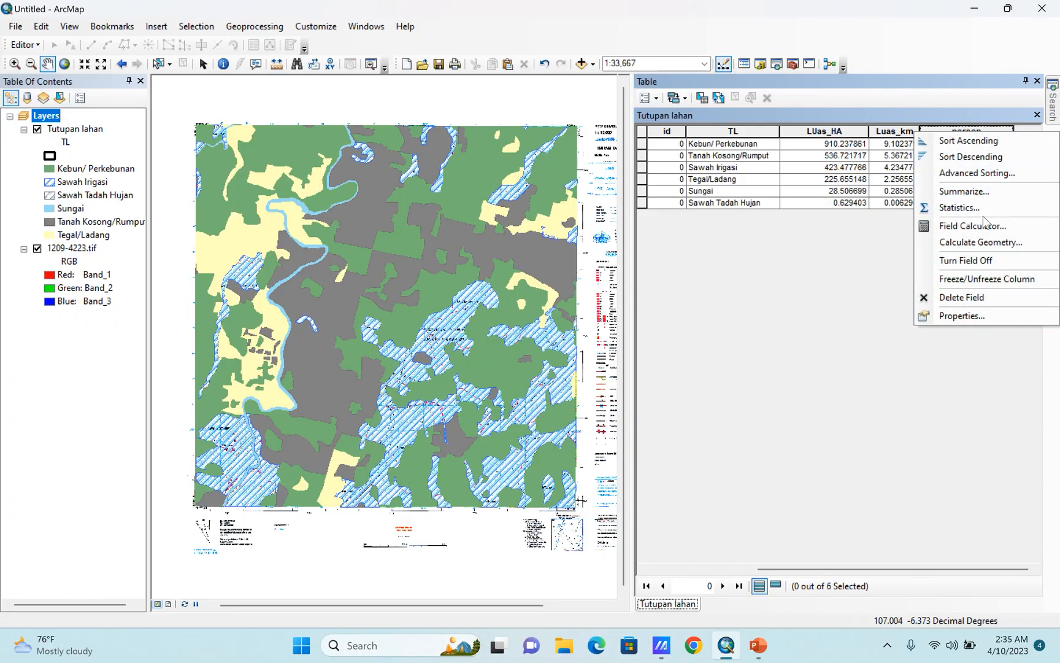
pyautogui.click(975, 225)
pyautogui.click(497, 347)
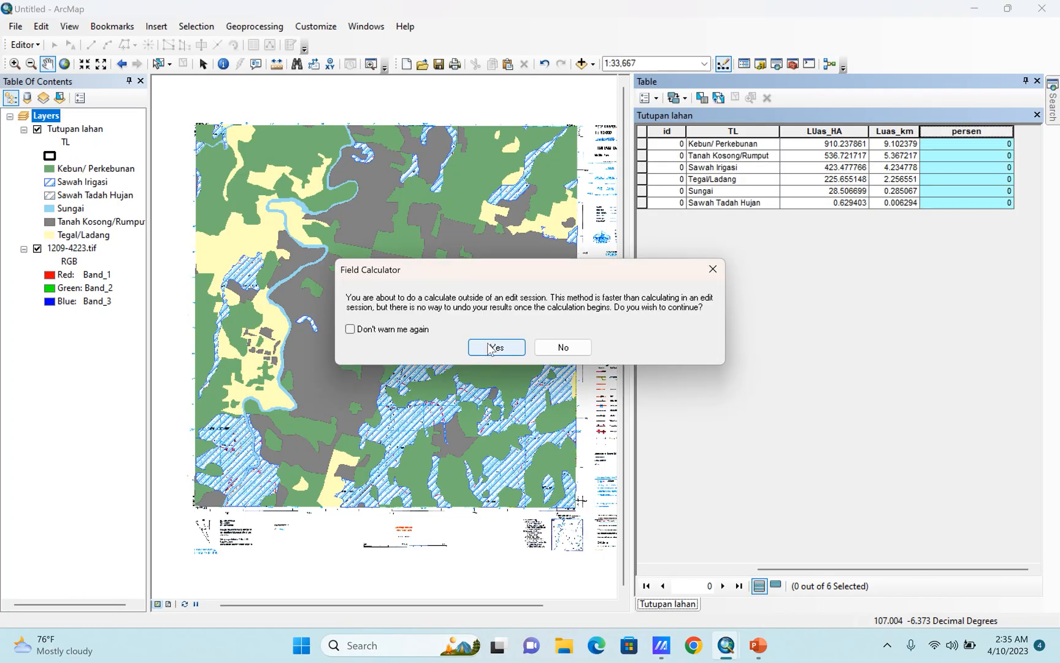
pyautogui.doubleClick(428, 334)
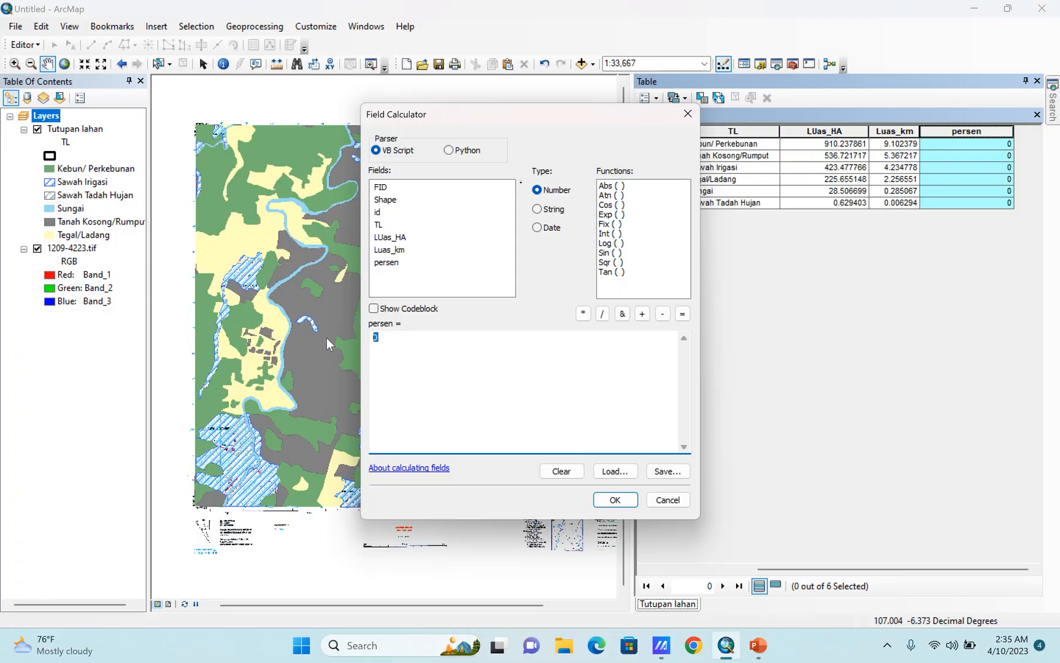
pyautogui.doubleClick(384, 237)
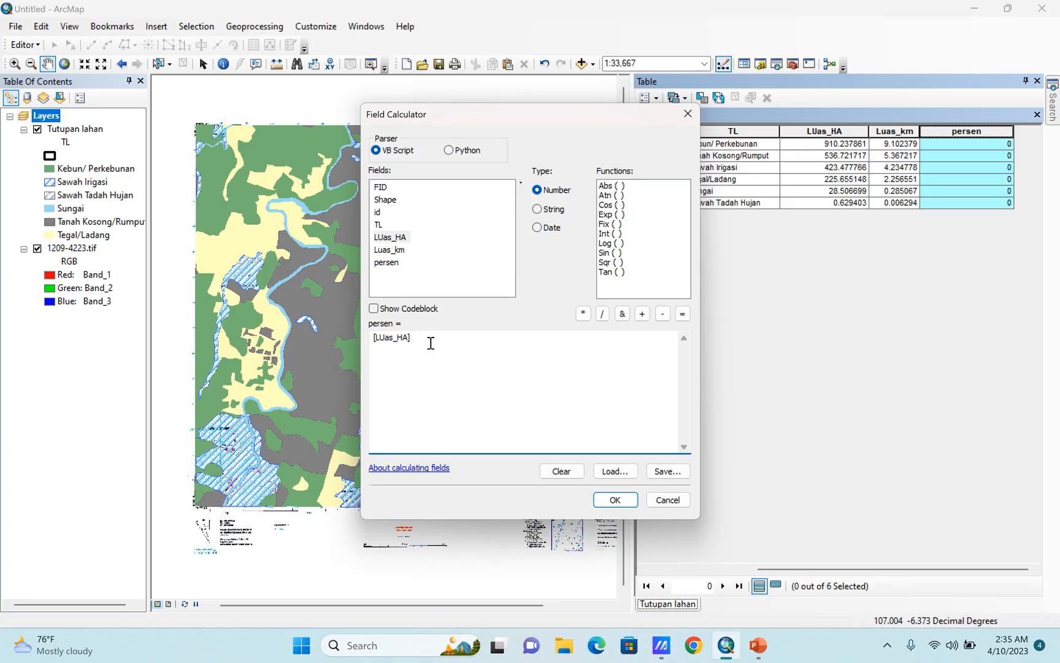
pyautogui.hotkey('ctrl', 'v')
pyautogui.write('*100')
pyautogui.click(616, 501)
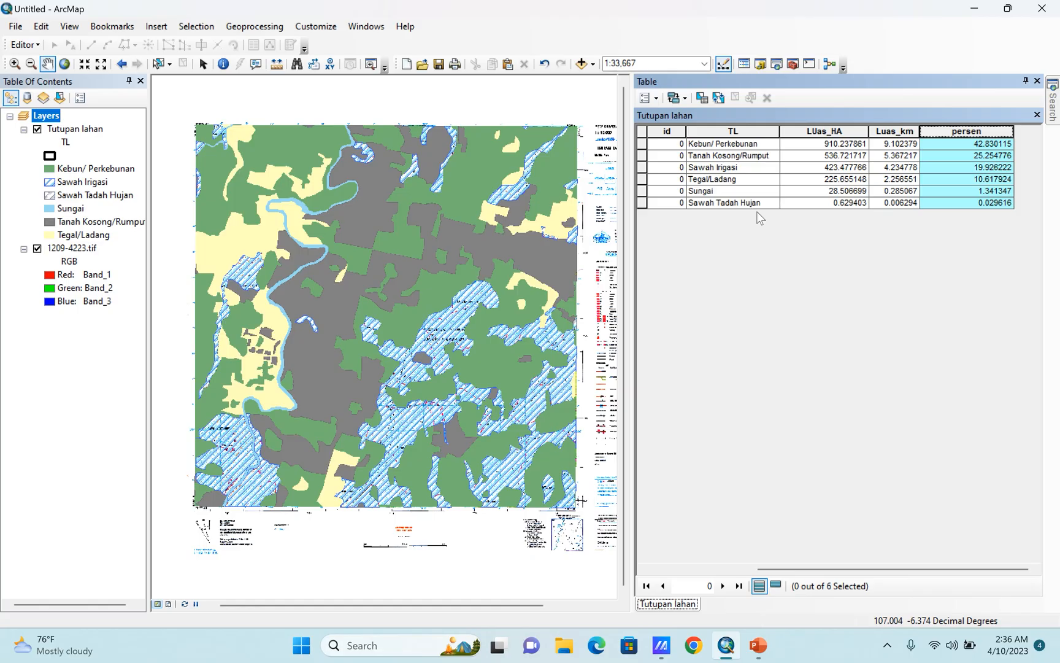
# Check the sum in the persen field's statistics, and narrow the attribute table pane to give the map more room.
pyautogui.rightClick(982, 132)
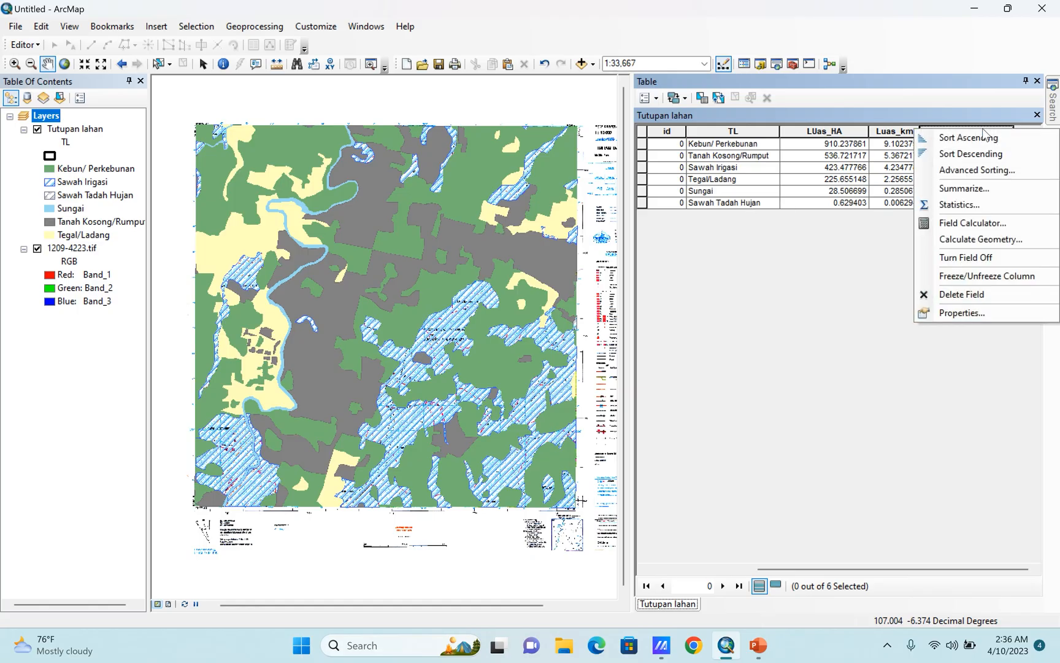
pyautogui.click(957, 205)
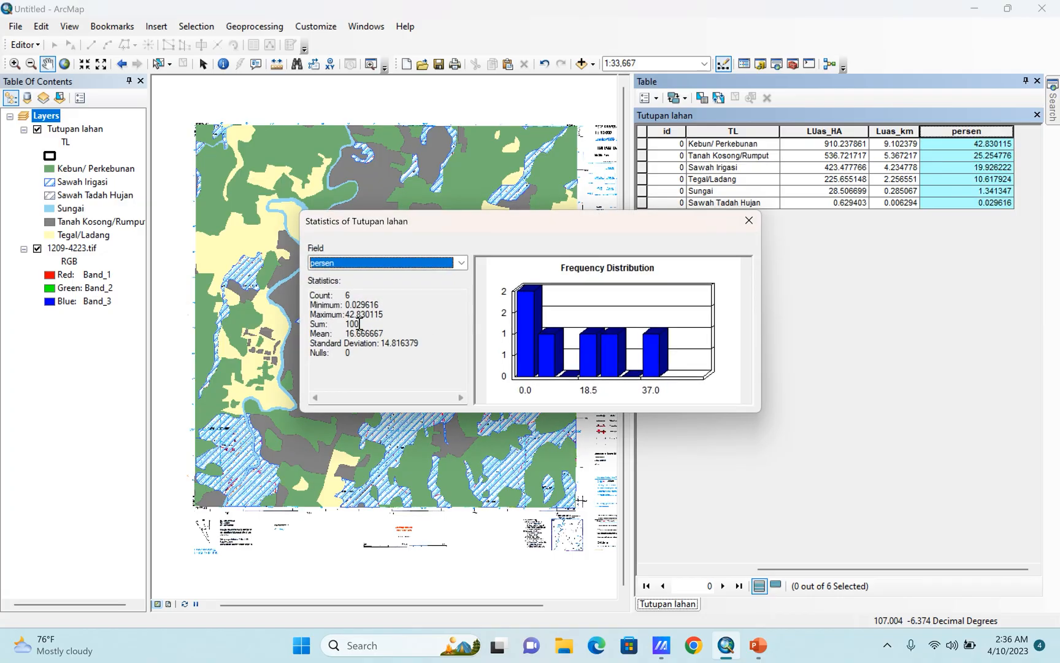
pyautogui.moveTo(359, 324)
pyautogui.mouseDown()
pyautogui.moveTo(284, 329)
pyautogui.moveTo(377, 318)
pyautogui.mouseUp()
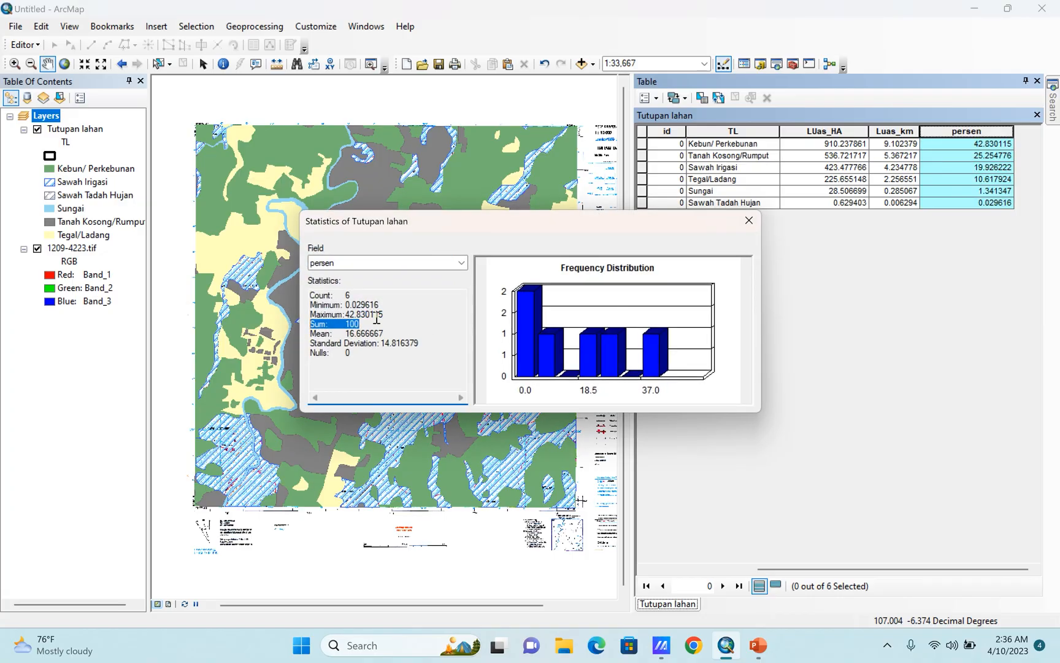
pyautogui.click(749, 220)
pyautogui.moveTo(632, 226); pyautogui.dragTo(809, 241)
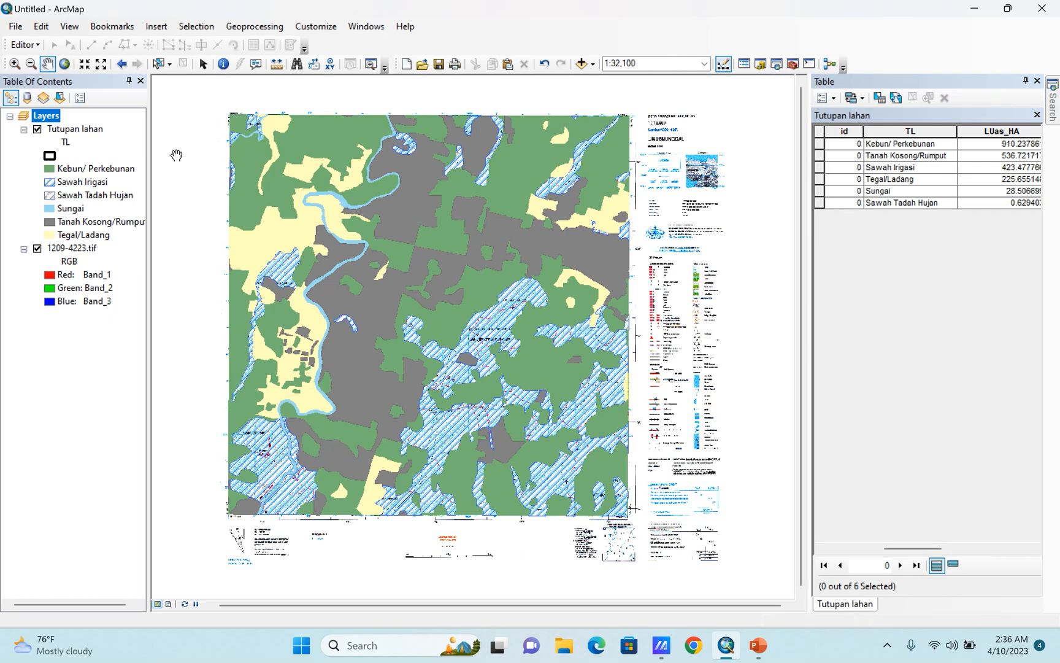